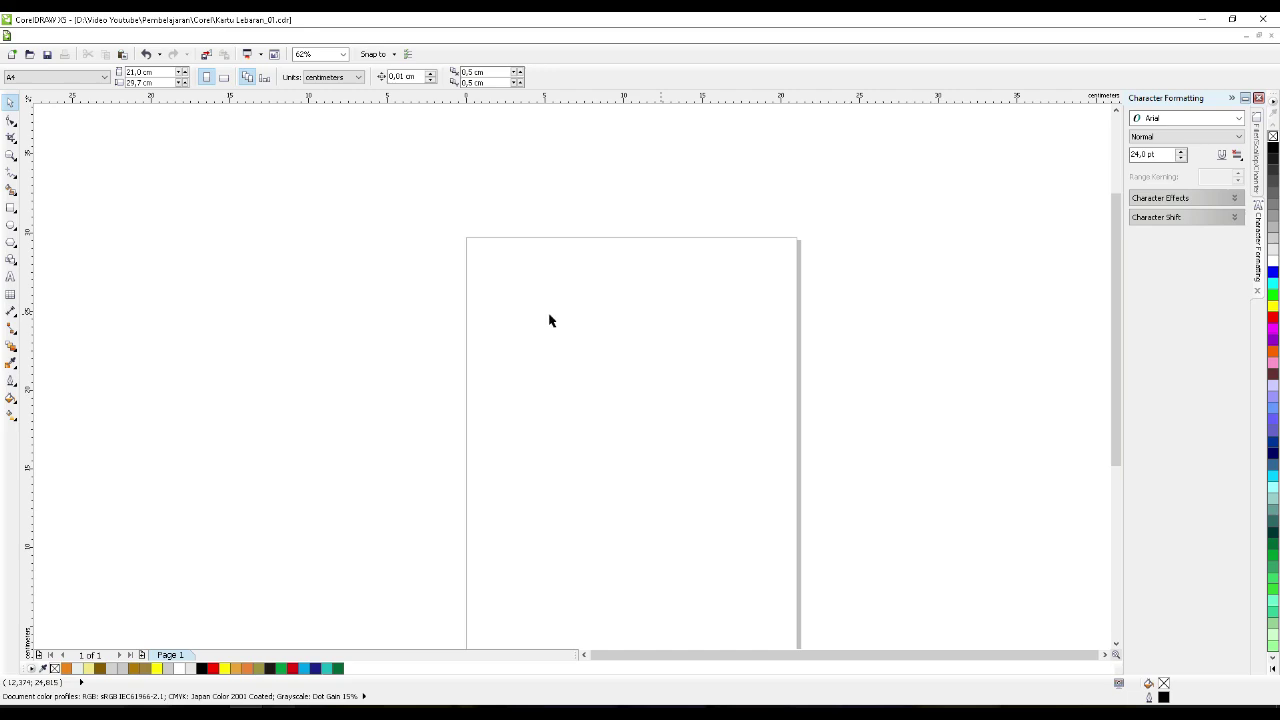
- Draw a rectangle across the page's upper part, resize it to 21 by 21 cm and move it down near the page's top edge
click(11, 207)
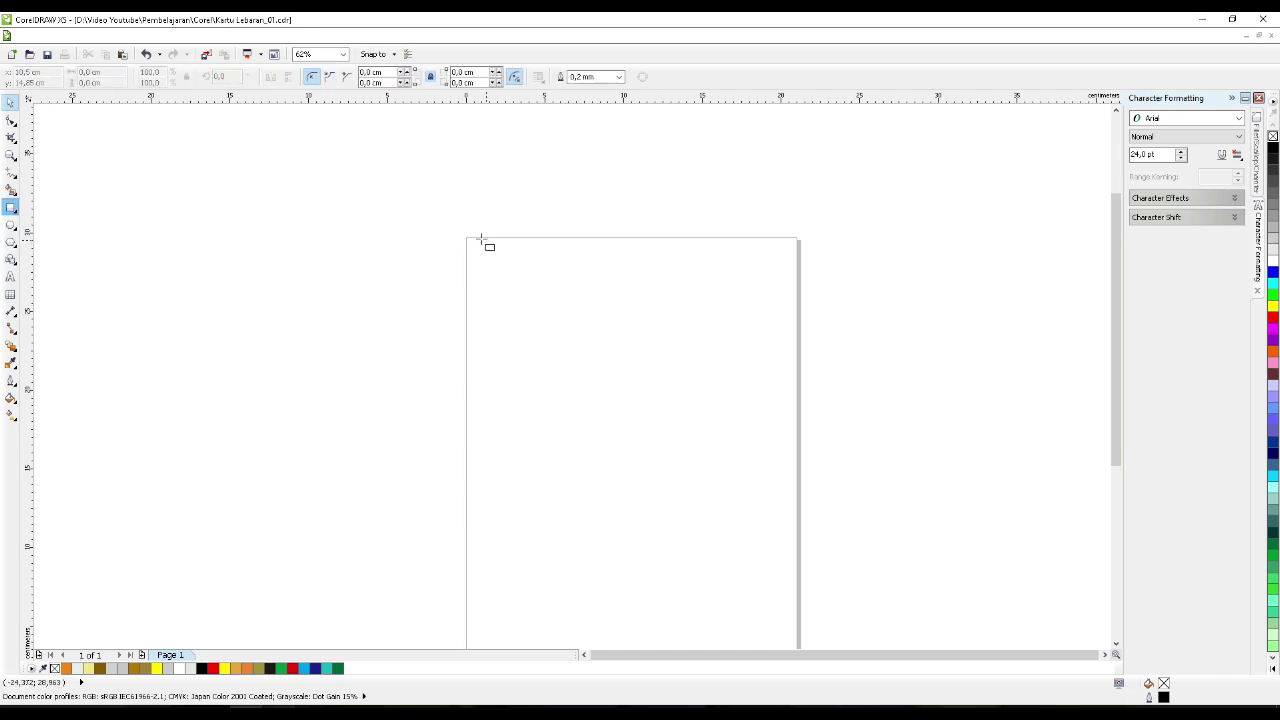
drag(467, 237, 797, 515)
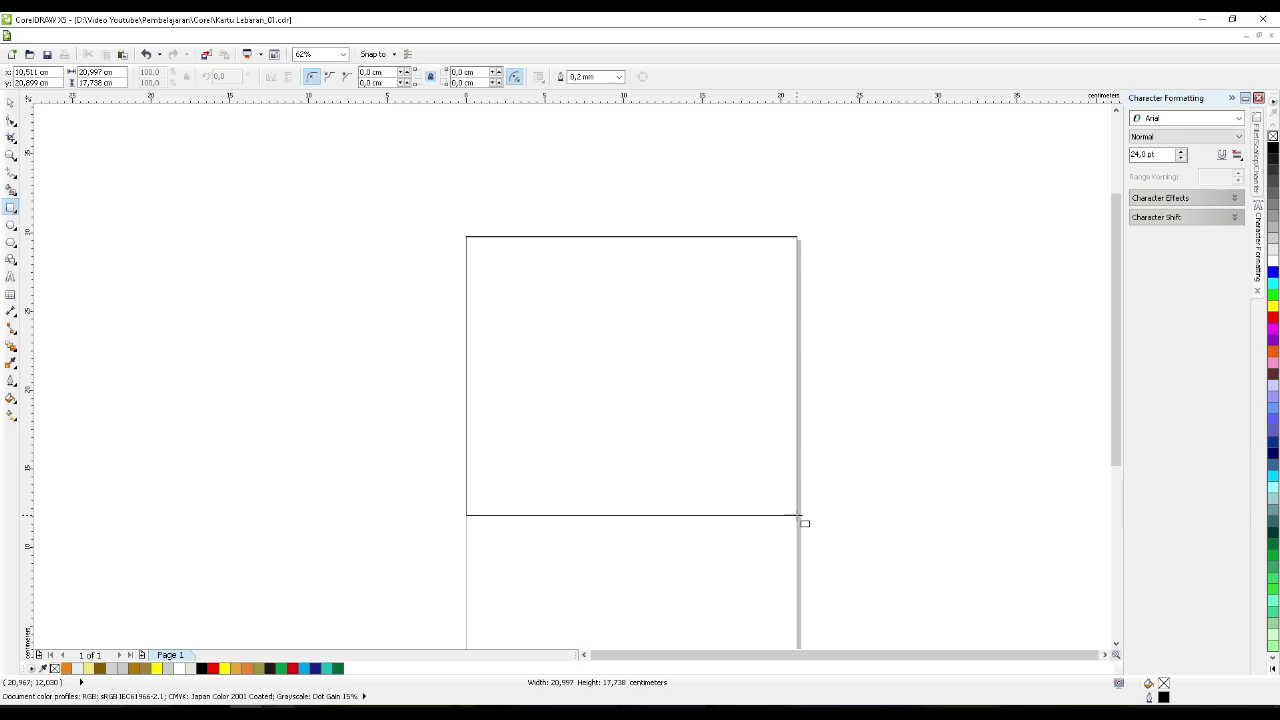
double_click(116, 72)
text(21)
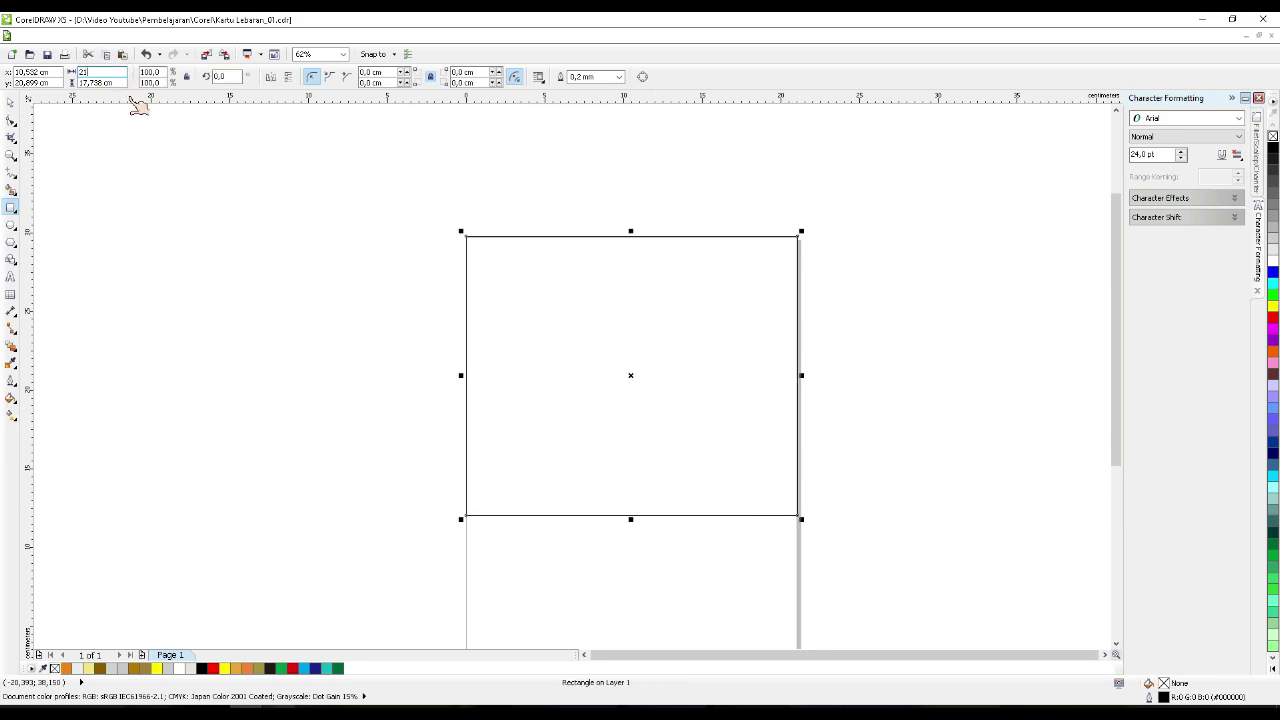
double_click(121, 82)
text(21)
key(Return)
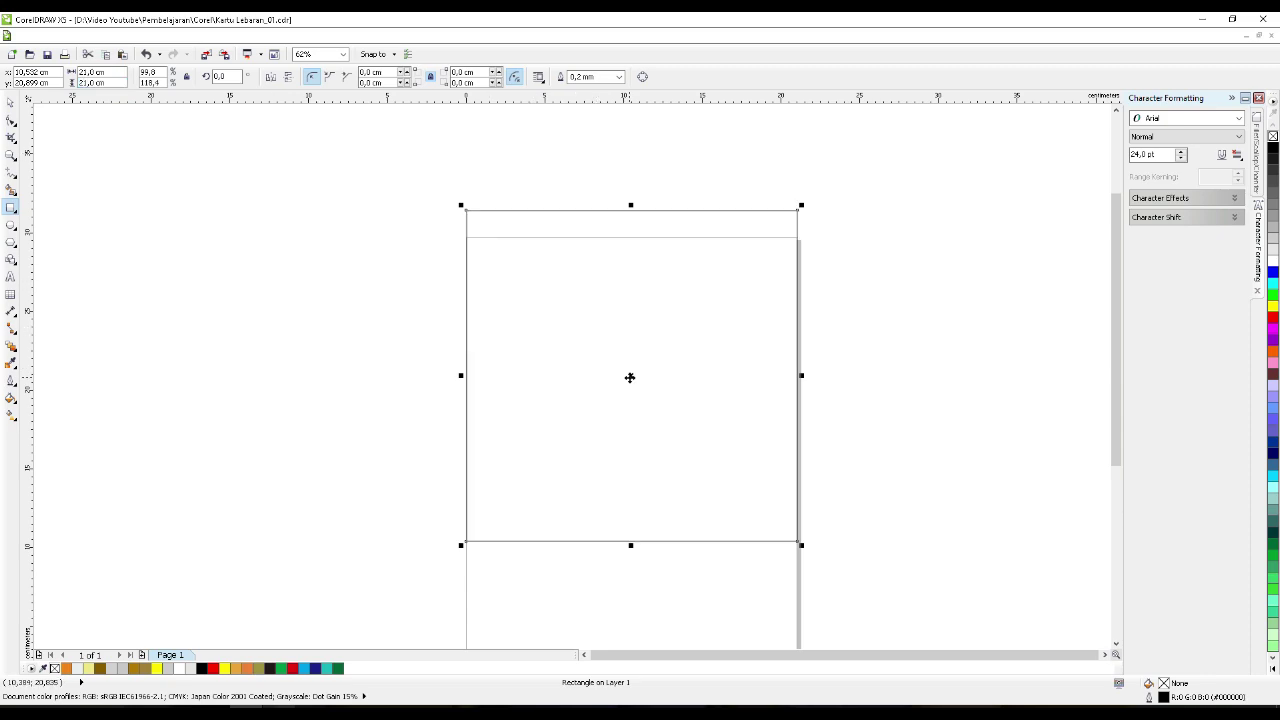
drag(630, 377, 633, 407)
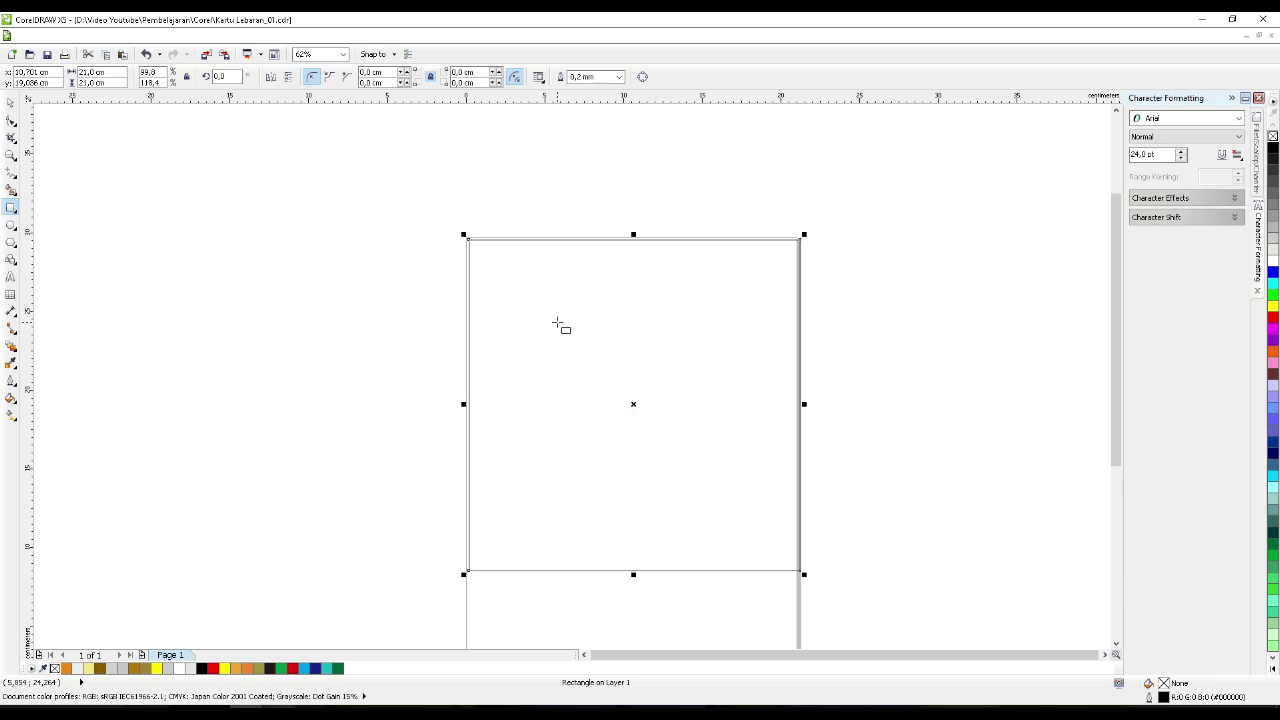
- Draw a square about 13.5 cm wide inside the large square and align its centre with the large square's centre
drag(543, 321, 757, 534)
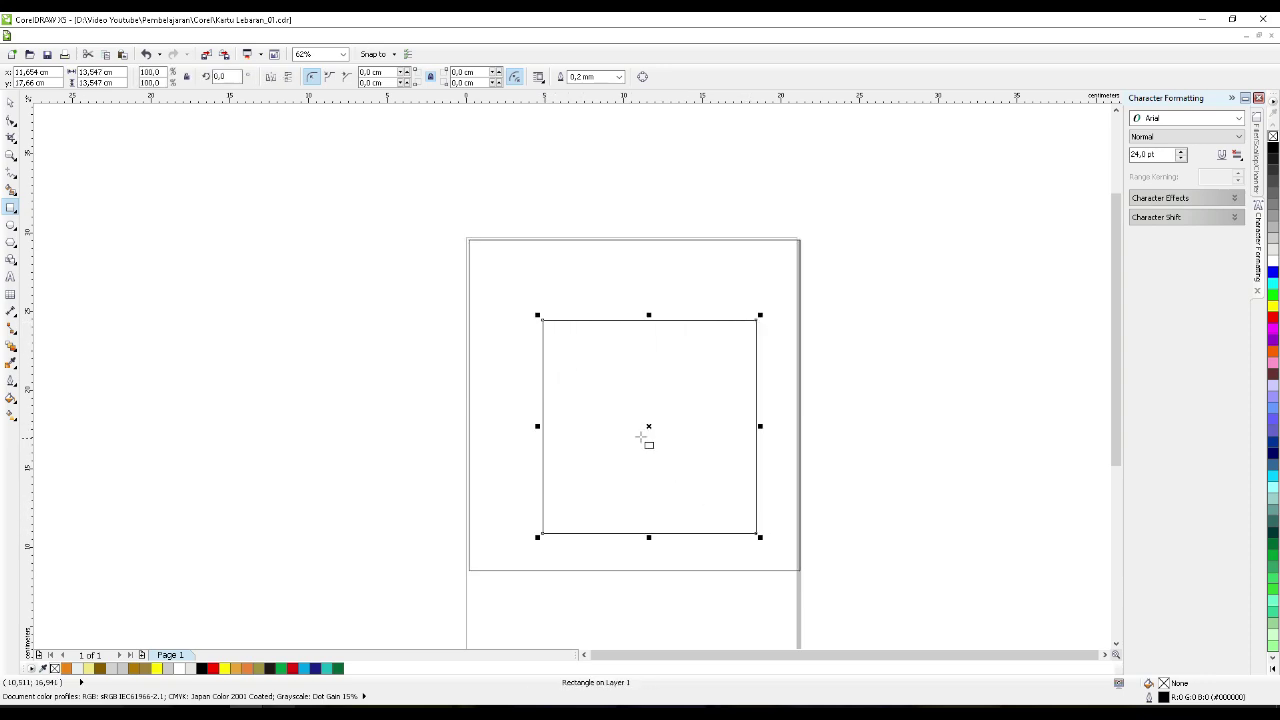
drag(648, 426, 633, 413)
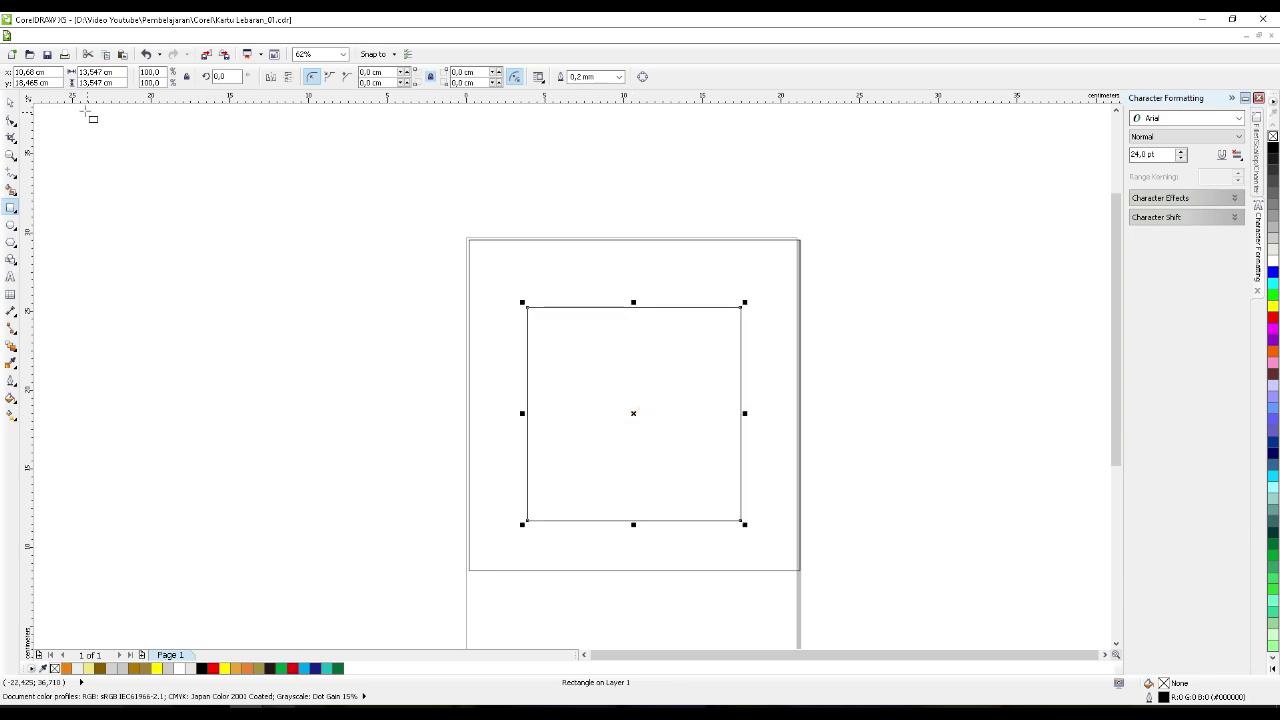
click(10, 102)
shift+click(632, 275)
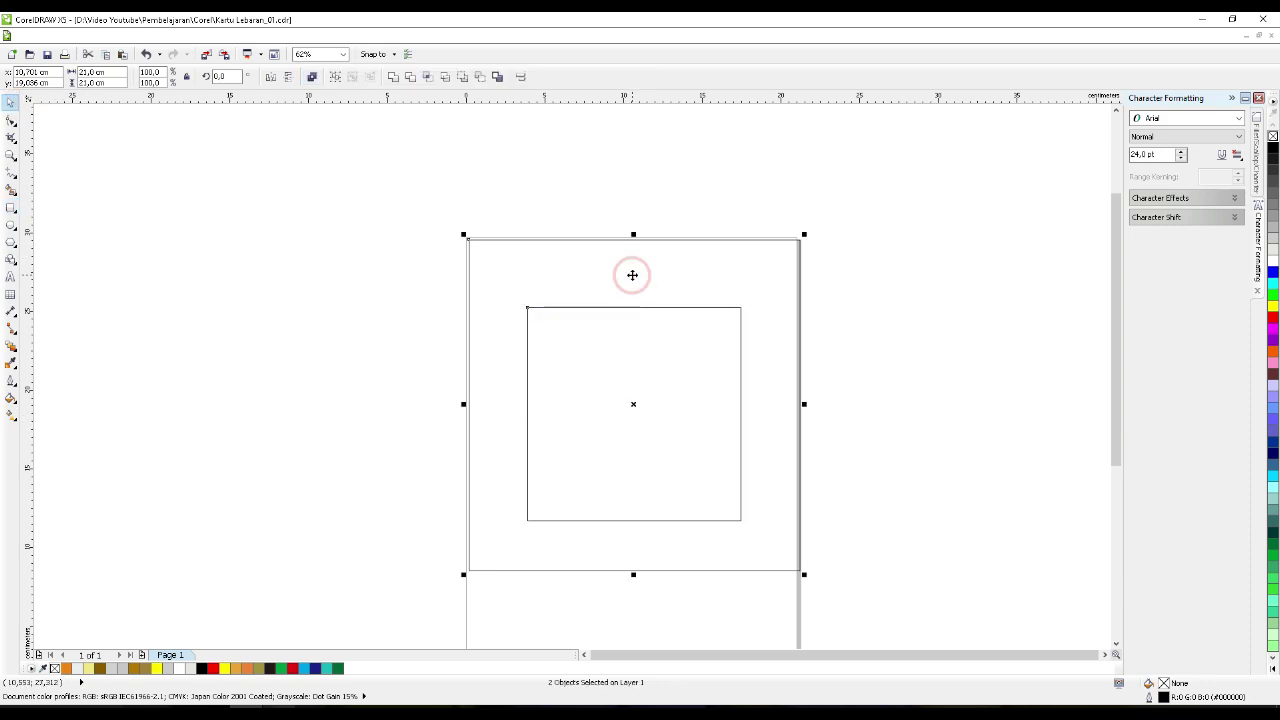
key(e)
click(935, 357)
- Enlarge the inner square about its centre to about 15.7 cm wide
click(665, 411)
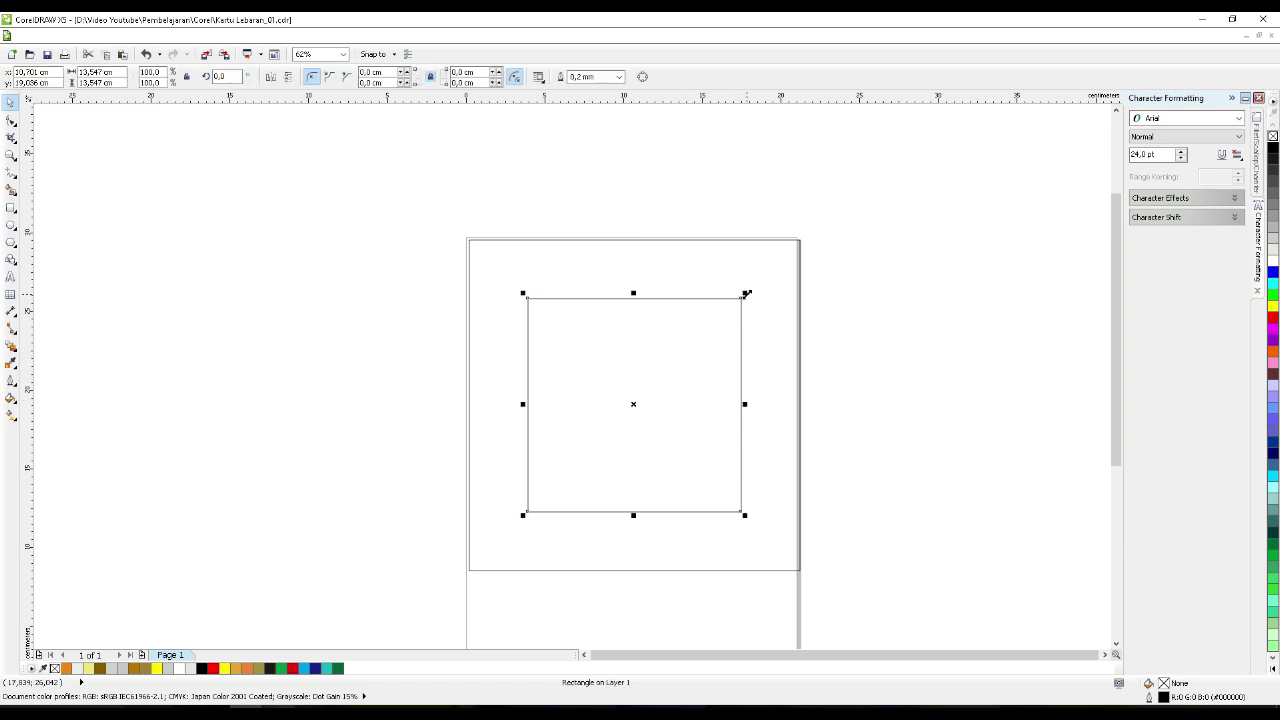
mouse_move(745, 293)
mouse_down()
mouse_move(785, 268)
mouse_move(765, 278)
mouse_up()
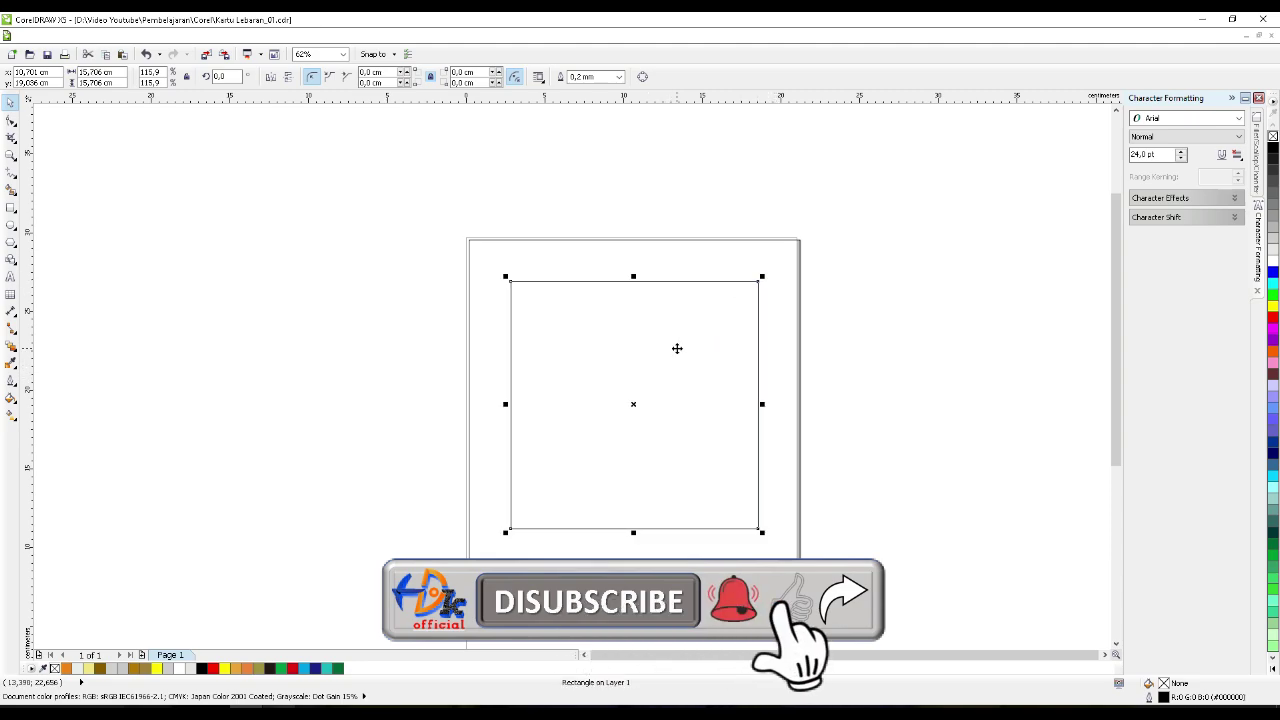
scroll(677, 348, up, 1)
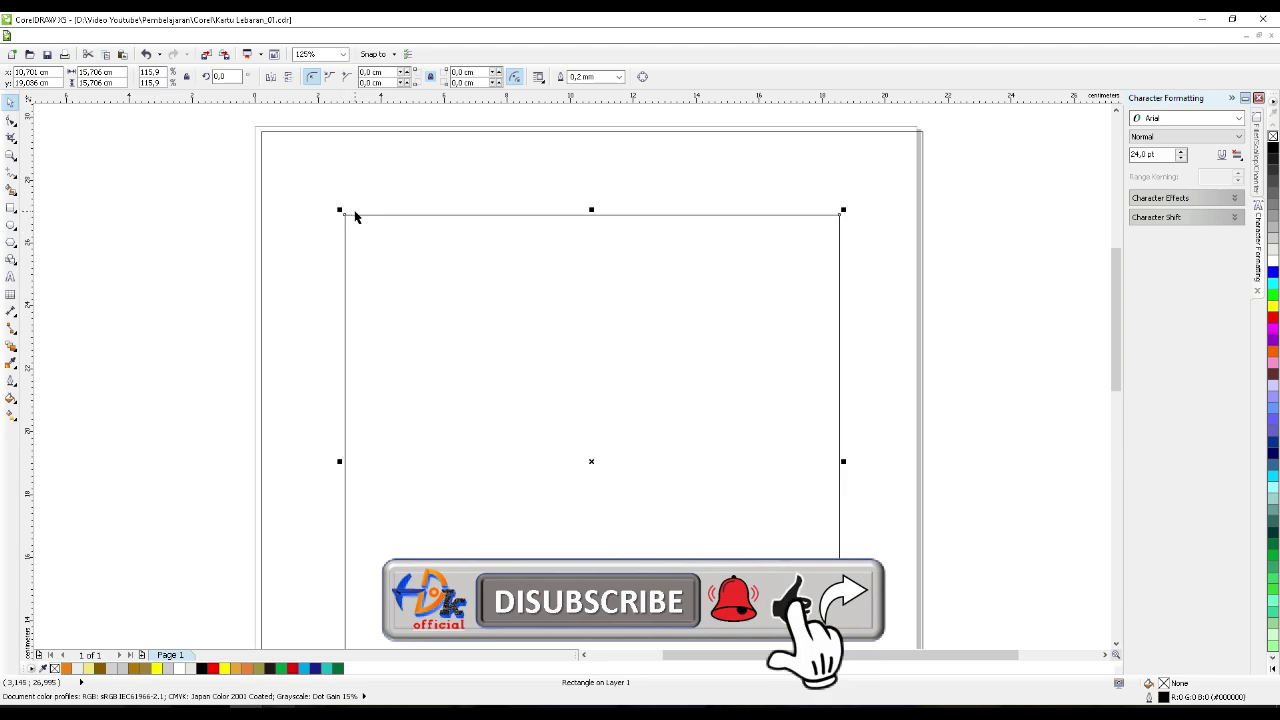
scroll(800, 226, down, 1)
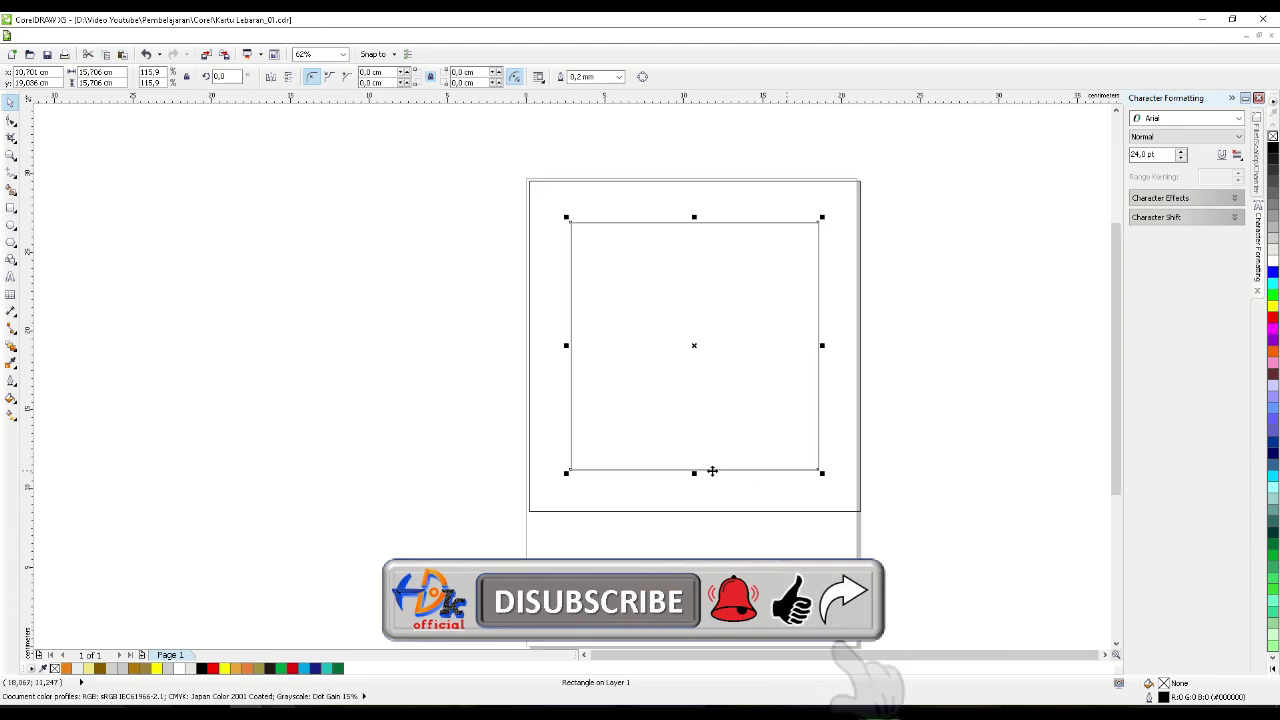
- Round the inner square's corners with a 0.1 cm Fillet
scroll(820, 224, up, 2)
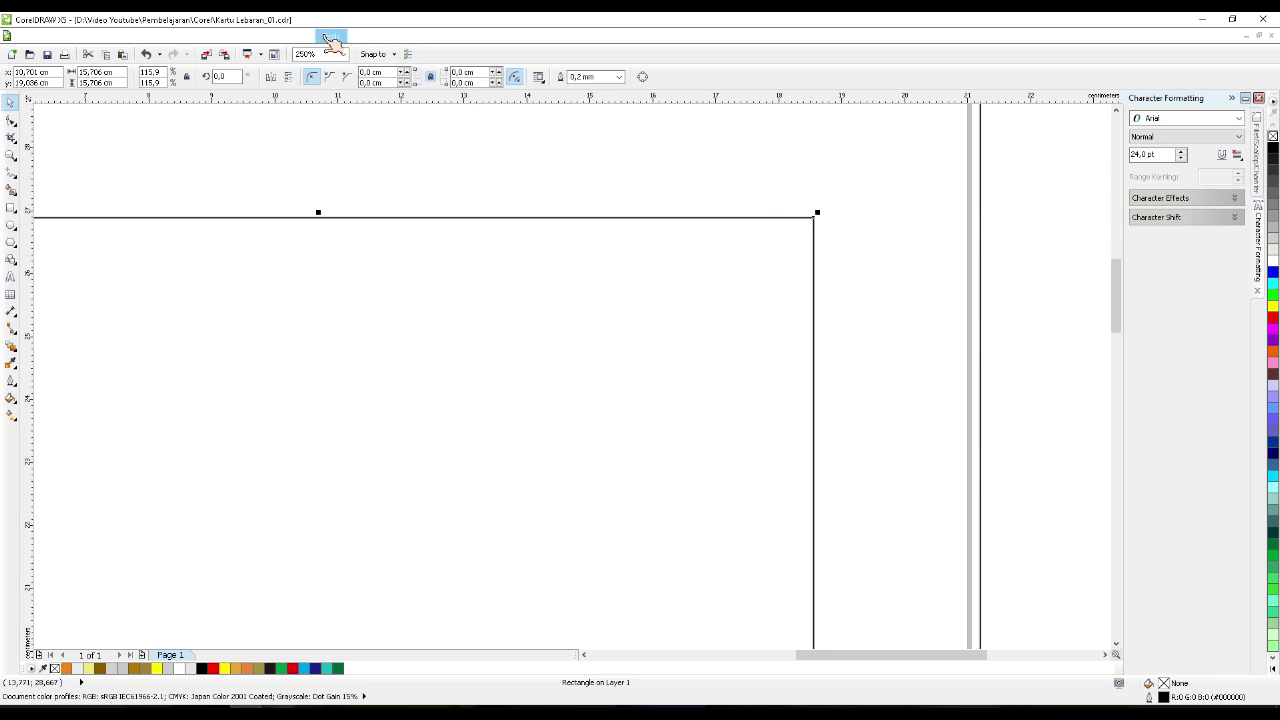
click(368, 36)
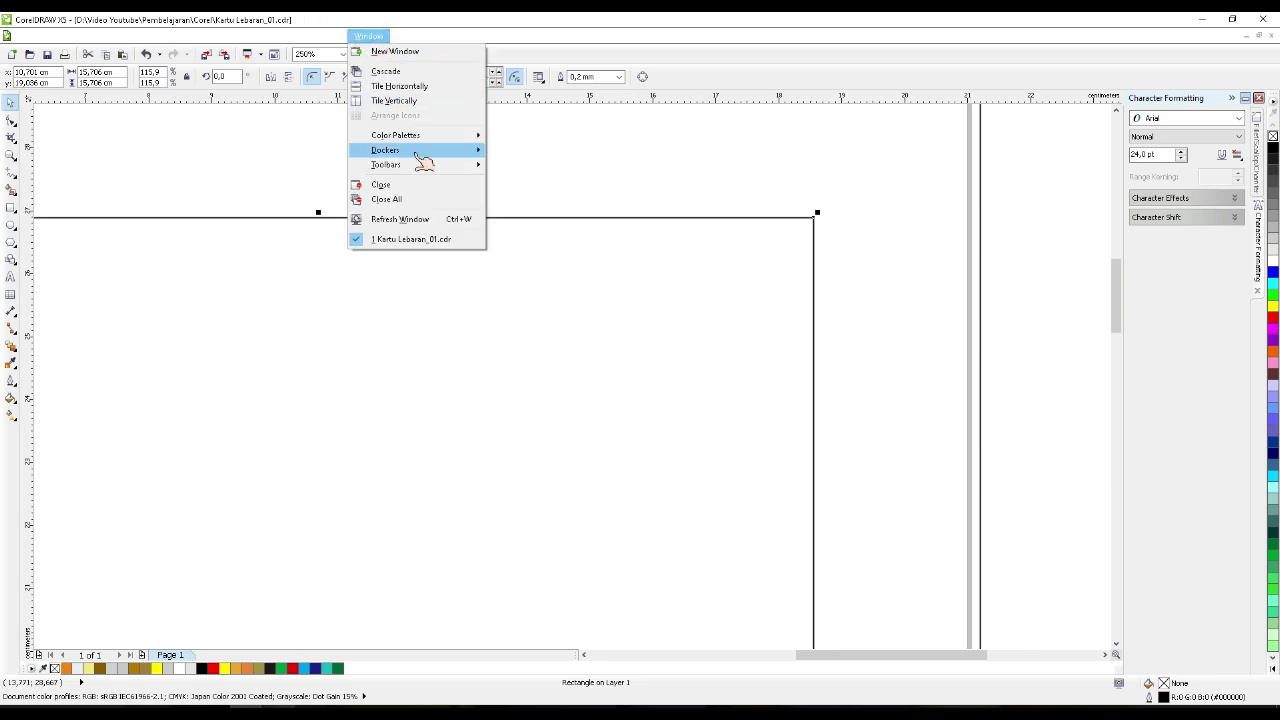
mouse_move(412, 152)
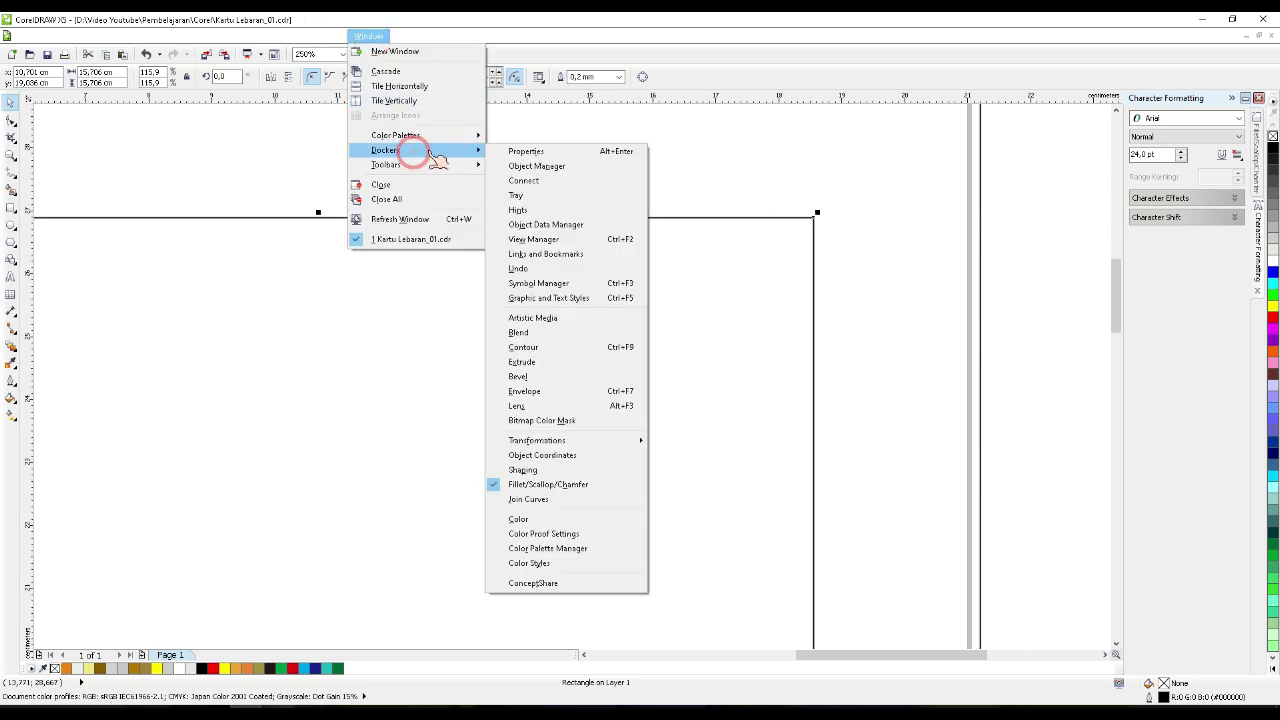
click(548, 484)
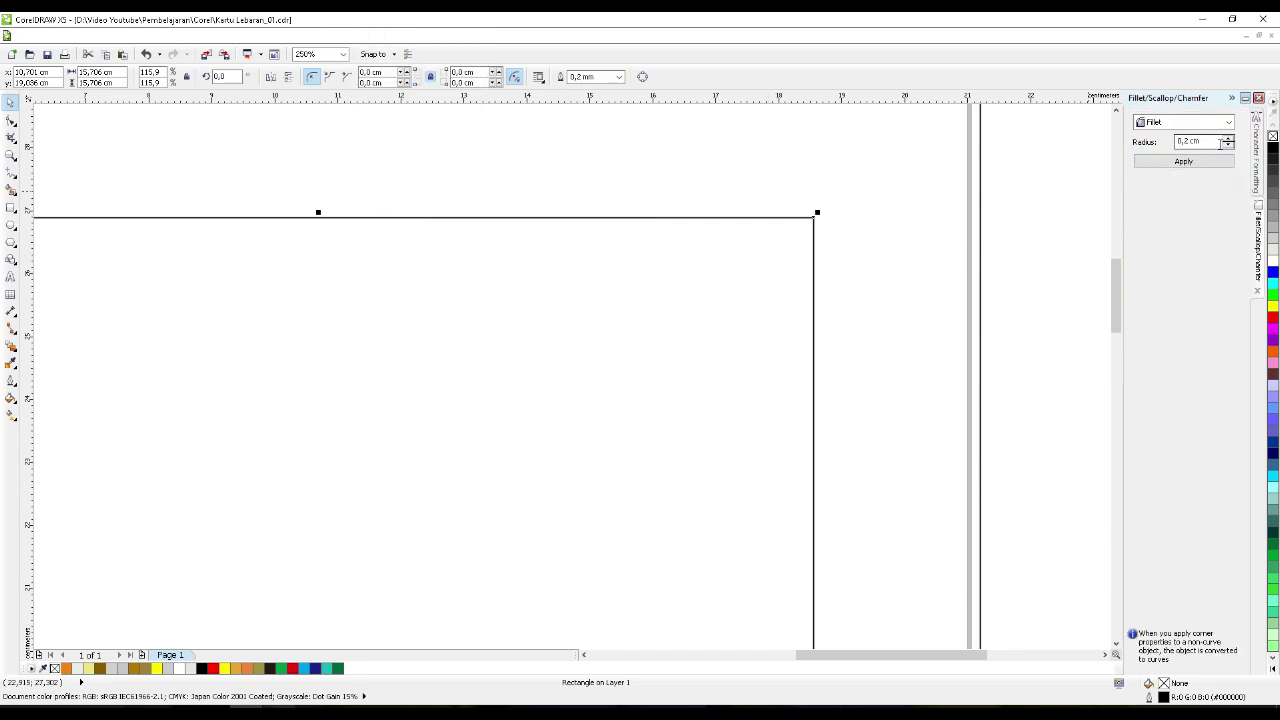
click(1228, 145)
click(1184, 162)
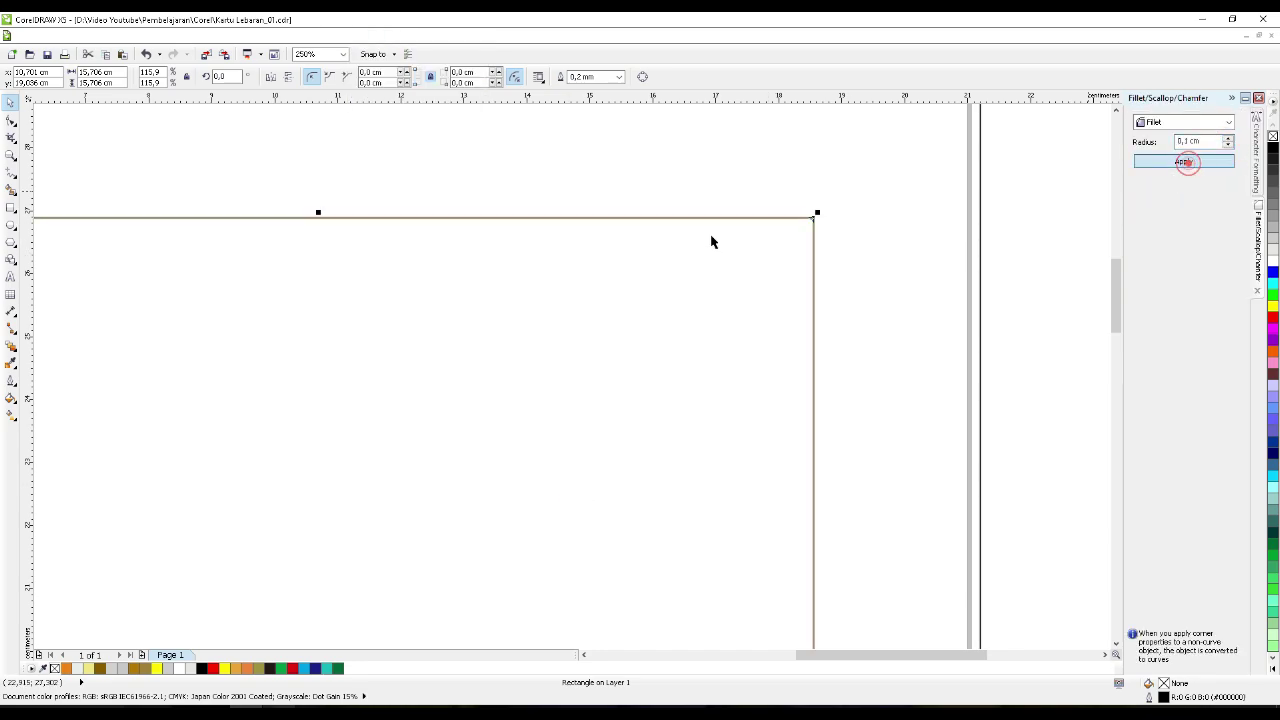
click(839, 226)
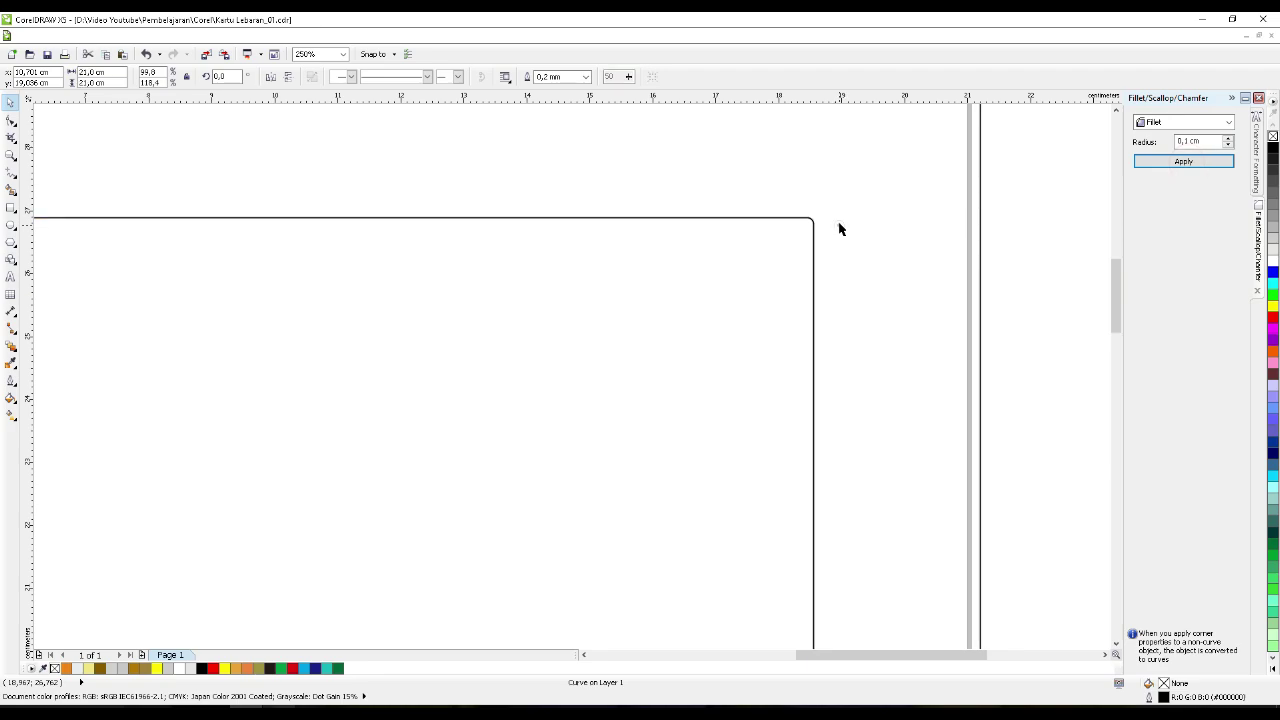
- Duplicate the rounded square in place and rotate the copy 45 degrees clockwise about its centre
click(689, 255)
scroll(709, 217, down, 4)
scroll(704, 217, up, 1)
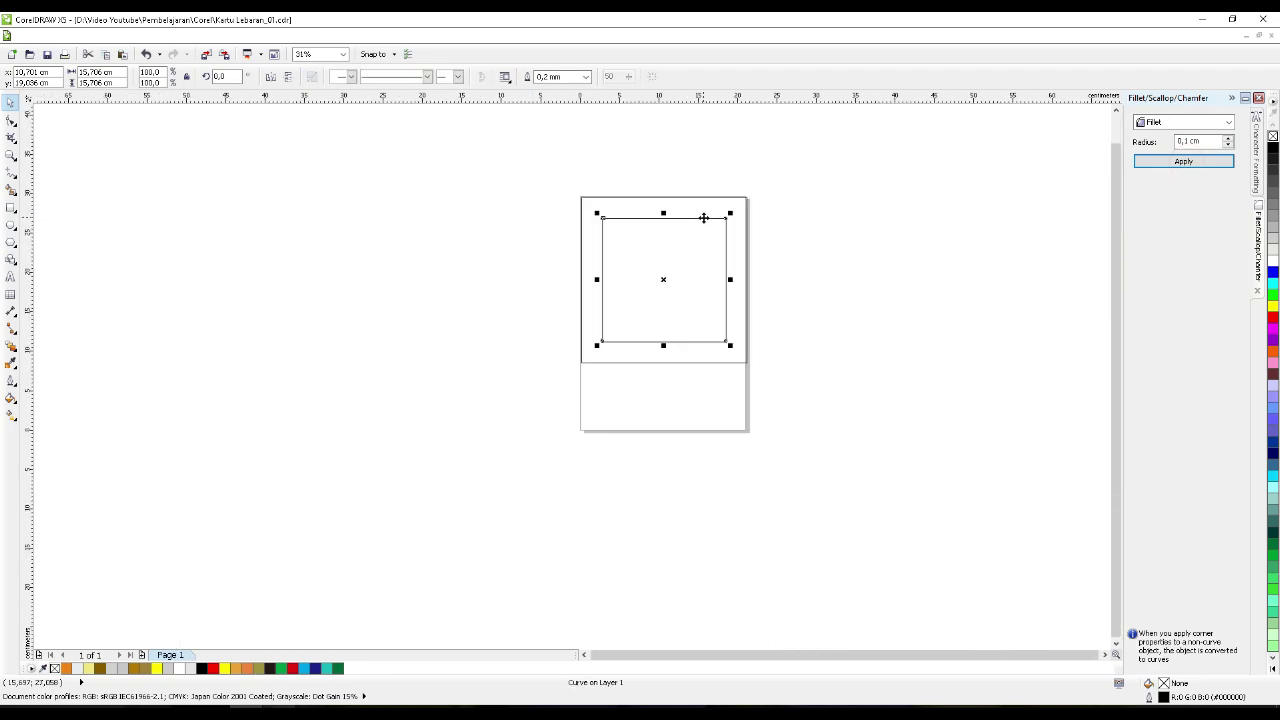
scroll(704, 217, up, 1)
key(ctrl+c)
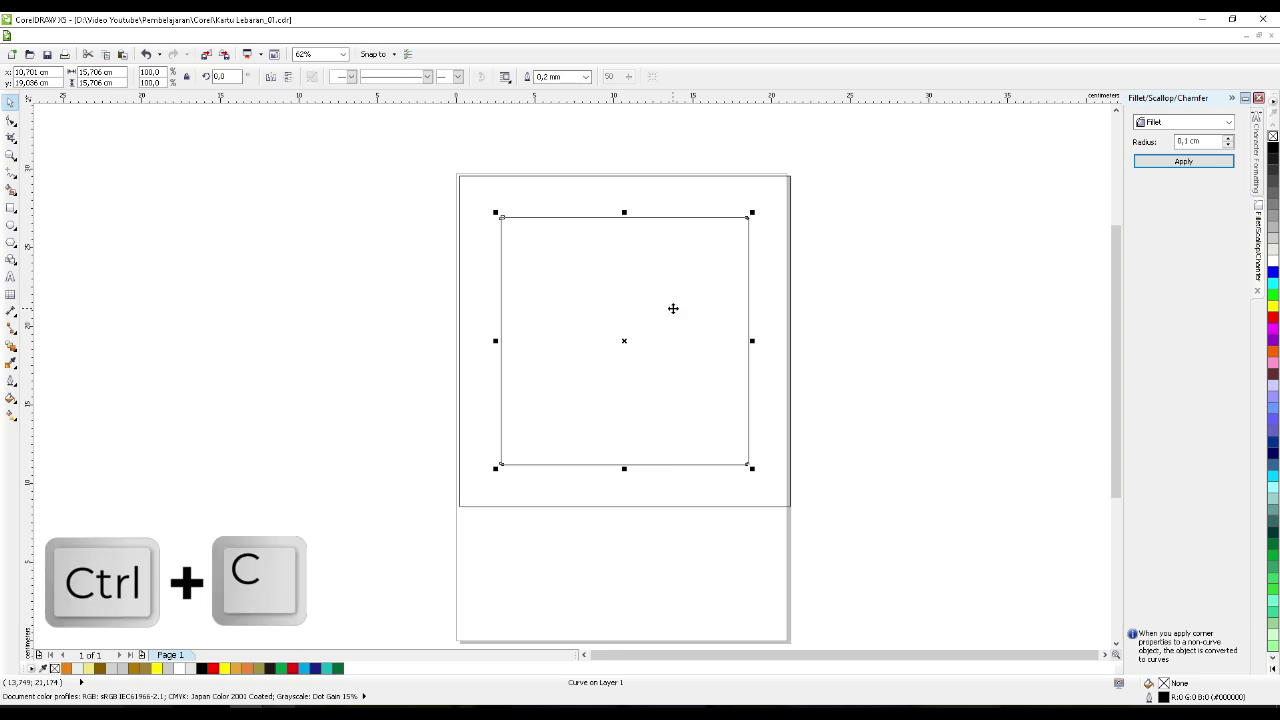
key(ctrl+v)
click(669, 304)
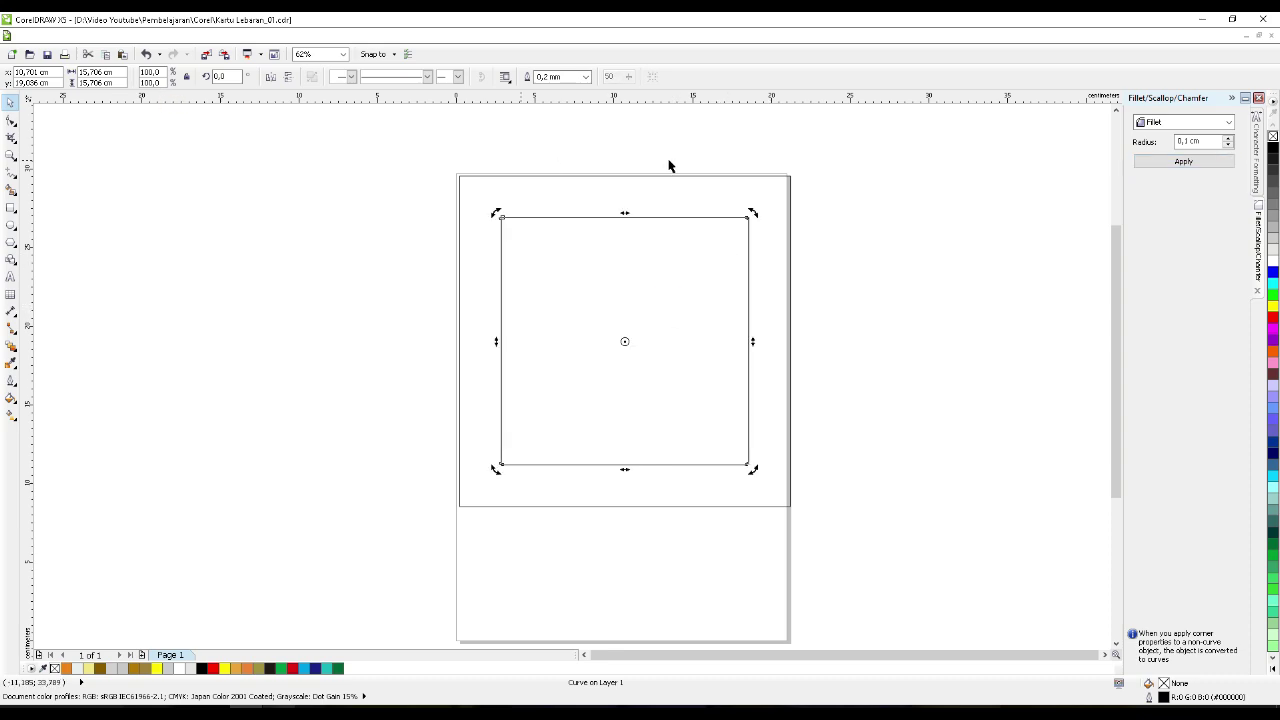
drag(750, 211, 797, 320)
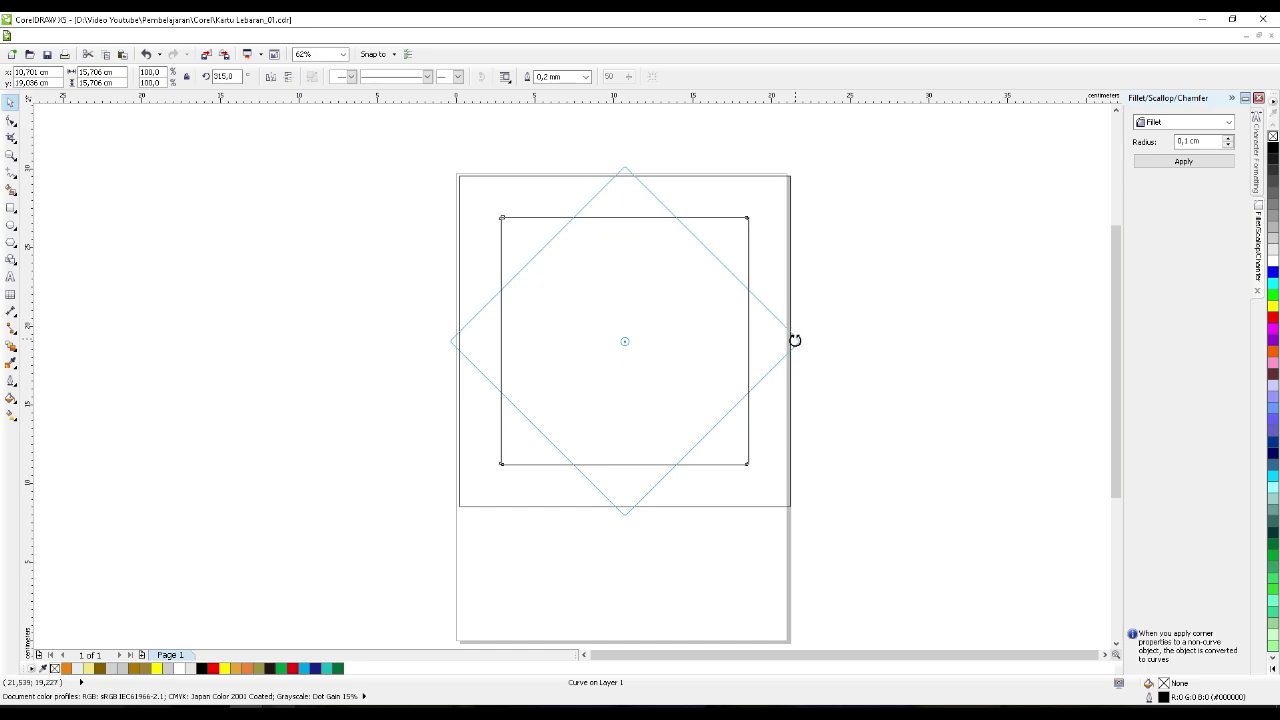
drag(795, 340, 797, 340)
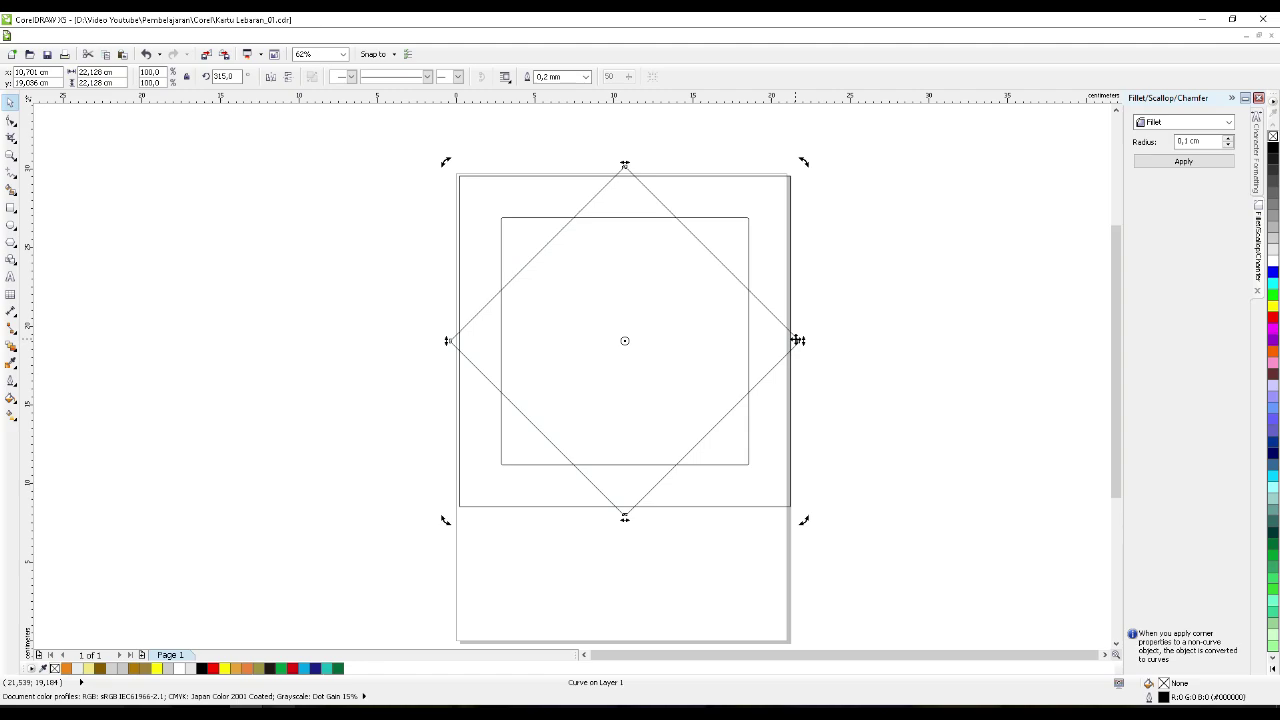
click(843, 295)
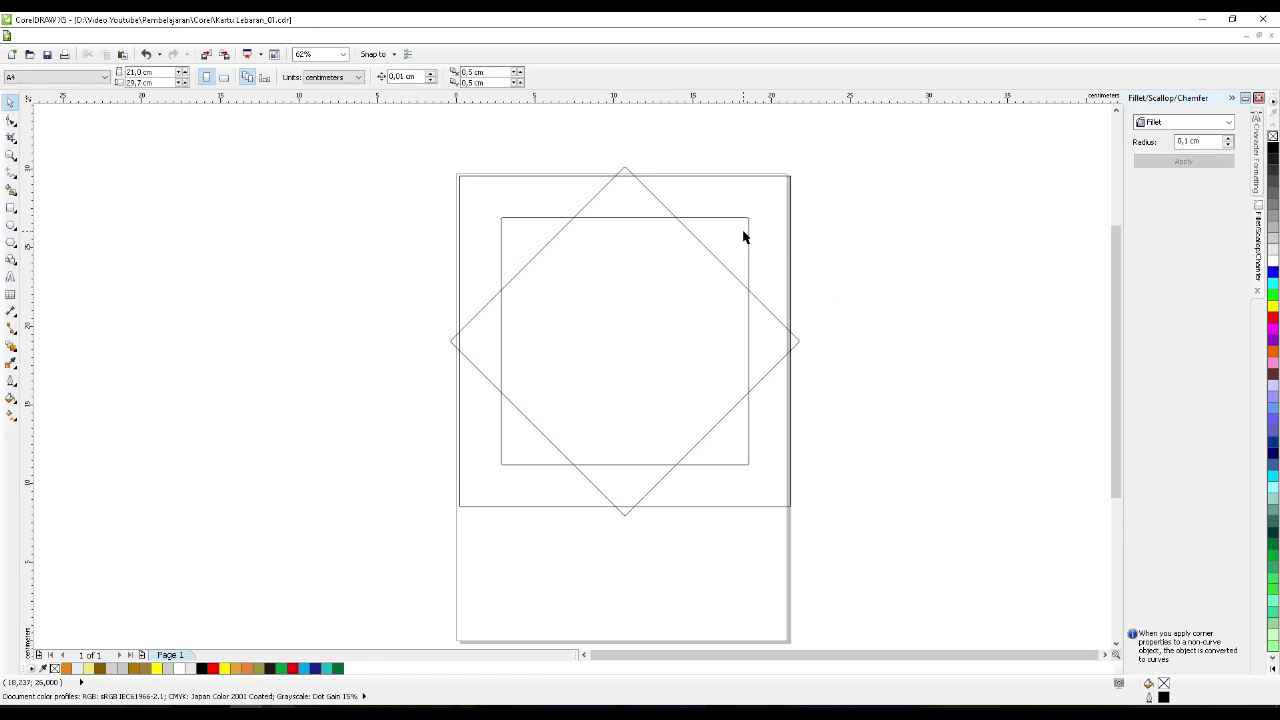
- Weld the upright and rotated squares into a single eight-pointed star outline
click(699, 318)
shift+click(747, 232)
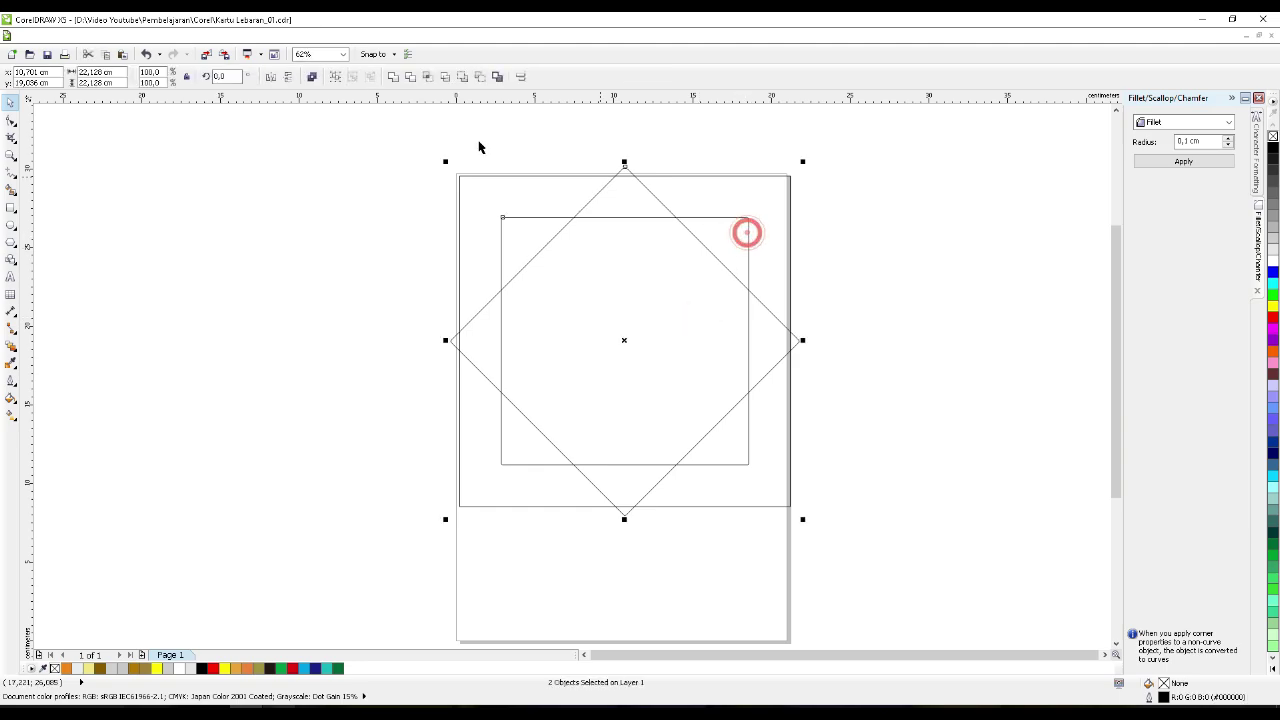
click(393, 77)
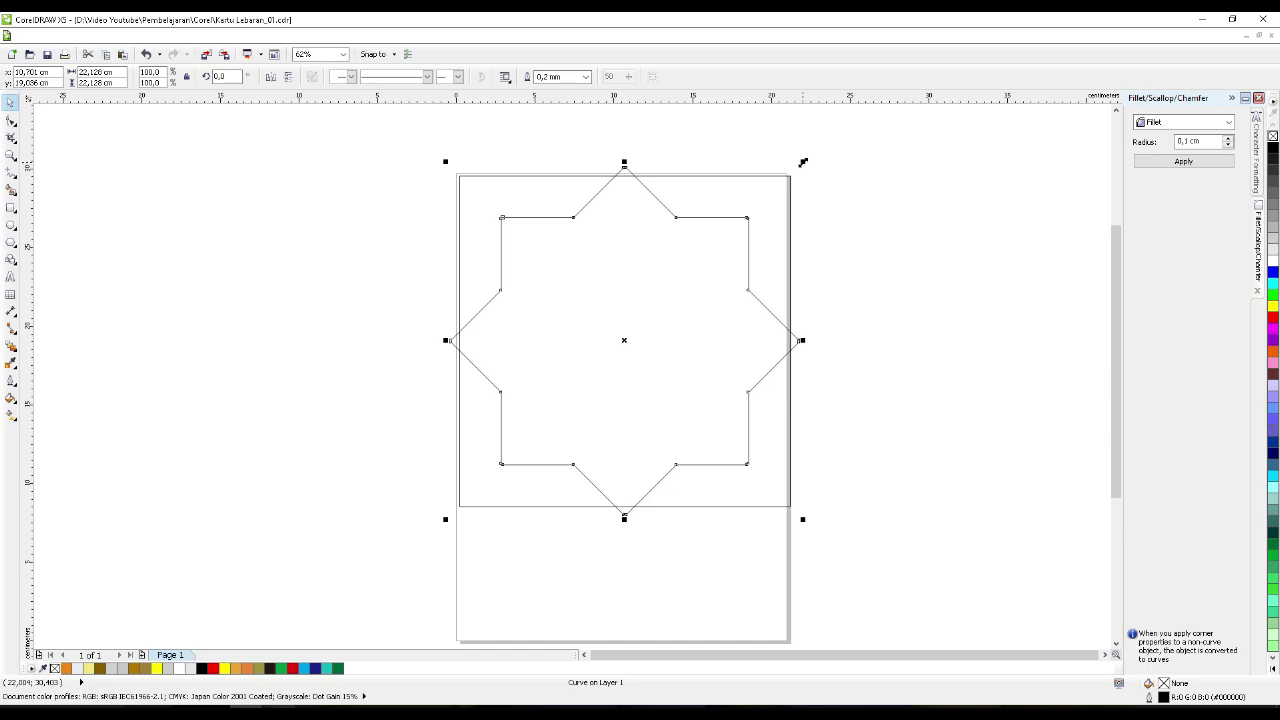
- Shrink the star about its centre to about 18.1 cm wide so that it fits inside the large square
drag(803, 161, 771, 193)
click(925, 303)
click(625, 391)
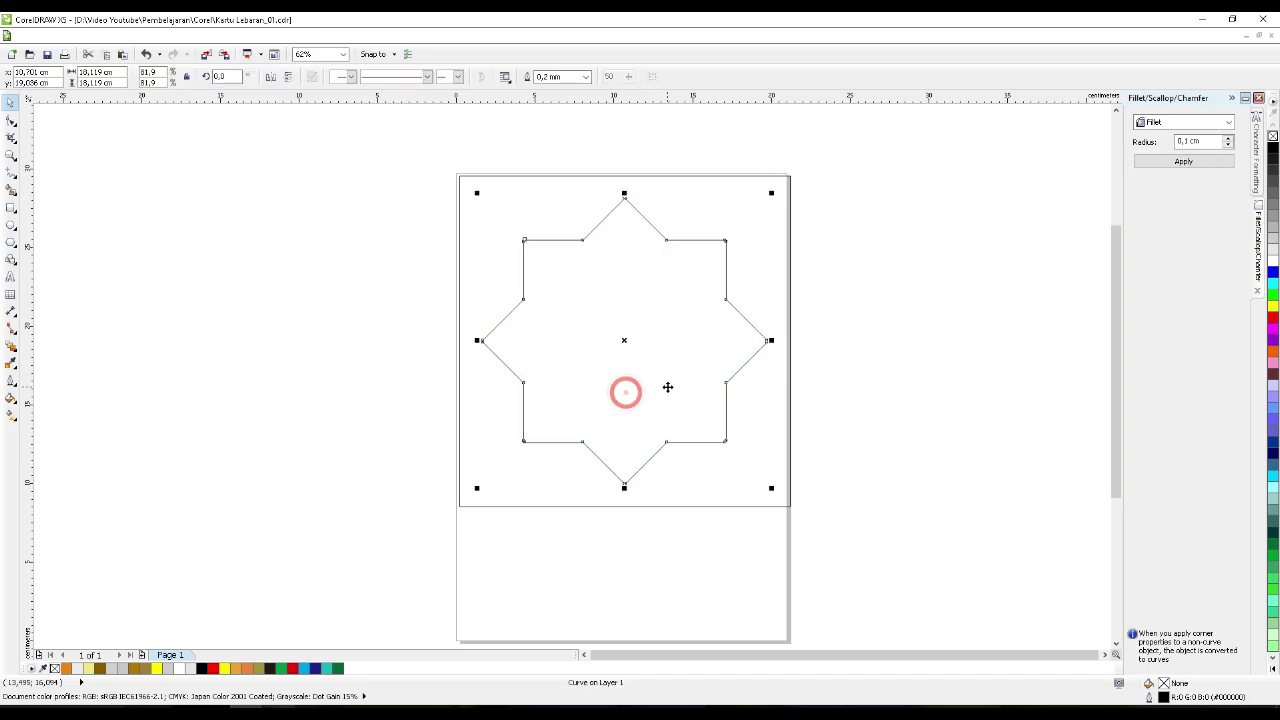
- Duplicate the star in place and shrink the copy about its centre to about 17.5 cm wide, forming a narrow inner outline
scroll(628, 317, up, 2)
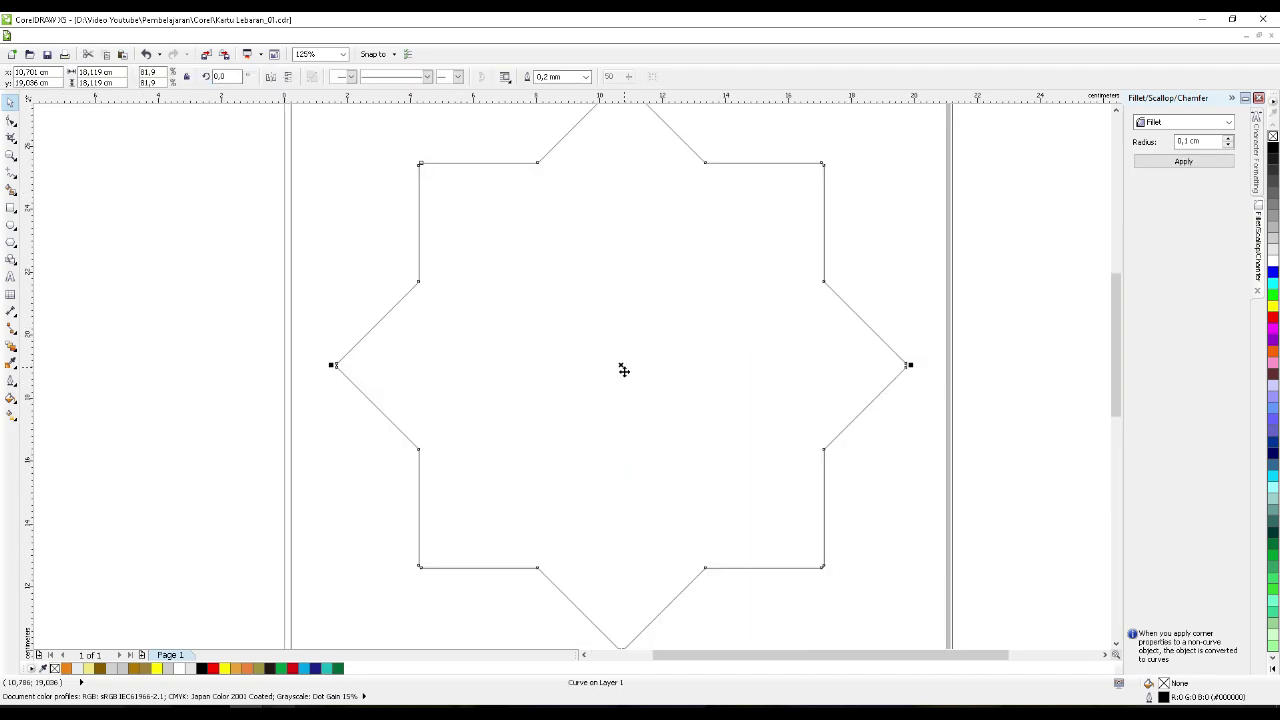
scroll(622, 370, down, 2)
scroll(594, 229, up, 4)
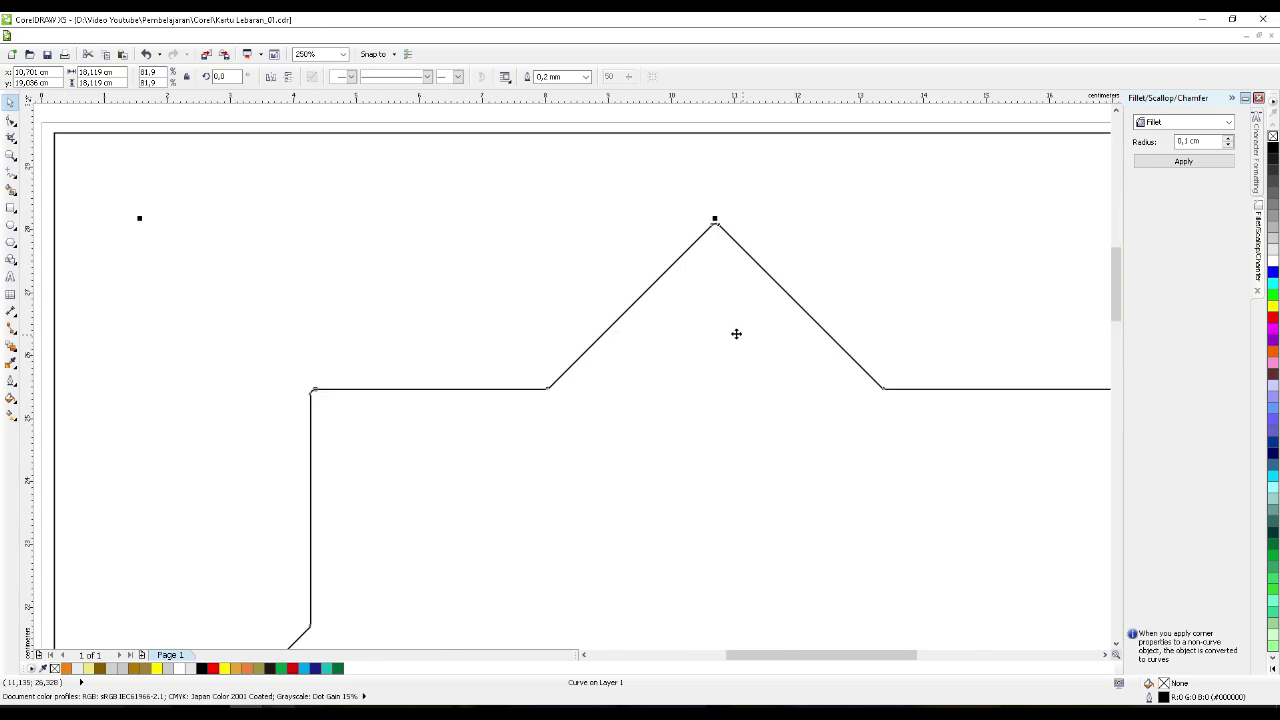
scroll(681, 298, down, 2)
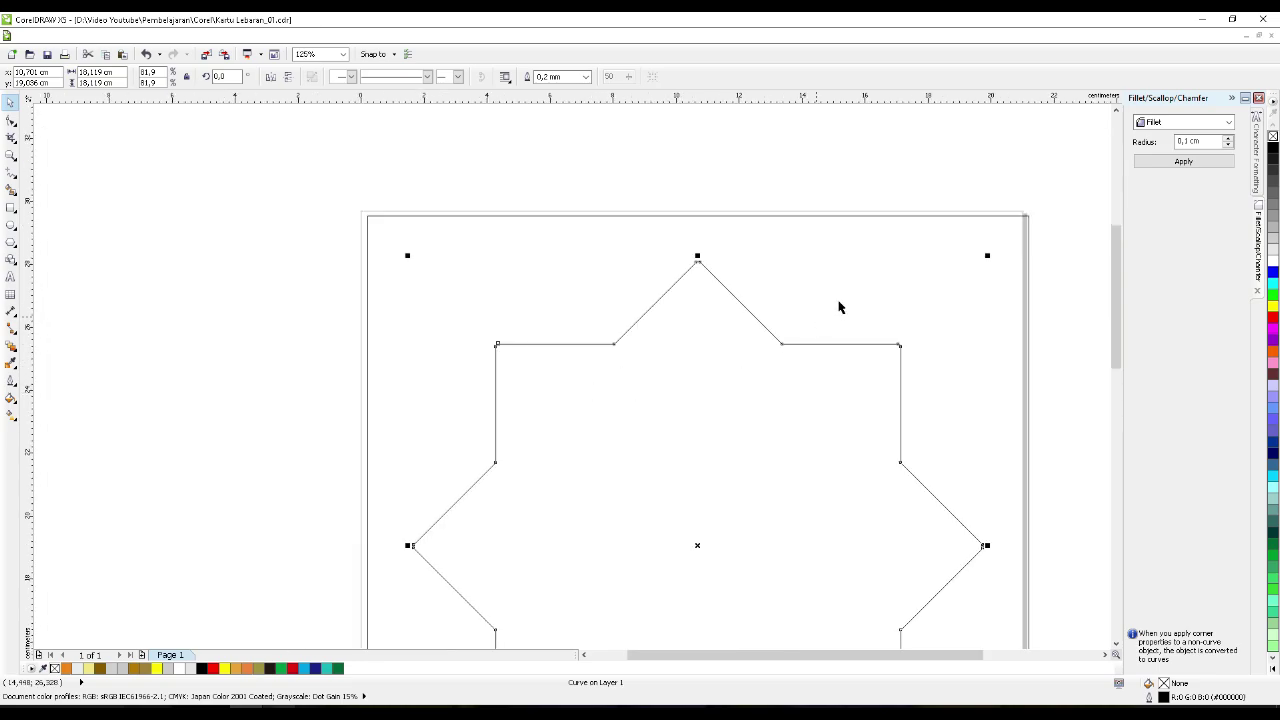
key(ctrl+c)
key(ctrl+v)
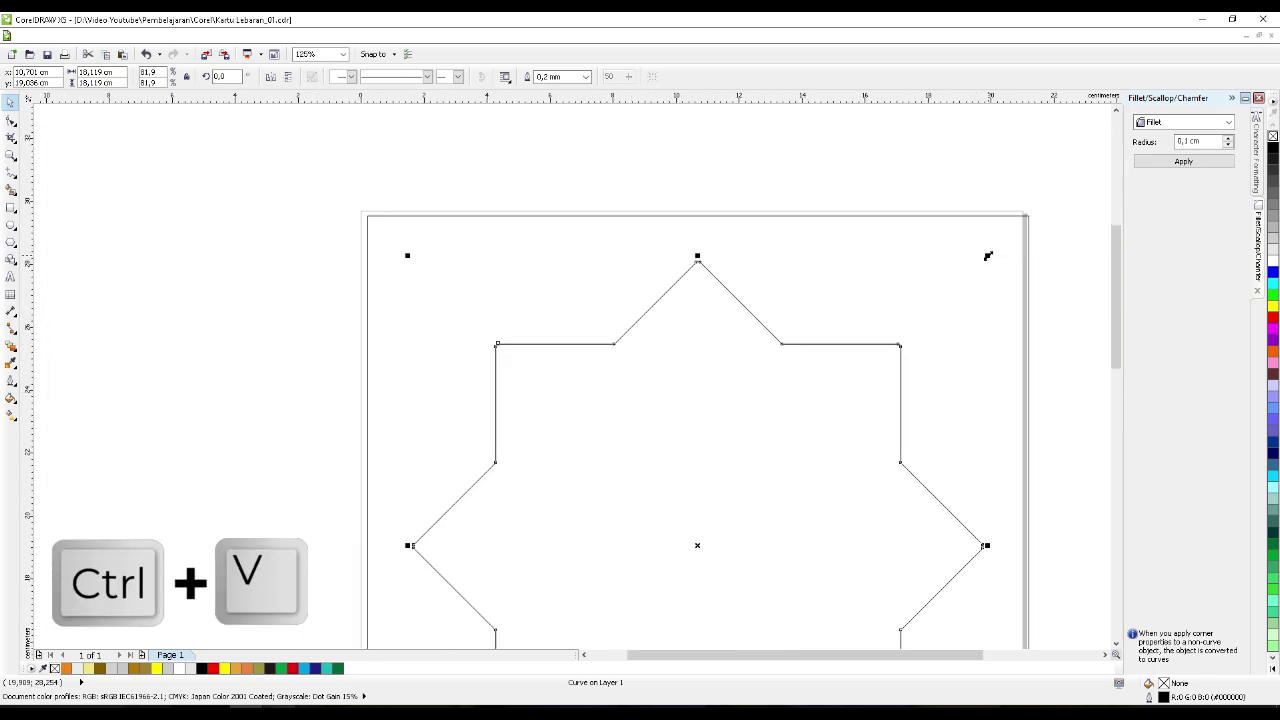
drag(983, 259, 977, 265)
scroll(693, 147, down, 1)
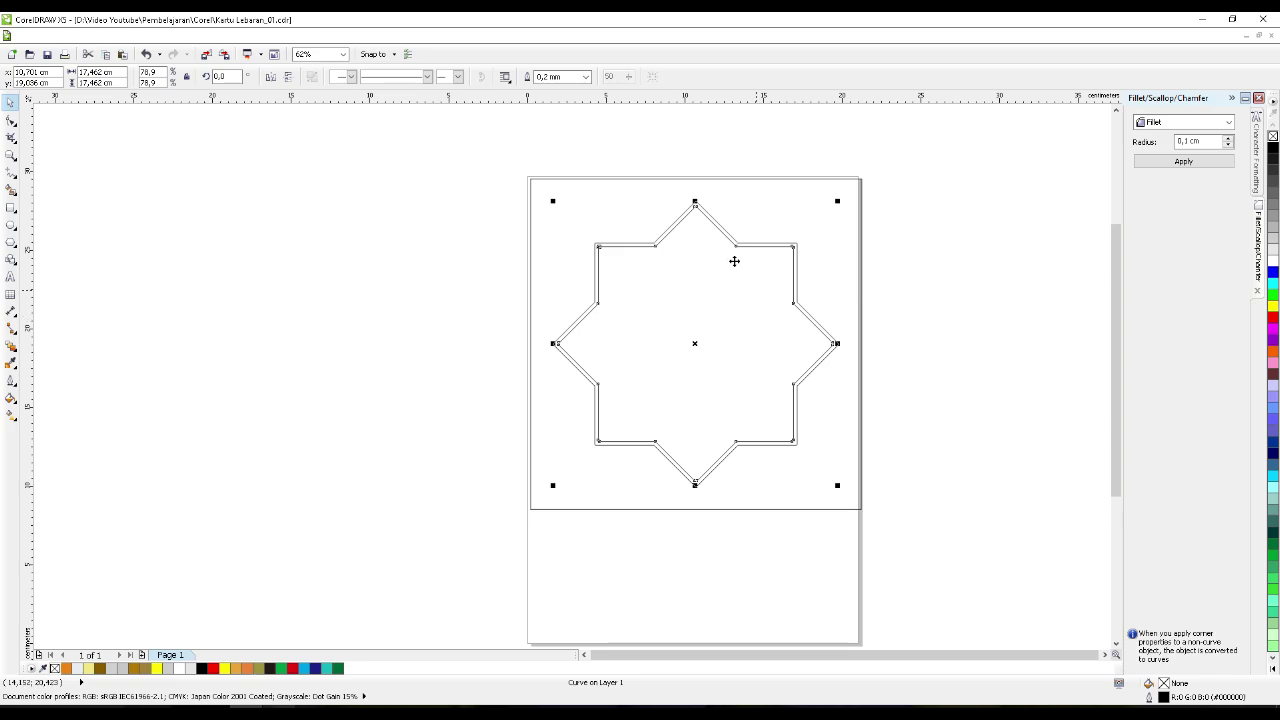
scroll(668, 189, up, 3)
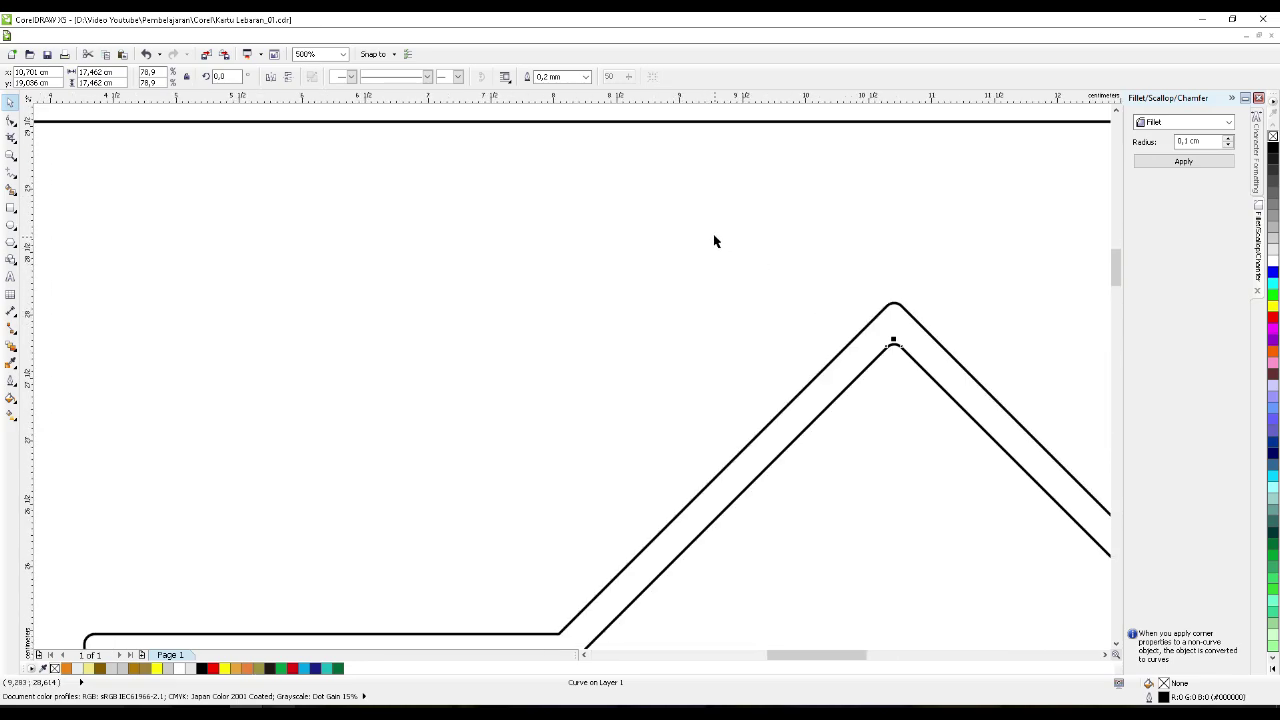
scroll(714, 241, down, 1)
scroll(506, 327, down, 2)
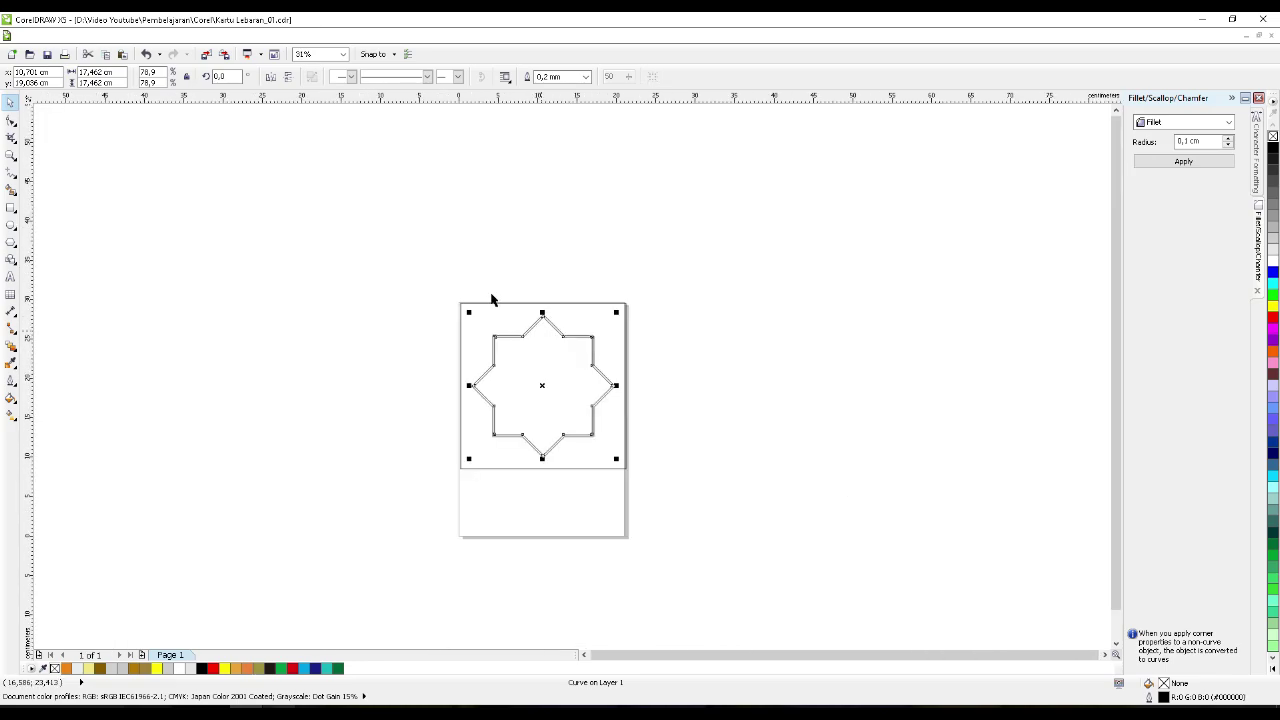
scroll(528, 335, up, 2)
scroll(629, 277, down, 1)
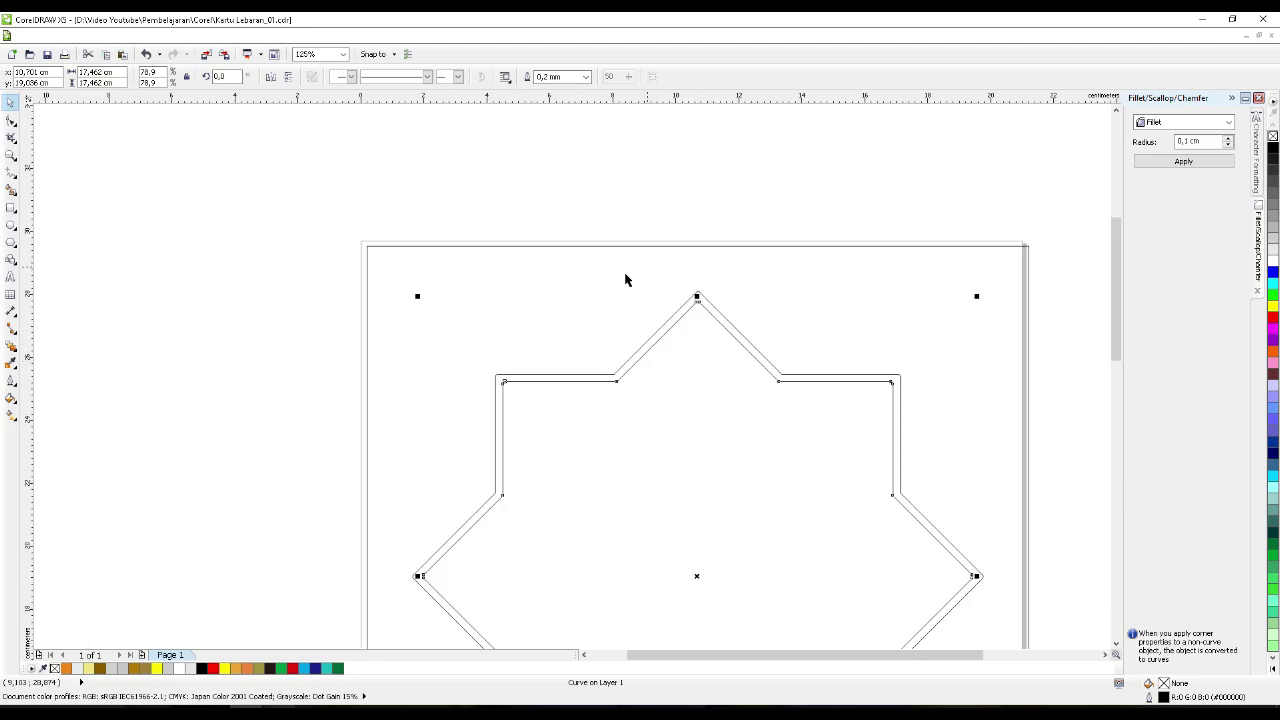
- Trim the inner star out of the outer star to leave a narrow star-shaped ring
scroll(618, 285, down, 1)
scroll(614, 291, up, 2)
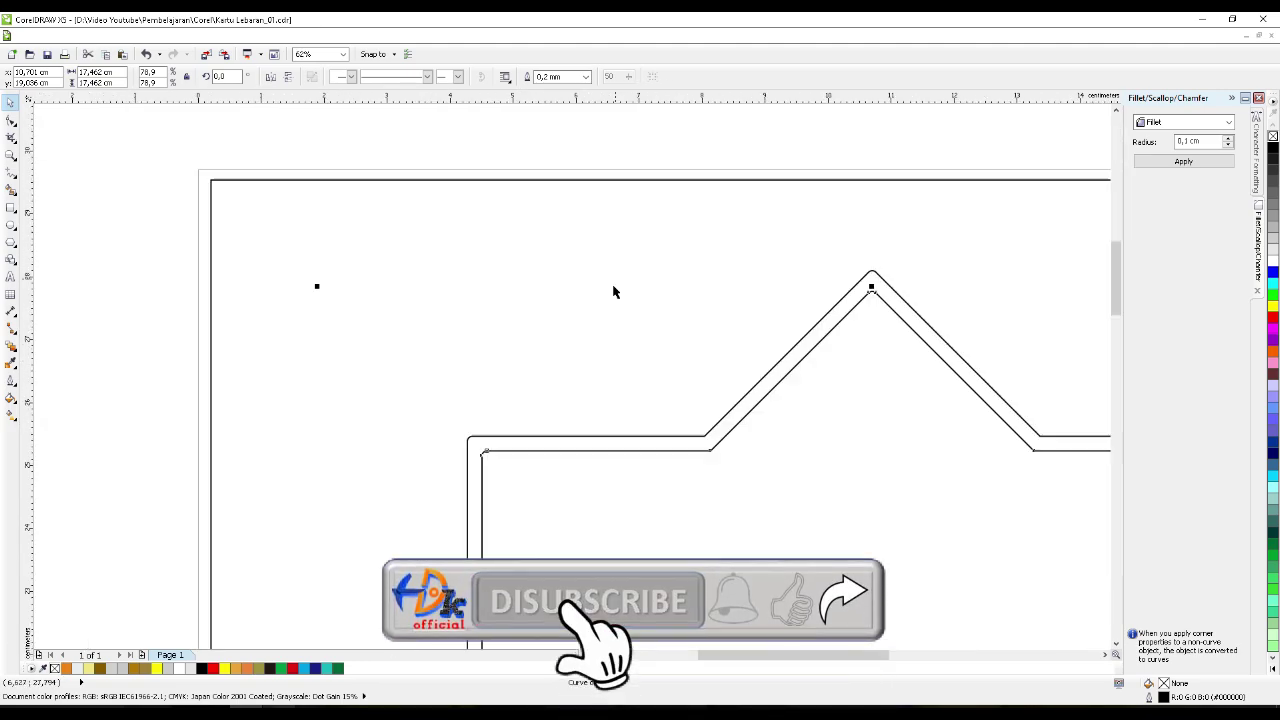
shift+click(644, 437)
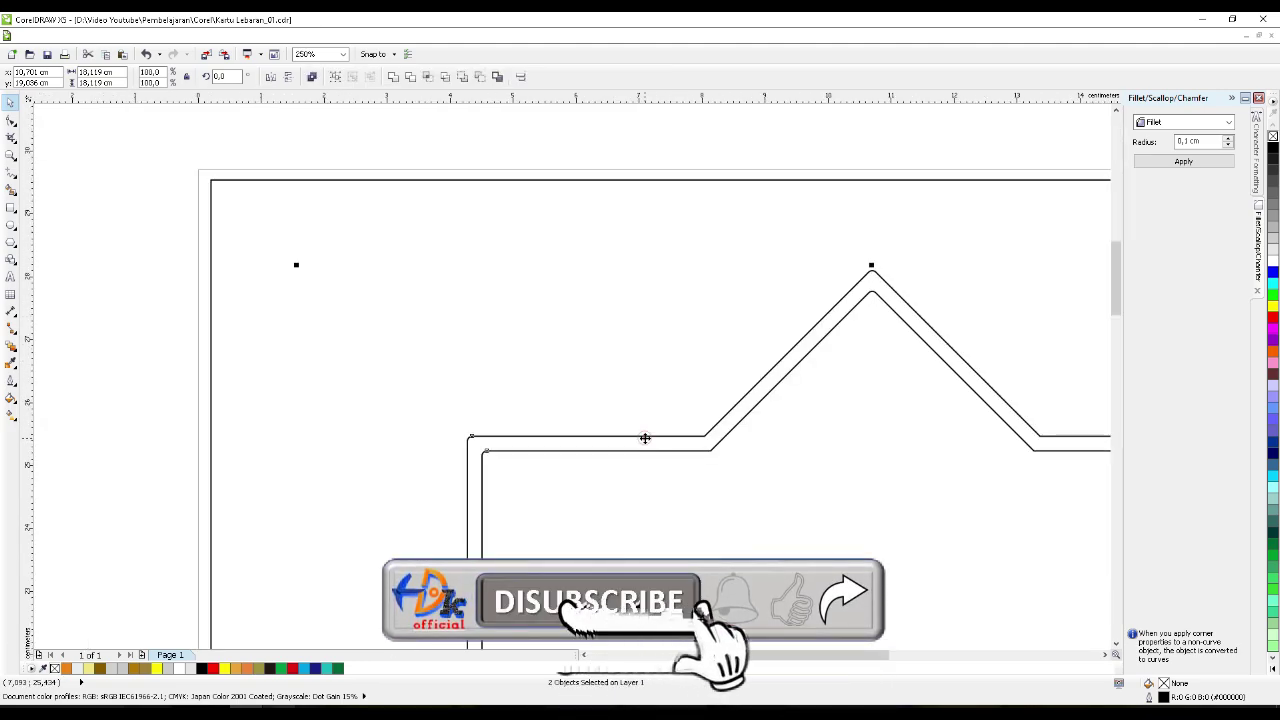
click(409, 77)
- Fill the narrow star-shaped ring with red (#FF0000)
scroll(595, 497, down, 2)
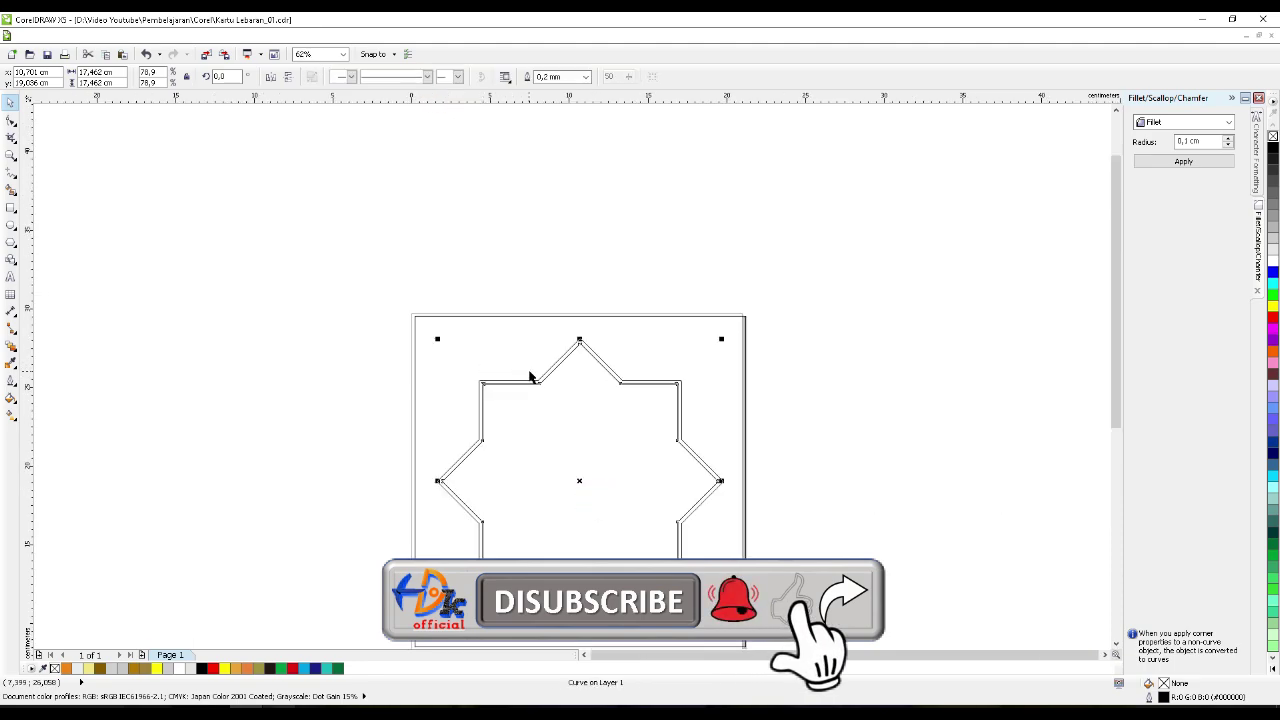
scroll(544, 388, up, 1)
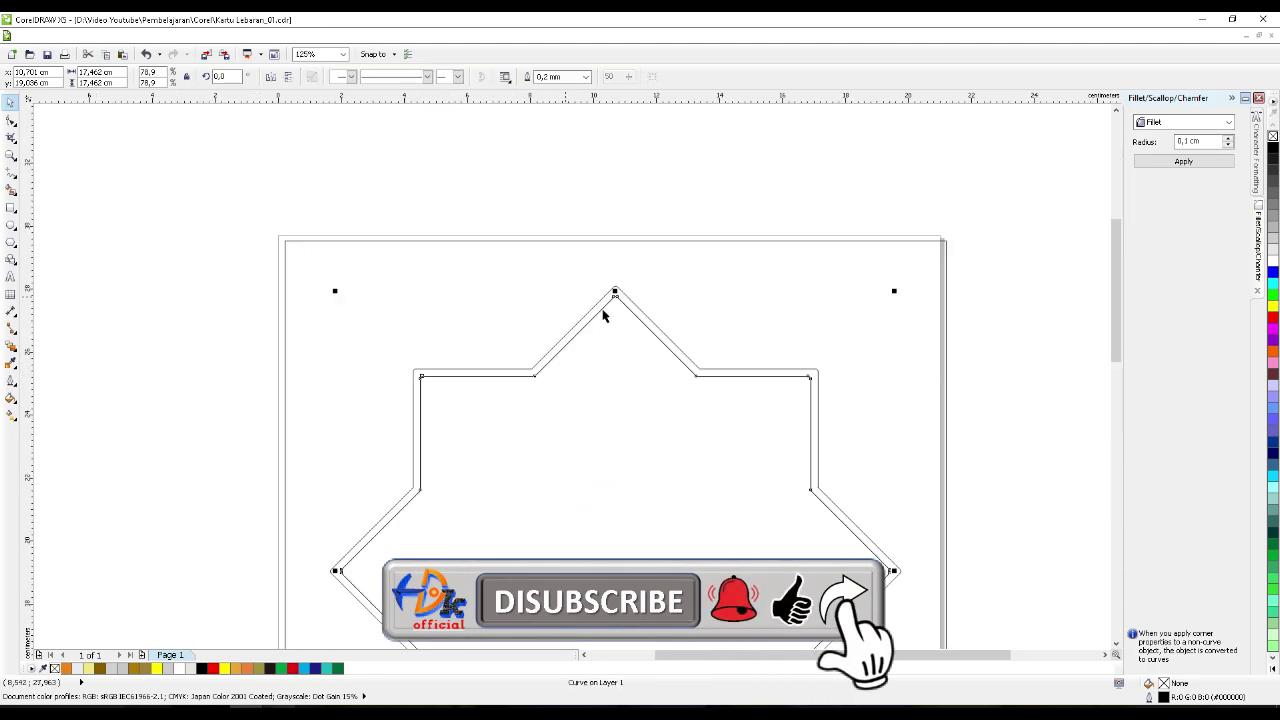
click(640, 312)
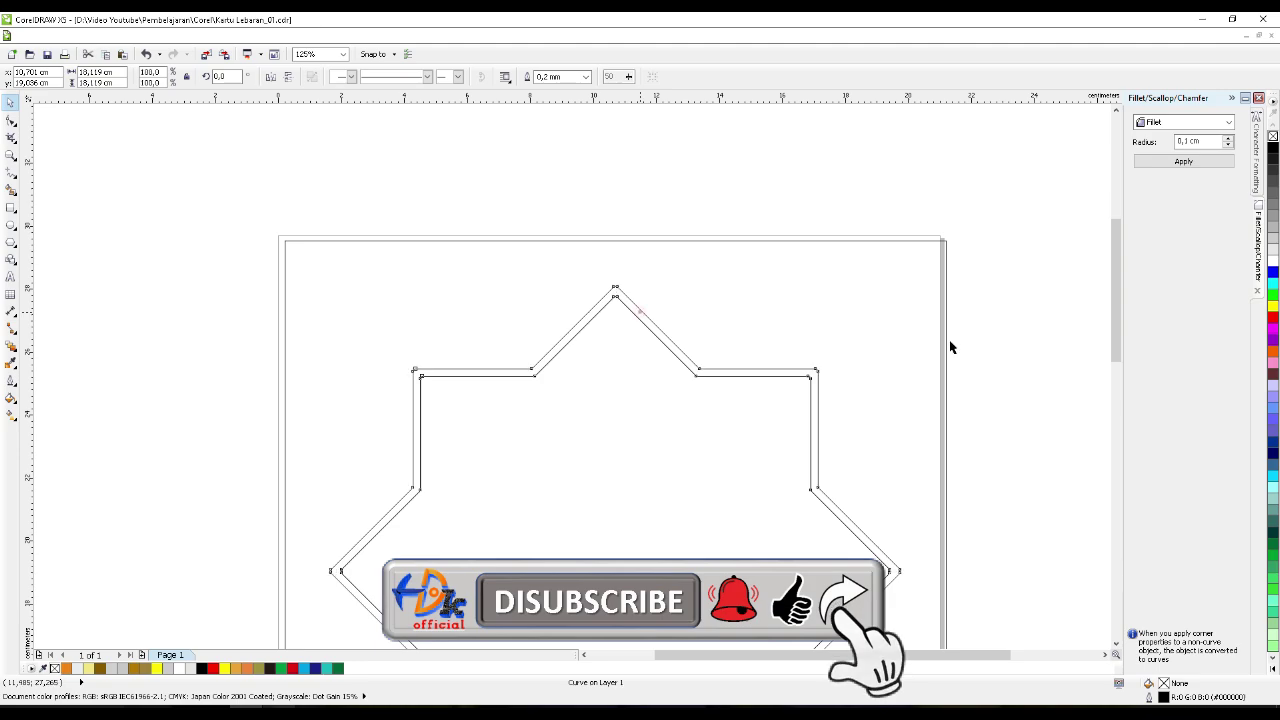
click(1273, 318)
scroll(512, 290, down, 2)
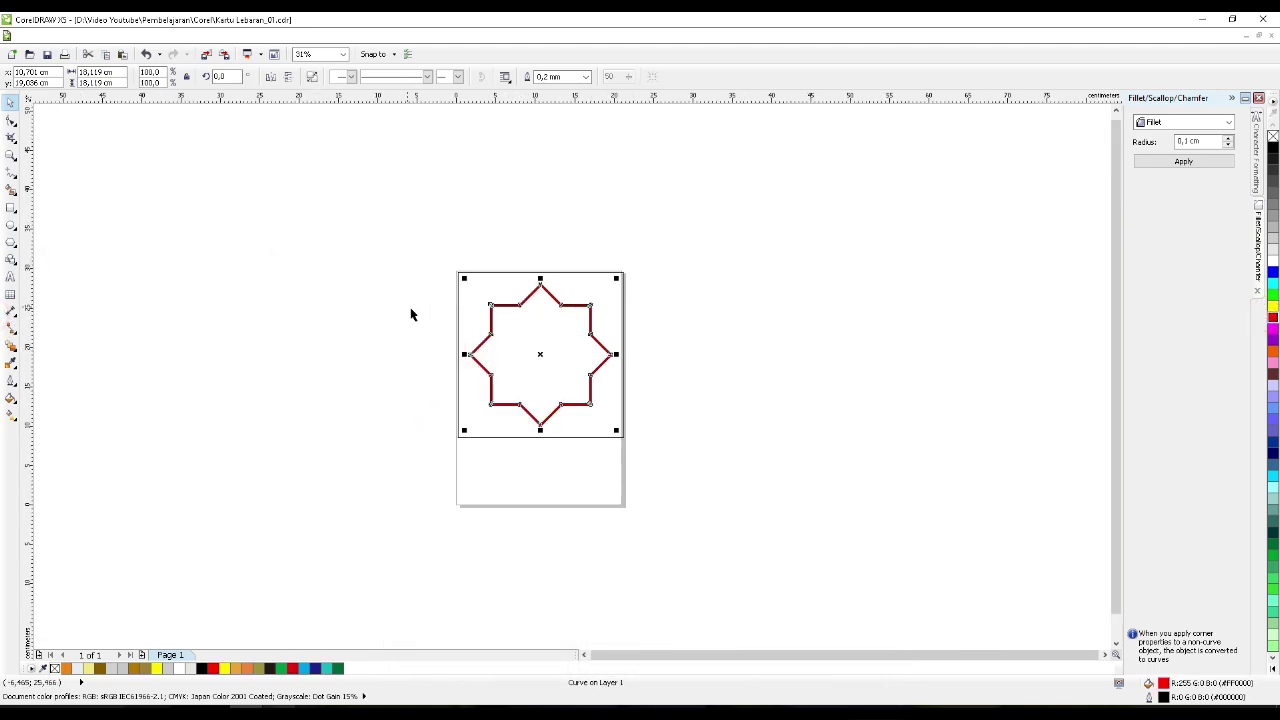
- Shrink the unfilled inner star about its centre to about 16.1 cm wide, leaving a gap inside the red ring
scroll(431, 325, up, 1)
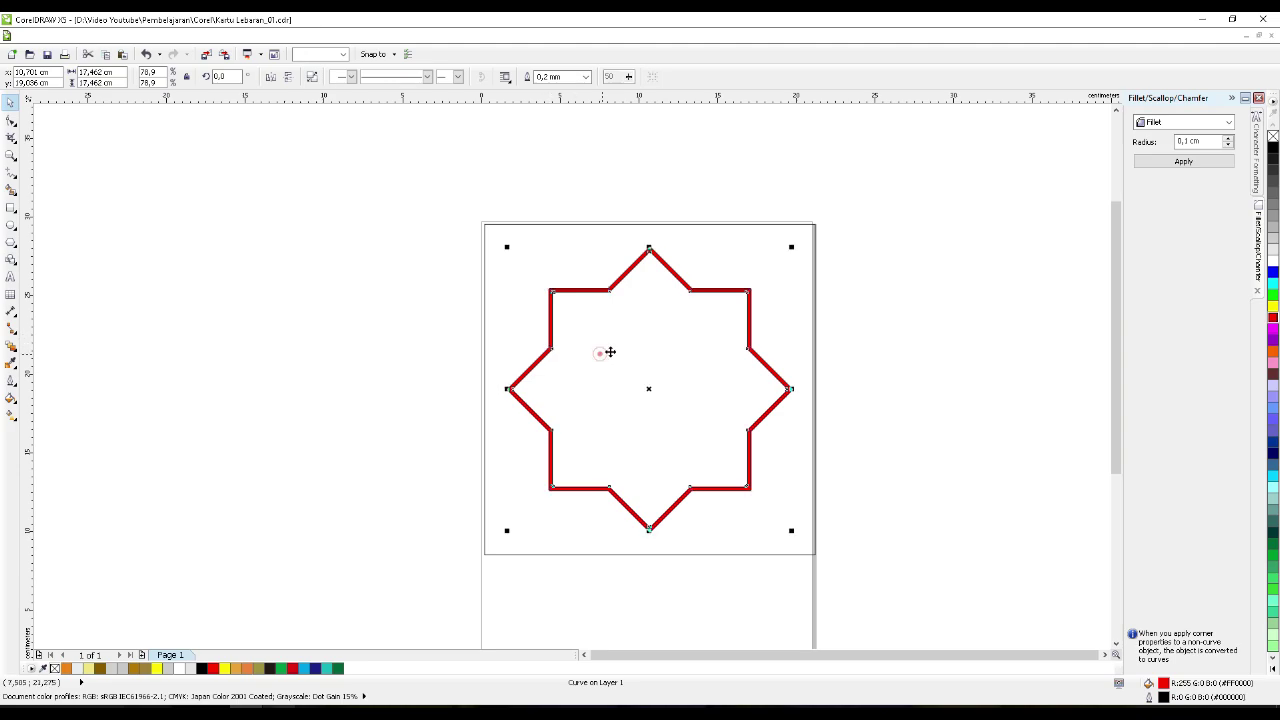
scroll(709, 311, up, 1)
click(746, 312)
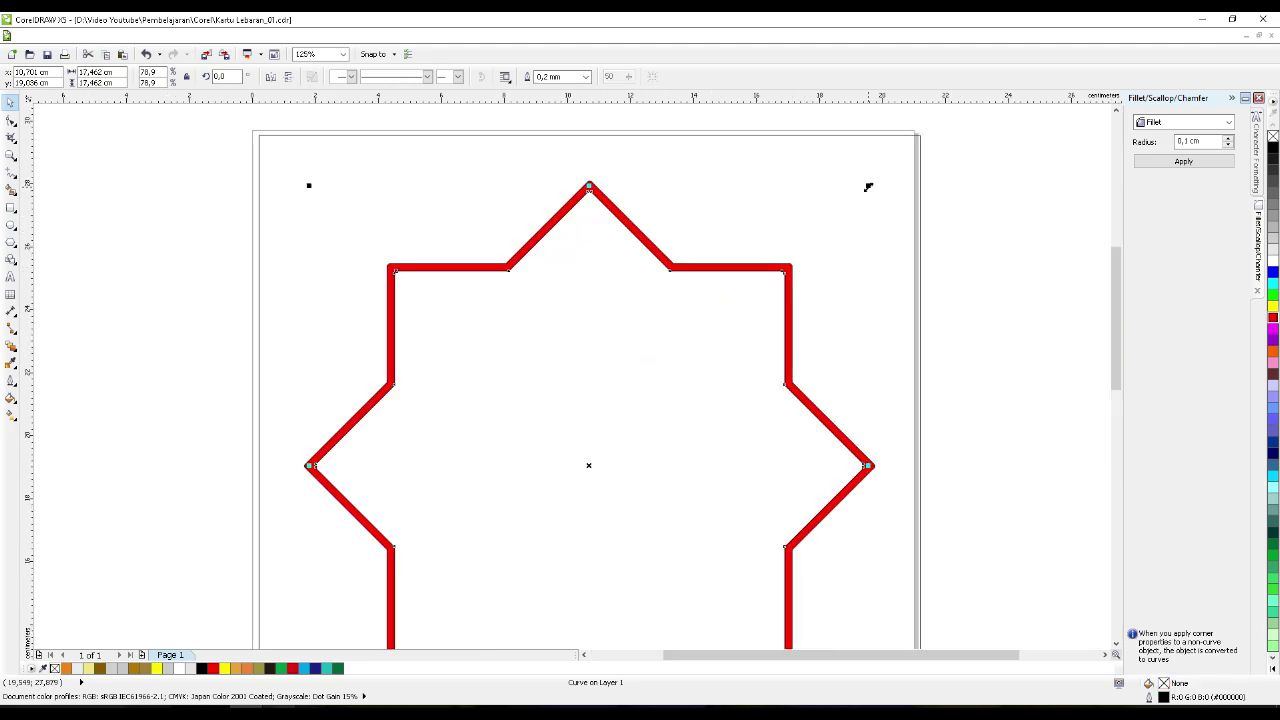
drag(868, 187, 847, 205)
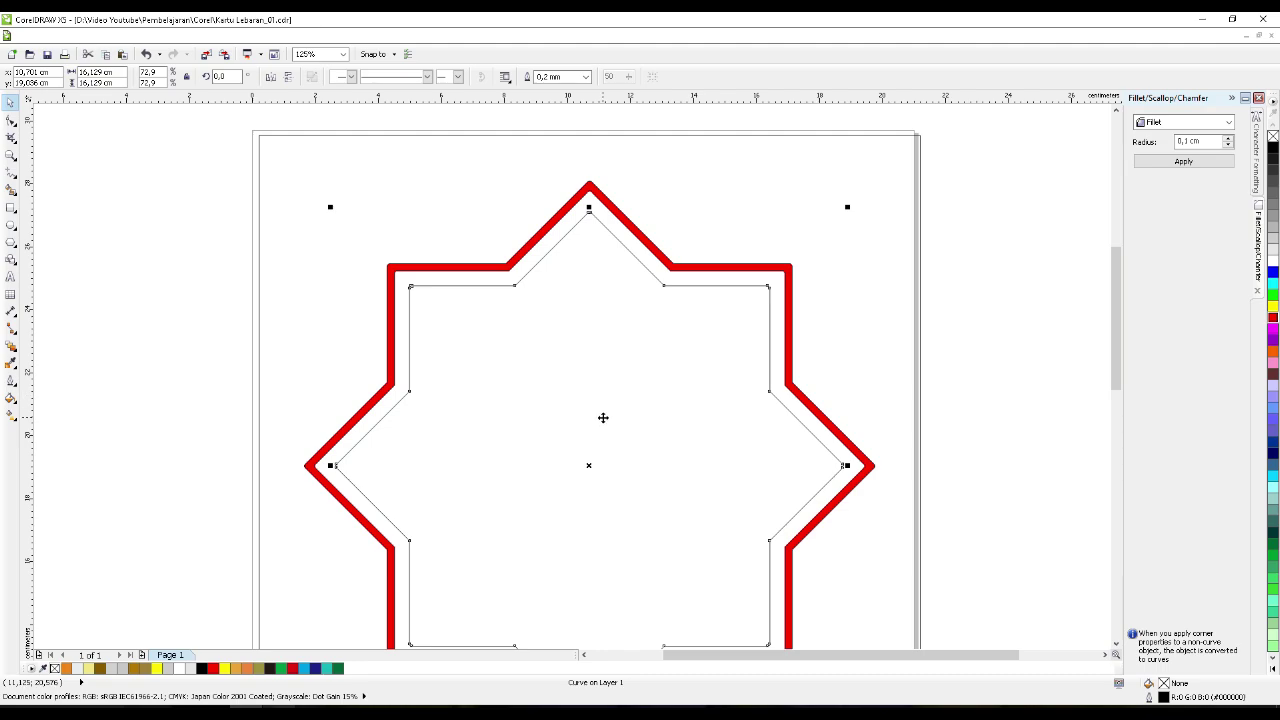
- Trim the shape of the unfilled inner star out of the 21 cm background square
click(996, 369)
click(603, 371)
scroll(775, 400, down, 2)
drag(732, 408, 784, 413)
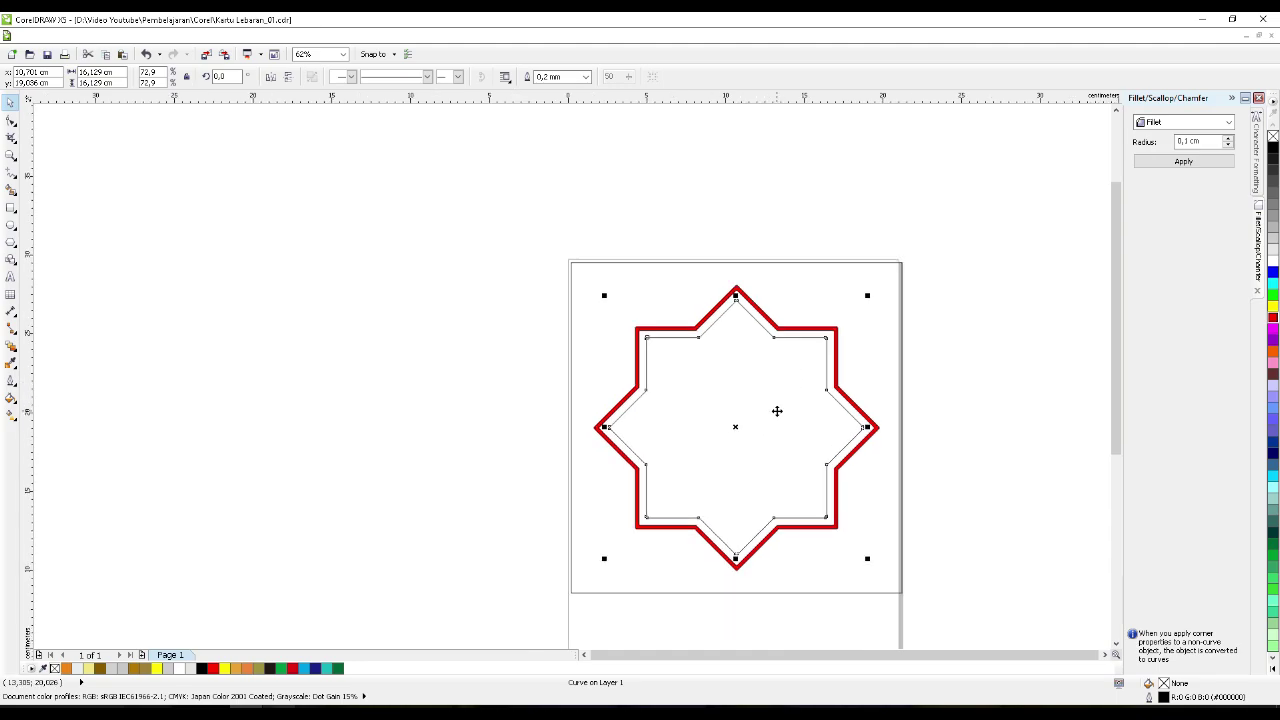
scroll(825, 310, up, 2)
shift+click(441, 265)
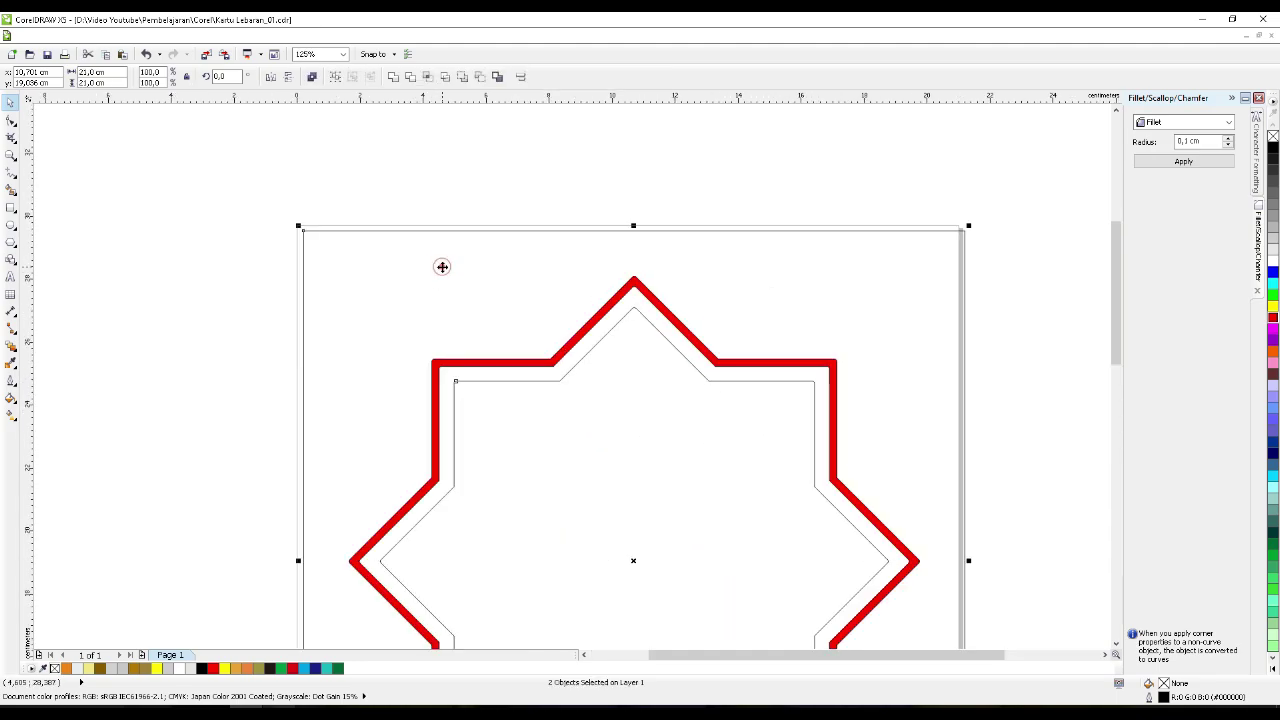
click(418, 86)
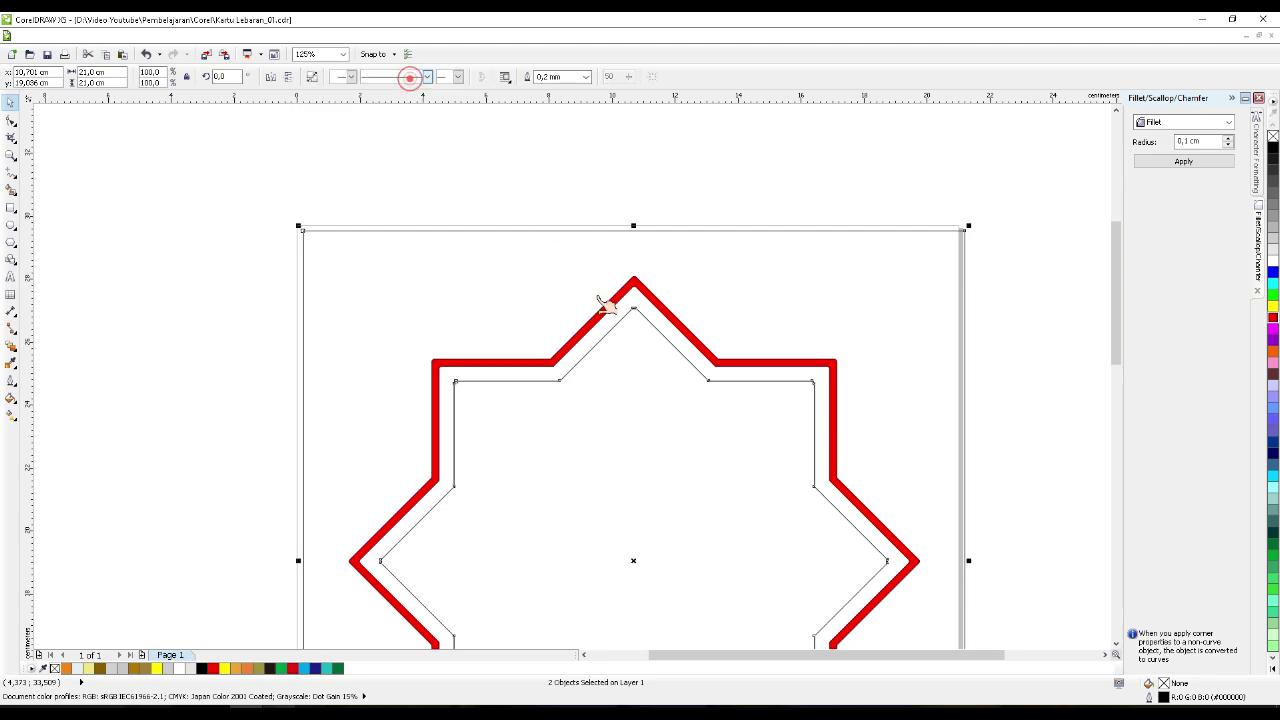
- Fill the background square around the star-shaped opening with light grey (#E6E6E6)
click(818, 278)
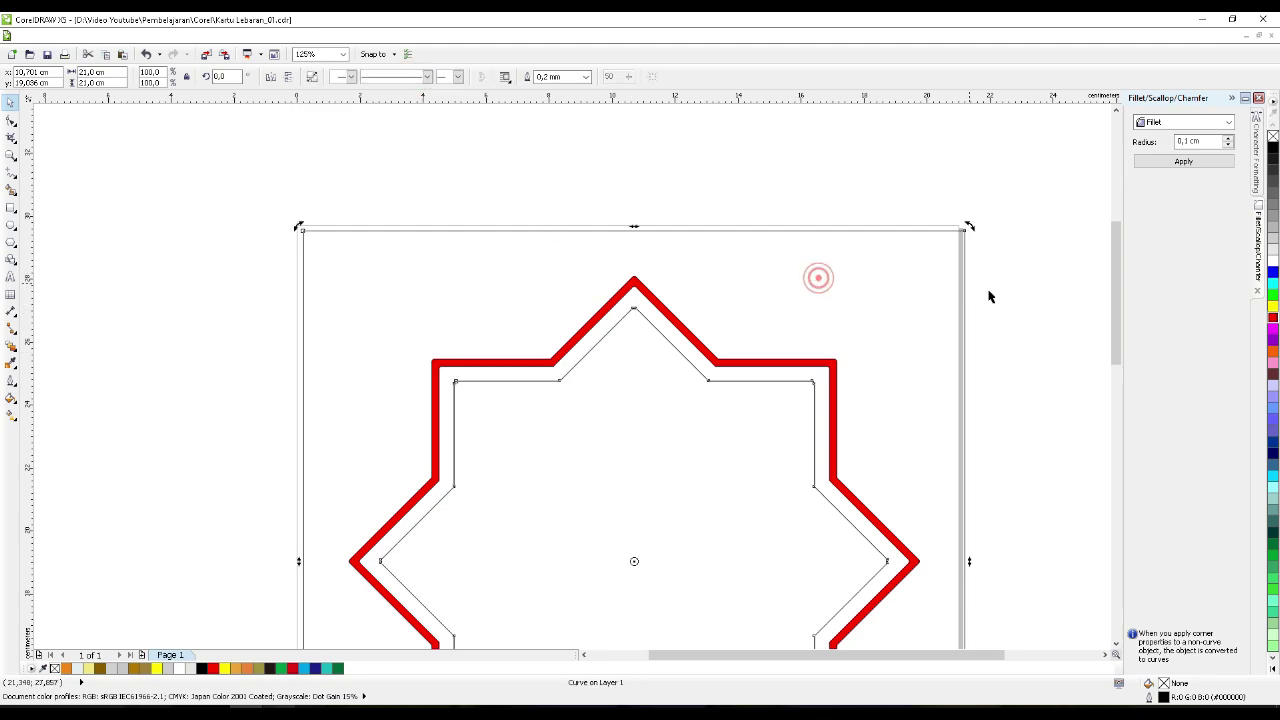
click(1273, 240)
scroll(706, 239, down, 1)
click(876, 335)
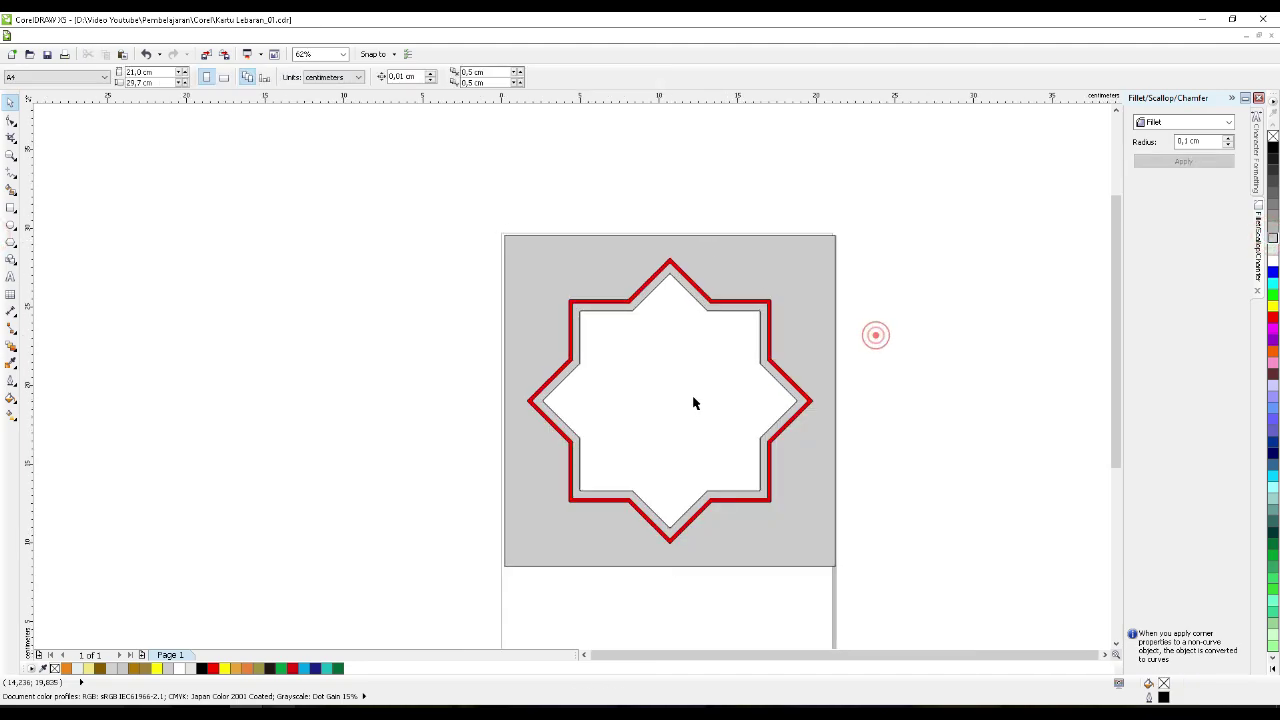
click(512, 333)
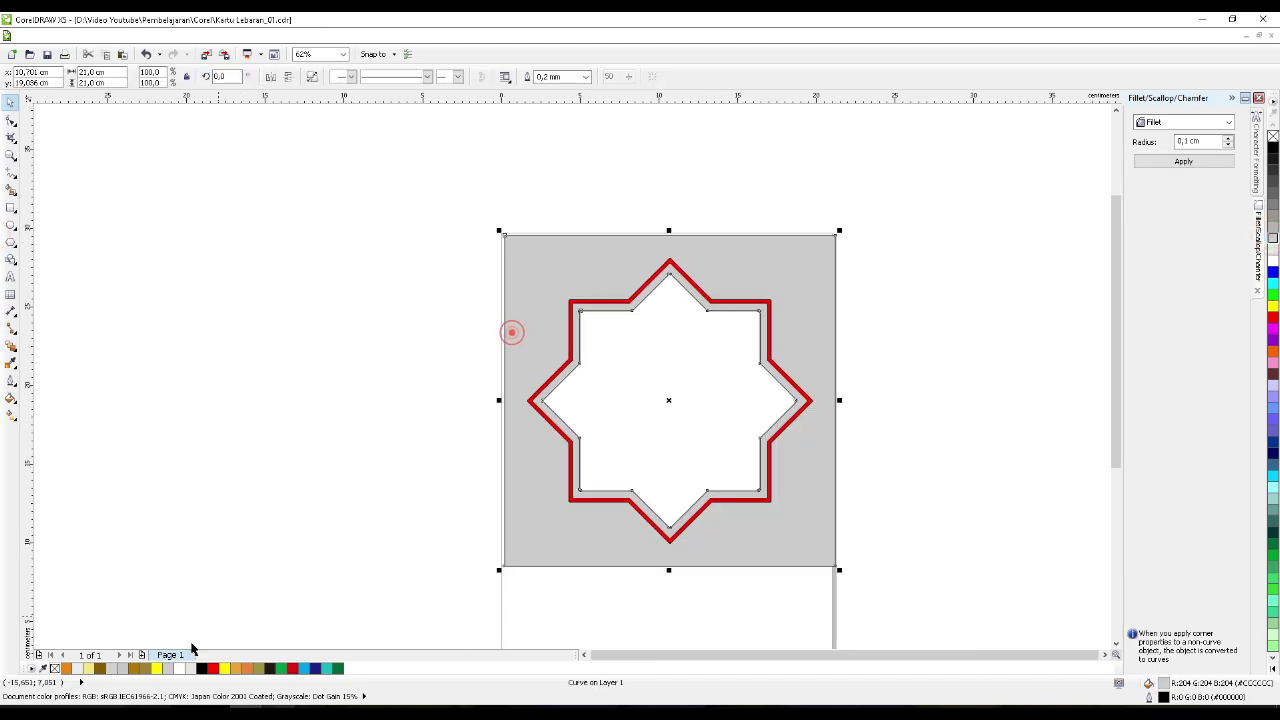
click(190, 668)
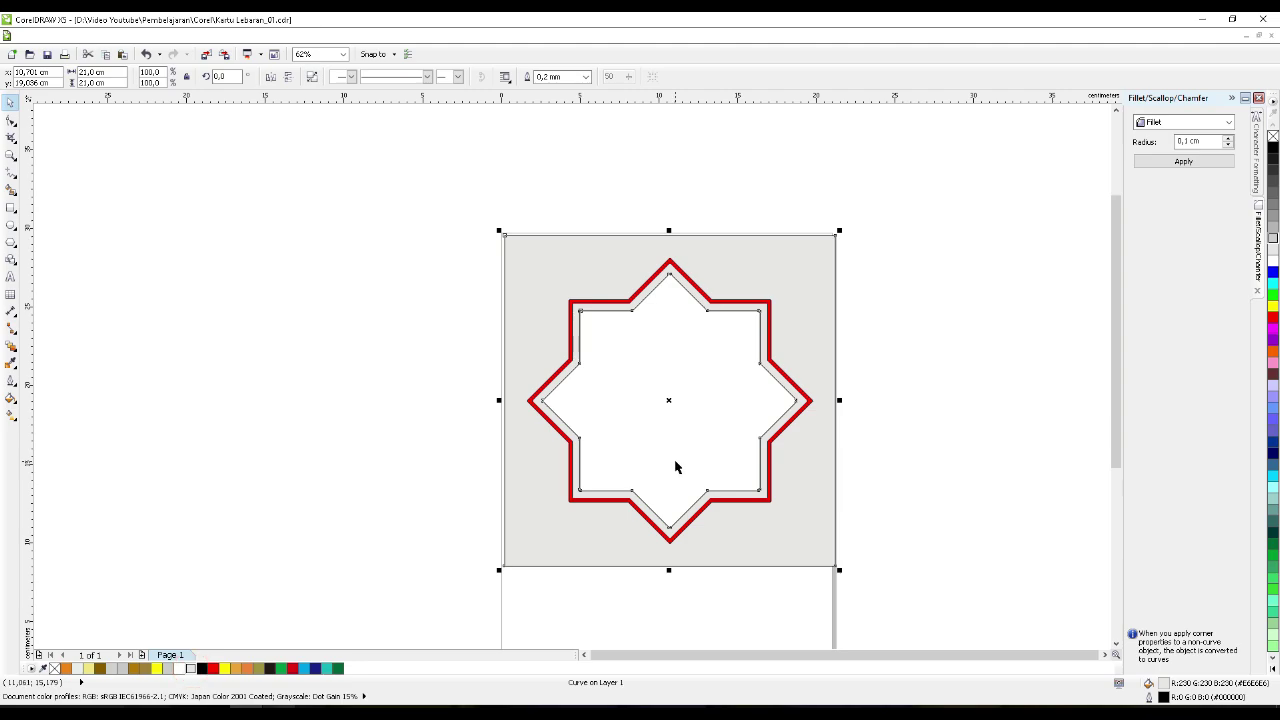
- Shrink the unfilled inner star about its centre to about 11.6 cm wide
scroll(724, 375, up, 1)
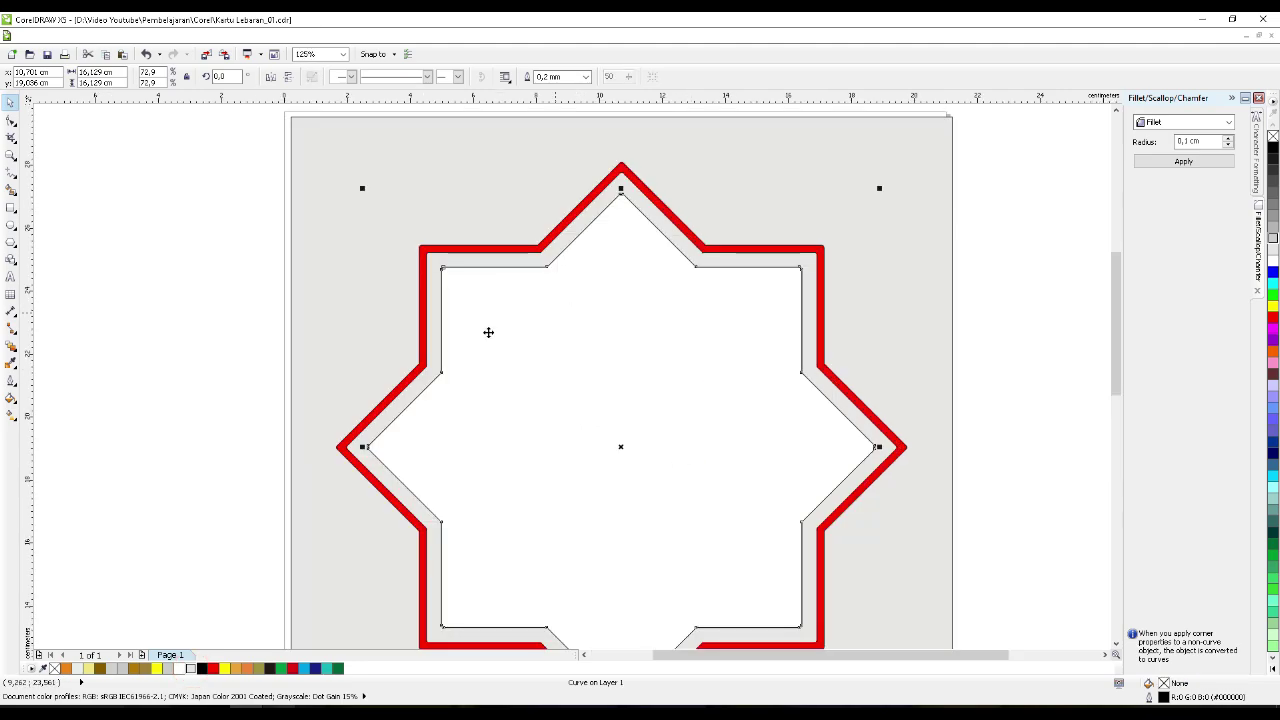
click(755, 352)
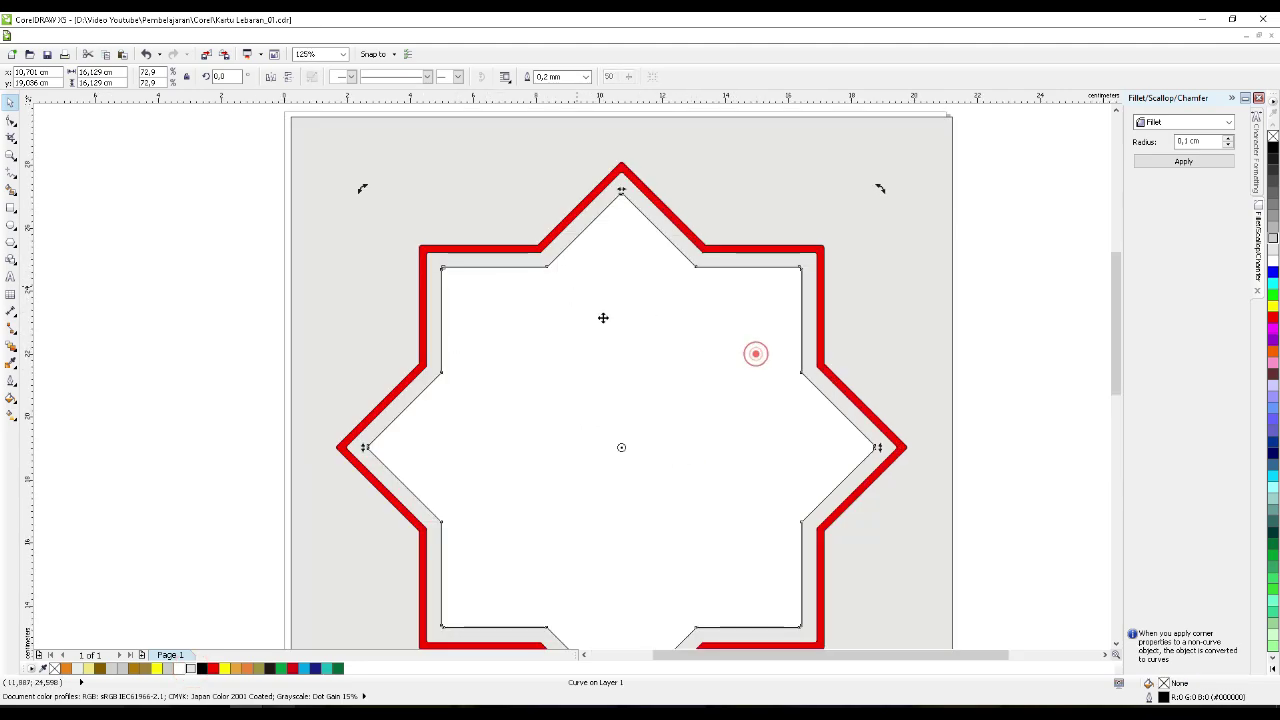
click(710, 347)
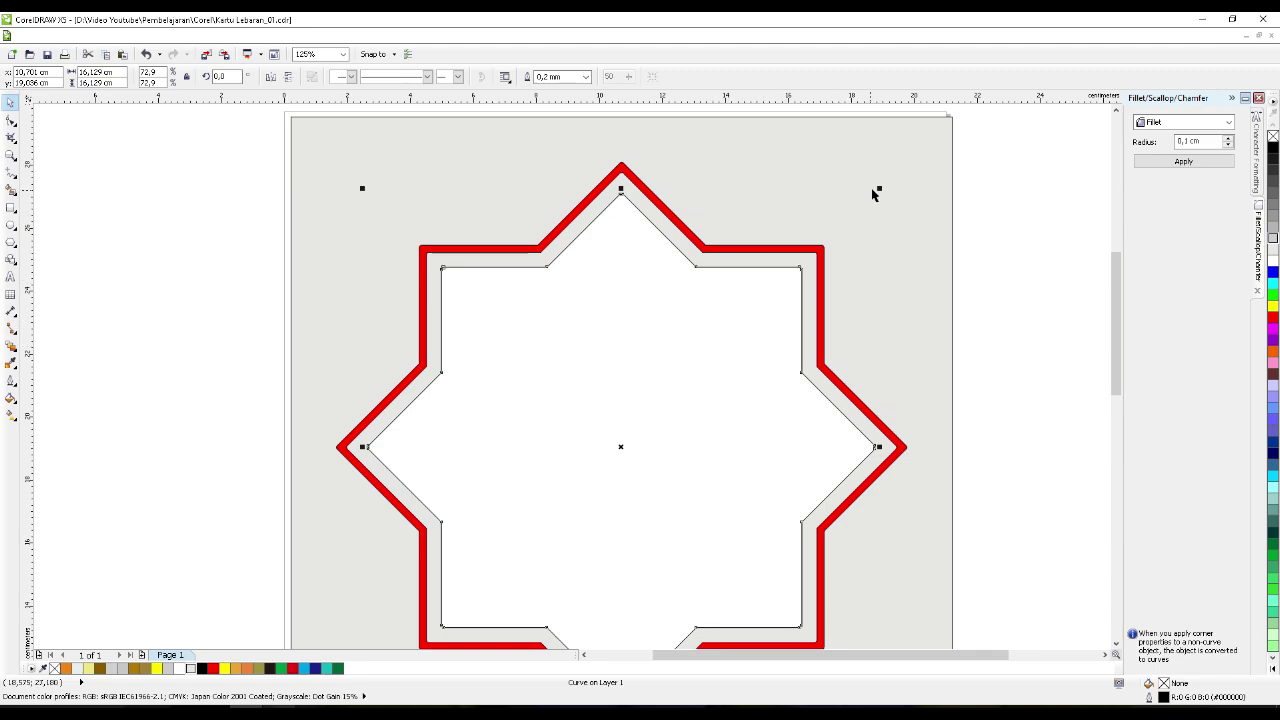
drag(878, 188, 810, 252)
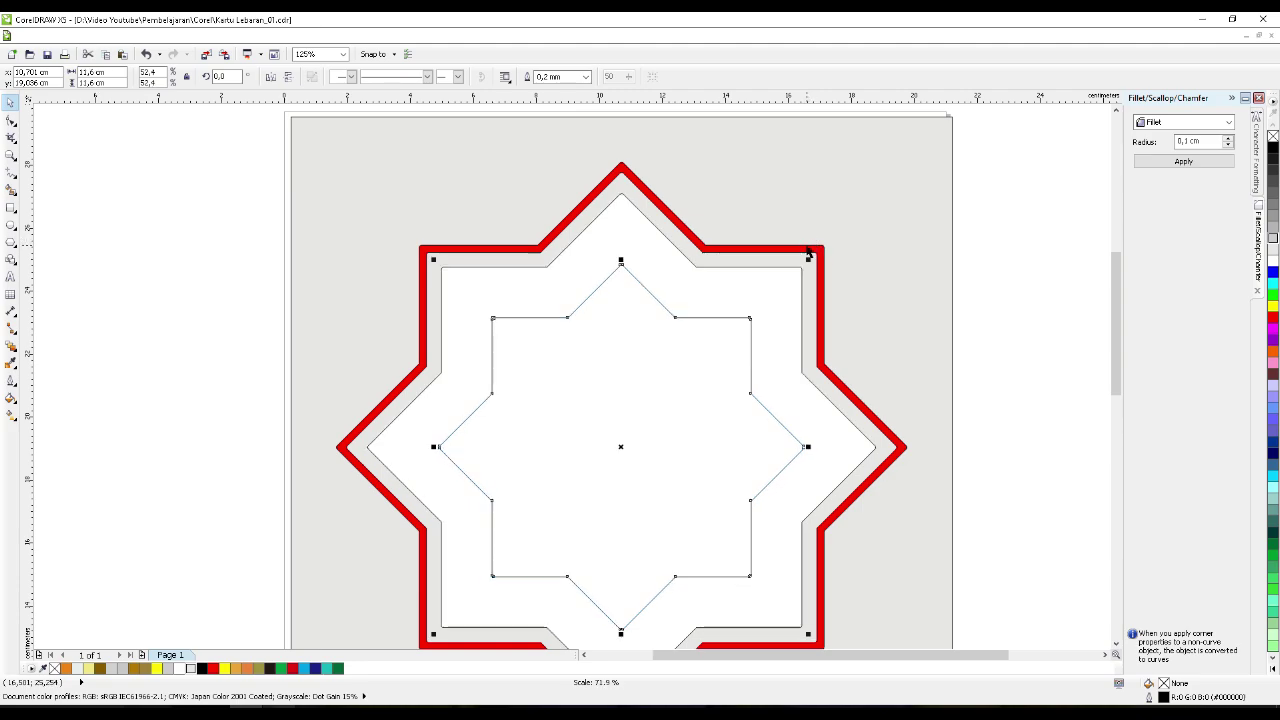
scroll(736, 287, down, 2)
click(896, 428)
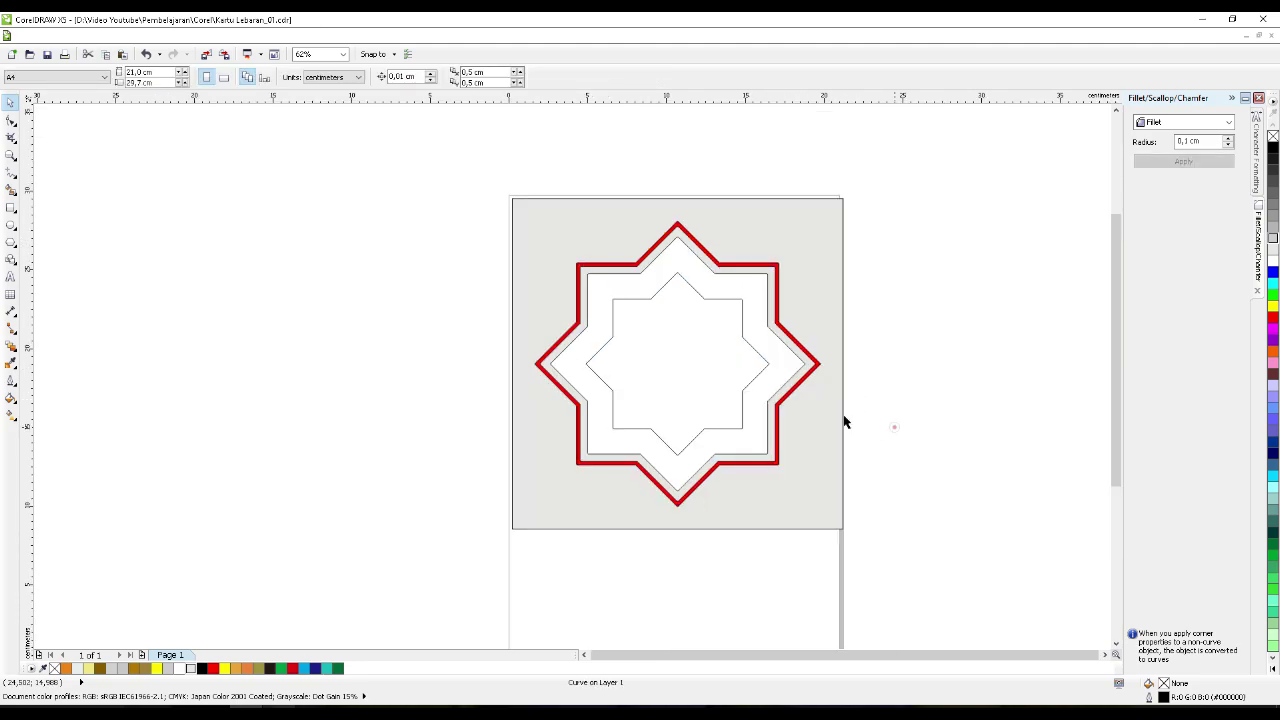
- Fill the small central star with grey (#CCCCCC)
scroll(722, 407, up, 2)
scroll(722, 407, down, 2)
click(711, 381)
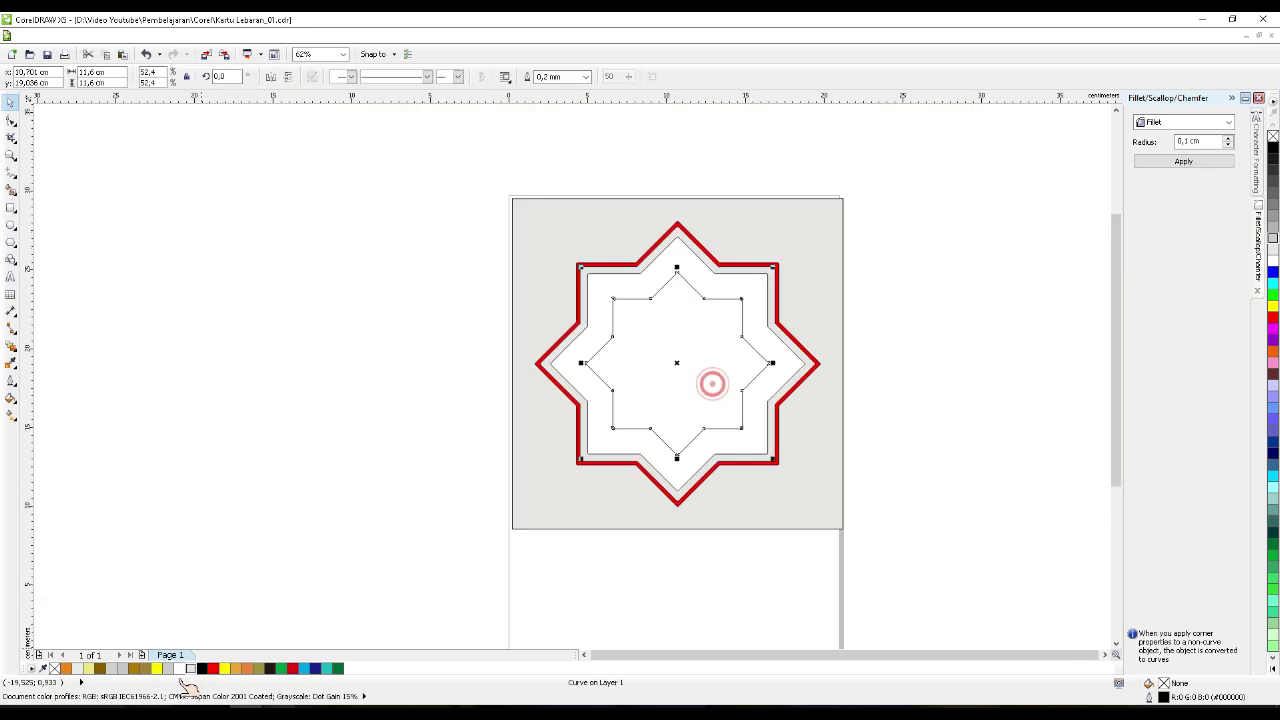
click(170, 669)
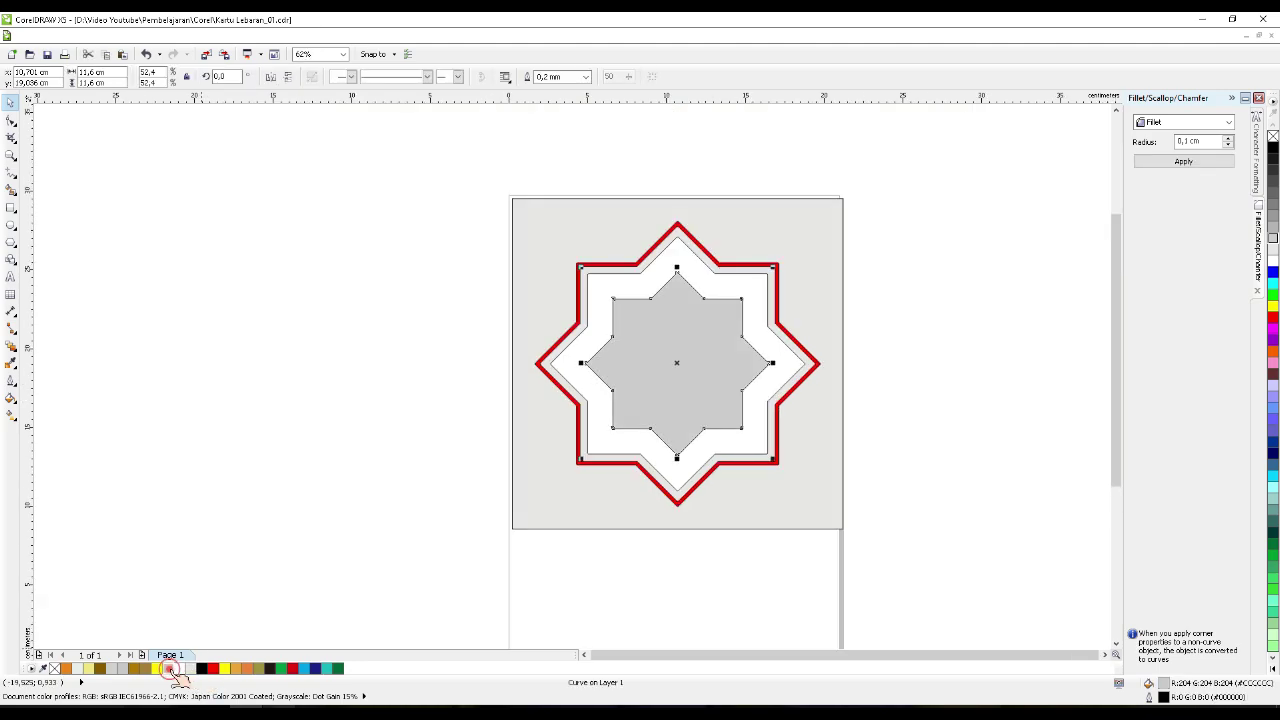
click(270, 431)
- Remove the outlines from the red ring, the central star and the grey background square
drag(908, 547, 482, 208)
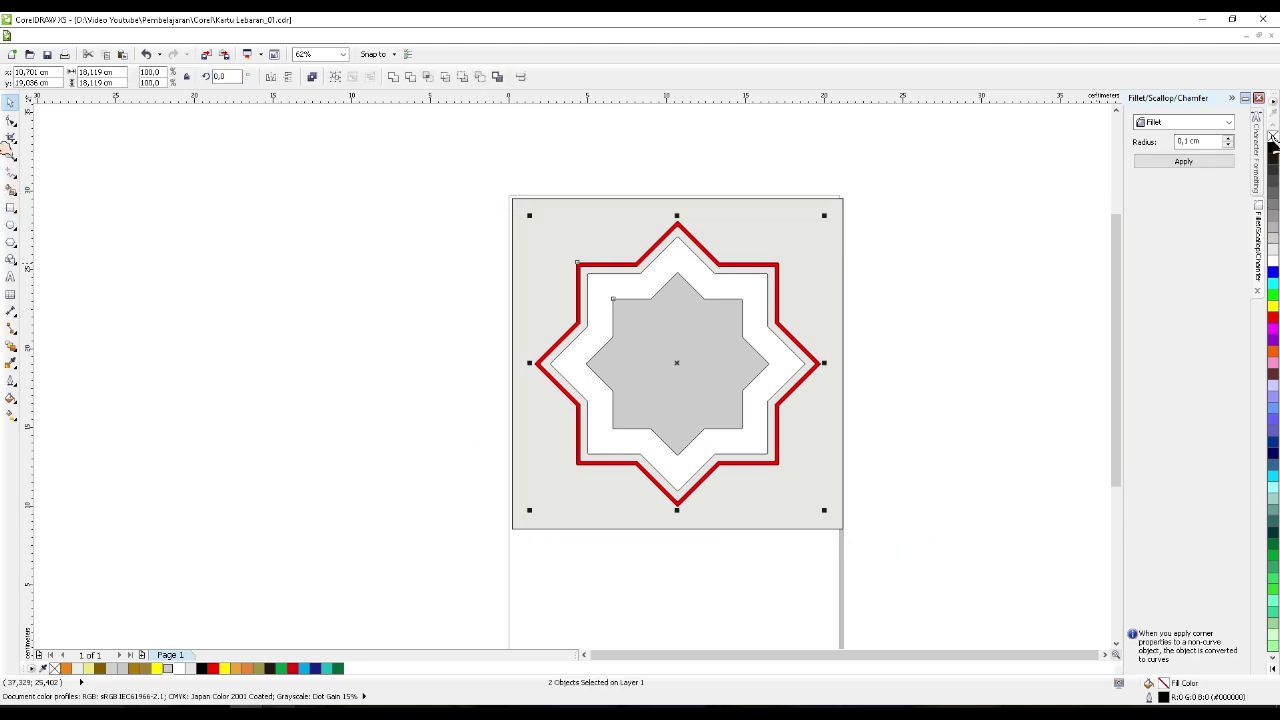
right_click(1272, 139)
click(975, 317)
click(817, 250)
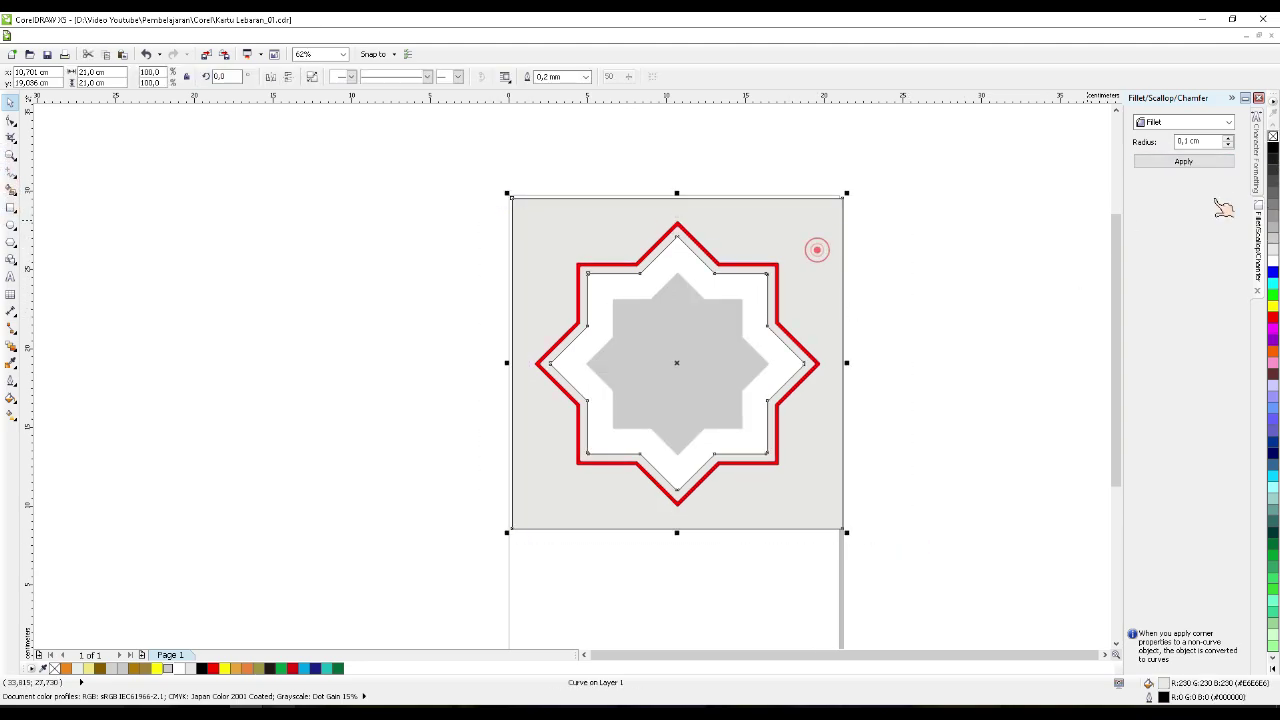
click(1026, 280)
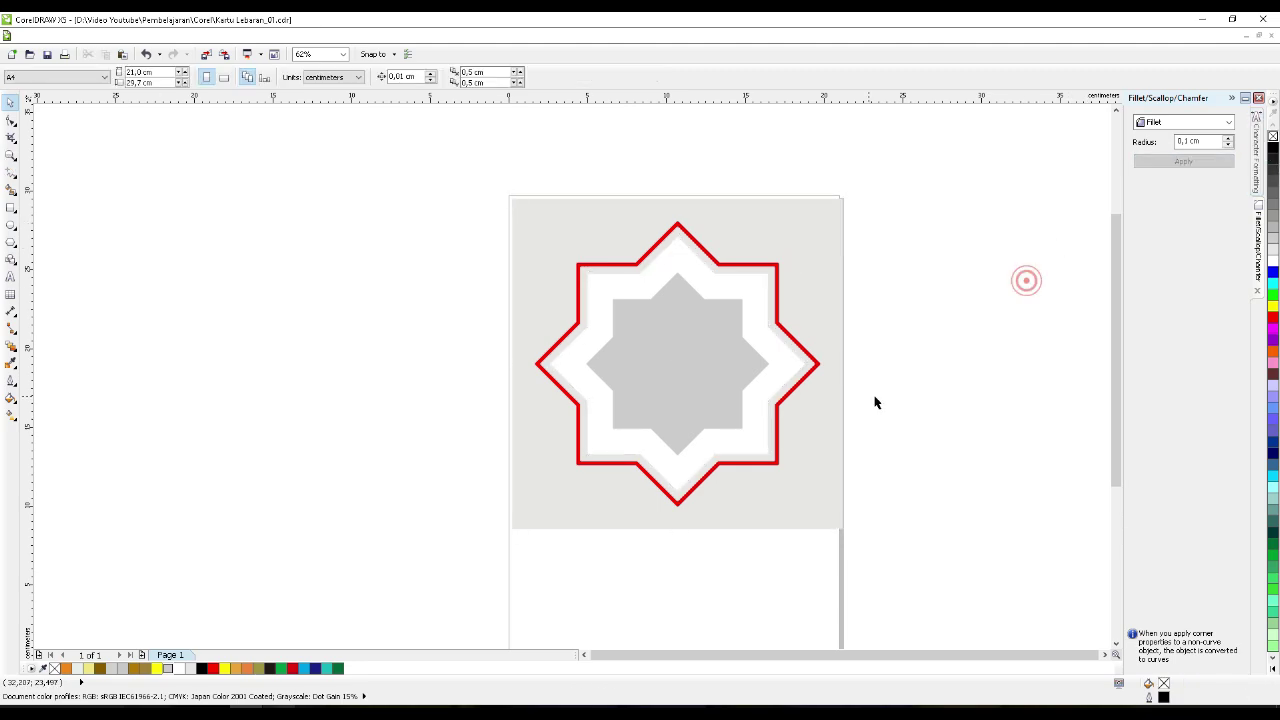
scroll(874, 402, up, 2)
scroll(861, 411, down, 2)
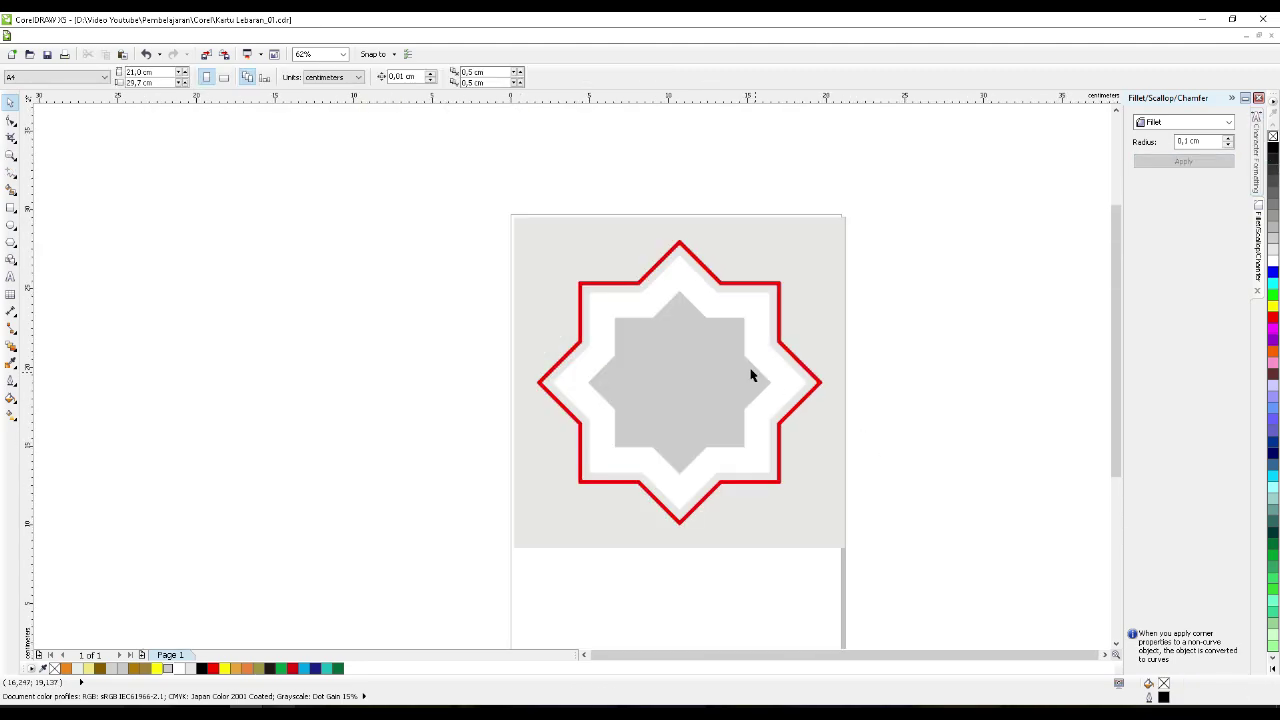
scroll(722, 360, up, 2)
scroll(725, 345, down, 2)
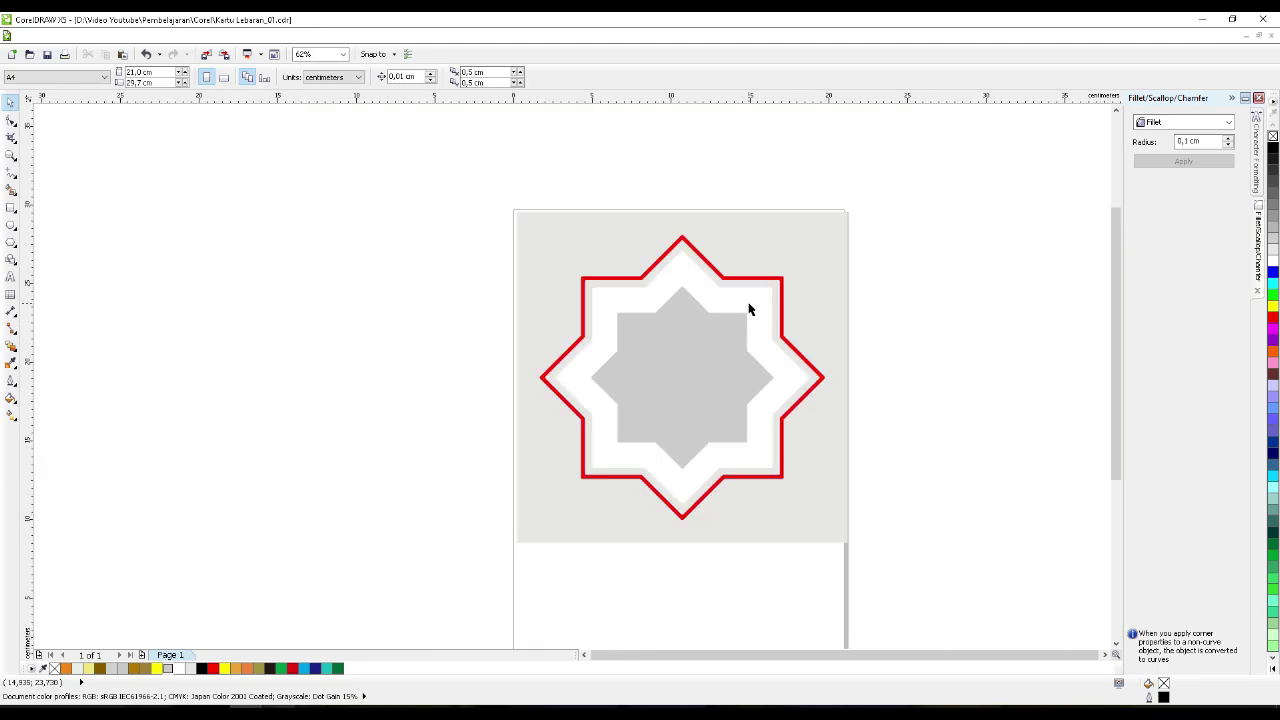
scroll(749, 310, up, 2)
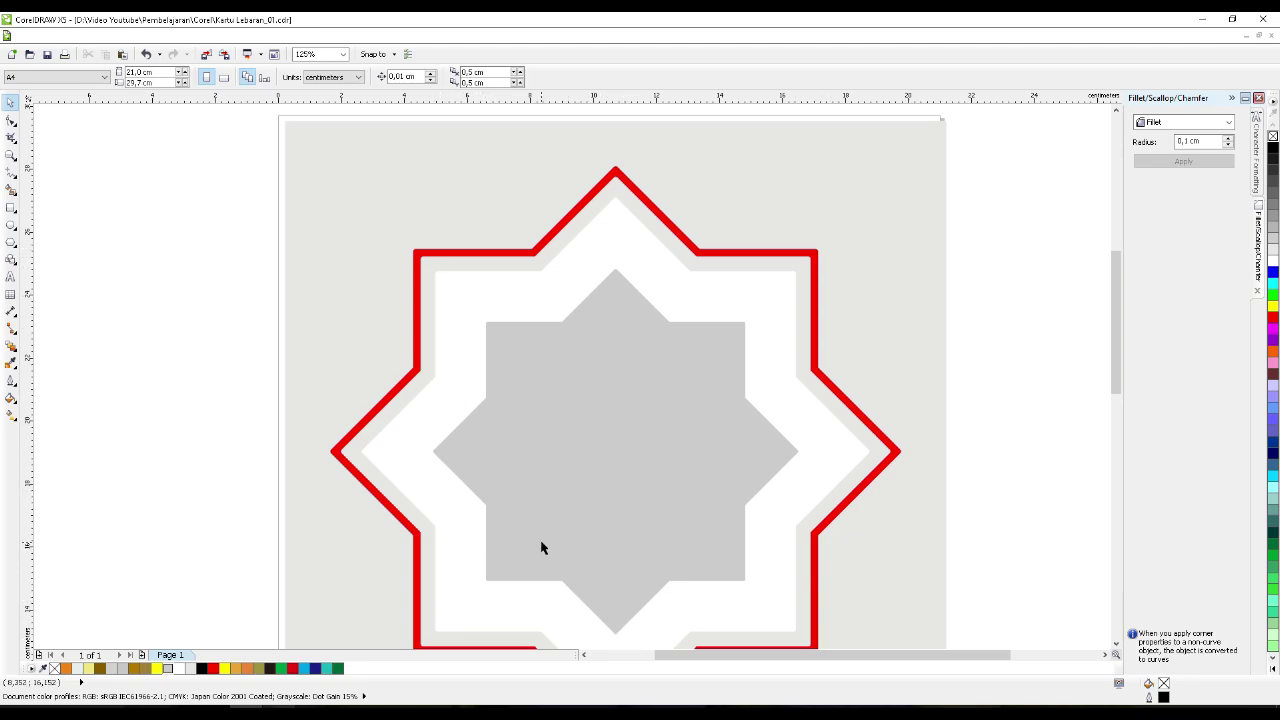
- Switch to File Explorer and open the Latar Blackboard folder inside Gambar
click(82, 710)
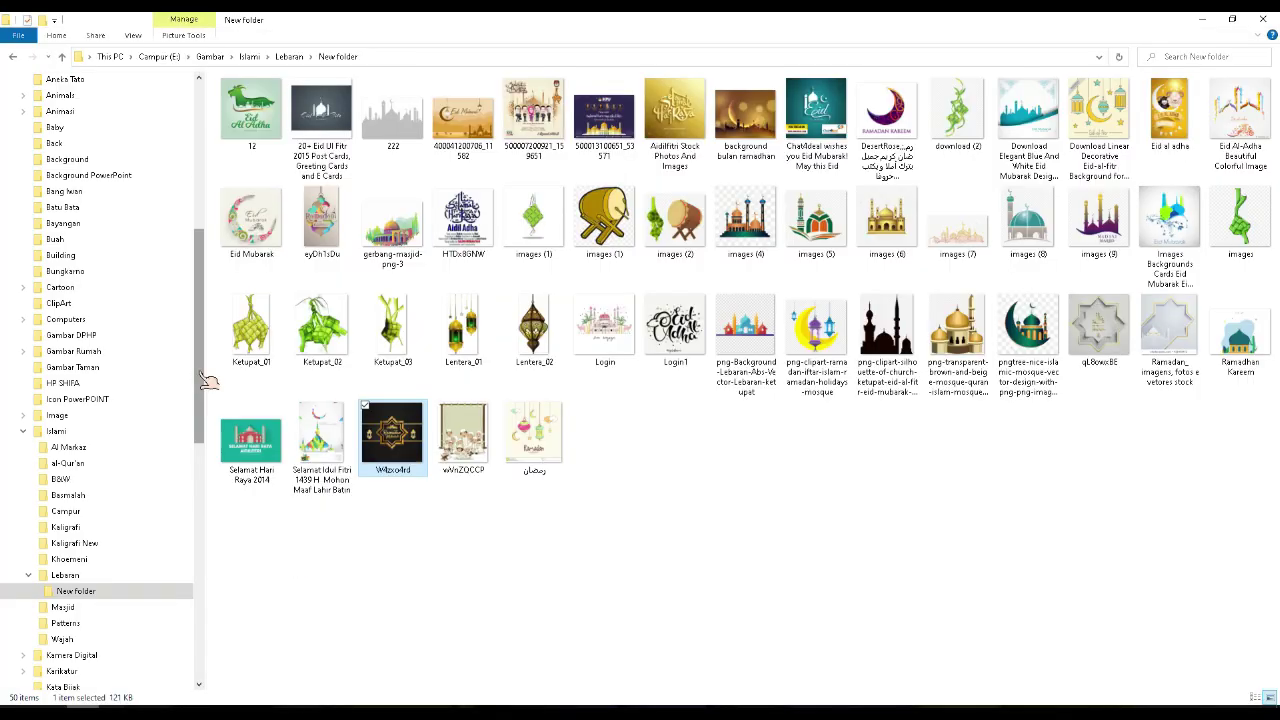
drag(200, 370, 200, 290)
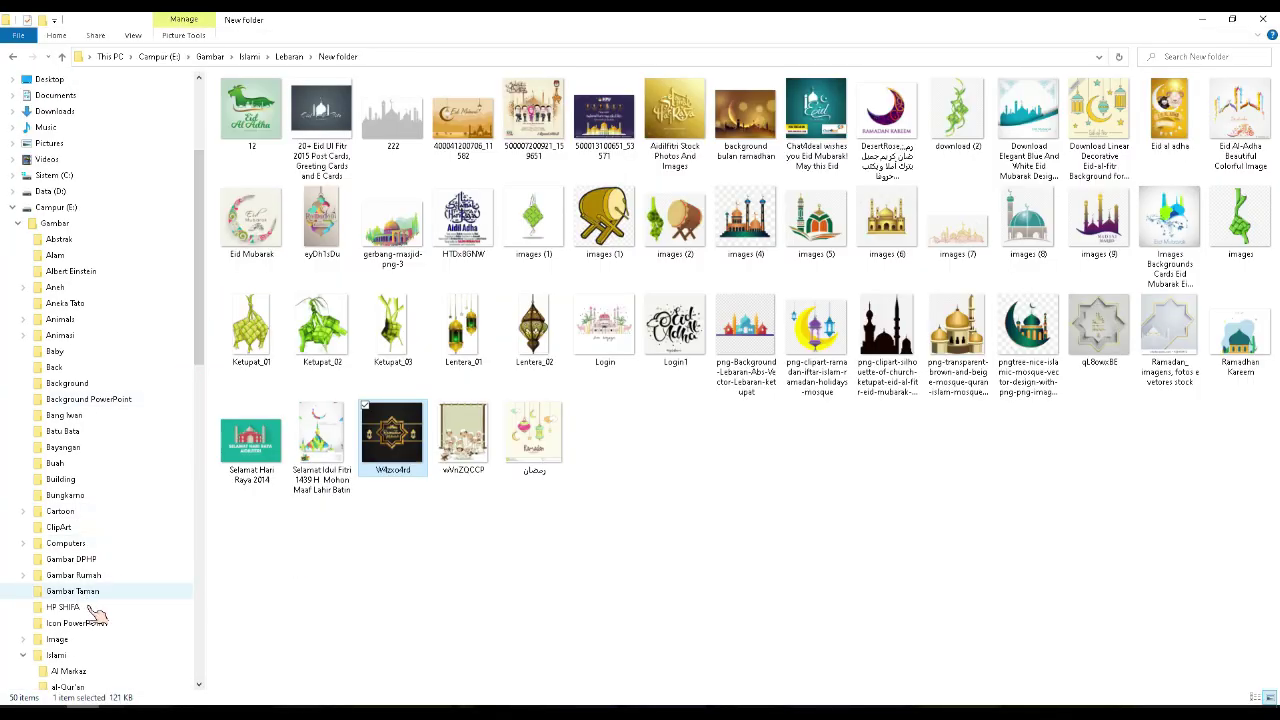
click(23, 655)
scroll(100, 530, down, 3)
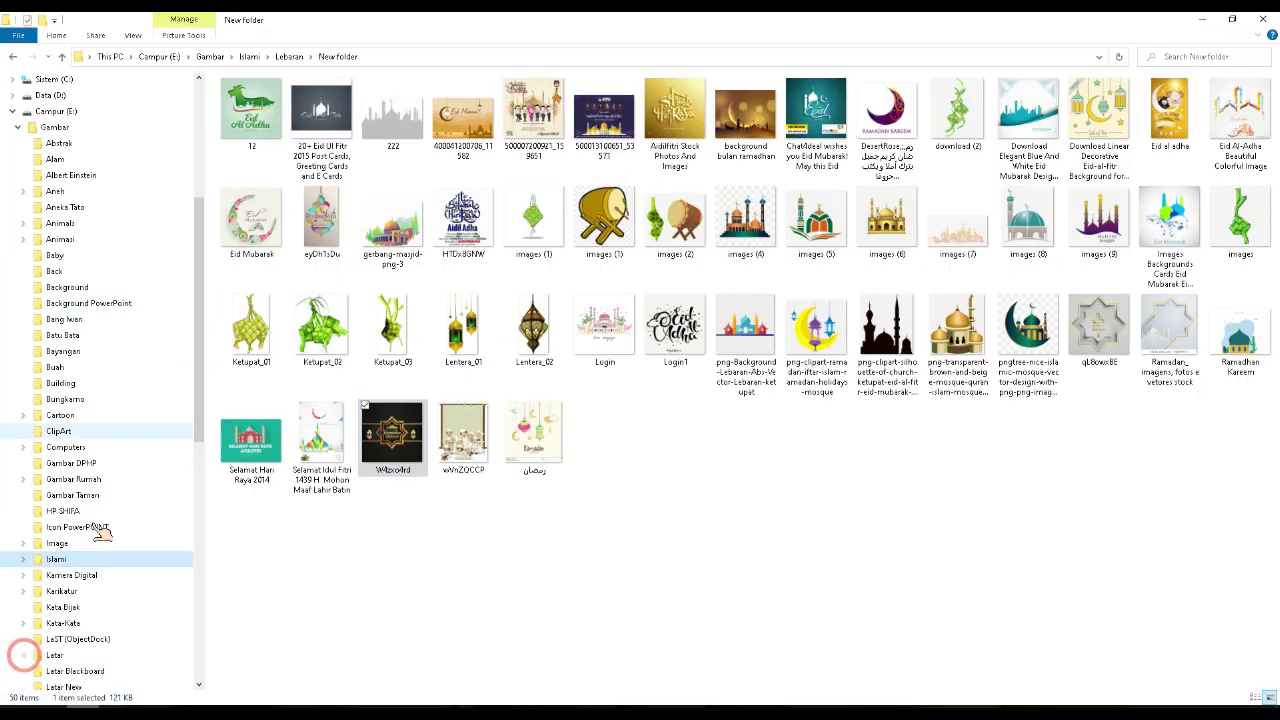
click(106, 606)
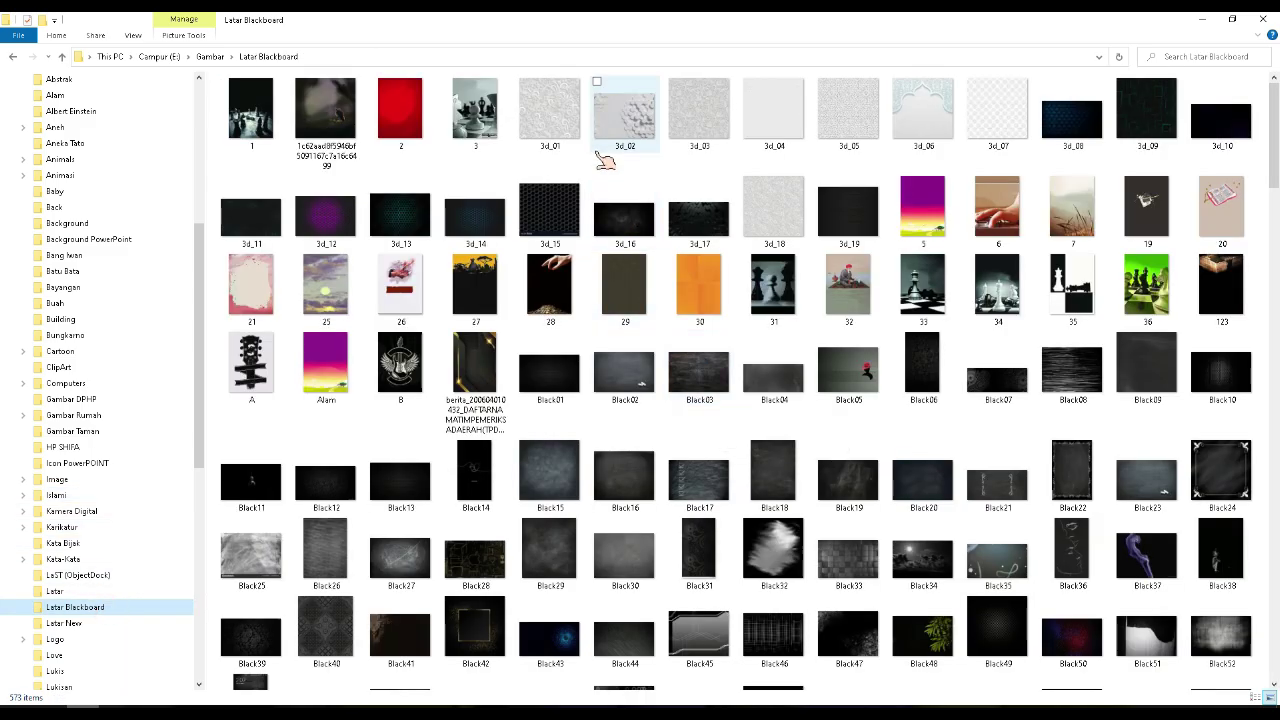
- Bring the 3d_18 floral image into the CorelDRAW drawing and scale it to about 17.1 cm wide over the star
drag(795, 208, 245, 700)
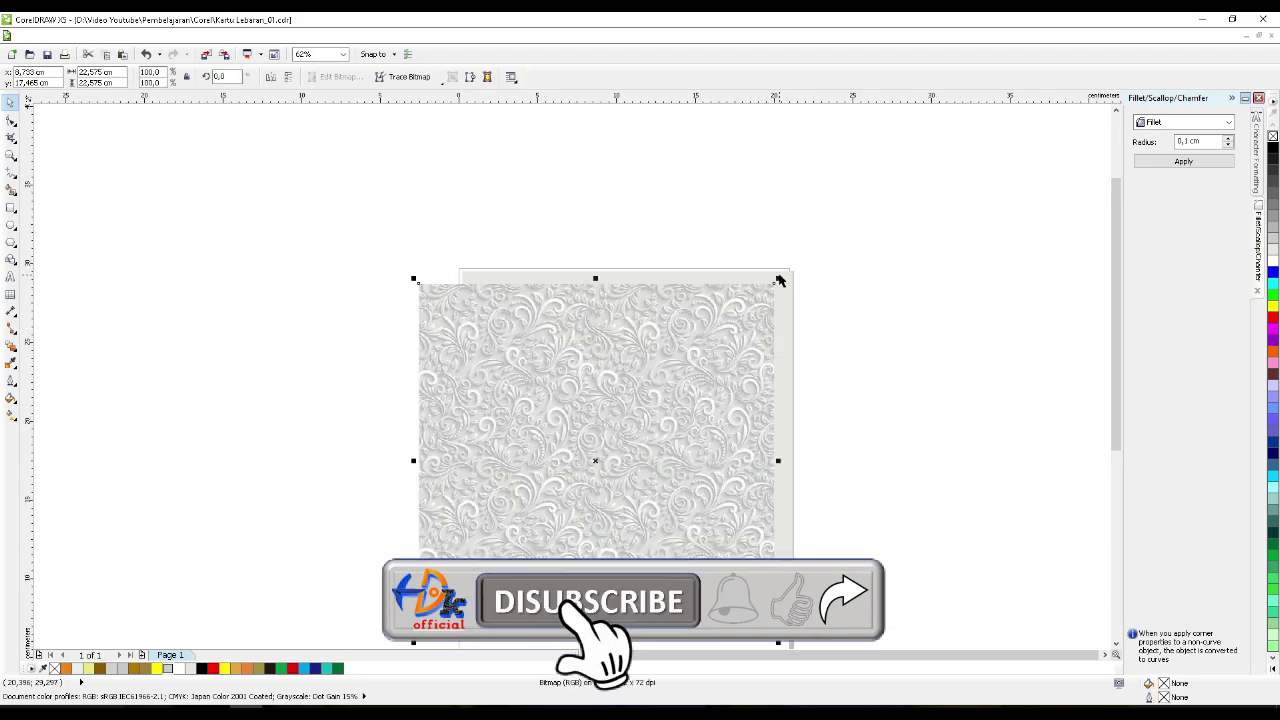
drag(780, 281, 728, 329)
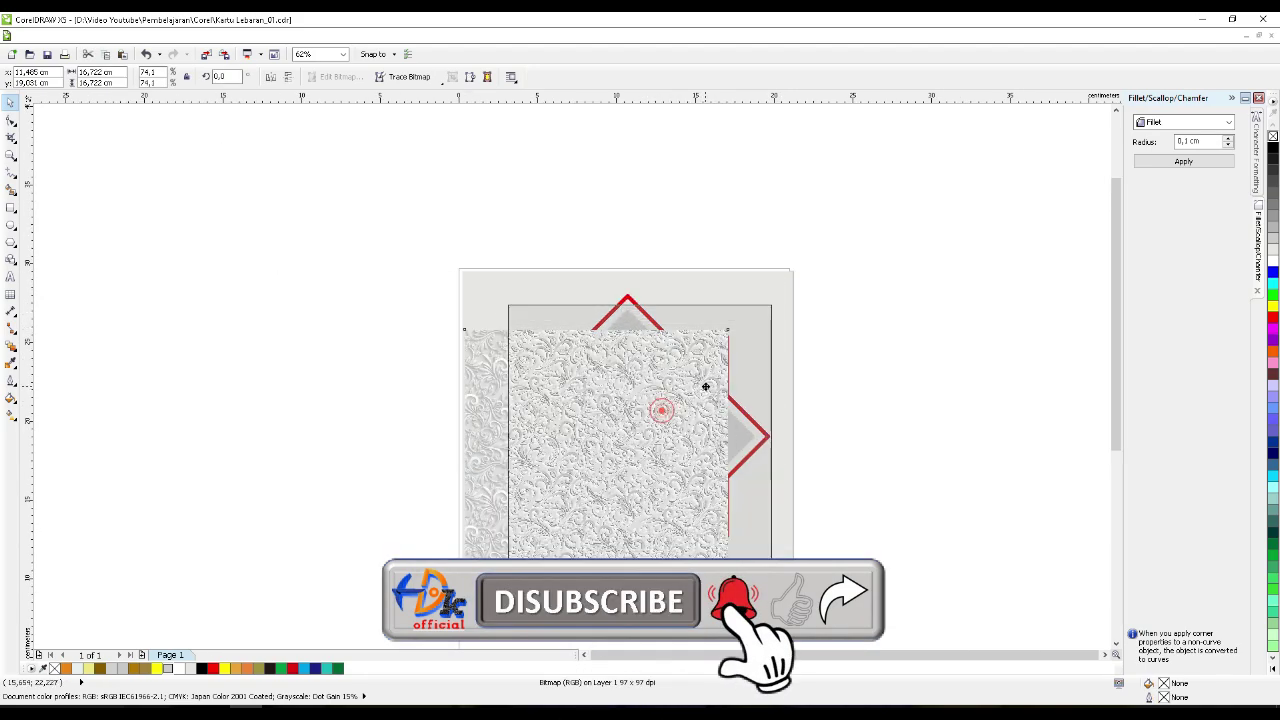
drag(706, 387, 698, 387)
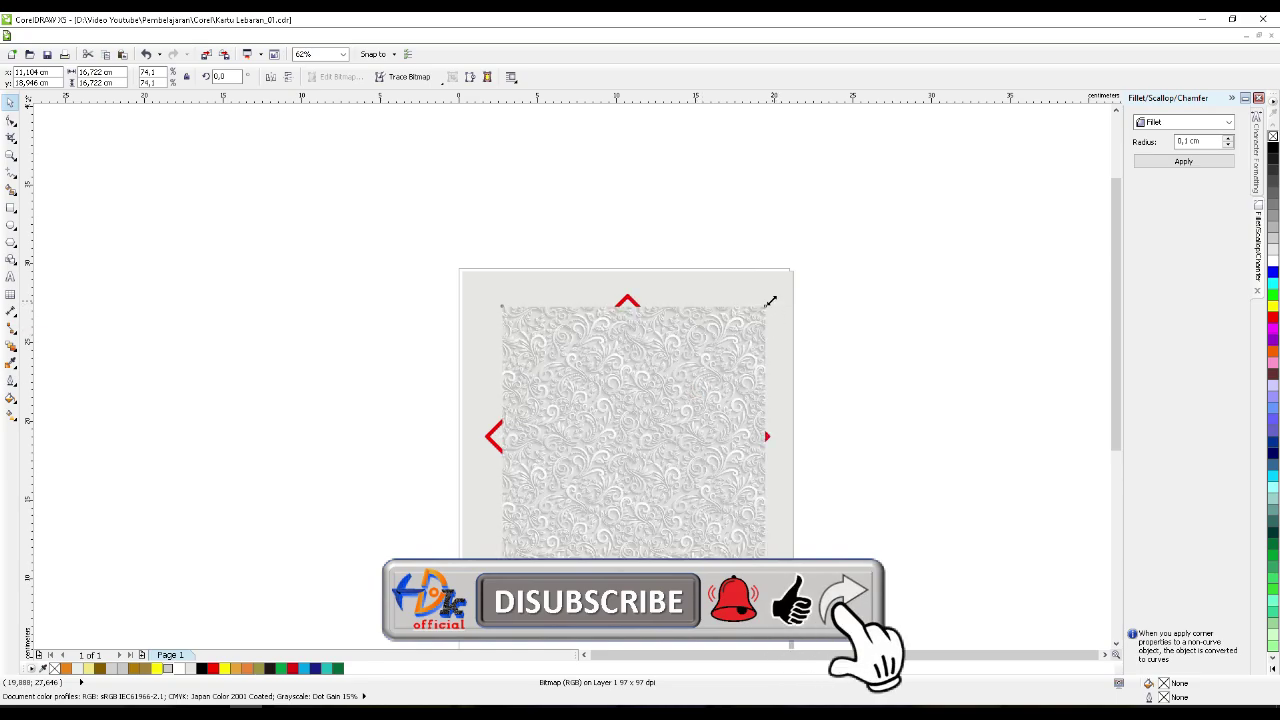
drag(770, 301, 767, 295)
- Centre the floral texture on the grey background square
click(708, 389)
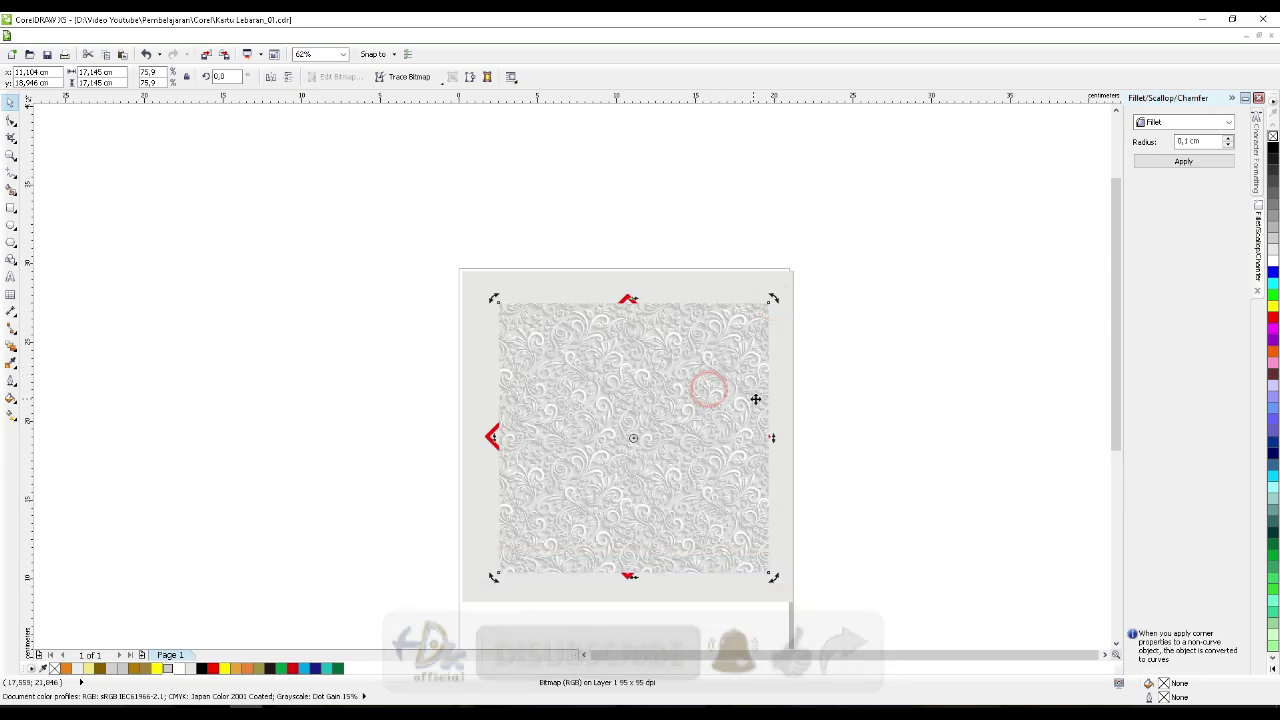
click(777, 385)
click(806, 388)
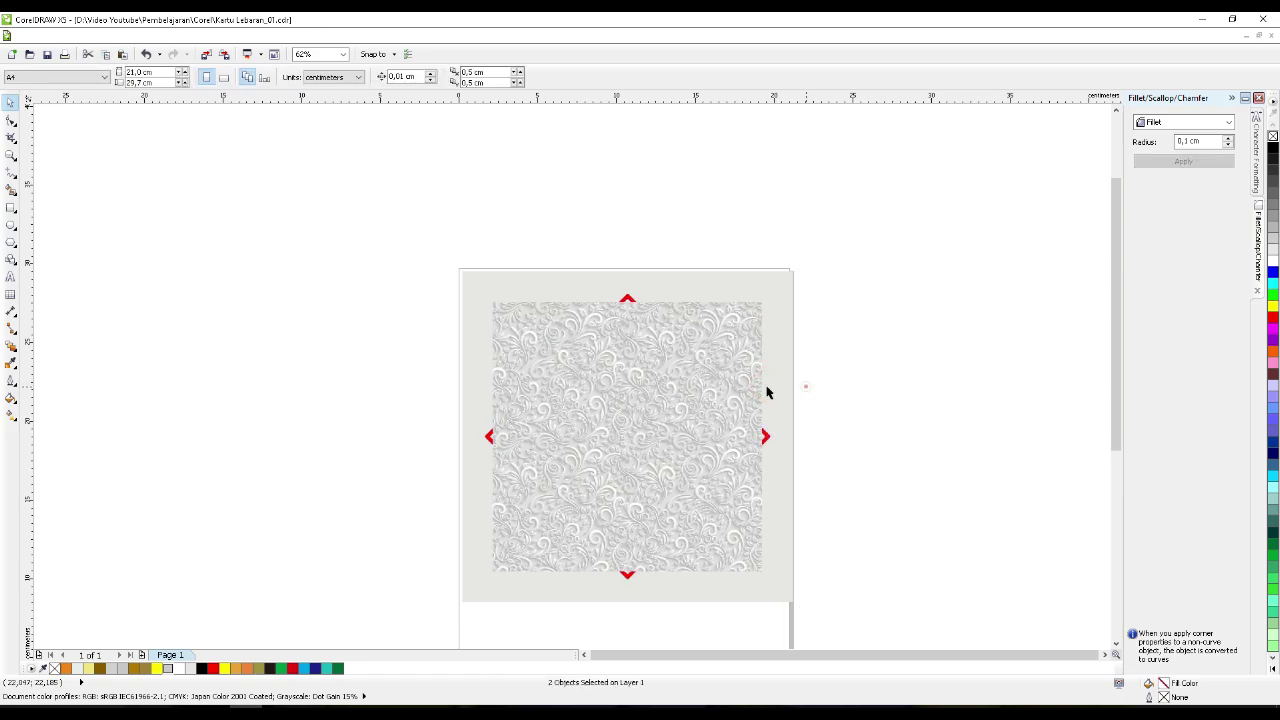
click(744, 386)
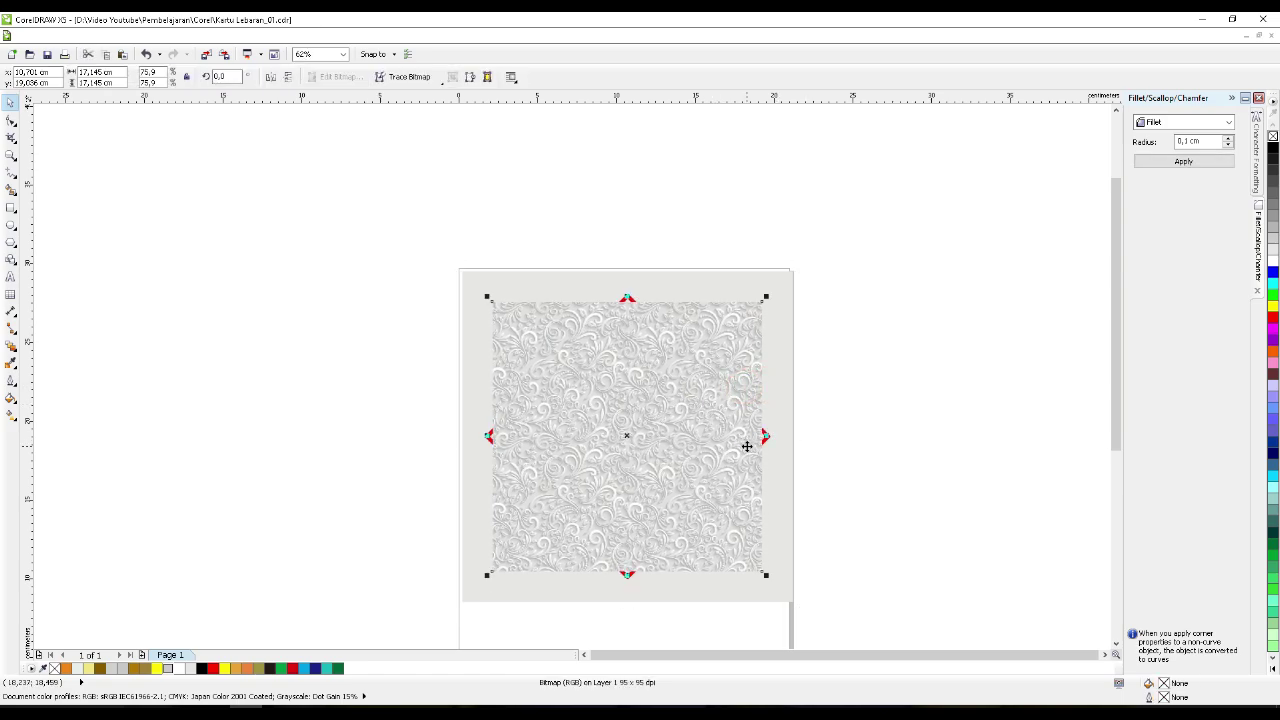
- Place the floral texture behind the central grey star, confined to the star-shaped band inside the red ring
key(ctrl+End)
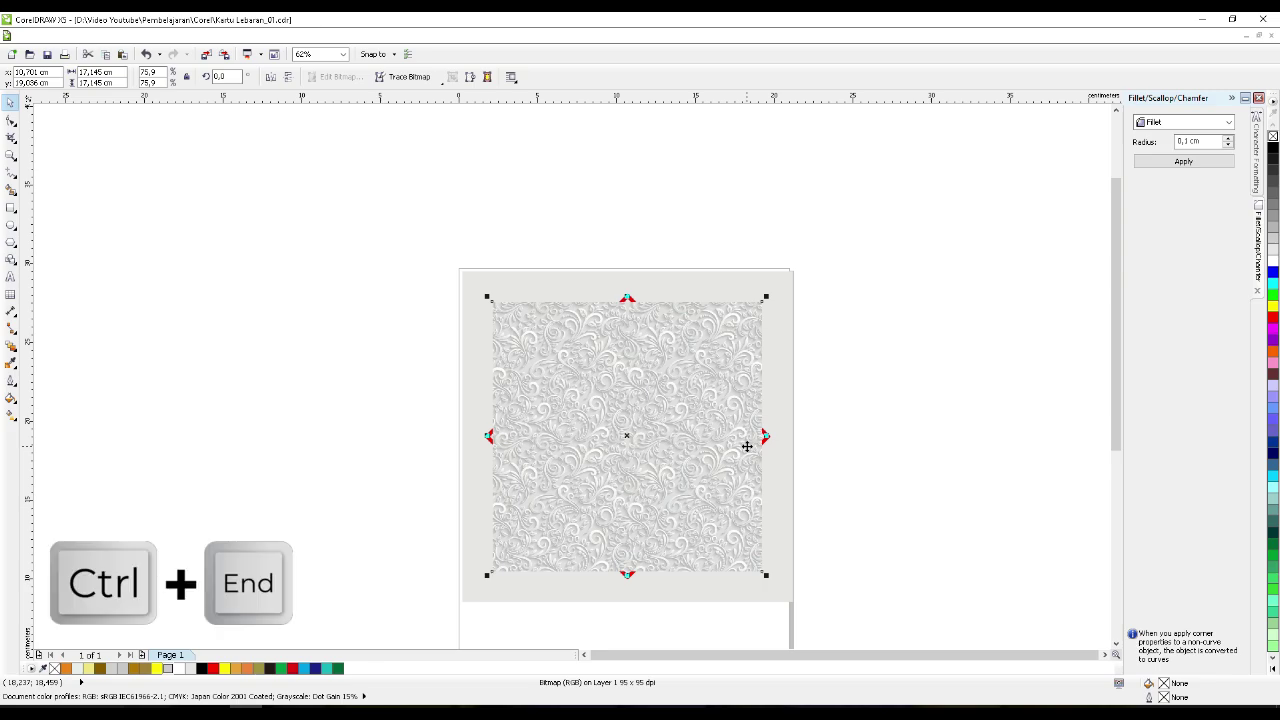
click(864, 426)
scroll(640, 487, up, 2)
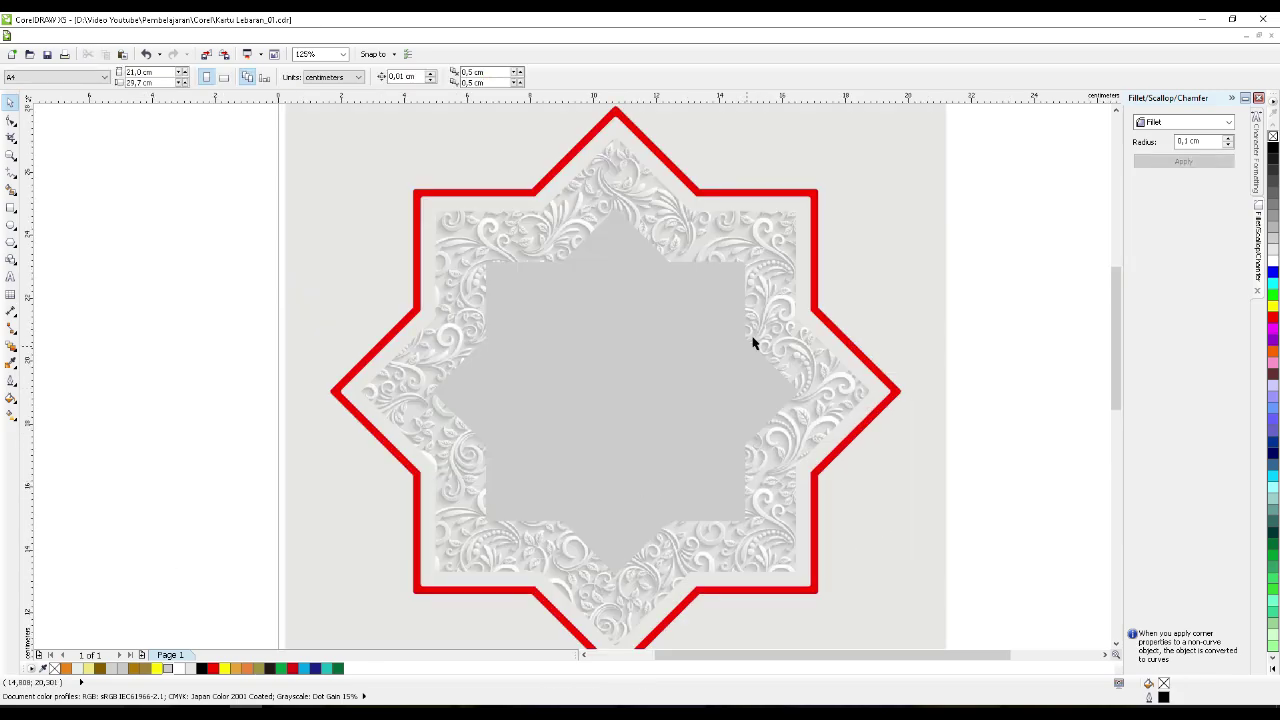
scroll(640, 389, down, 4)
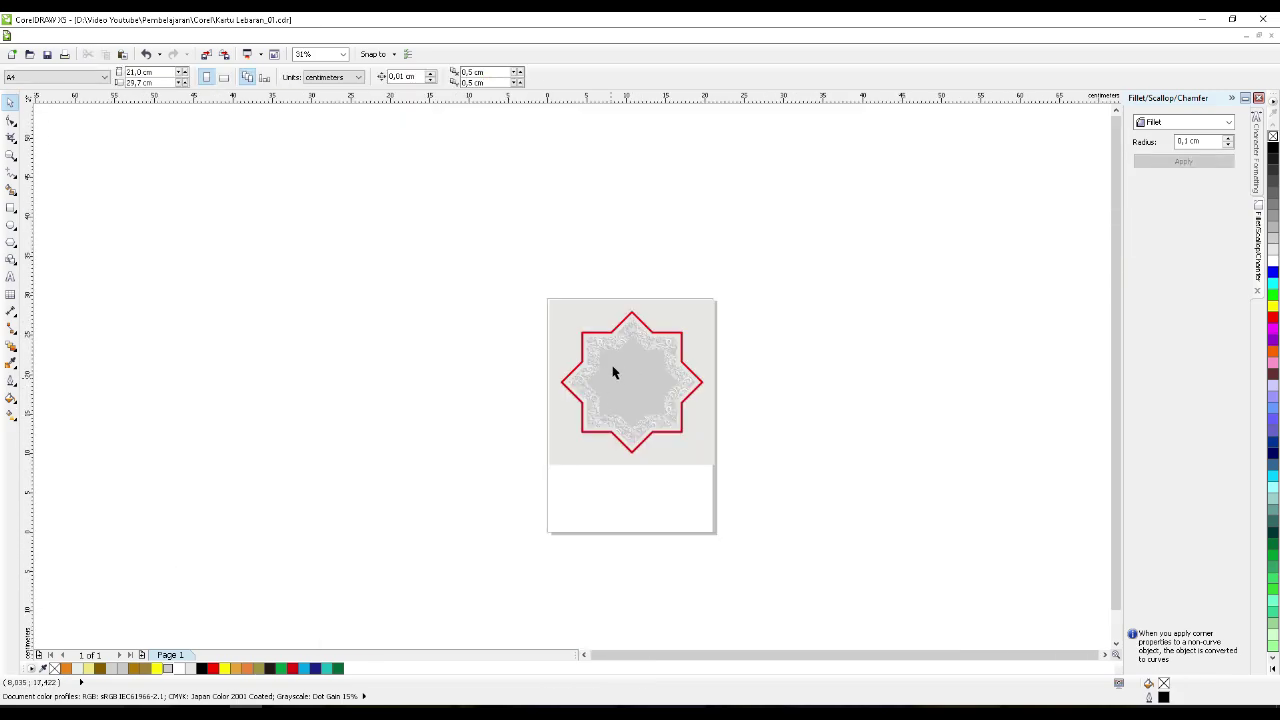
scroll(609, 366, up, 4)
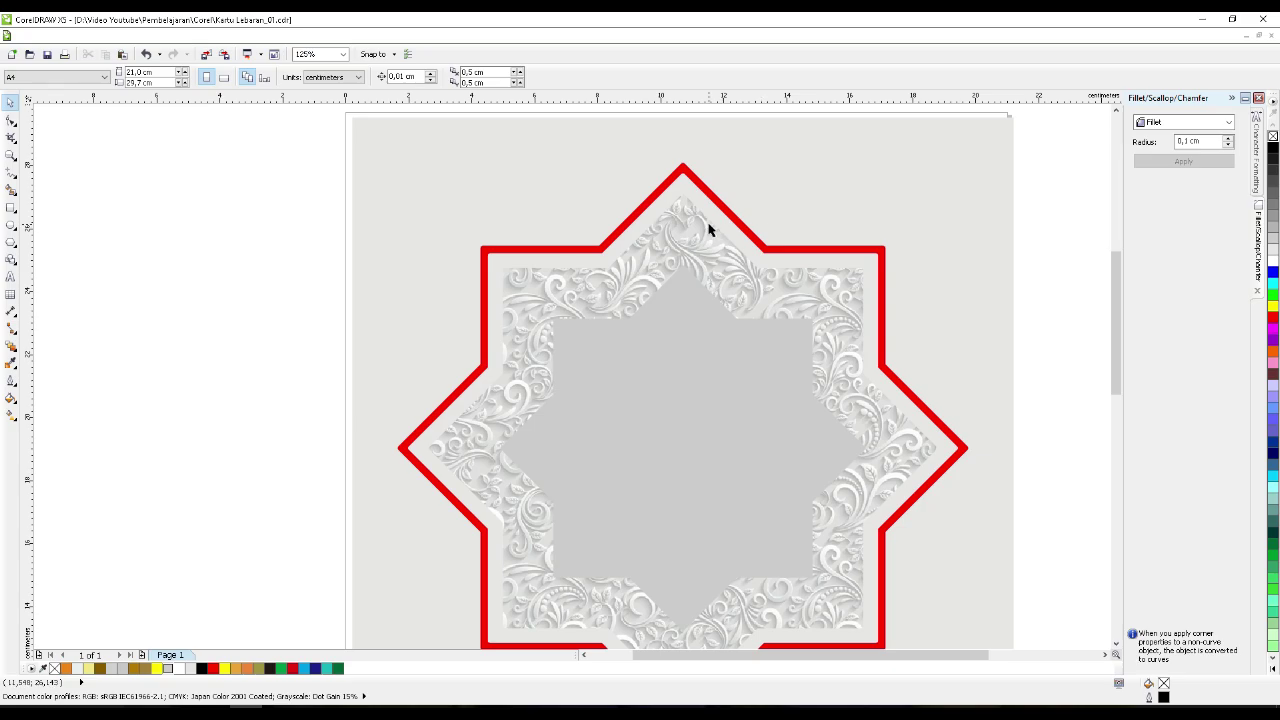
- Draw a thin closed shape about 11.6 cm wide along the textured star's upper edges, following its top point
scroll(607, 251, up, 2)
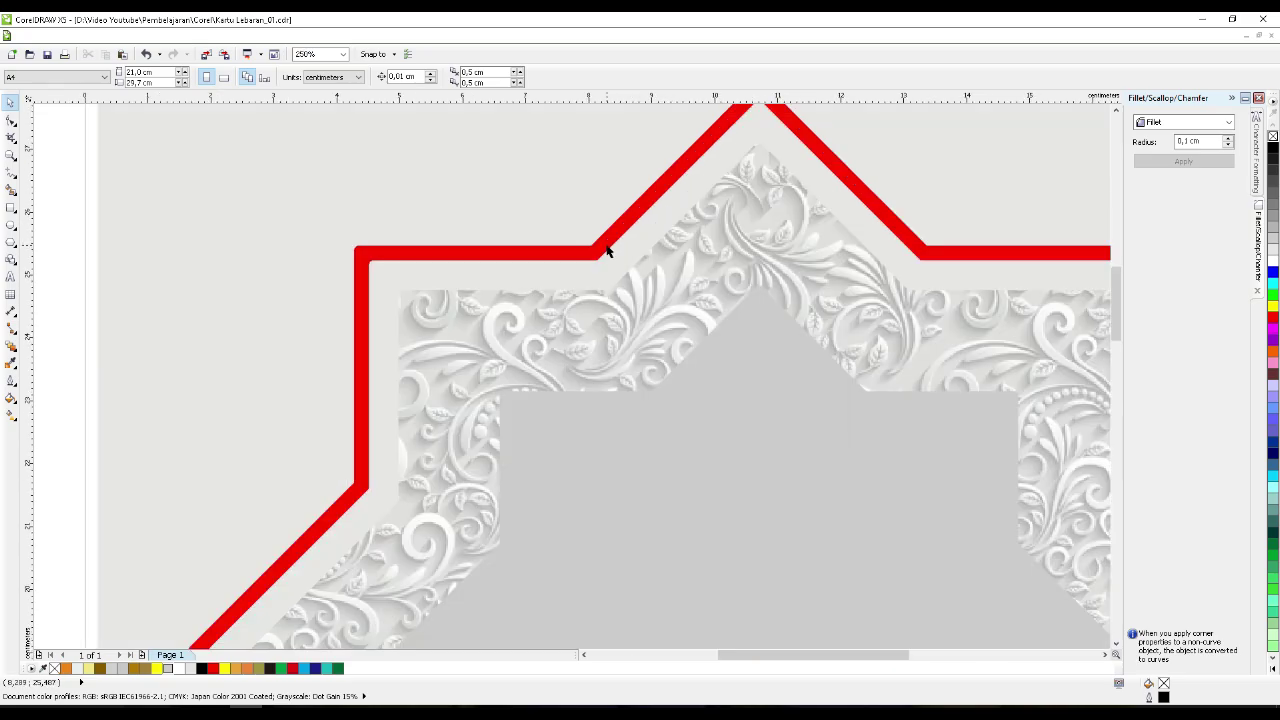
click(12, 173)
click(49, 231)
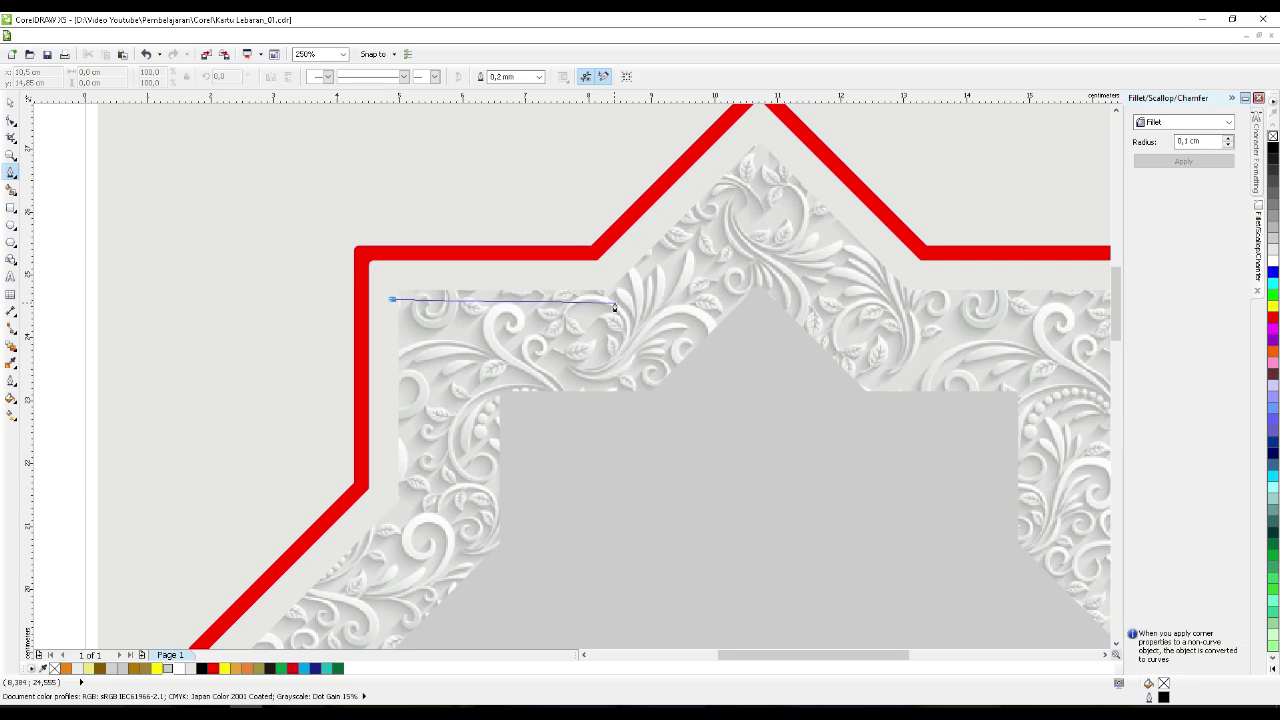
click(618, 300)
click(760, 138)
click(905, 299)
scroll(905, 299, down, 1)
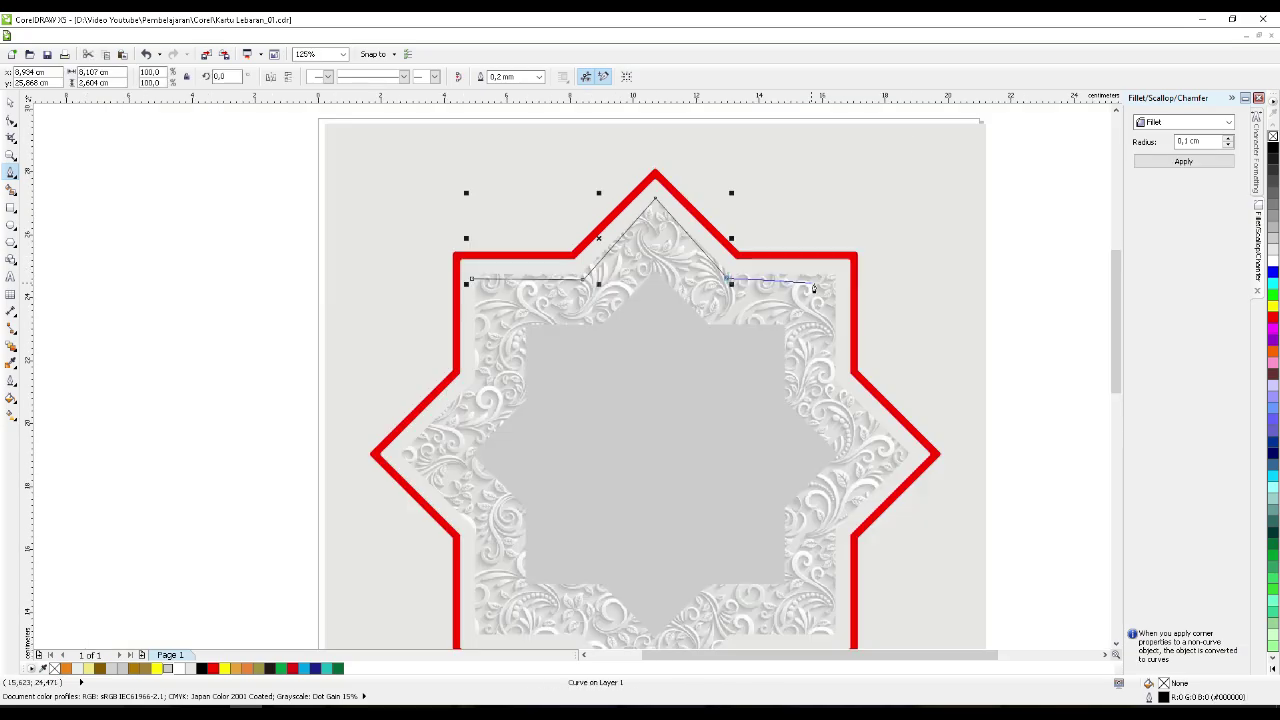
scroll(848, 279, up, 2)
click(804, 263)
click(390, 247)
scroll(494, 306, down, 2)
scroll(594, 294, up, 1)
click(605, 262)
click(456, 417)
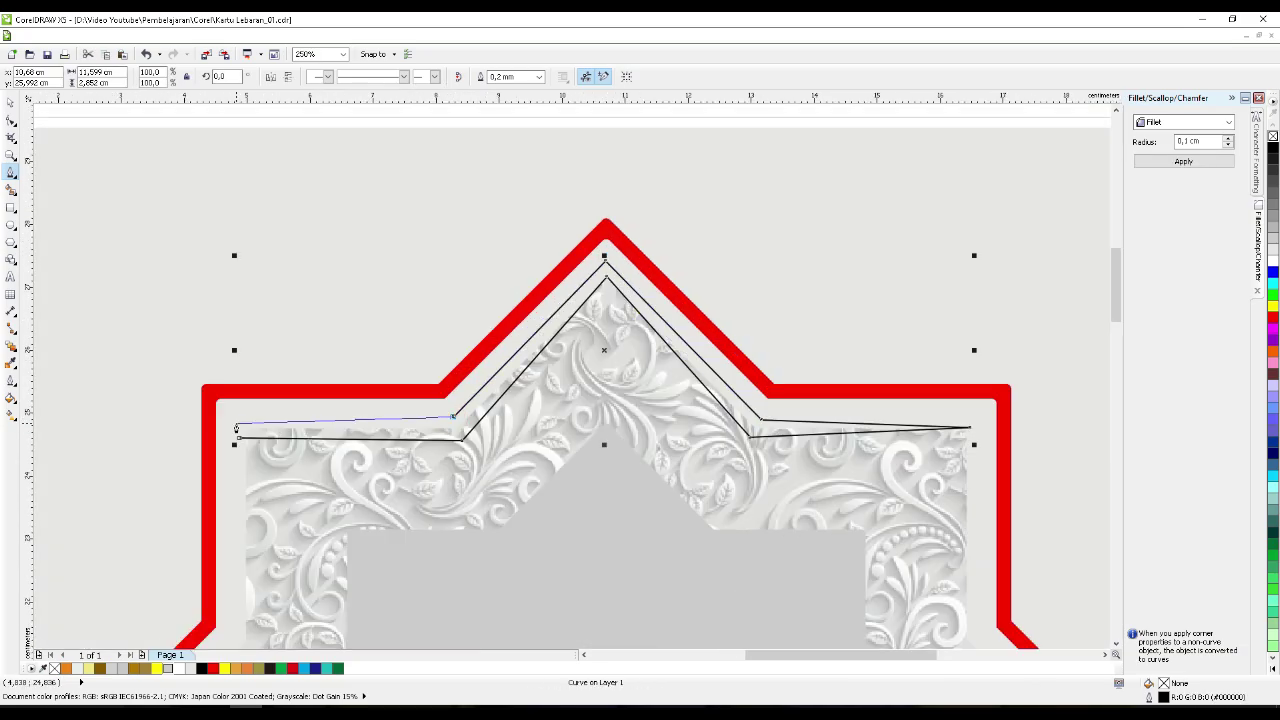
click(236, 425)
click(240, 438)
- Draw a thin closed sliver about 2.5 by 2.6 cm along the upper edge of the textured star's left point
scroll(486, 234, down, 2)
scroll(396, 371, up, 2)
click(512, 234)
click(376, 398)
click(354, 374)
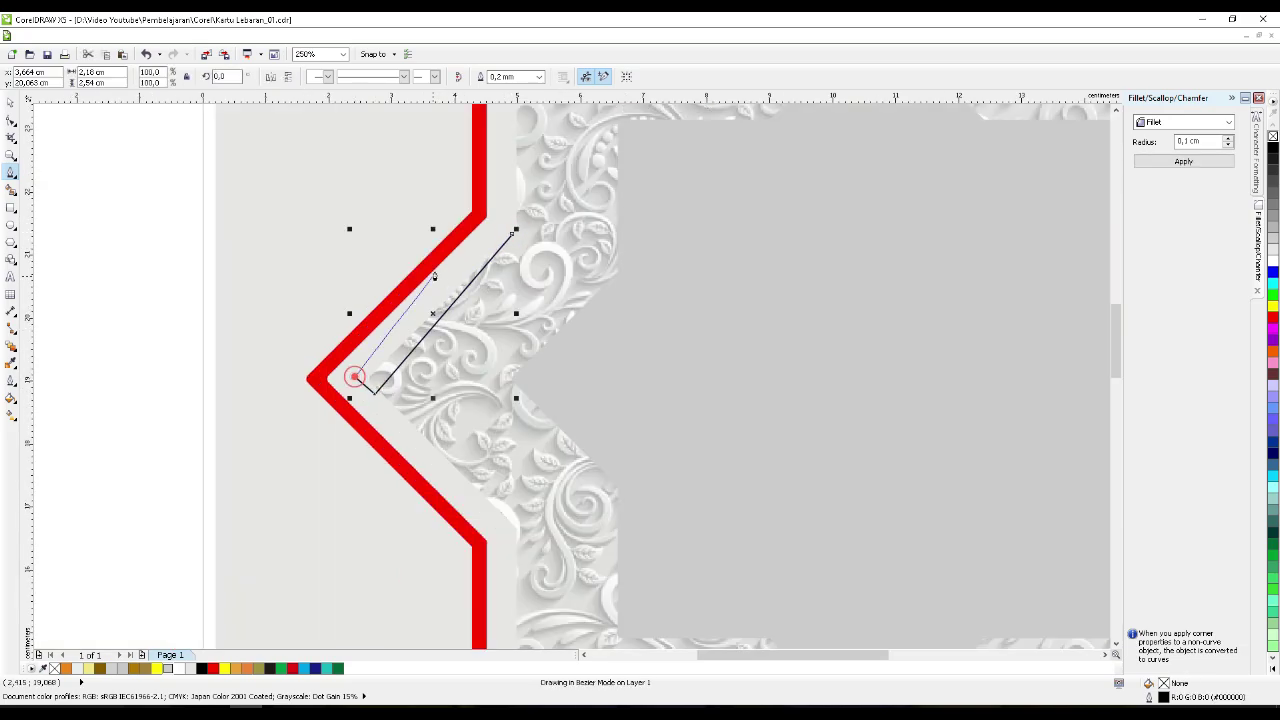
click(511, 234)
- Draw a narrow wedge about 0.3 by 3.5 cm along the textured star's lower right vertical edge
scroll(501, 236, down, 1)
scroll(853, 506, up, 2)
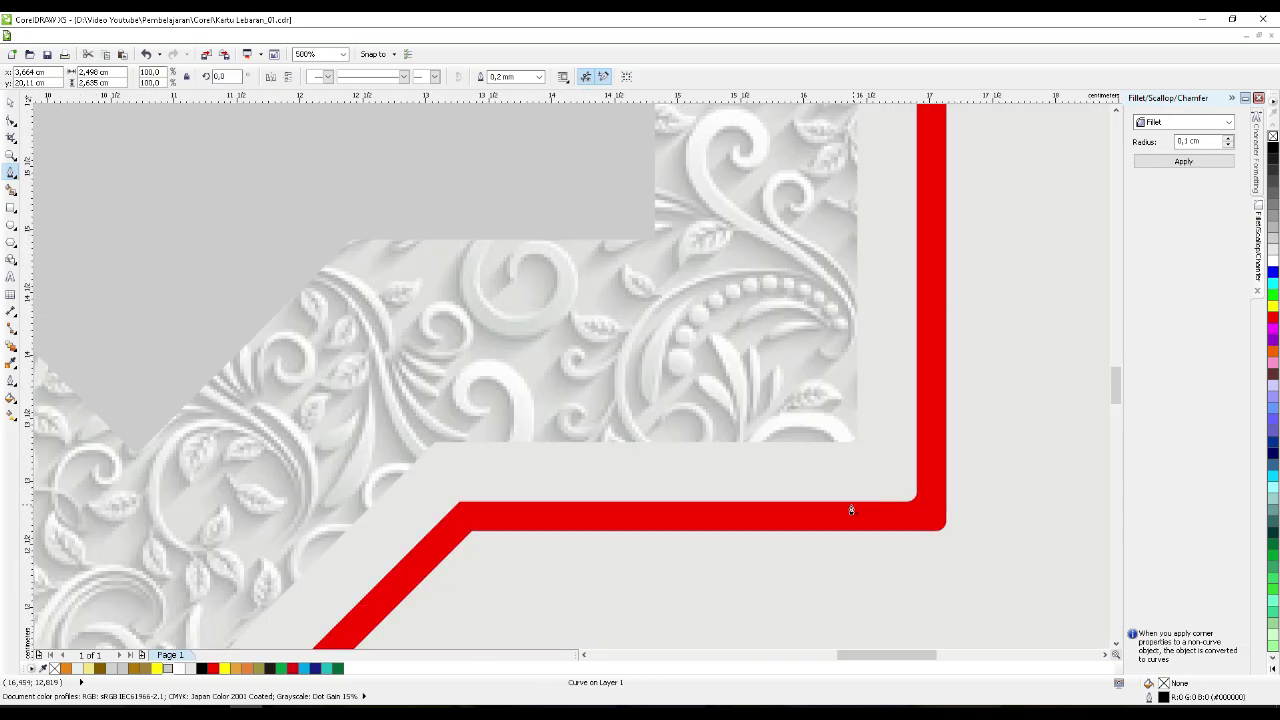
scroll(880, 290, down, 1)
click(865, 181)
click(845, 184)
click(858, 399)
- Draw a thin closed shape about 2.7 by 5.9 cm down the textured star's upper right edge and onto its right point
scroll(858, 400, down, 2)
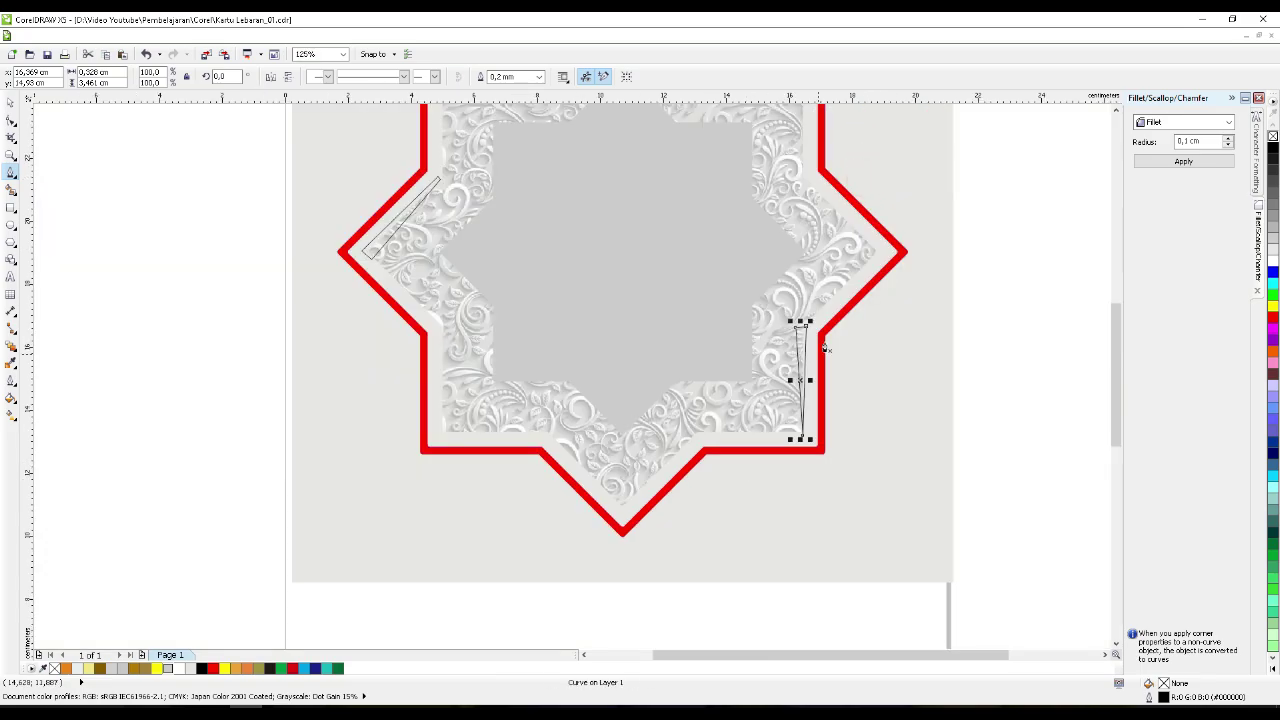
scroll(805, 140, up, 3)
click(786, 150)
click(771, 368)
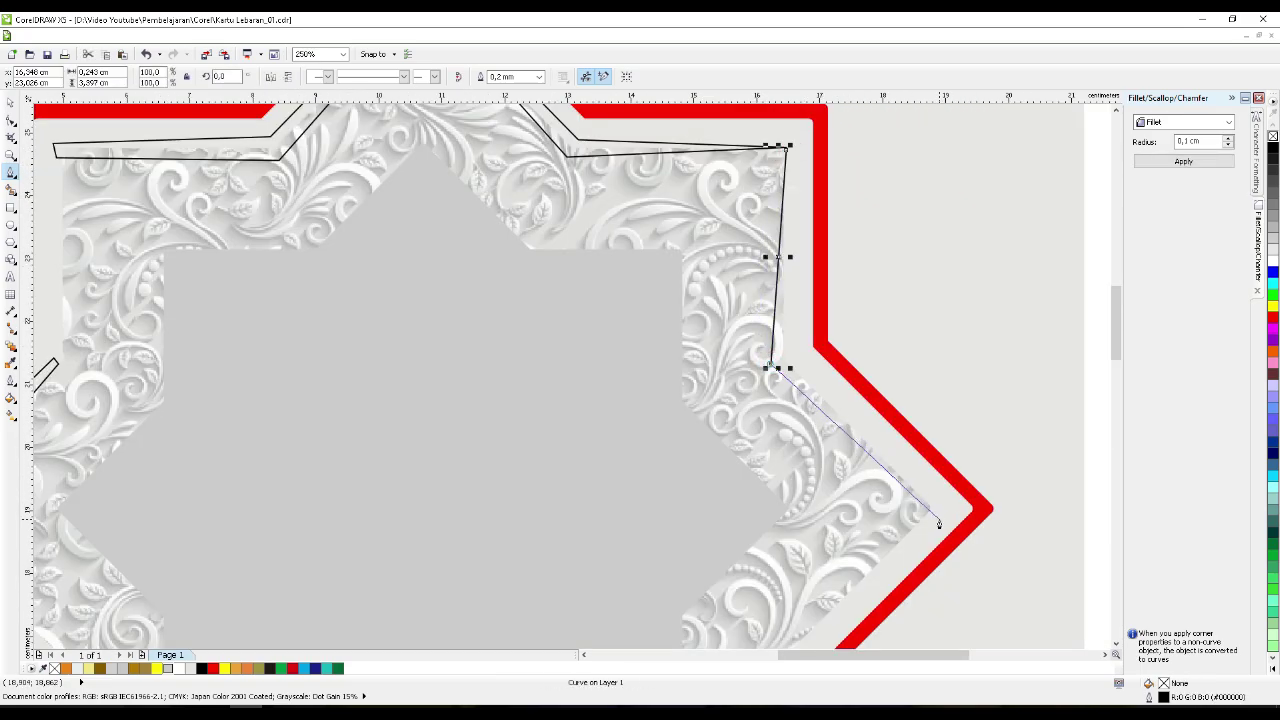
click(941, 522)
click(923, 487)
click(792, 354)
click(786, 151)
- Draw a narrow wedge about 0.35 by 2.6 cm along the central grey star's upper left vertical edge
scroll(894, 208, down, 1)
scroll(567, 230, up, 2)
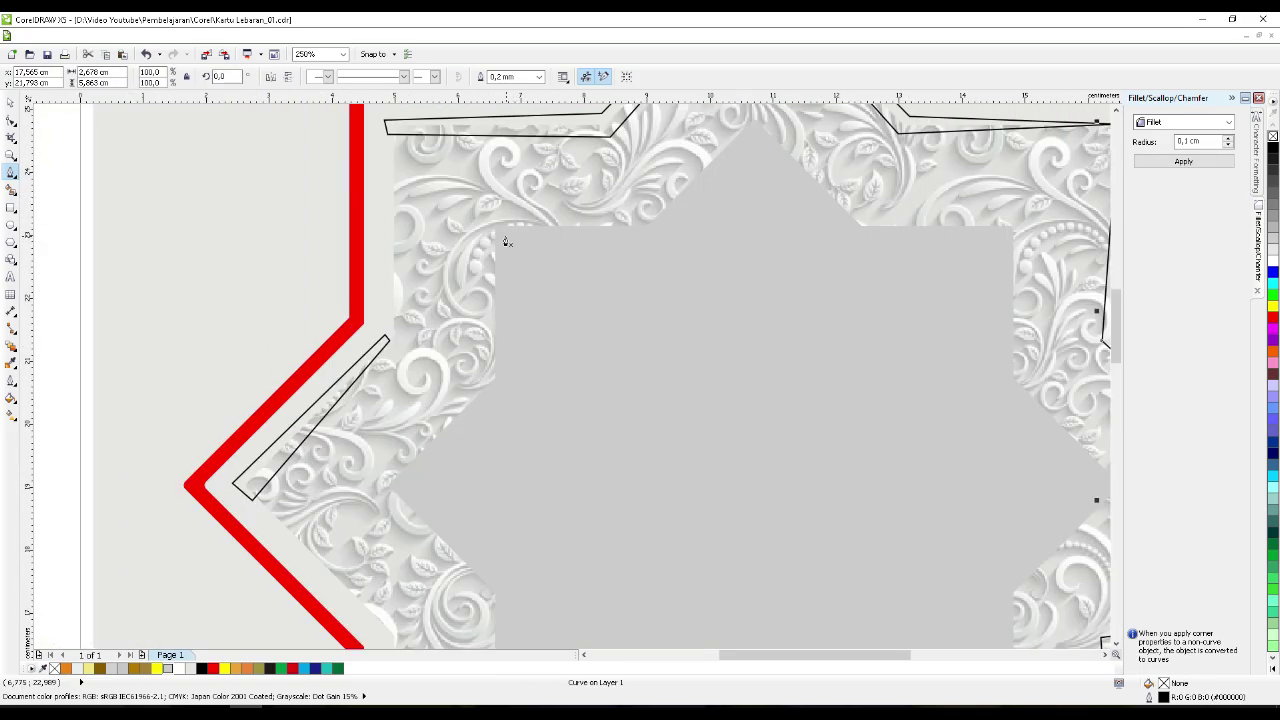
click(480, 234)
click(503, 234)
click(497, 404)
click(480, 234)
- Draw a thin wedge about 1.9 by 1.7 cm along the lower edge of the central star's left point
scroll(534, 440, down, 1)
scroll(467, 481, up, 2)
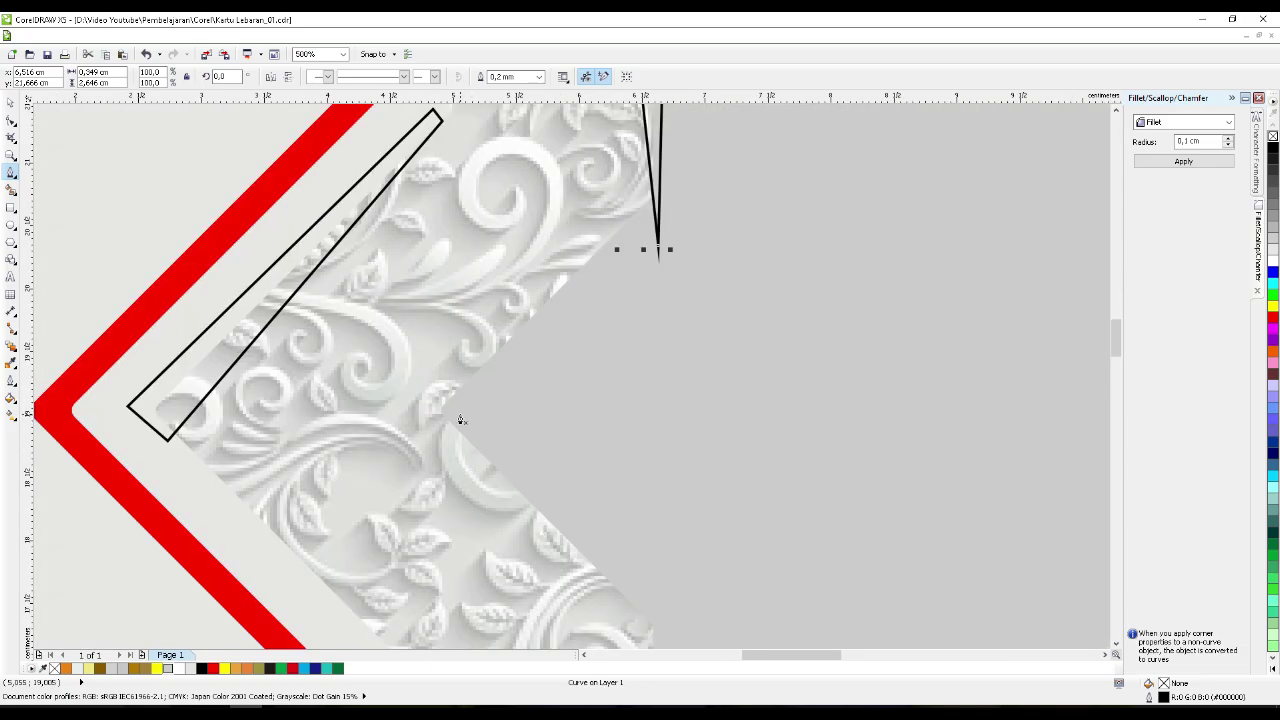
click(460, 414)
click(432, 439)
scroll(432, 440, down, 1)
click(549, 535)
click(446, 426)
- Draw a tapered L-shaped wedge about 2.2 by 1.8 cm around the central star's lower left corner
scroll(586, 349, down, 1)
scroll(587, 353, up, 2)
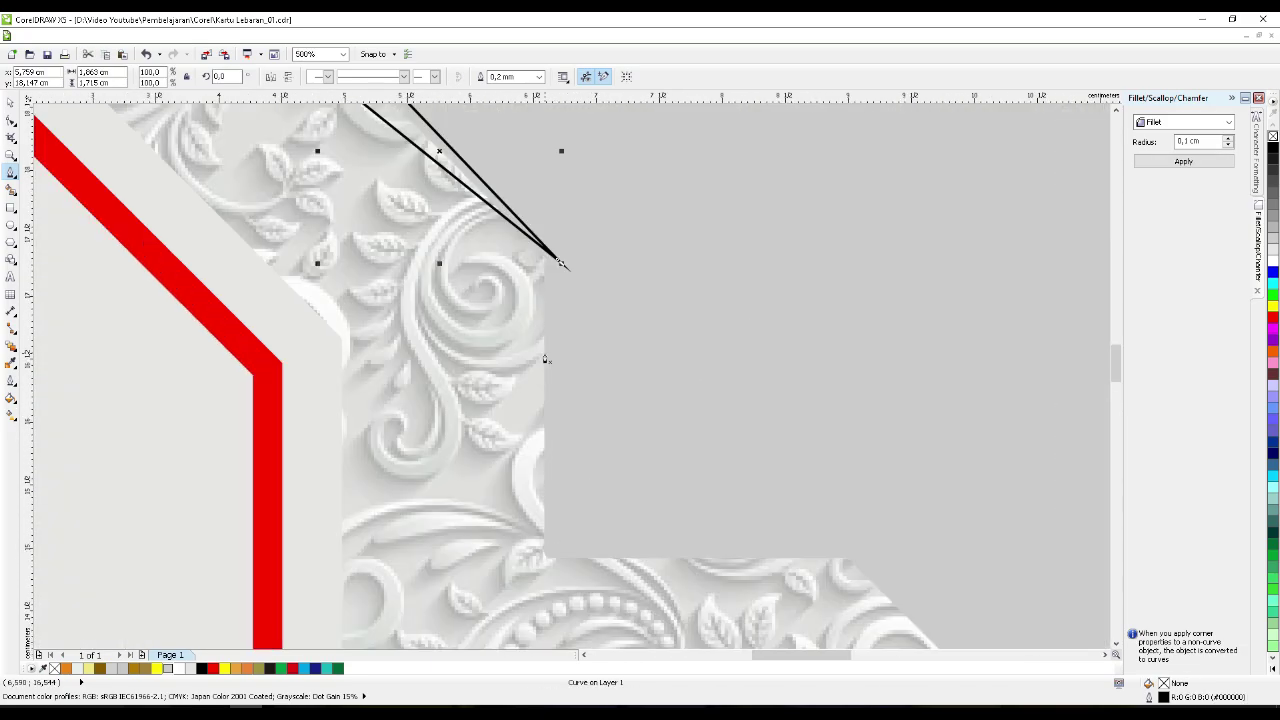
click(543, 351)
click(532, 576)
click(805, 555)
click(556, 545)
click(544, 352)
- Draw a thin wedge about 1.6 by 1.8 cm along the left edge of the central star's bottom point
scroll(614, 295, down, 1)
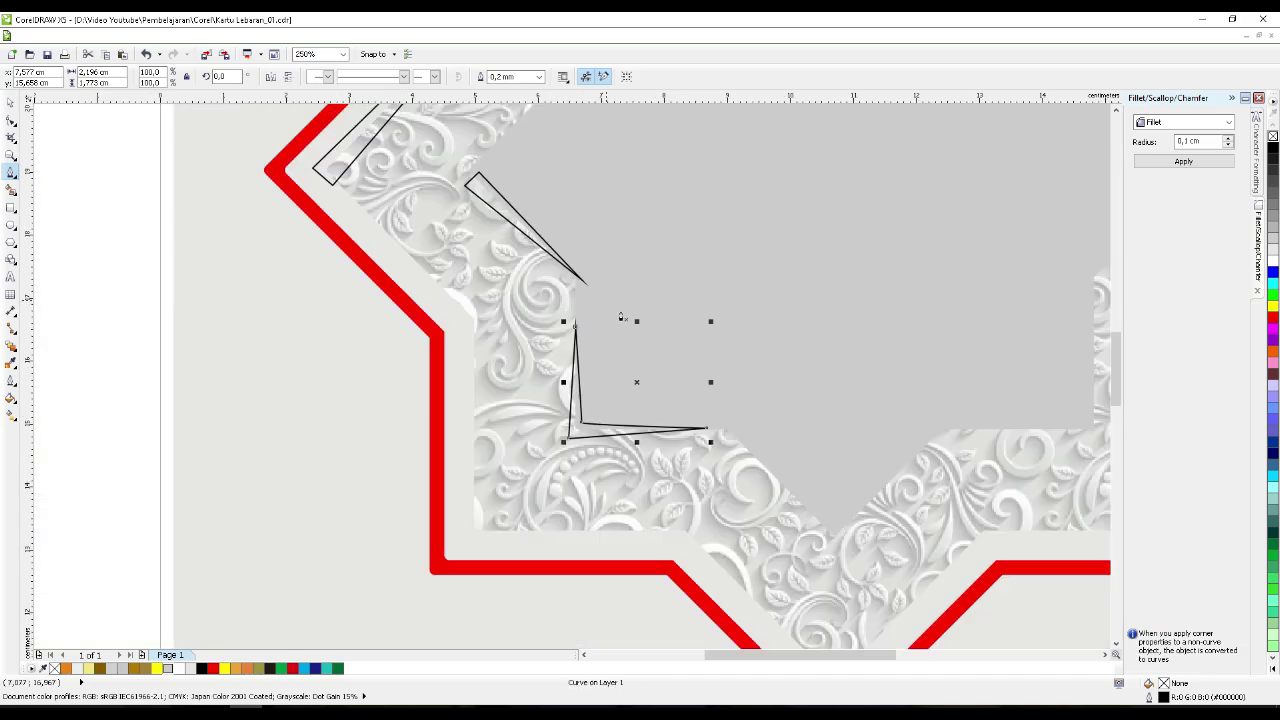
scroll(817, 518, up, 1)
click(854, 540)
click(834, 557)
click(659, 337)
click(855, 543)
click(655, 333)
- Draw a narrow wedge about 2.6 by 0.3 cm along the central star's lower right horizontal edge
scroll(730, 383, down, 2)
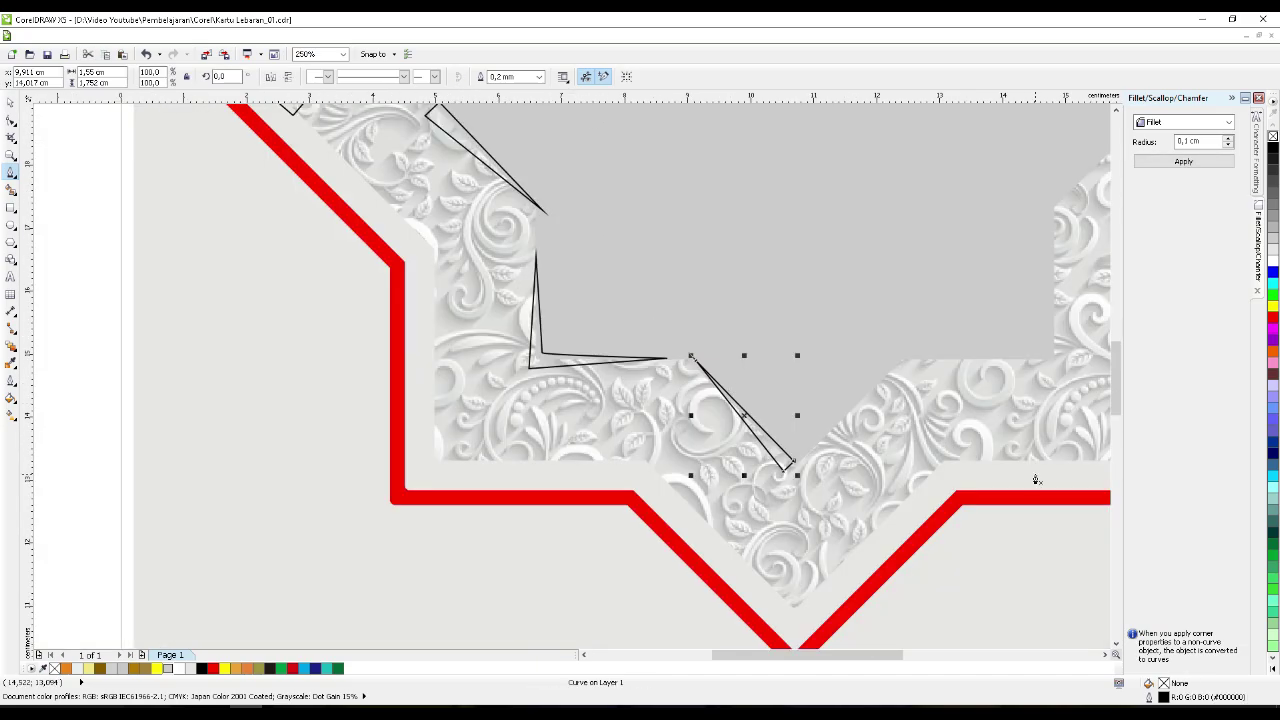
click(882, 355)
click(1050, 370)
click(1048, 355)
- Fill all nine thin shapes around the textured star and the central star with black
scroll(776, 416, down, 4)
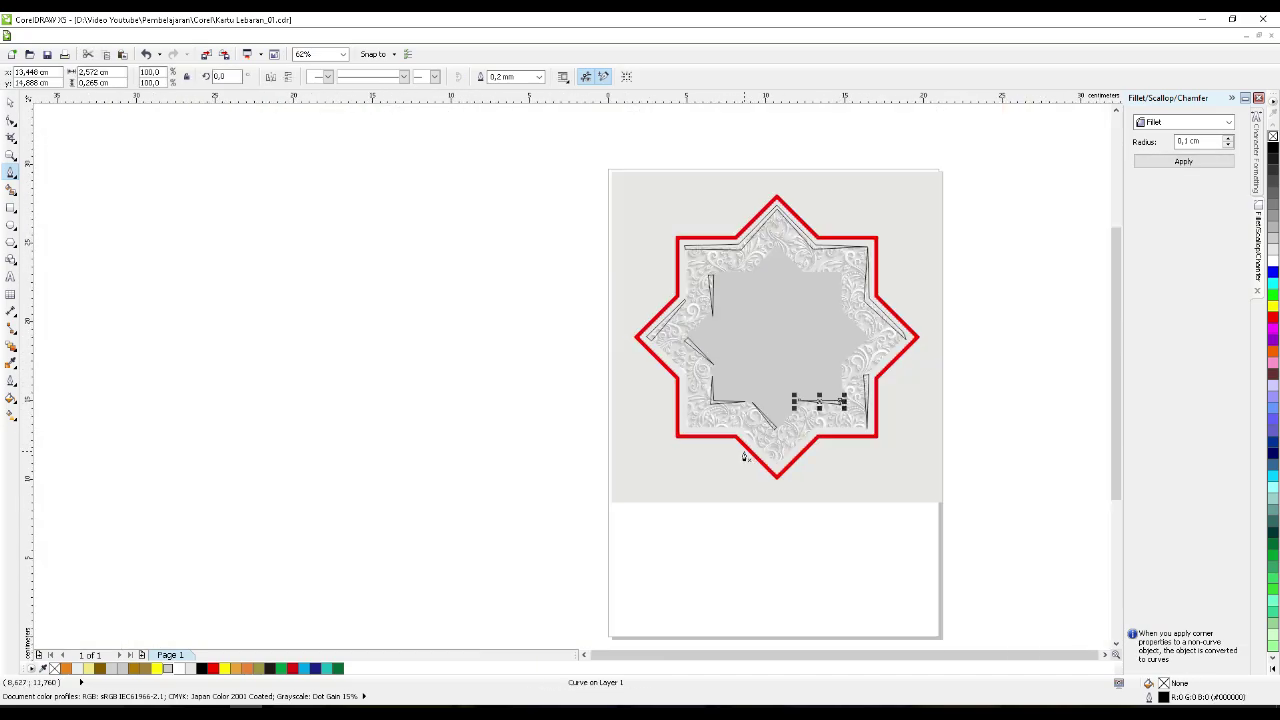
click(11, 103)
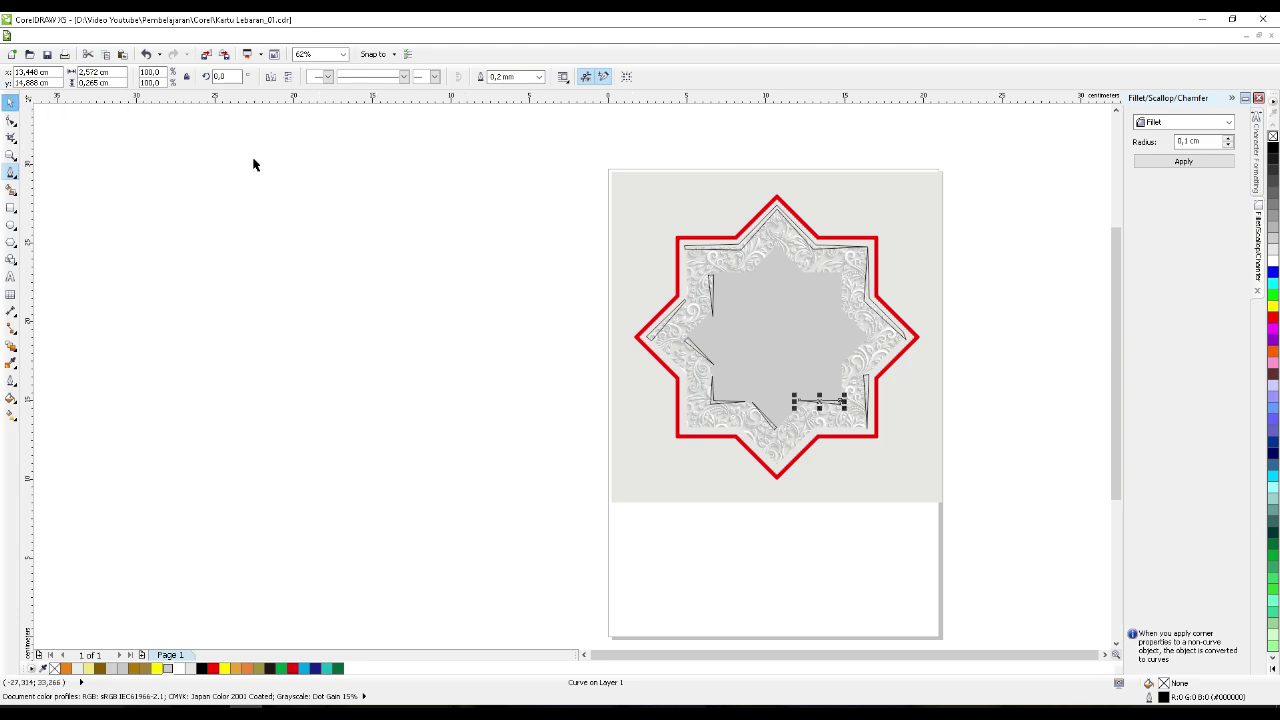
scroll(868, 310, up, 2)
shift+click(866, 306)
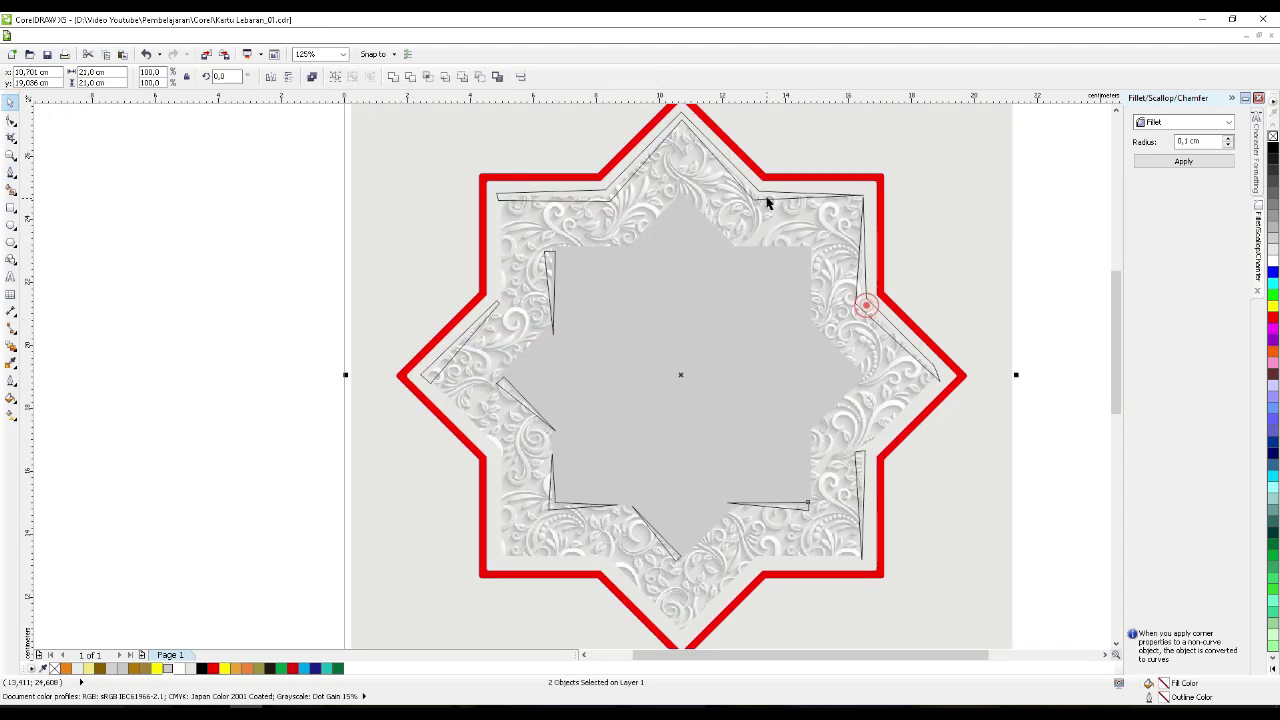
shift+click(766, 200)
shift+click(552, 272)
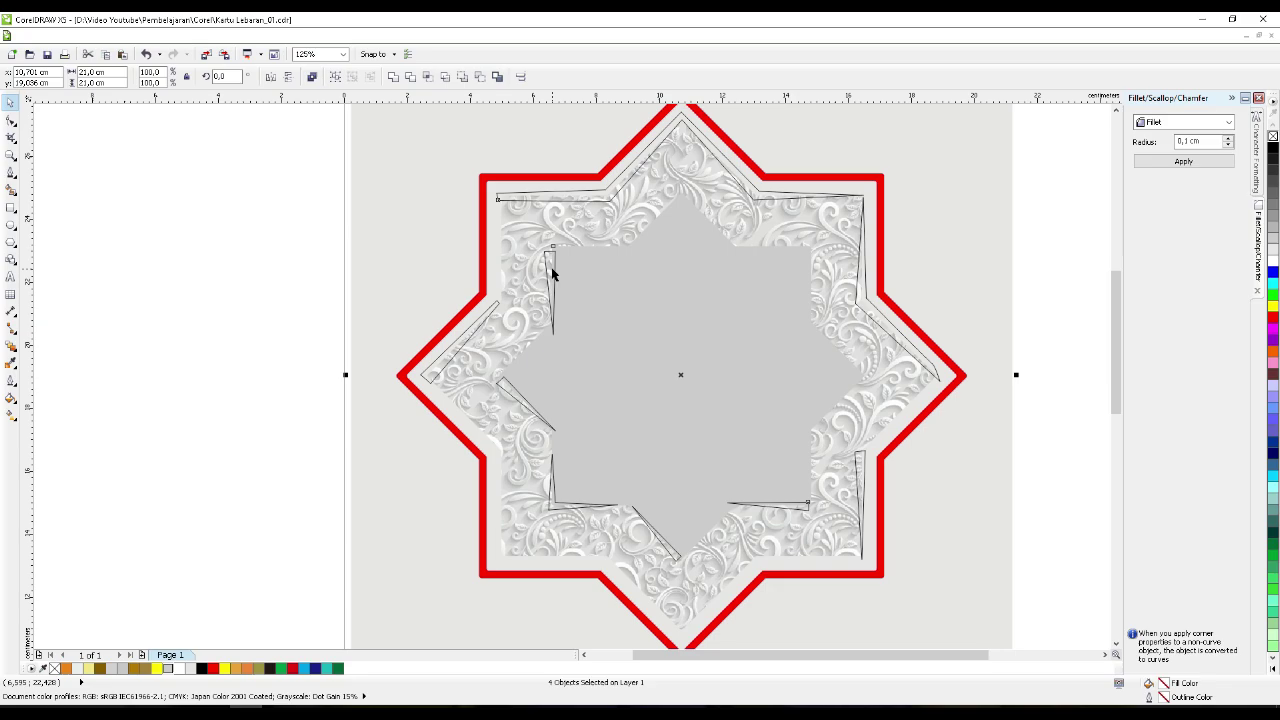
shift+click(458, 343)
shift+click(526, 406)
shift+click(674, 553)
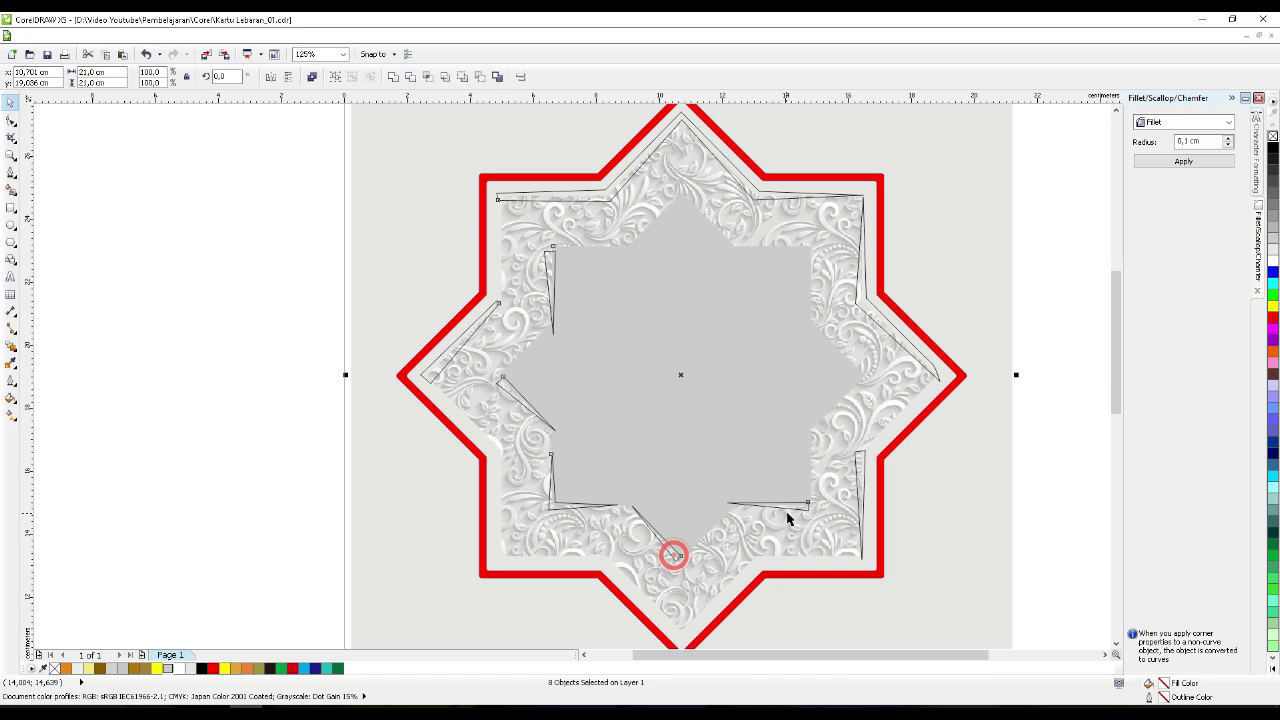
shift+click(859, 467)
shift+click(912, 359)
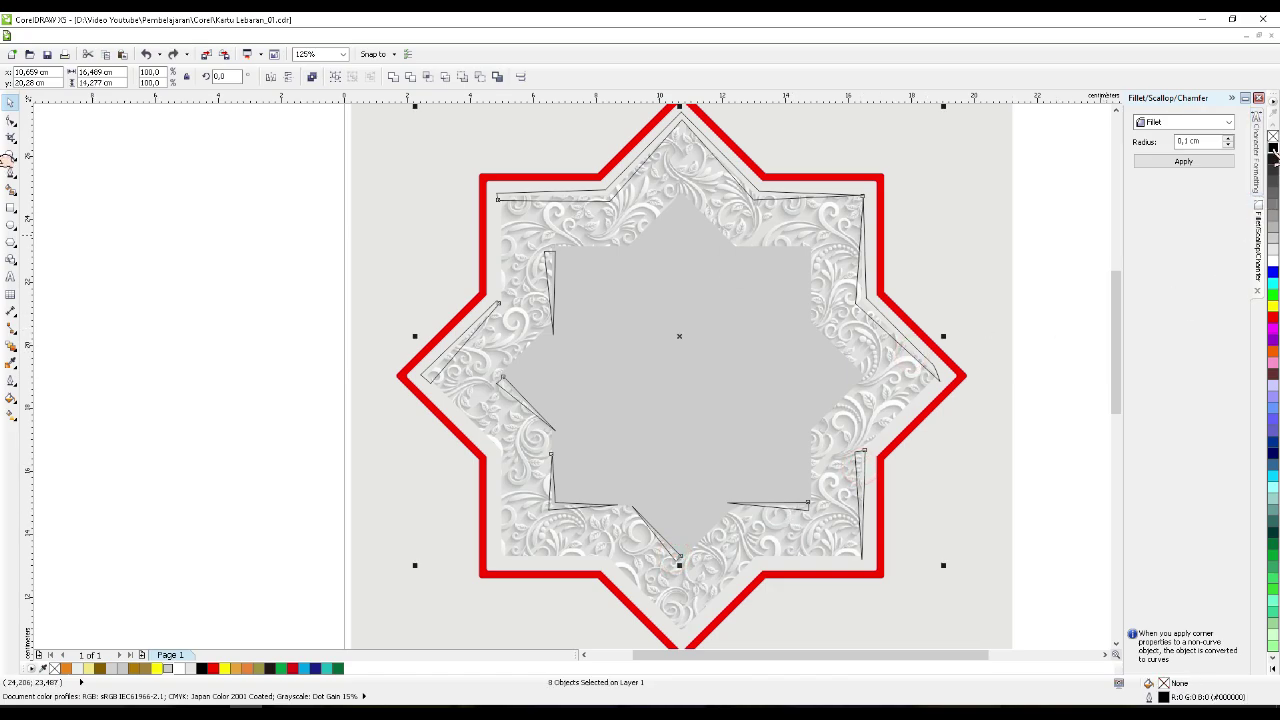
click(1272, 148)
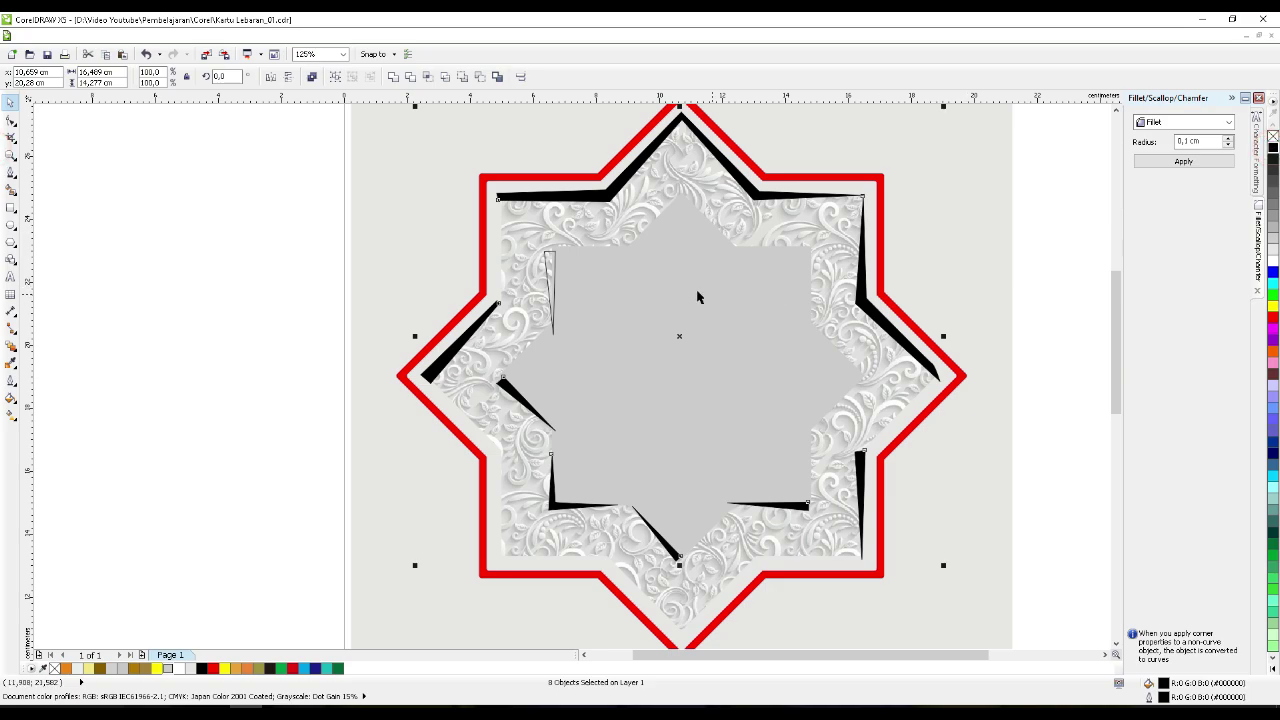
shift+click(549, 256)
click(1272, 148)
- Convert the nine black shapes to one 800 dpi RGB Color (24-bit) bitmap with anti-aliasing and a transparent background
key(alt+b)
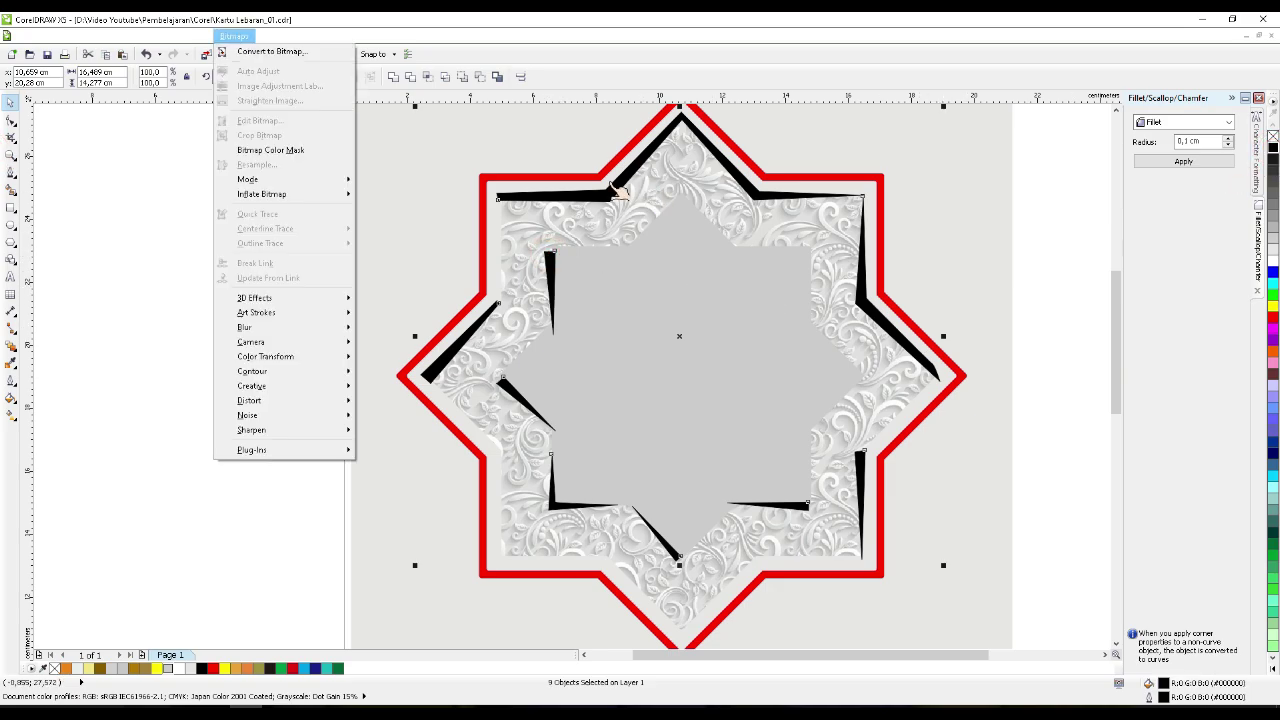
click(252, 502)
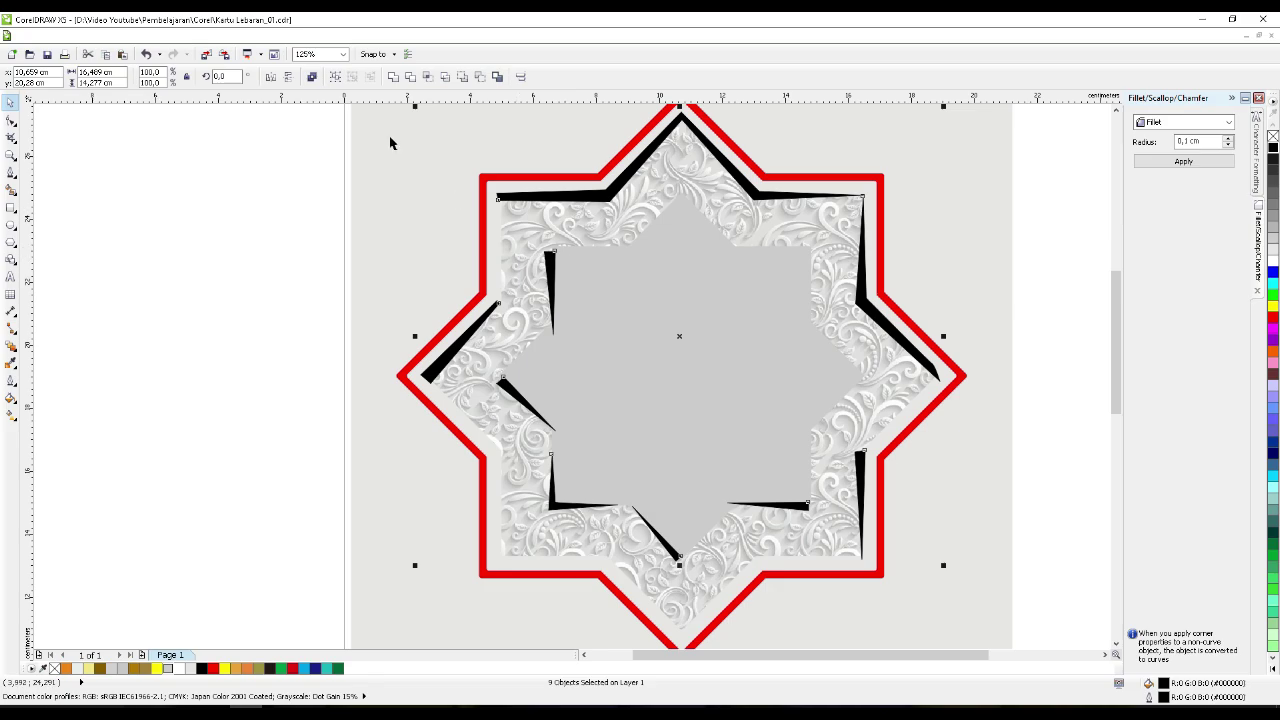
click(230, 36)
click(256, 52)
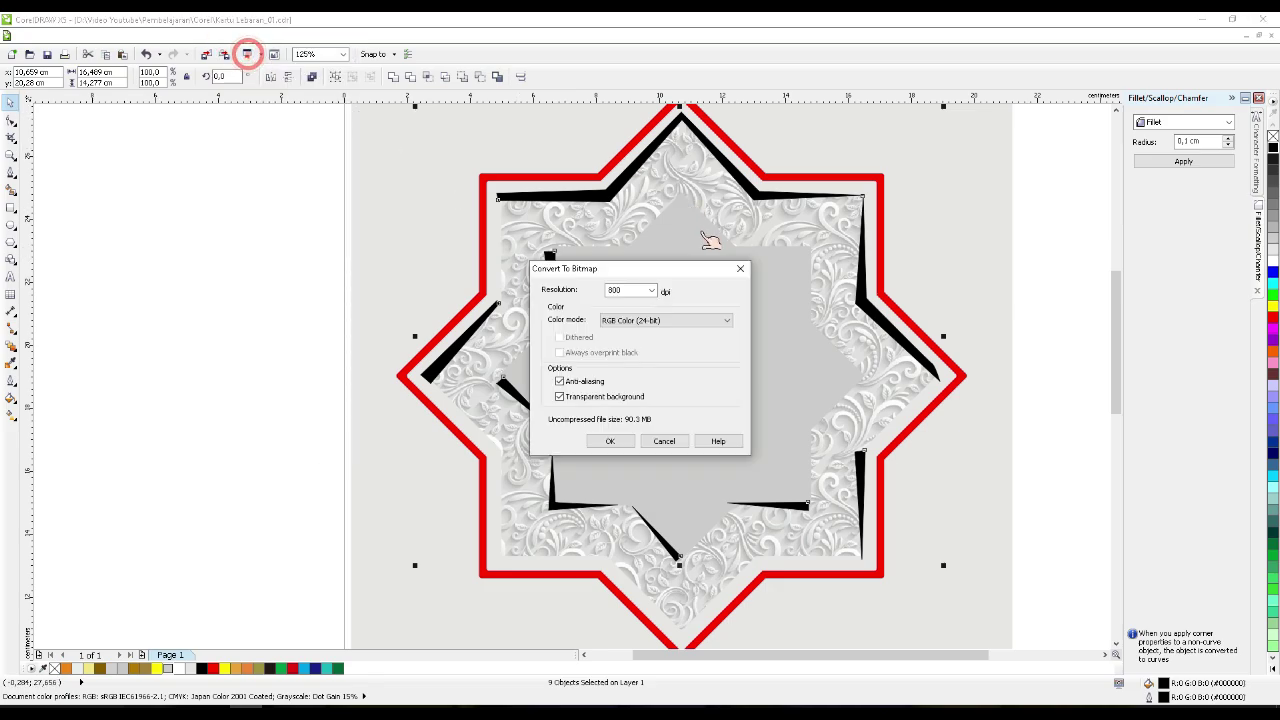
click(610, 441)
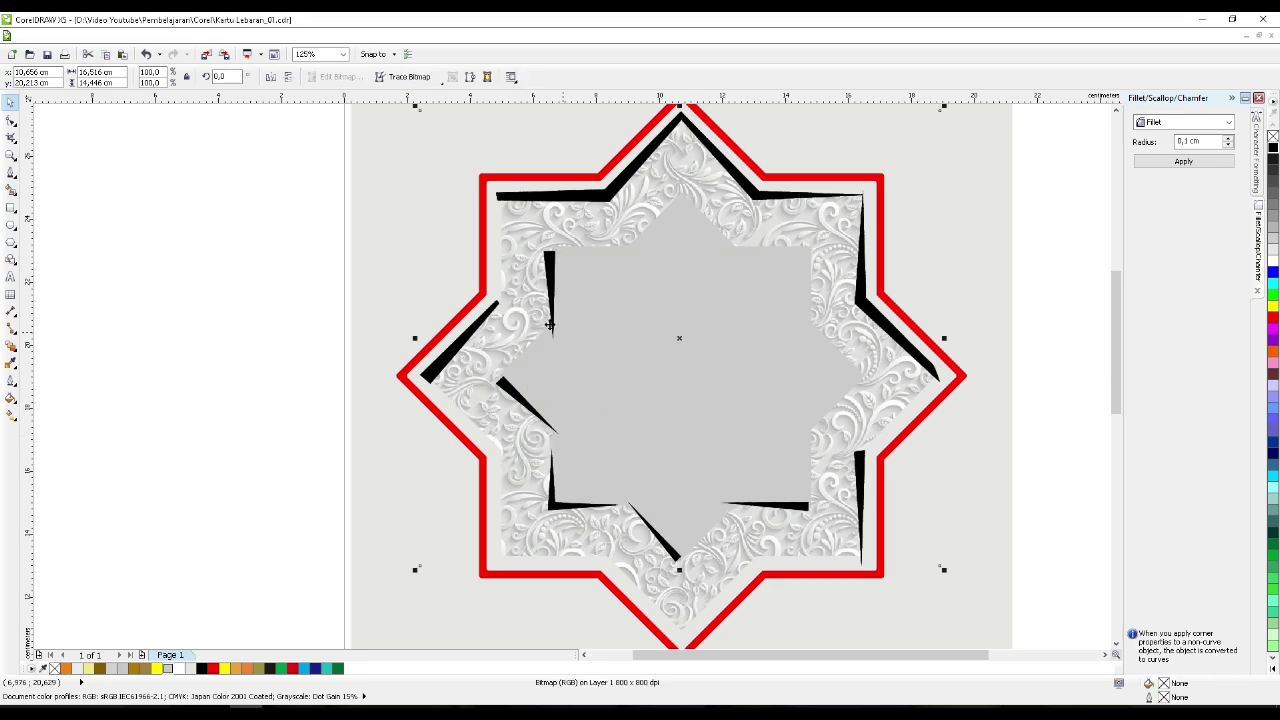
- Soften the black shadow bitmap around both stars with a Gaussian Blur
click(236, 36)
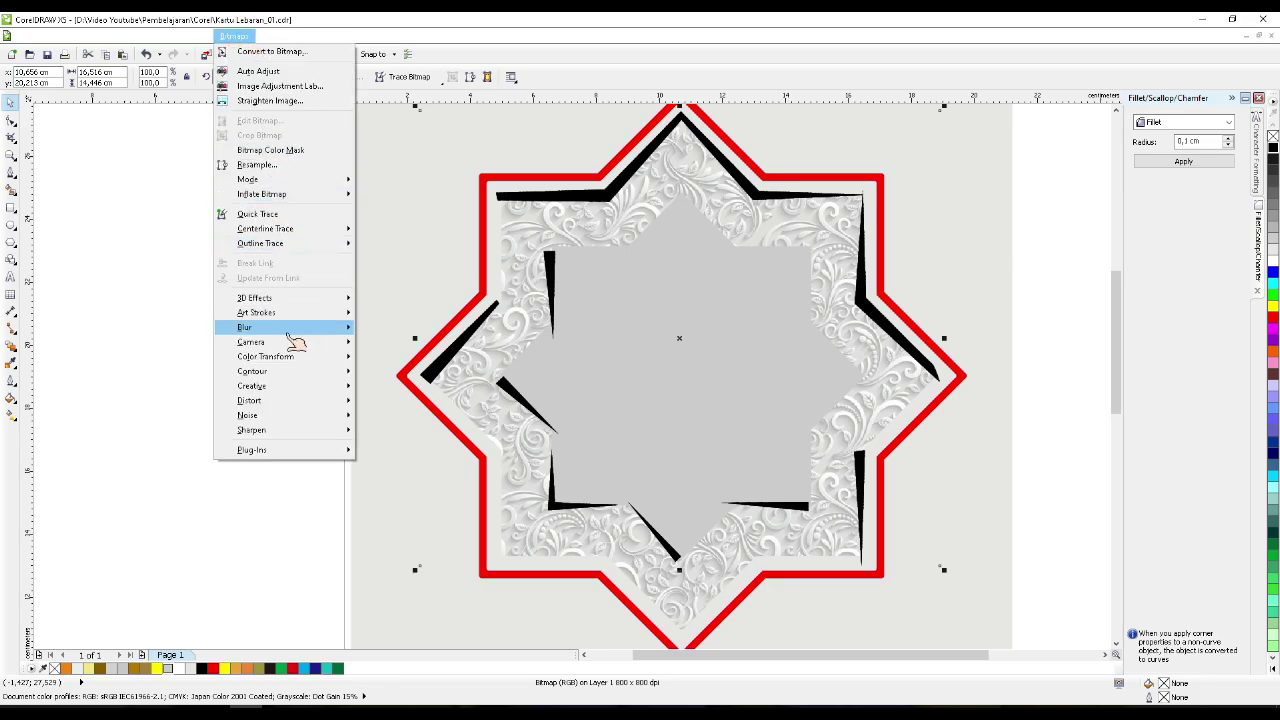
mouse_move(290, 328)
click(428, 345)
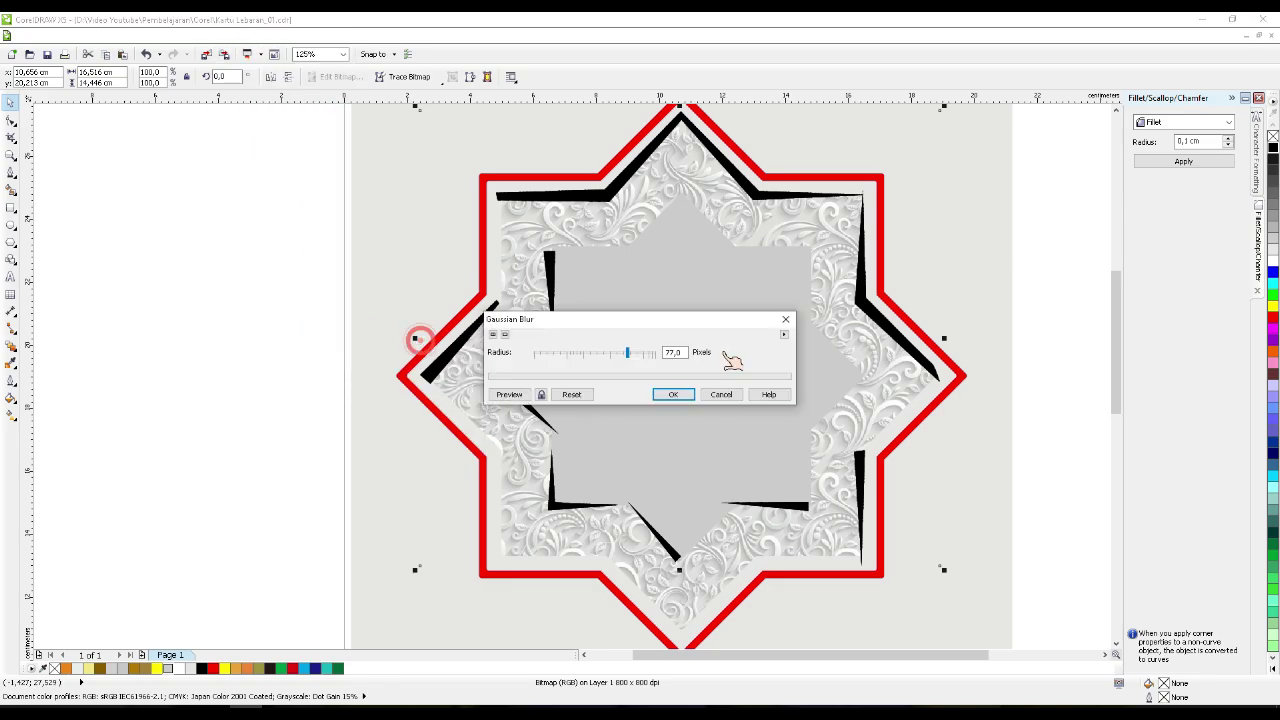
drag(639, 320, 961, 351)
click(860, 393)
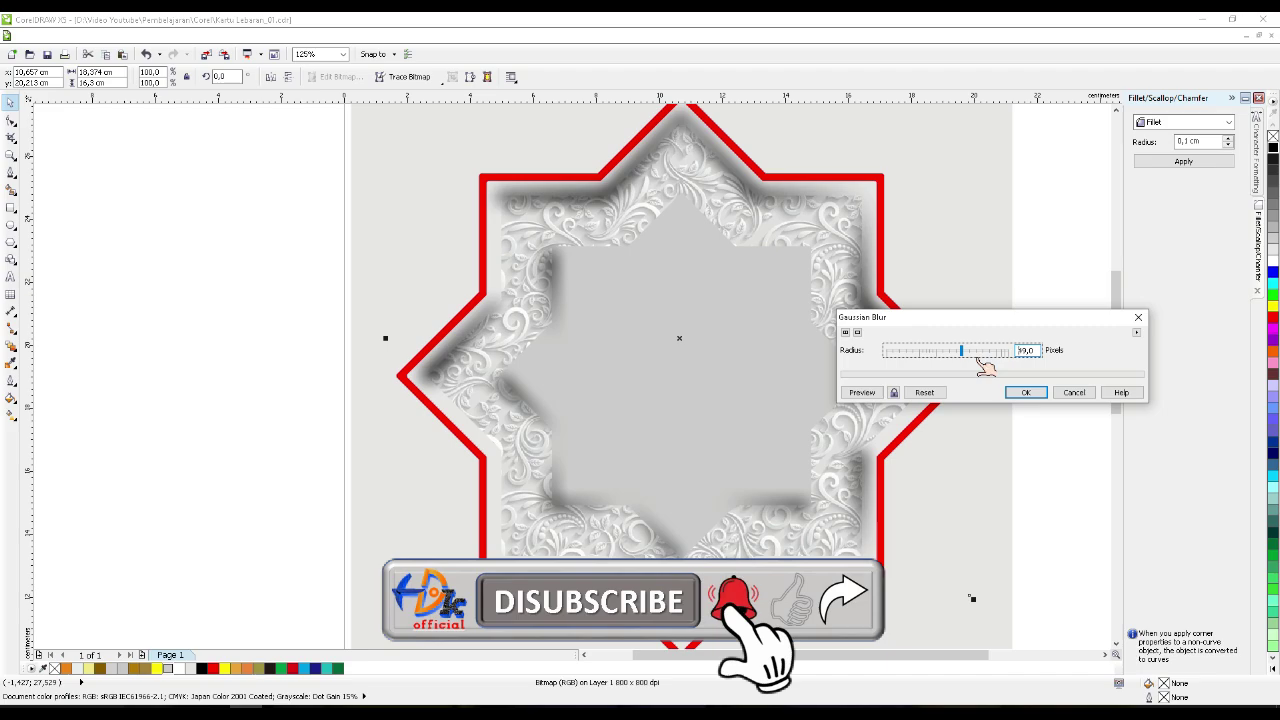
click(1027, 393)
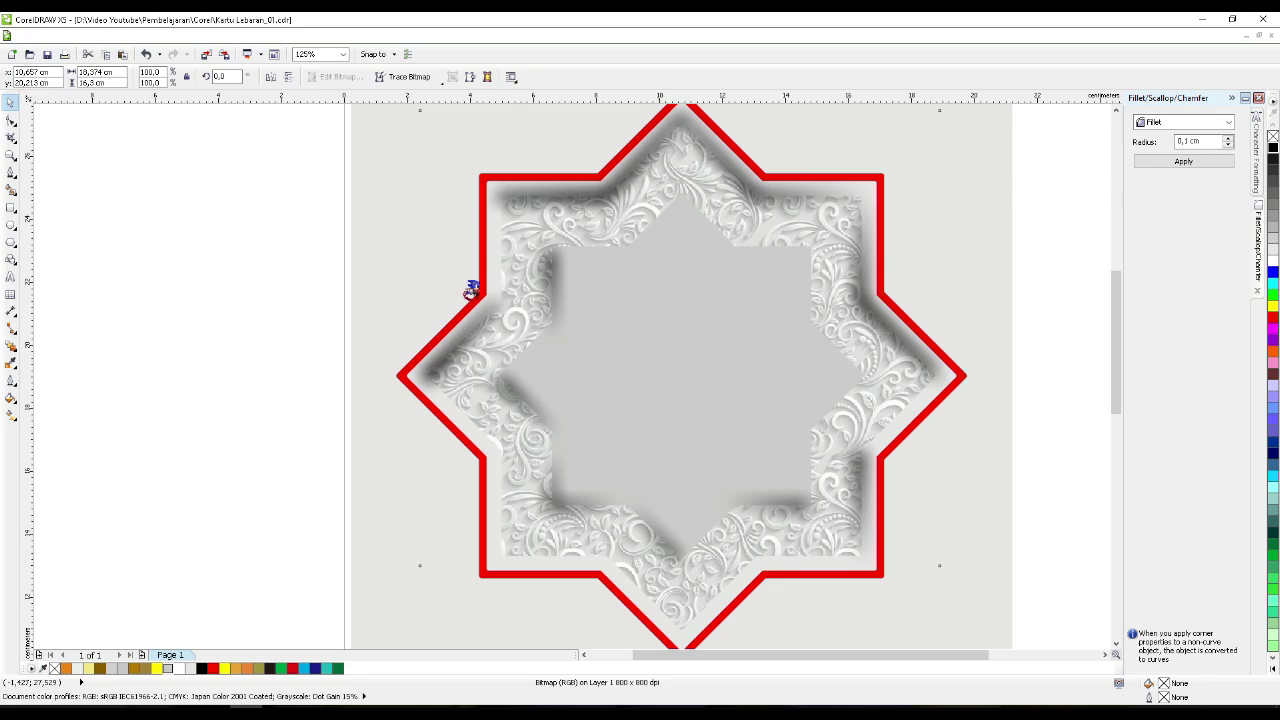
key(ctrl+z)
click(137, 314)
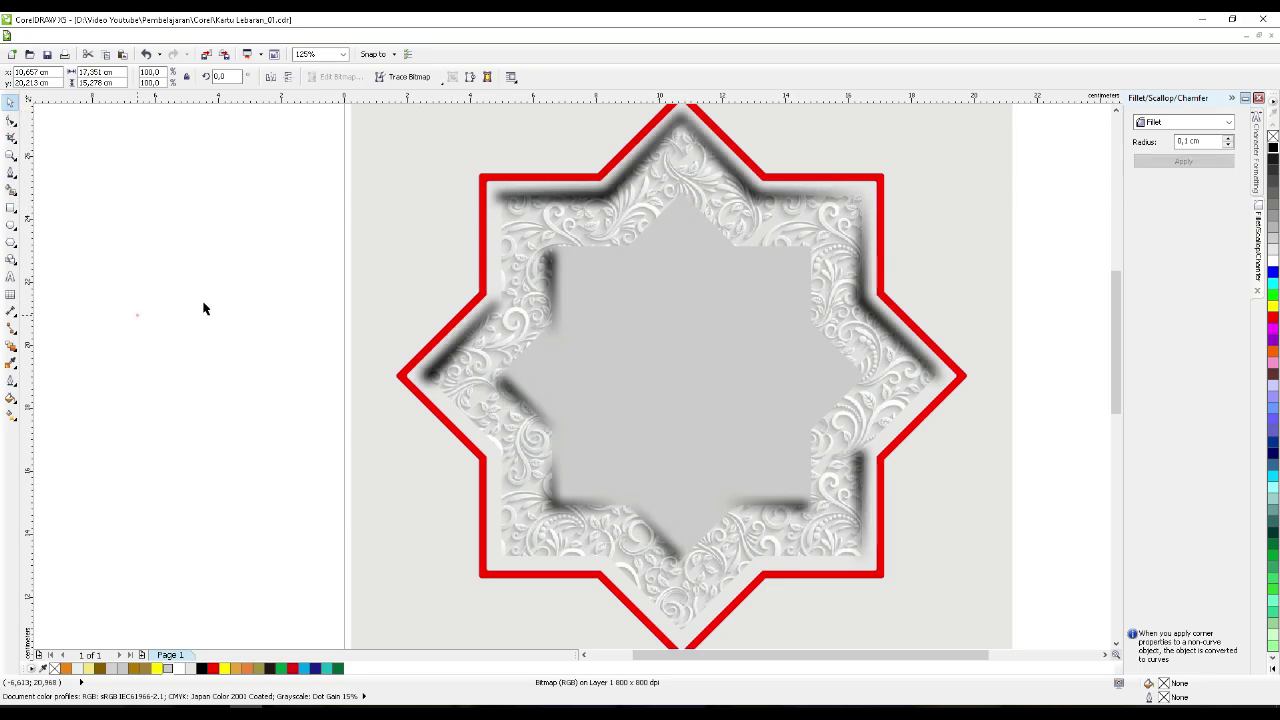
- Send the blurred shadow bitmap to the back of the page
click(699, 213)
click(697, 210)
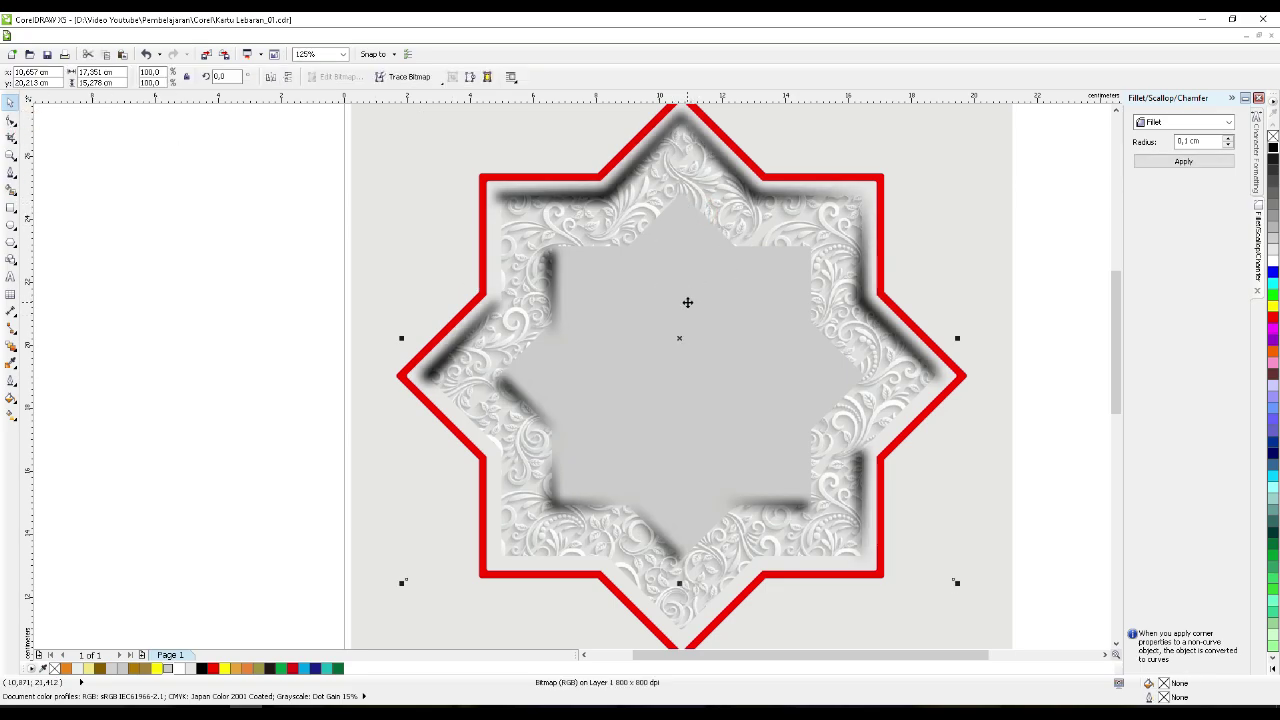
scroll(687, 302, down, 2)
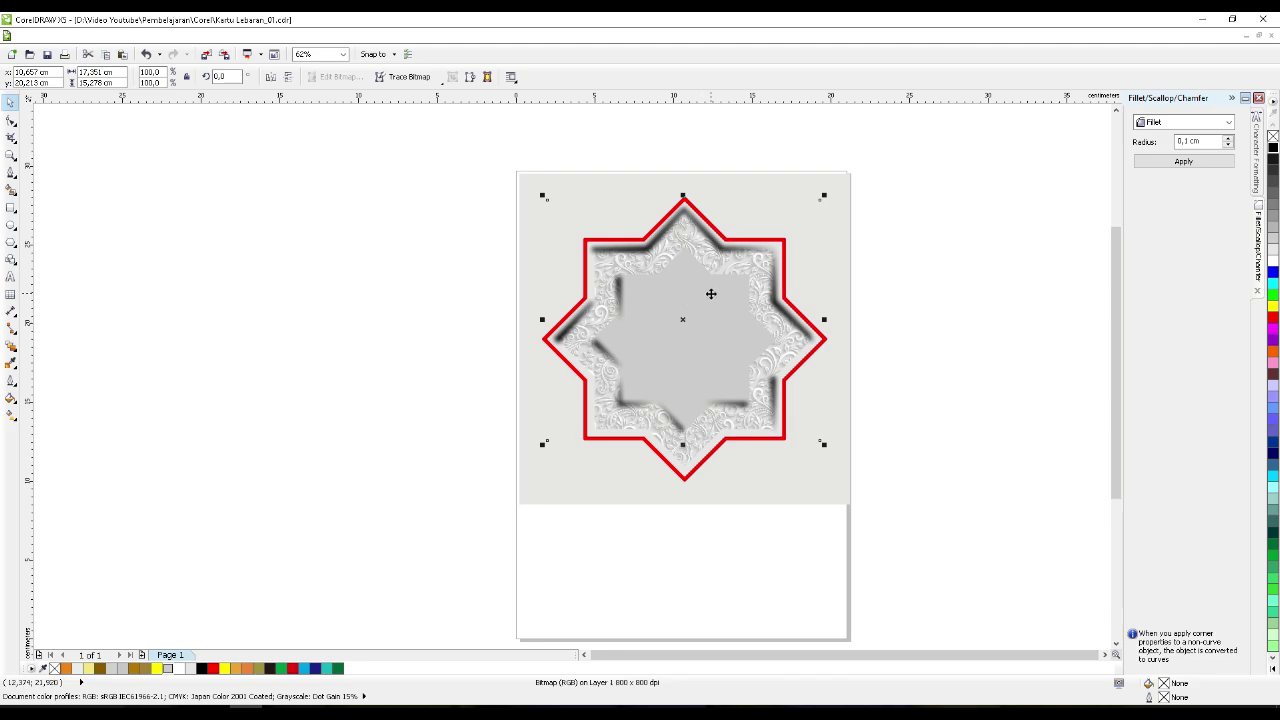
key(ctrl+End)
scroll(714, 303, up, 2)
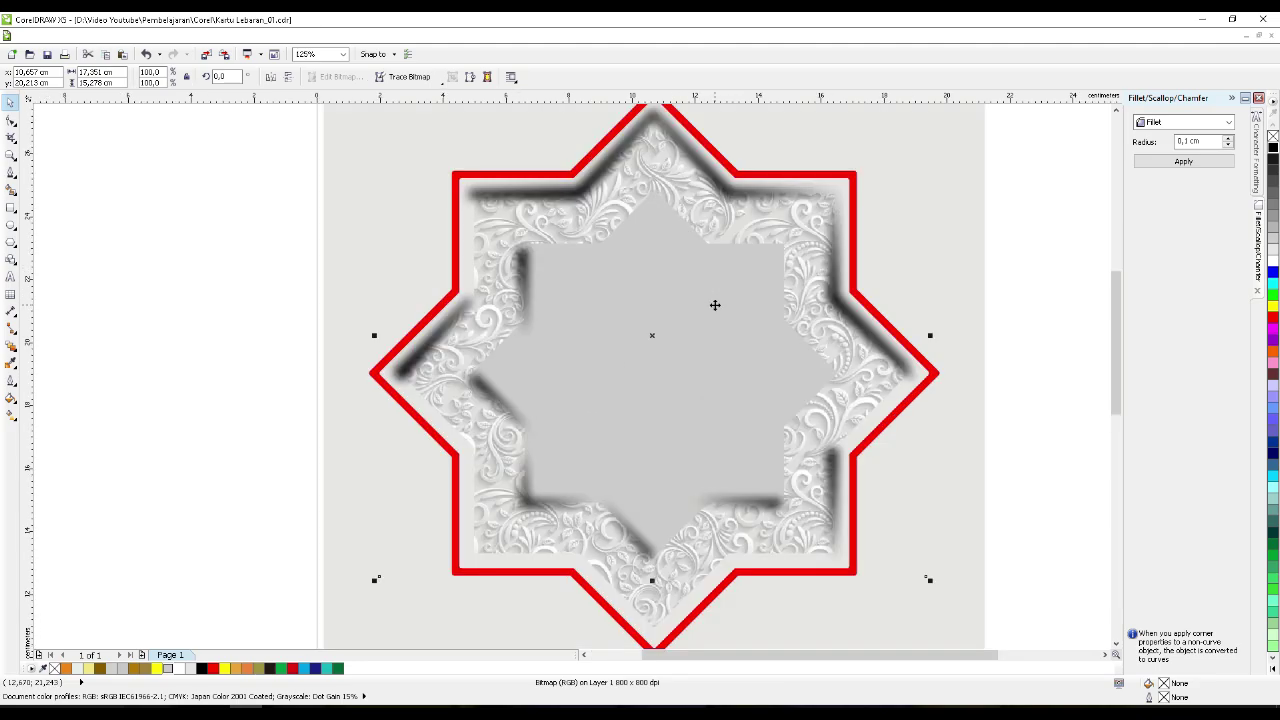
- Send the floral texture bitmap to the back of the page, behind the blurred shadow bitmap
click(826, 280)
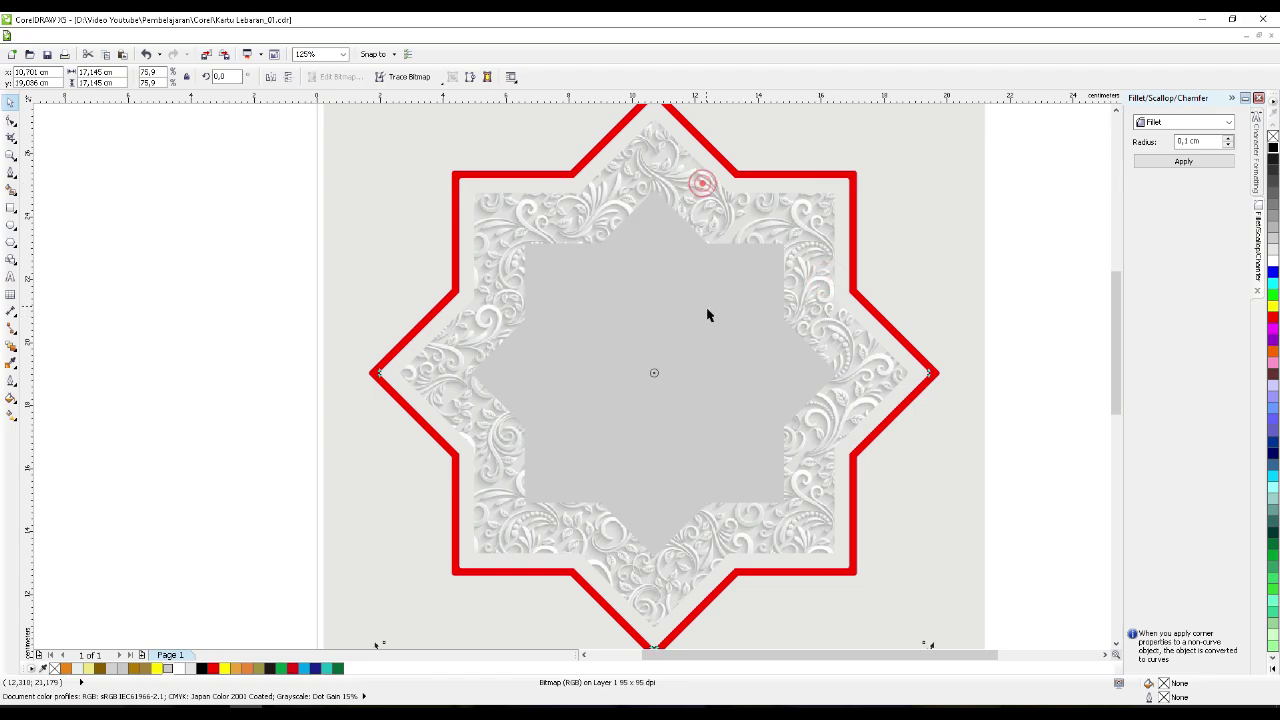
scroll(707, 315, down, 2)
click(557, 280)
click(651, 297)
drag(651, 297, 588, 326)
scroll(633, 315, up, 2)
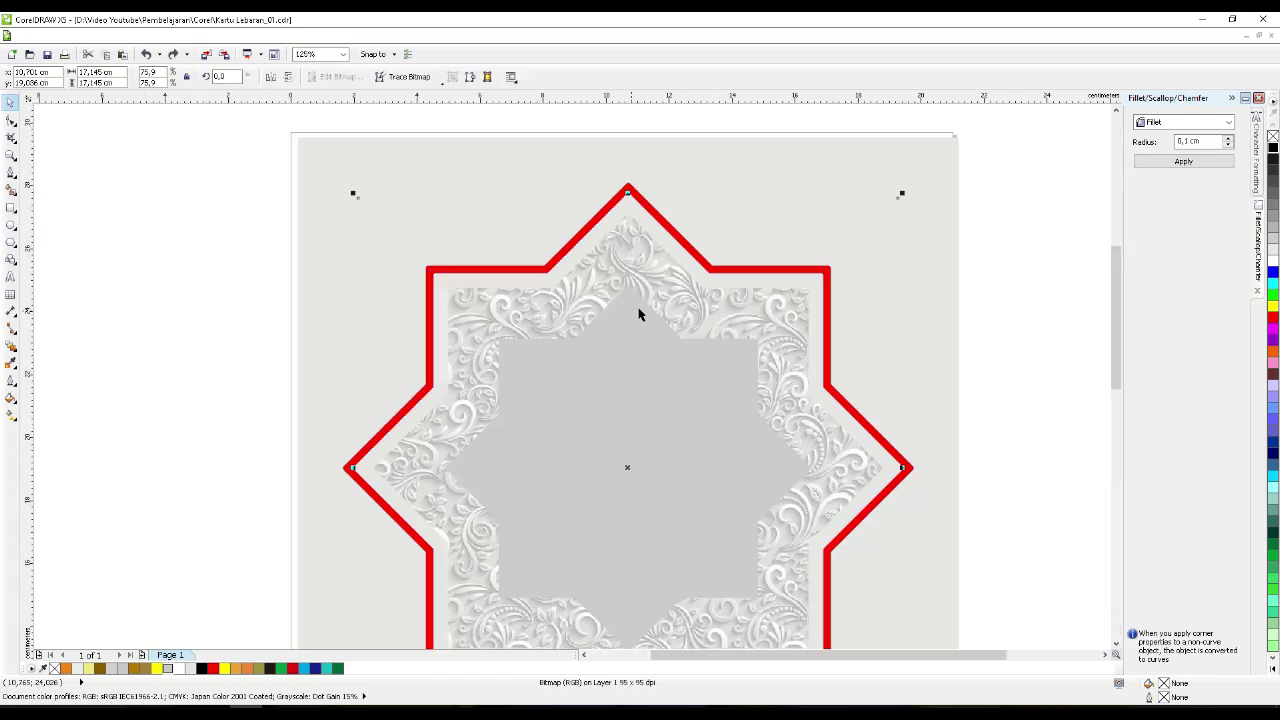
scroll(608, 301, down, 2)
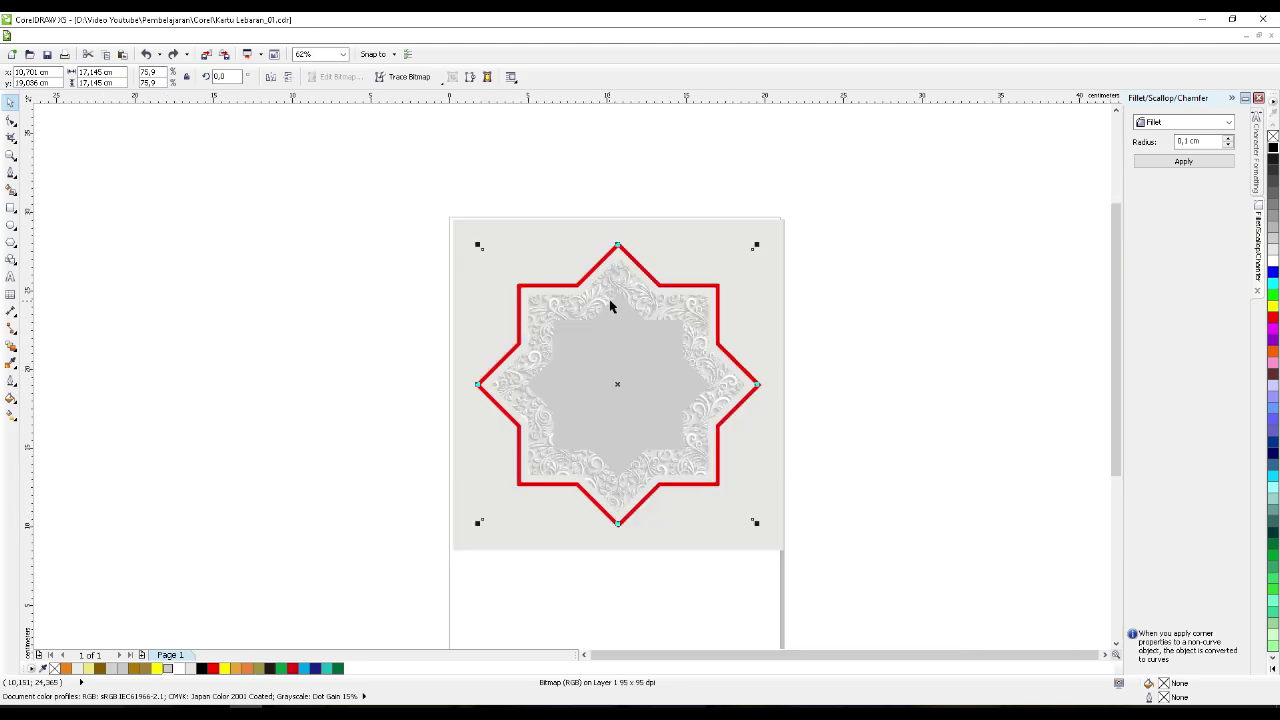
key(ctrl+End)
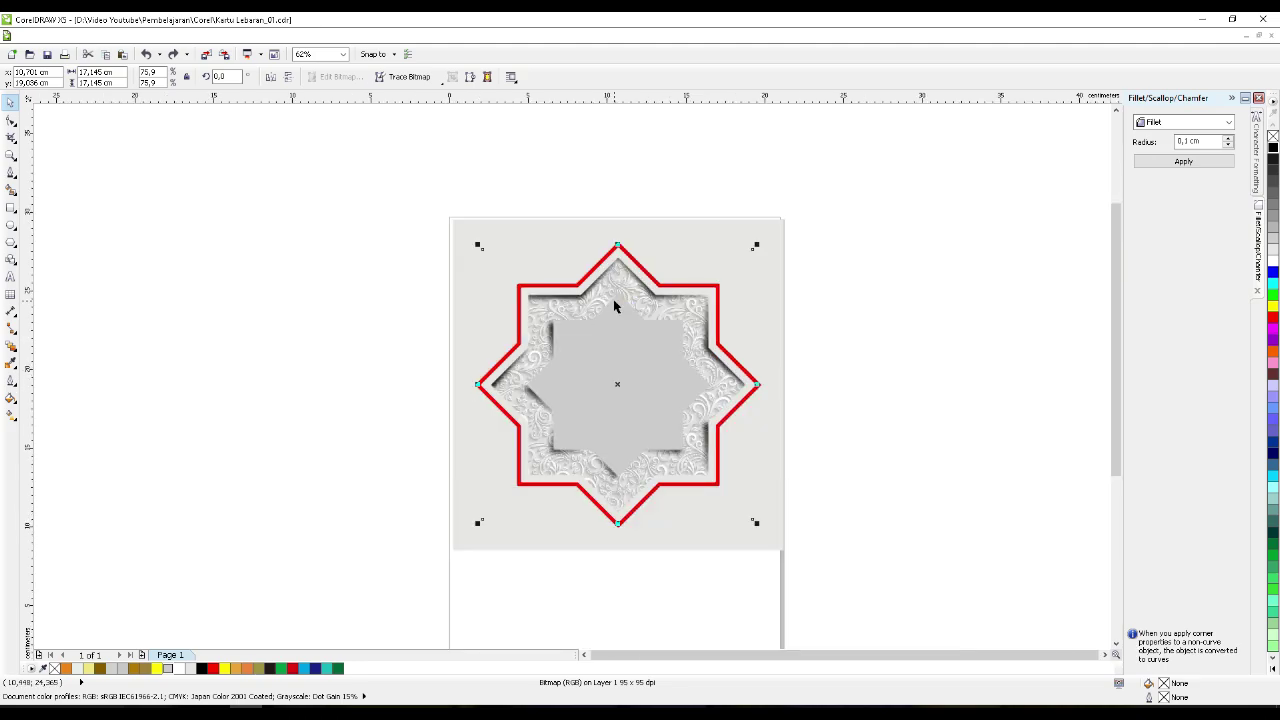
click(898, 404)
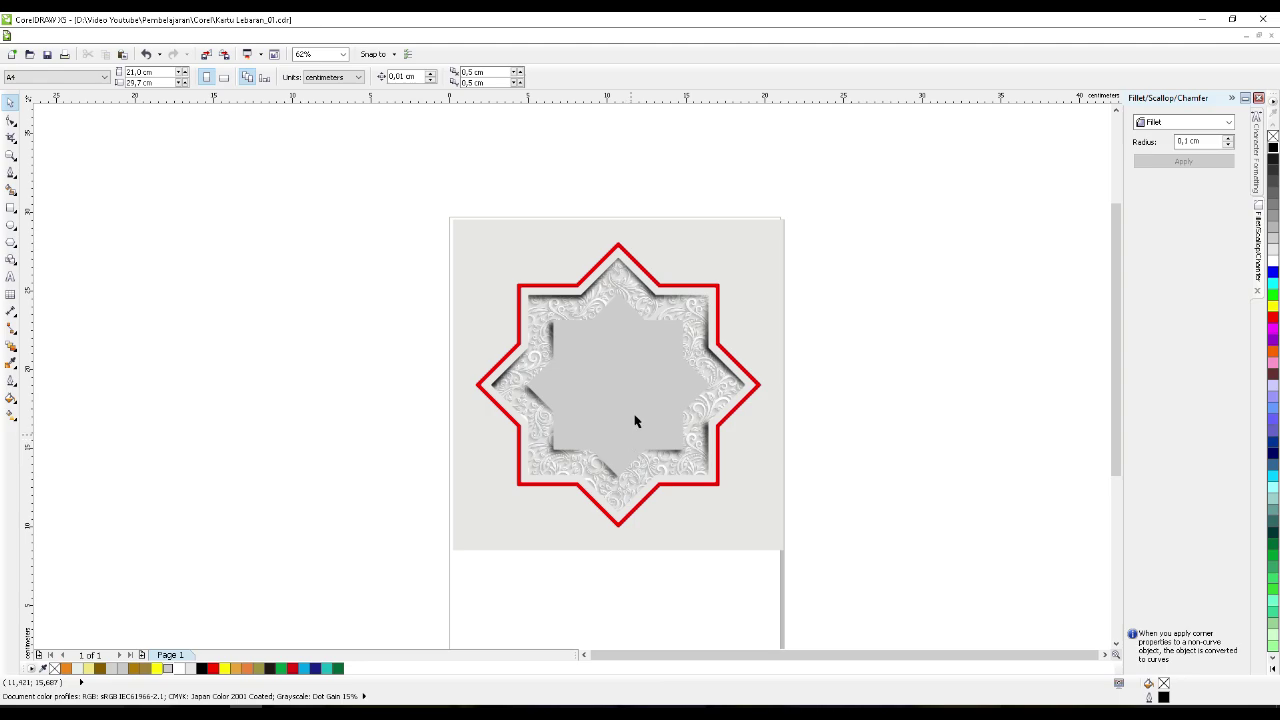
- Set up a custom linear fountain fill at an 86° angle for the red star ring
scroll(636, 420, up, 2)
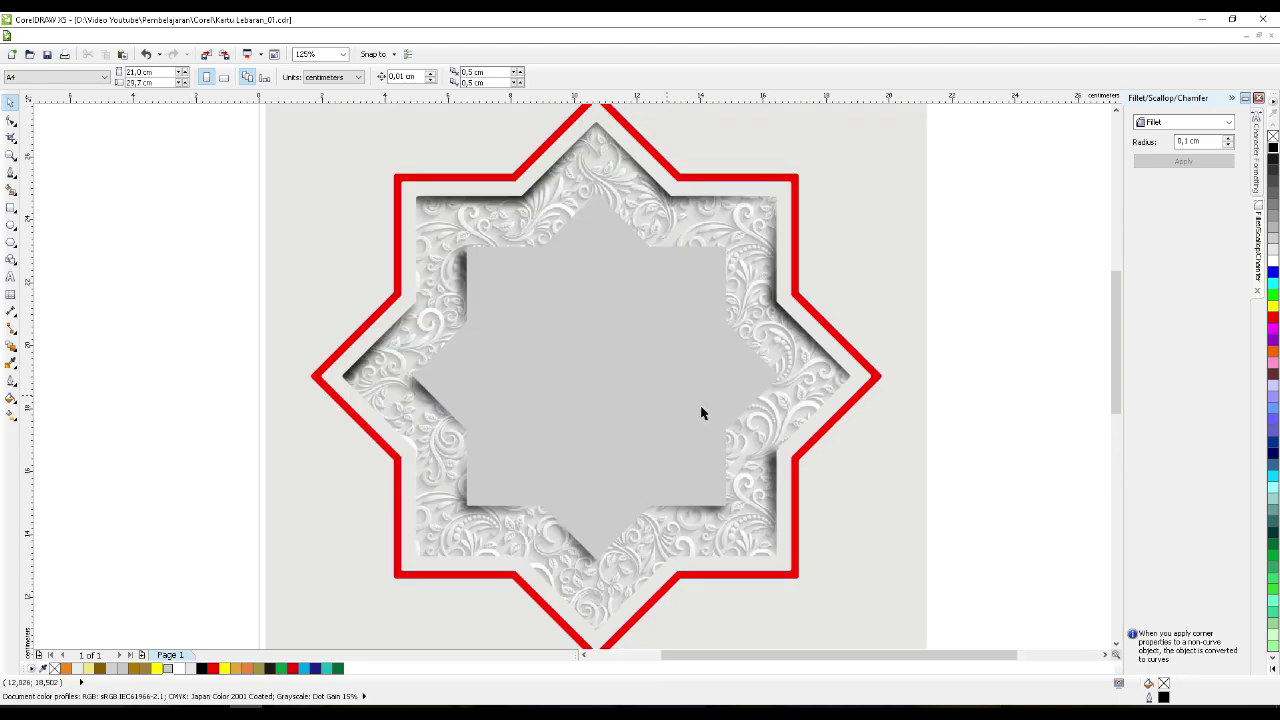
scroll(783, 470, down, 2)
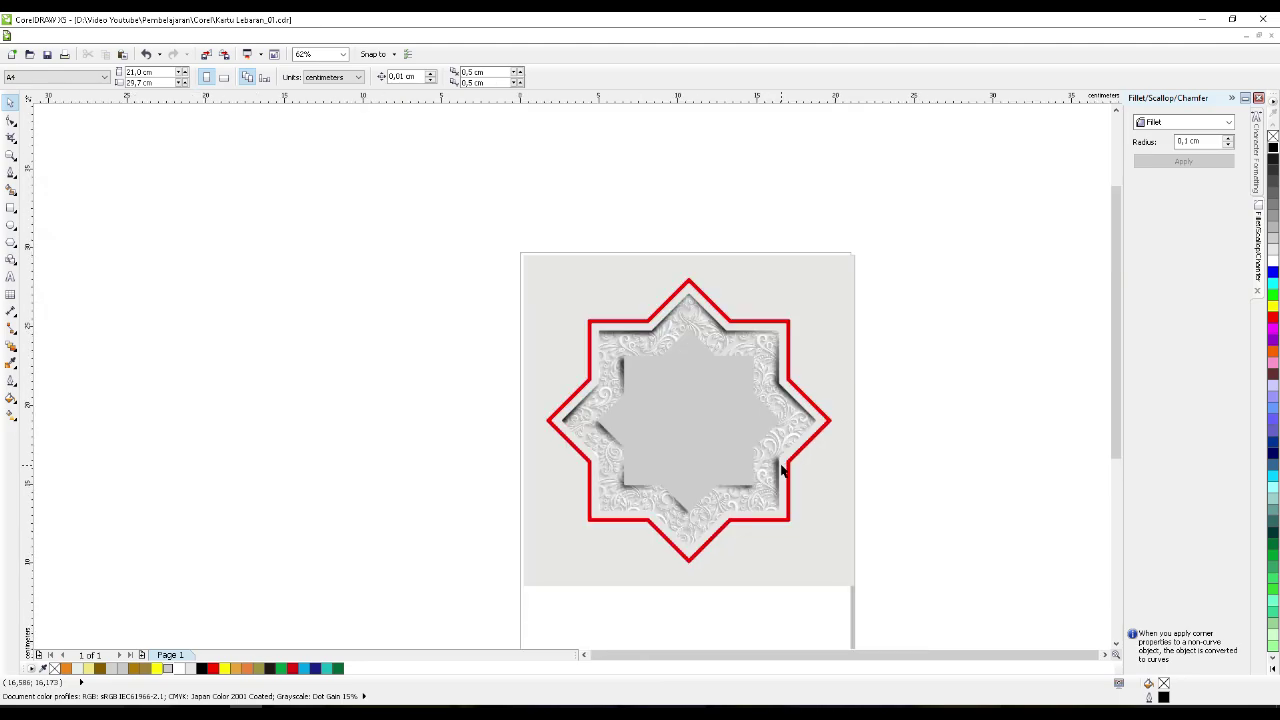
scroll(783, 470, up, 2)
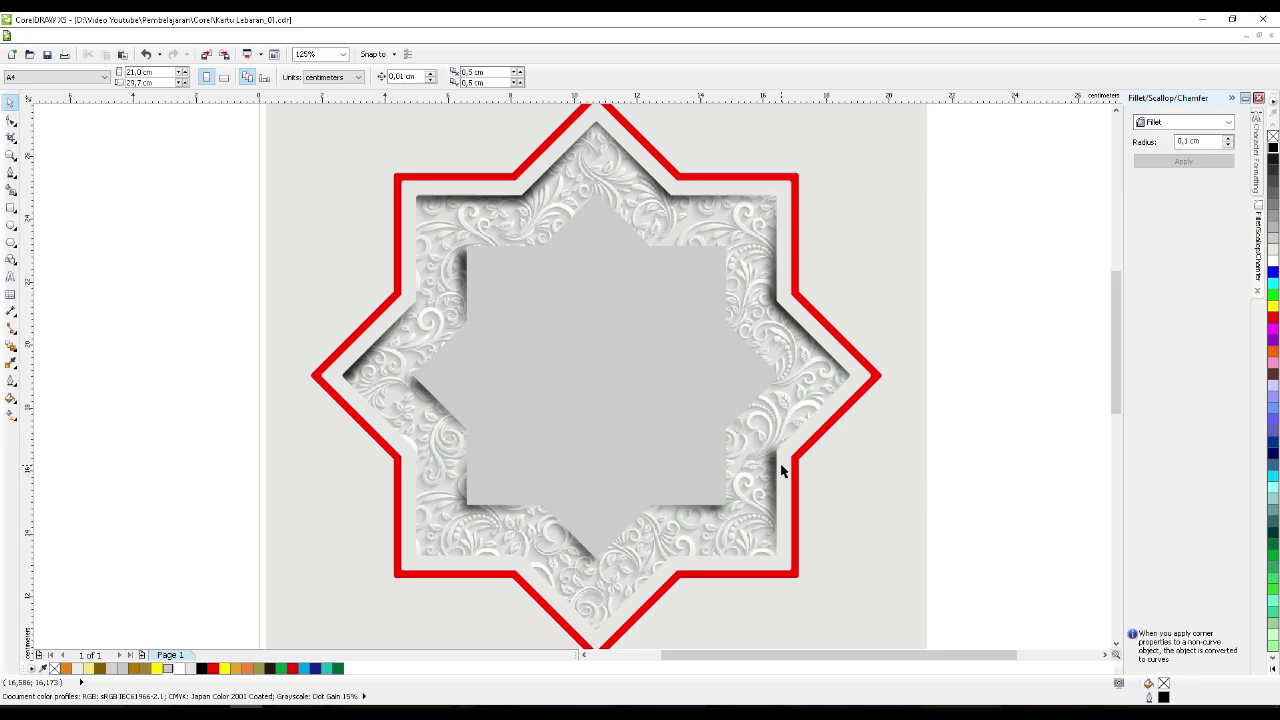
click(324, 394)
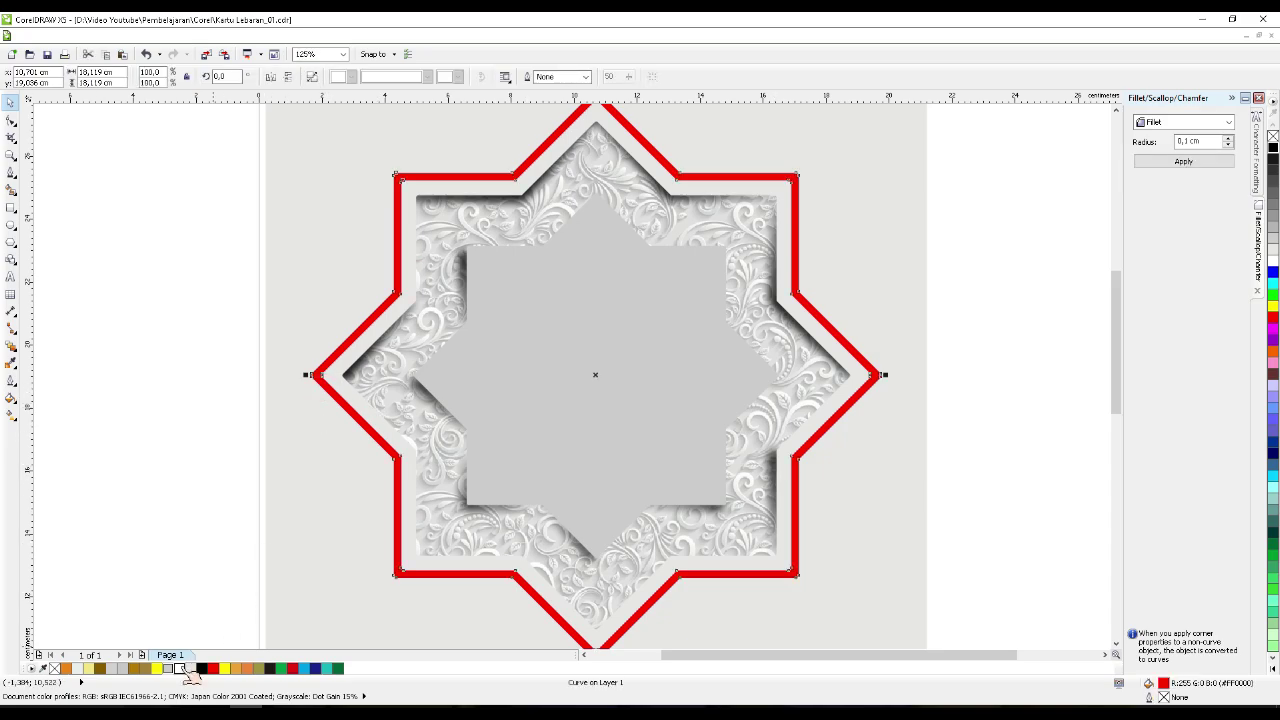
click(11, 397)
click(77, 414)
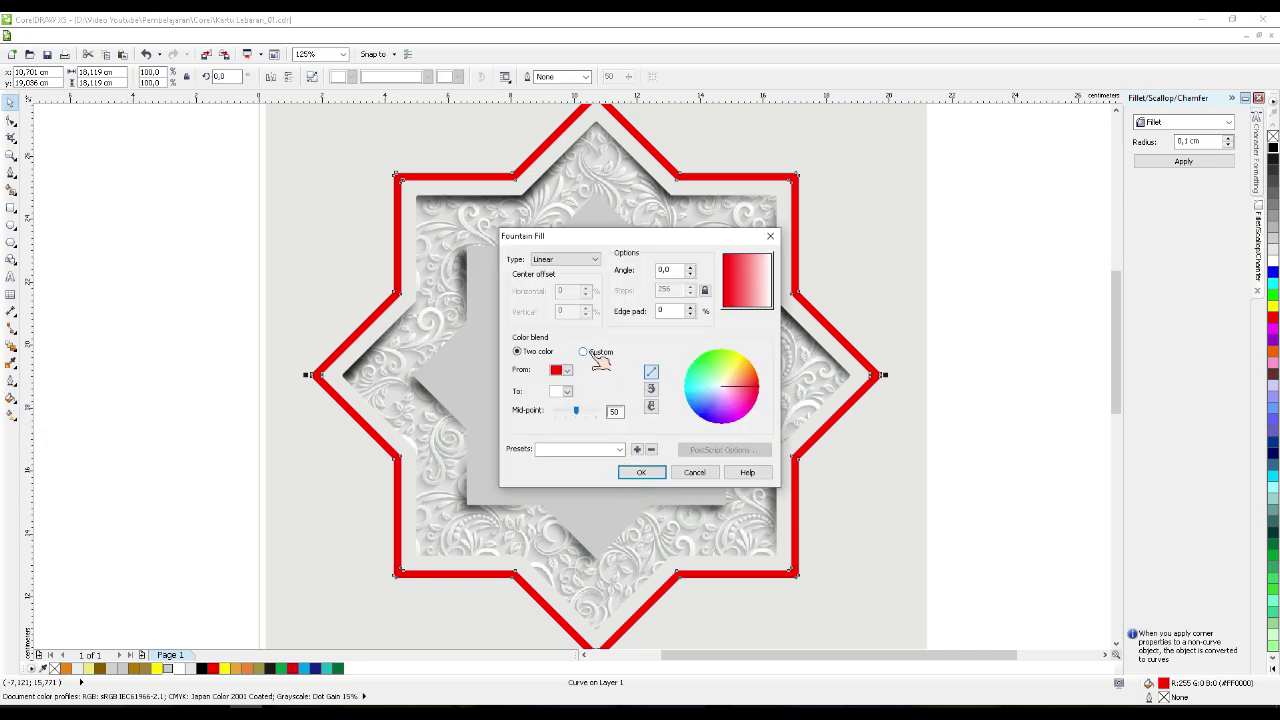
click(584, 352)
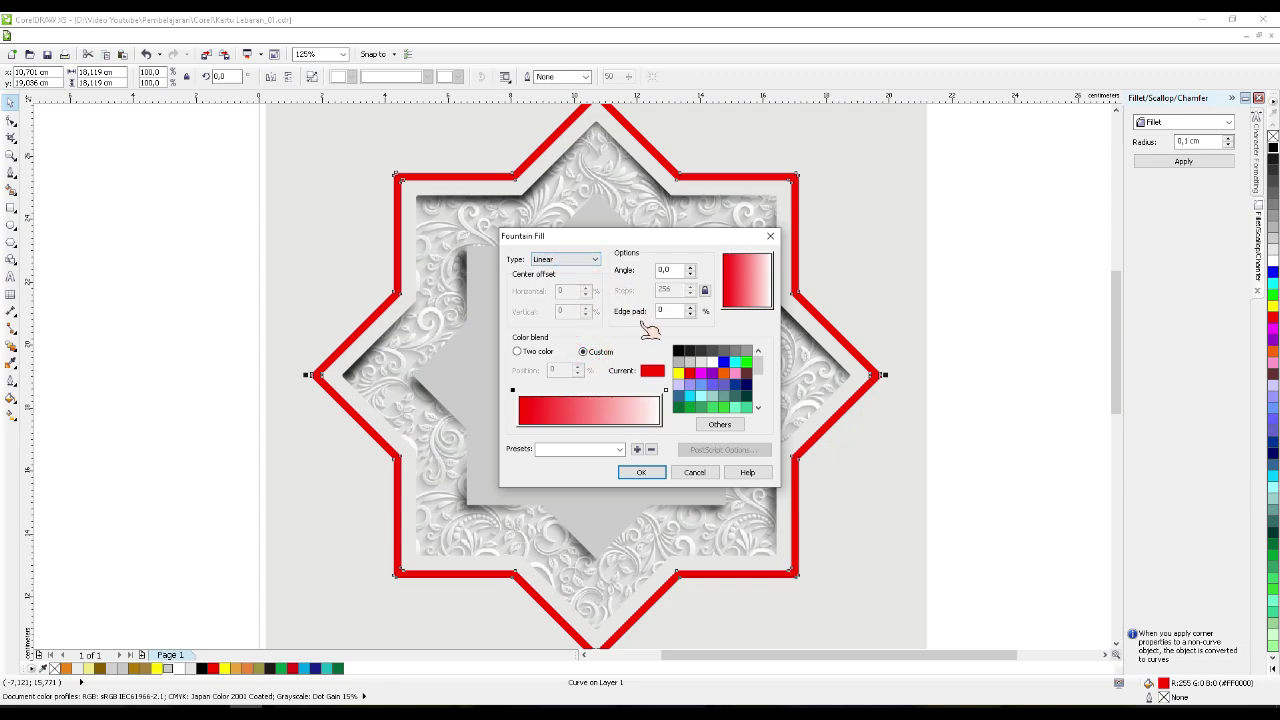
drag(749, 290, 748, 268)
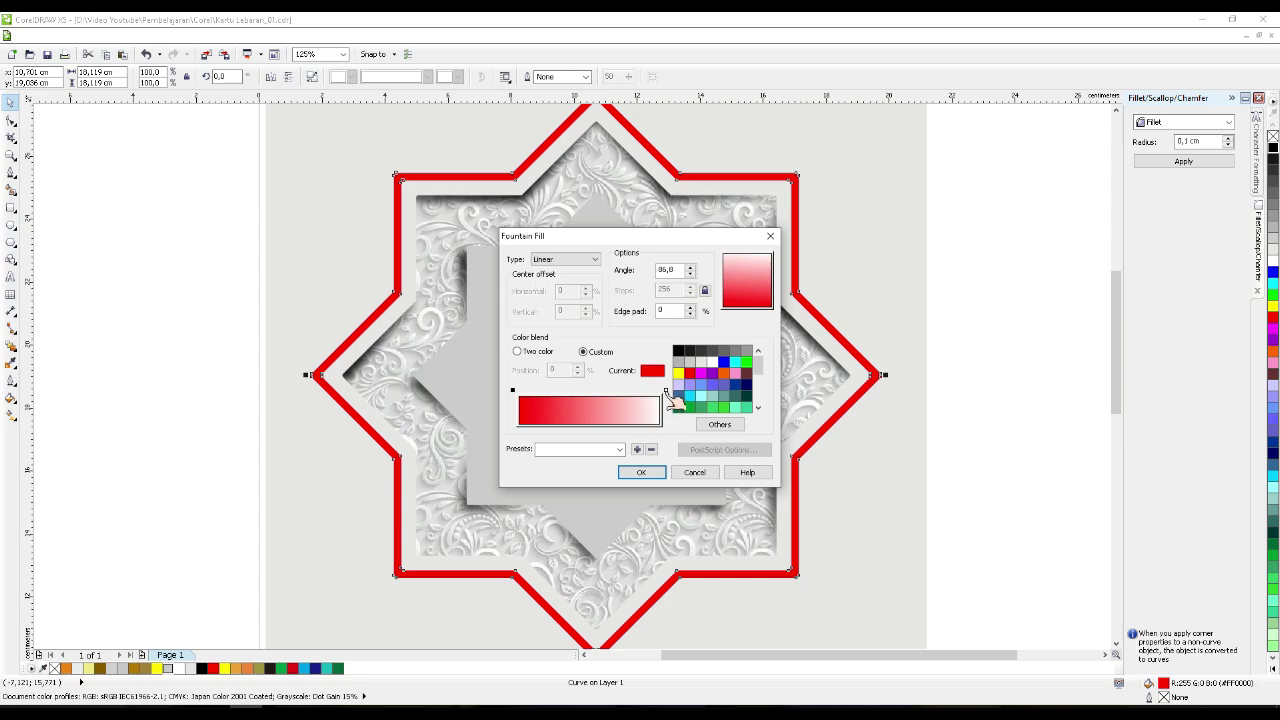
- Set the end colour of the ring's gradient to Autumn Orange (C0 M60 Y80 K0), sampled from the document palette
click(667, 391)
click(720, 424)
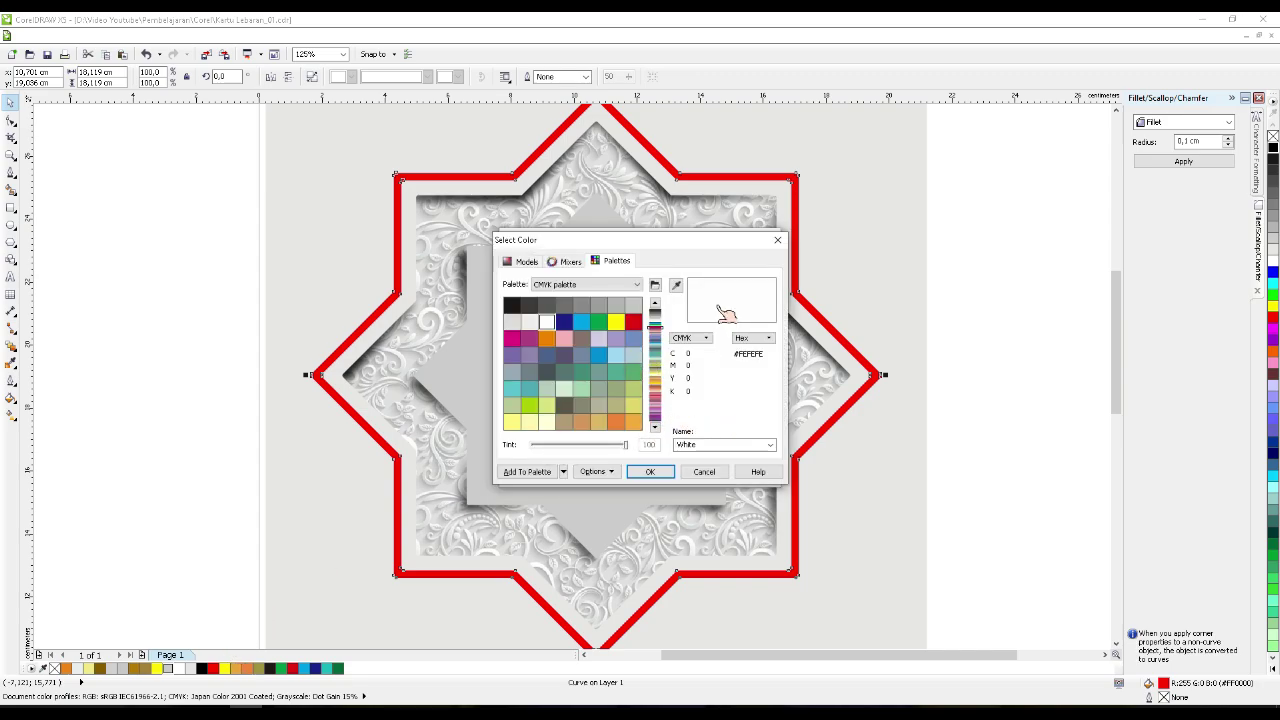
click(676, 285)
click(524, 260)
click(252, 667)
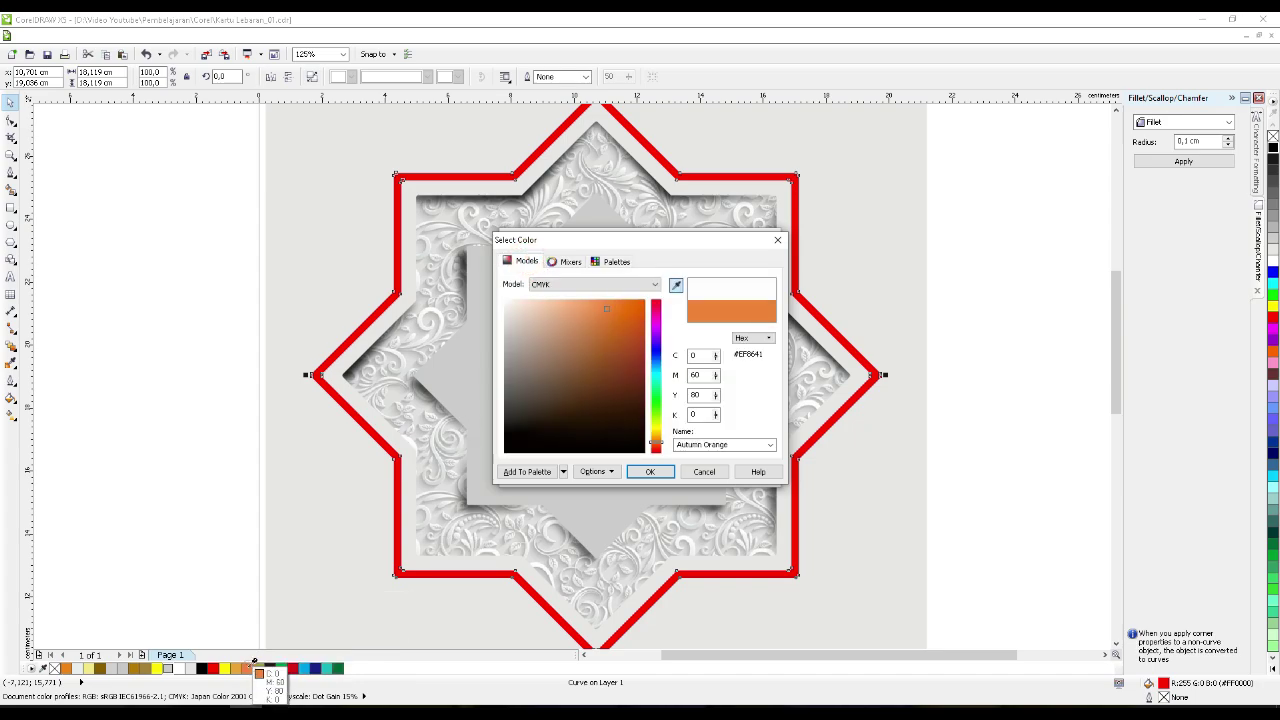
click(650, 471)
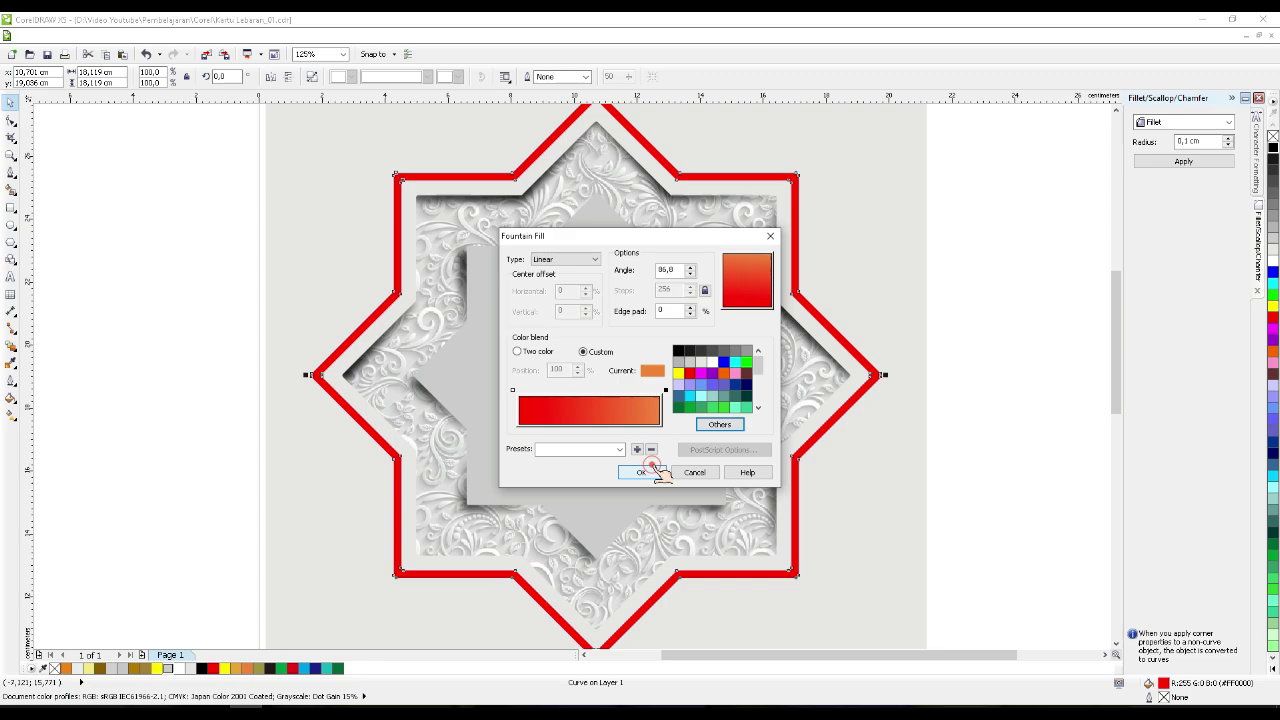
- Set the start colour of the ring's gradient to the golden orange #EAA43A, sampled from the document palette
click(513, 391)
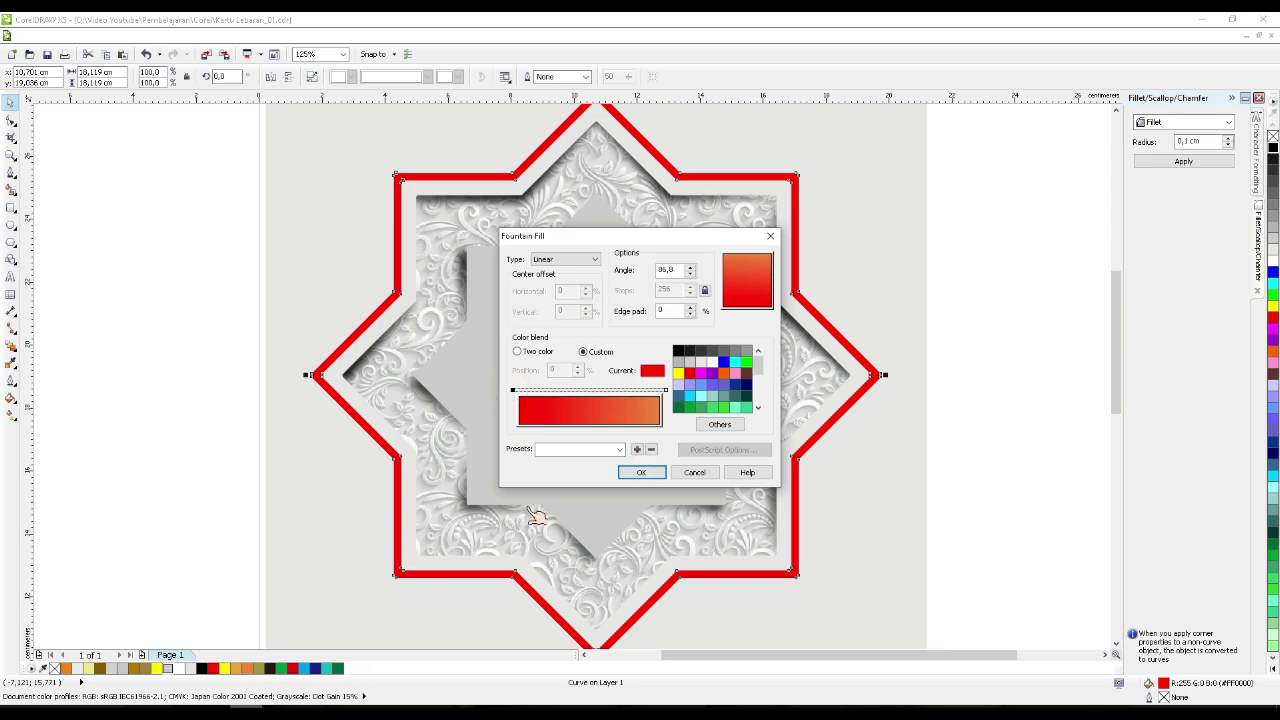
click(718, 424)
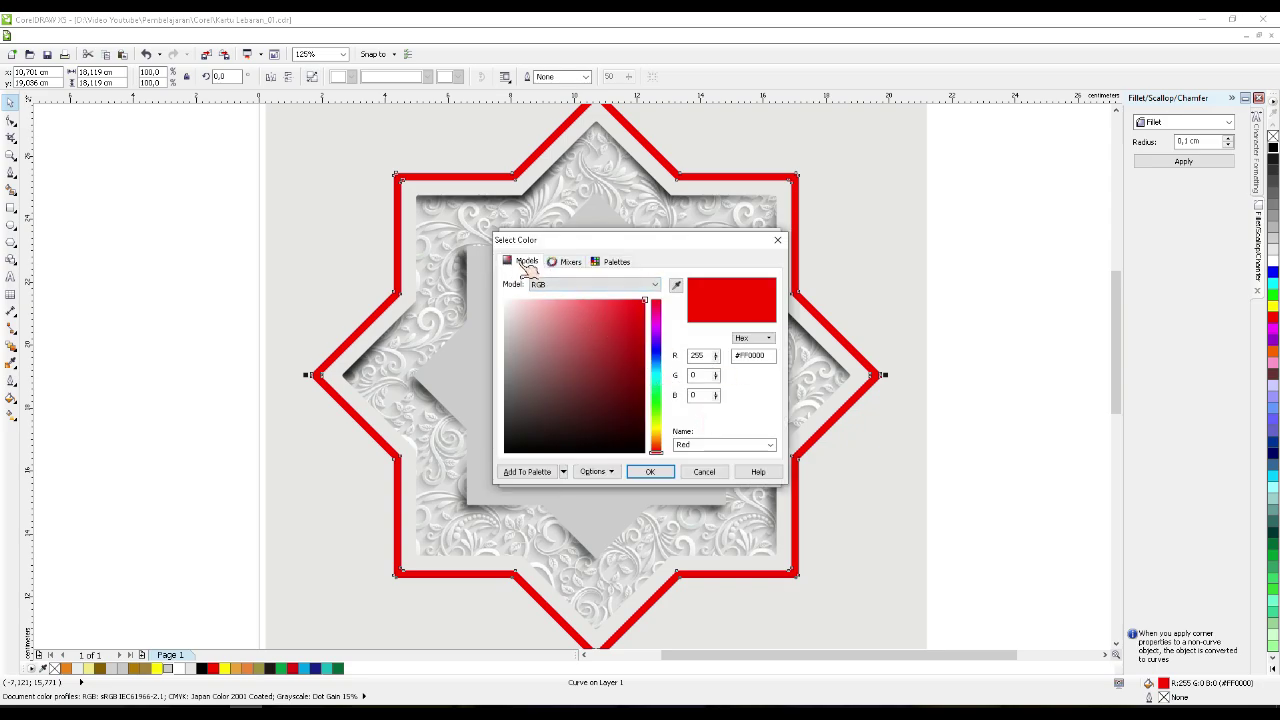
click(676, 287)
click(241, 661)
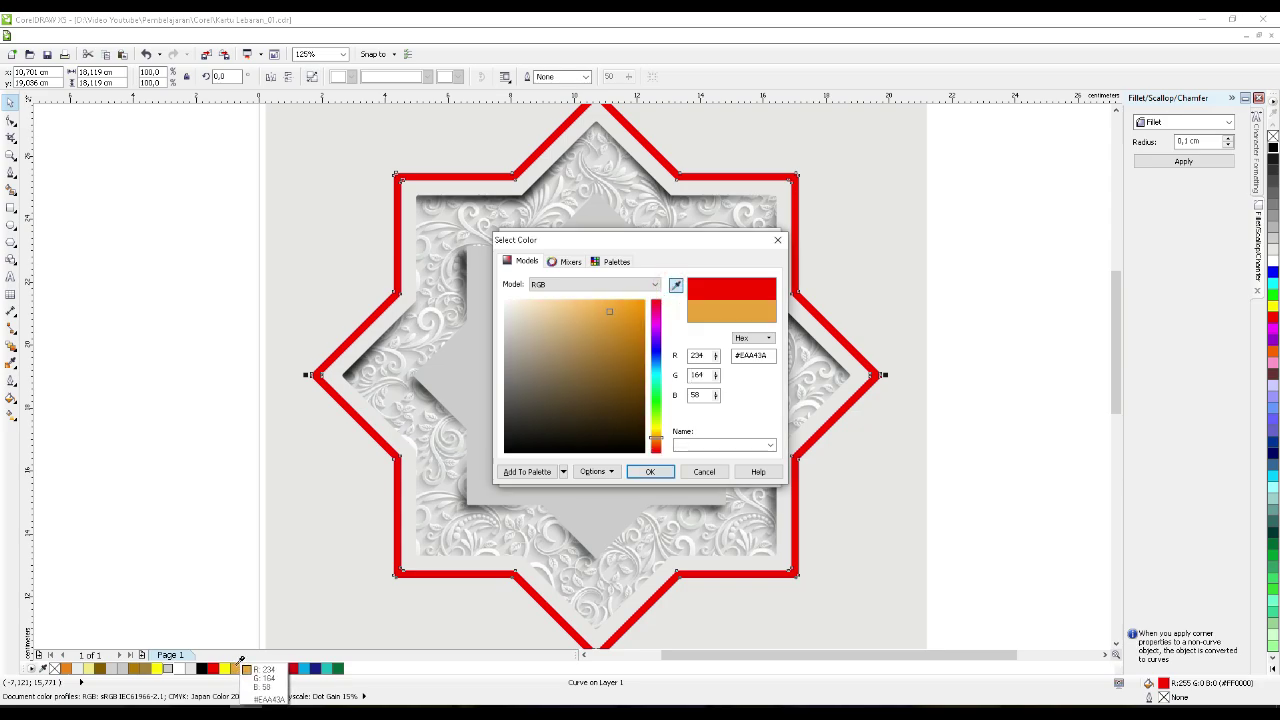
click(660, 471)
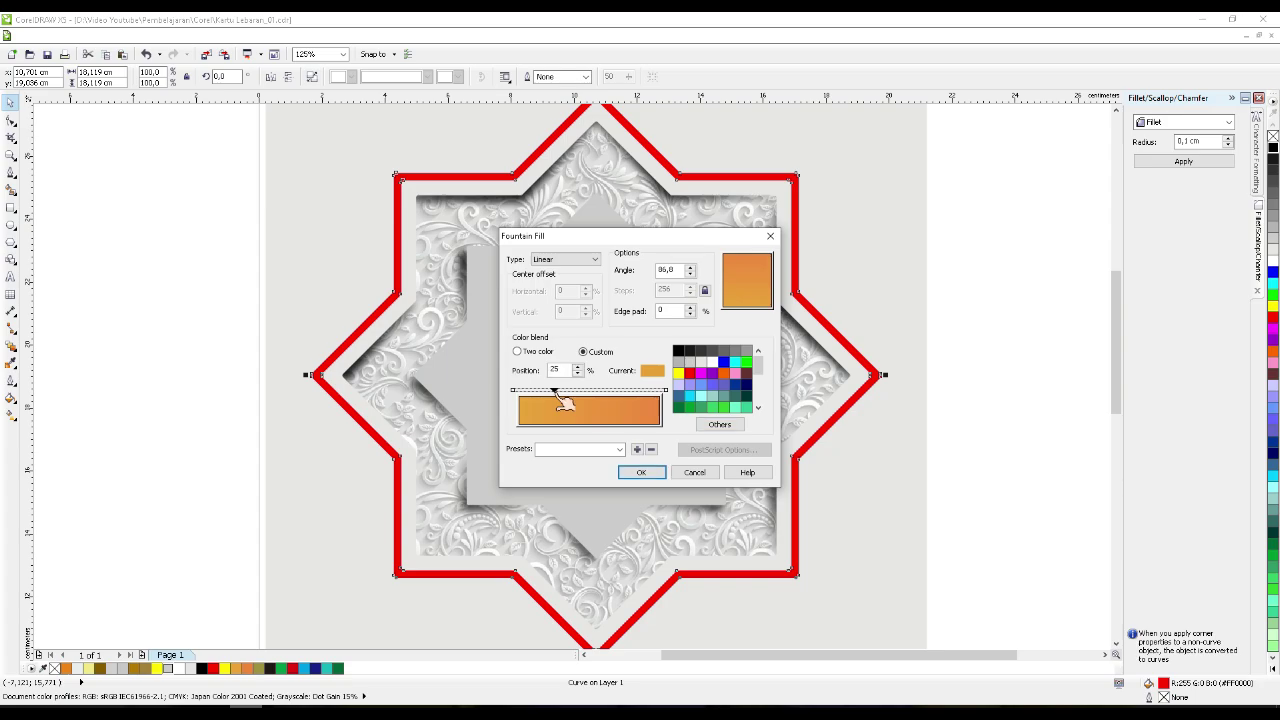
- Add a colour stop at 25% of the ring's gradient and make it a darker orange-brown
double_click(554, 390)
click(724, 424)
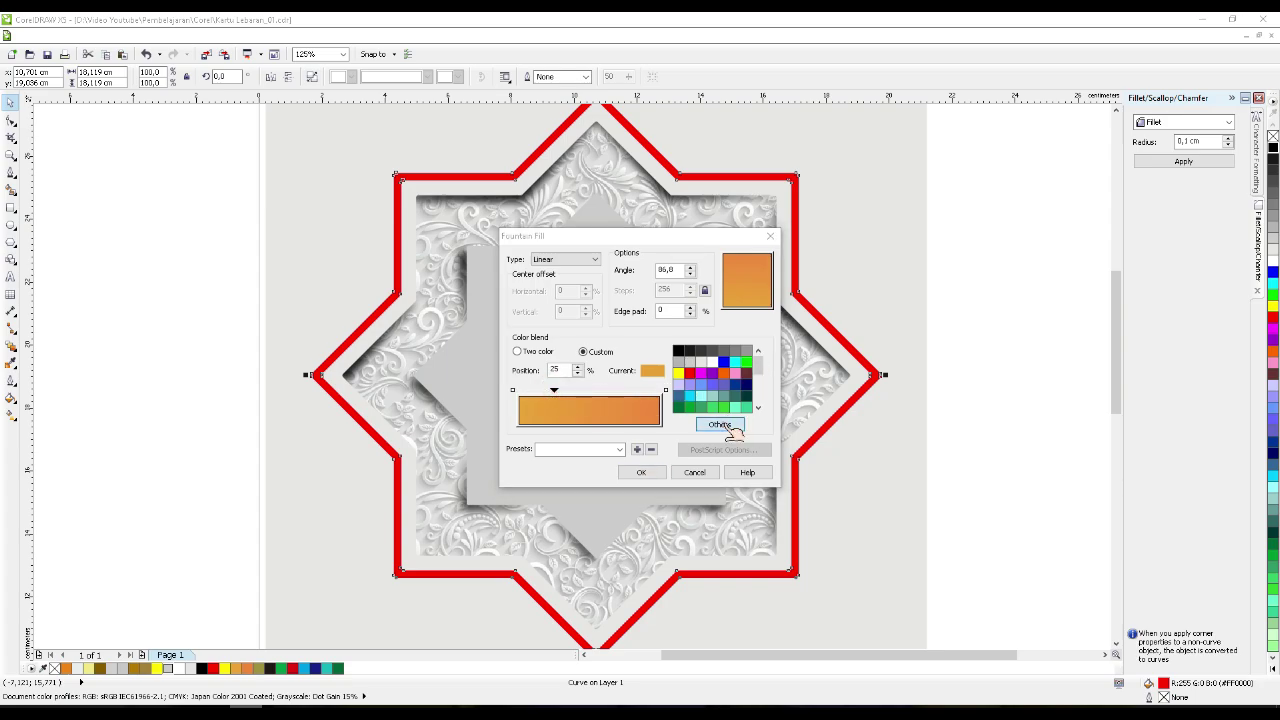
drag(609, 313, 623, 334)
click(660, 476)
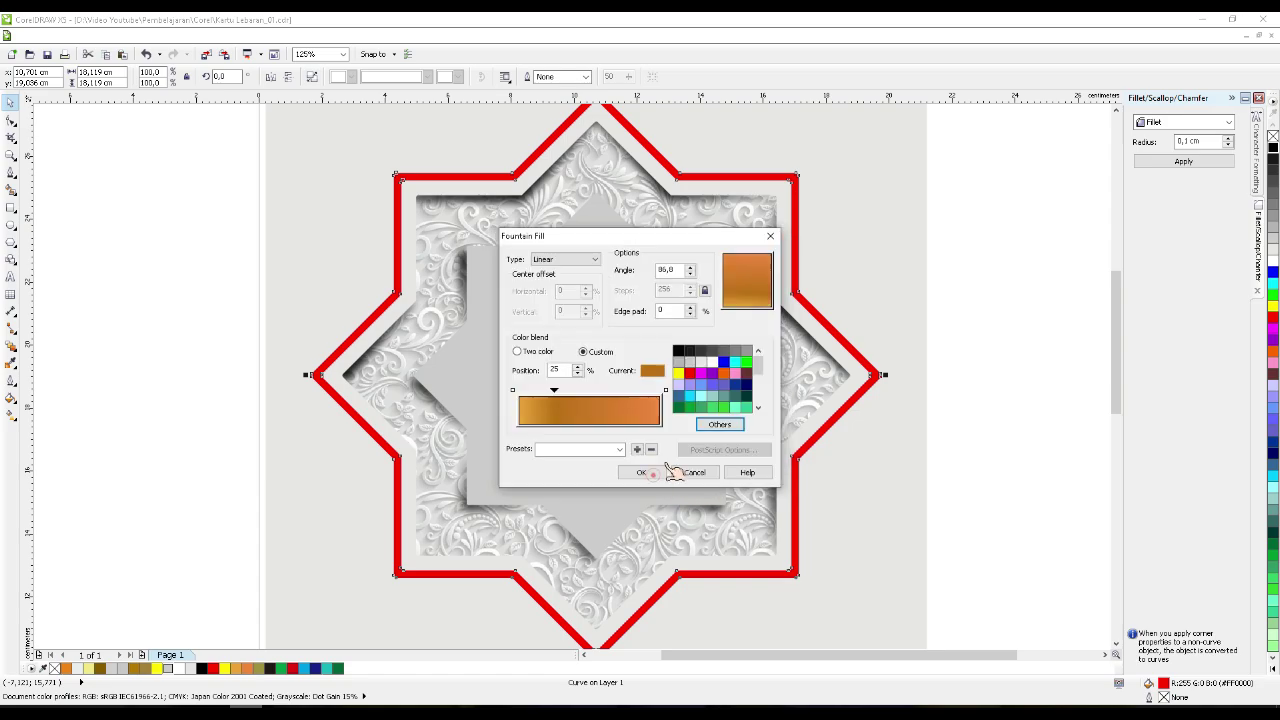
- Add a colour stop at 78% of the ring's gradient and make it bright yellow #F7FA41
double_click(630, 393)
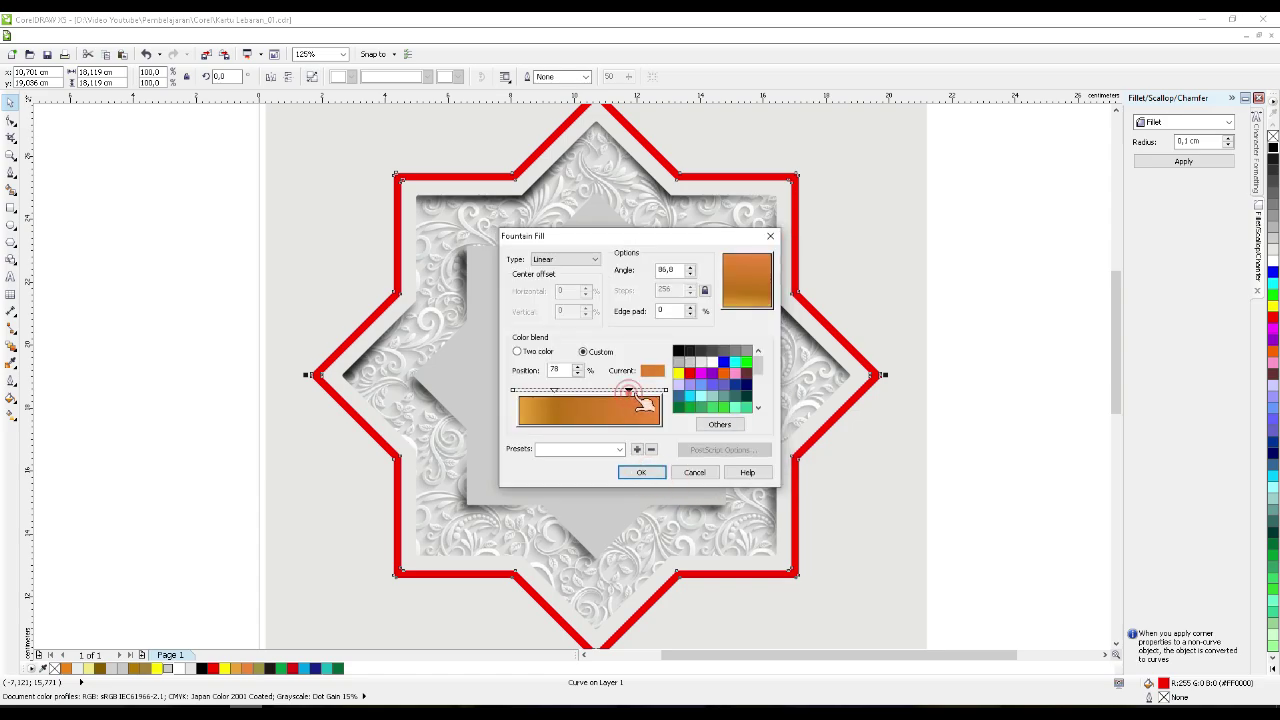
click(716, 425)
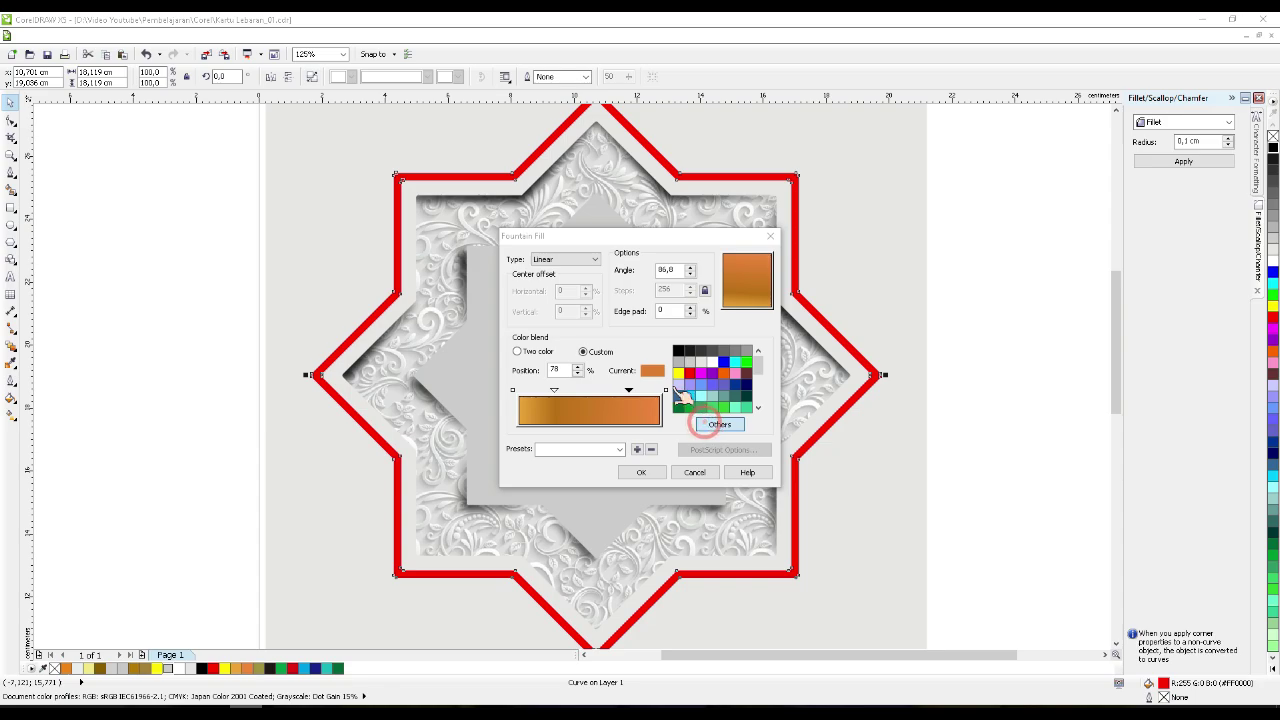
mouse_move(630, 333)
mouse_down()
mouse_move(600, 338)
mouse_move(606, 314)
mouse_move(604, 347)
mouse_up()
drag(660, 432, 660, 429)
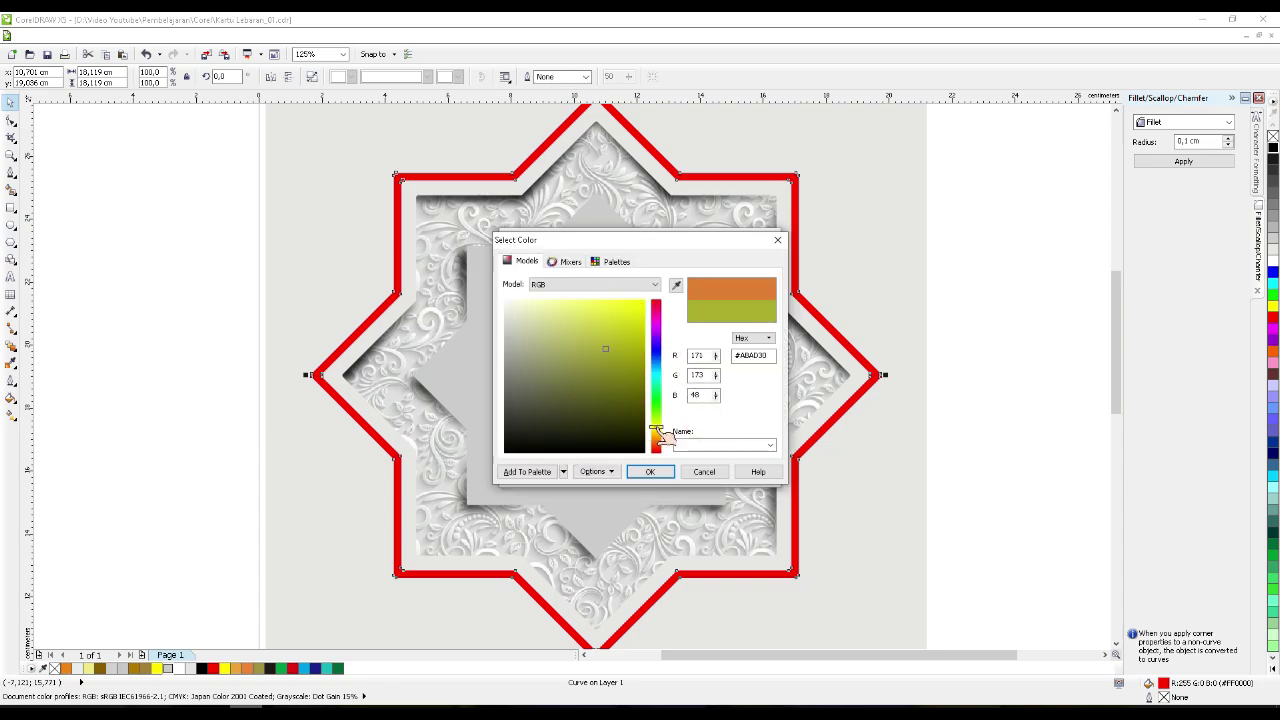
drag(600, 312, 586, 294)
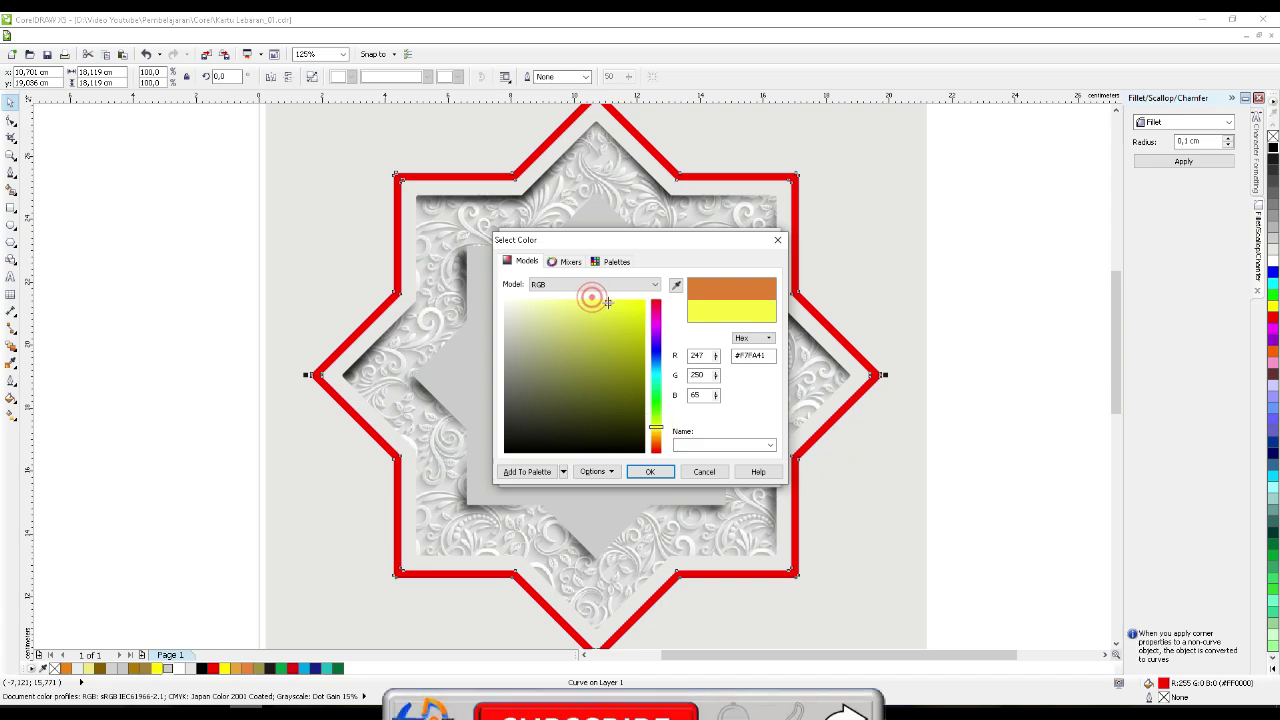
click(650, 471)
- Add a colour stop at 51% of the ring's gradient, make it dark olive gold and apply the fill to the ring
double_click(592, 390)
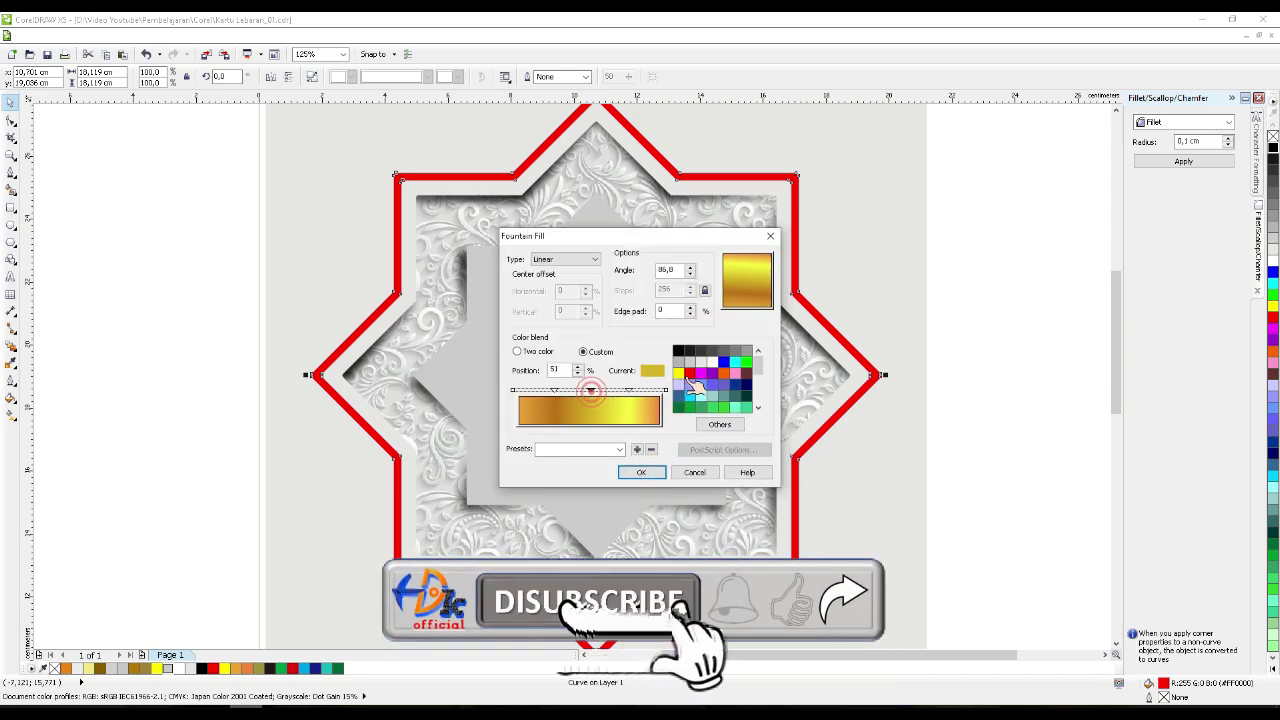
click(716, 424)
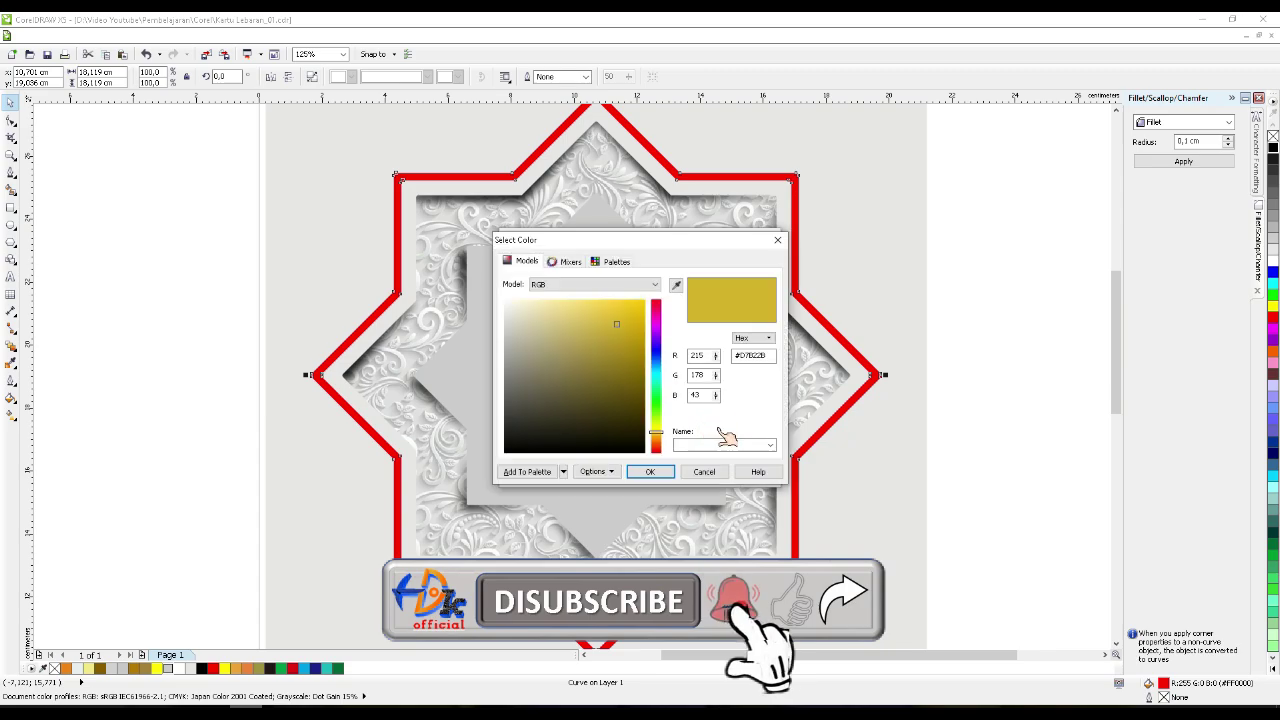
click(626, 358)
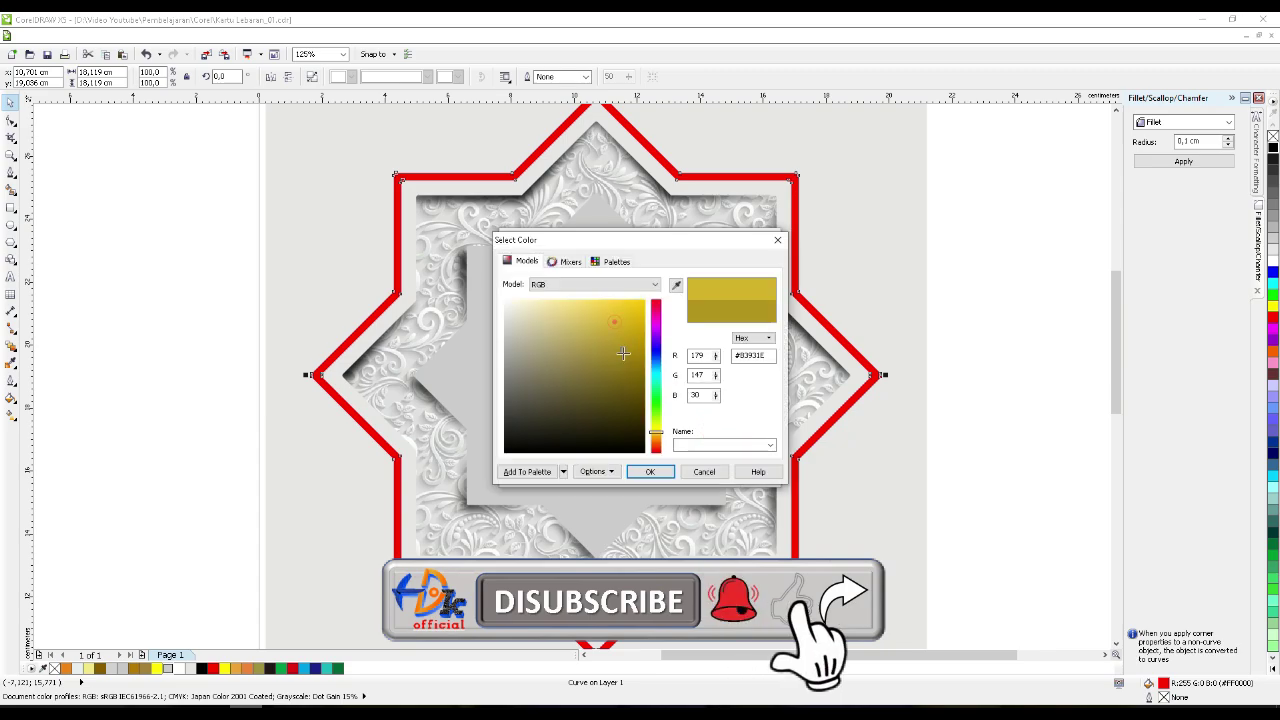
click(651, 471)
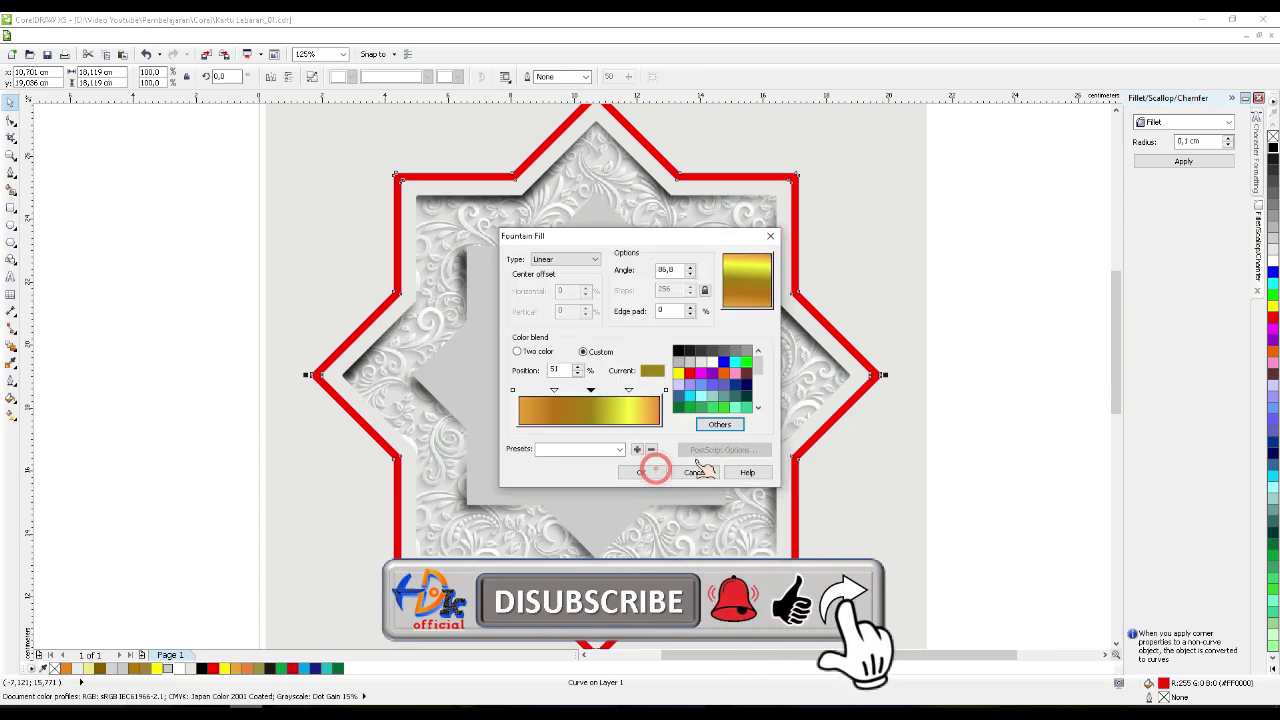
click(650, 473)
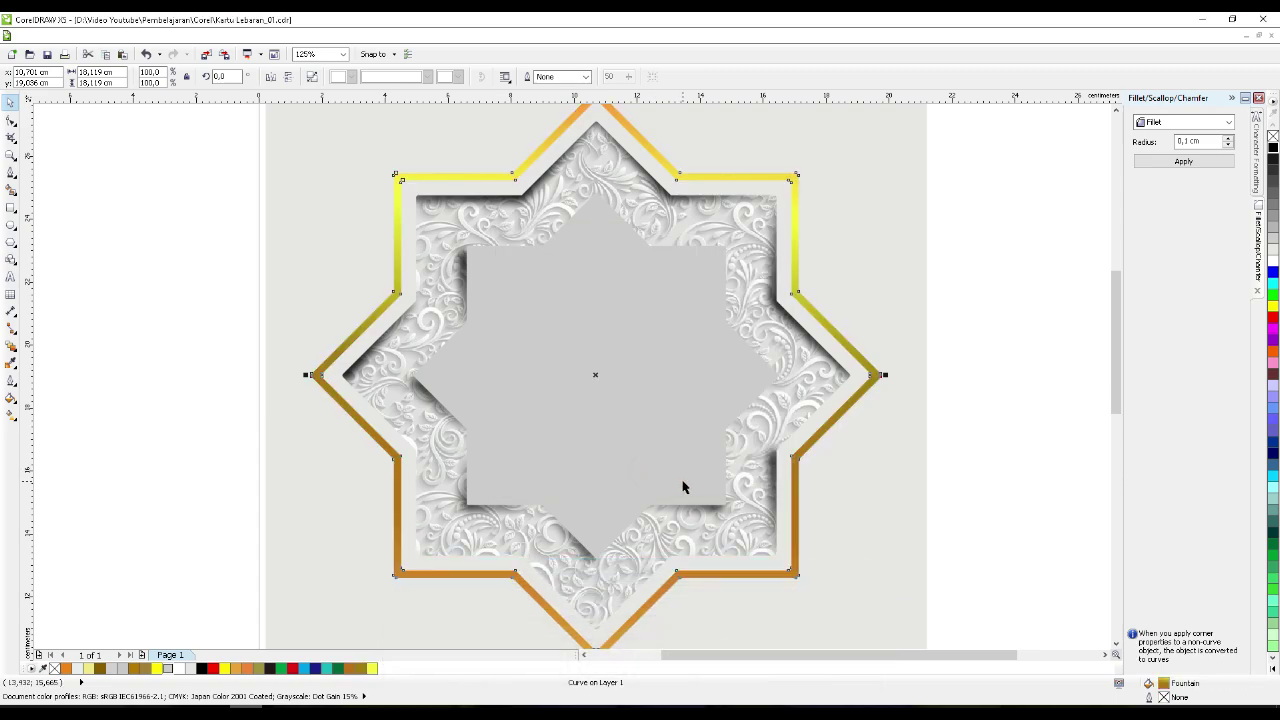
scroll(684, 483, down, 1)
click(427, 406)
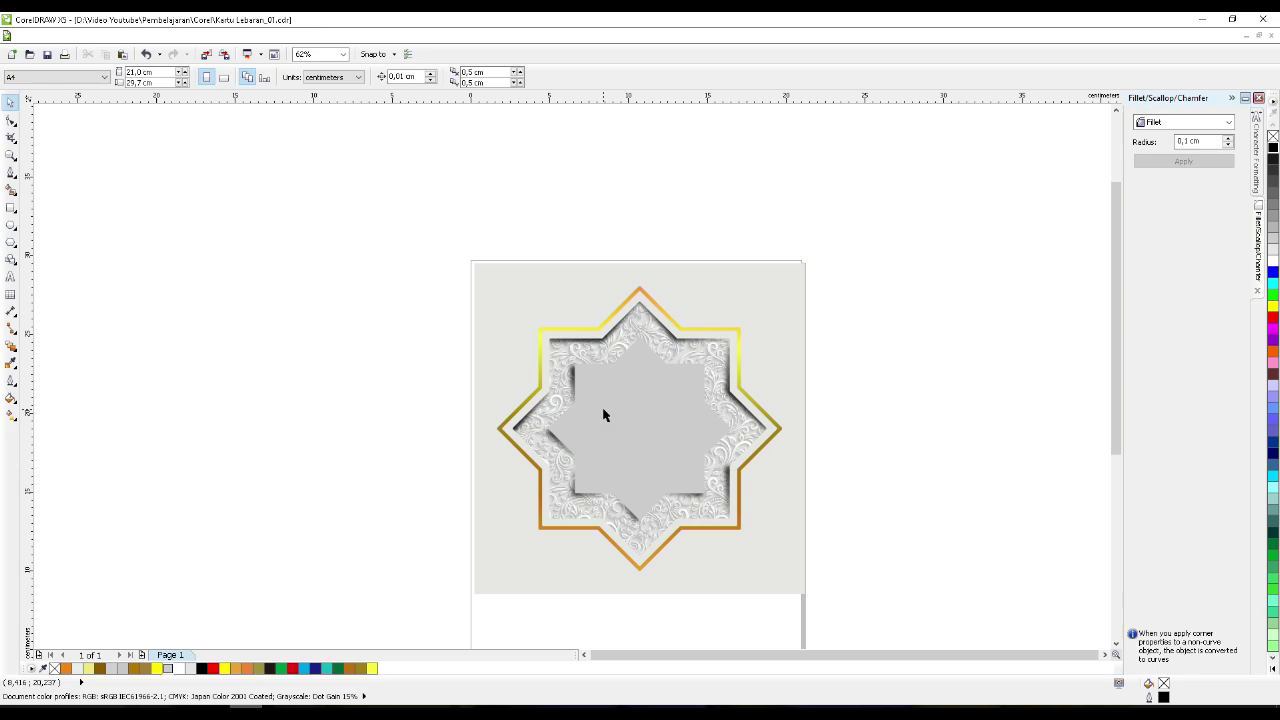
- Add the words "Selamat", "Hari", "Raya", "Idul" and "Fitri" as five separate artistic texts, stacked in the empty area beside the page
click(12, 276)
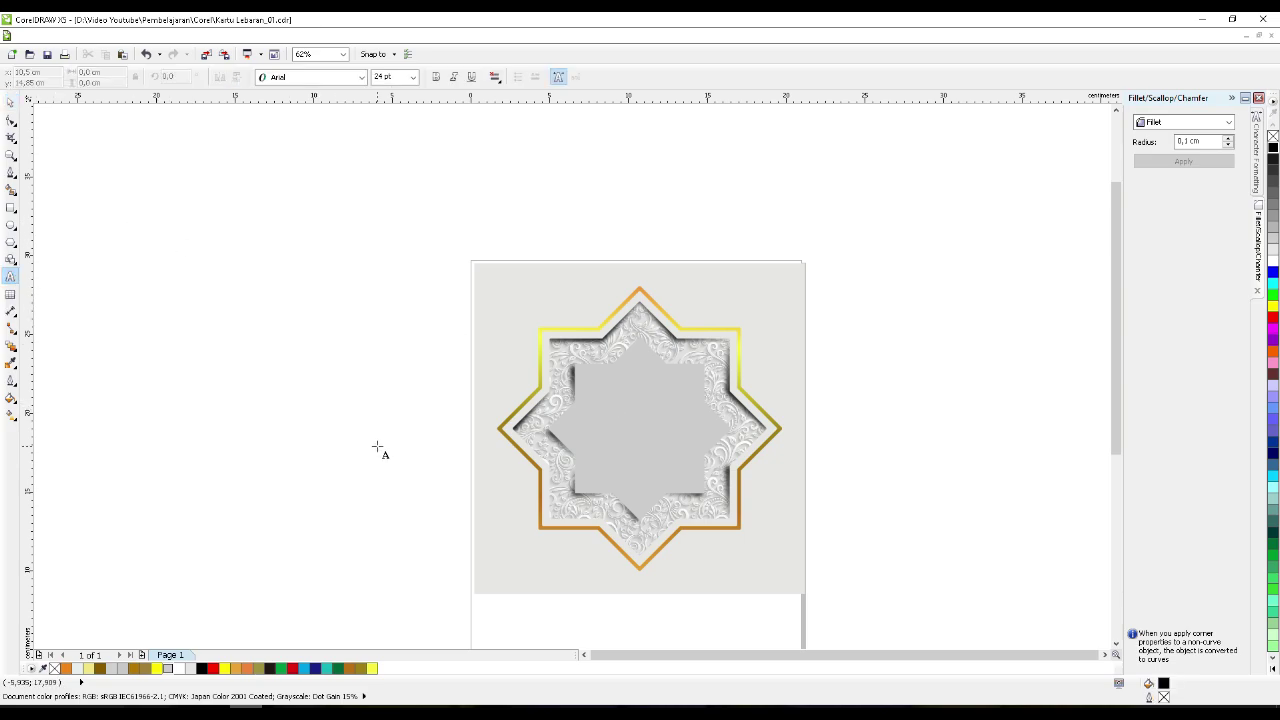
click(377, 445)
text(Selamat)
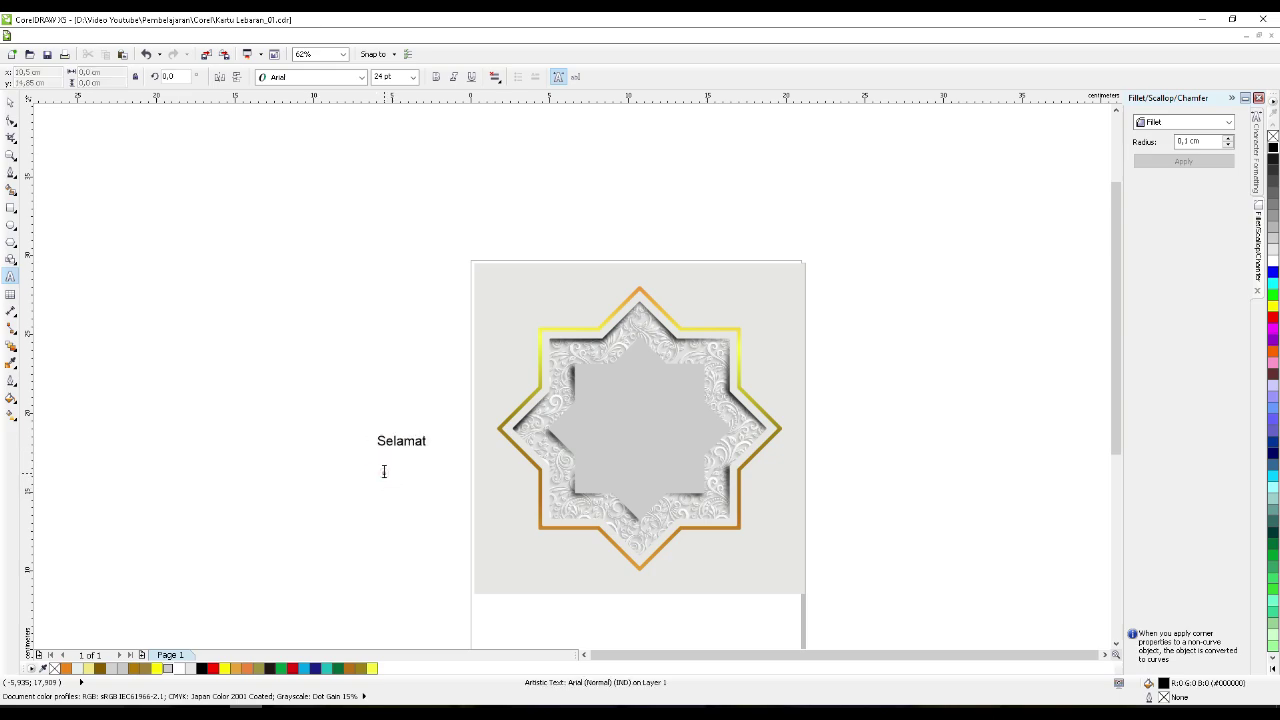
click(384, 472)
text(Hari)
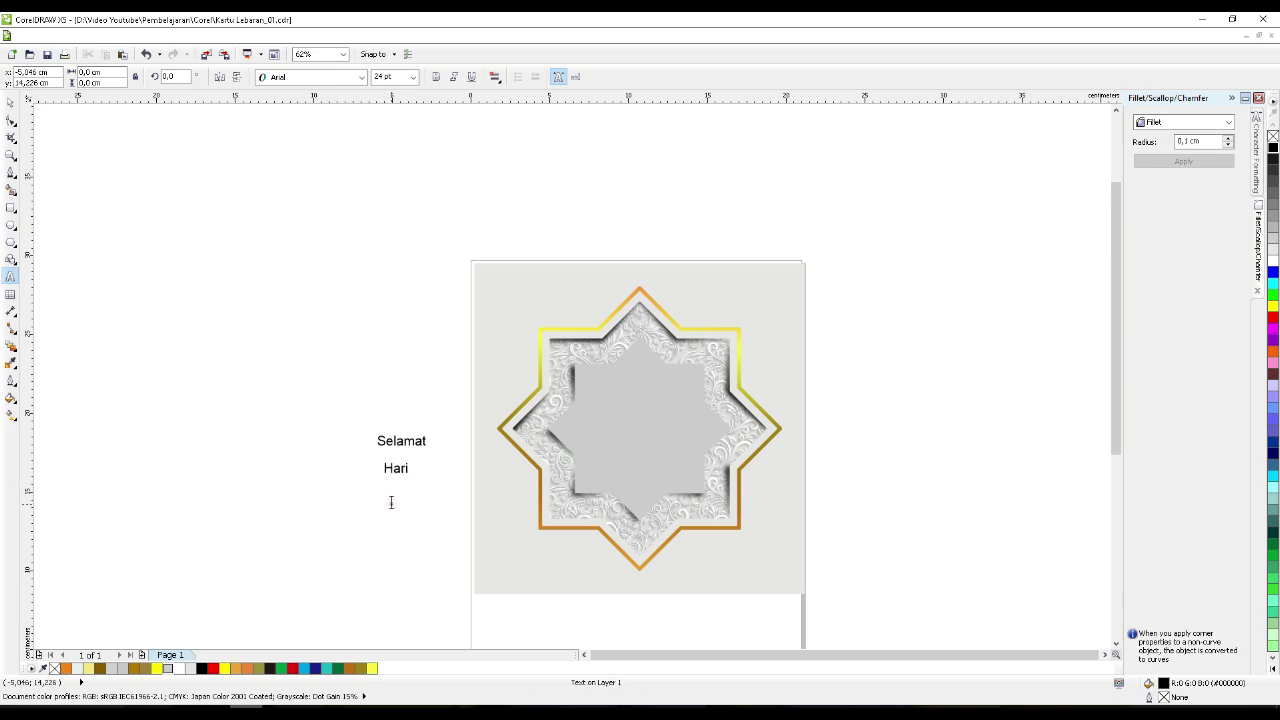
click(391, 503)
text(Raya)
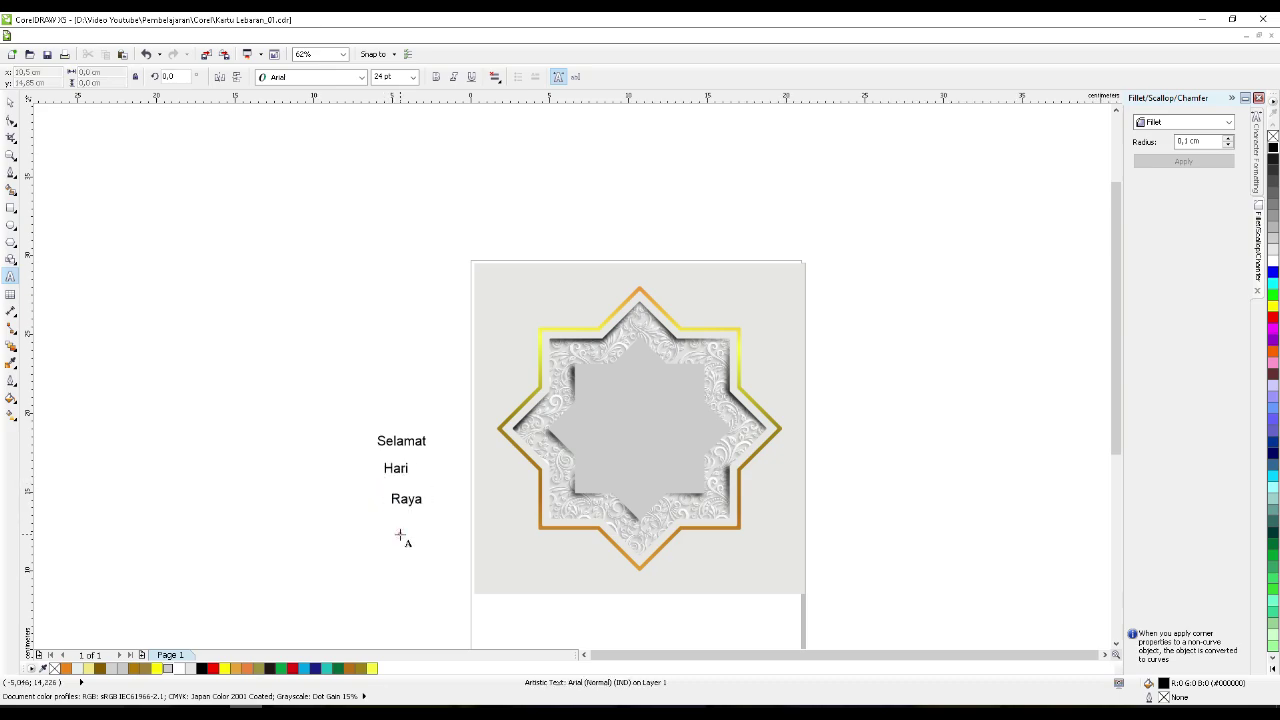
click(400, 534)
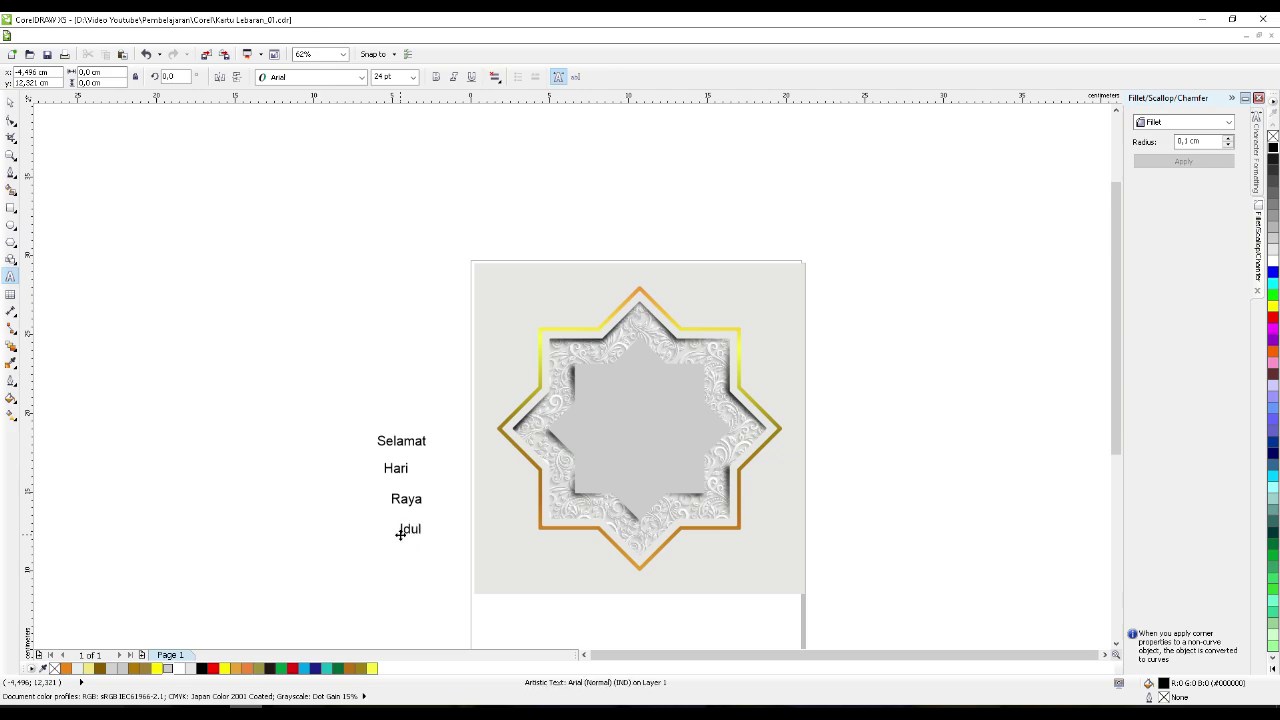
click(399, 575)
text(Fitri)
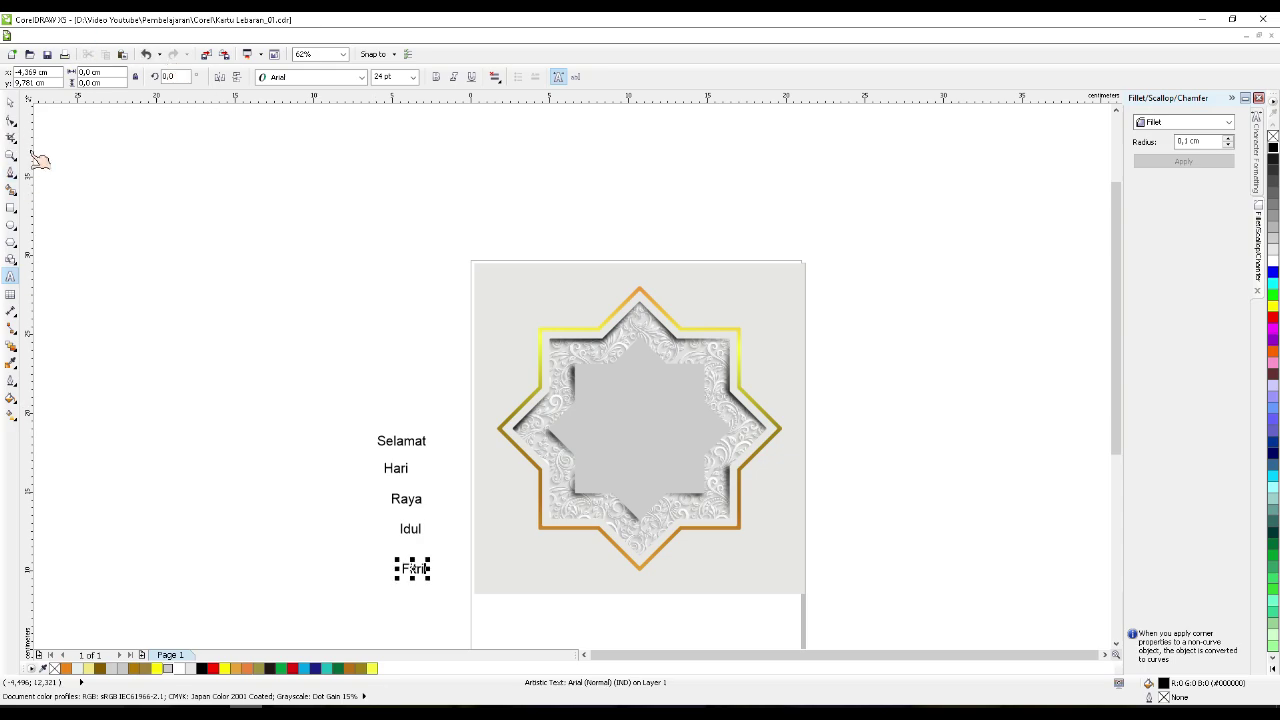
- Set the word "Selamat" in the Nurkholis font, enlarge it to about 70 pt and place it above the page
click(426, 444)
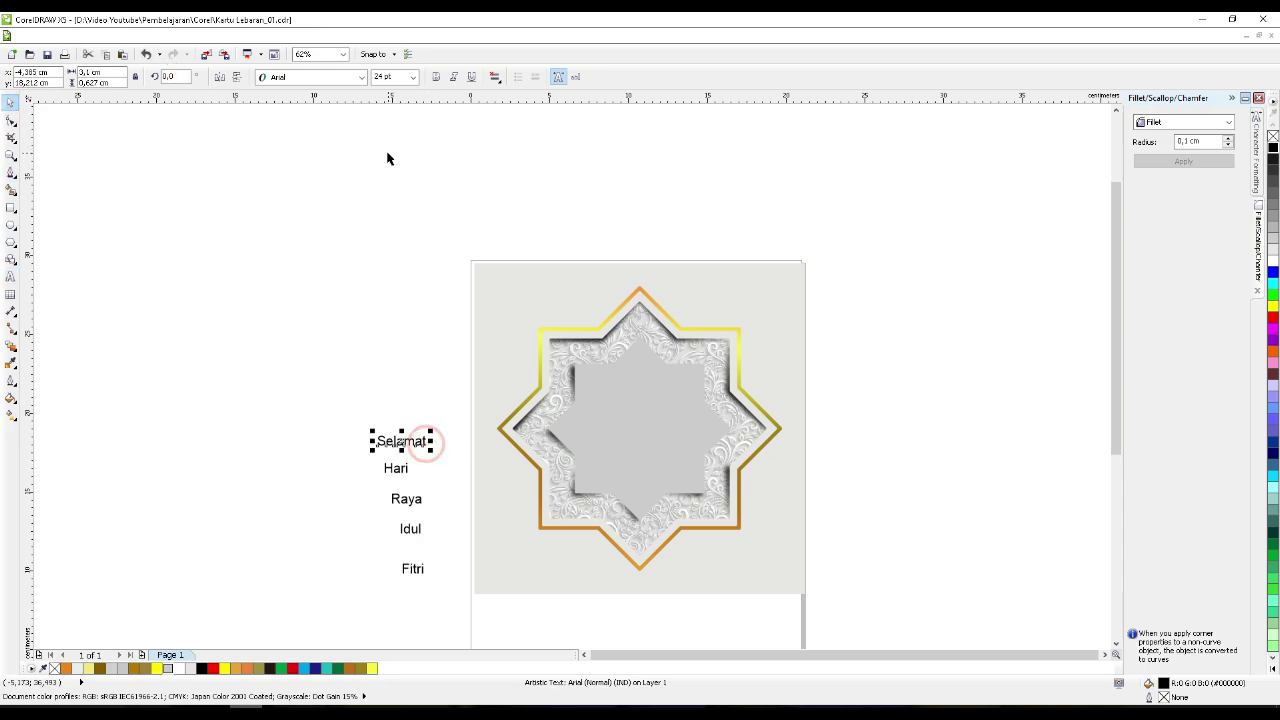
click(364, 78)
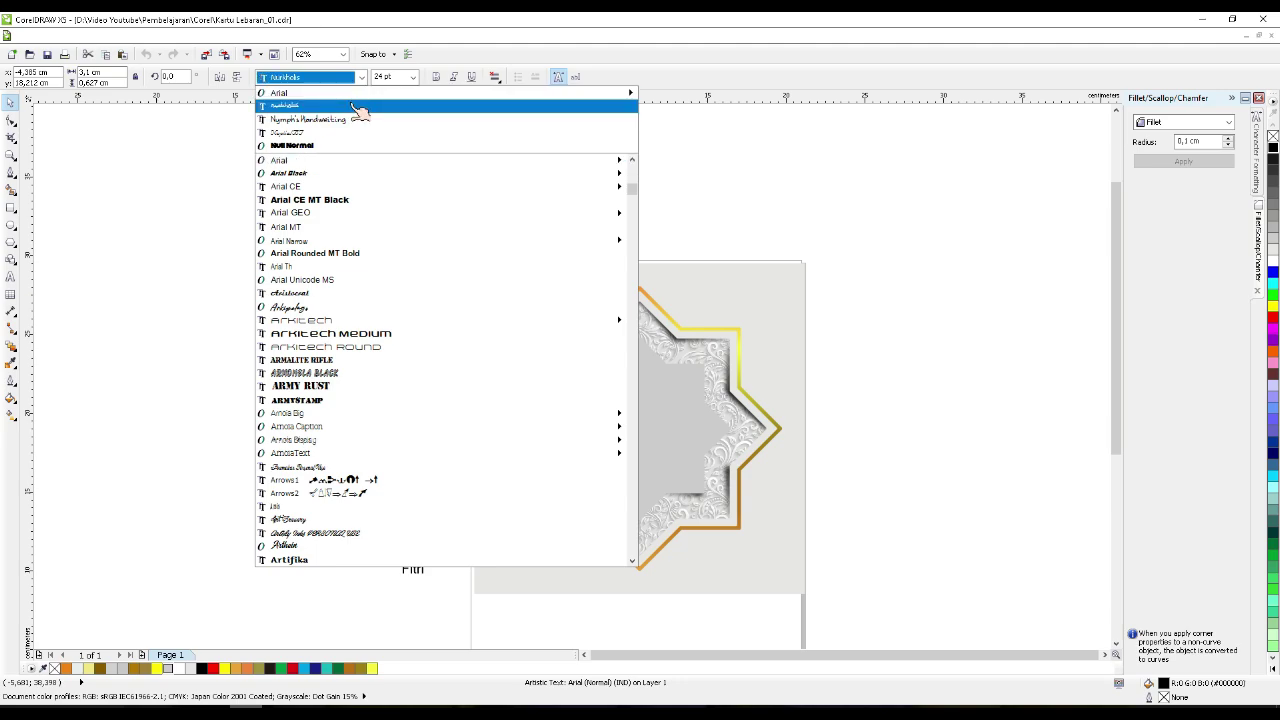
click(352, 106)
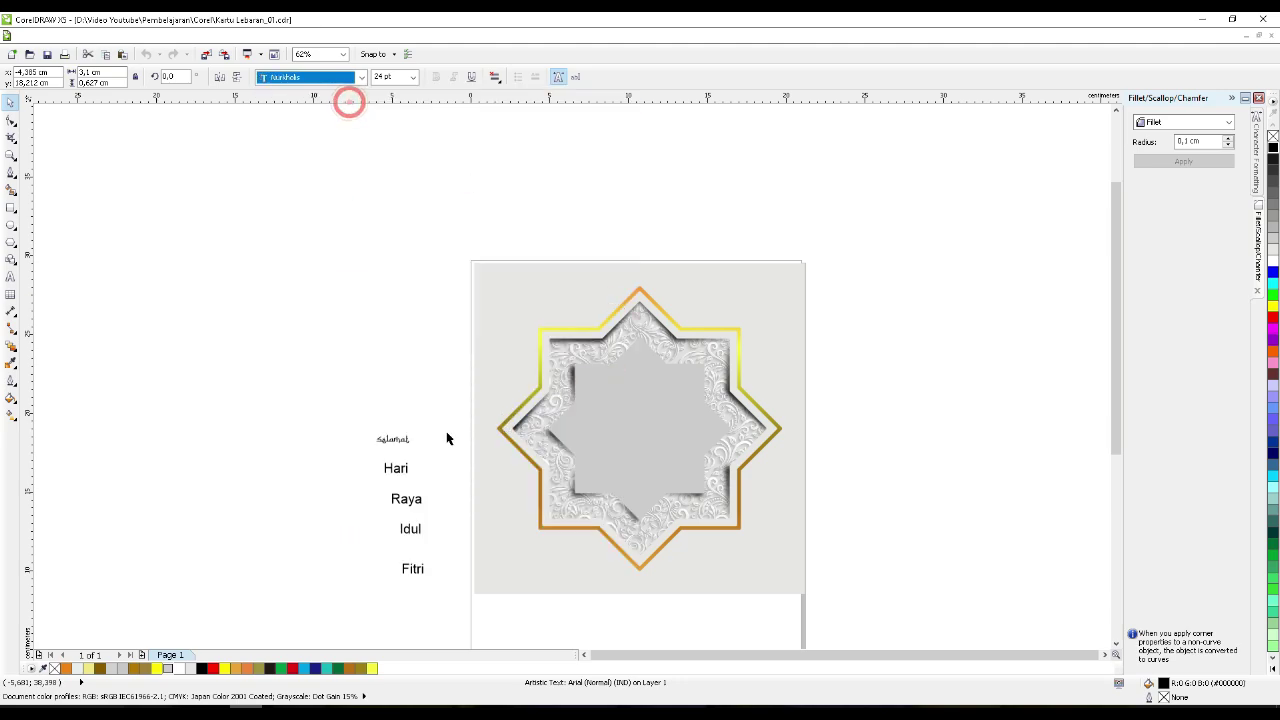
drag(456, 478, 581, 237)
scroll(497, 213, up, 2)
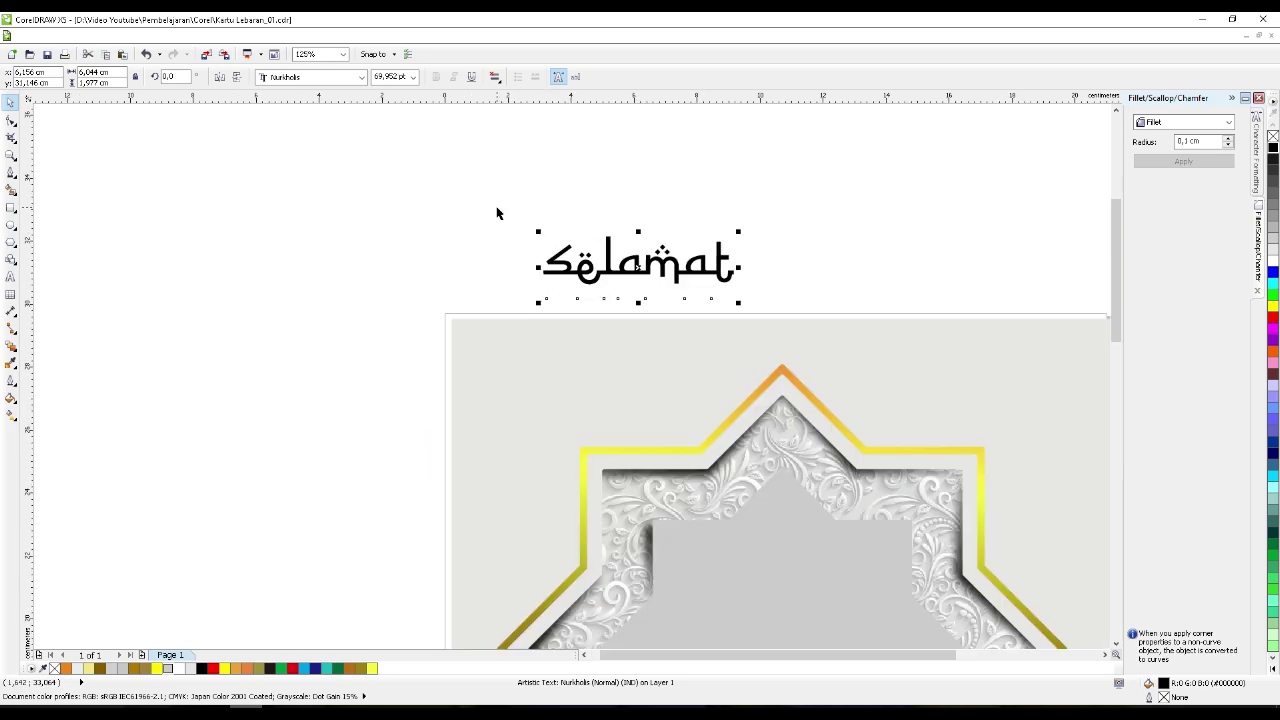
- Browse the fonts for "Selamat" and try the a Ahlan Wasahlan typeface on it
click(361, 79)
click(359, 78)
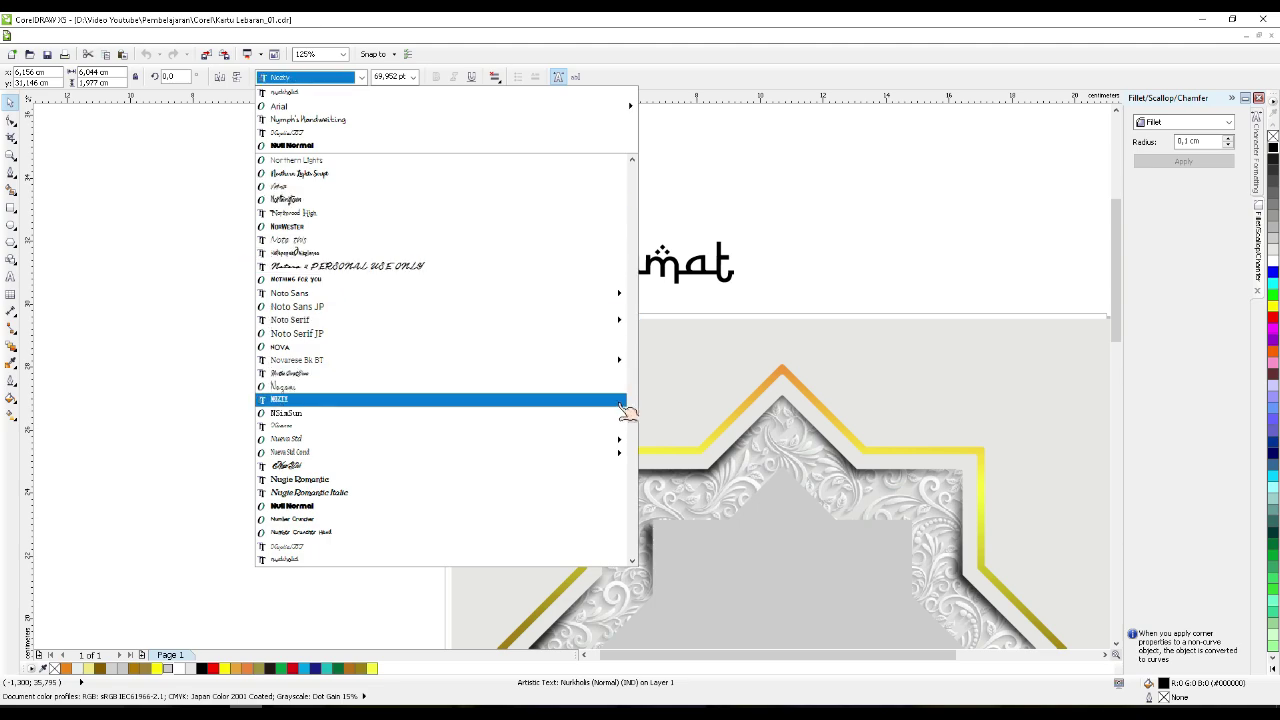
drag(630, 416, 634, 164)
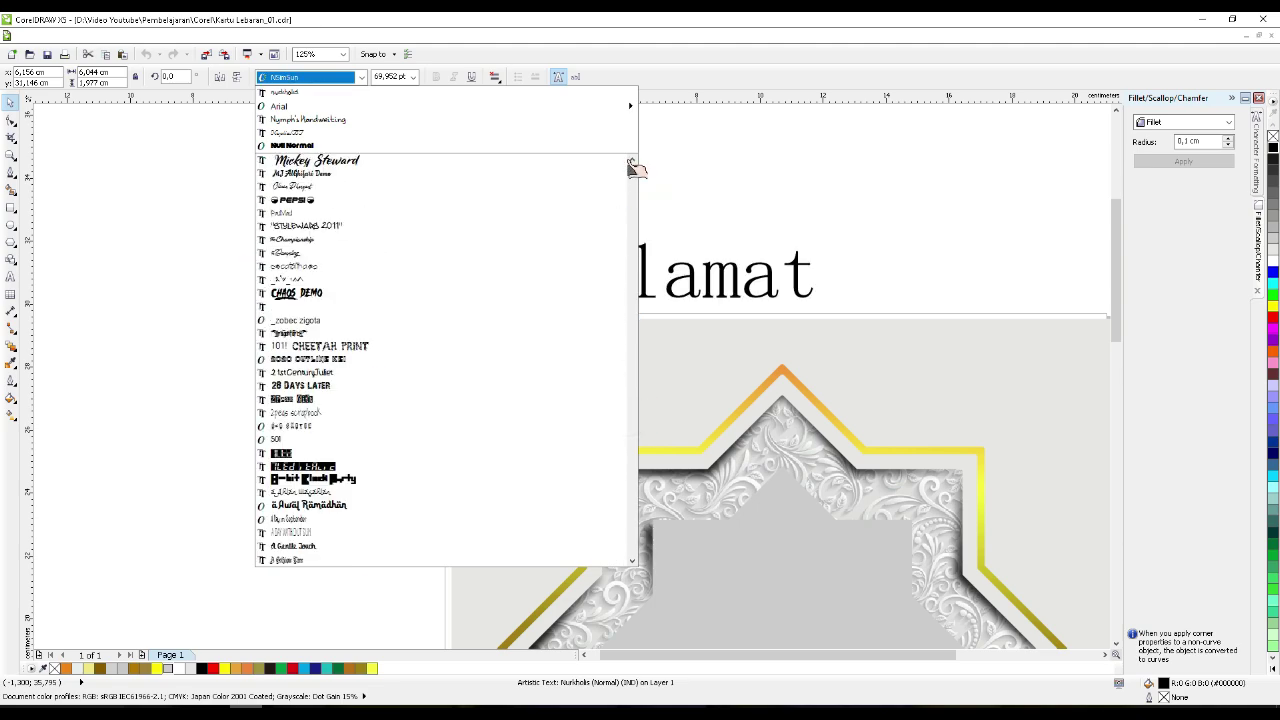
scroll(437, 328, down, 3)
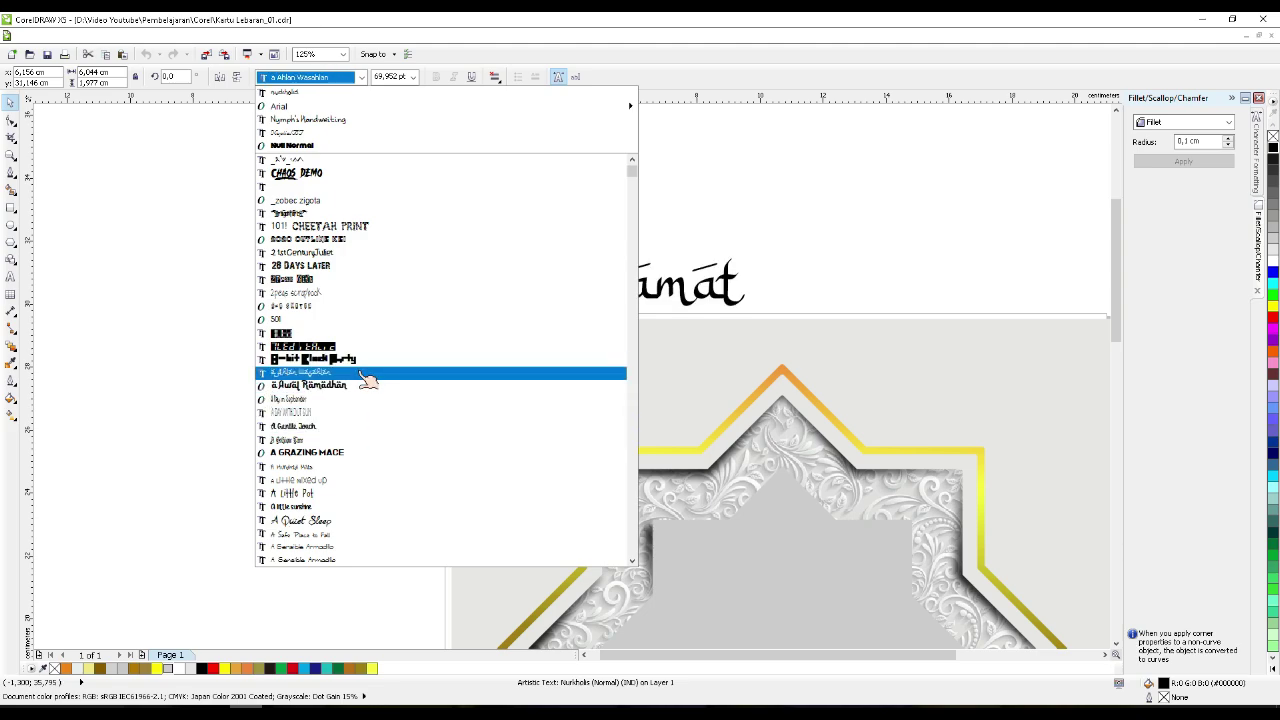
click(357, 370)
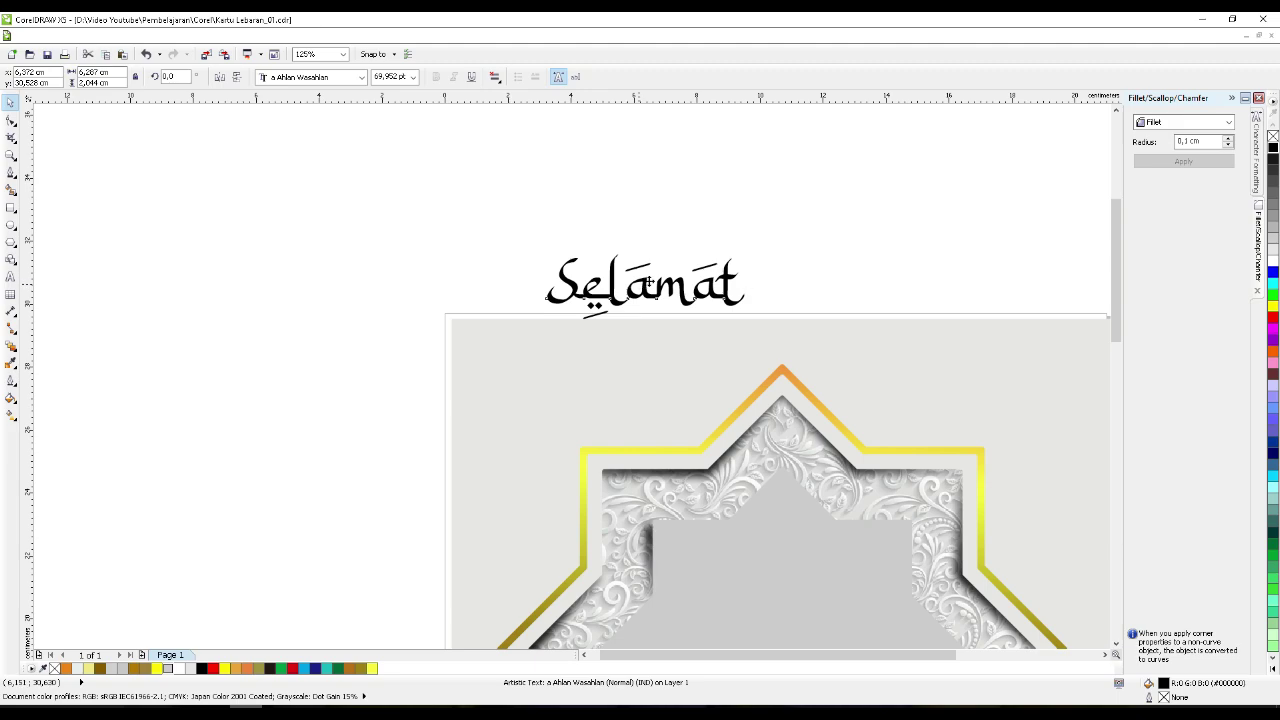
key(Escape)
- Change the font of "Selamat" to Sketsa Ramadhan and move the word directly above the other four words
click(362, 78)
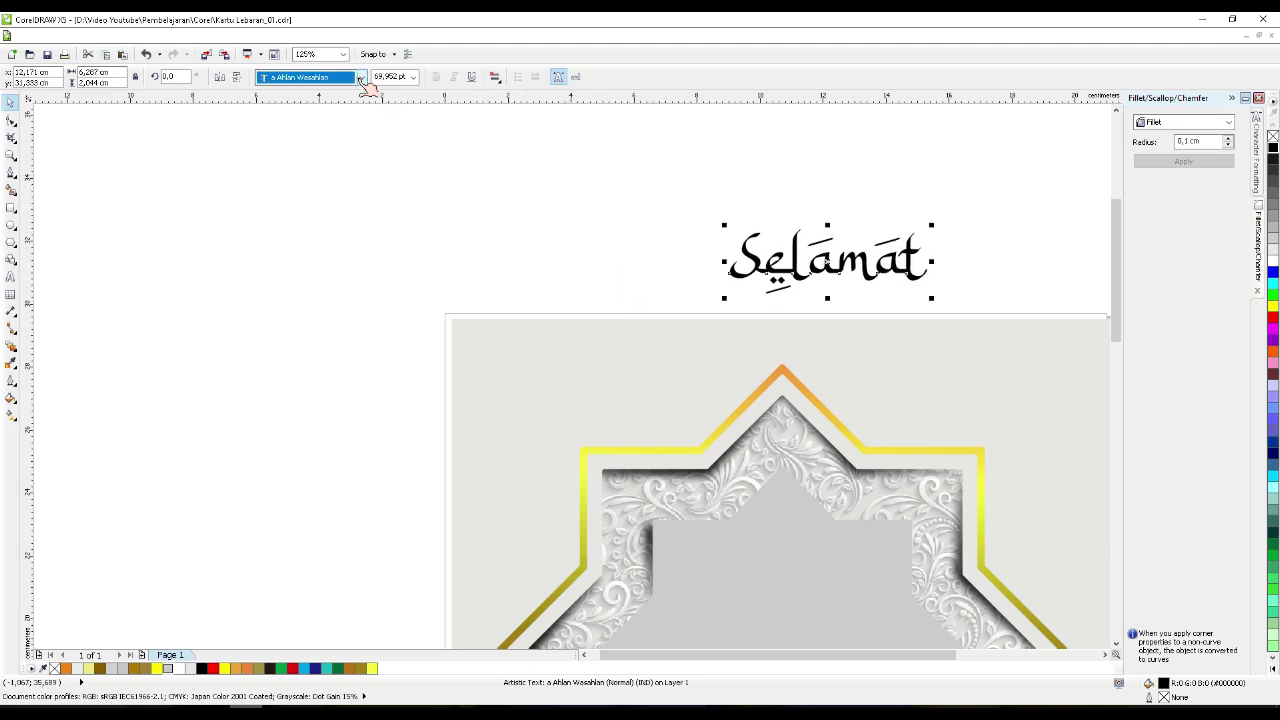
click(362, 79)
click(330, 371)
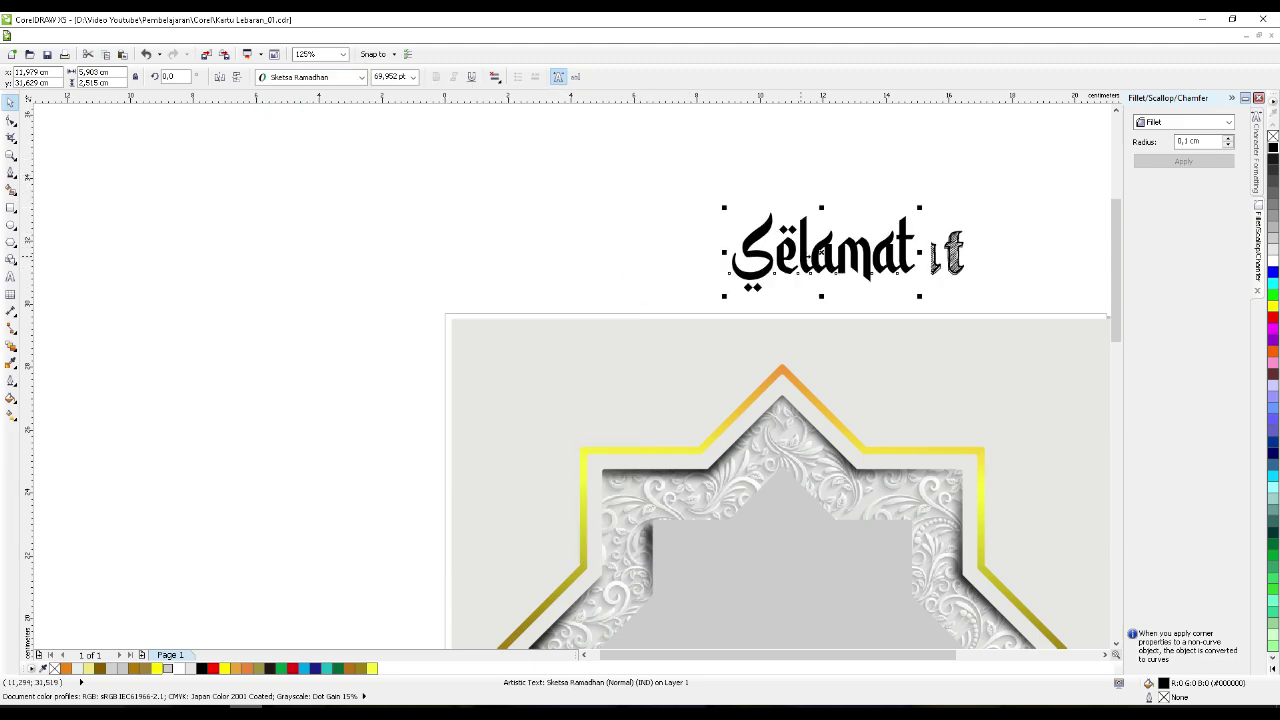
drag(808, 254, 472, 628)
- Set the words "Hari", "Raya", "Idul" and "Fitri" in the Sketsa Ramadhan font
scroll(543, 250, down, 2)
click(360, 80)
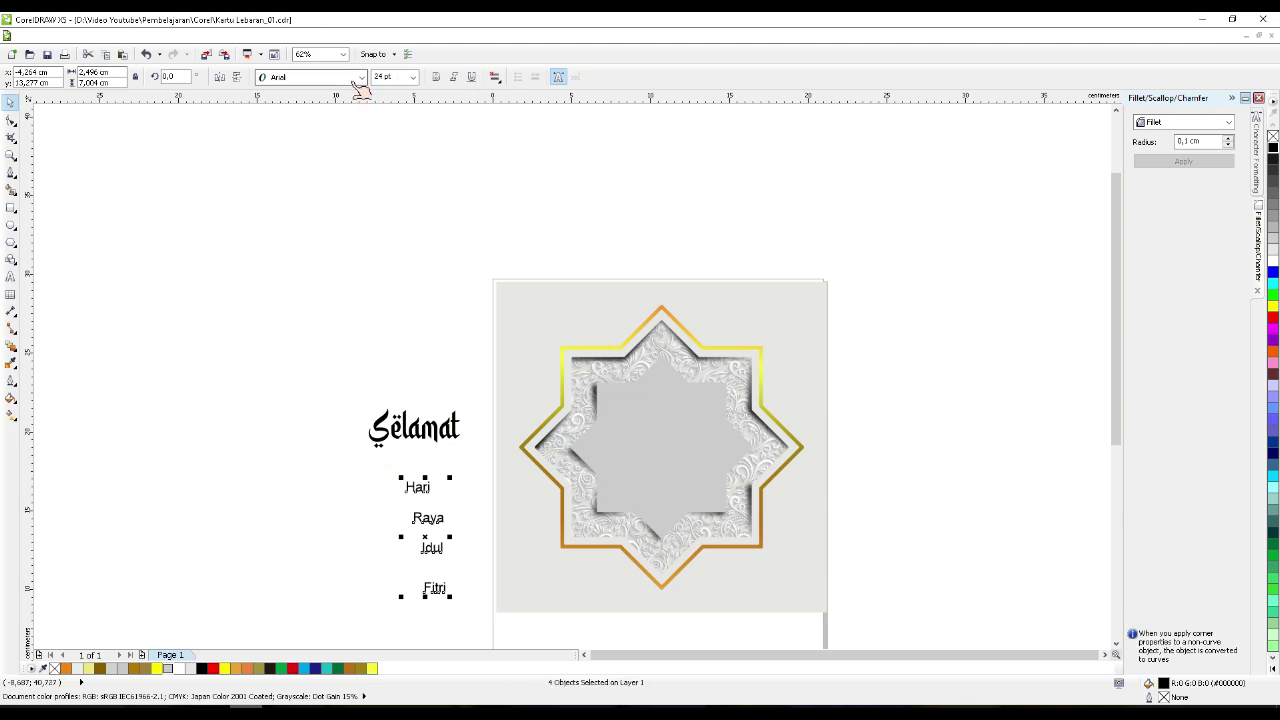
click(332, 105)
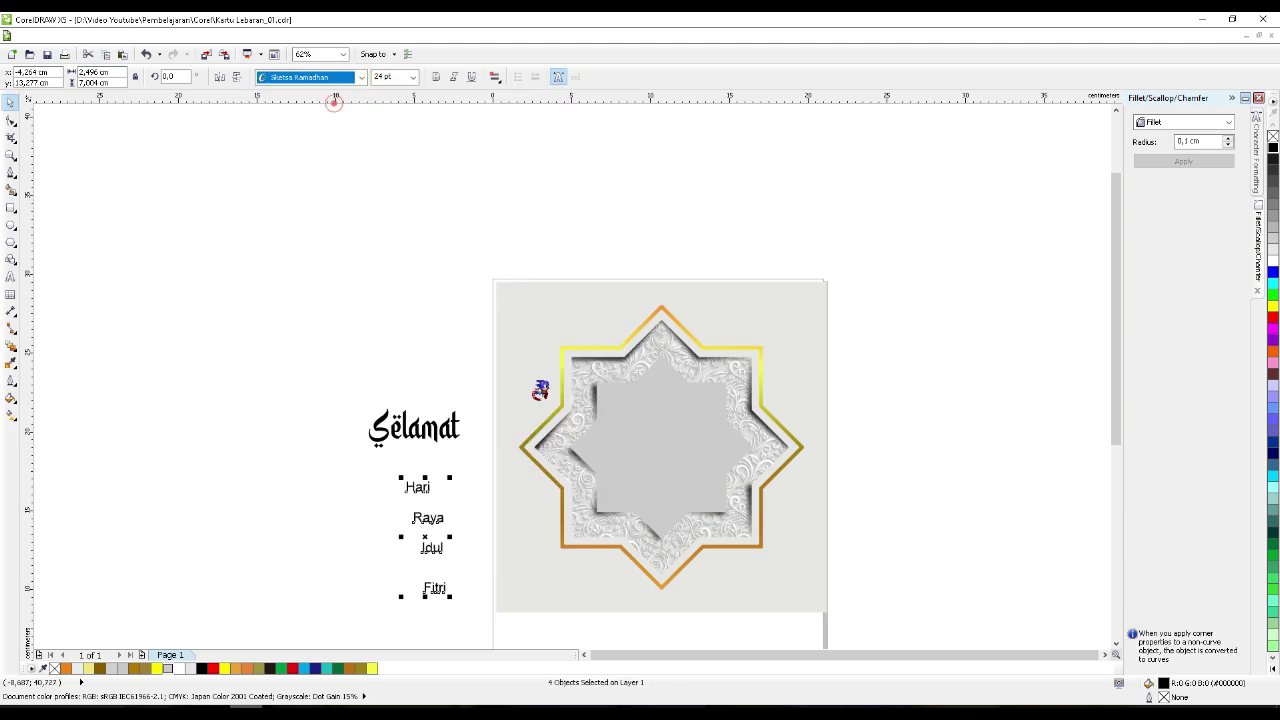
click(460, 529)
- Enlarge "Hari" to about 51 pt and fit it under the first half of "Selamat", with "Raya" moved up near it
click(427, 434)
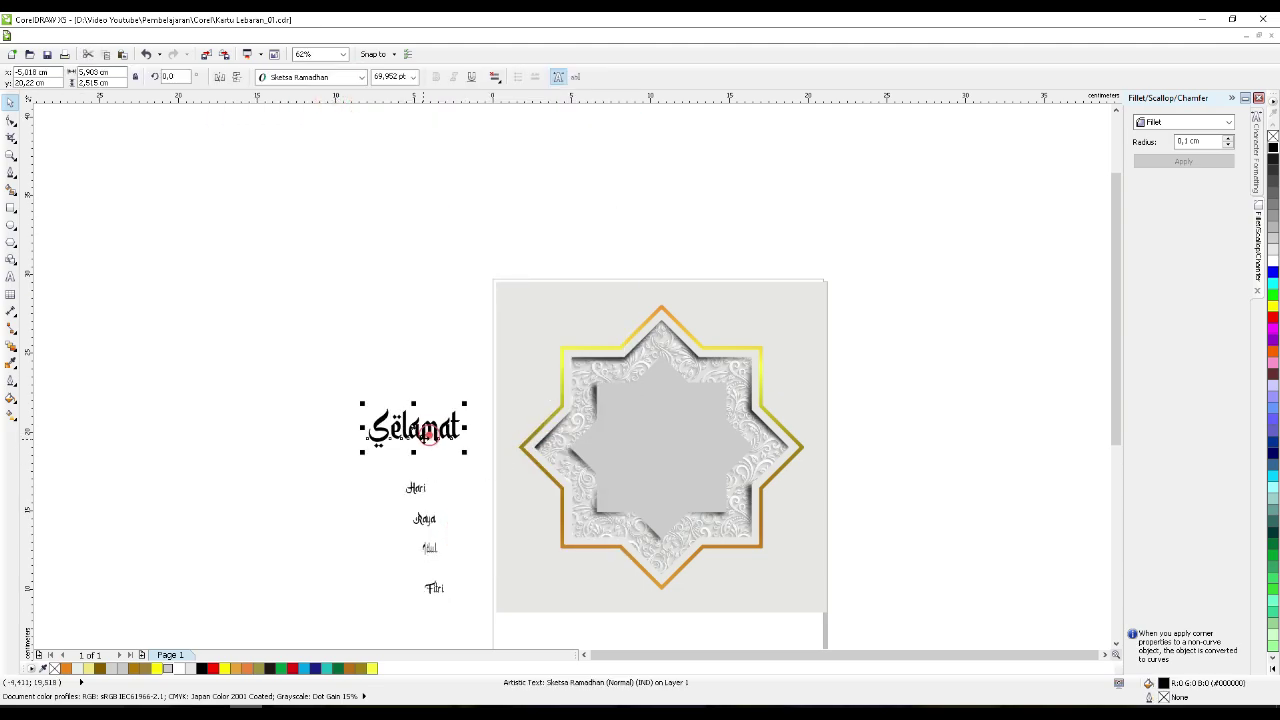
scroll(398, 500, up, 3)
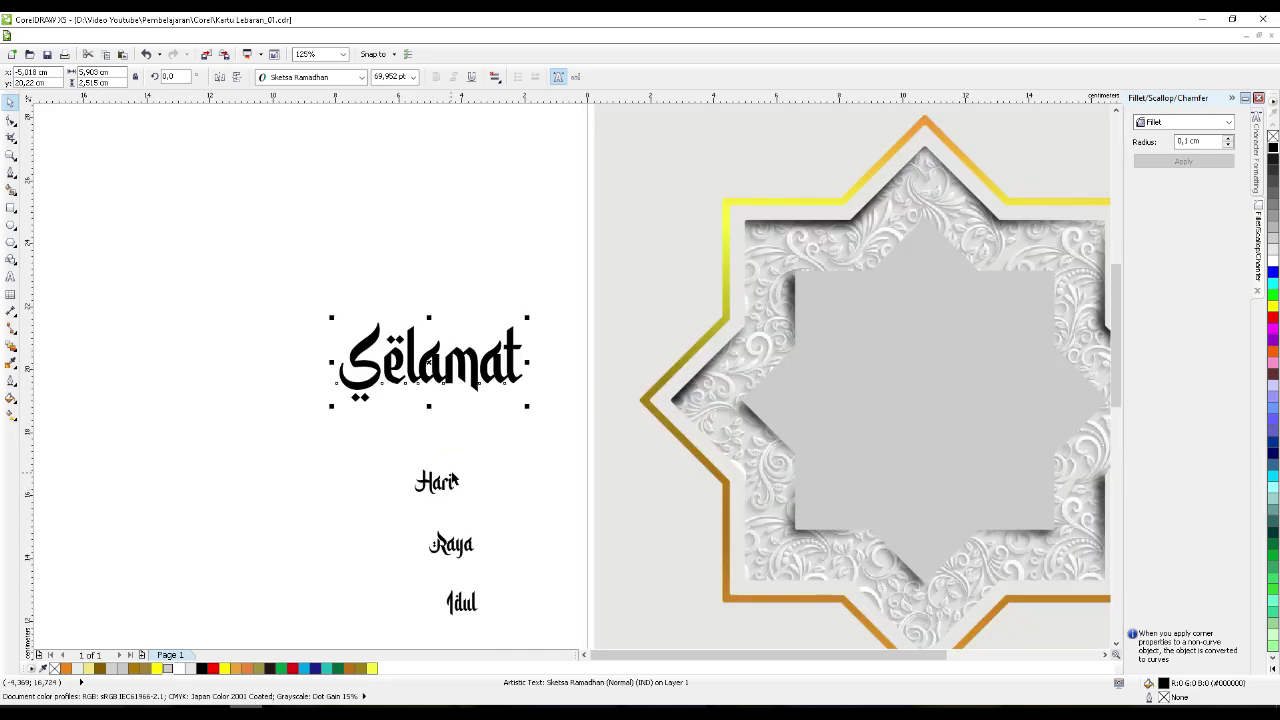
drag(458, 464, 412, 419)
drag(451, 545, 492, 428)
scroll(393, 420, up, 1)
click(393, 420)
drag(556, 342, 523, 360)
drag(430, 414, 399, 404)
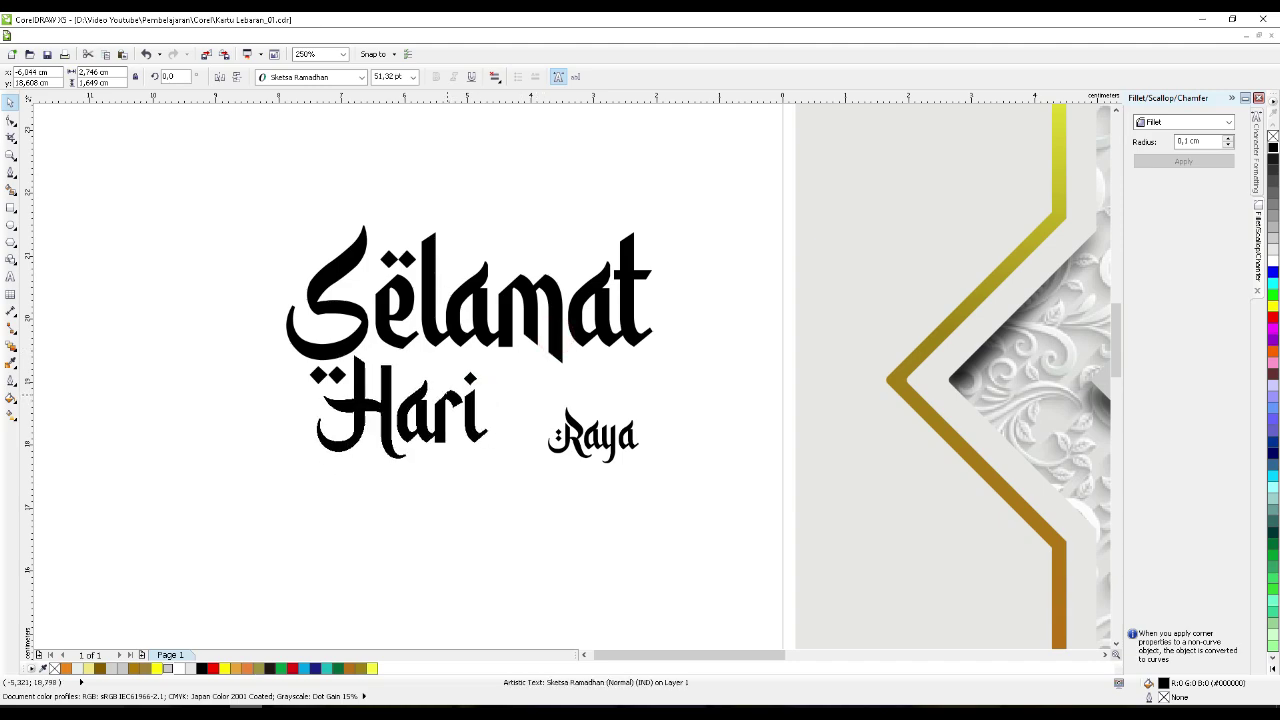
- Enlarge "Raya" to about 44 pt and fit it close after "Hari", under the second half of "Selamat"
drag(588, 435, 534, 413)
drag(588, 380, 628, 350)
drag(568, 411, 590, 397)
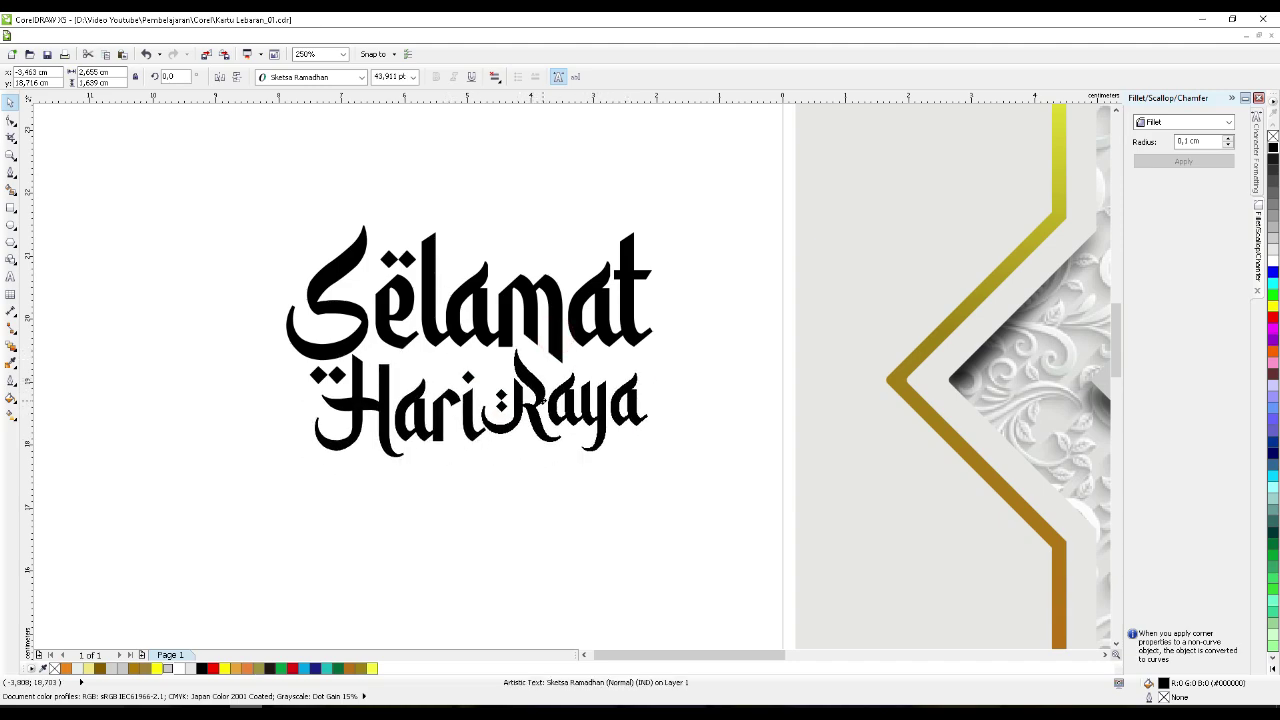
drag(650, 341, 652, 339)
- Bring "Idul" and "Fitri" below "Hari Raya" and enlarge them to about 61 pt and 57 pt
scroll(626, 428, down, 1)
drag(580, 606, 532, 436)
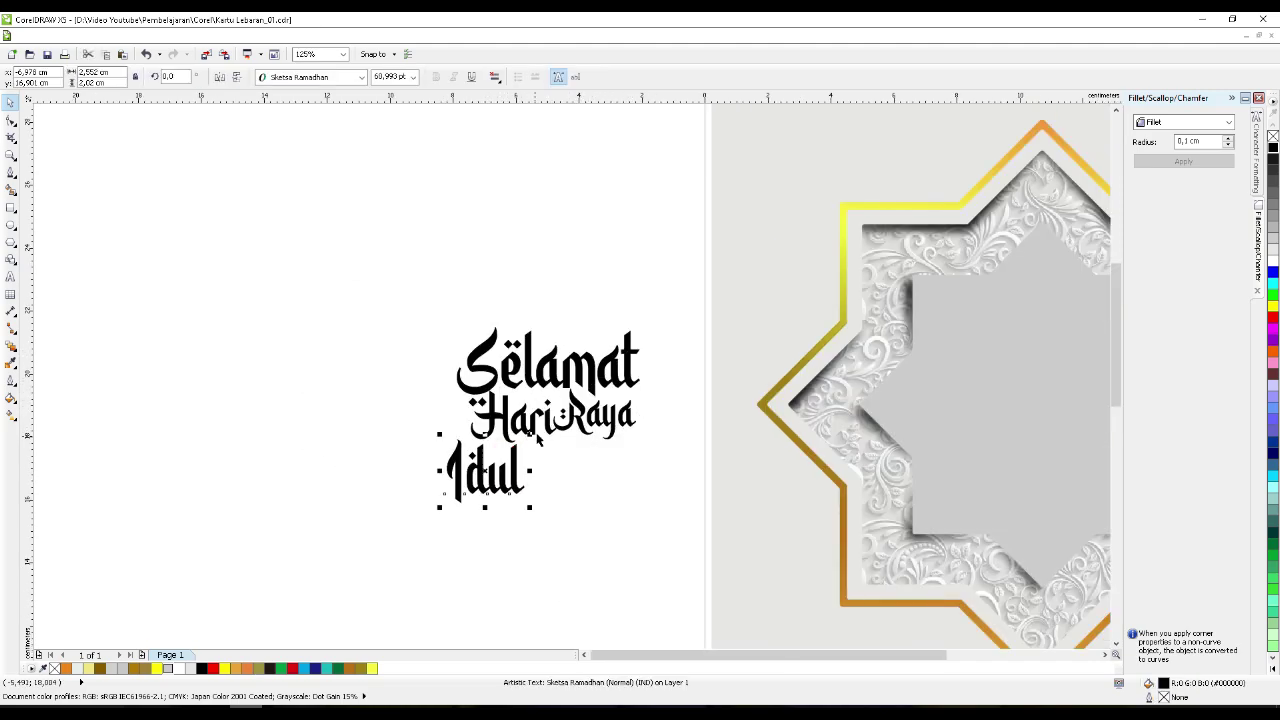
scroll(539, 436, down, 1)
drag(566, 554, 613, 451)
scroll(489, 448, up, 2)
click(606, 466)
scroll(661, 424, up, 1)
click(868, 536)
drag(938, 470, 1029, 404)
scroll(623, 414, down, 1)
- Position "Idul" and "Fitri" side by side as a tight third line beneath "Hari Raya", with a small gap between the two words
drag(746, 474, 757, 444)
drag(659, 501, 637, 515)
drag(590, 452, 613, 452)
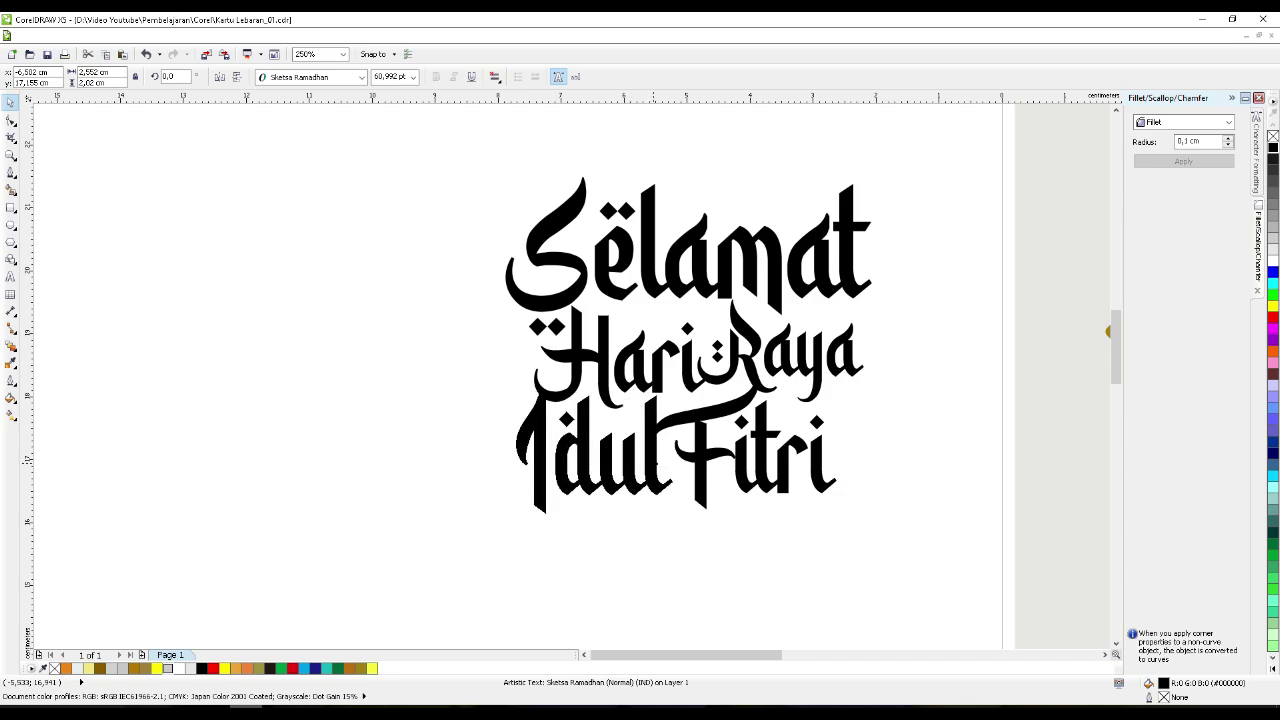
drag(718, 449, 744, 446)
scroll(780, 450, up, 2)
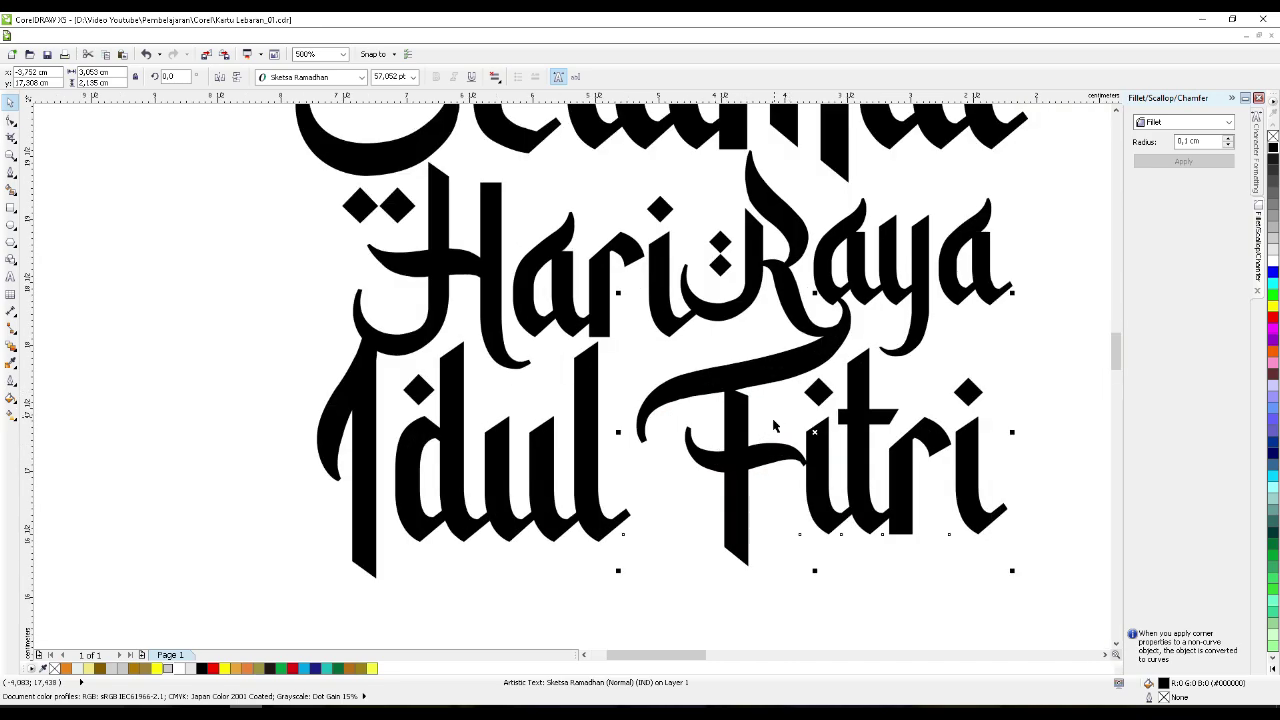
scroll(780, 450, down, 2)
click(791, 503)
- Convert the word "Selamat" to curves
click(738, 262)
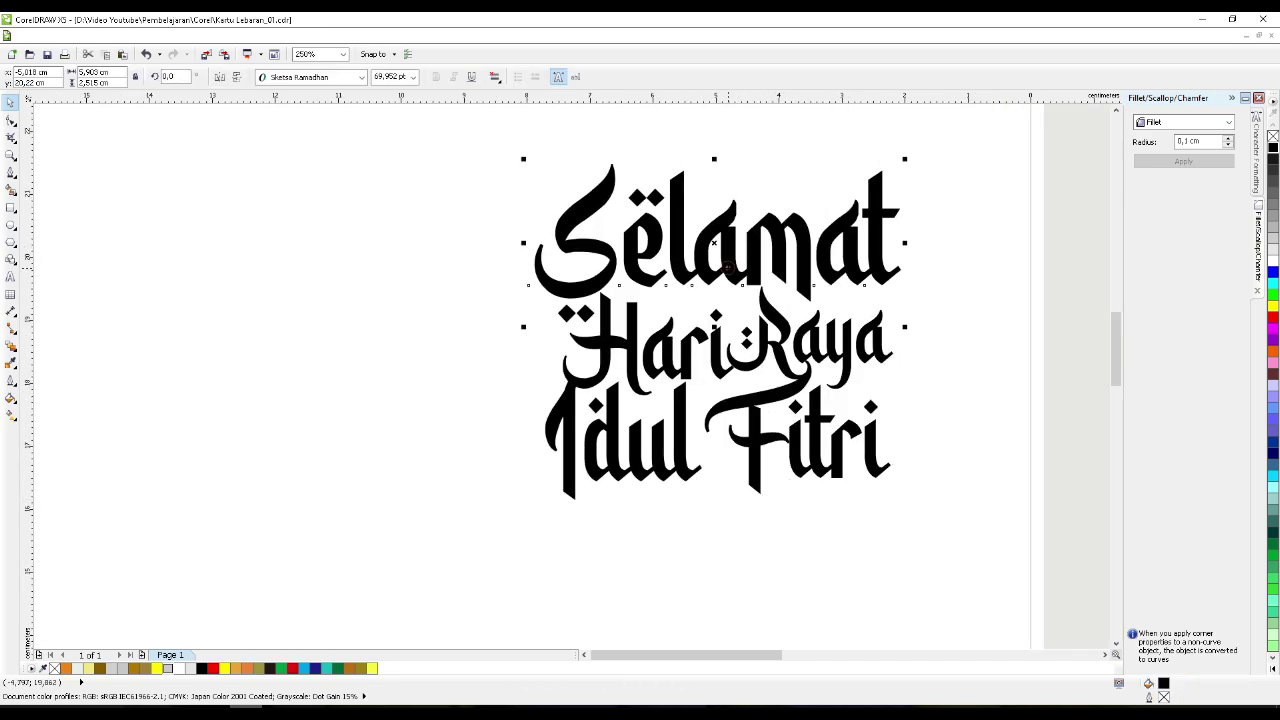
key(ctrl+q)
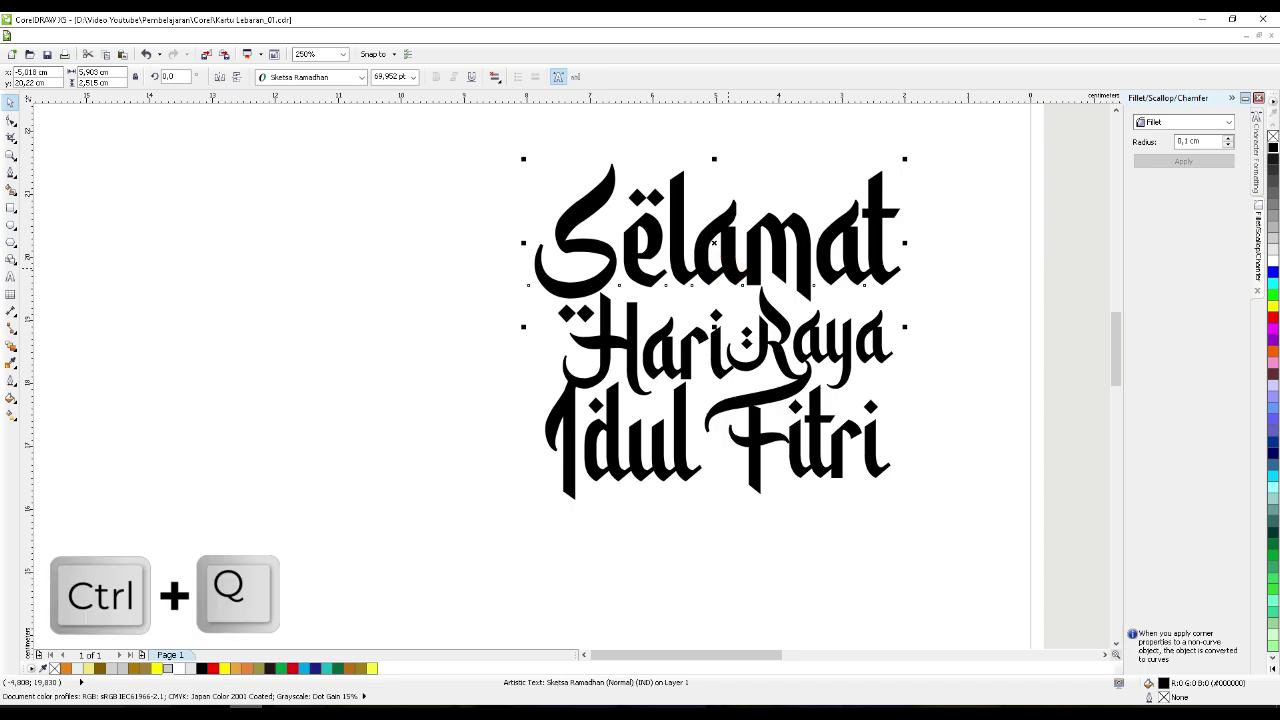
scroll(764, 227, up, 2)
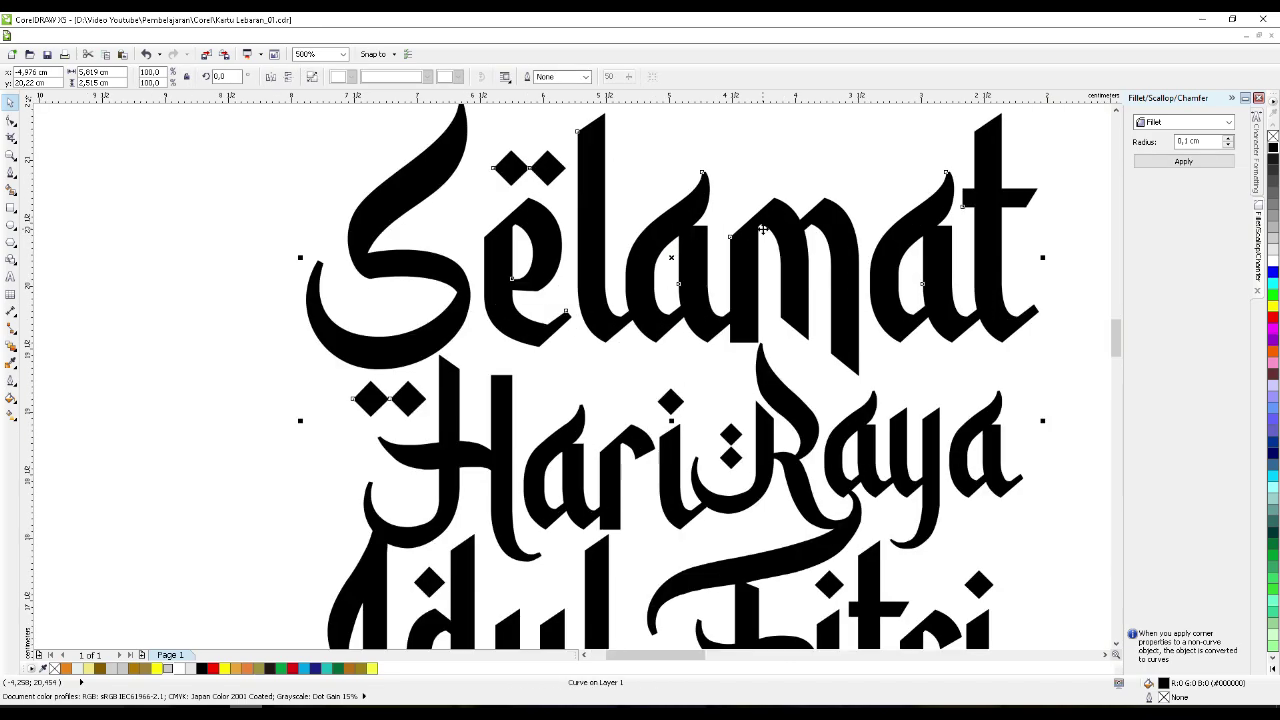
scroll(747, 315, up, 2)
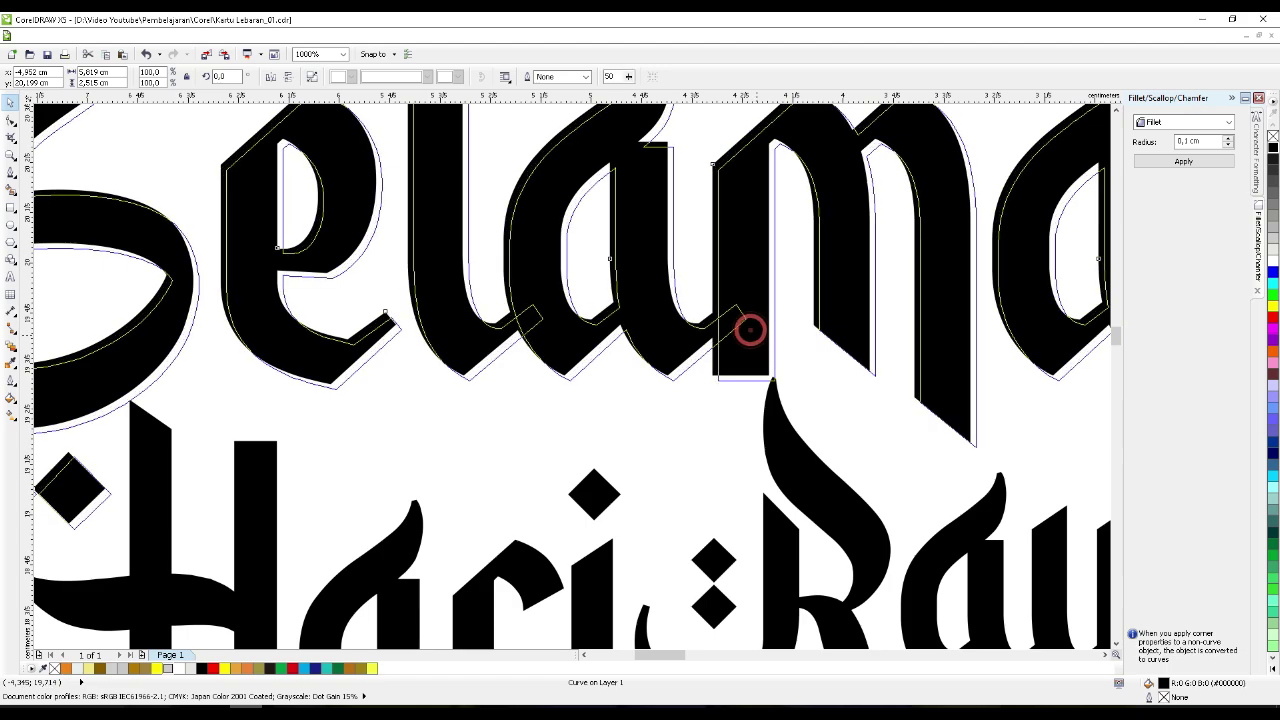
- Convert the words "Hari" and "Idul" to curves
scroll(755, 301, down, 2)
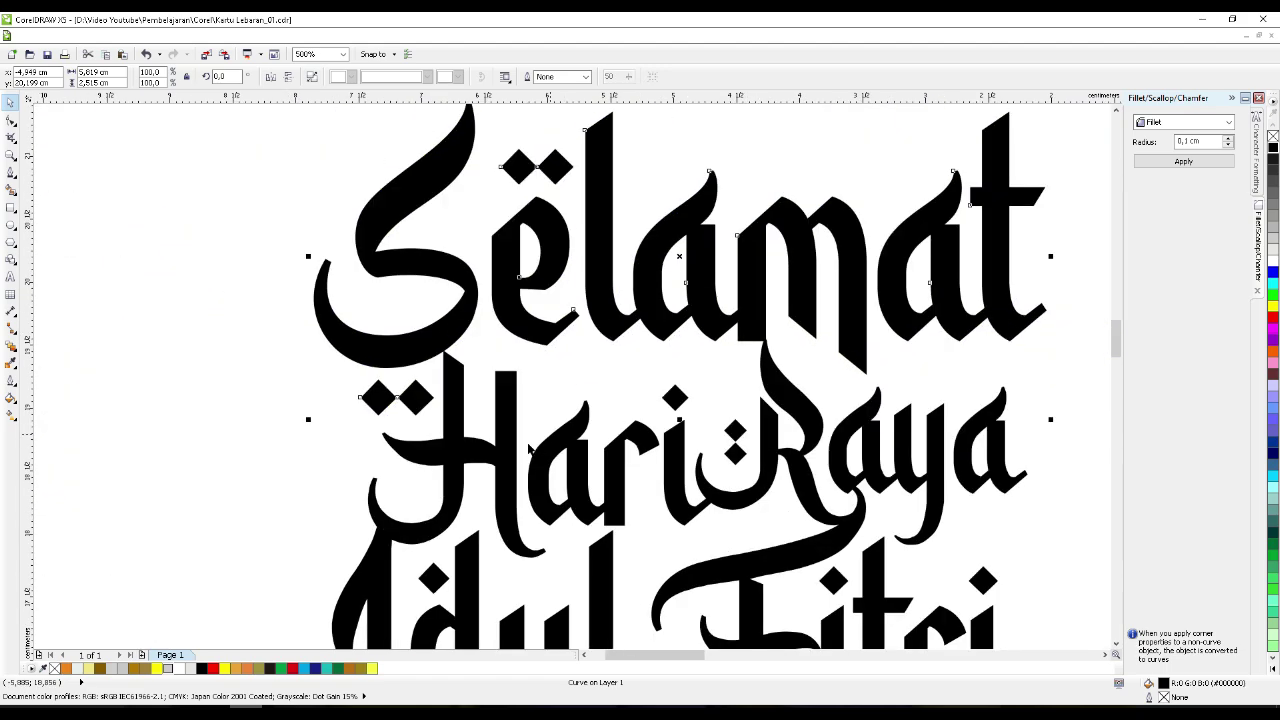
click(507, 452)
key(ctrl+q)
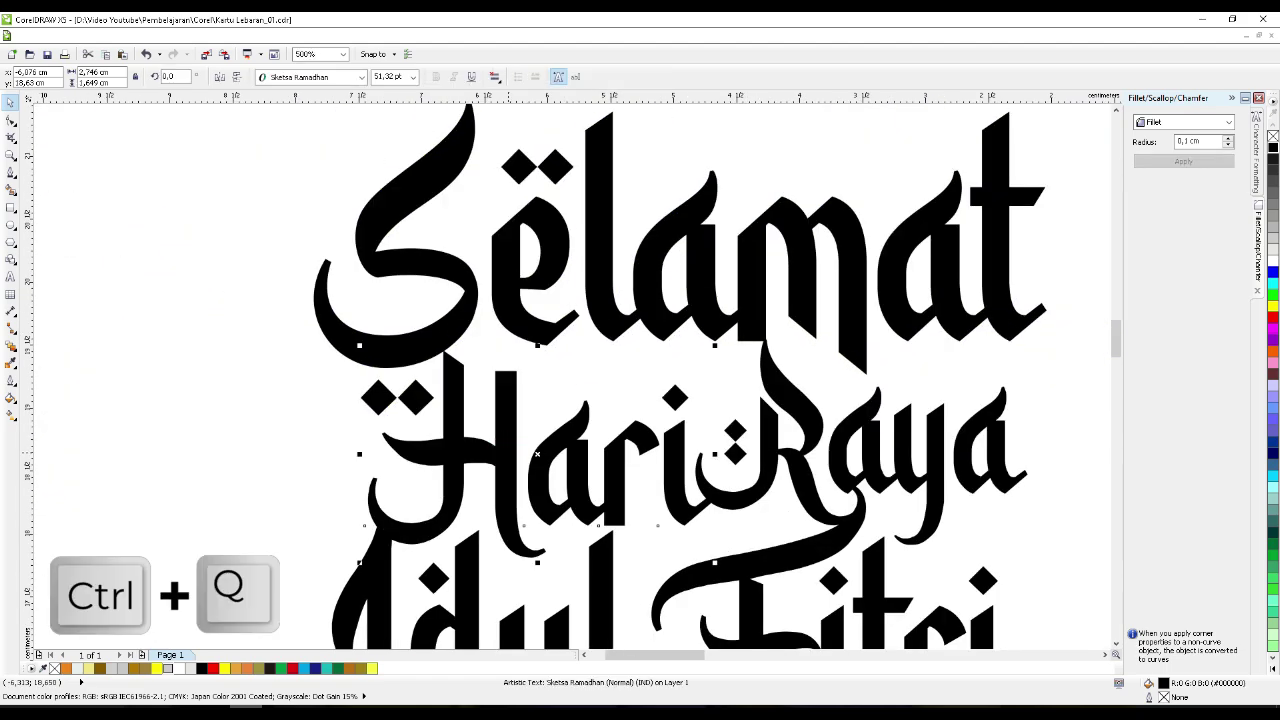
click(605, 558)
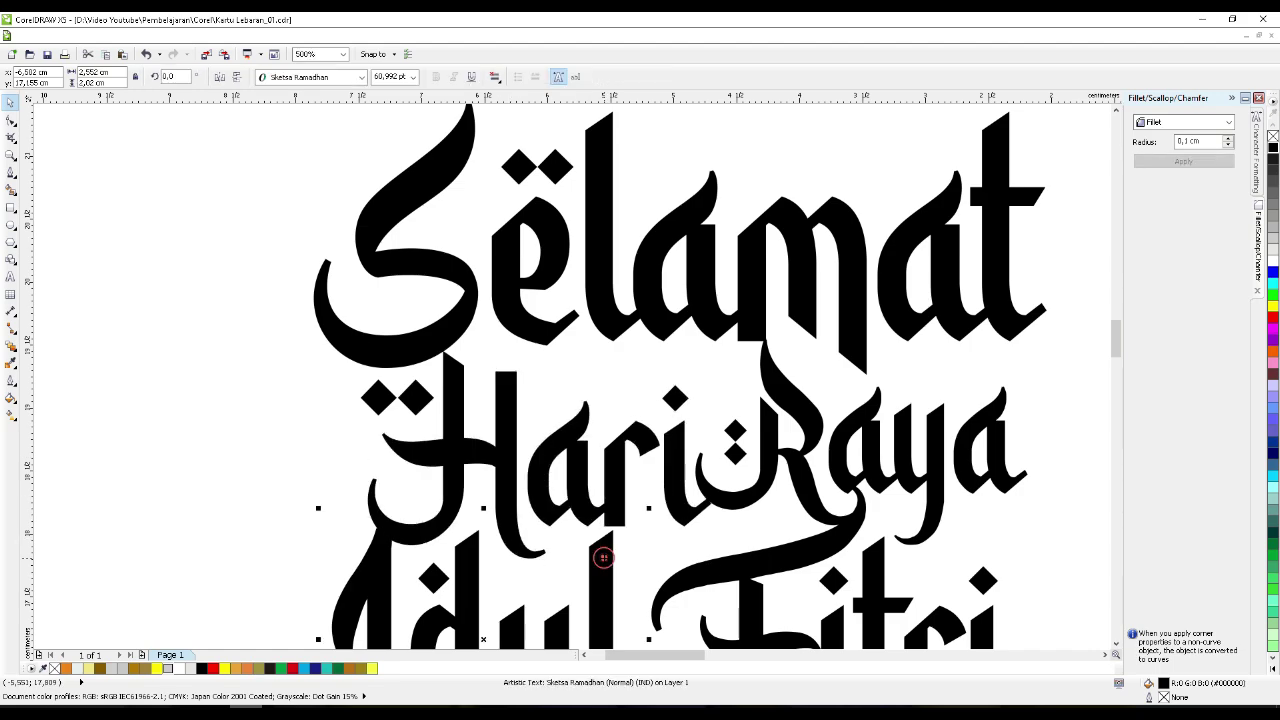
key(ctrl+q)
- Convert the words "Raya" and "Fitri" to curves as well
click(760, 483)
key(ctrl+q)
click(769, 563)
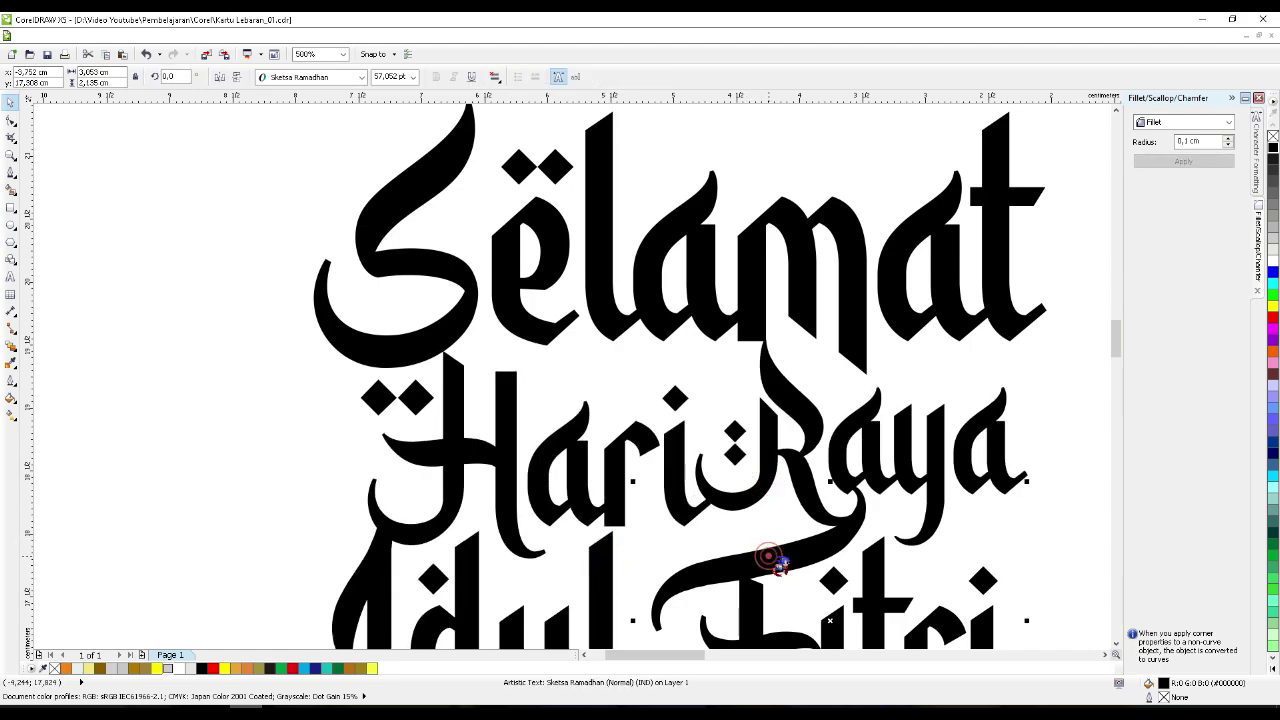
key(ctrl+q)
scroll(759, 418, down, 1)
click(694, 522)
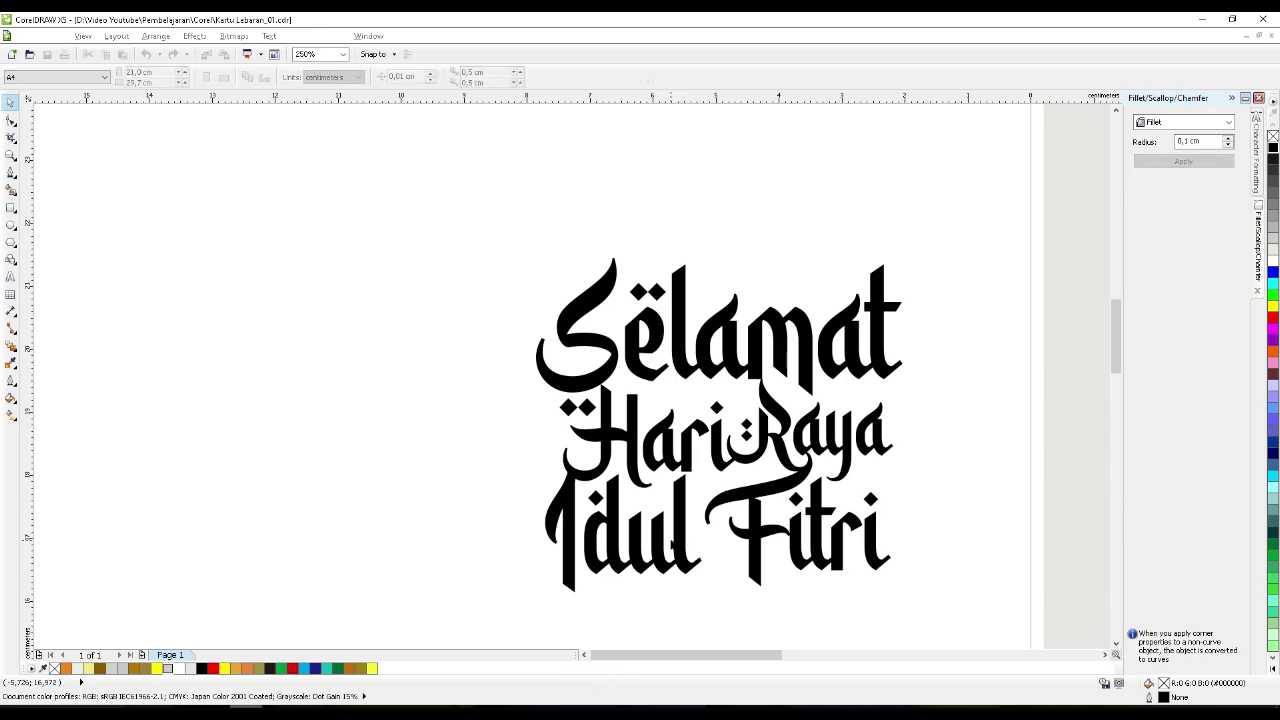
click(670, 540)
key(ctrl+q)
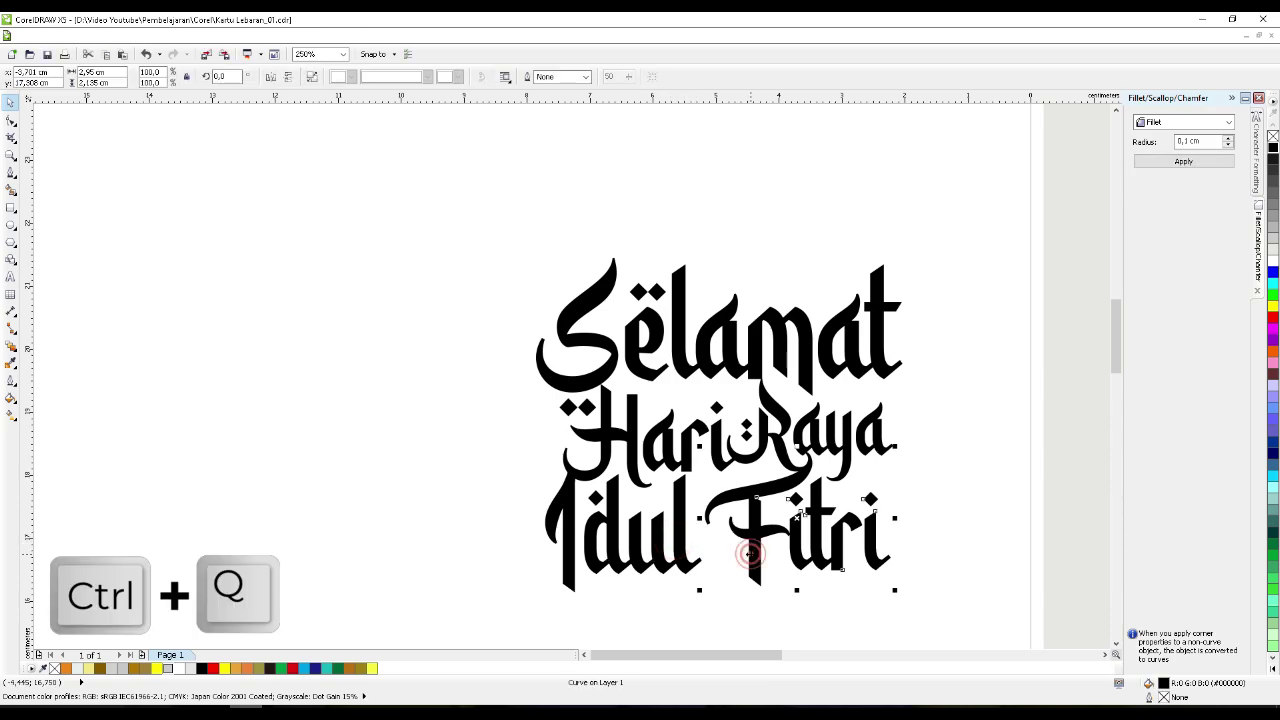
click(942, 482)
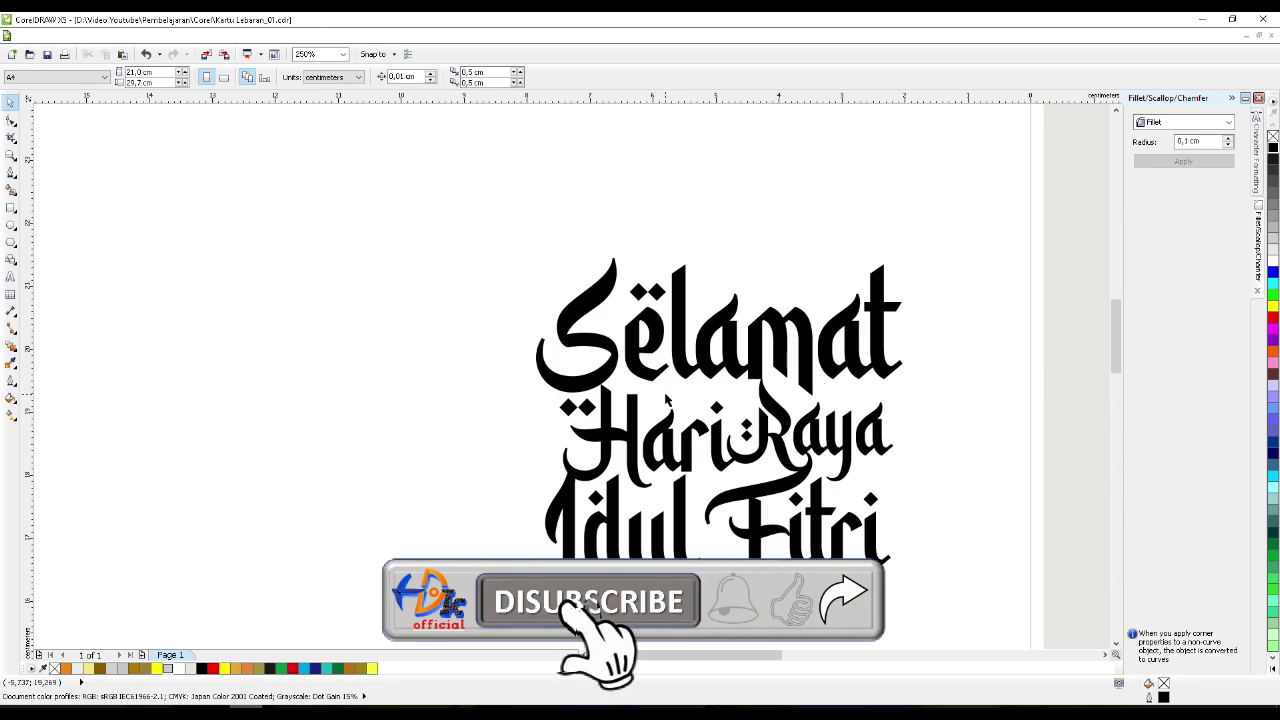
- Draw a black bar about 1.4 by 0.16 cm under "at" in "Selamat", starting flush at the foot of the "m"
scroll(810, 389, down, 2)
scroll(754, 390, up, 3)
click(755, 385)
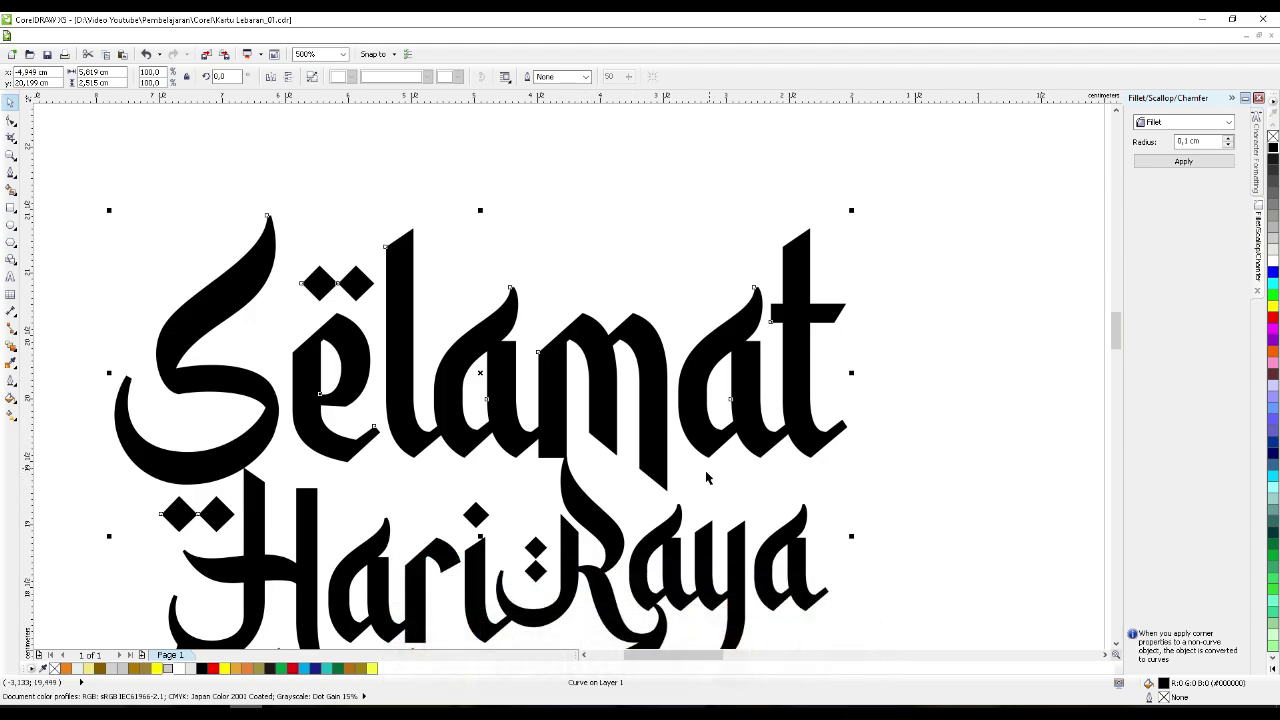
scroll(706, 510, up, 2)
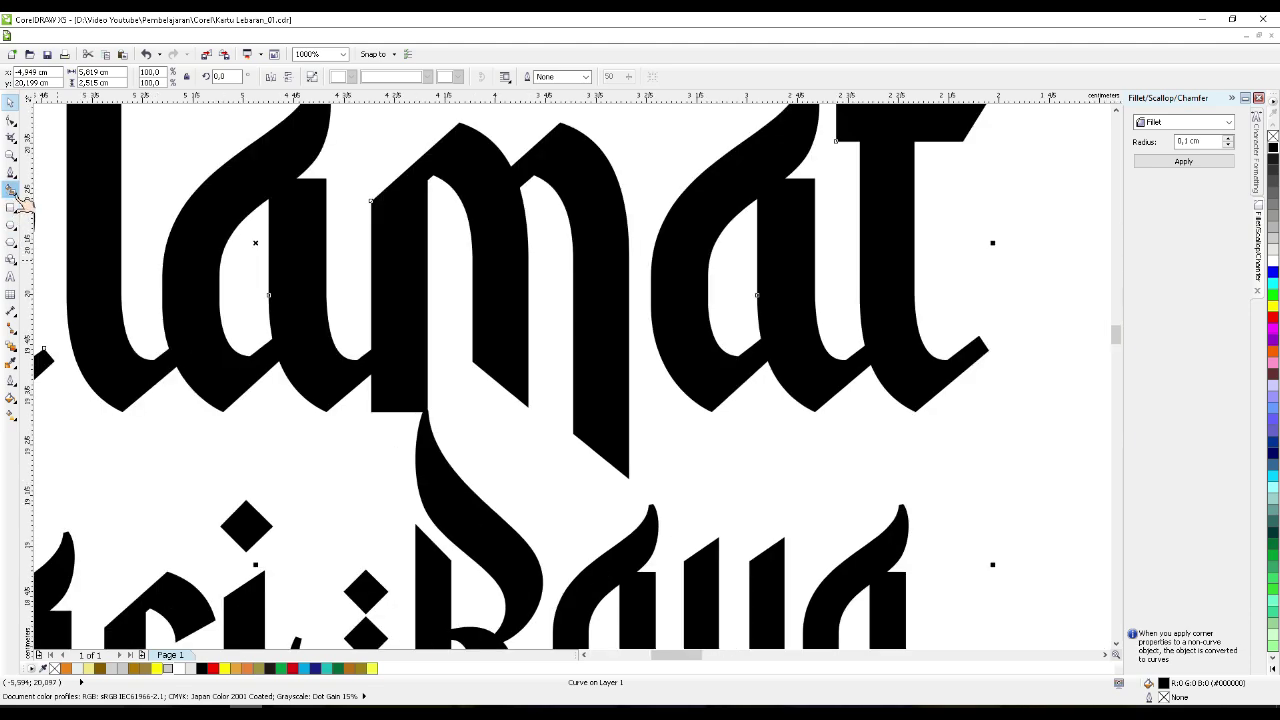
key(F10)
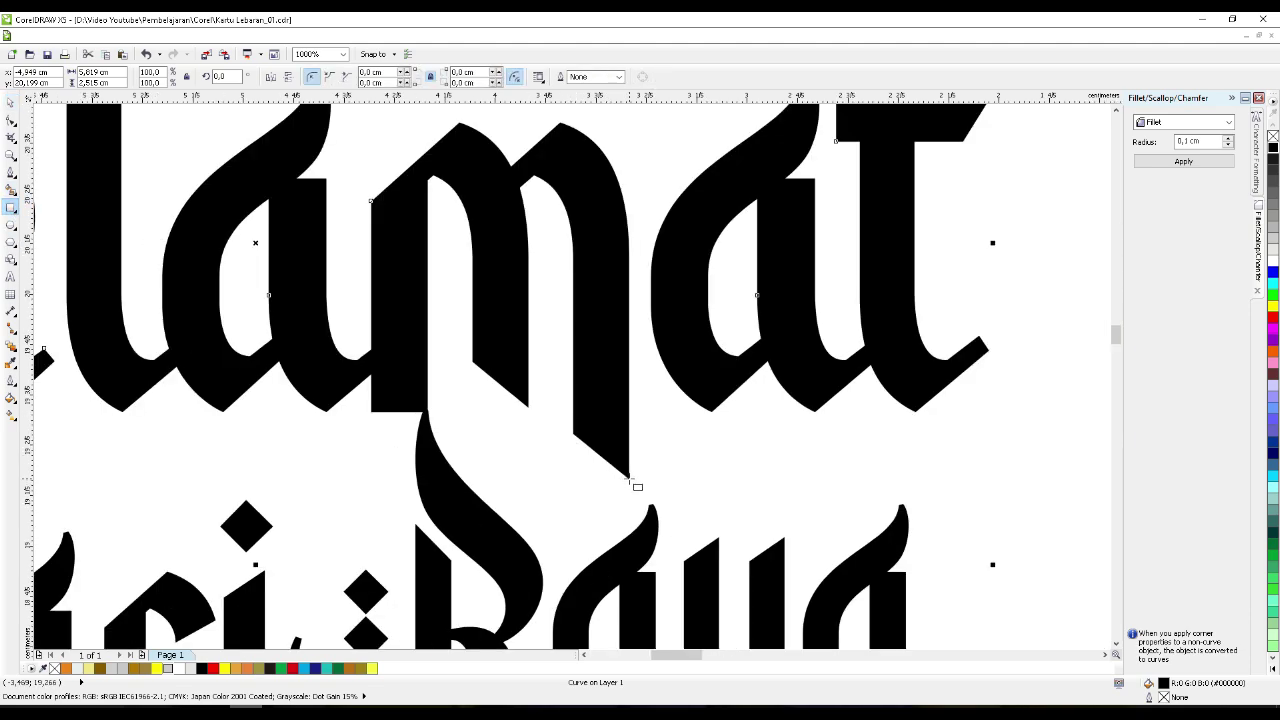
drag(629, 478, 936, 440)
click(1273, 147)
scroll(629, 458, up, 6)
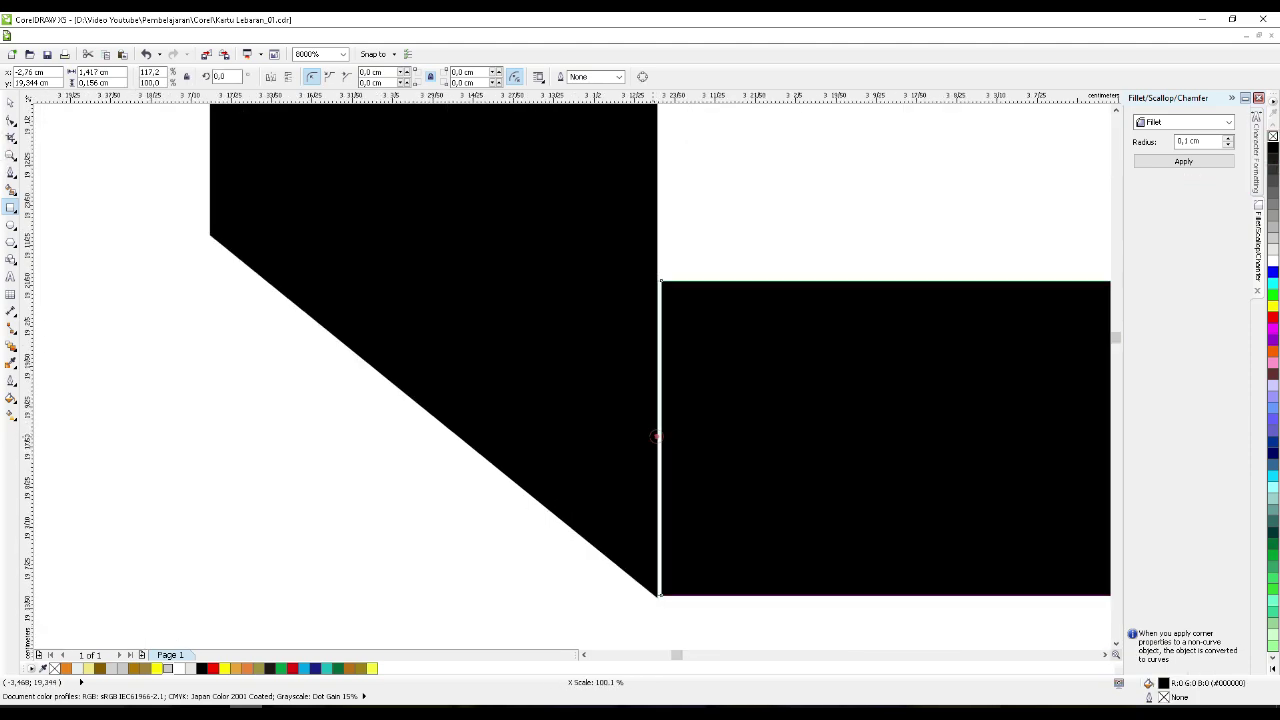
key(space)
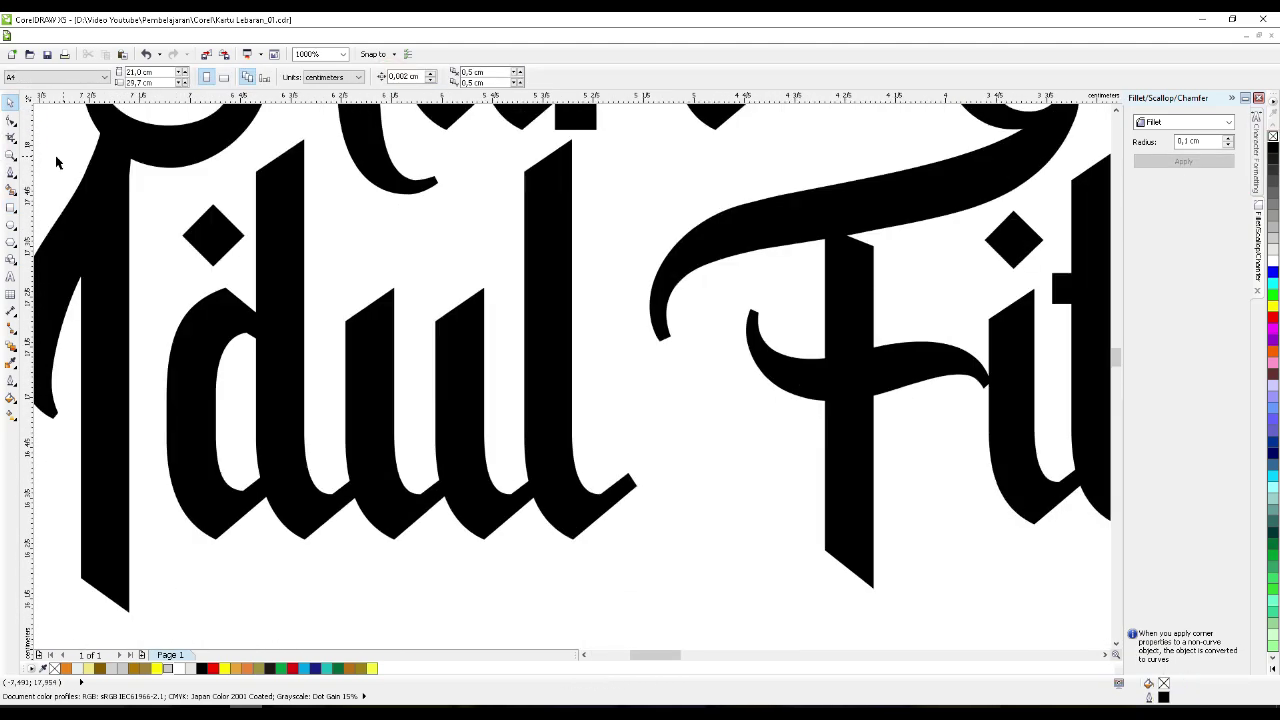
- Draw a rectangle about 2.7 by 0.24 cm between the feet of the "I" and the "F", and convert it to curves
key(F6)
drag(822, 553, 140, 612)
scroll(844, 641, up, 1)
key(ctrl+q)
key(F10)
drag(802, 585, 910, 545)
drag(792, 463, 790, 463)
scroll(917, 531, down, 2)
scroll(558, 545, up, 1)
drag(540, 539, 539, 521)
scroll(540, 521, down, 2)
scroll(654, 523, up, 2)
key(ctrl+z)
key(ctrl+z)
key(ctrl+z)
- Give the bar a black fill without outline and snap its lower corner to the foot of the "I" in "Idul"
key(space)
scroll(277, 471, up, 2)
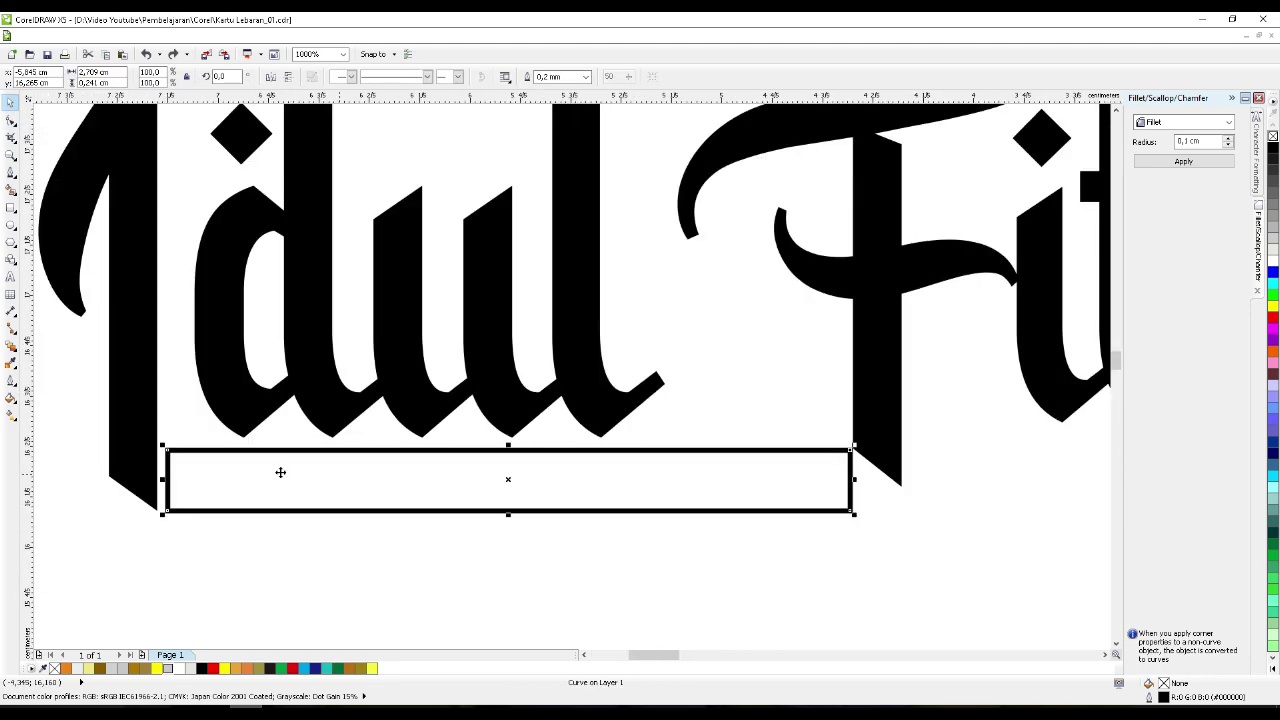
right_click(1273, 135)
click(1273, 148)
scroll(137, 522, up, 6)
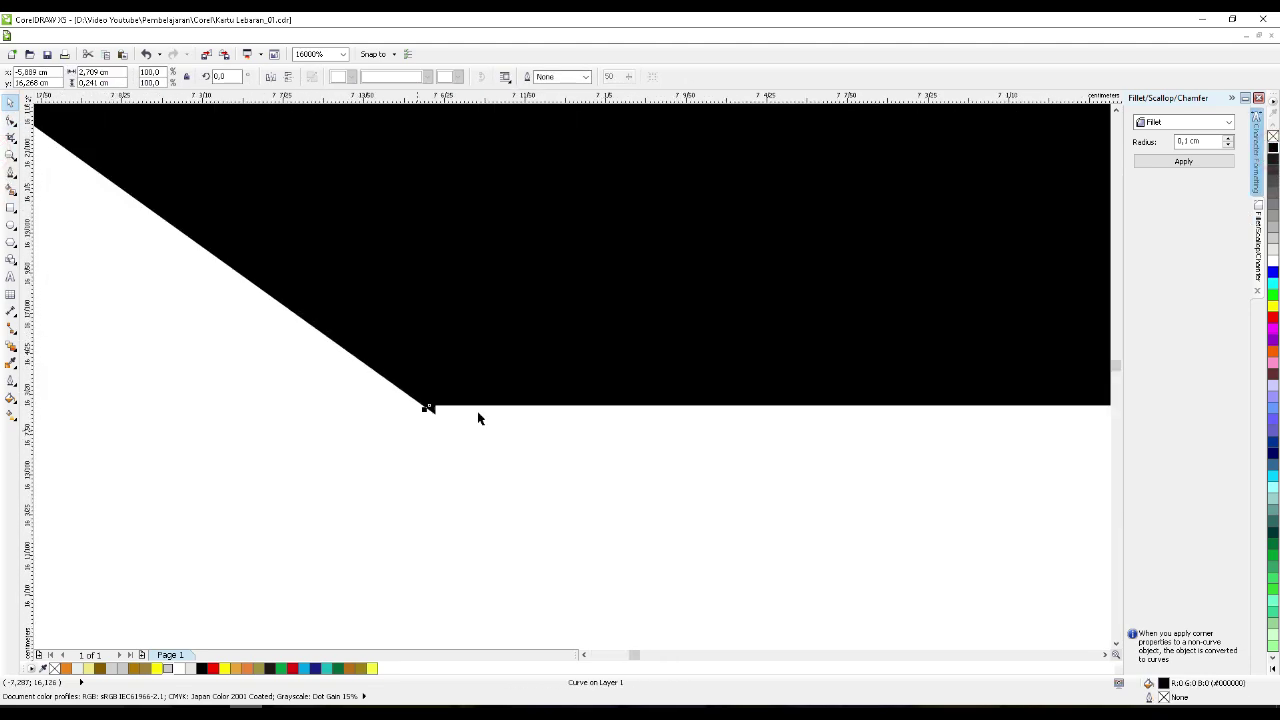
click(374, 54)
click(413, 131)
scroll(477, 380, down, 8)
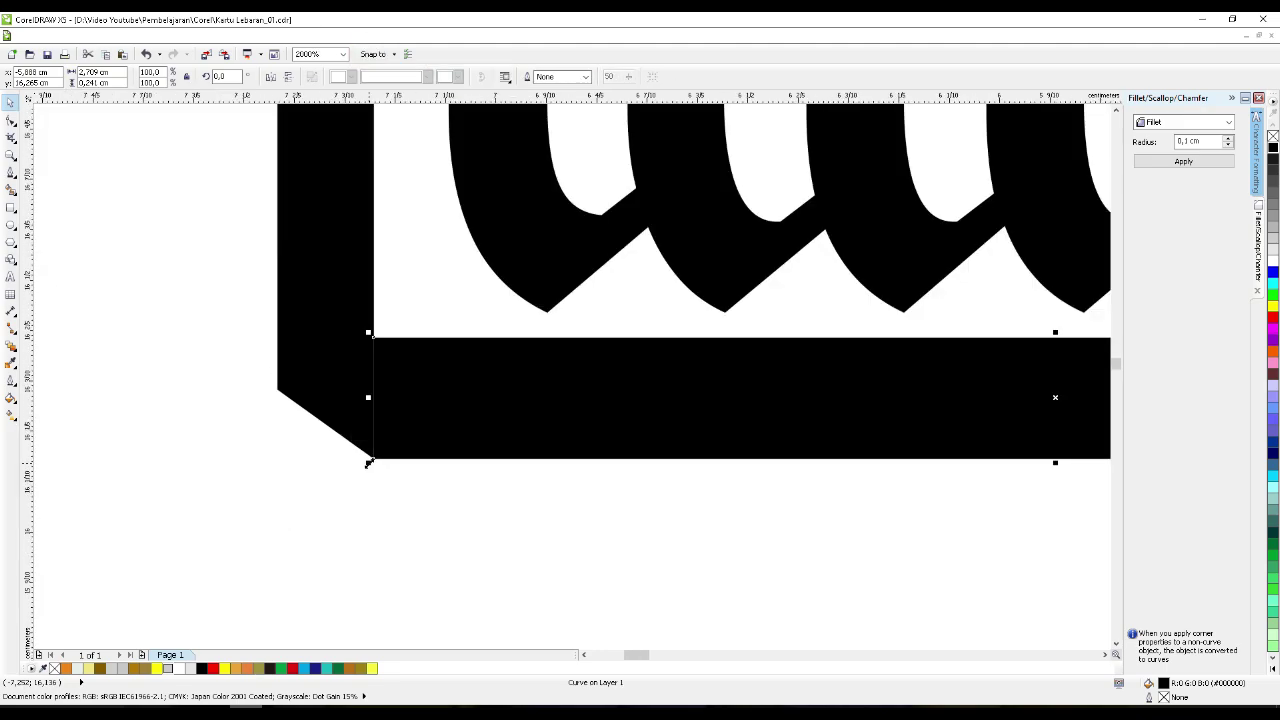
scroll(450, 371, down, 1)
- Extend the bar to the stem of the "F" and shift "Fitri" slightly down to meet it
drag(696, 389, 786, 384)
scroll(764, 397, up, 1)
scroll(709, 441, down, 1)
scroll(773, 326, up, 1)
click(712, 335)
drag(712, 336, 710, 345)
scroll(710, 344, down, 1)
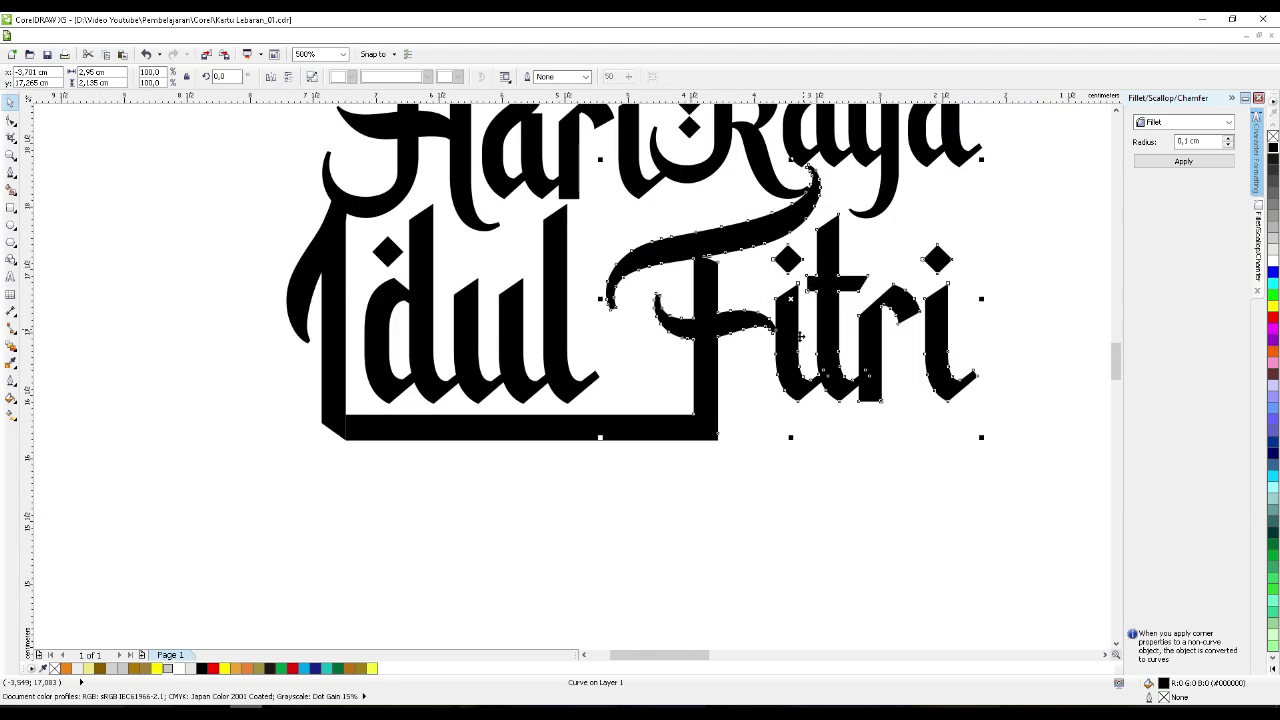
- Shorten the bar and flip it to the other side of the "F" stem, running about 2 cm beneath "Fitri"
click(769, 473)
scroll(769, 473, down, 1)
scroll(557, 450, up, 1)
click(556, 449)
drag(551, 449, 733, 449)
scroll(644, 489, down, 1)
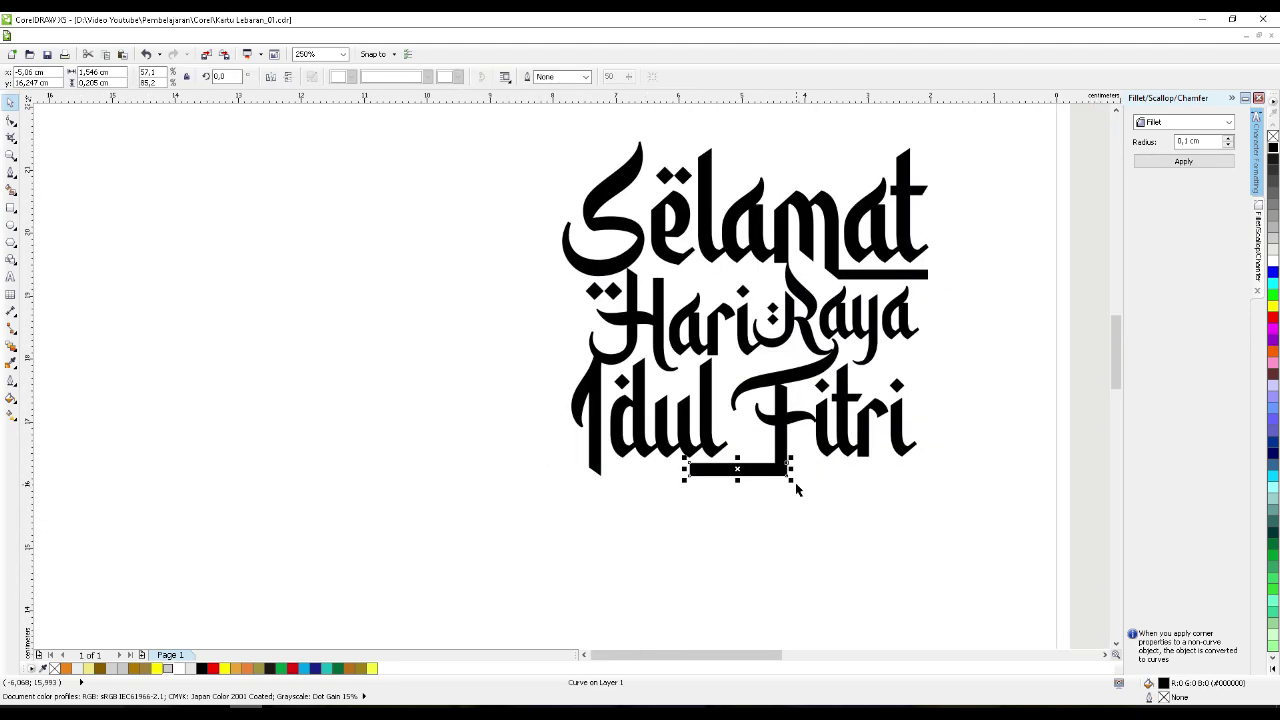
scroll(831, 480, up, 1)
drag(542, 459, 997, 460)
click(826, 509)
- Adjust the bar's corner and height so its lower edge lines up with the tip of the "F" foot
scroll(750, 465, up, 4)
click(623, 506)
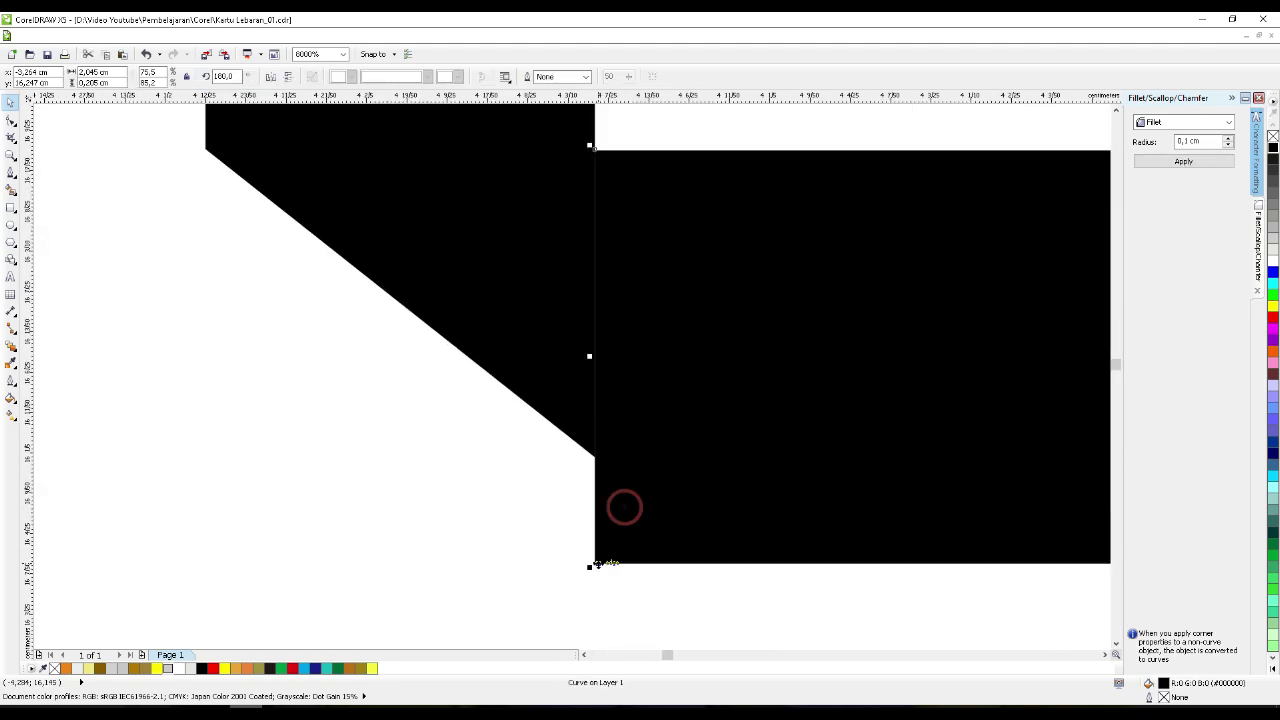
drag(595, 563, 595, 457)
scroll(509, 562, down, 4)
drag(642, 523, 643, 541)
- Weld the underline bar to the word "Fitri"
click(690, 470)
scroll(685, 445, down, 1)
scroll(614, 428, up, 1)
shift+click(580, 460)
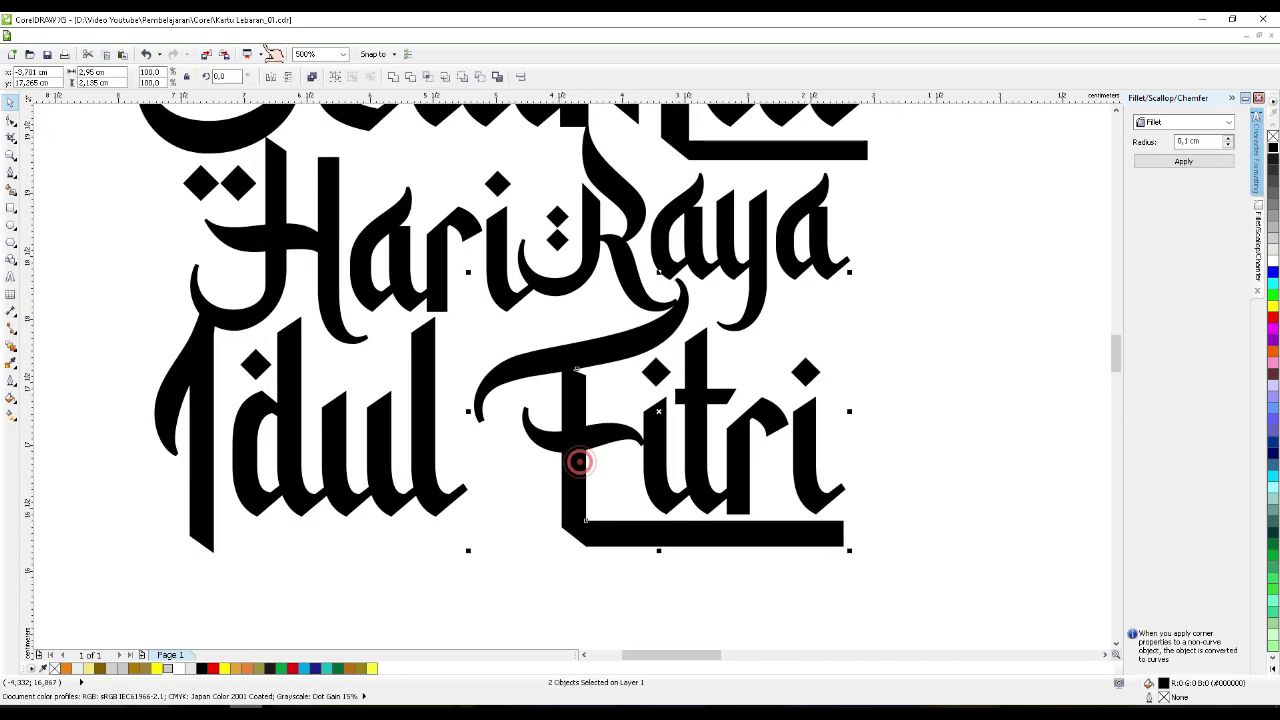
click(396, 76)
- Nudge "Fitri" so the tip of its upper stroke touches the tail of the "R" in "Raya"
scroll(693, 307, up, 2)
drag(640, 188, 630, 268)
scroll(707, 281, down, 5)
scroll(650, 300, up, 3)
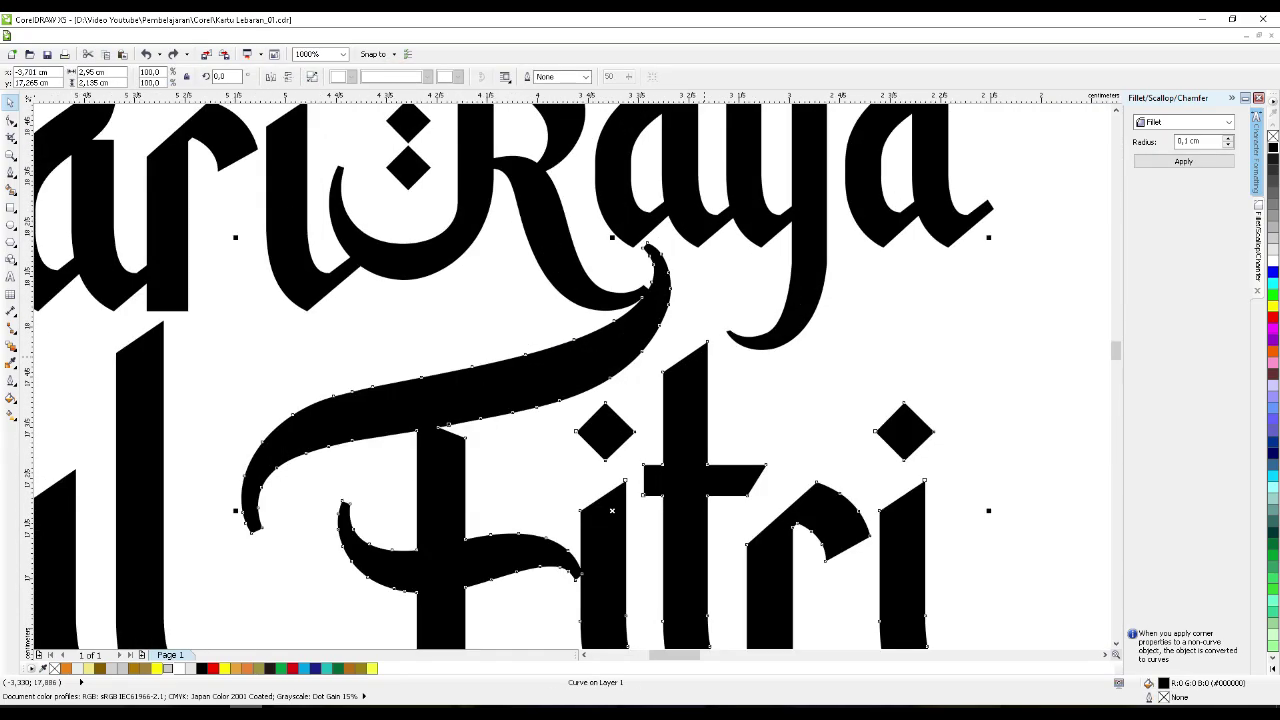
scroll(640, 260, up, 4)
scroll(686, 229, down, 5)
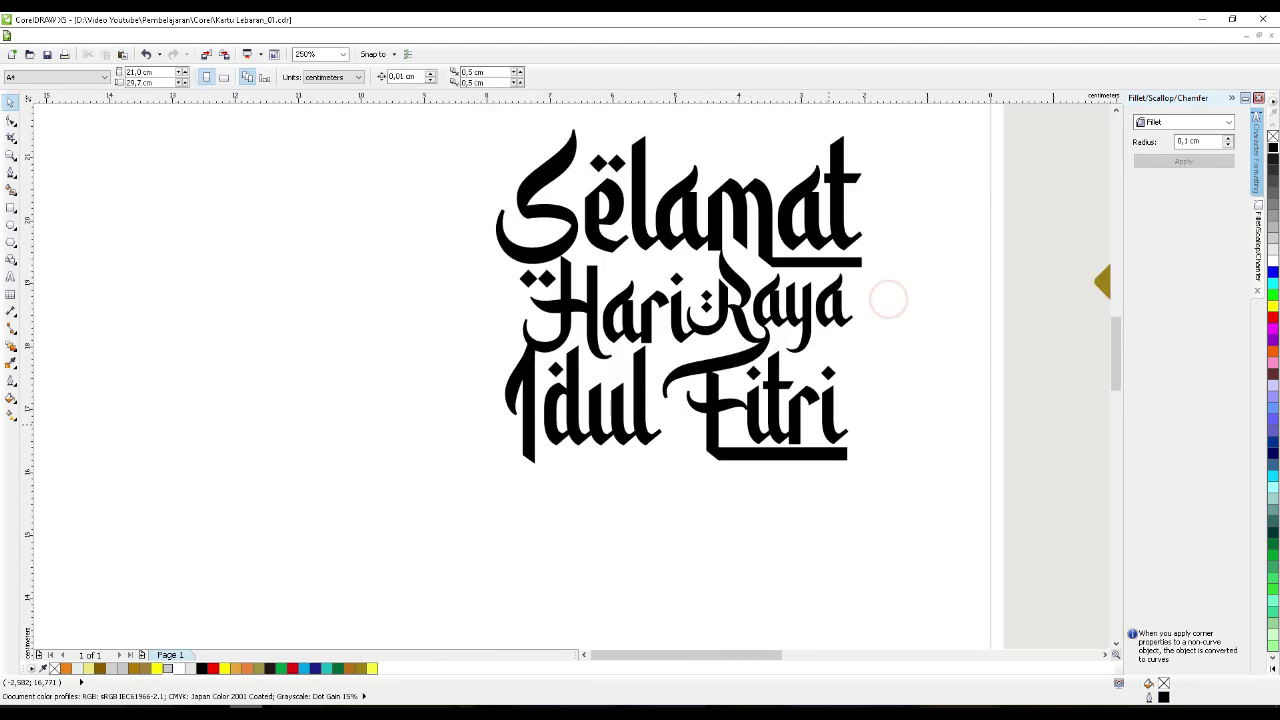
- Move "Idul" about 0.1 cm toward "Fitri" and slightly up so the tip of the "I" overlaps the "H" curve
scroll(610, 450, up, 3)
drag(710, 246, 734, 236)
scroll(613, 328, down, 1)
click(597, 546)
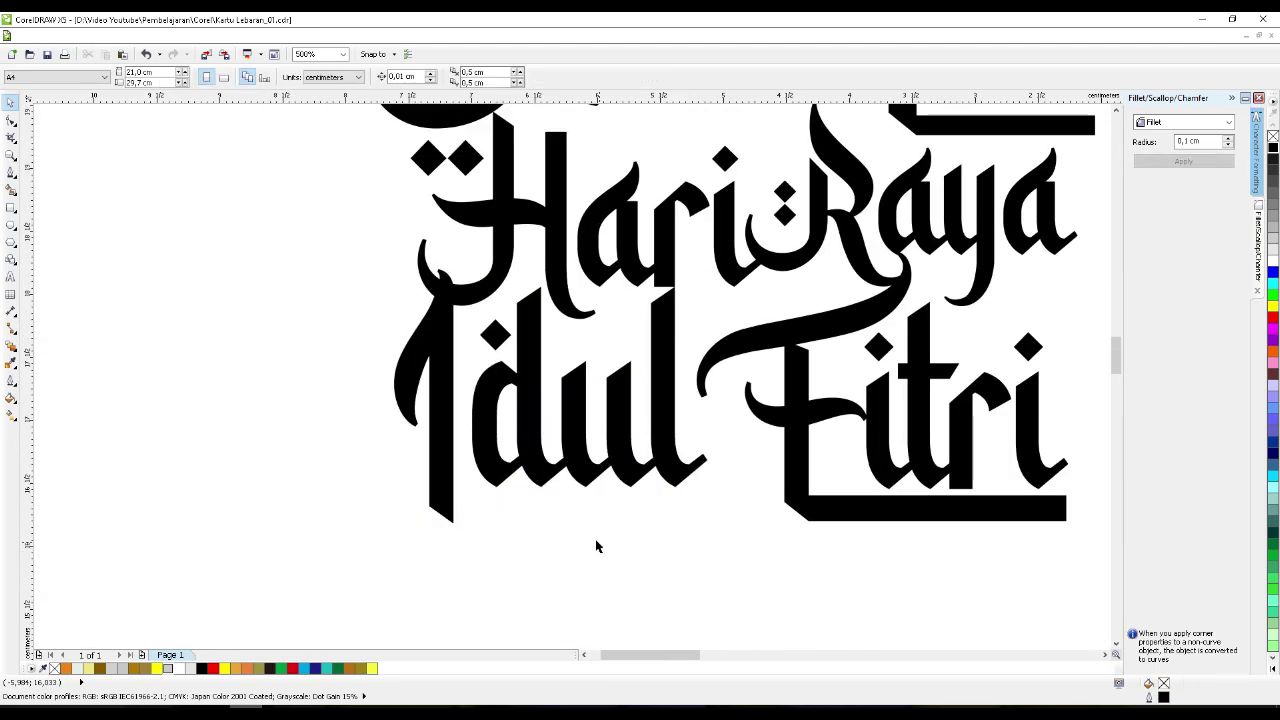
scroll(595, 540, down, 1)
drag(383, 138, 910, 600)
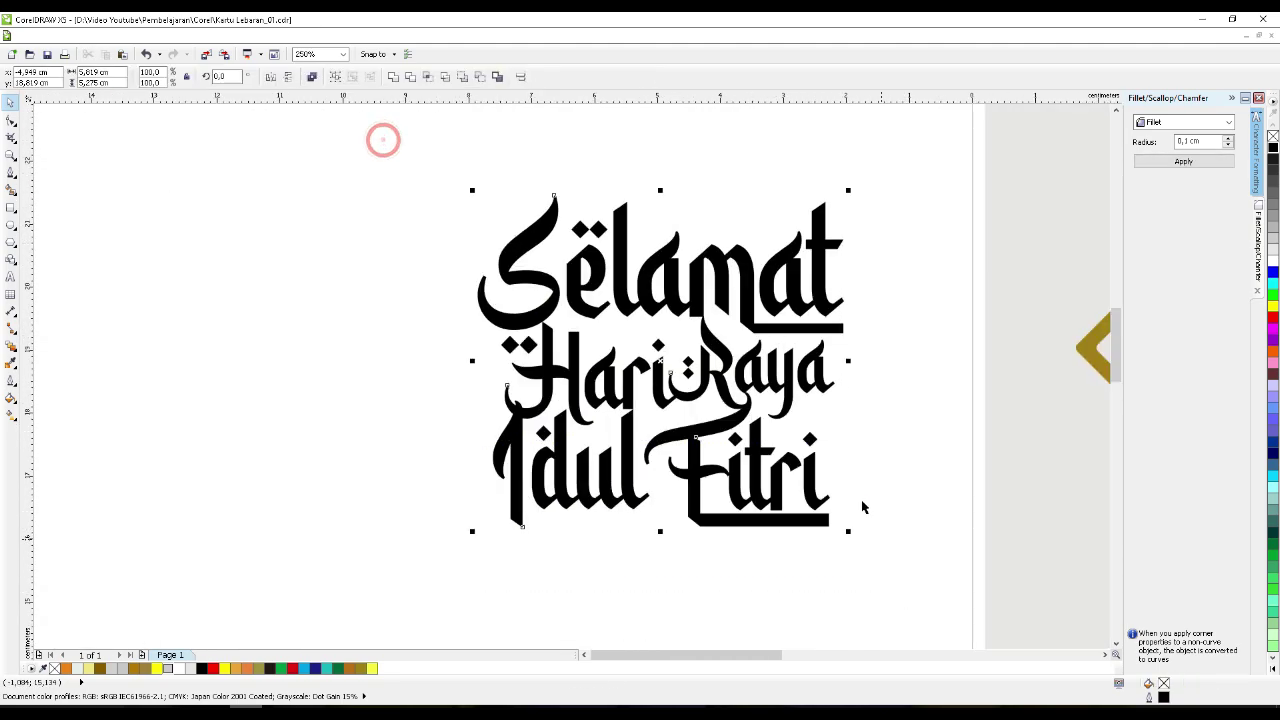
click(897, 503)
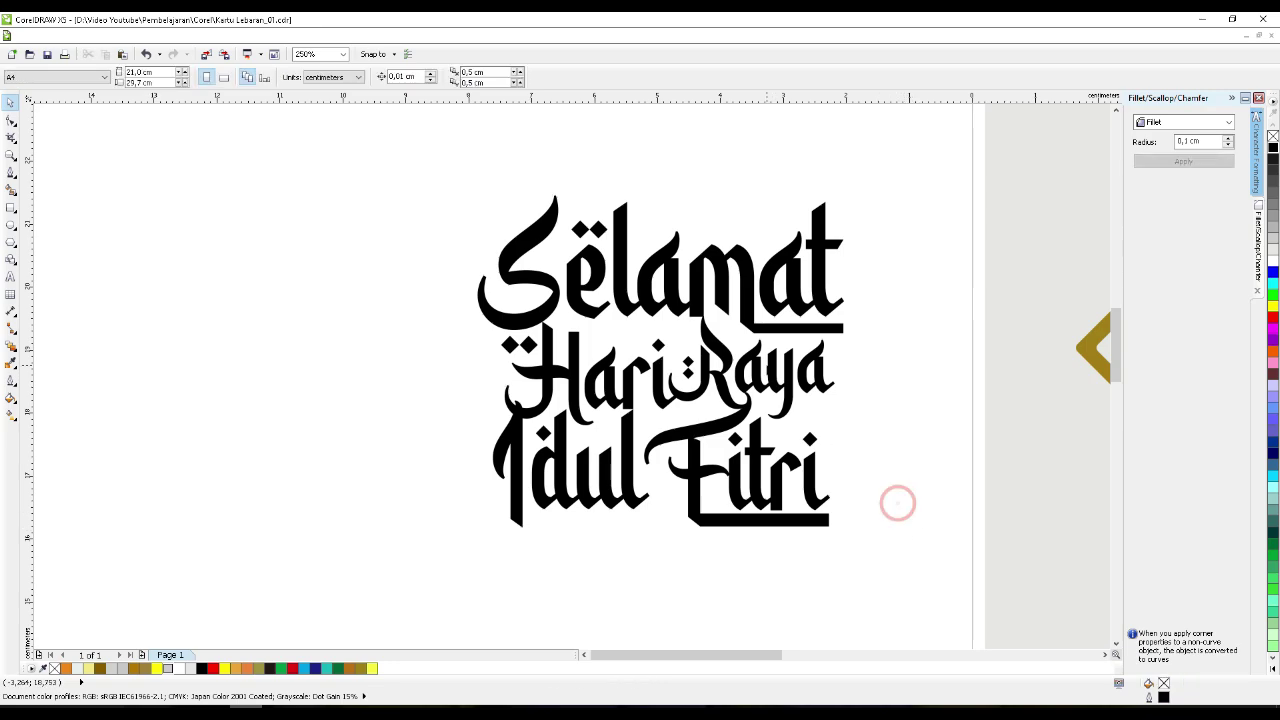
- Give "Selamat", "Raya", "Hari", "Fitri" and "Idul" a blue outline
click(735, 275)
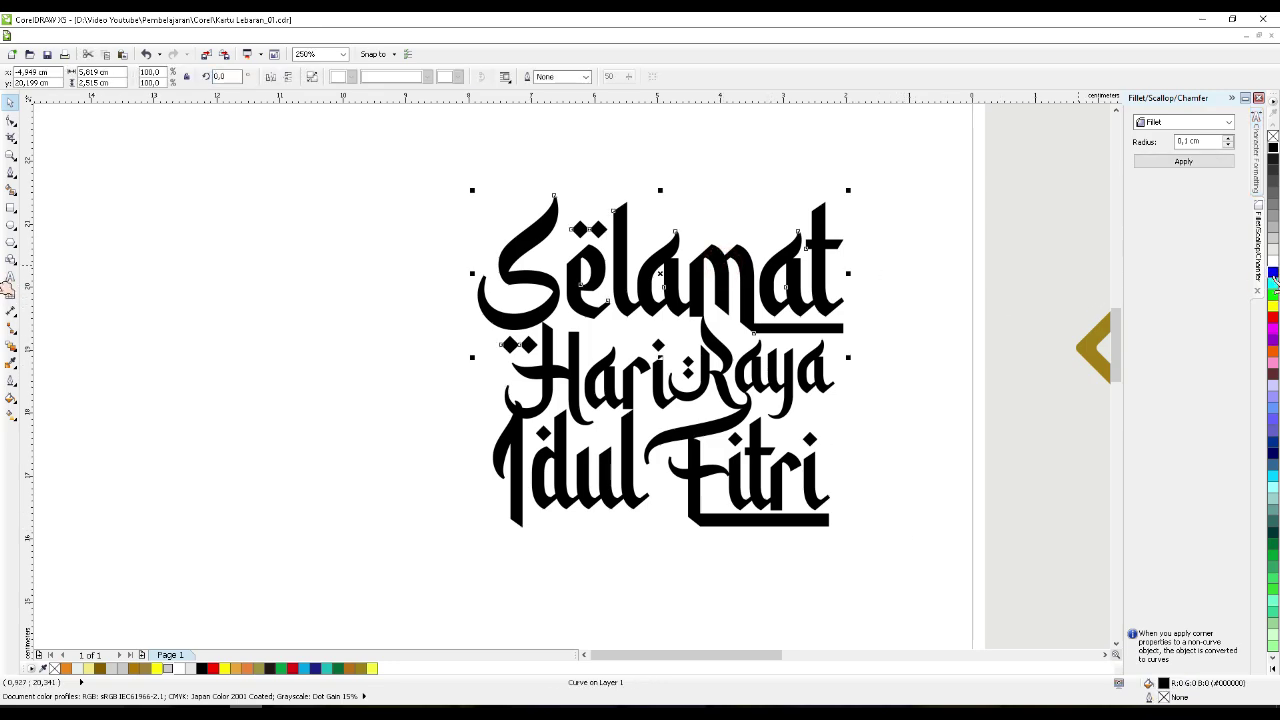
click(688, 363)
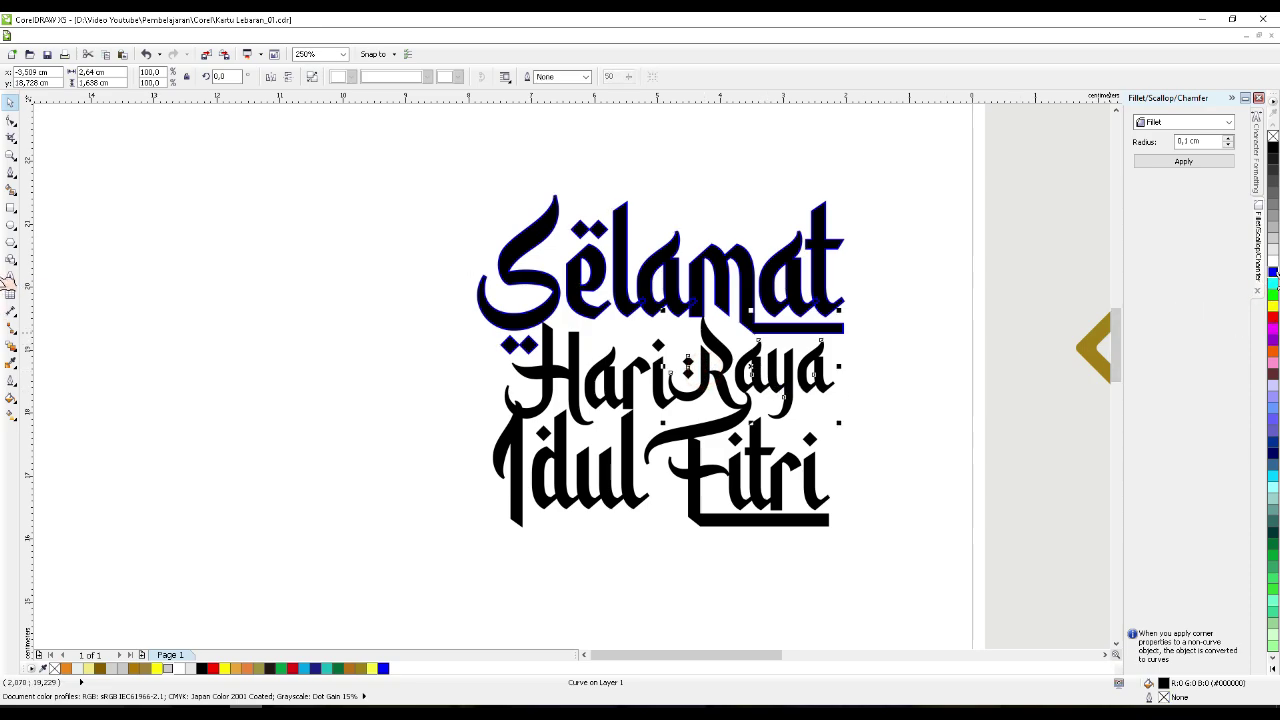
click(688, 366)
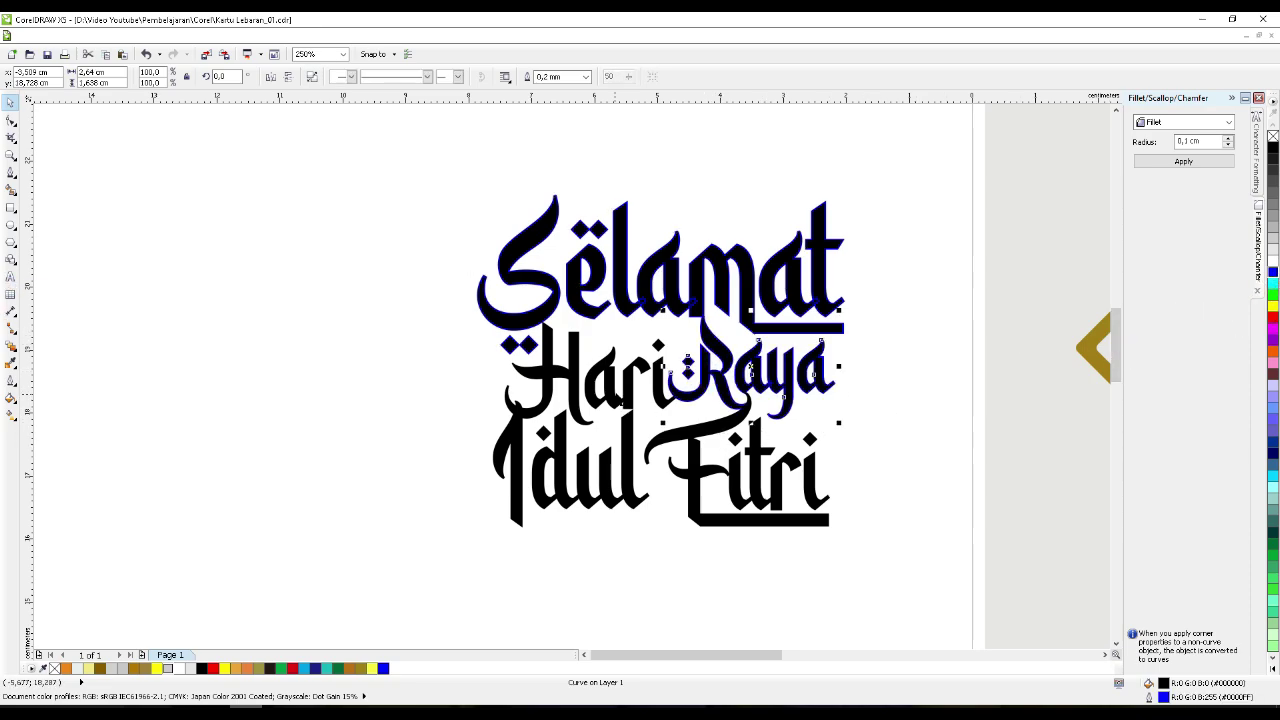
right_click(1273, 272)
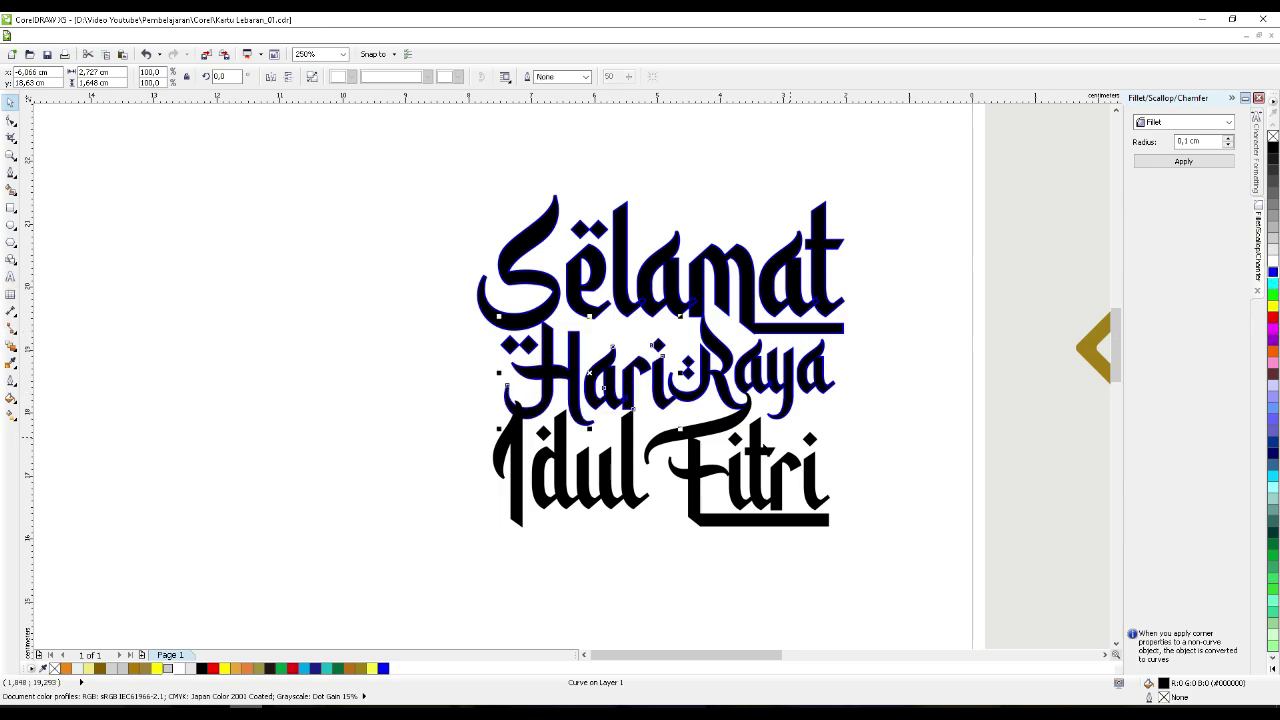
click(735, 455)
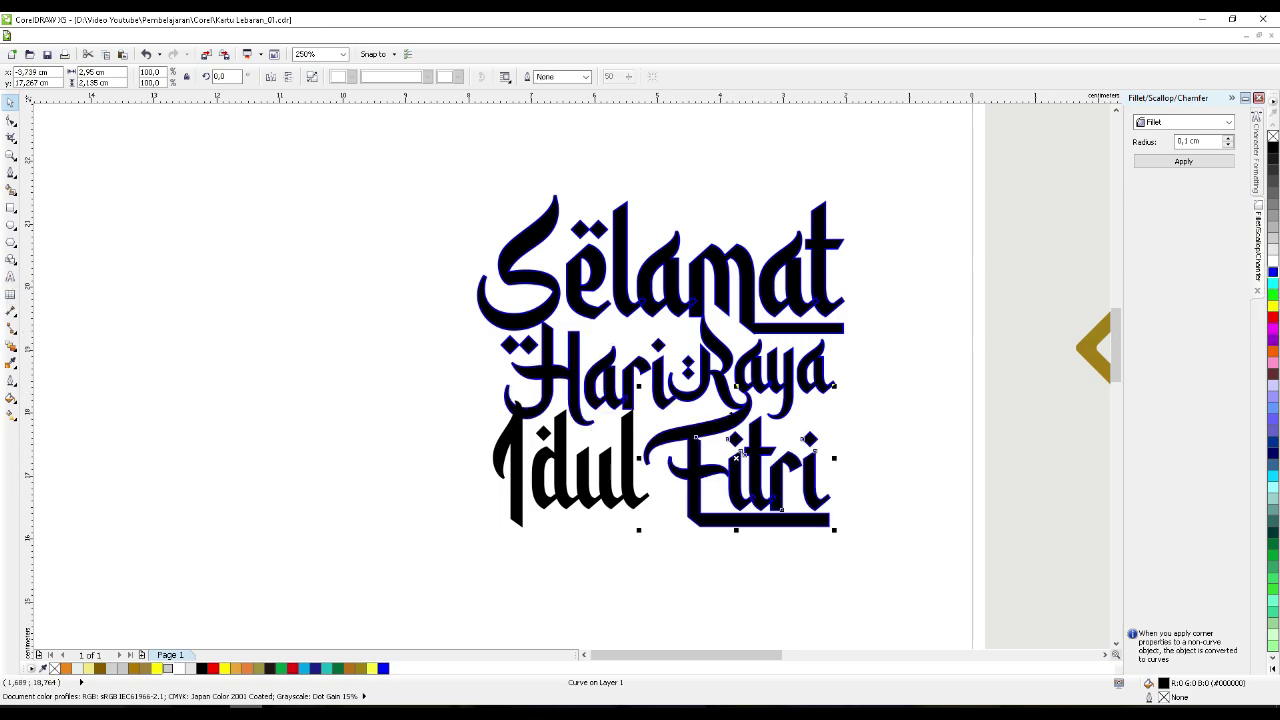
click(620, 482)
right_click(1273, 272)
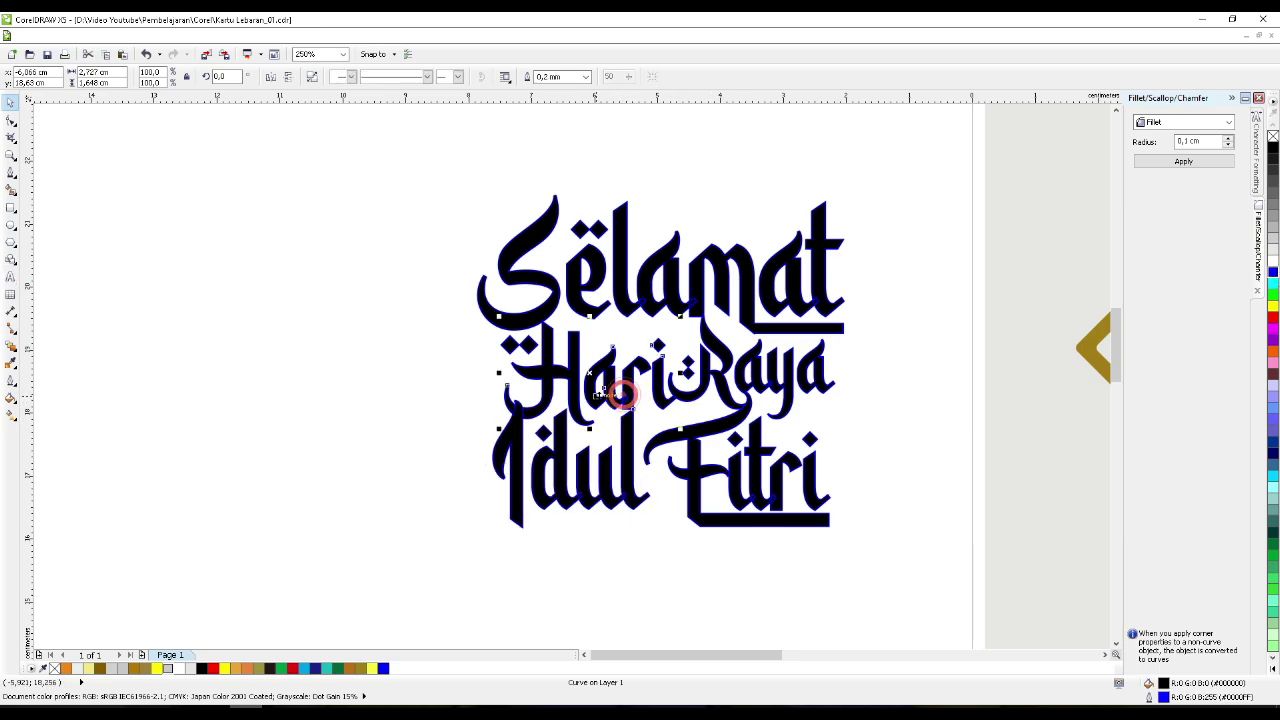
- Break the word "Selamat" apart into separate curves
scroll(620, 395, up, 3)
scroll(705, 338, down, 2)
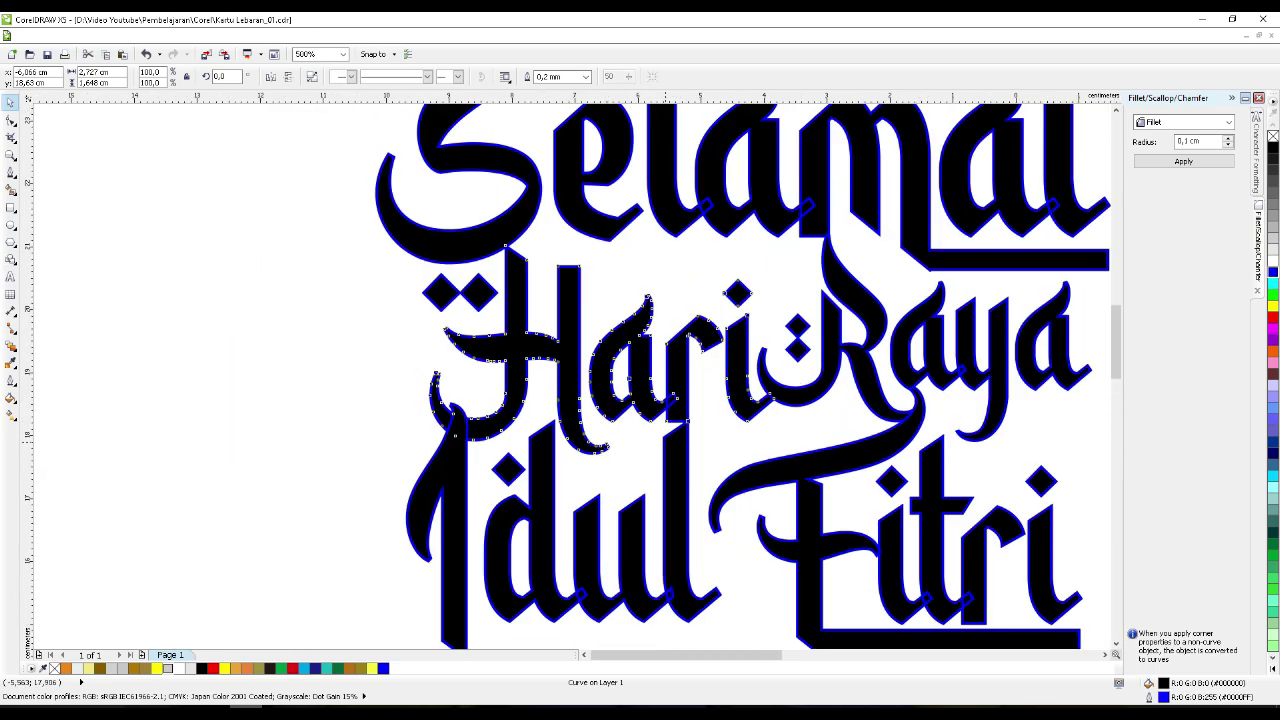
scroll(705, 338, down, 2)
scroll(716, 314, up, 4)
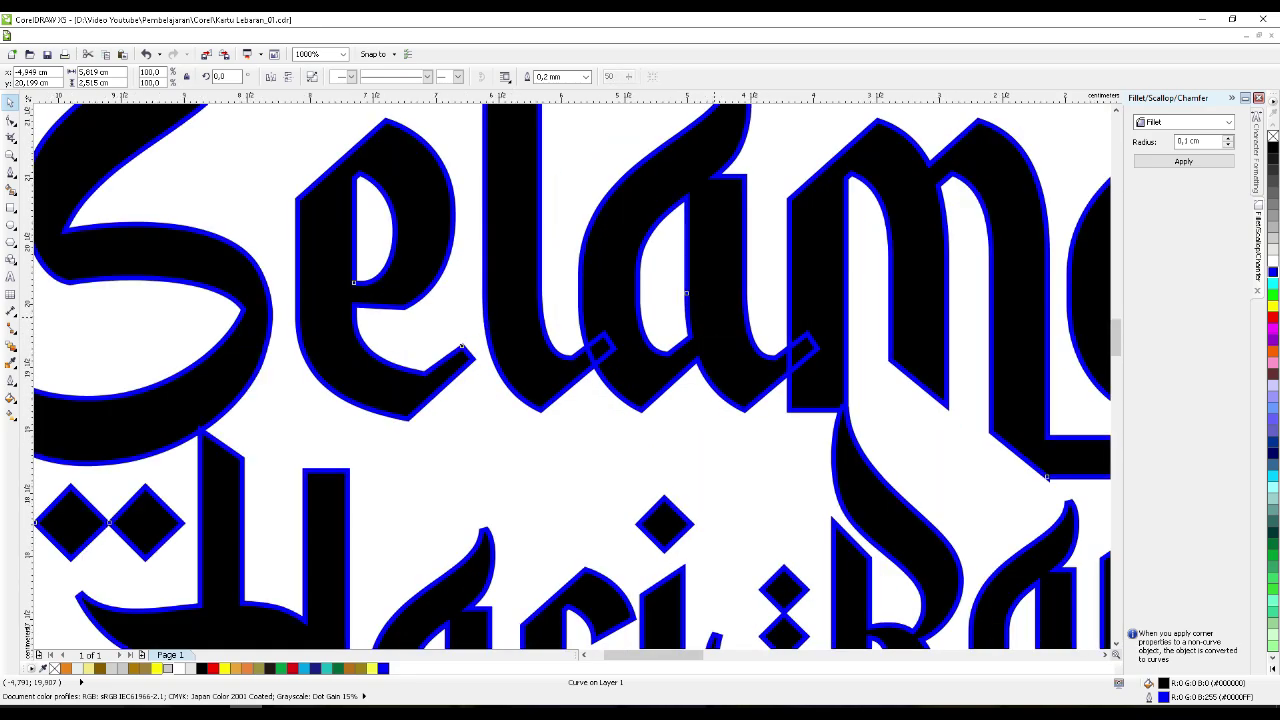
scroll(716, 314, down, 2)
key(ctrl+k)
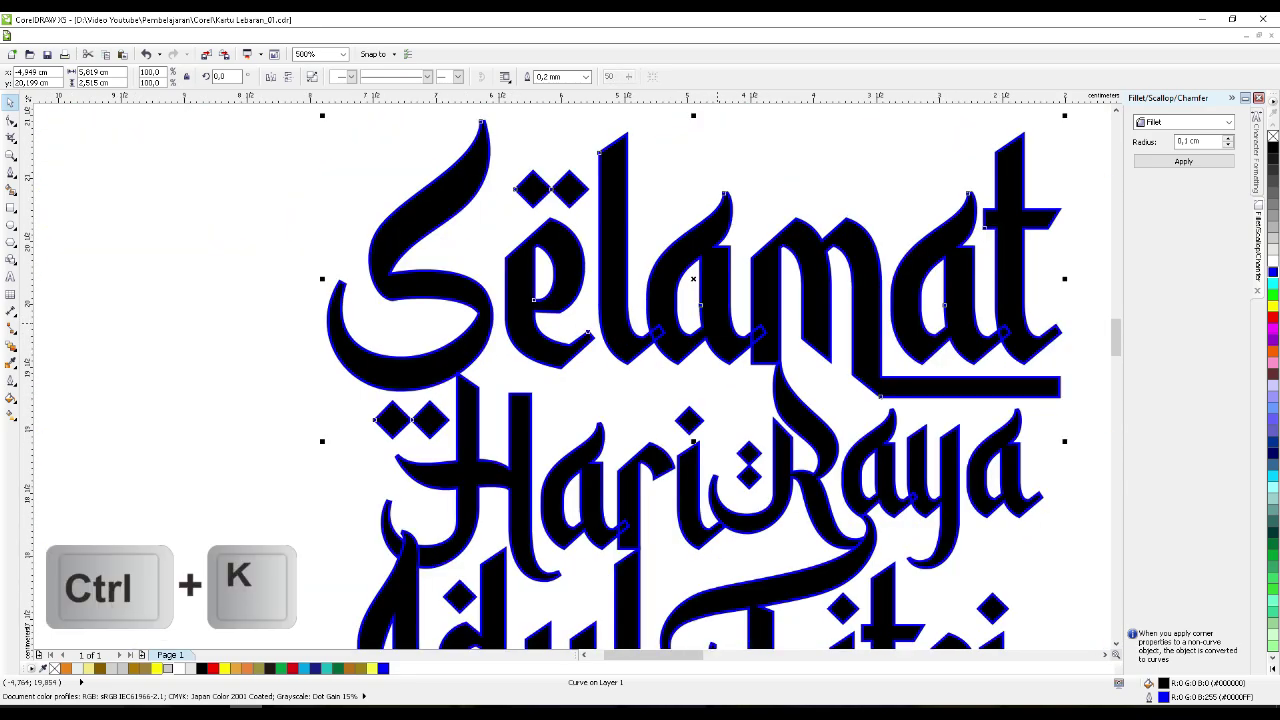
click(365, 392)
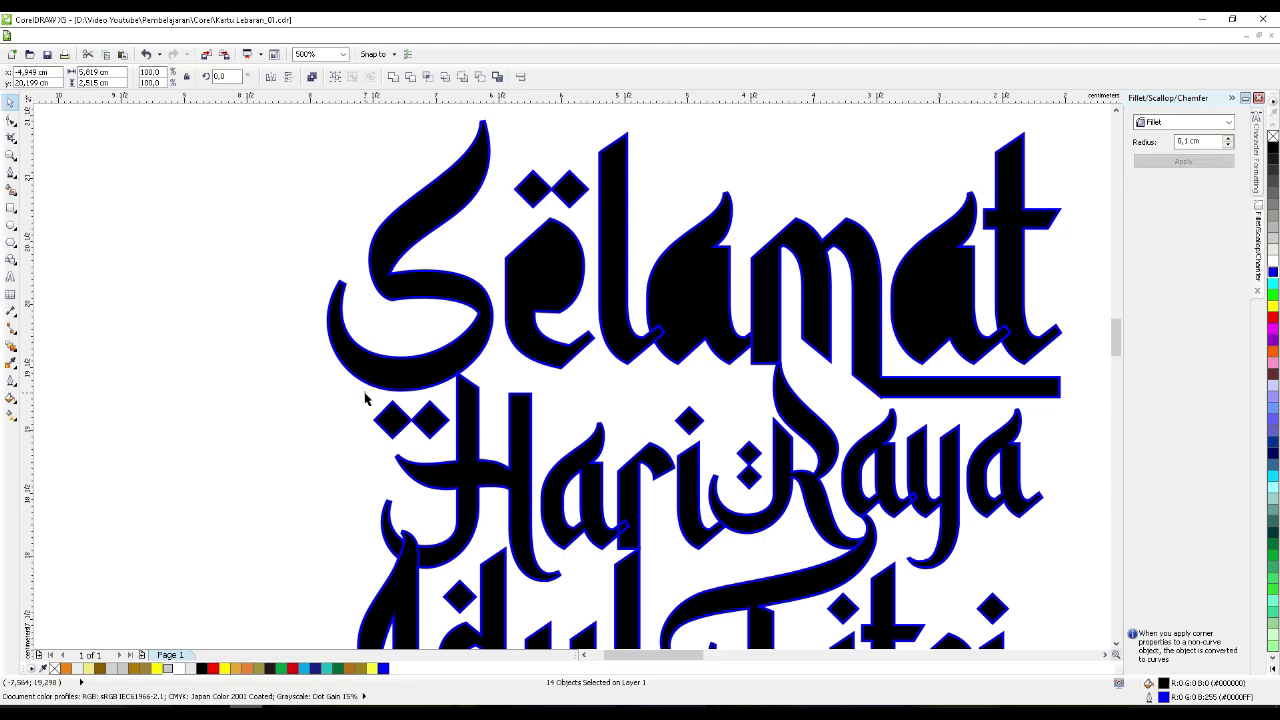
- Weld the "l" and first "a" of "Selamat", then cut the enclosed counter out of the "a"
click(723, 319)
click(722, 319)
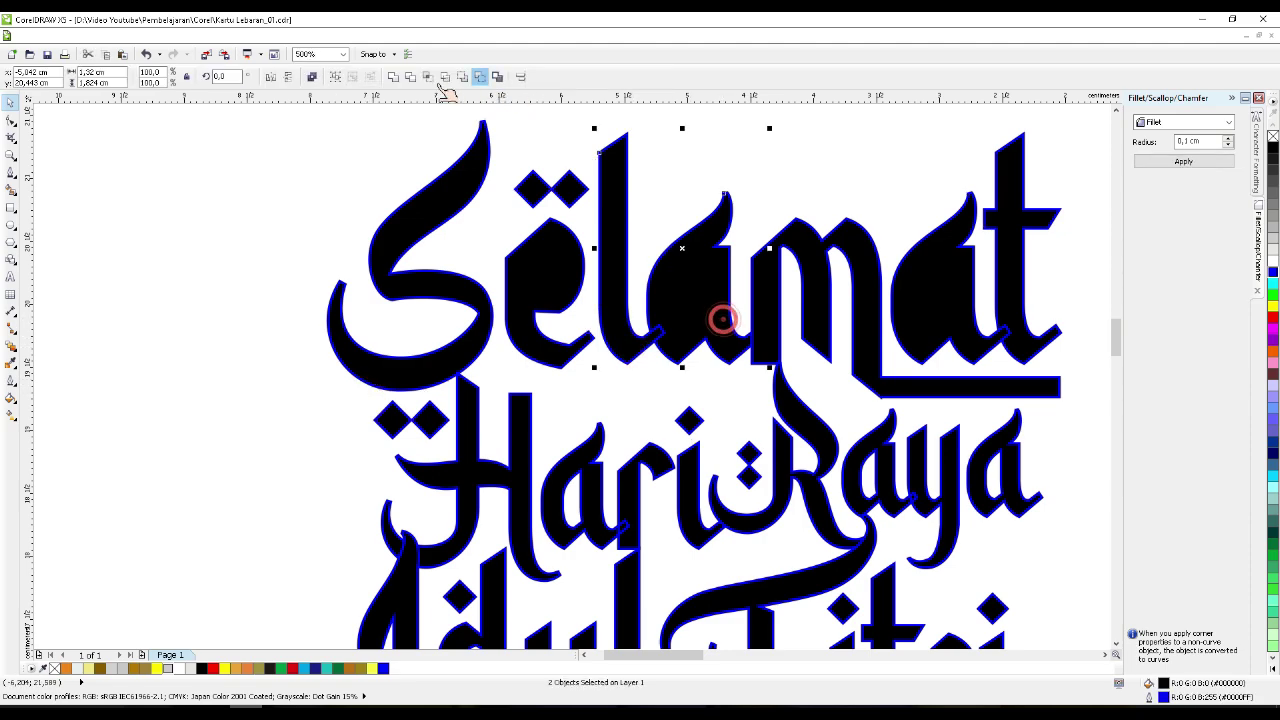
click(393, 78)
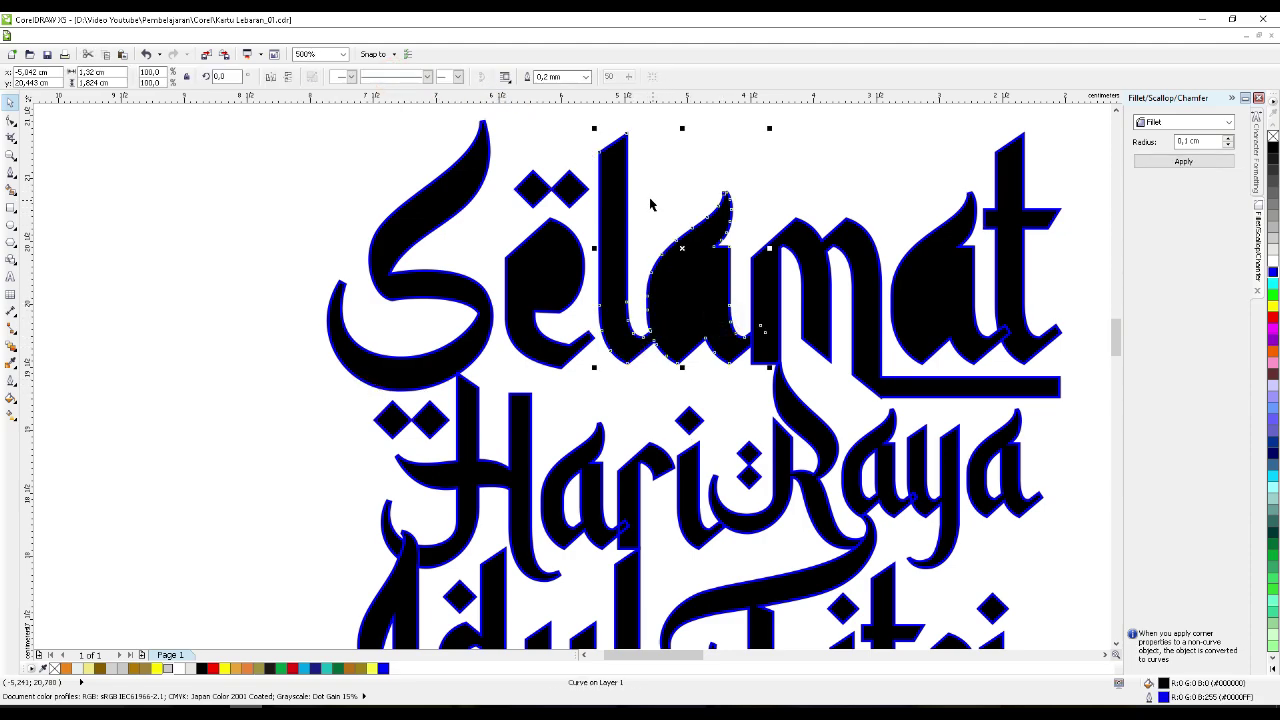
drag(661, 209, 726, 356)
shift+click(736, 348)
click(411, 78)
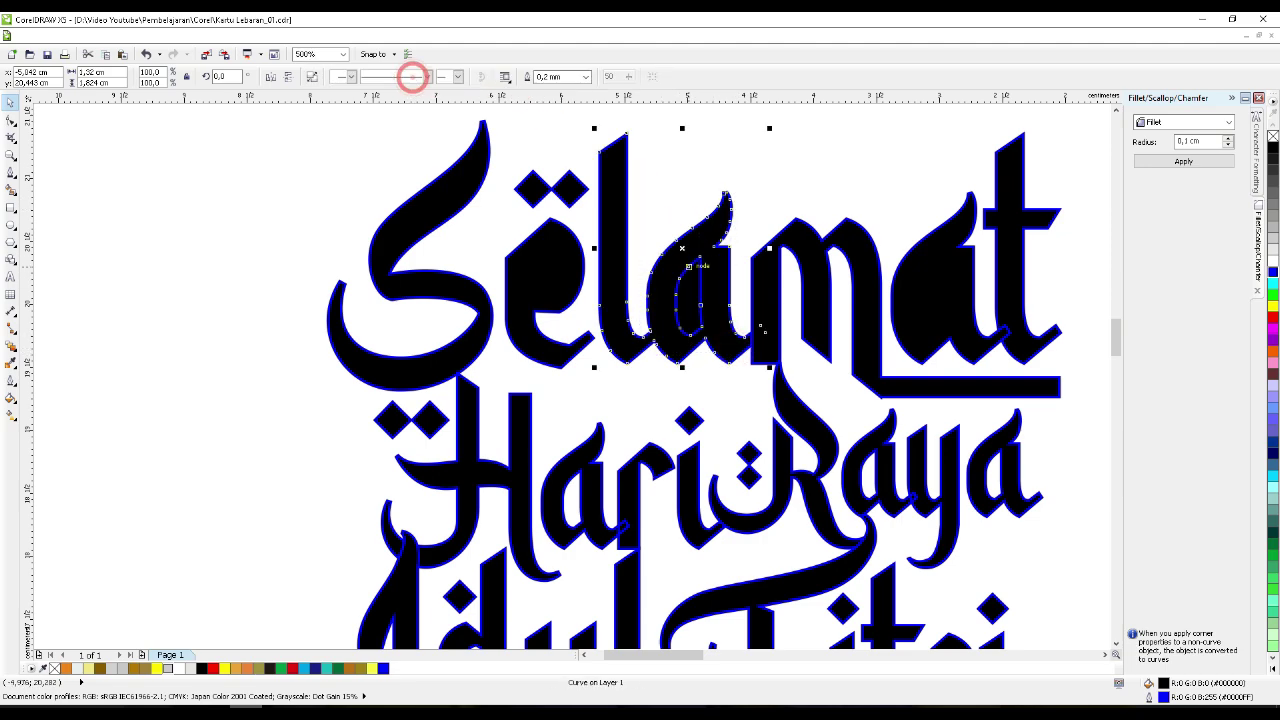
key(Delete)
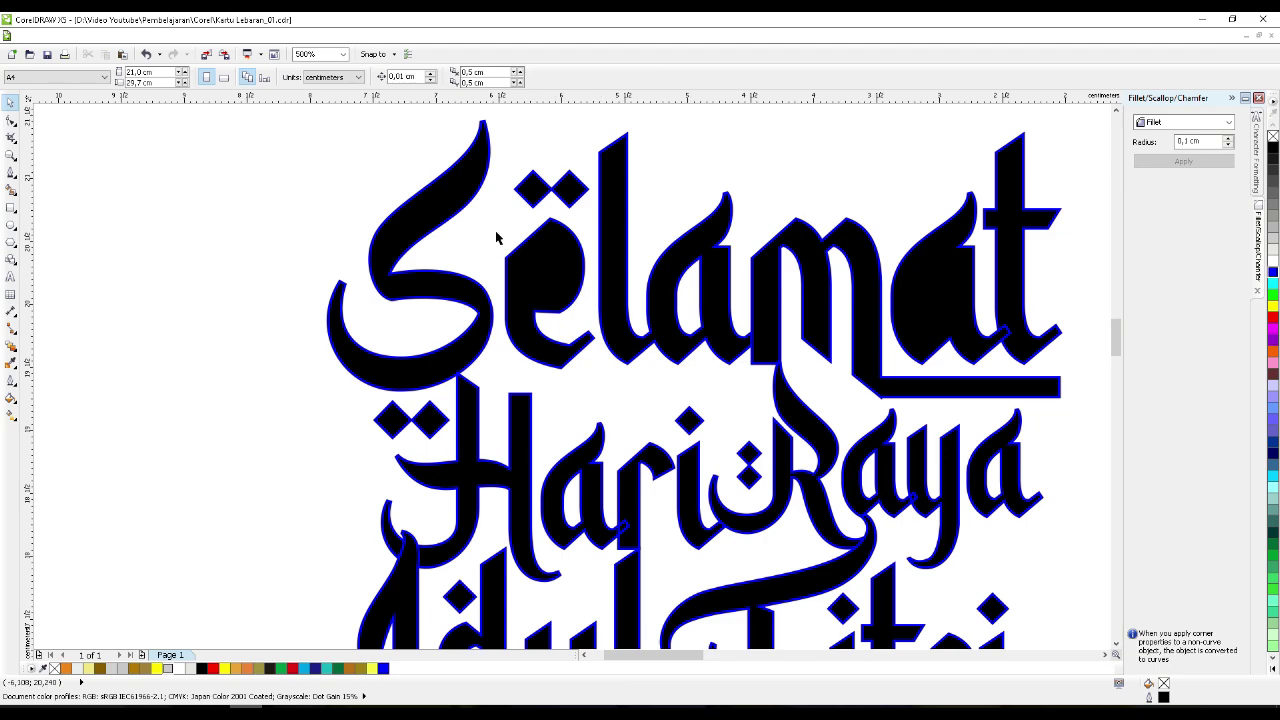
- Trim the enclosed counter out of the "e" of "Selamat" and remove the leftover inner shape
drag(487, 208, 586, 318)
shift+click(549, 357)
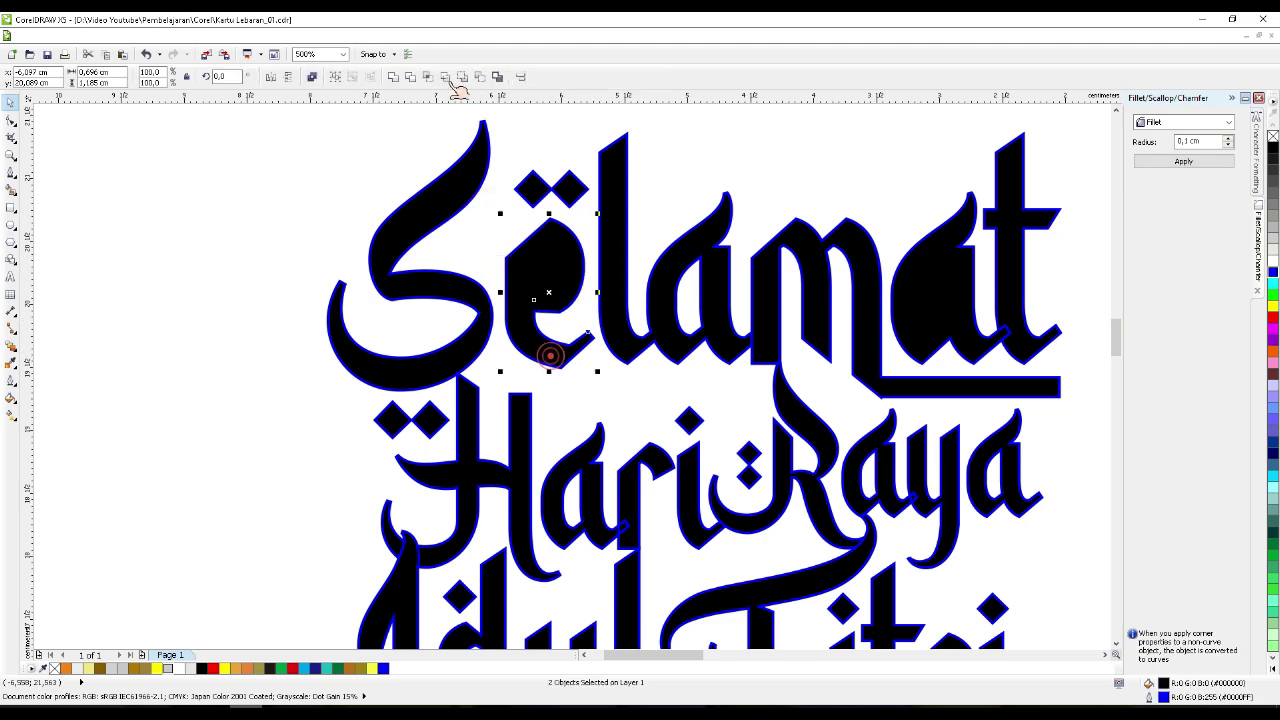
click(411, 77)
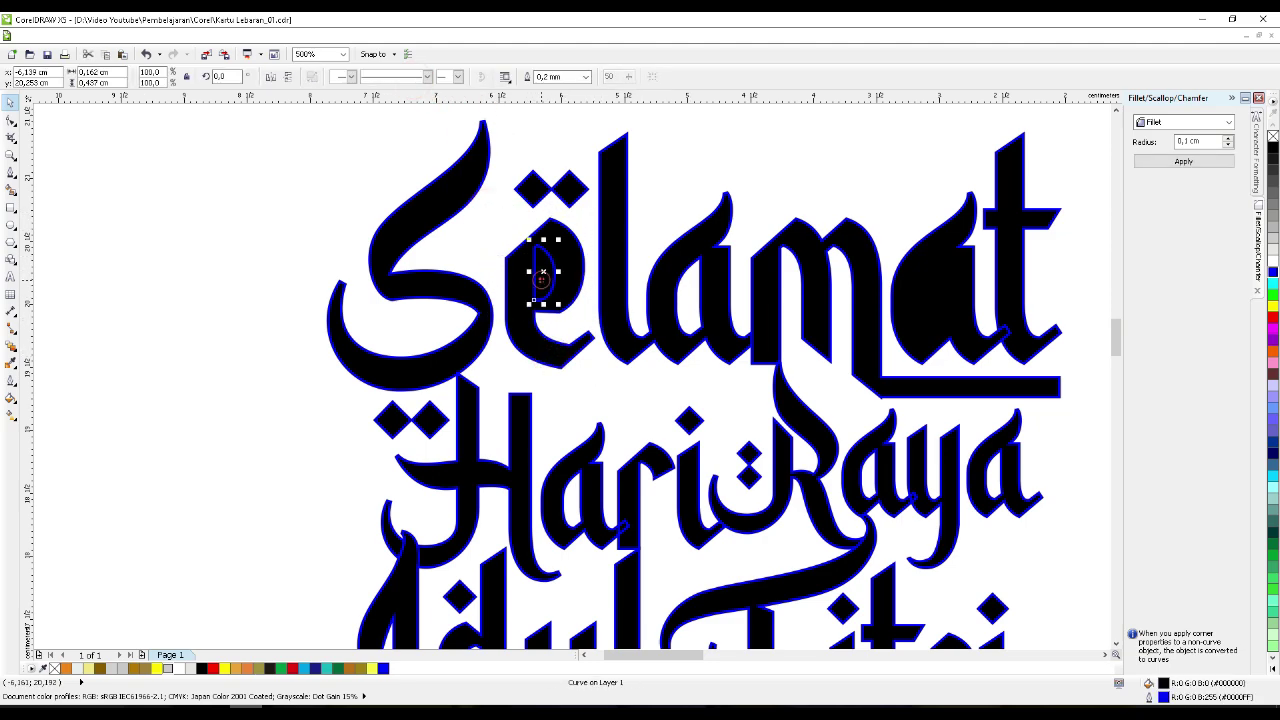
key(Escape)
- Weld the last "a" and the "t" of "Selamat" into one shape
scroll(535, 280, down, 3)
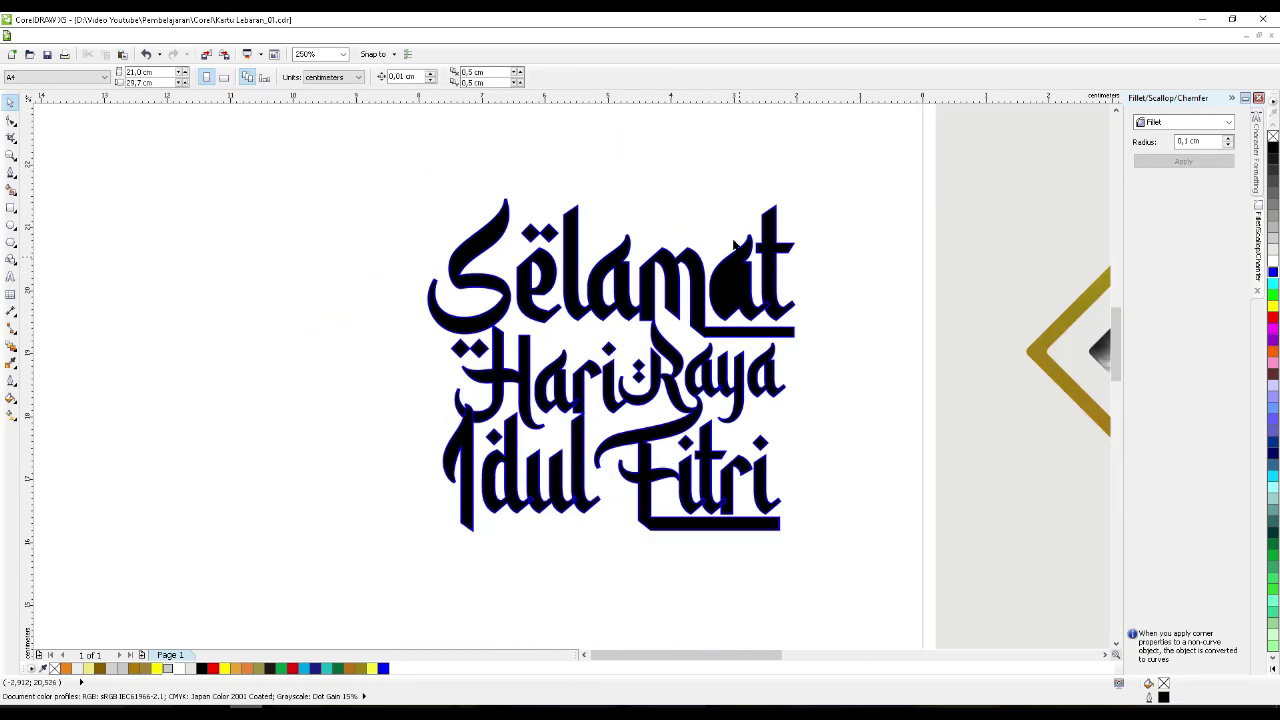
drag(692, 207, 691, 206)
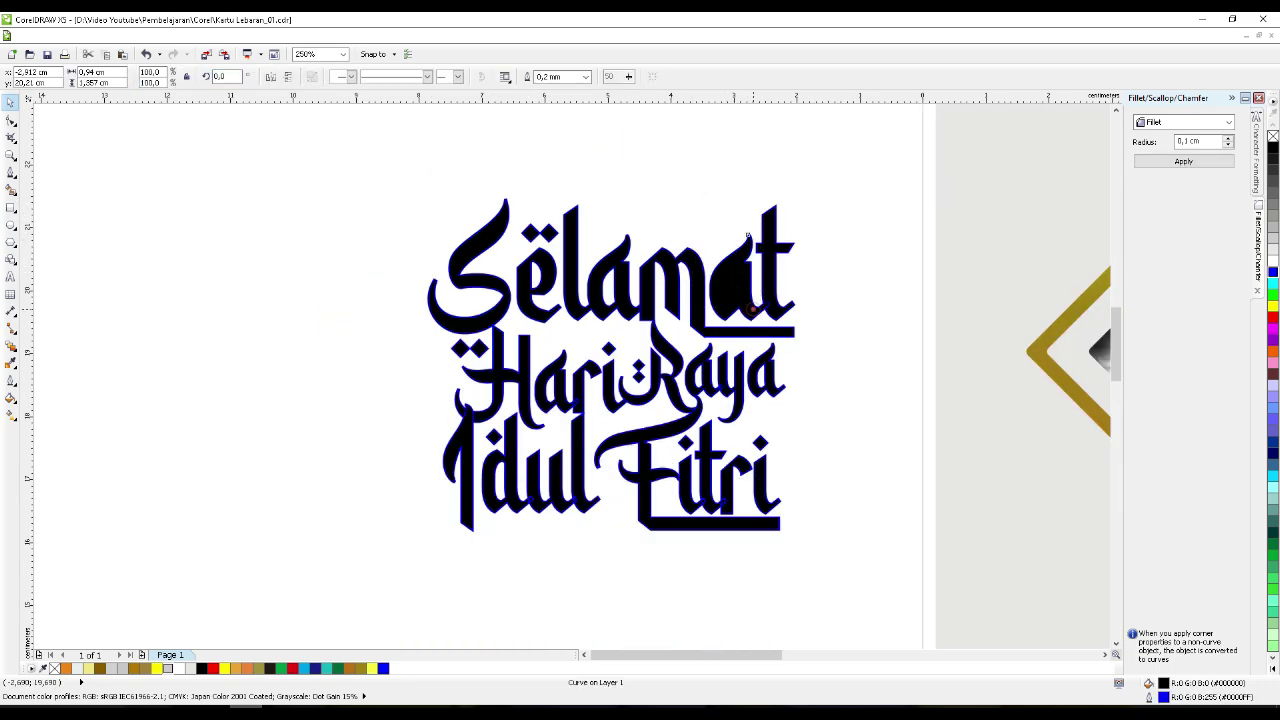
shift+click(773, 265)
click(395, 78)
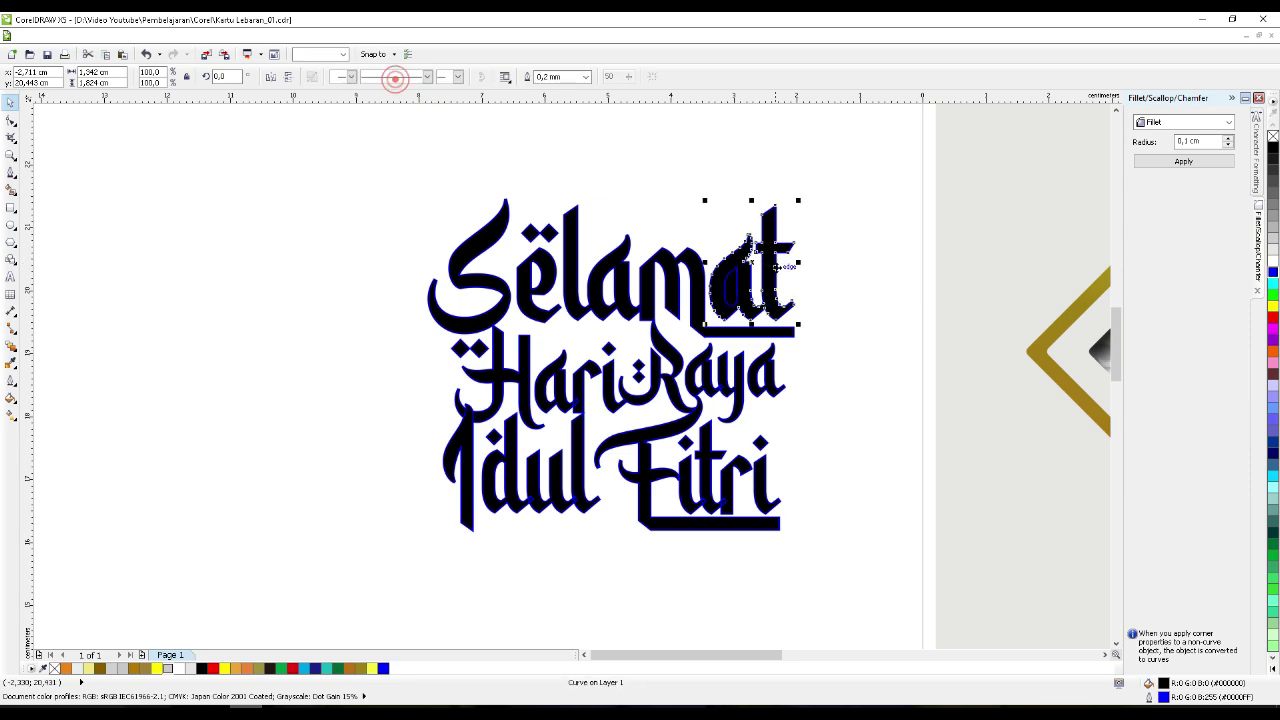
- Trim the enclosed counter out of the last "a" of "Selamat" and remove the leftover inner shape
scroll(777, 267, up, 1)
click(684, 300)
shift+click(696, 250)
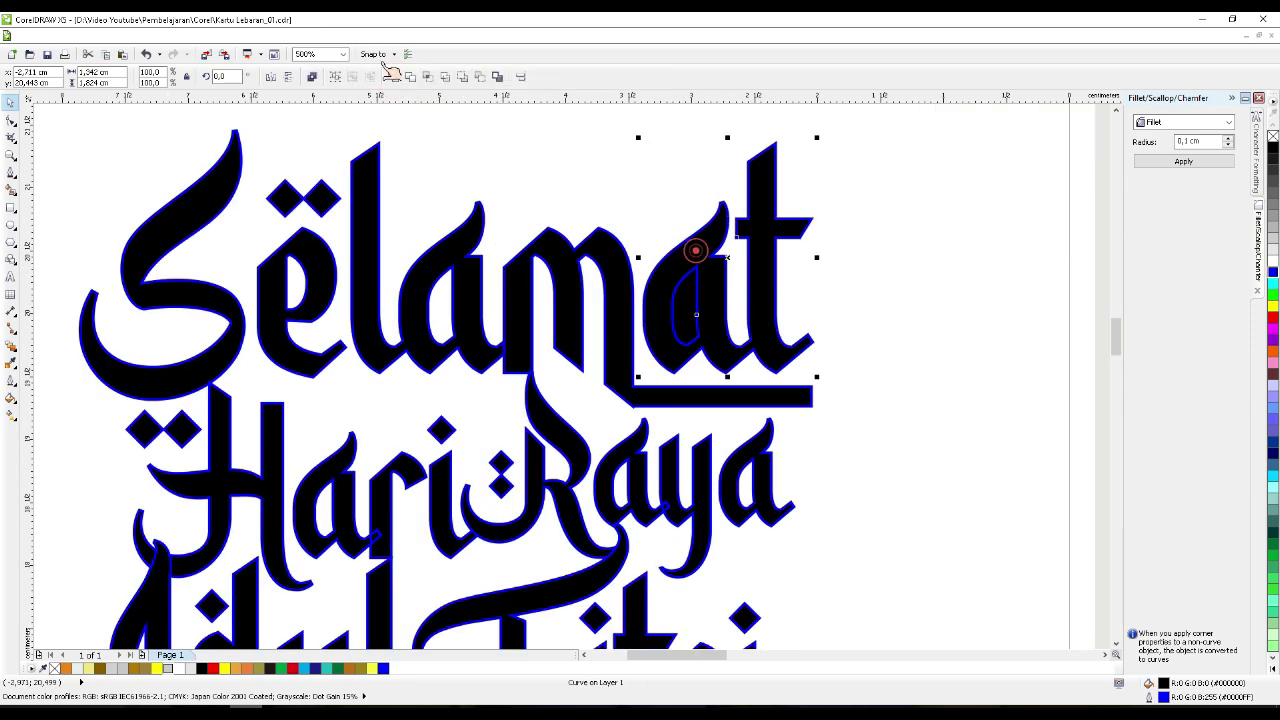
click(408, 76)
click(690, 305)
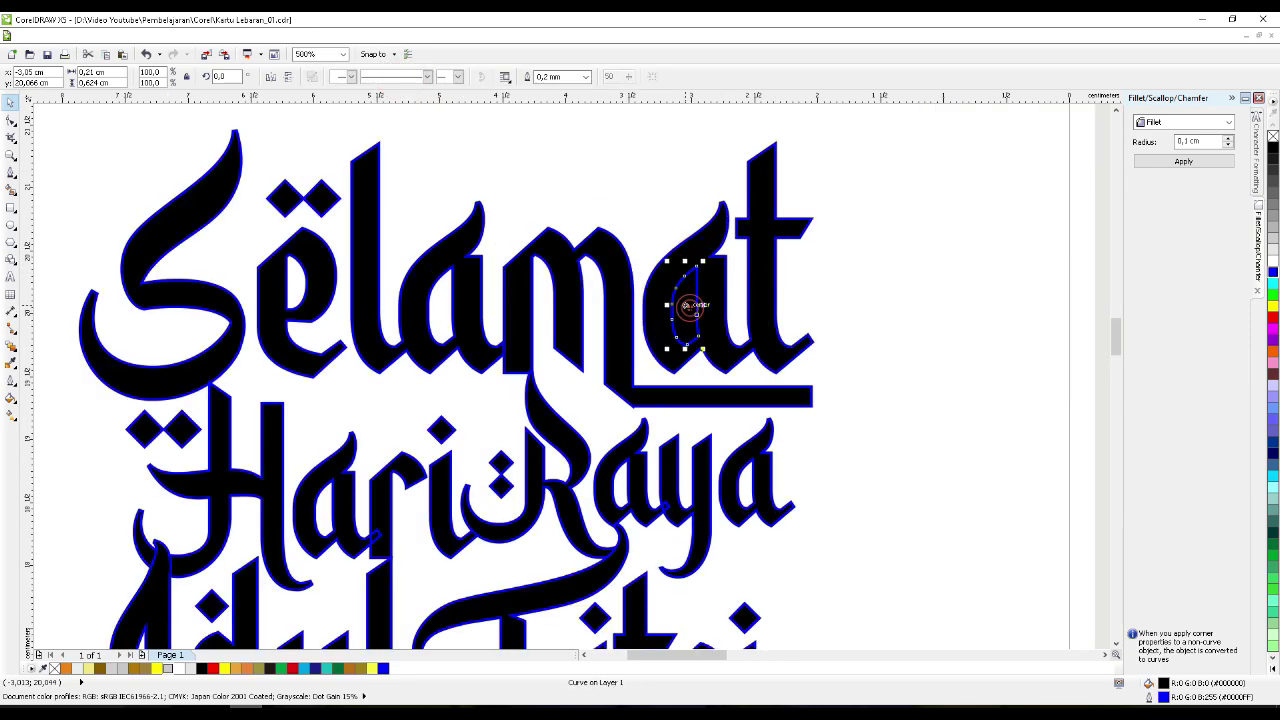
key(Escape)
- Break the words "Hari" and "Raya" apart into separate curves
scroll(685, 305, down, 3)
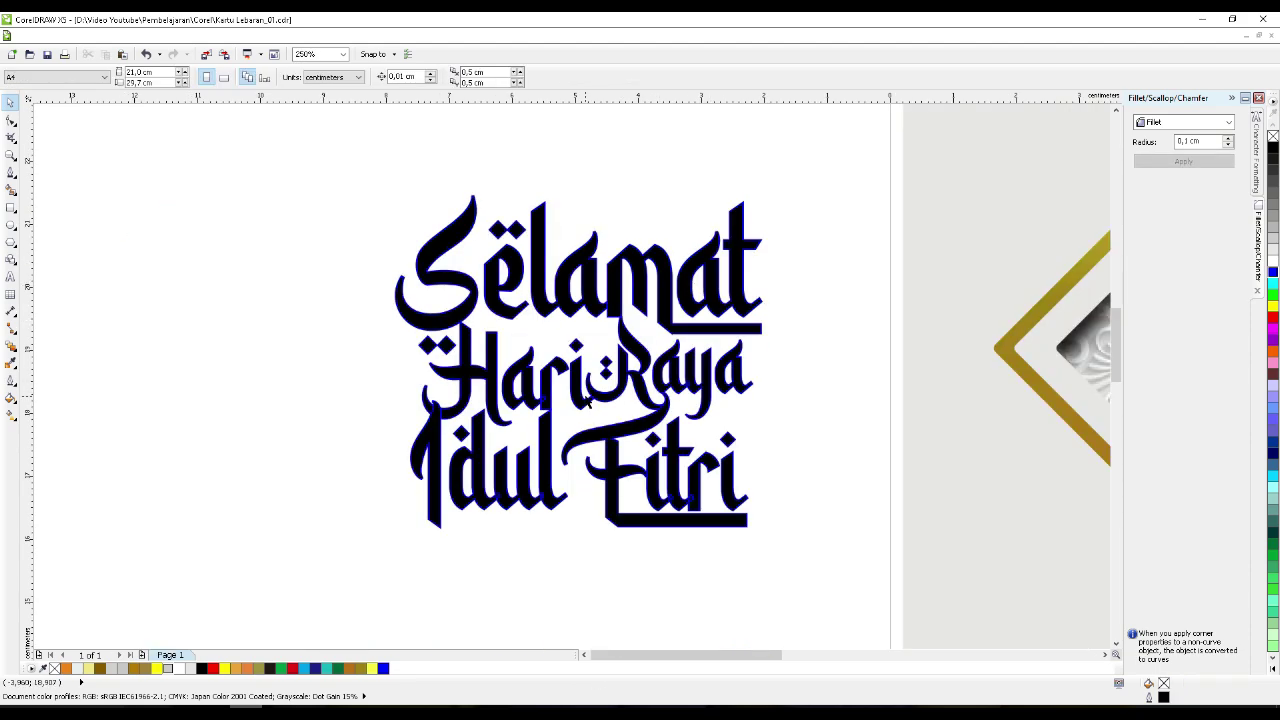
scroll(566, 402, up, 2)
click(518, 400)
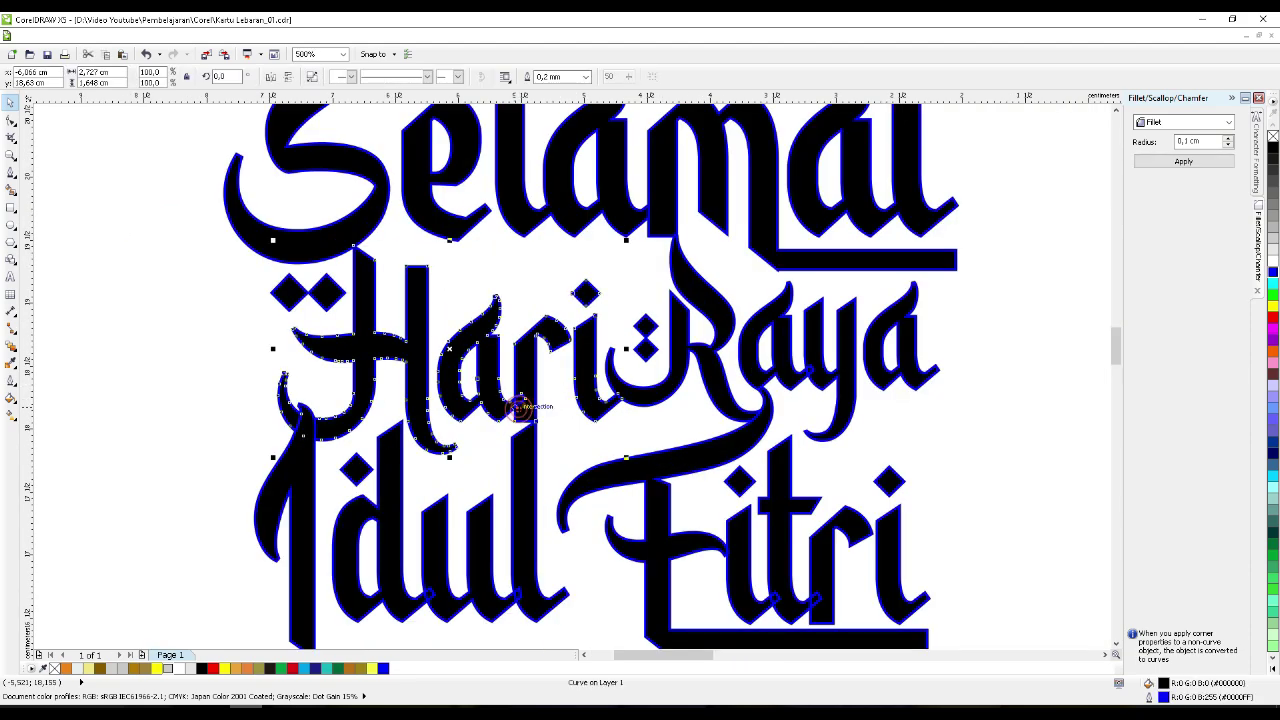
right_click(520, 410)
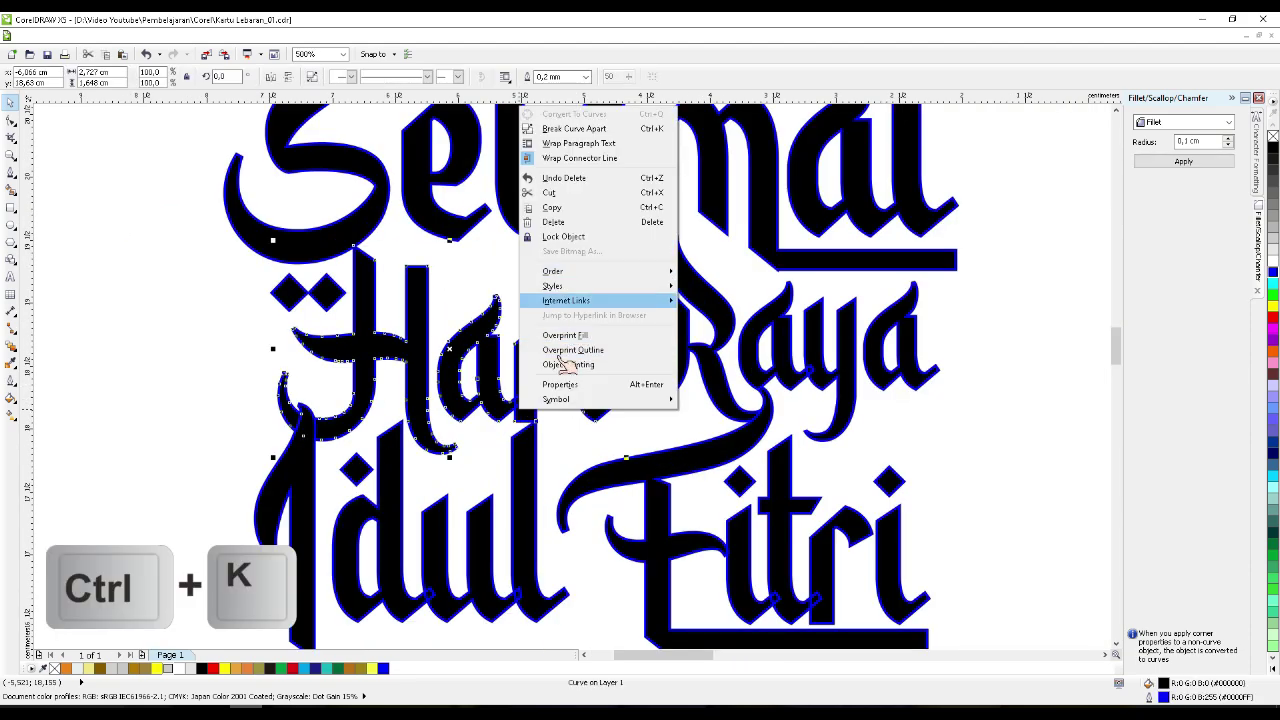
click(573, 128)
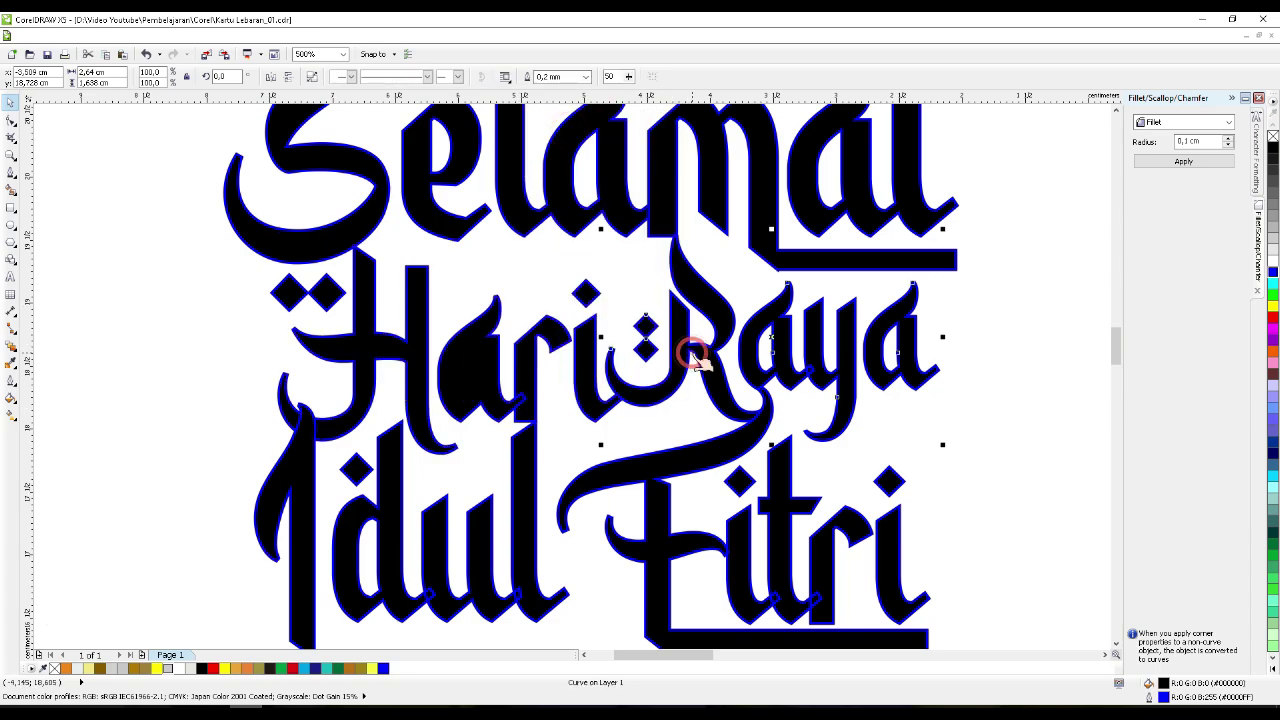
right_click(694, 349)
click(750, 391)
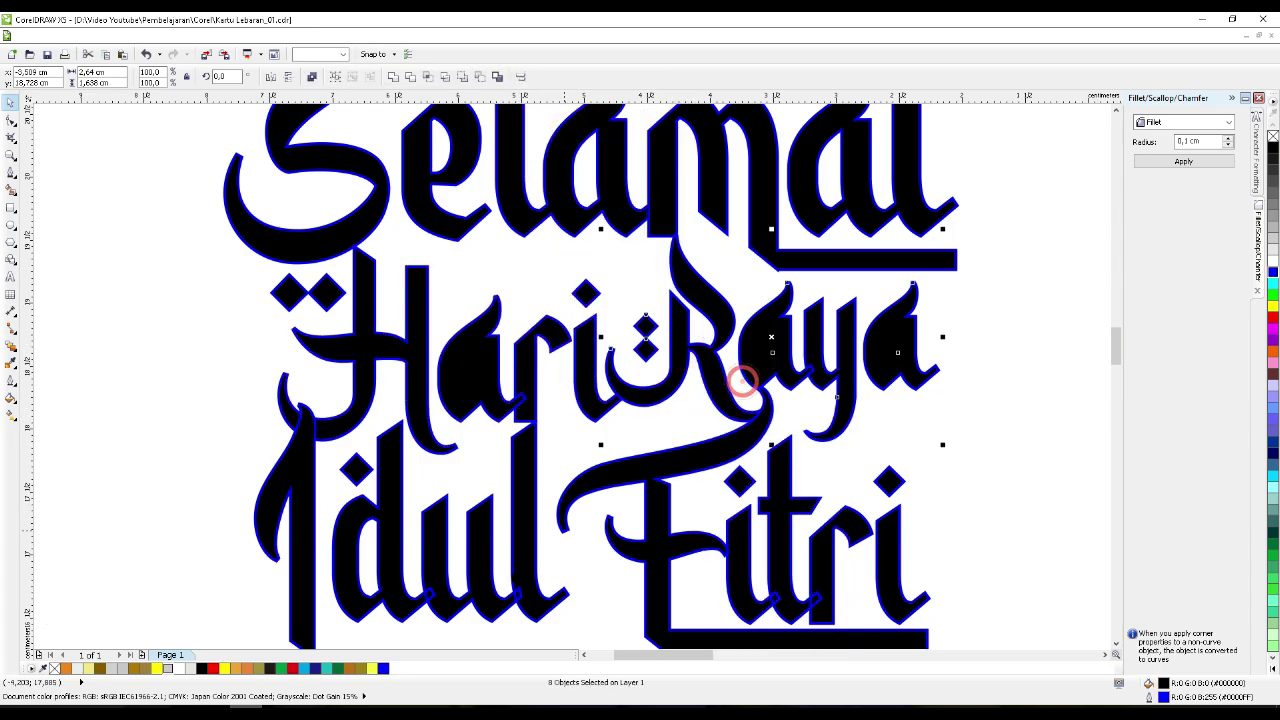
- Break the words "Idul" and "Fitri" apart into separate curves
right_click(452, 605)
click(509, 329)
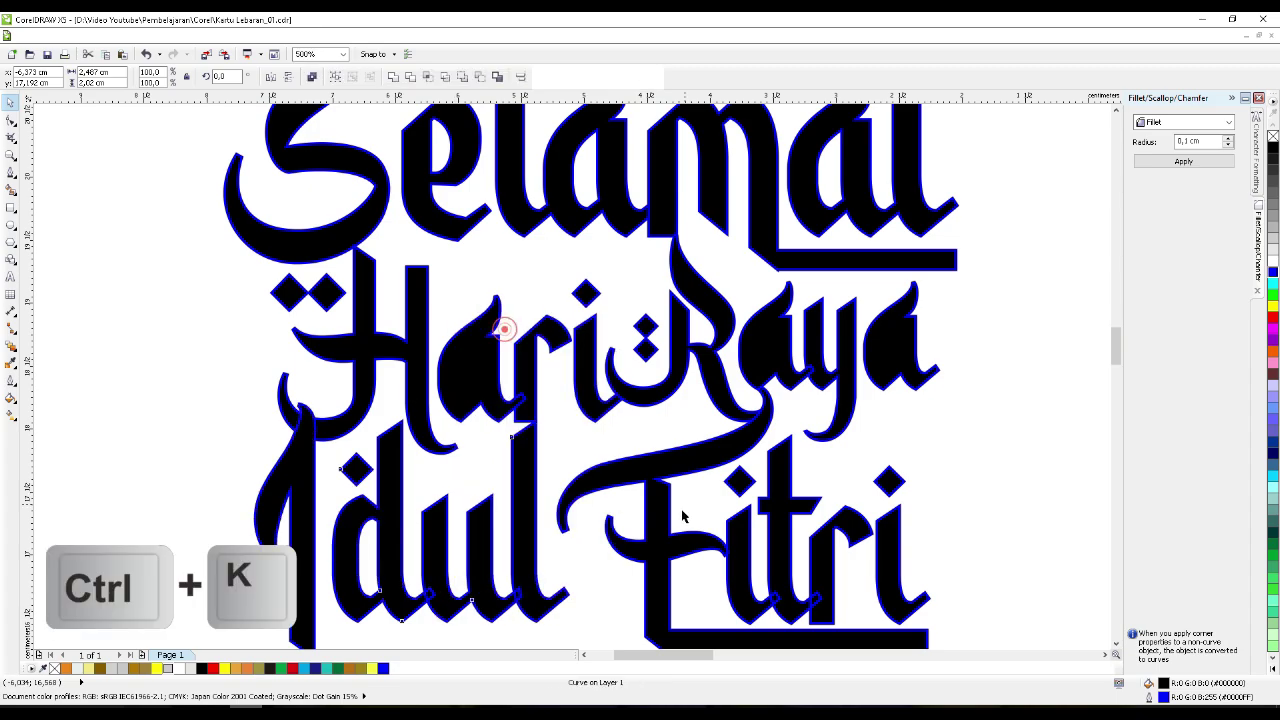
right_click(663, 527)
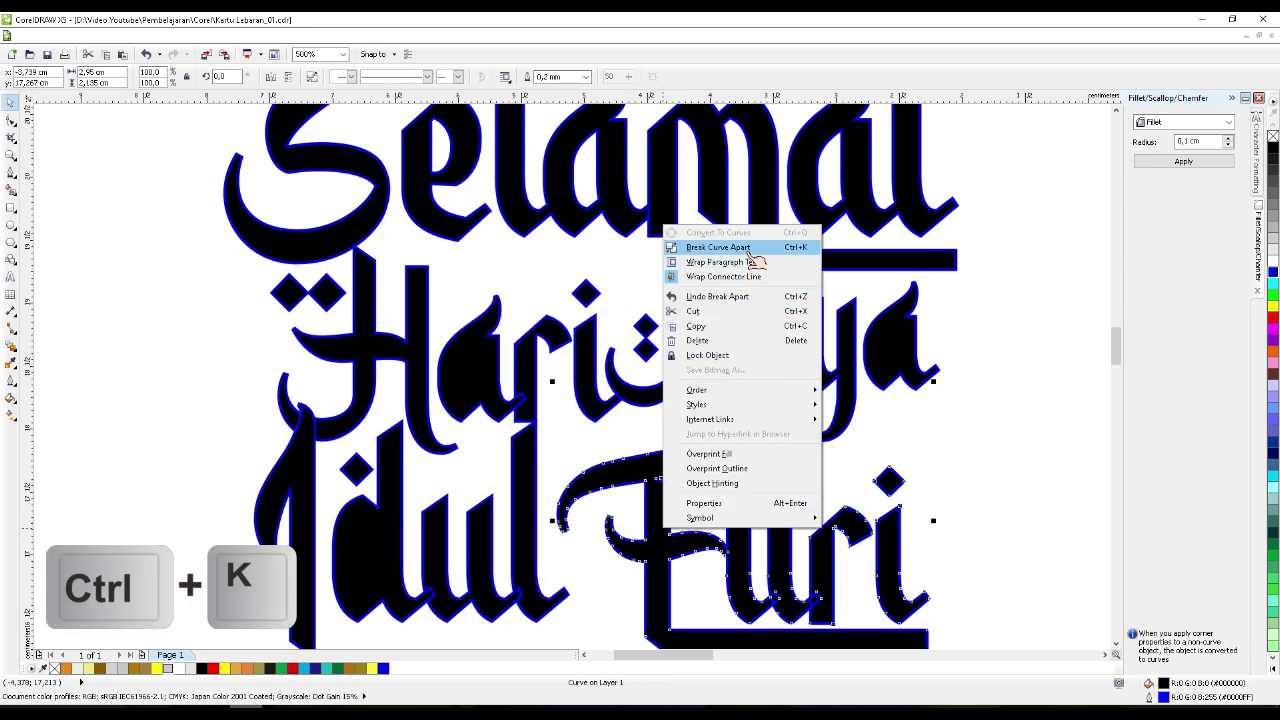
click(716, 247)
click(960, 440)
- Weld the "a" and "r" of "Hari" together and cut the enclosed counter out of the "a"
scroll(806, 478, down, 2)
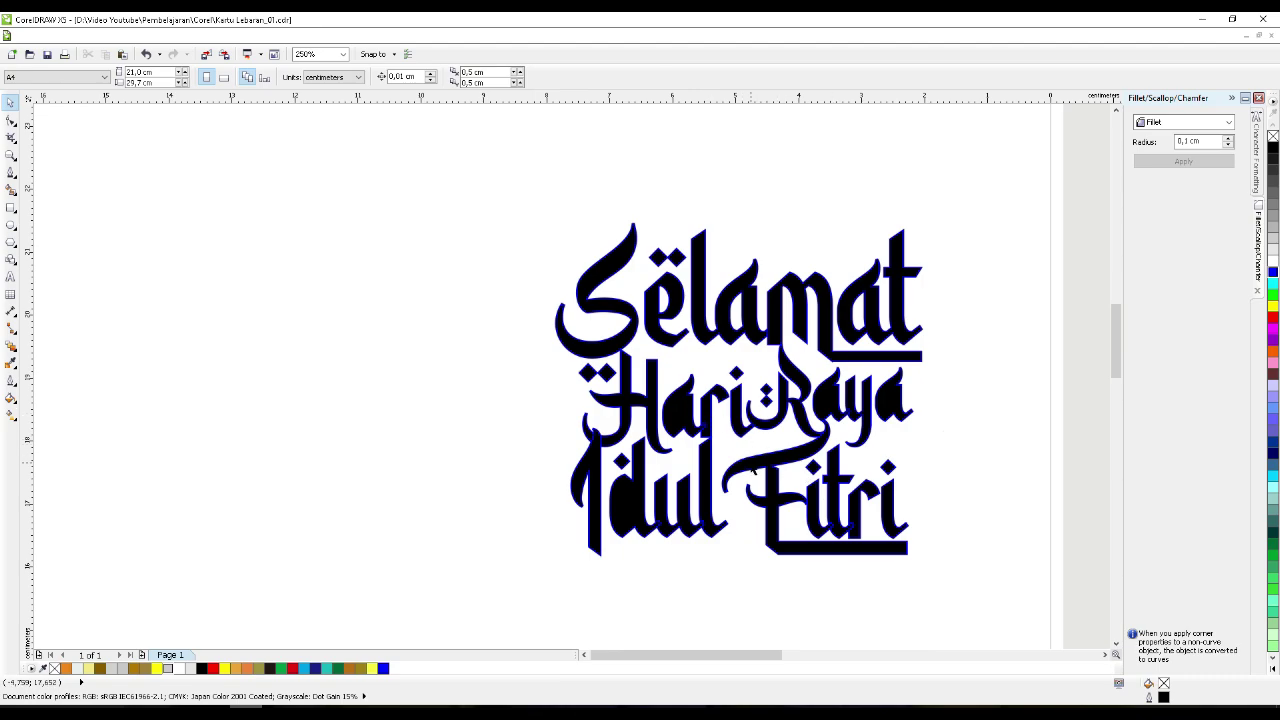
scroll(752, 468, up, 2)
drag(578, 280, 571, 277)
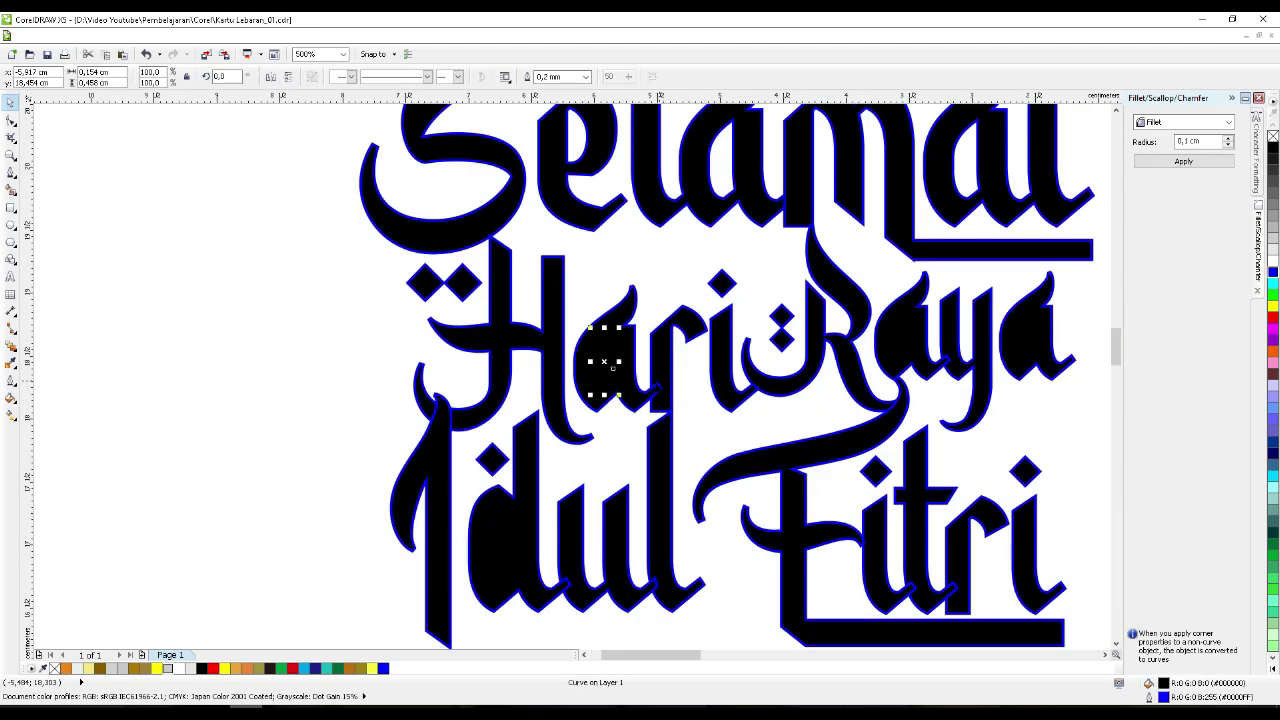
shift+click(661, 361)
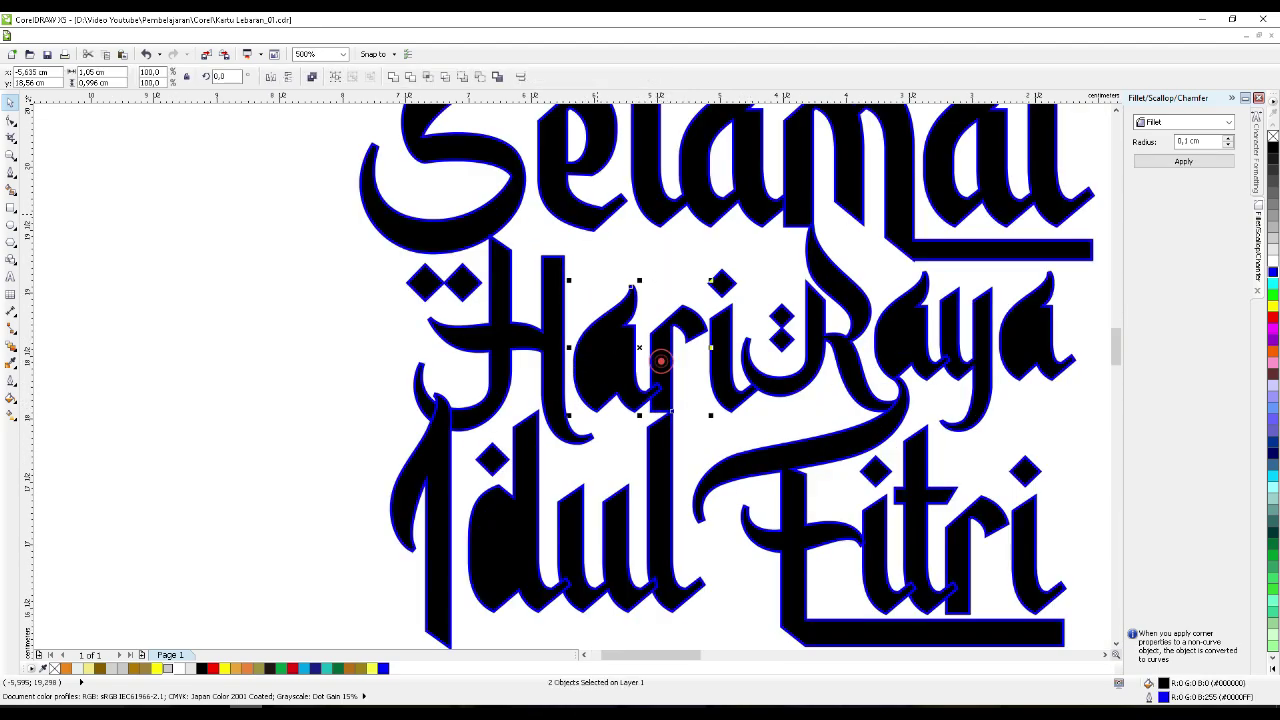
click(393, 76)
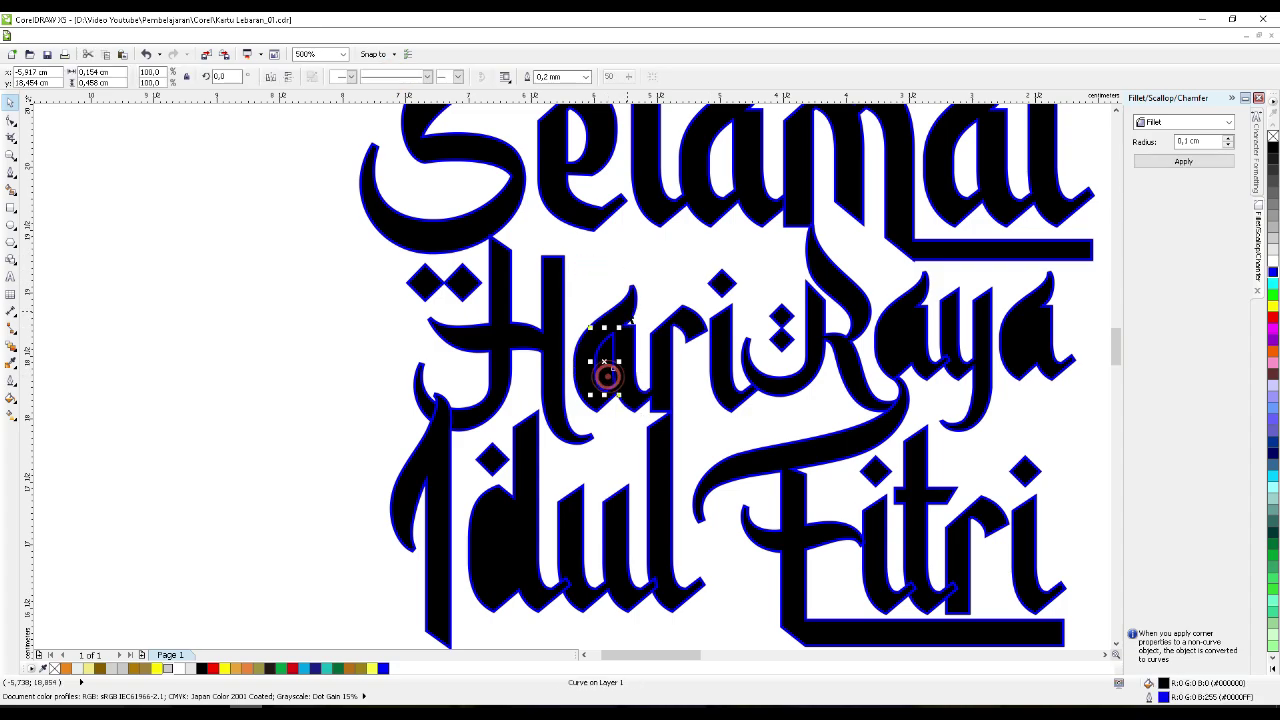
shift+click(608, 376)
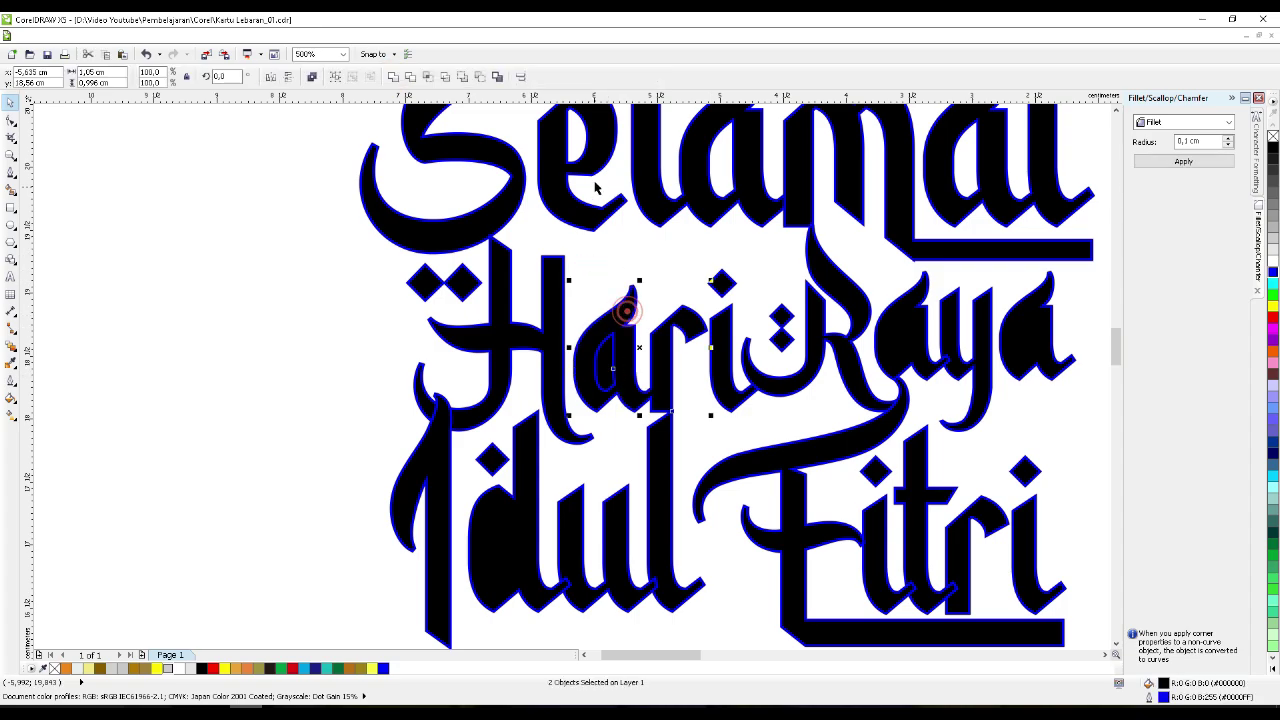
click(411, 78)
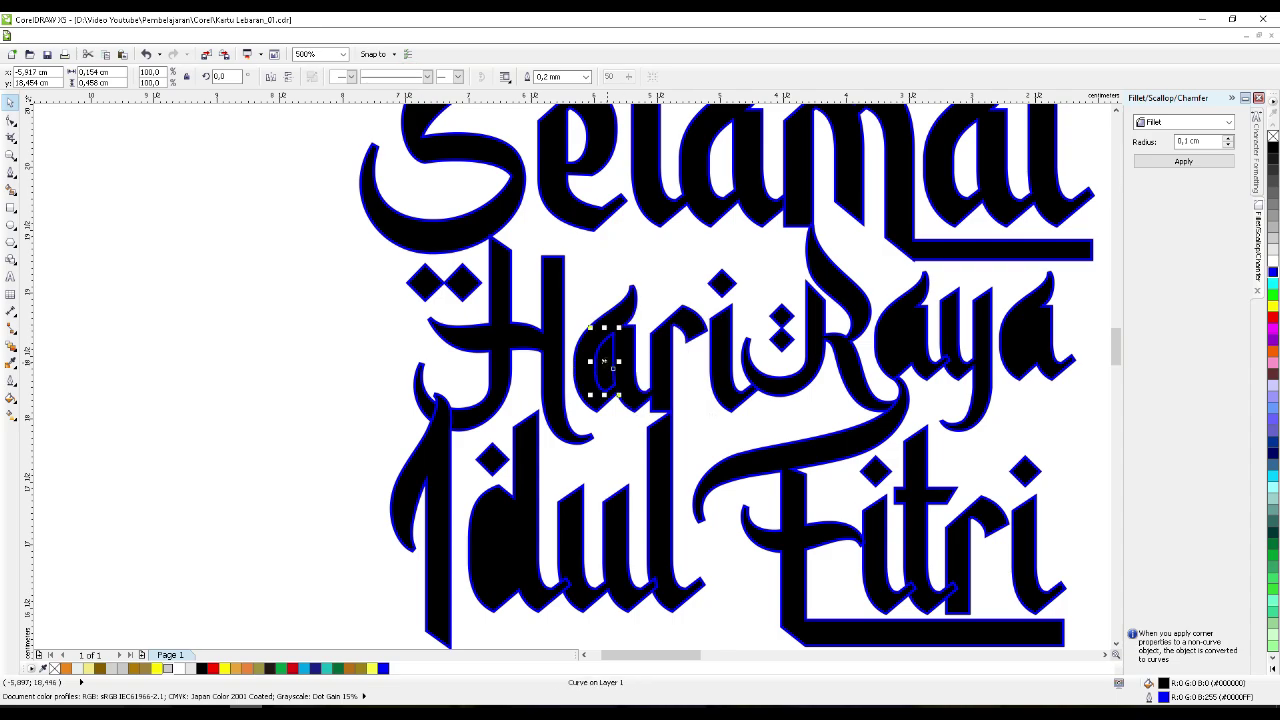
key(Delete)
- Weld the first "a" and "y" of "Raya" together and cut the enclosed counters out of both "a" letters
drag(862, 250, 944, 368)
click(1034, 342)
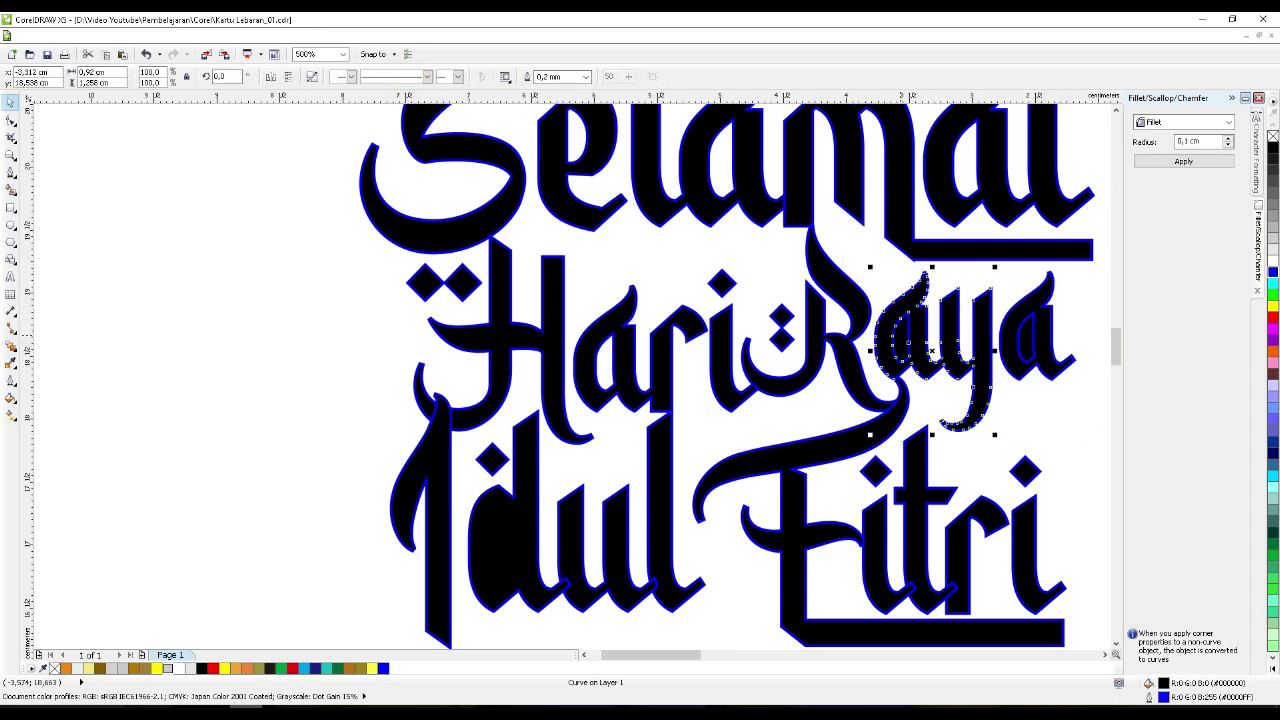
click(1036, 418)
drag(992, 266, 1086, 414)
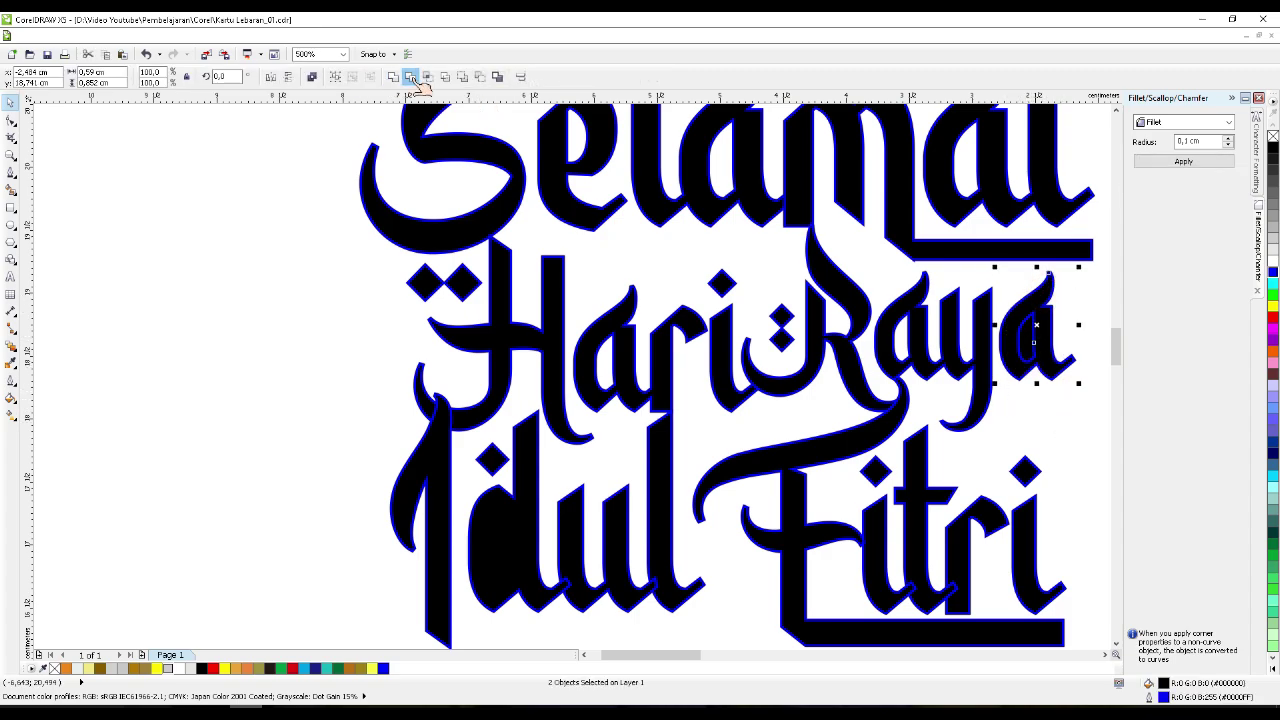
click(412, 79)
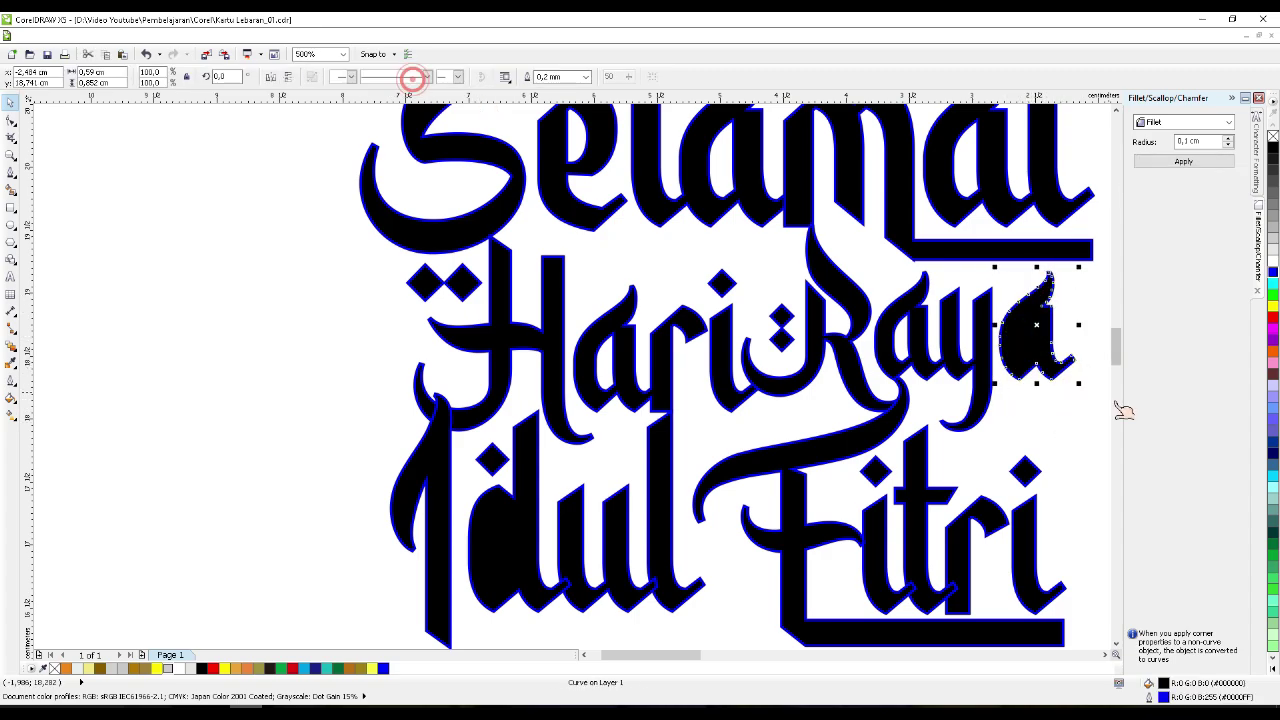
click(1066, 406)
- Weld the overlapping letters "d", "u" and "l" of "Idul" into one shape
click(503, 566)
shift+click(505, 547)
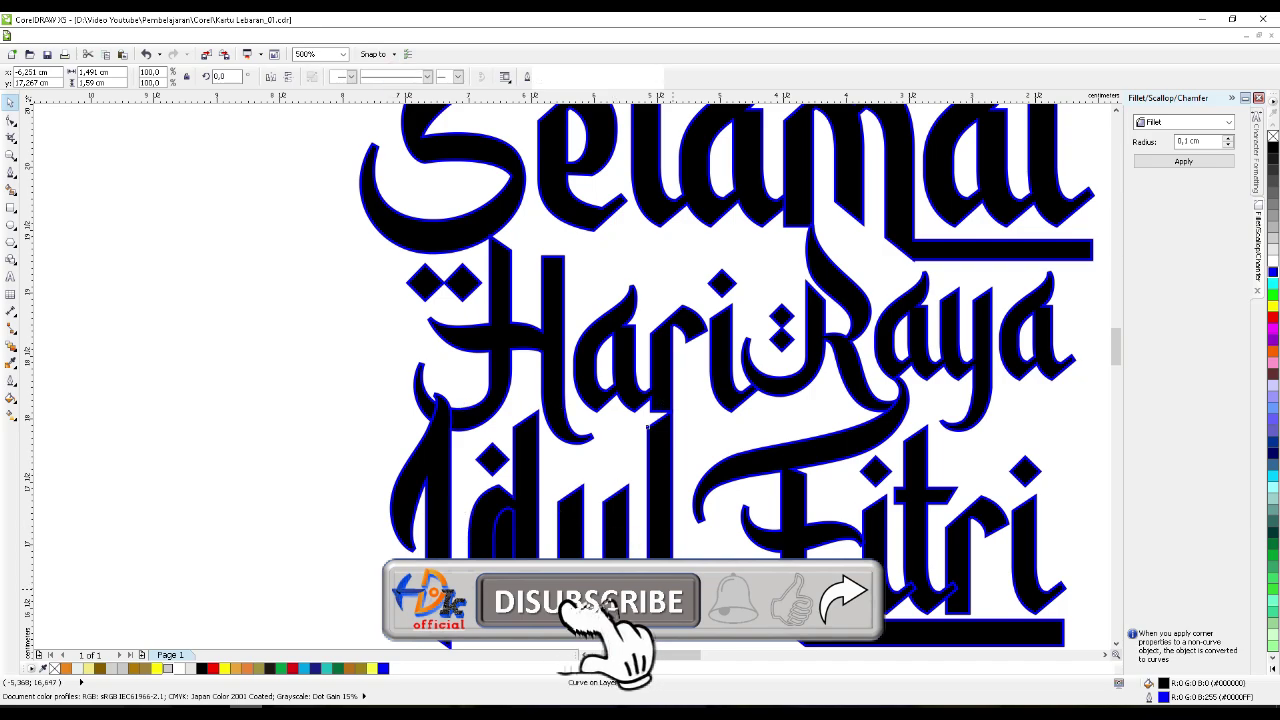
click(399, 80)
scroll(473, 218, down, 1)
scroll(473, 418, up, 1)
- Trim the enclosed counter out of the "d" of "Idul" and delete the leftover inner shape
click(506, 350)
shift+click(514, 280)
click(410, 77)
key(Escape)
click(506, 350)
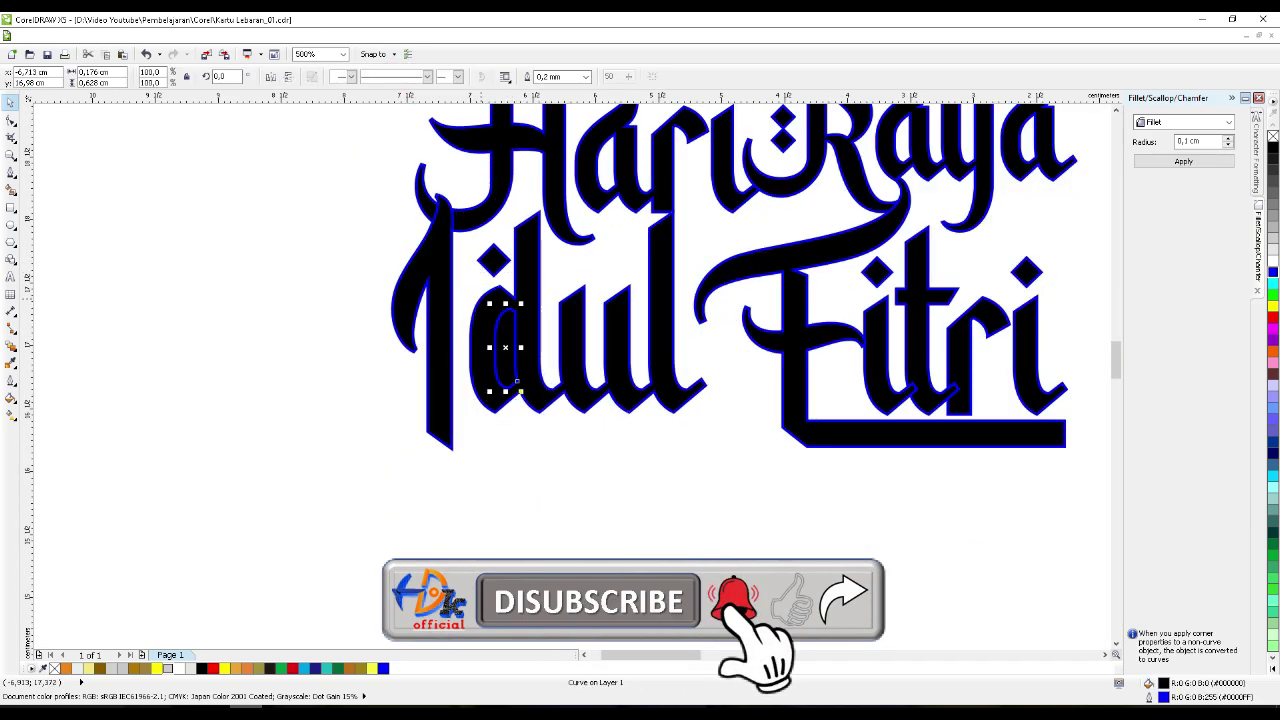
key(Delete)
- Weld the overlapping letters "i", "t" and "r" of "Fitri" into one shape
click(876, 365)
shift+click(926, 386)
shift+click(953, 355)
shift+click(797, 340)
click(393, 77)
click(606, 467)
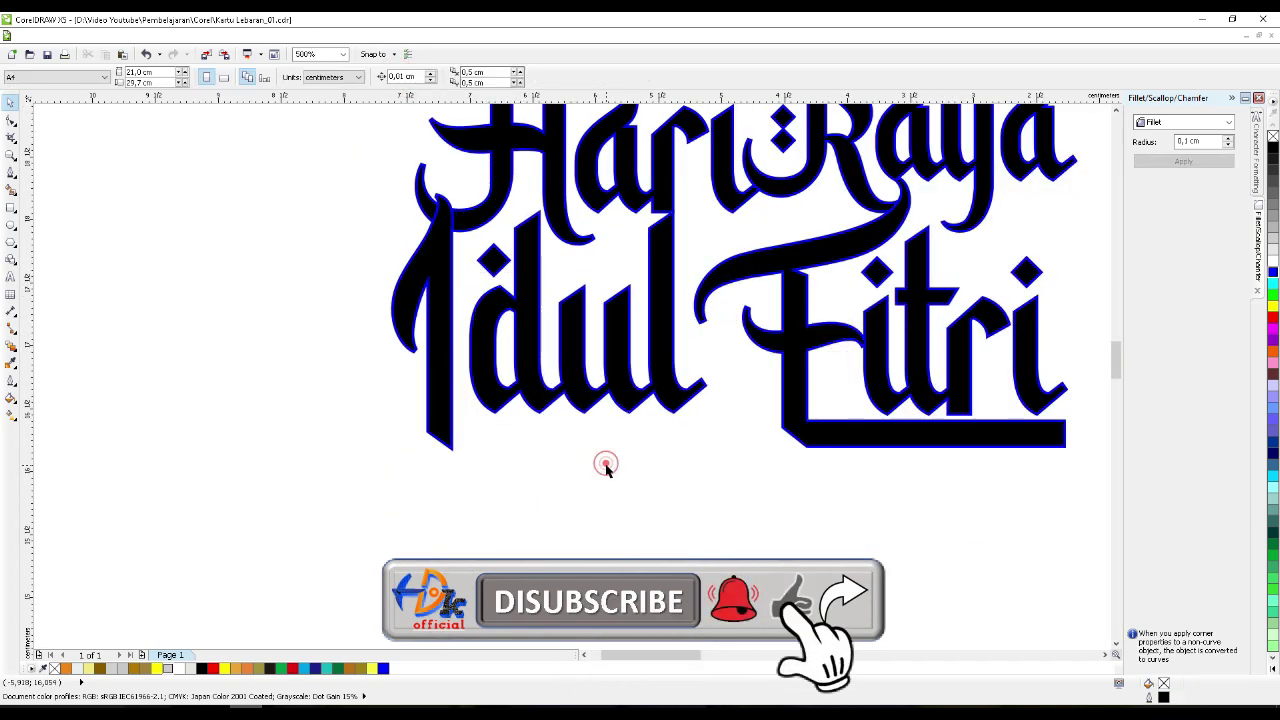
- Weld all the touching letters of "Selamat Hari Raya Idul Fitri" into a single curve
click(797, 340)
click(388, 78)
click(438, 300)
shift+click(483, 215)
click(388, 78)
key(Escape)
scroll(672, 476, down, 1)
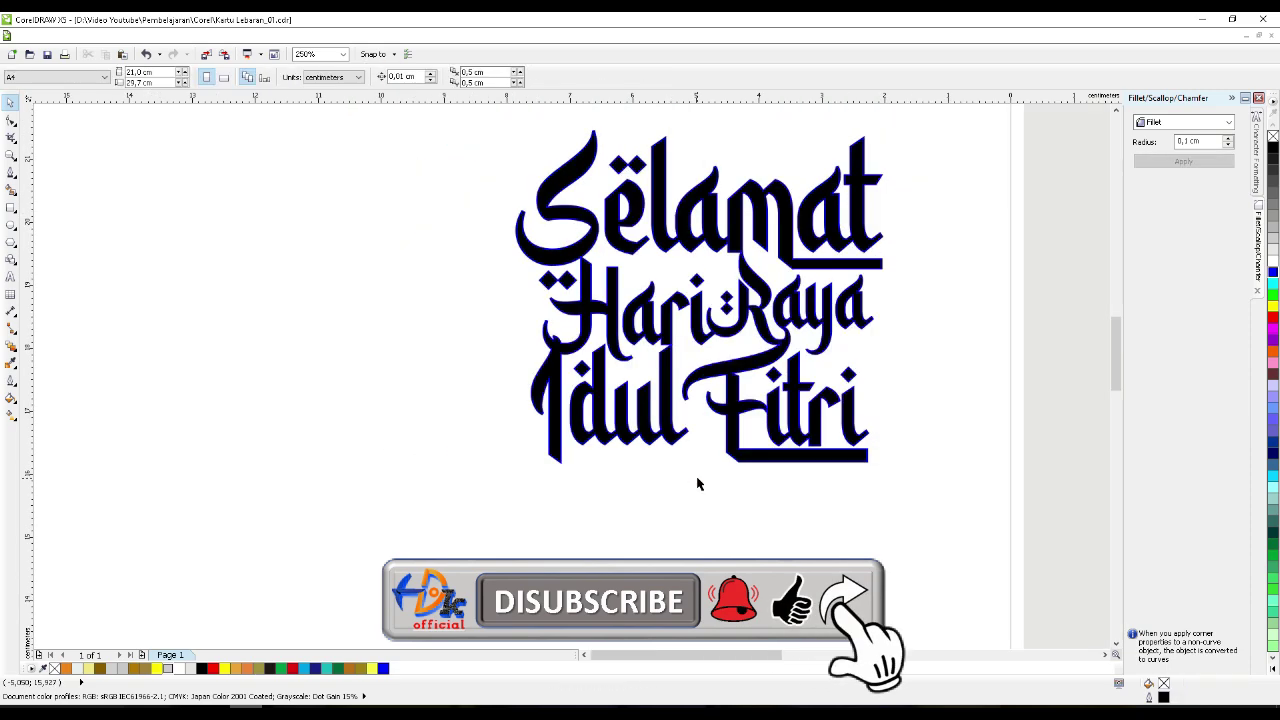
click(750, 237)
drag(927, 537, 457, 129)
click(393, 77)
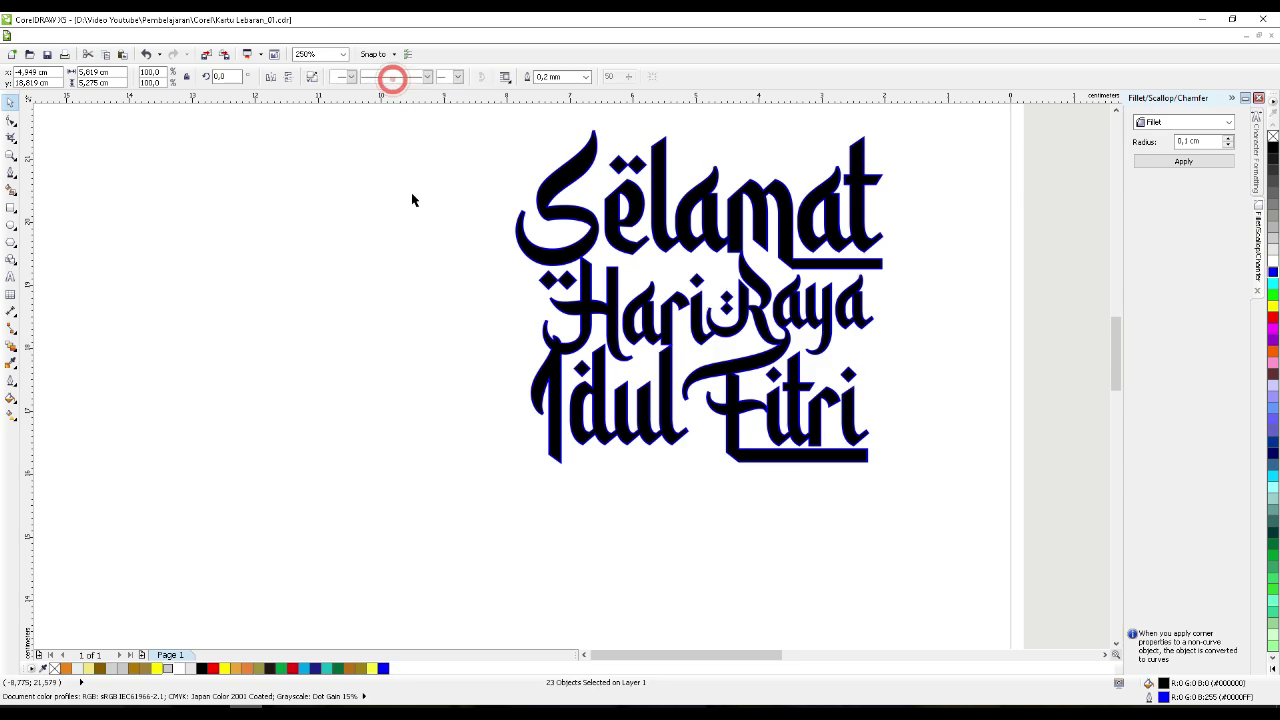
click(399, 308)
- Move the lettering onto the grey inner star of the card and scale it to 95.7%, about 5.57 cm wide
scroll(439, 326, down, 4)
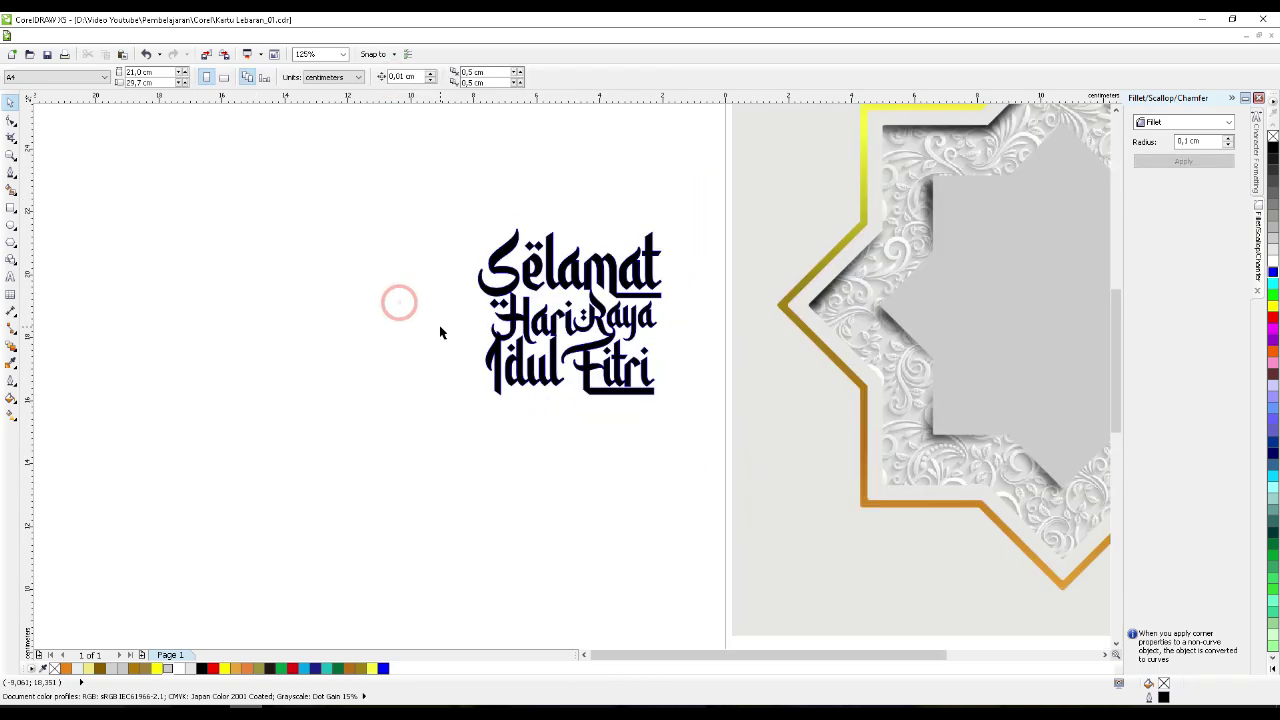
drag(533, 330, 771, 289)
scroll(771, 262, up, 2)
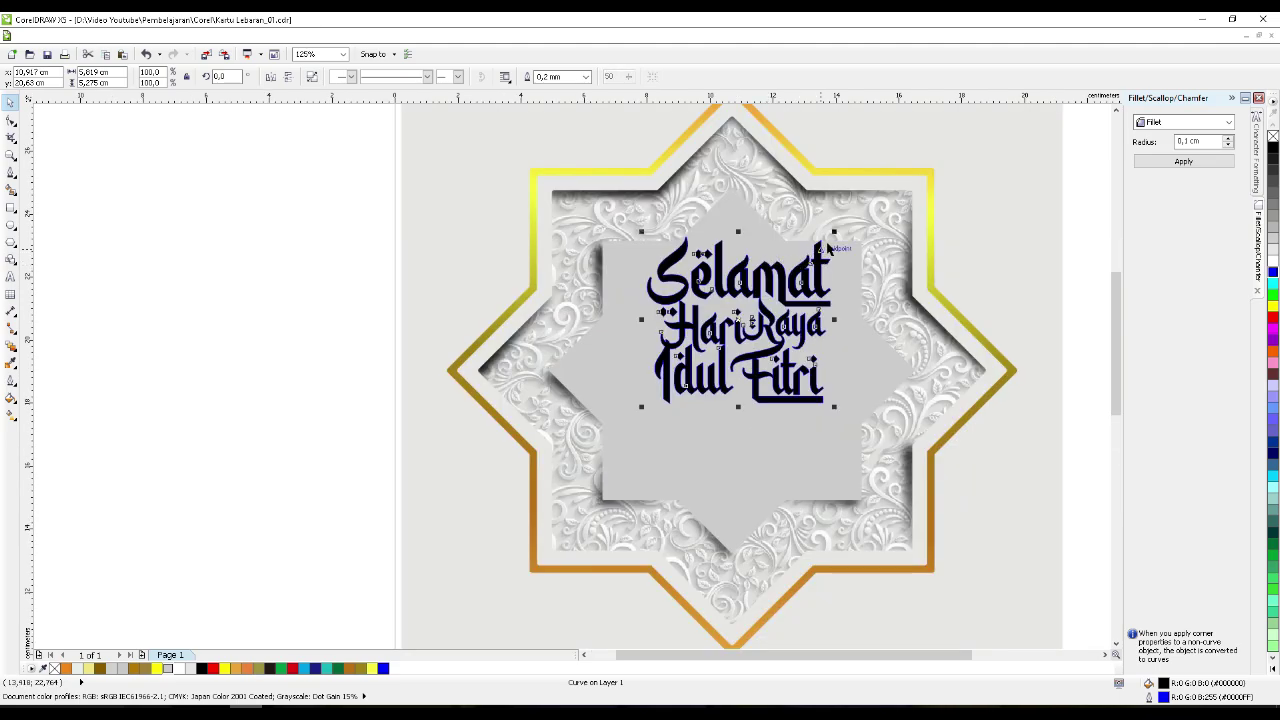
drag(834, 232, 830, 236)
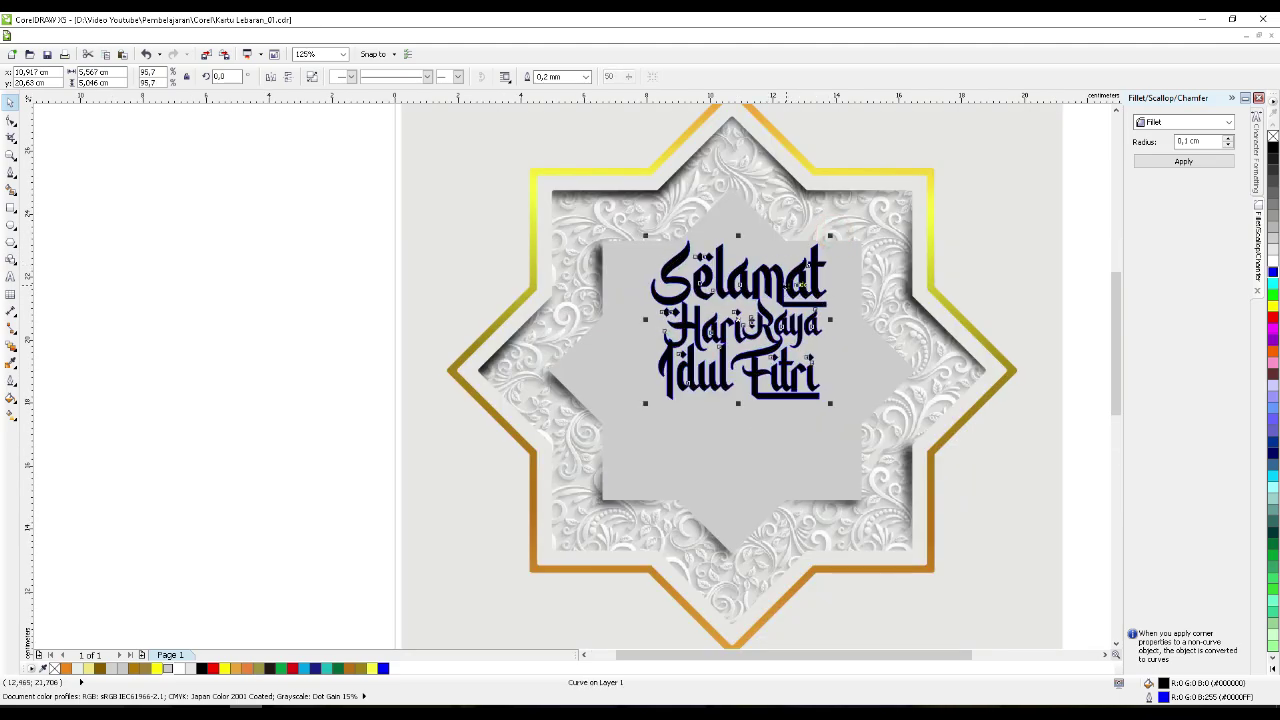
- Centre the "Selamat Hari Raya Idul Fitri" lettering horizontally on the card's grey inner star
drag(793, 285, 784, 287)
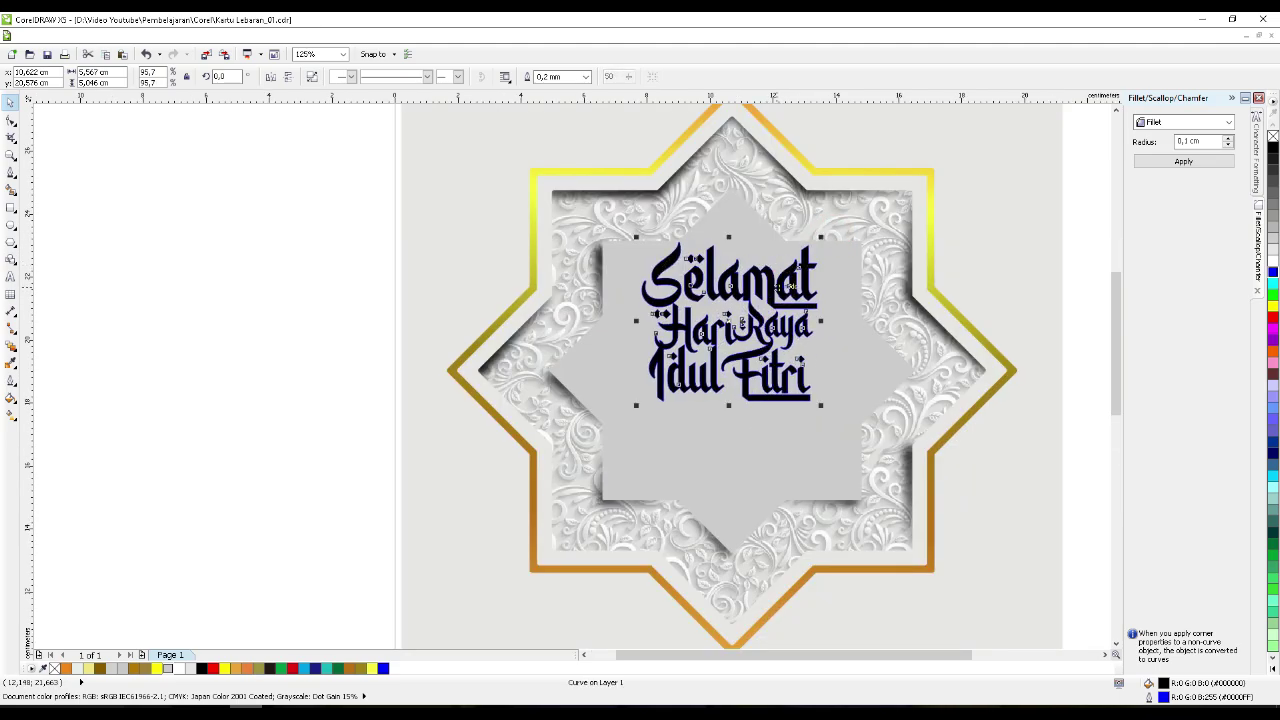
shift+click(878, 389)
click(249, 445)
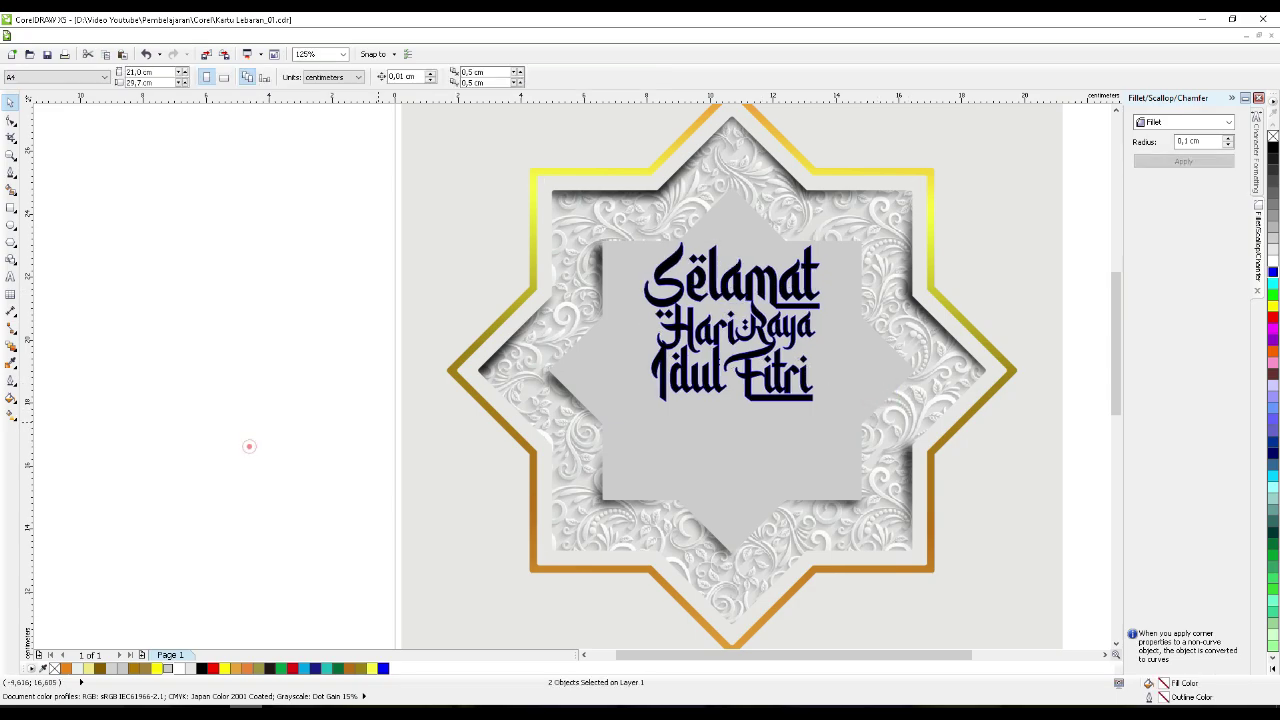
- Change the outline colour of the "Selamat Hari Raya Idul Fitri" lettering to white
scroll(758, 288, up, 2)
click(766, 276)
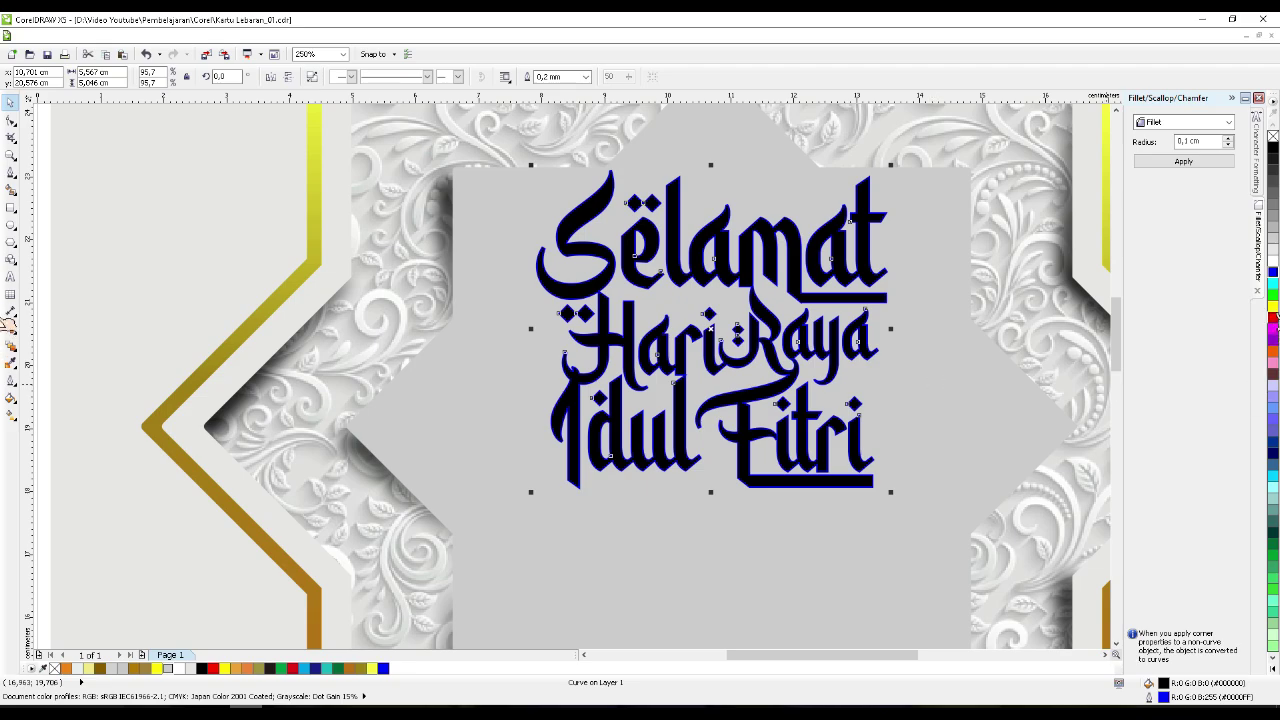
right_click(1273, 263)
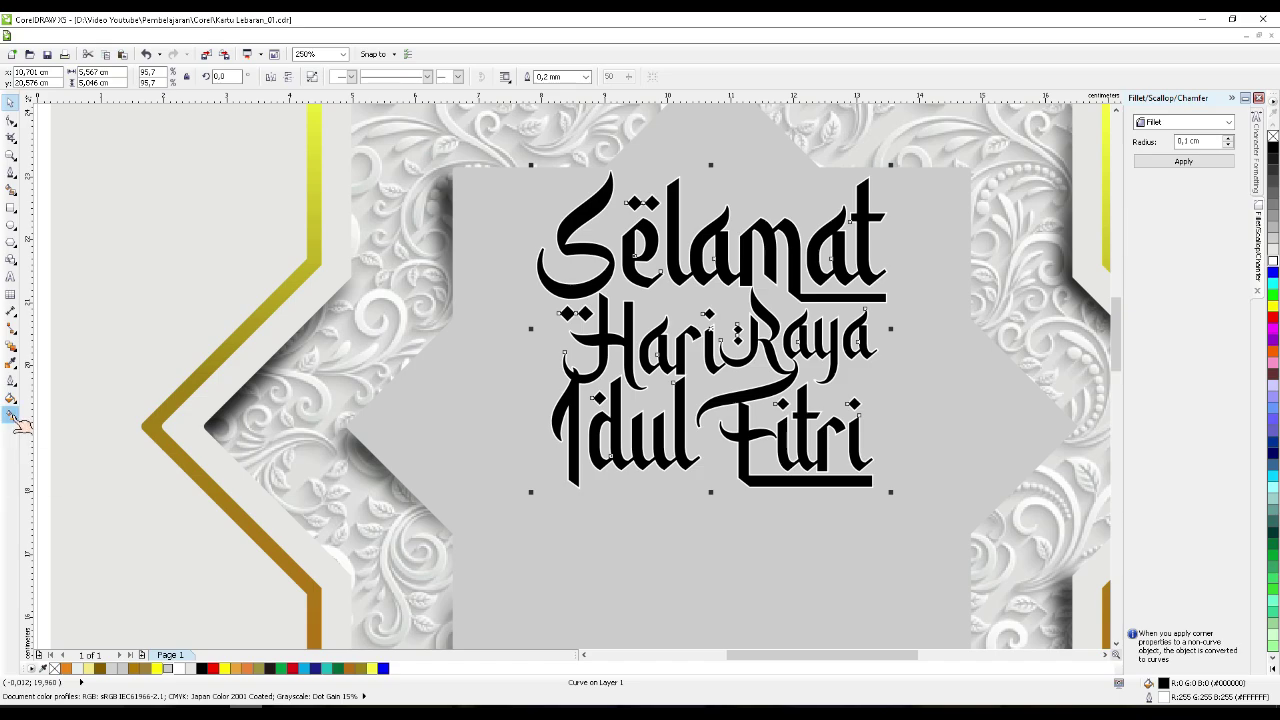
- Fill the lettering with a diagonal linear gradient from black to green, adding green at 54% and black at 77%
drag(572, 444, 874, 222)
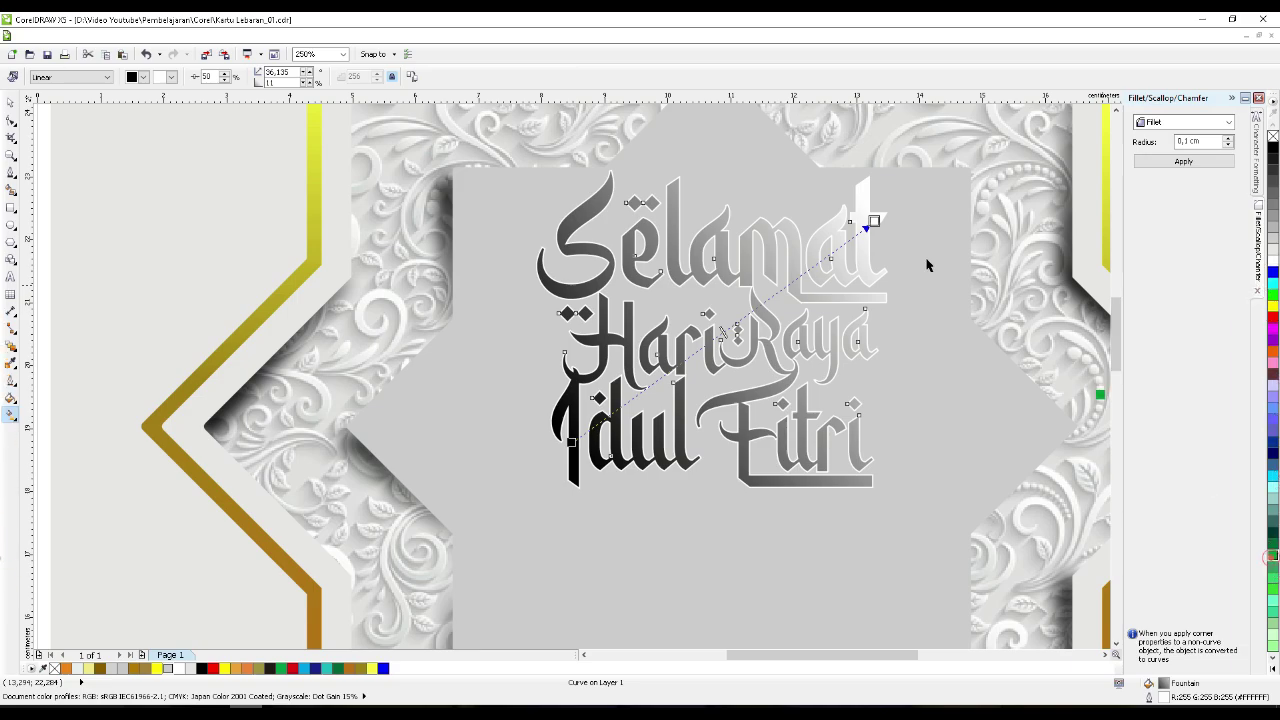
drag(927, 265, 874, 223)
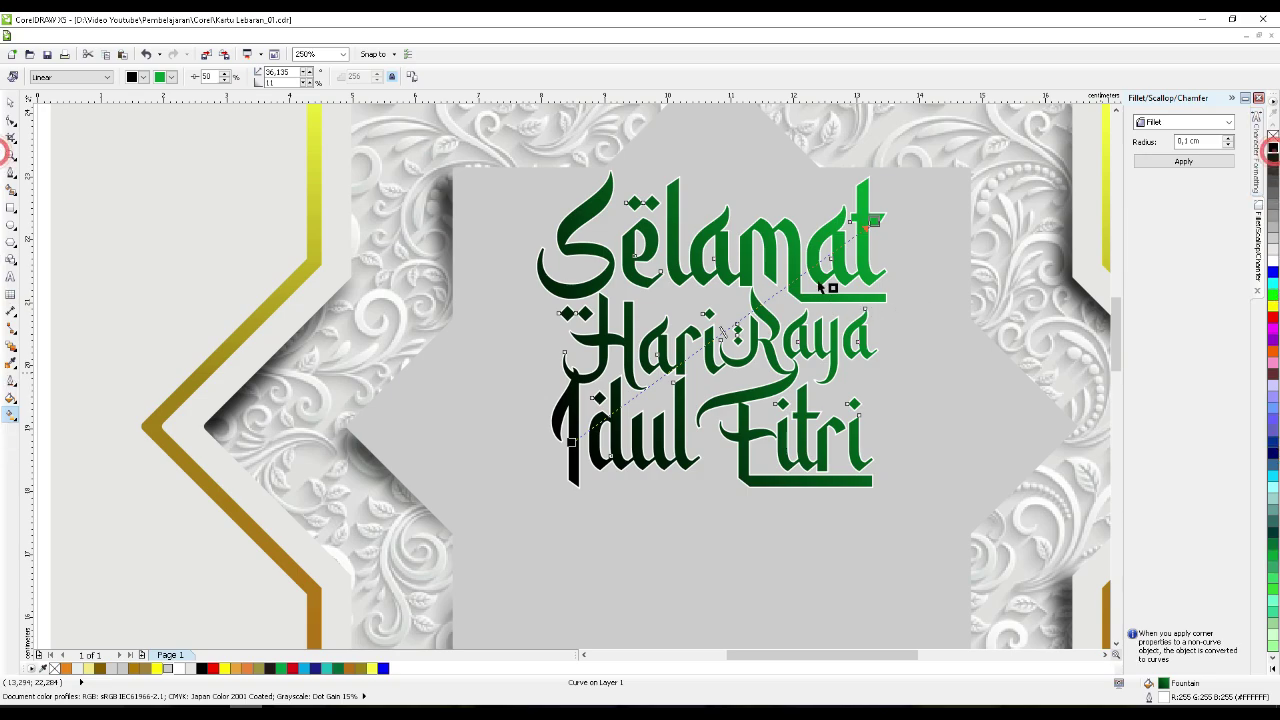
drag(1273, 147, 805, 272)
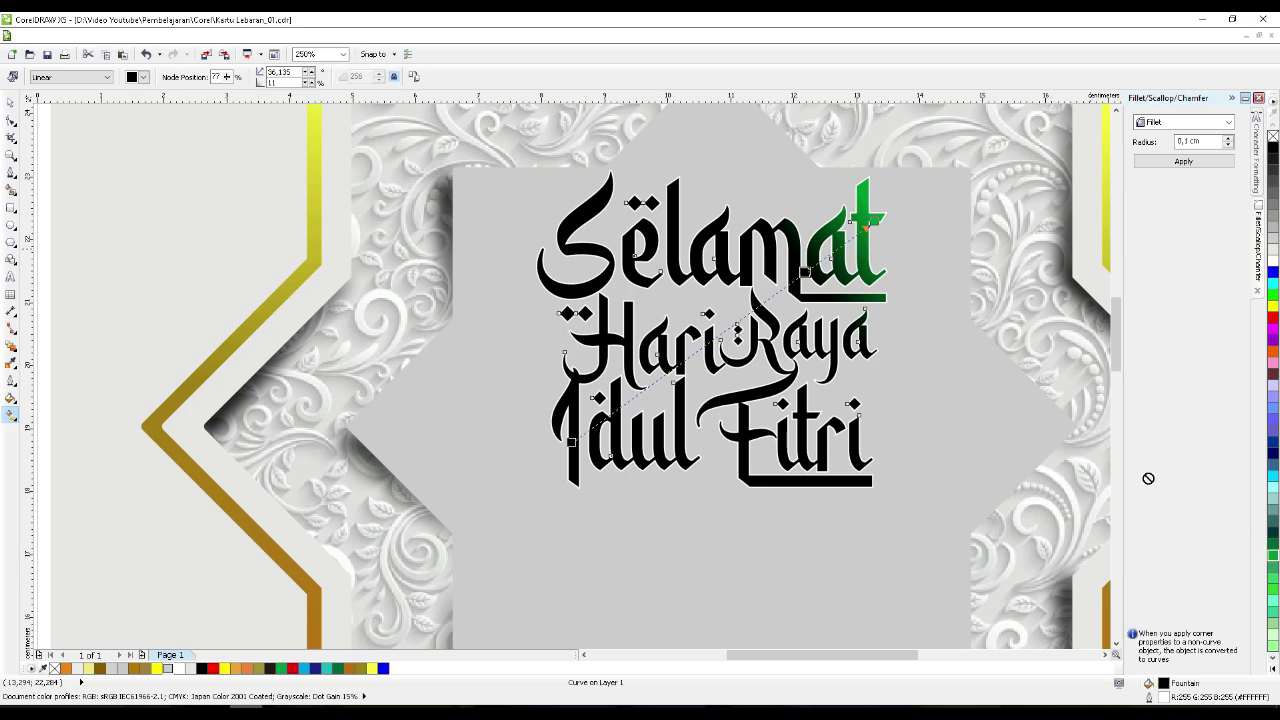
drag(1273, 553, 735, 324)
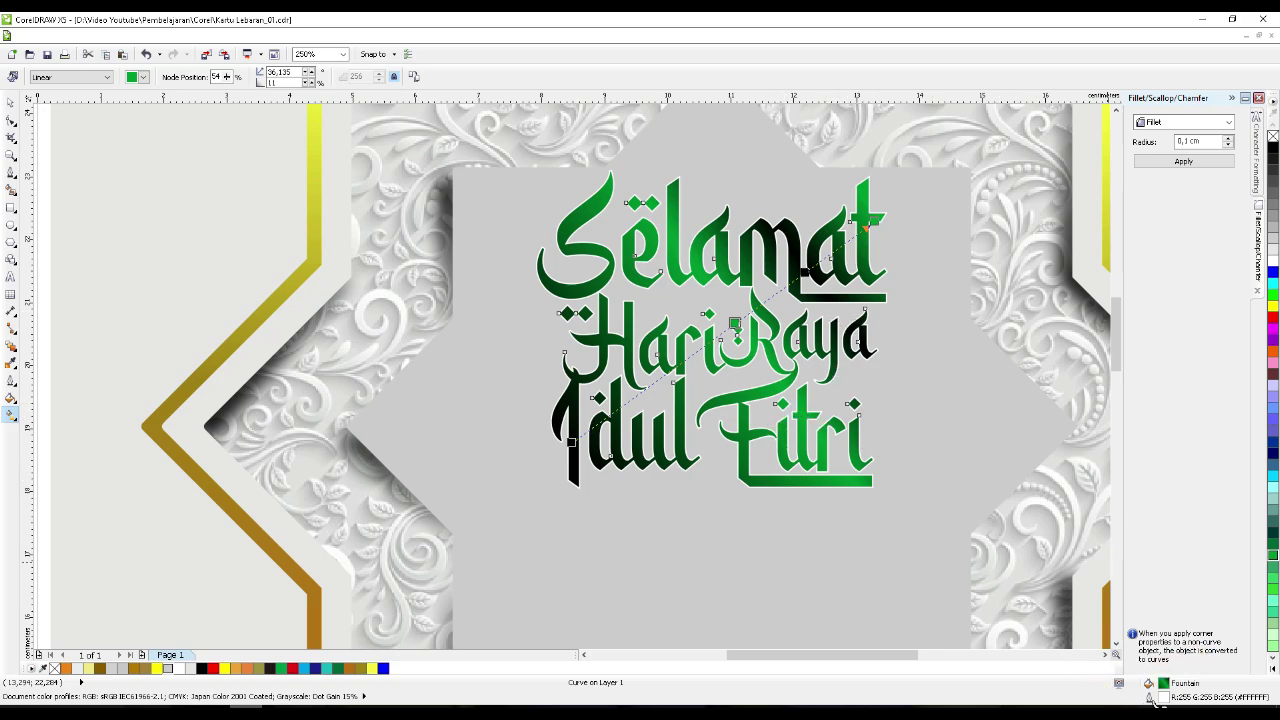
- Give the lettering a 1.5 mm outline with rounded corners and round line caps, placed behind the fill
double_click(1151, 697)
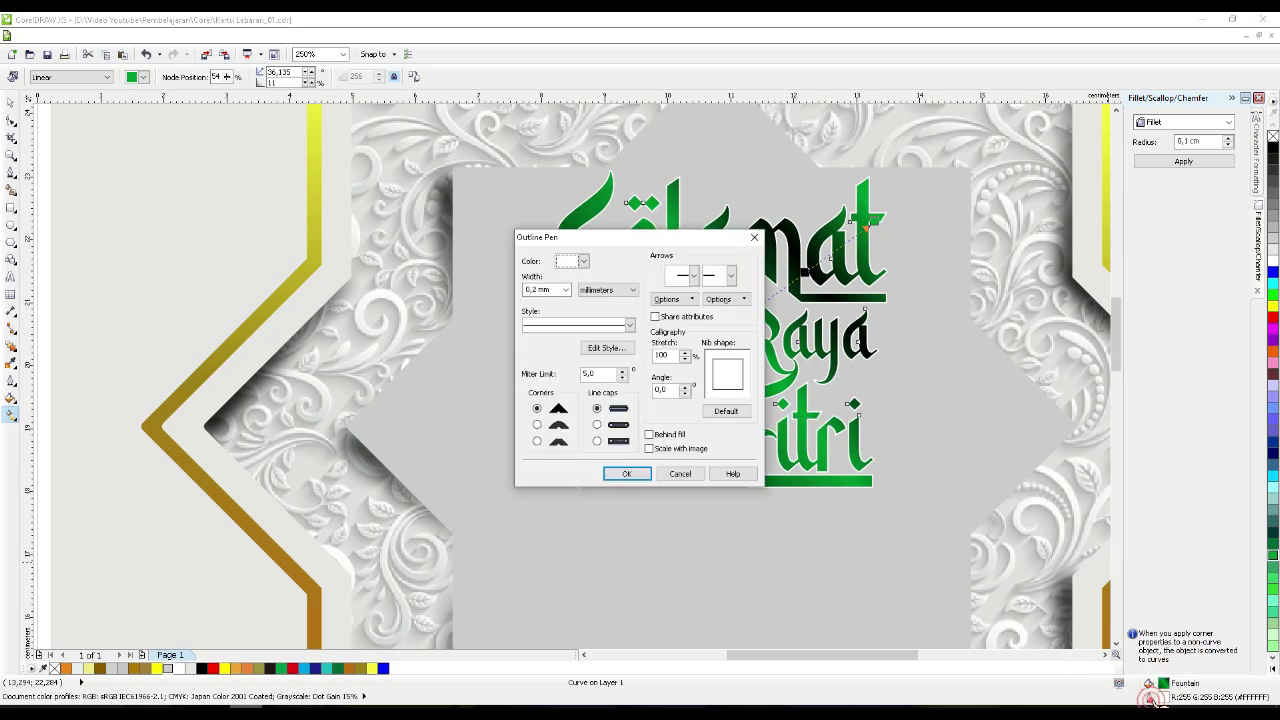
click(537, 424)
click(597, 424)
click(566, 289)
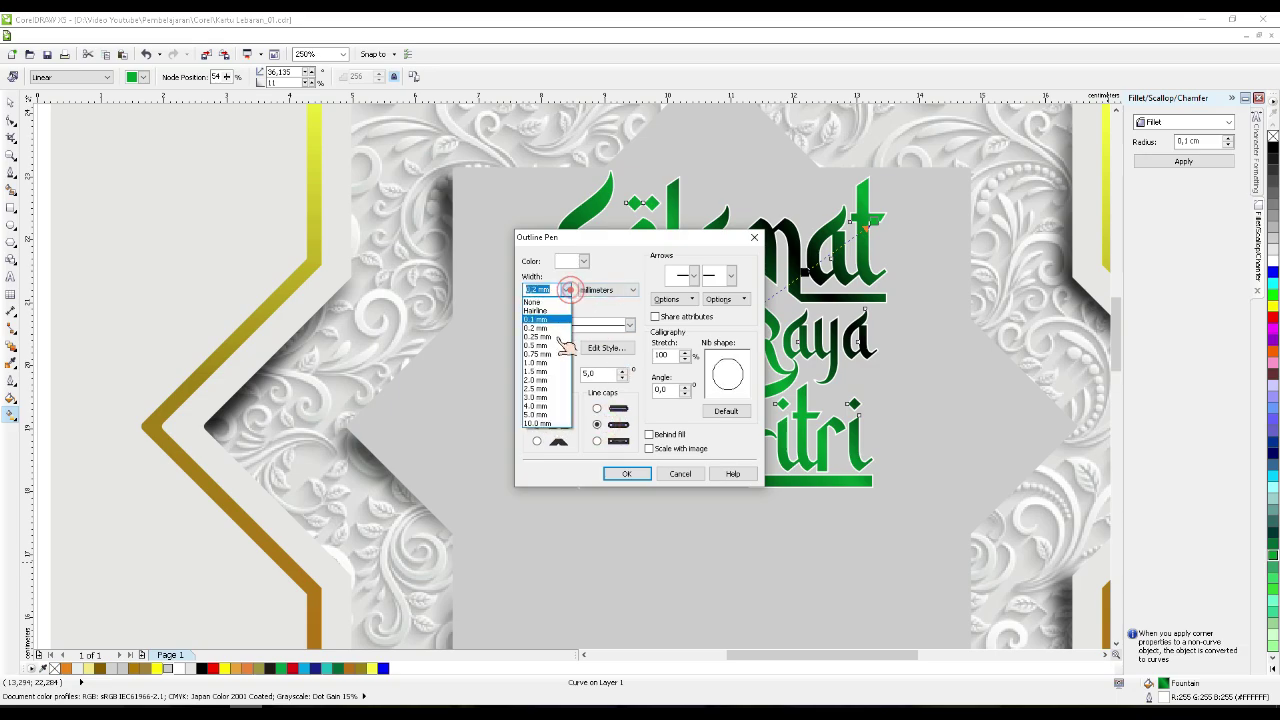
click(540, 372)
click(619, 473)
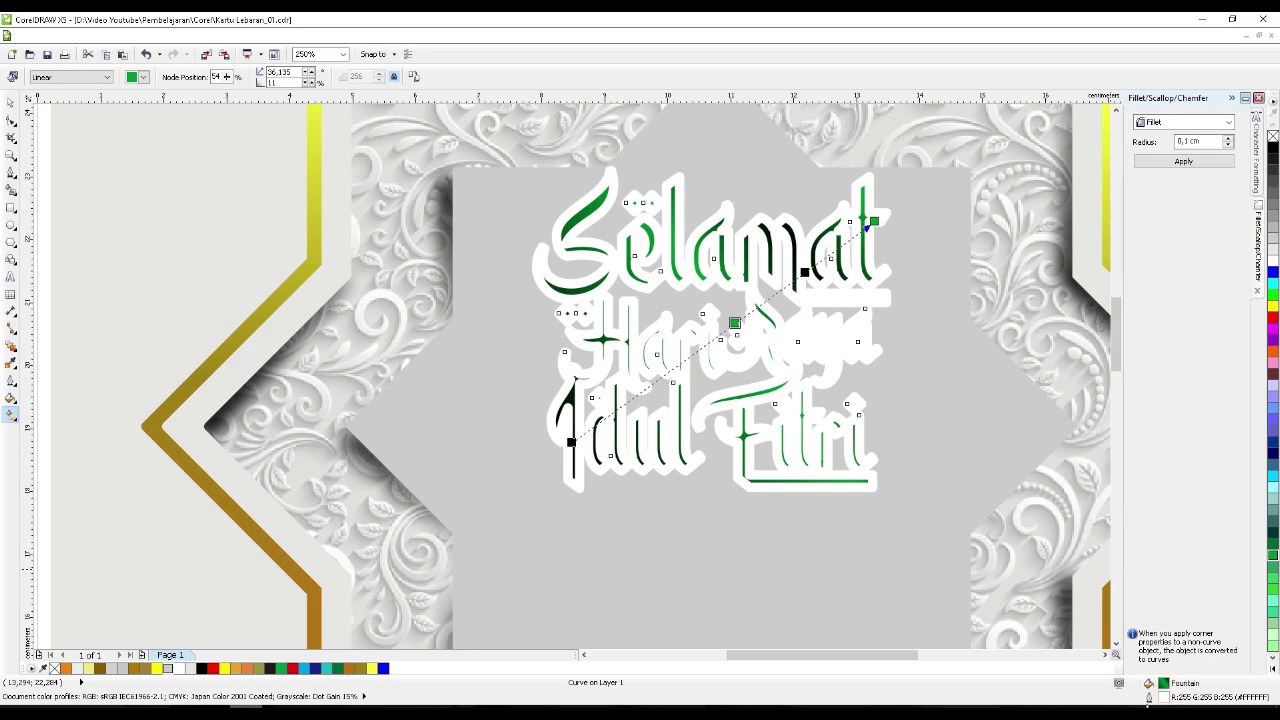
double_click(1152, 698)
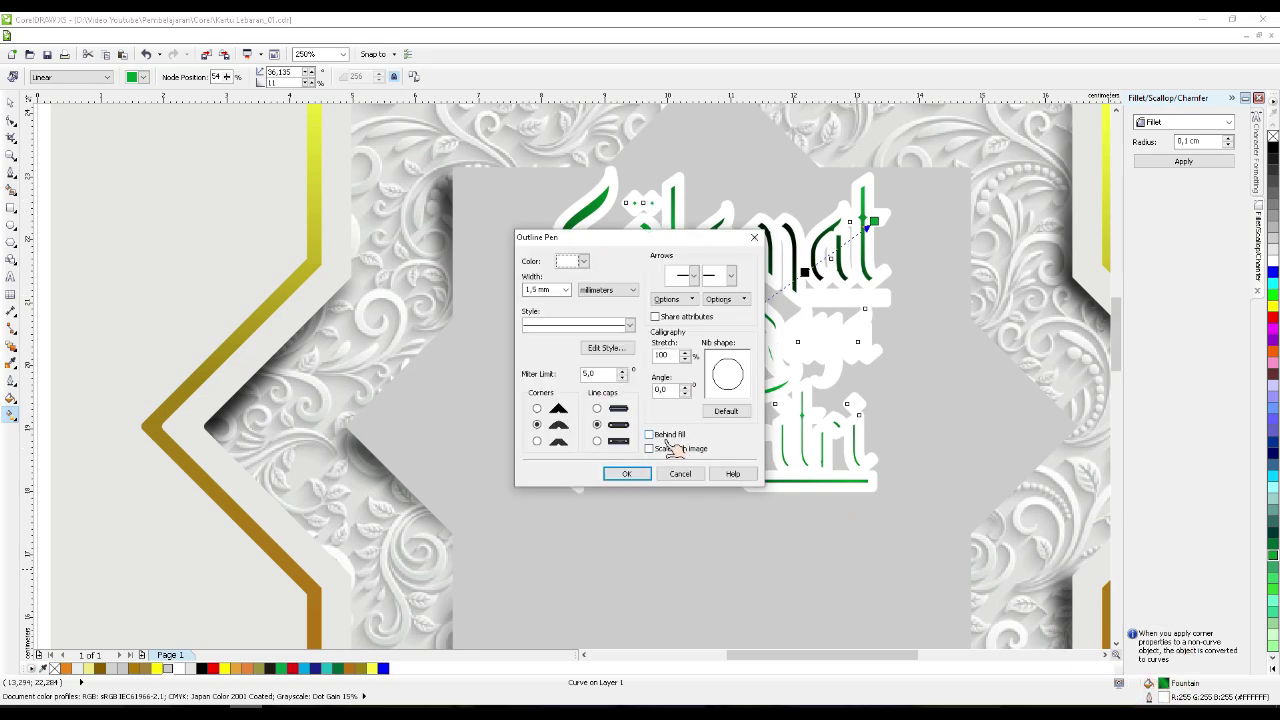
click(626, 473)
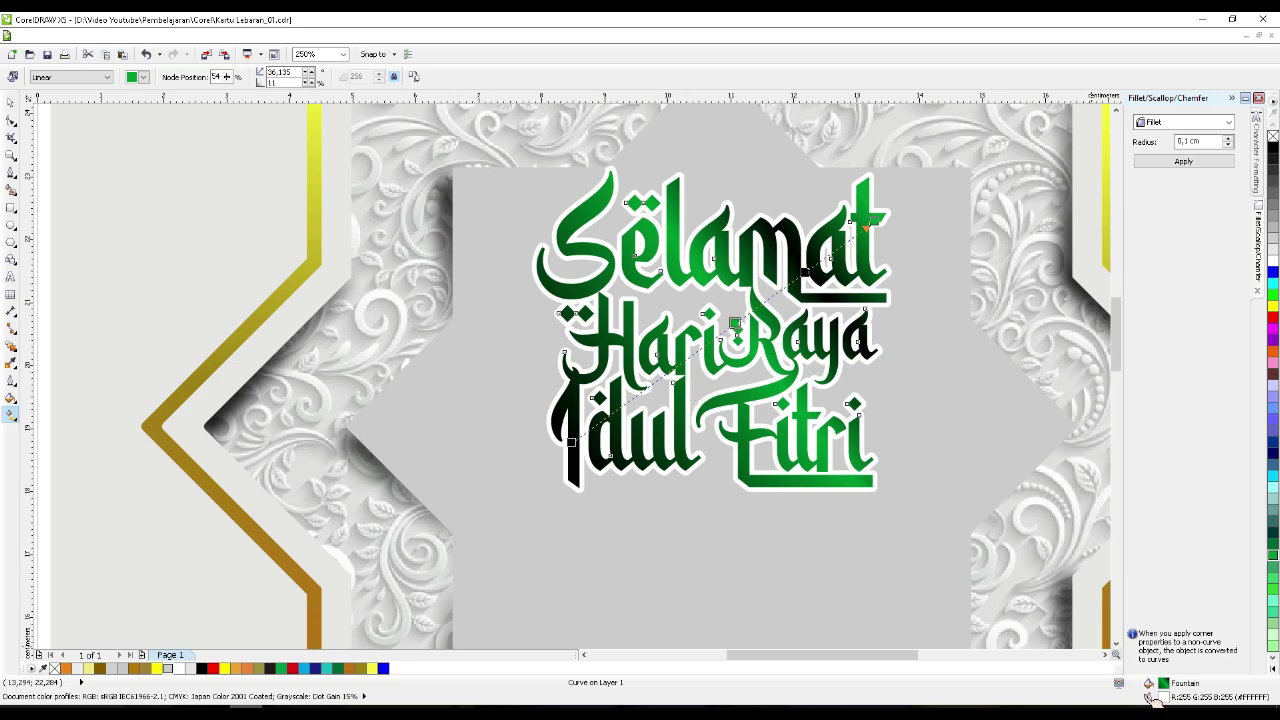
- Set the lettering's outline width to 1.0 mm and deselect the lettering
double_click(1149, 697)
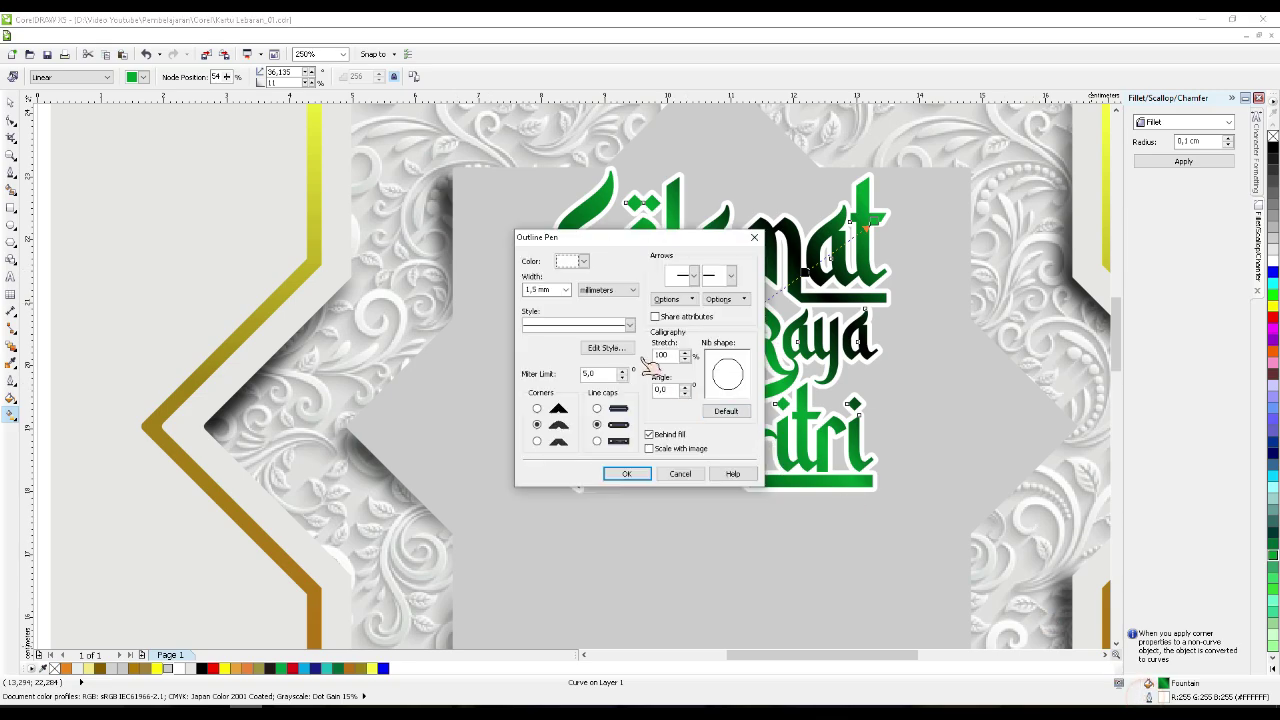
click(565, 290)
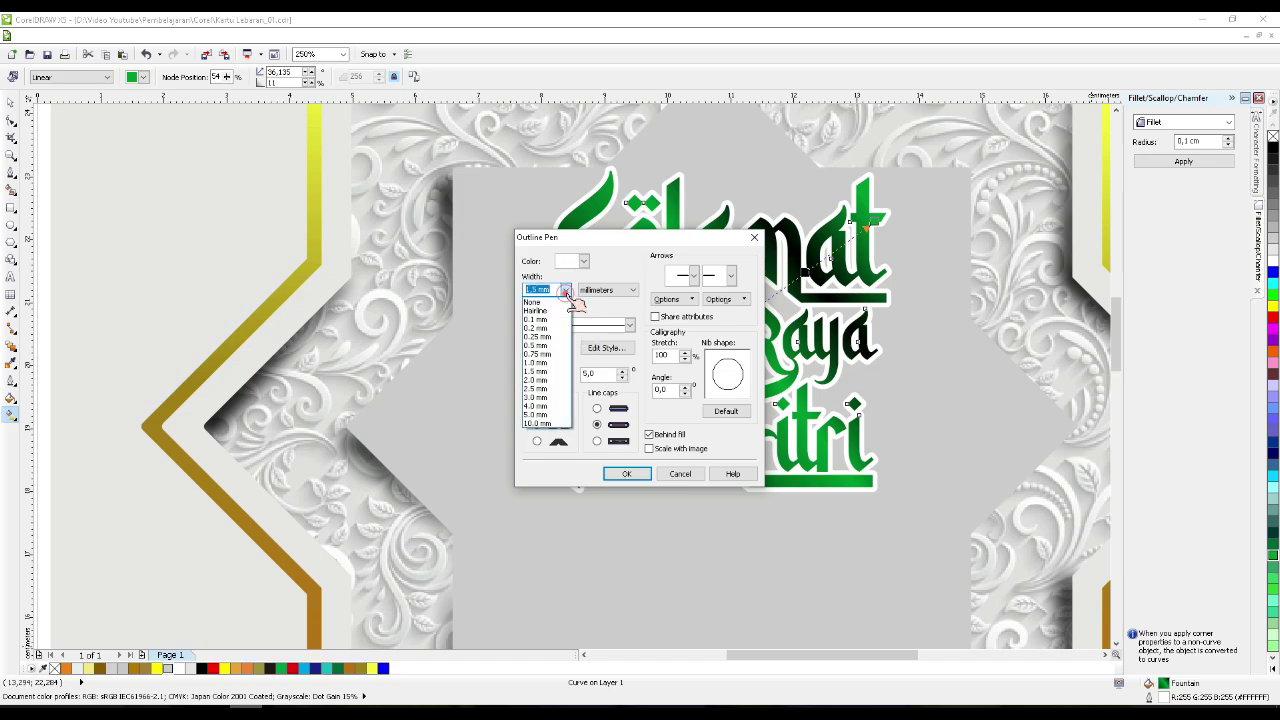
click(553, 362)
click(627, 473)
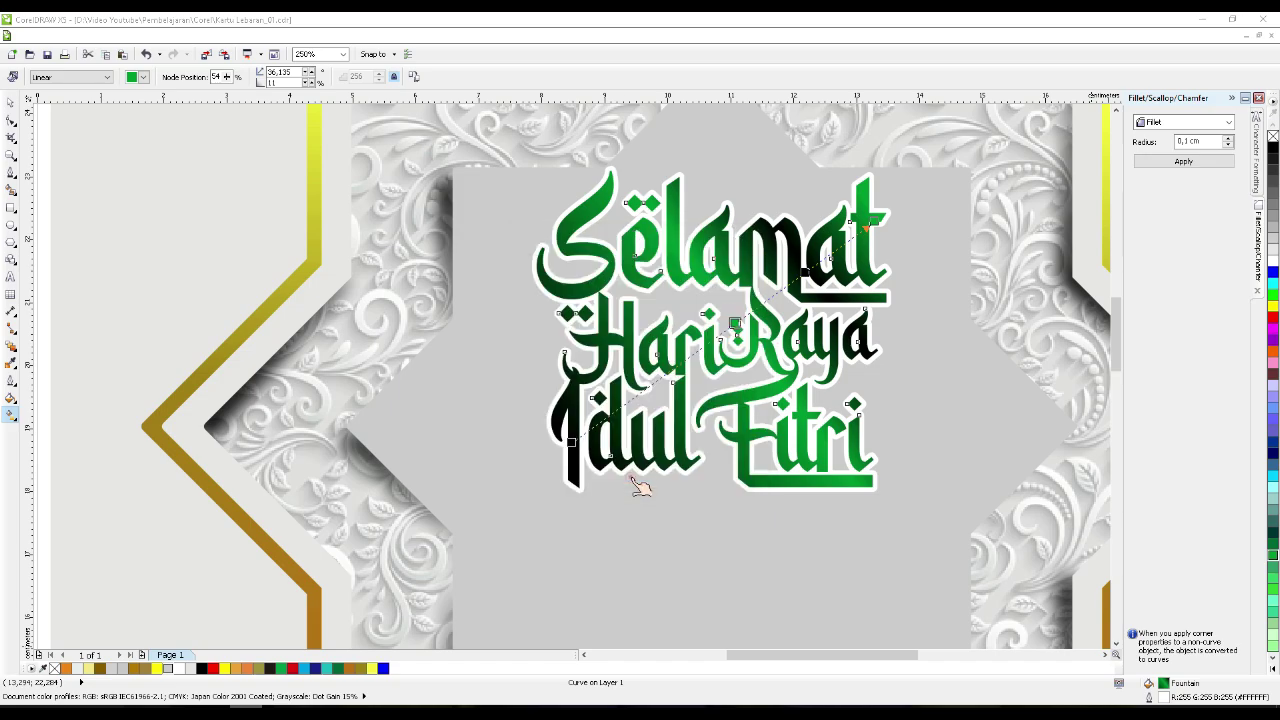
click(10, 102)
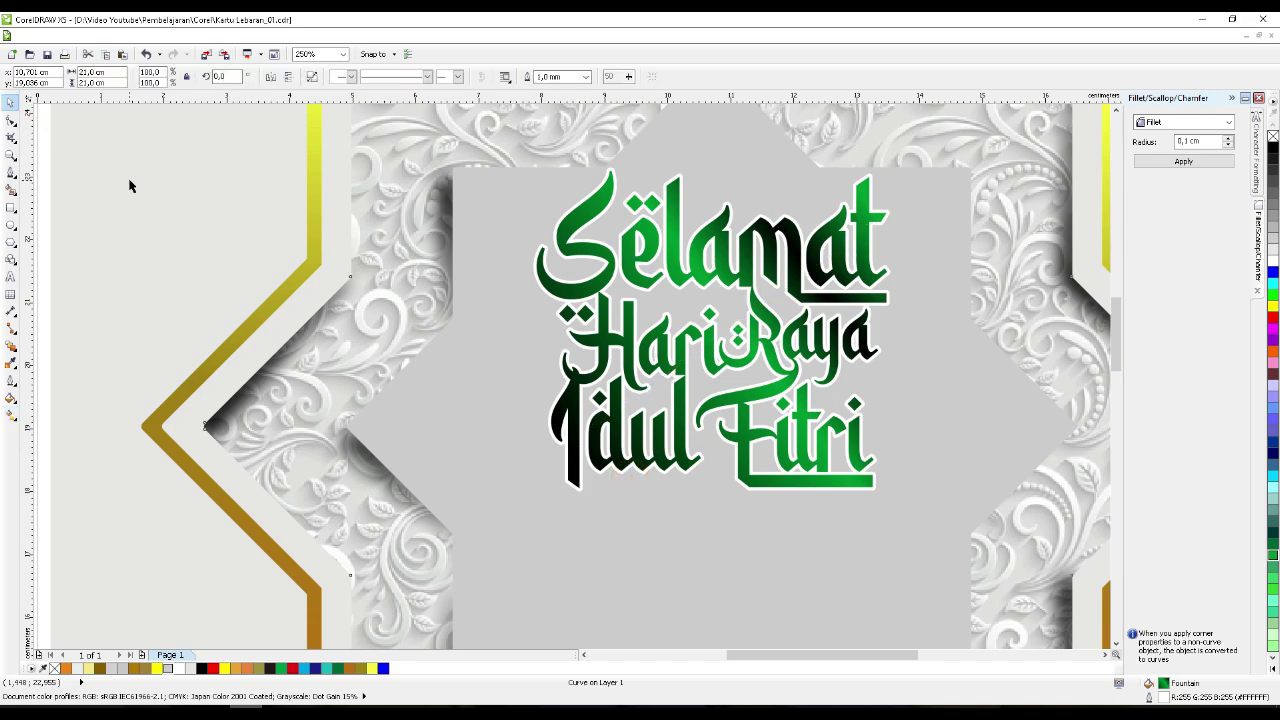
click(130, 182)
- Add the artistic text "1 Syawal 1443 H." and set its font to a Ahlan Wasahlan
scroll(600, 310, down, 3)
scroll(598, 295, up, 2)
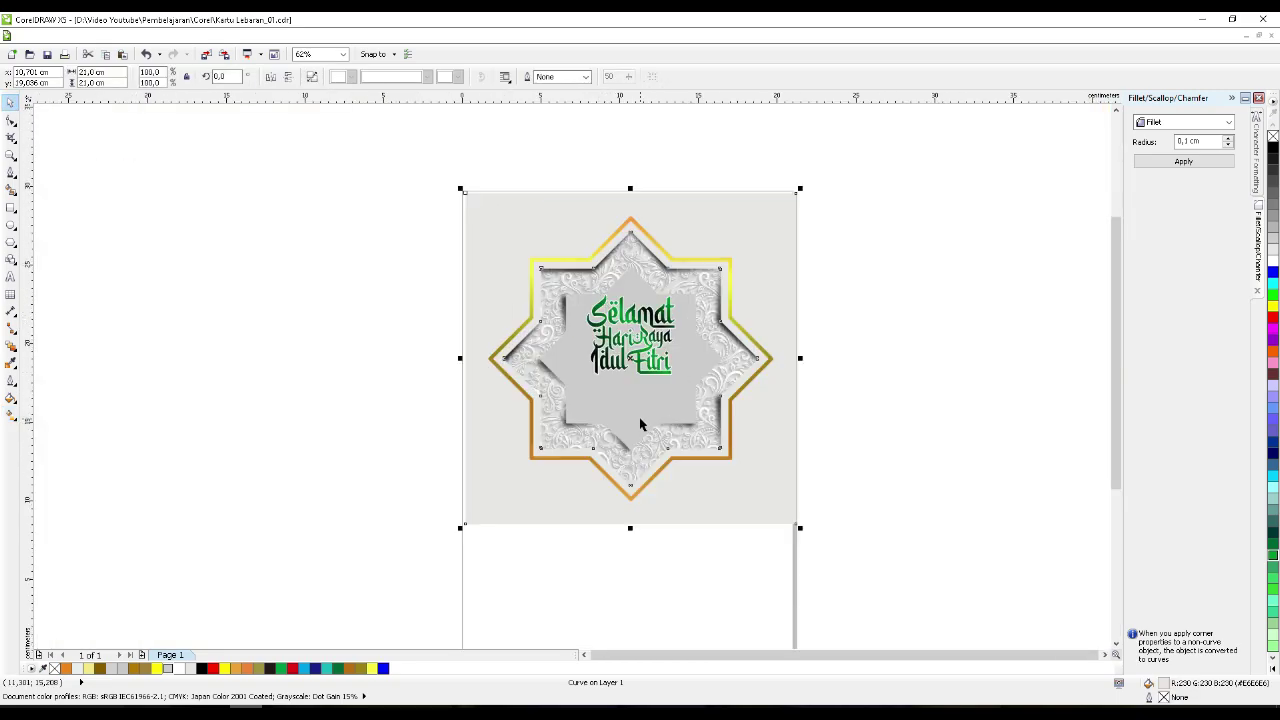
scroll(641, 425, up, 2)
scroll(620, 371, up, 2)
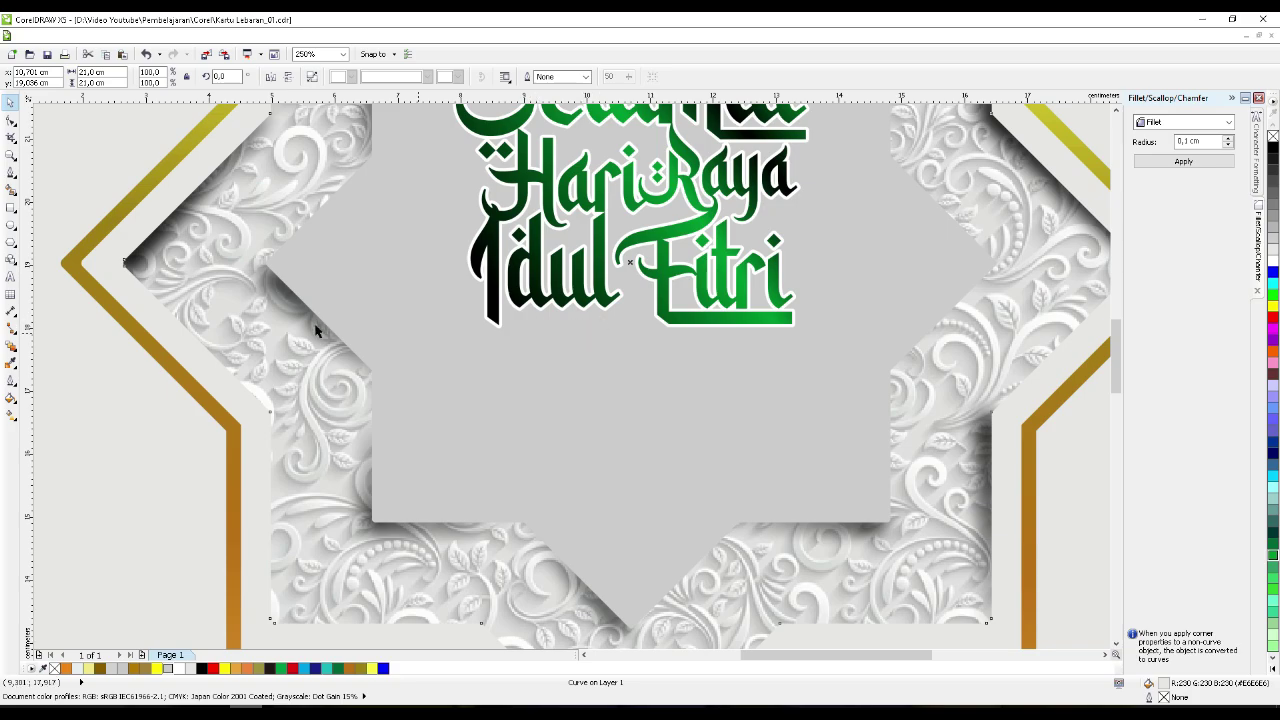
click(11, 276)
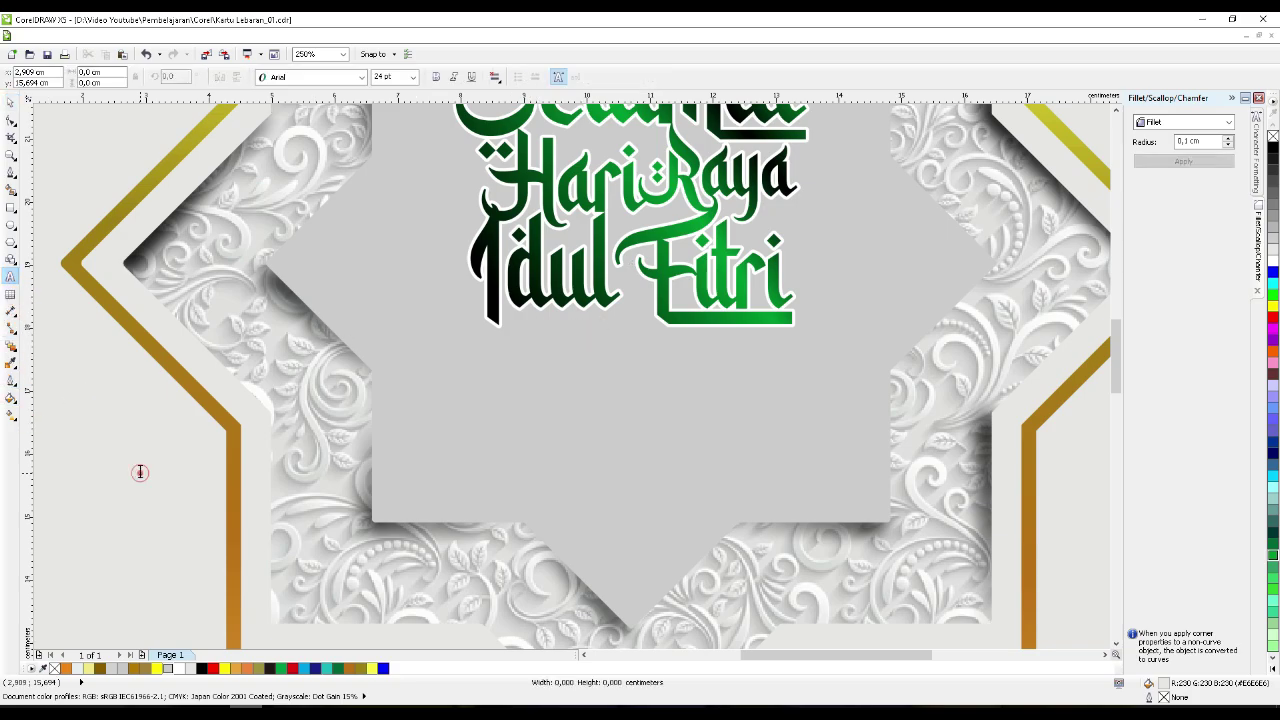
click(140, 470)
text(1 S)
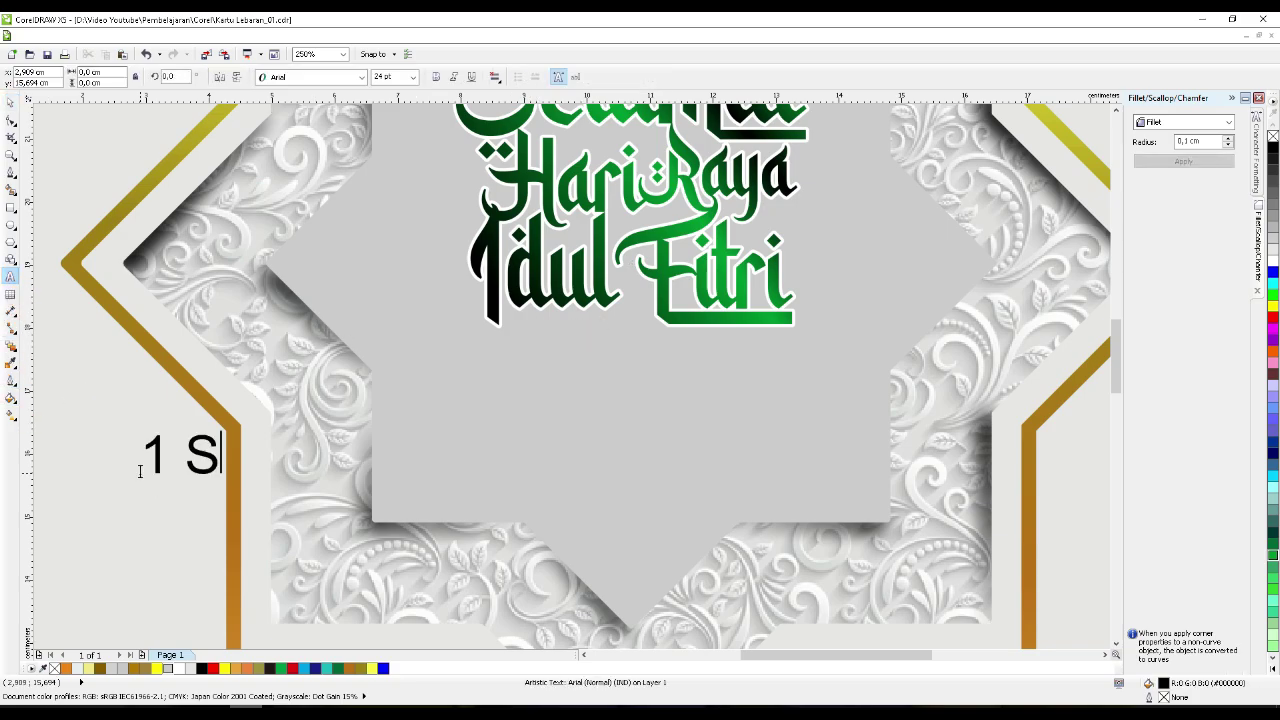
text(yawal 1)
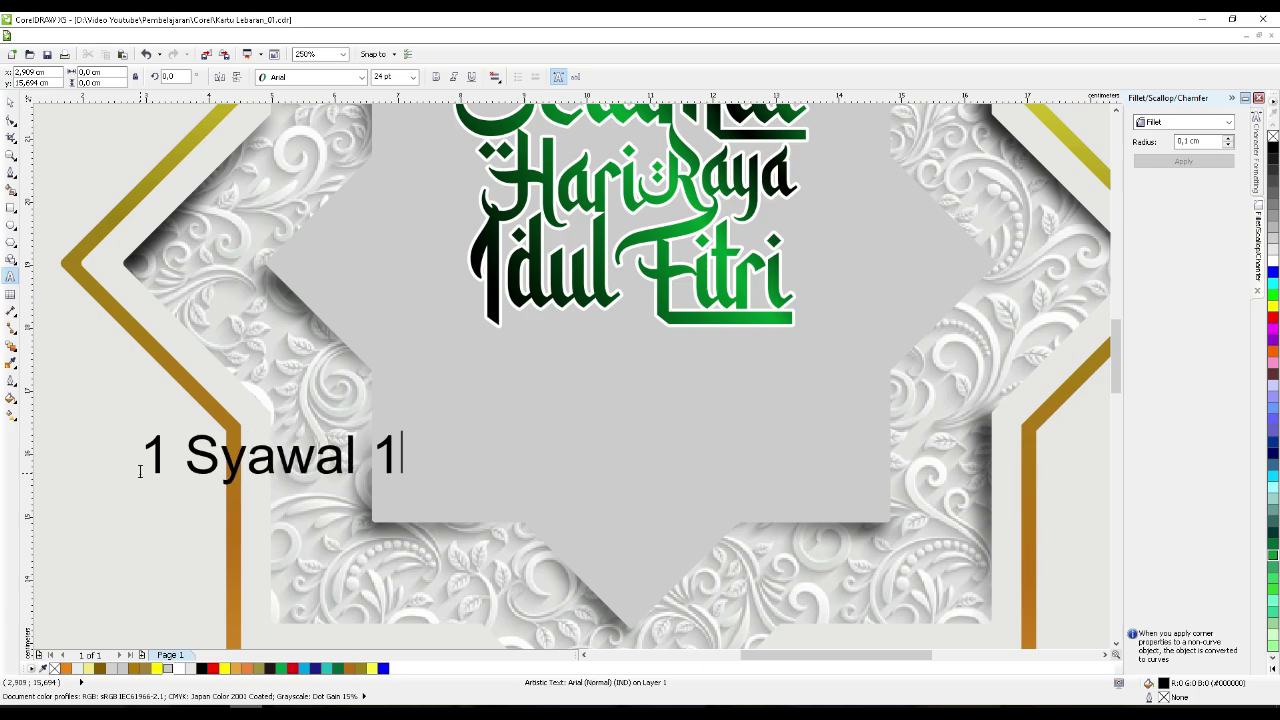
text(443 H.)
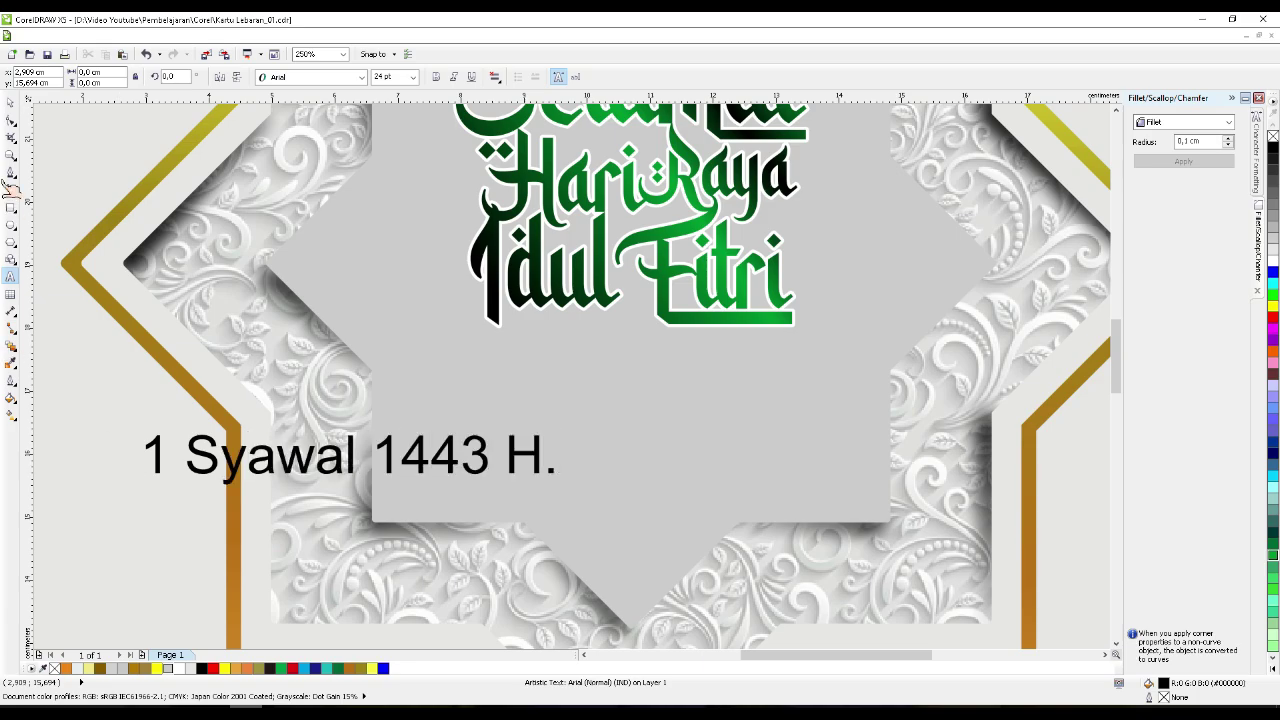
click(10, 103)
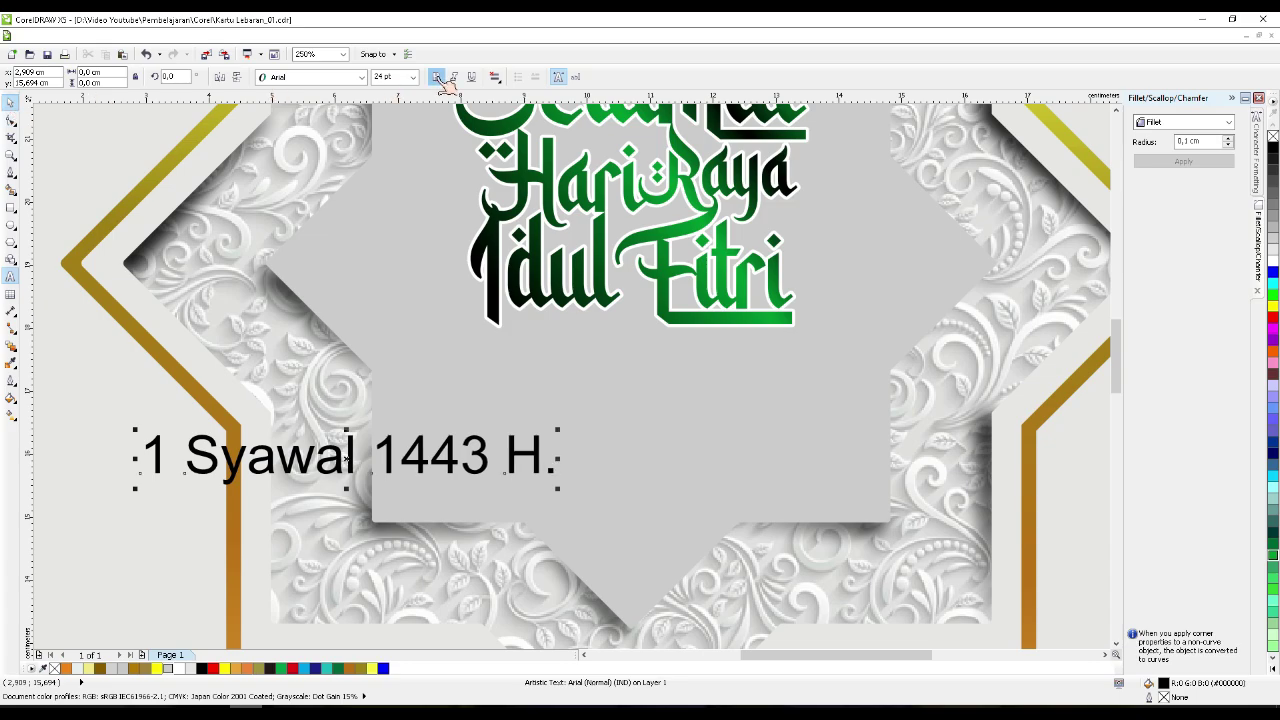
click(364, 78)
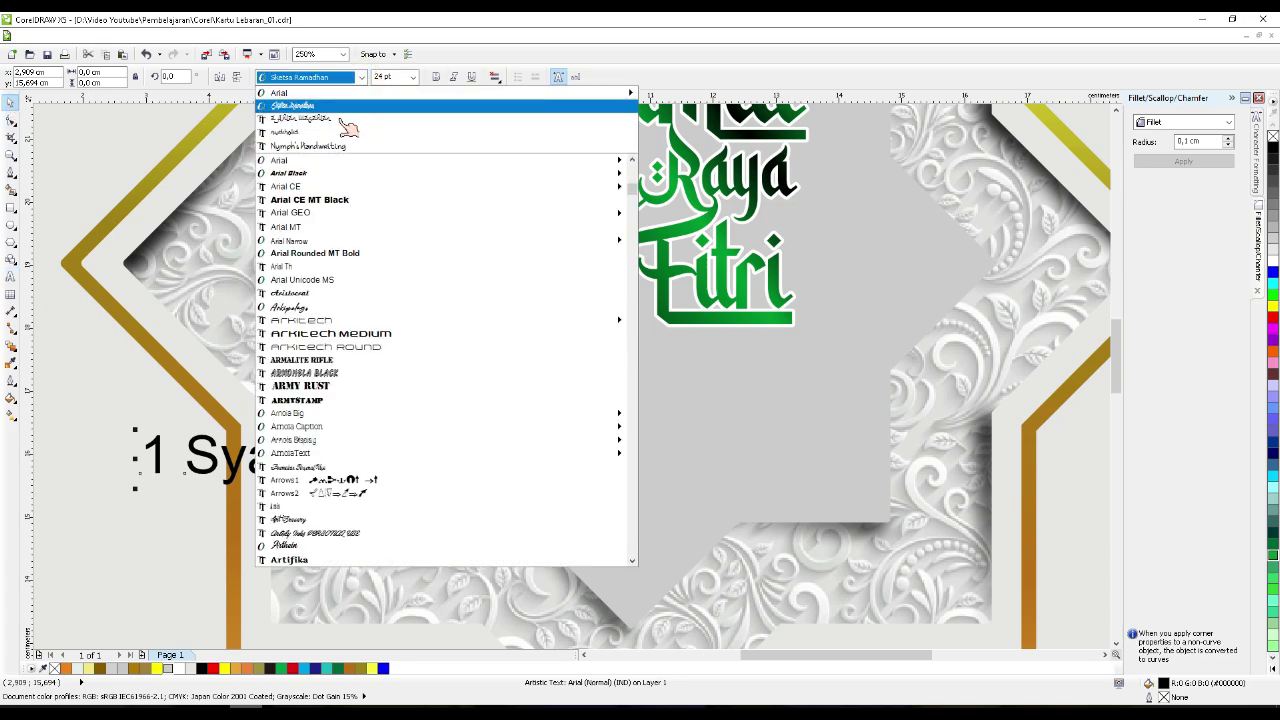
click(345, 127)
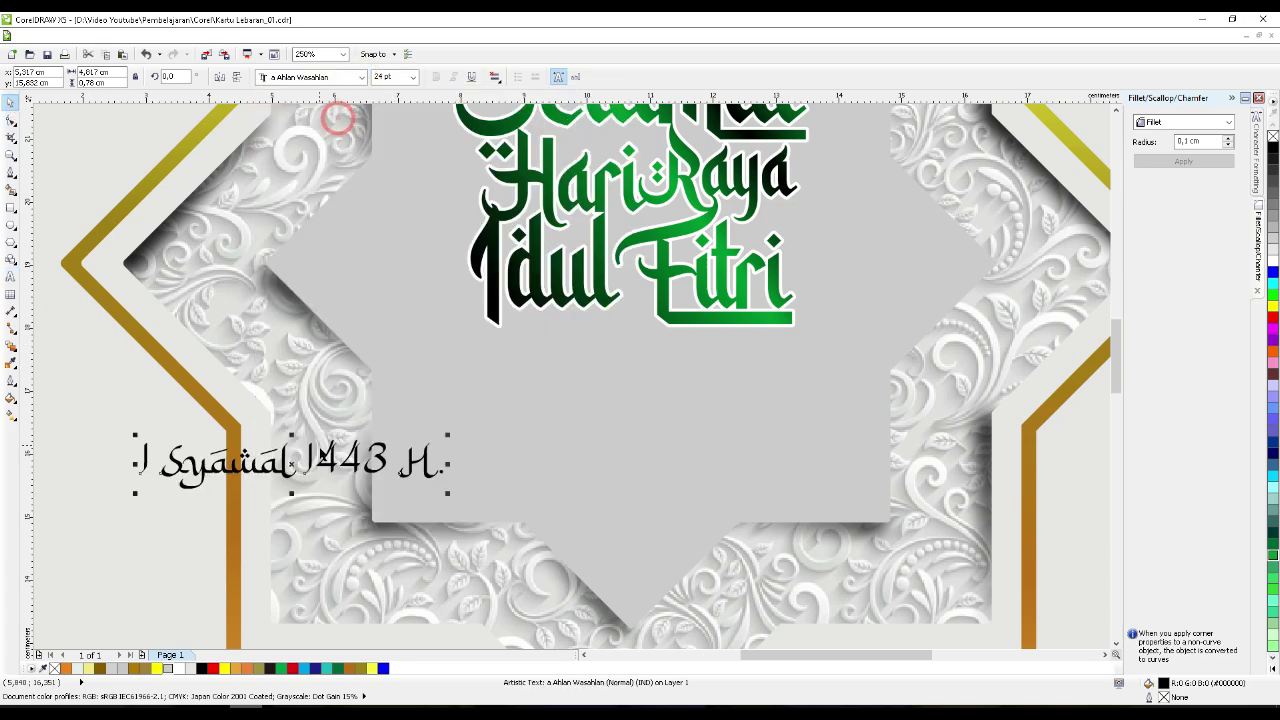
- Move the date text just below "Idul Fitri" and resize it to about 4.85 cm wide and 0.69 cm high
drag(323, 457, 686, 350)
drag(810, 356, 797, 356)
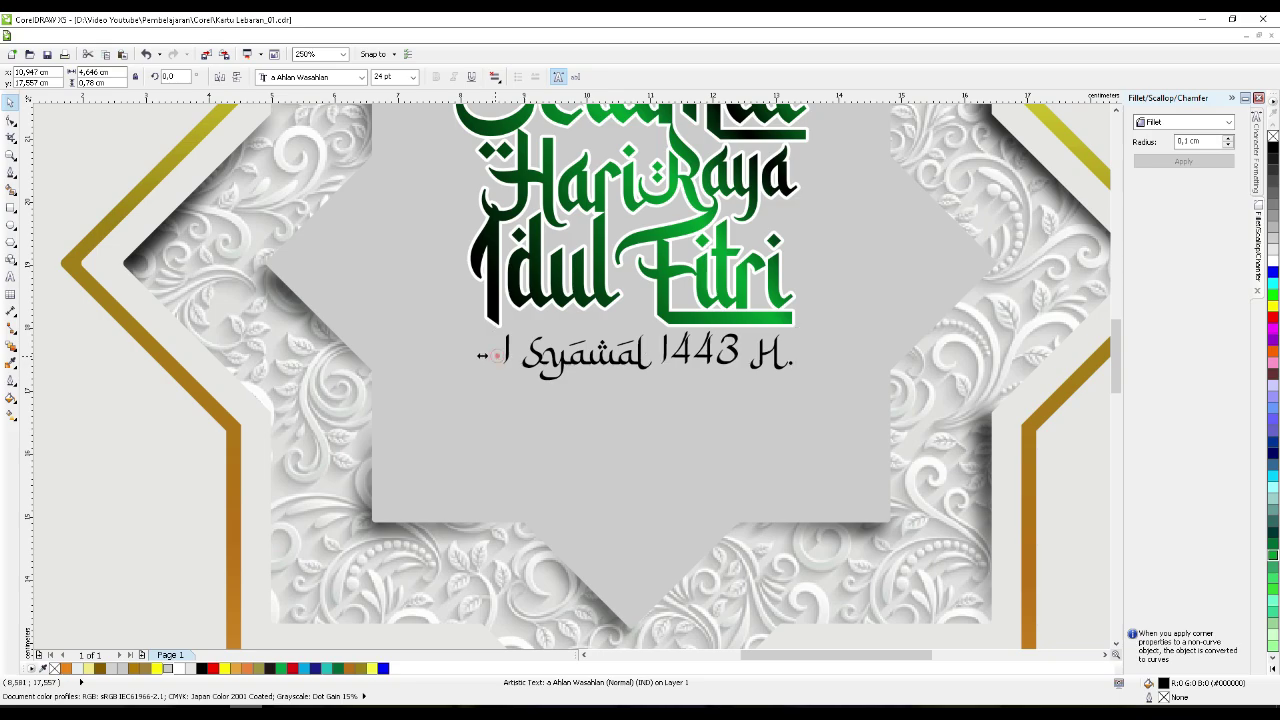
drag(482, 355, 482, 355)
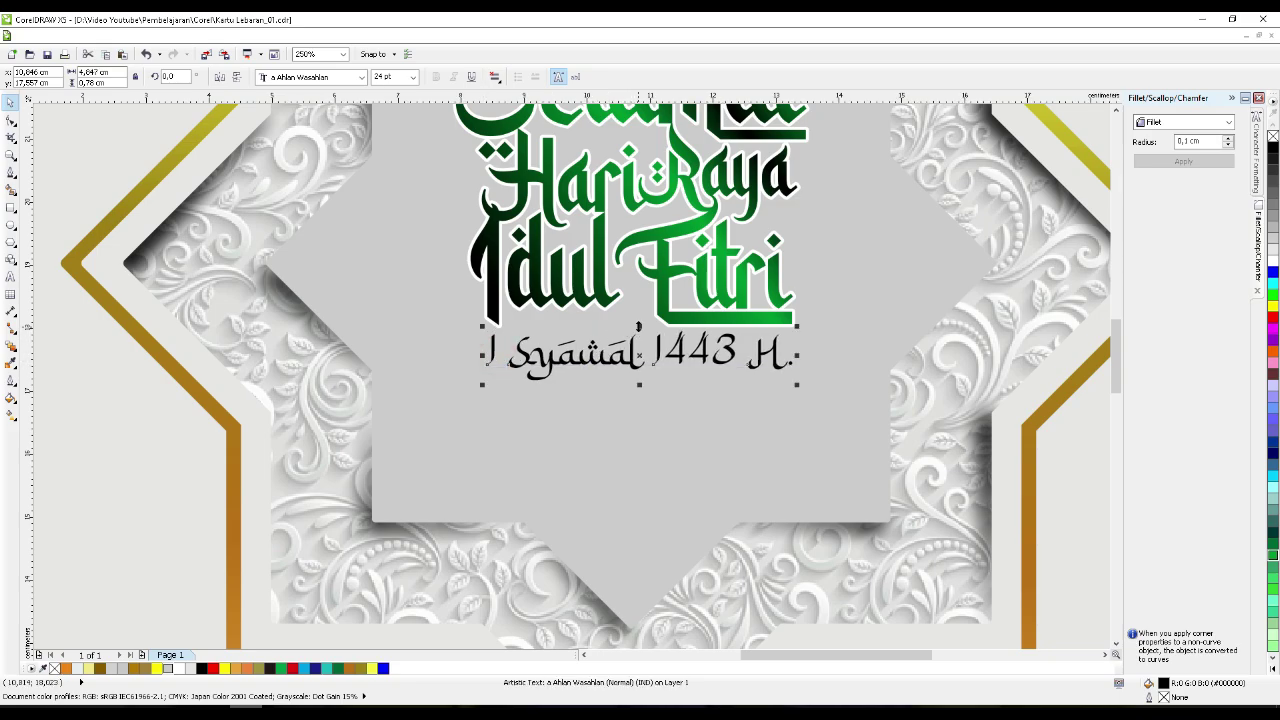
drag(638, 326, 658, 349)
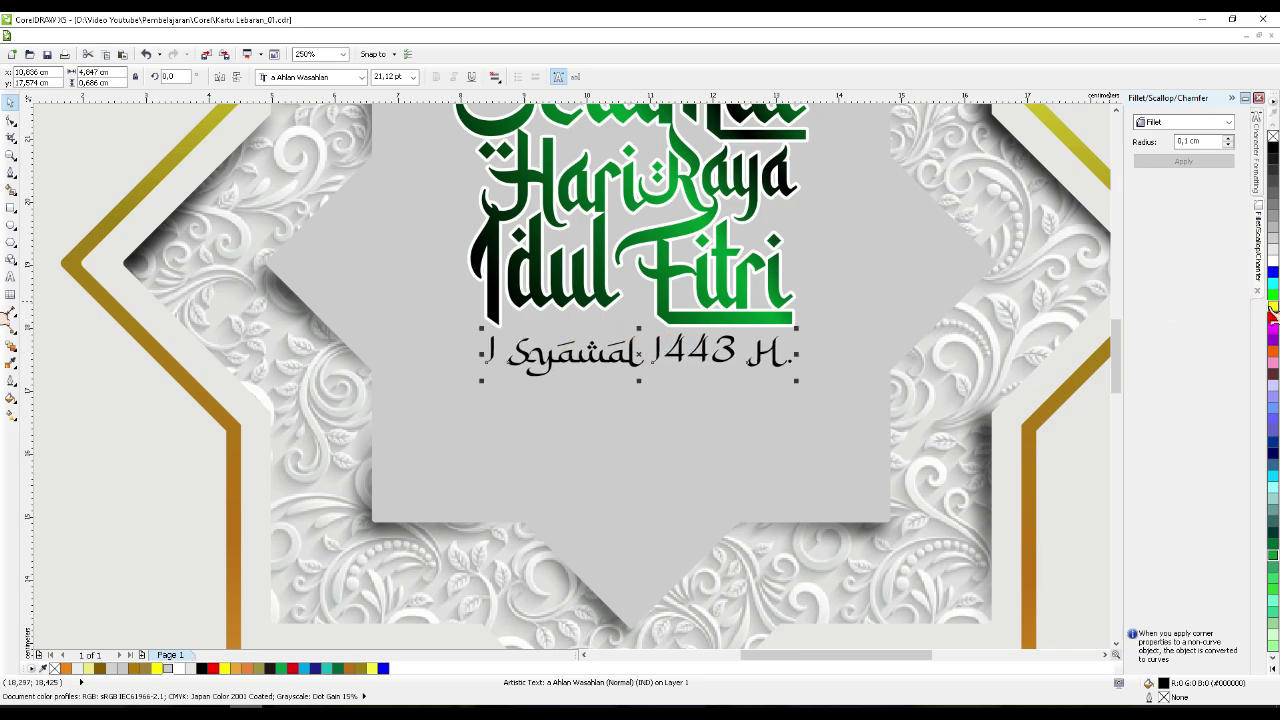
- Try magenta and red on the date text, and colour it golden brown to match the ring
click(1273, 328)
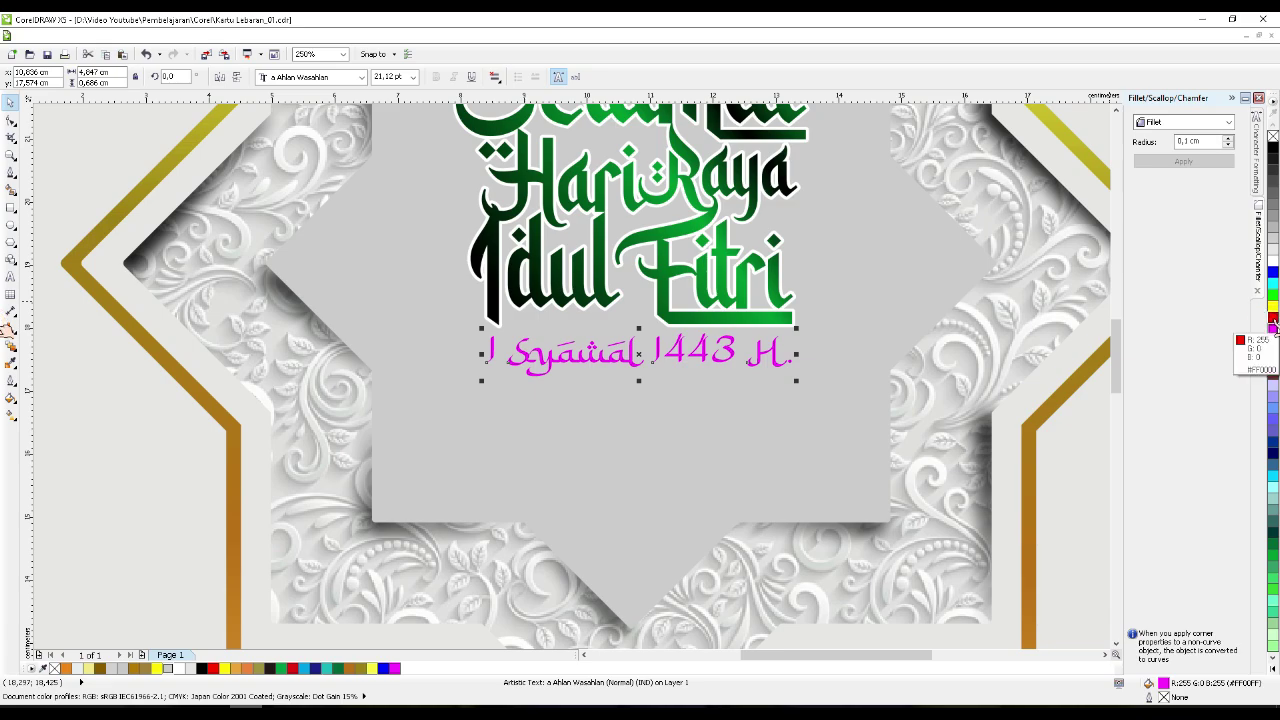
click(1273, 317)
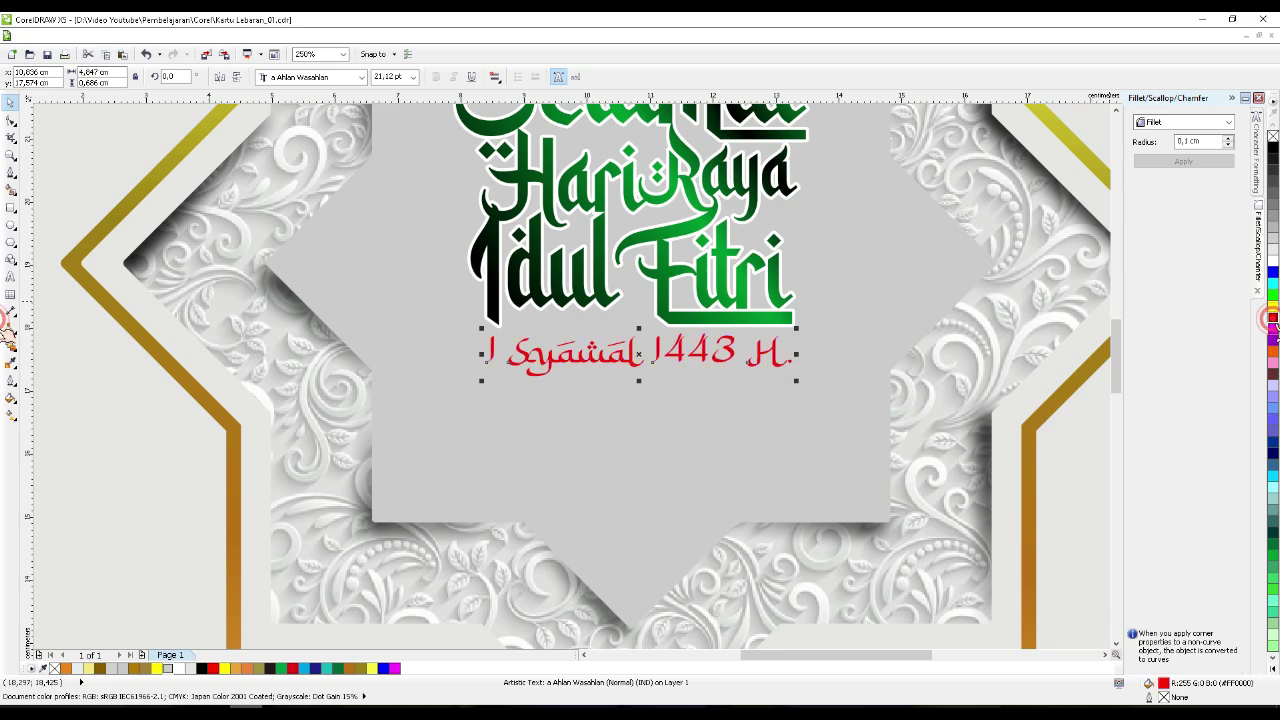
click(145, 669)
click(141, 494)
- Add the artistic text "“ Mohom Maaf Lahir & Bathin “" beside the star, including the quotation marks at both ends
scroll(643, 435, down, 2)
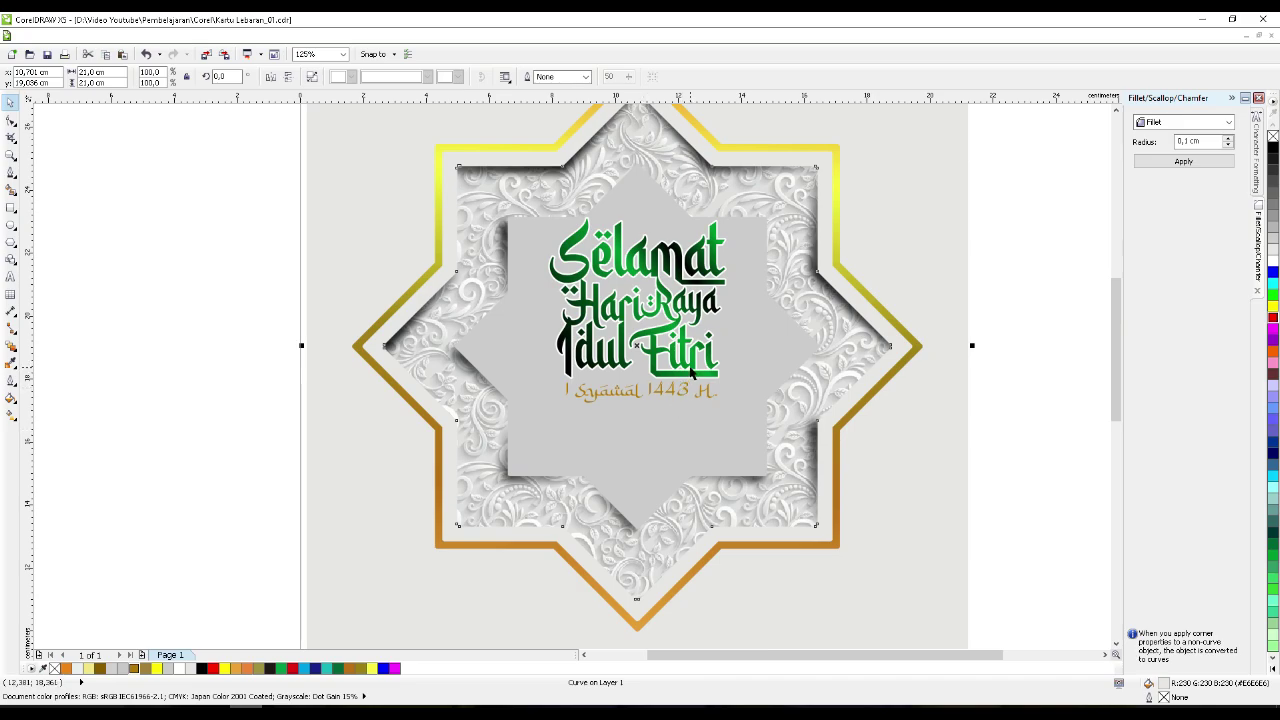
scroll(690, 372, up, 2)
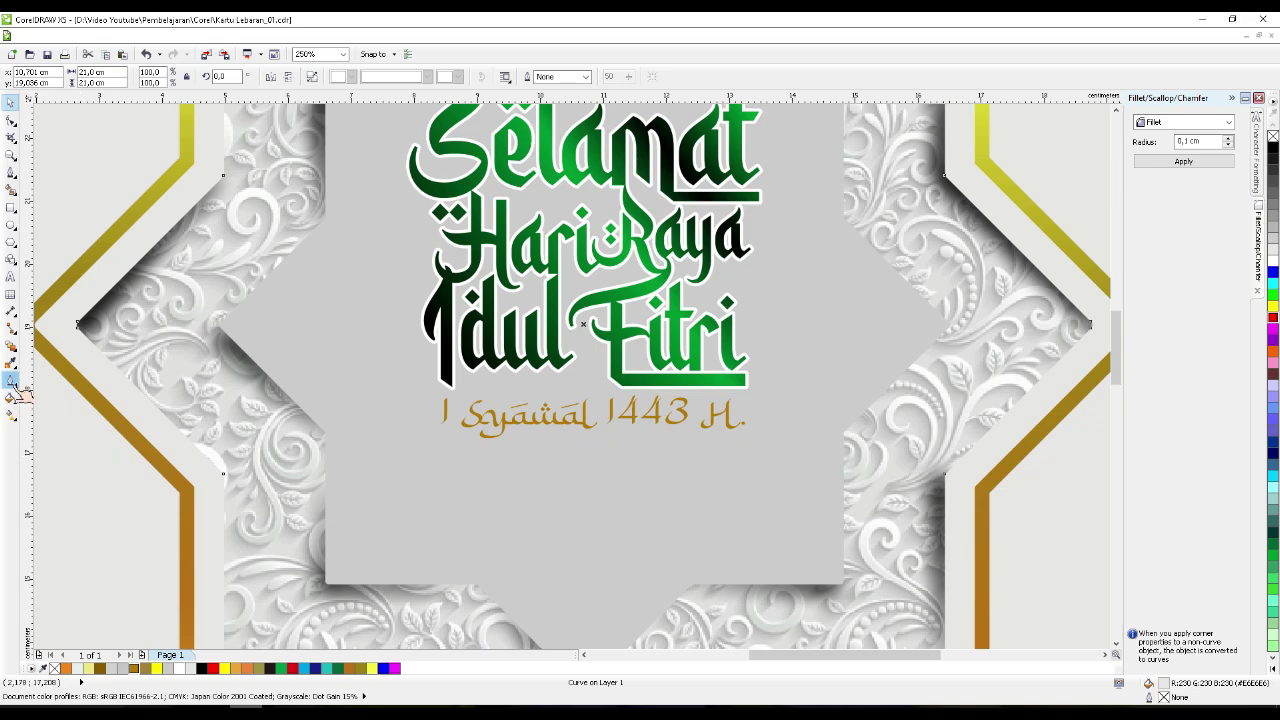
click(11, 276)
click(151, 531)
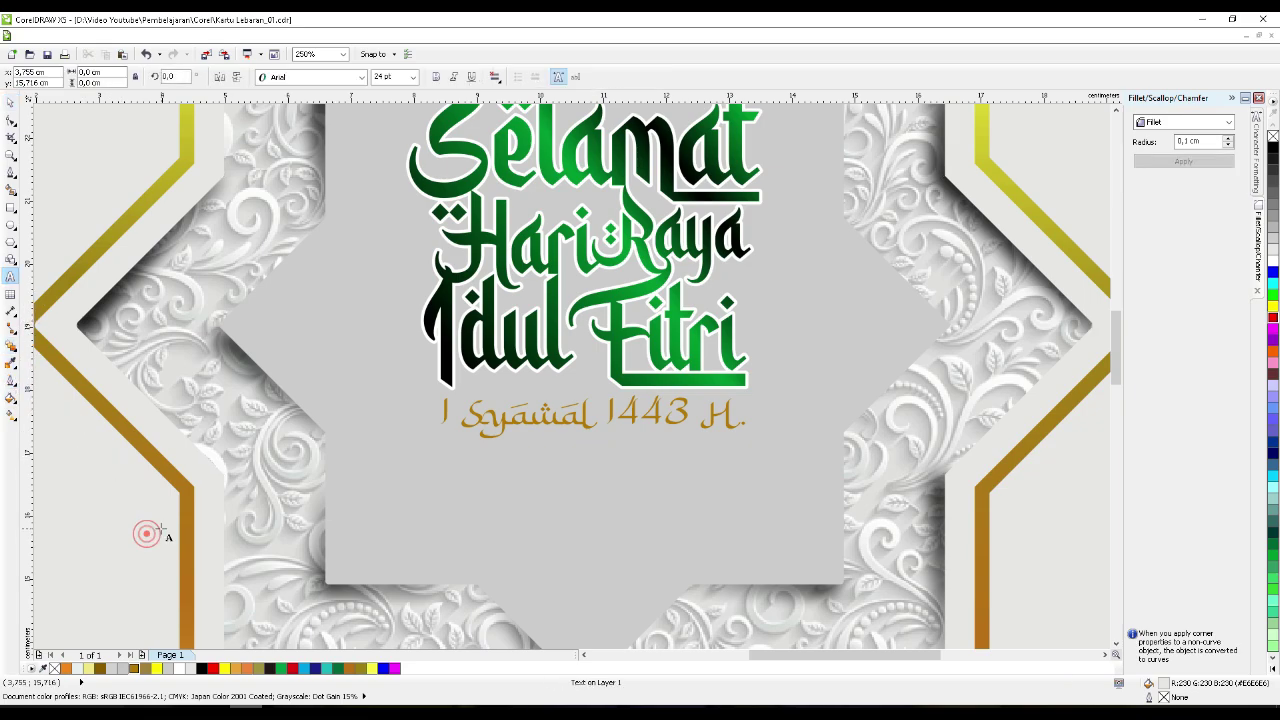
text(" mOHON)
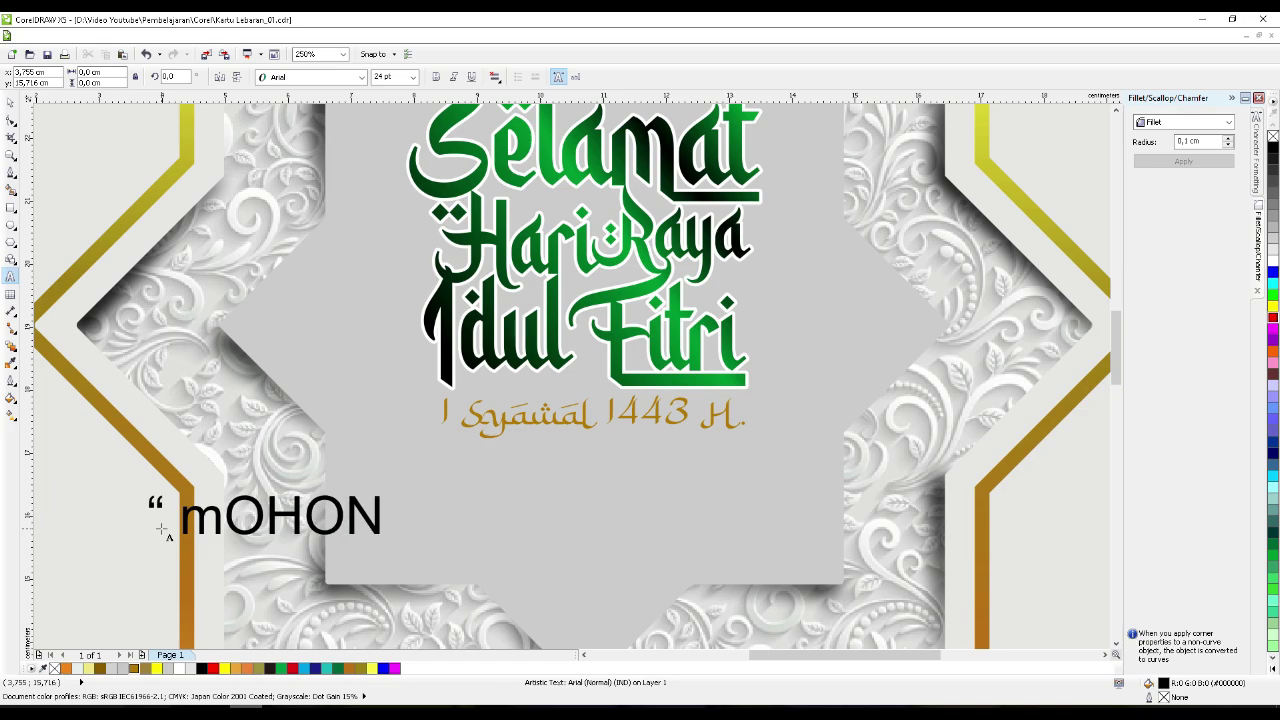
key(BackSpace)
key(BackSpace)
key(BackSpace)
key(BackSpace)
key(BackSpace)
text(Mohom)
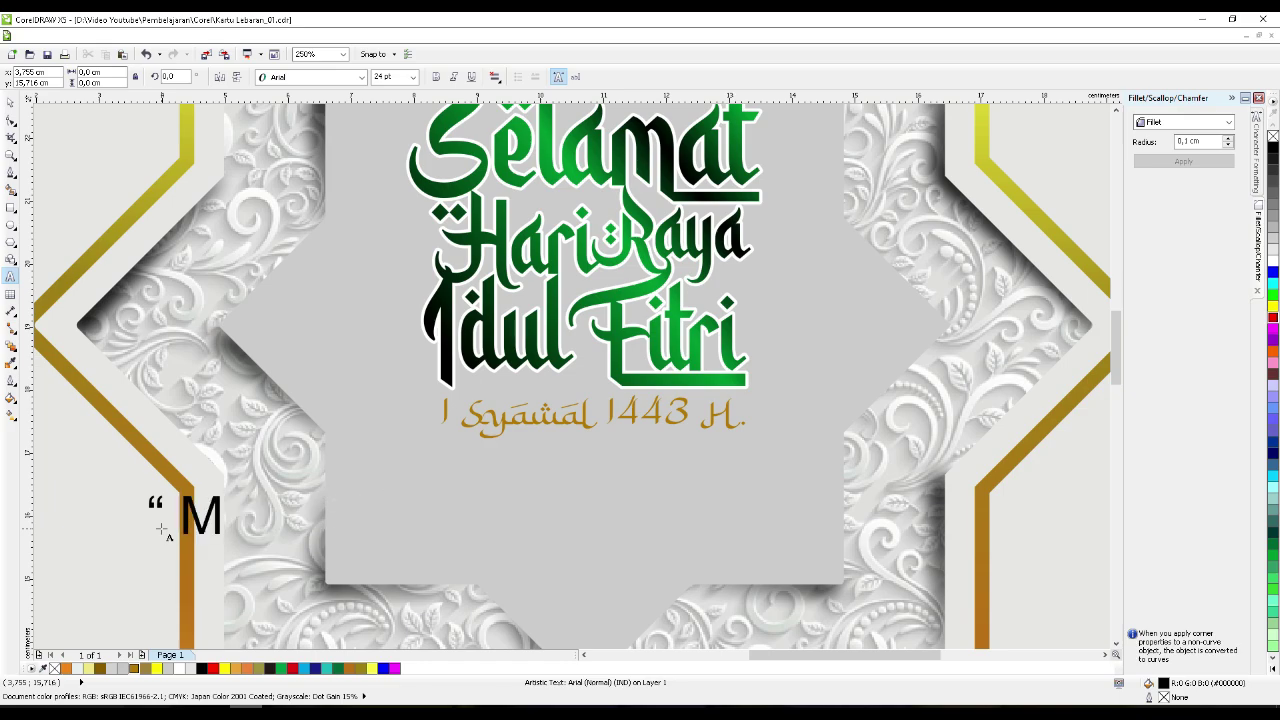
text(aa)
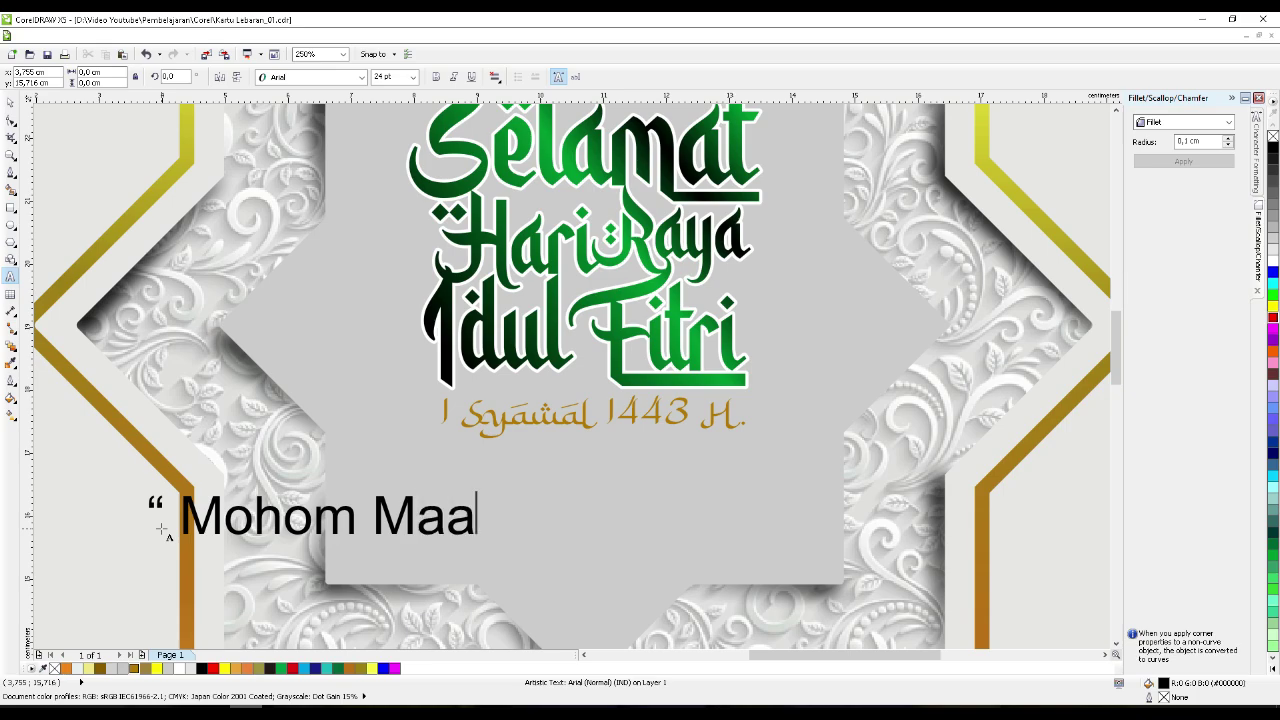
text(f Lah)
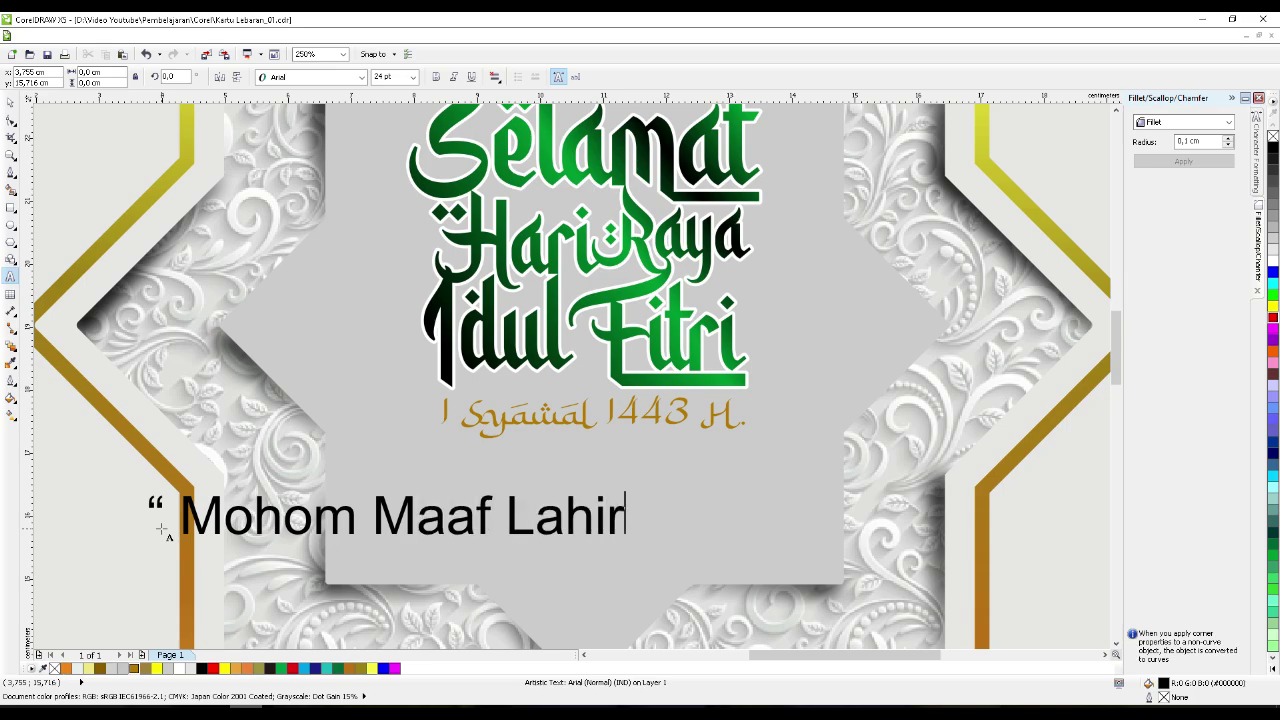
text(ir ^)
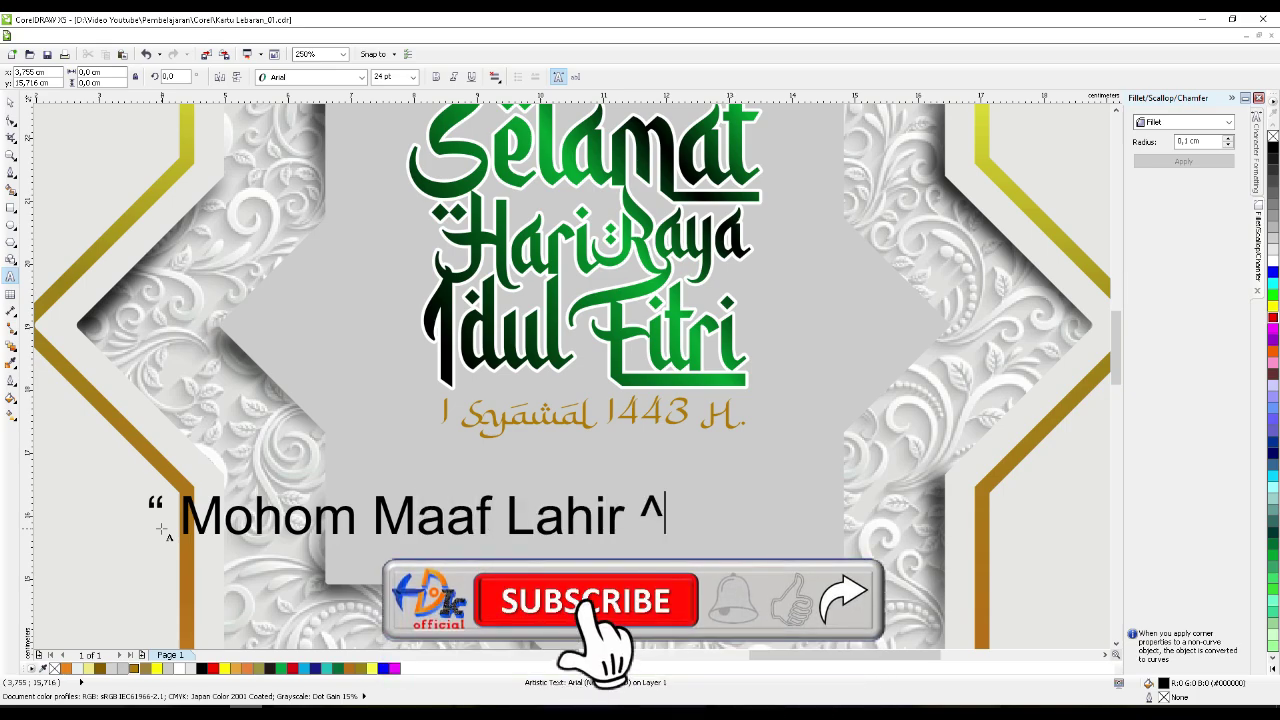
text(&)
key(BackSpace)
key(BackSpace)
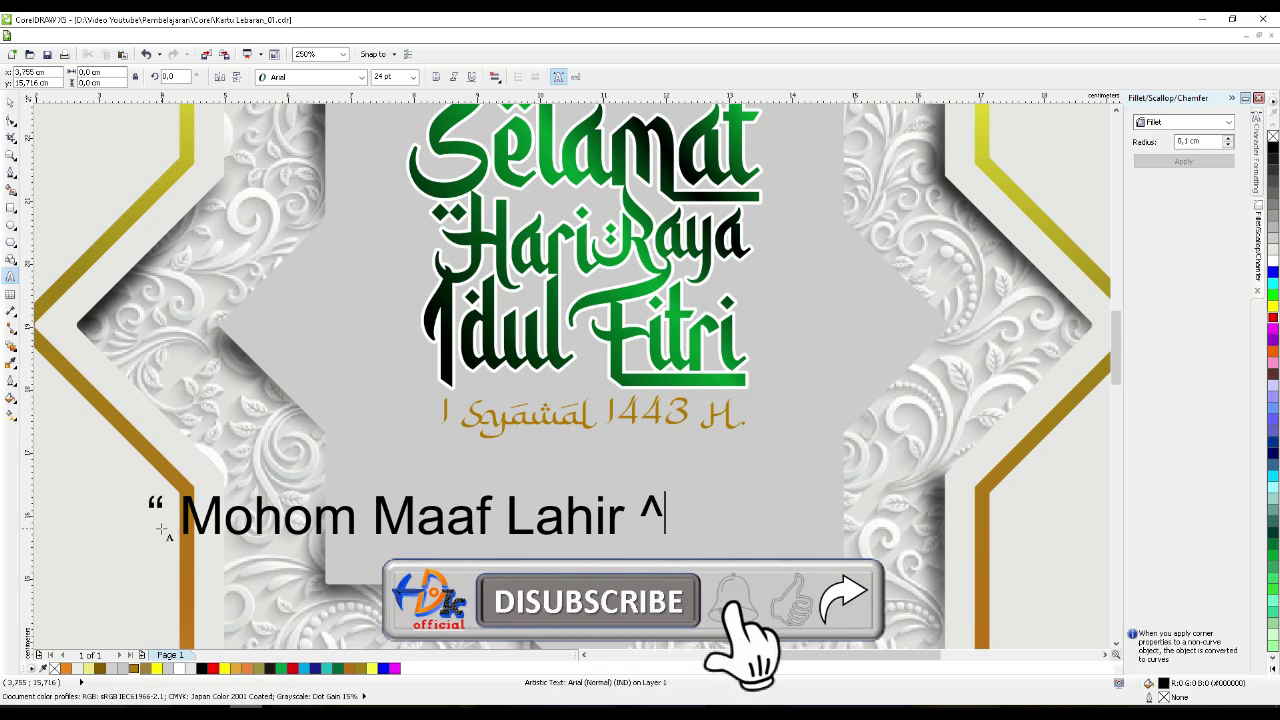
text(& B)
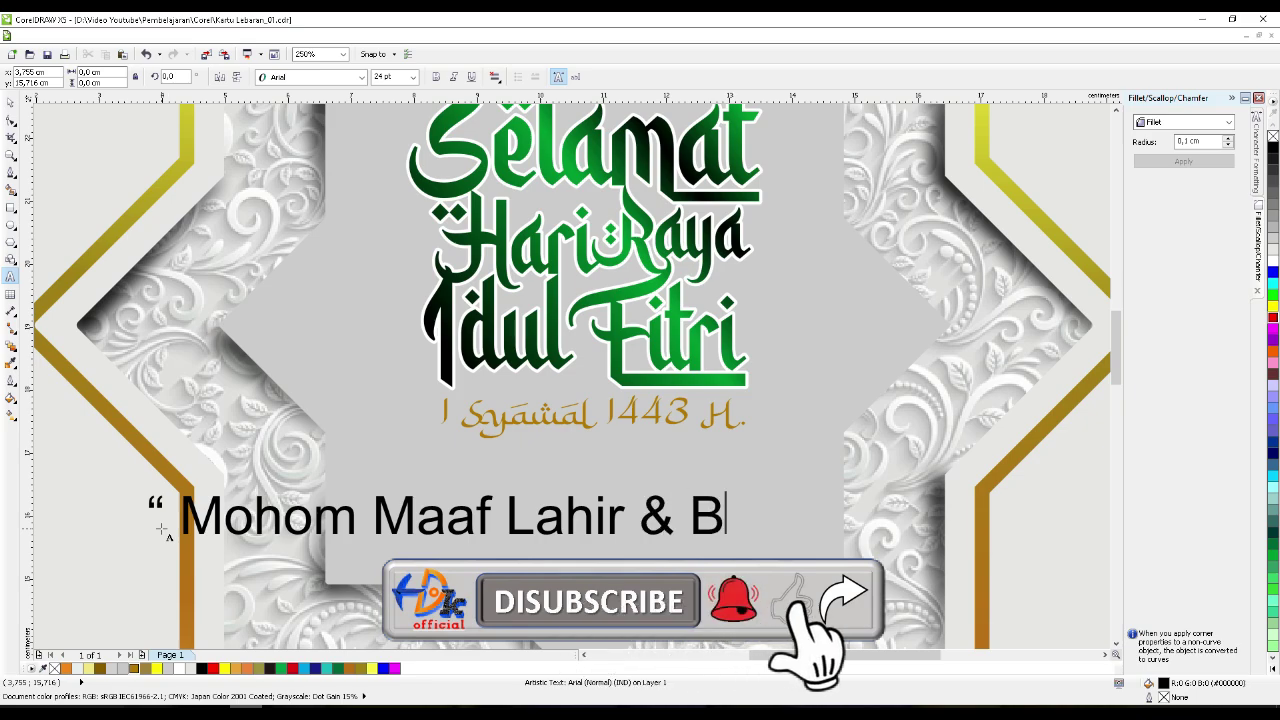
text(athin ")
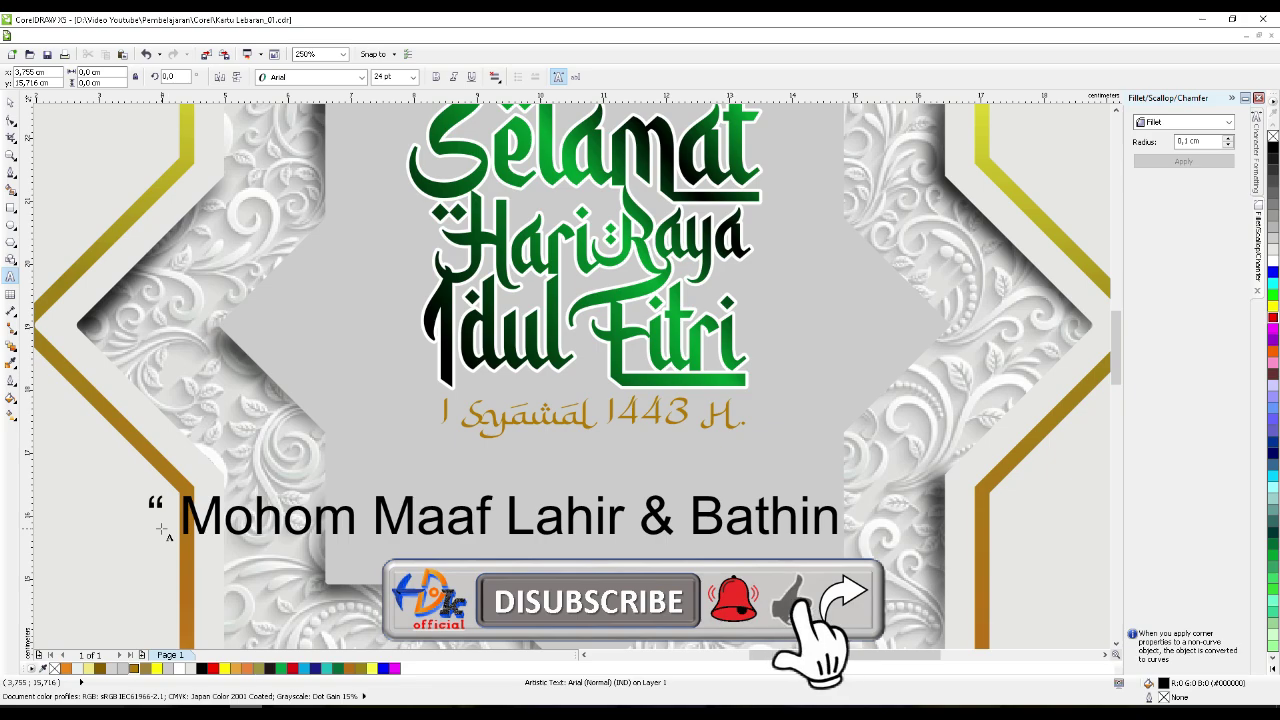
- Set the apology text's font to Nurkholis and move it beneath the date text inside the inner star
click(10, 102)
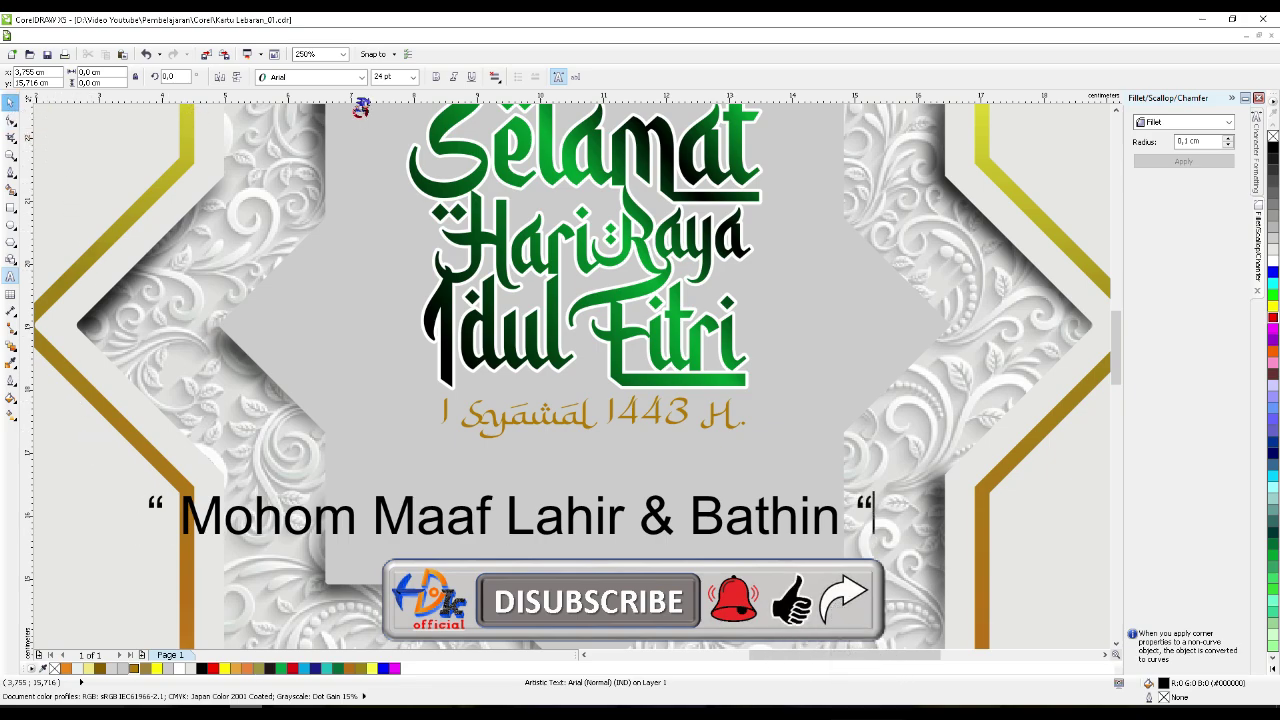
click(361, 77)
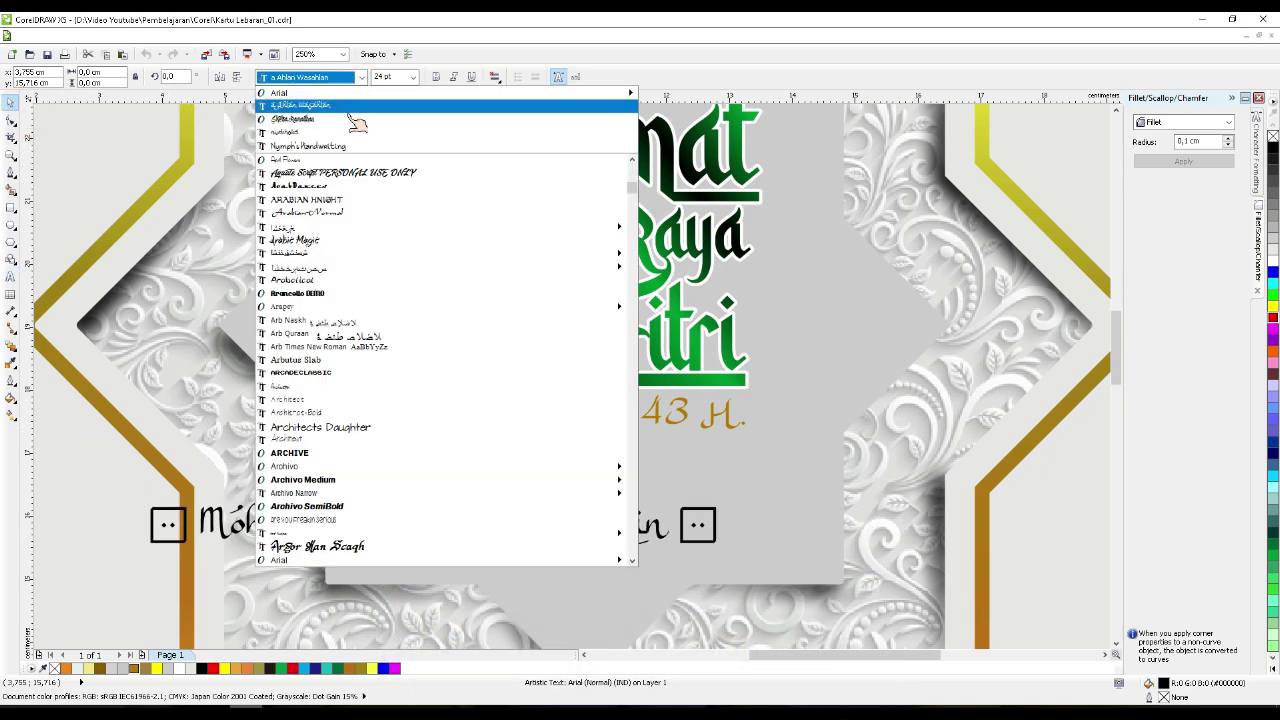
click(345, 134)
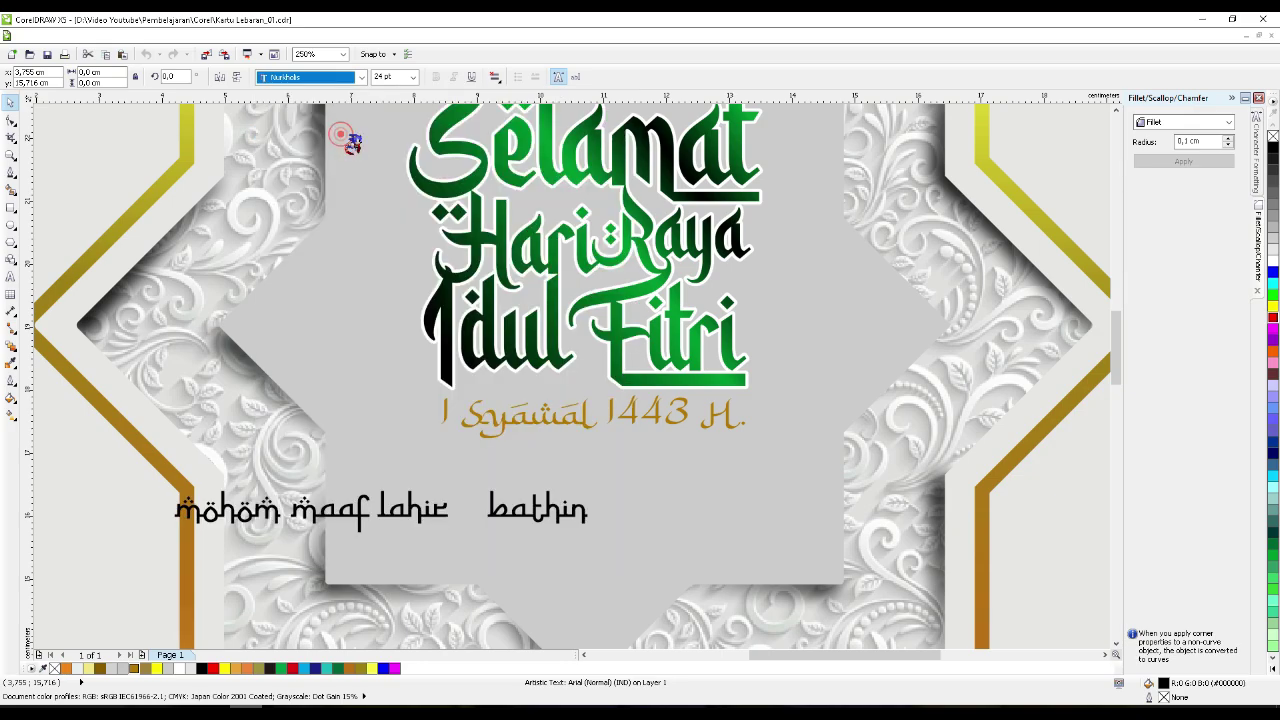
drag(516, 509, 733, 478)
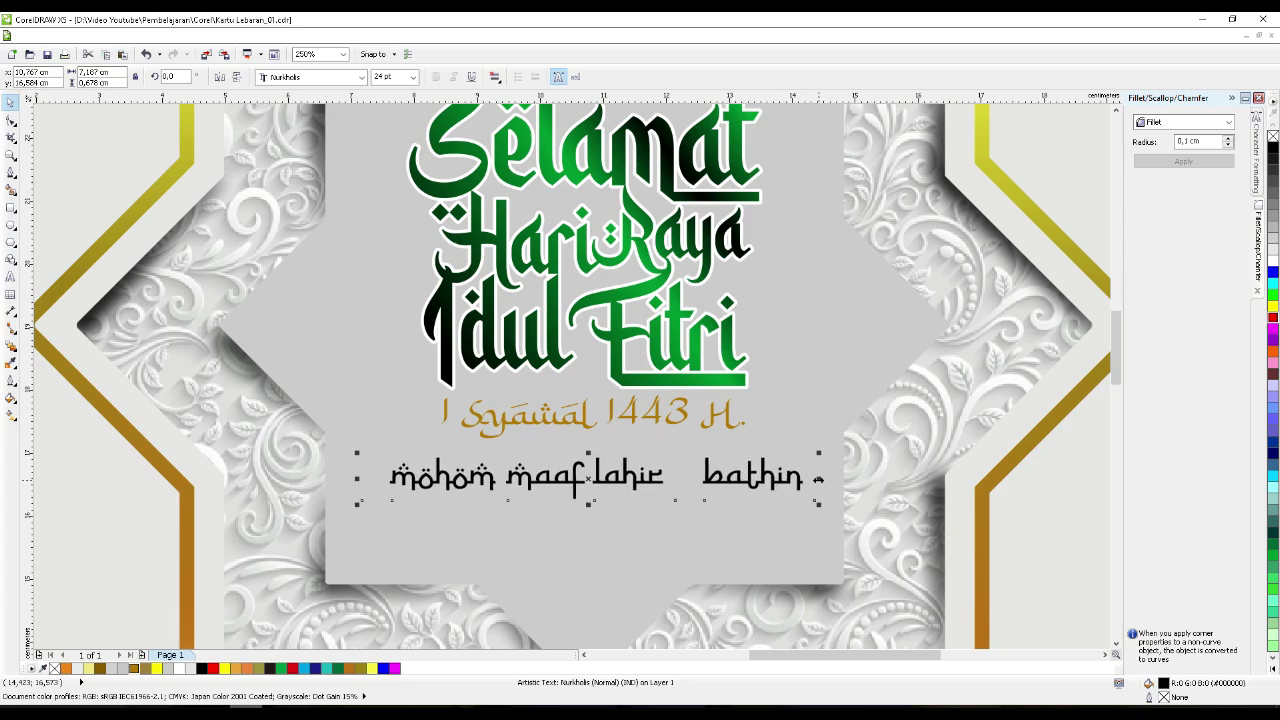
- Set the font of the closing and opening quotation marks in the apology text to Arial, leaving the words in Nurkholis
mouse_move(818, 480)
mouse_down()
mouse_move(797, 481)
mouse_move(839, 476)
mouse_up()
double_click(795, 483)
click(362, 79)
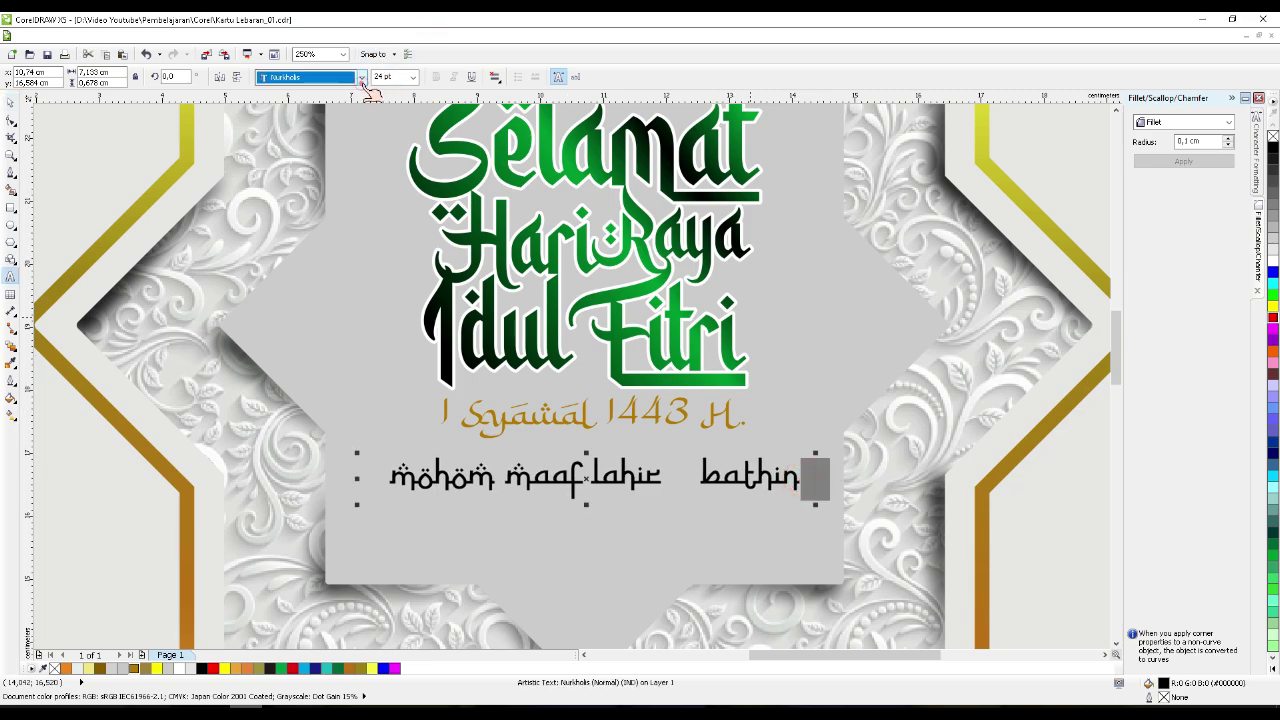
click(363, 82)
click(338, 106)
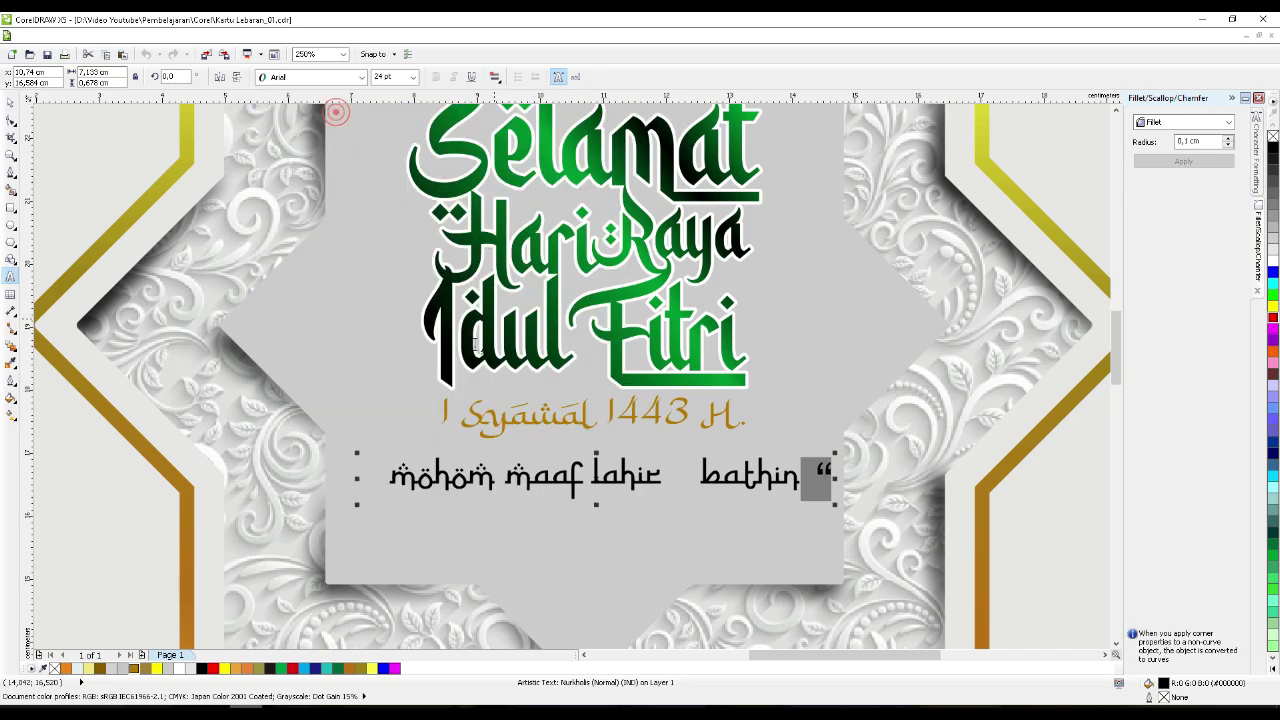
drag(388, 474, 362, 476)
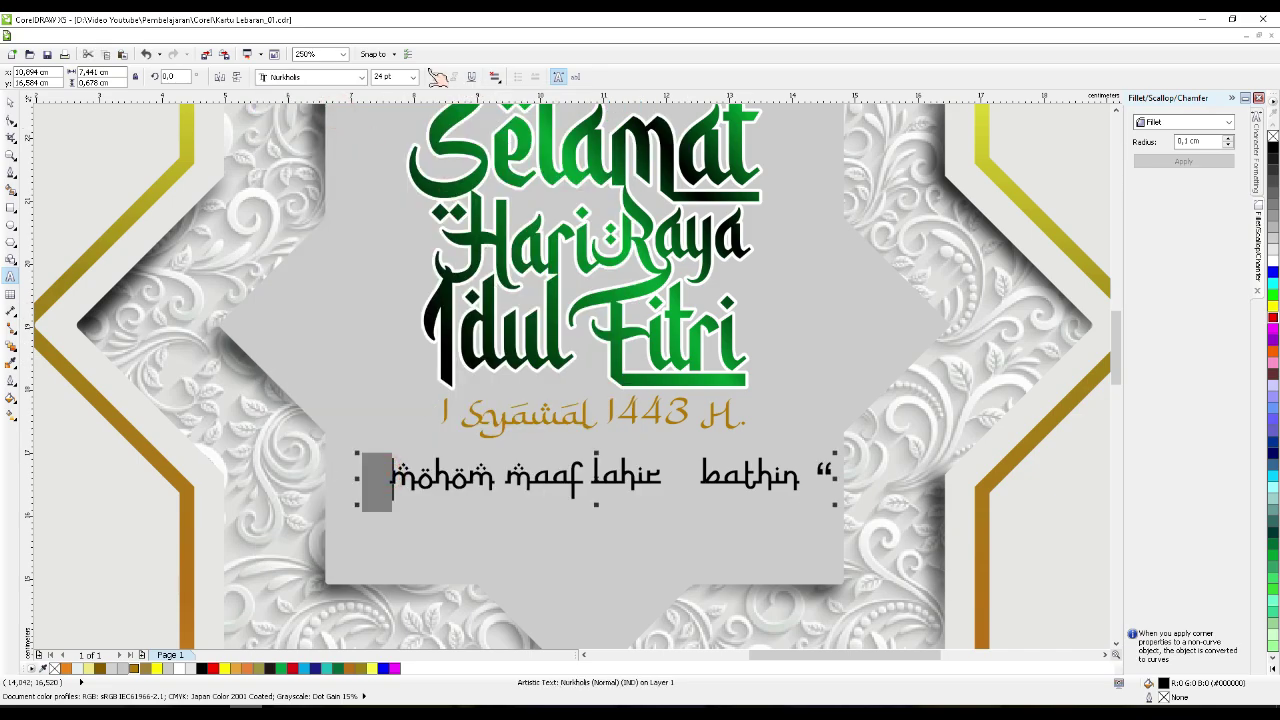
click(362, 77)
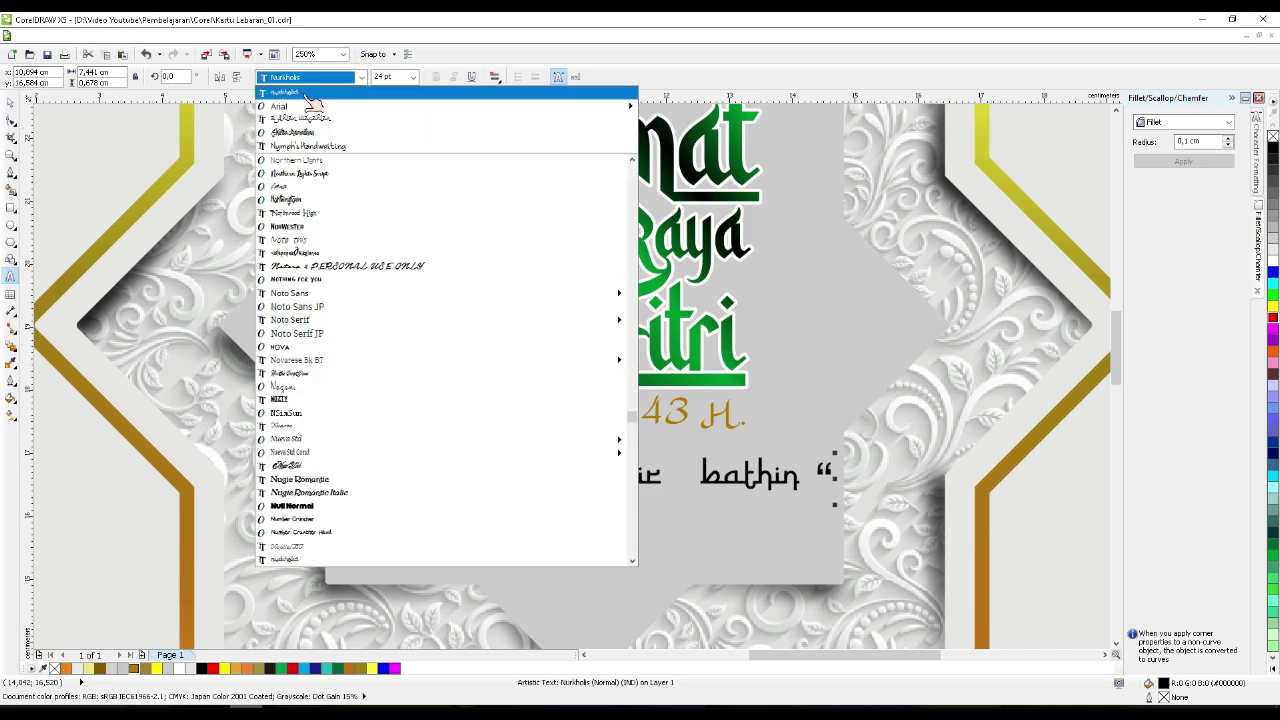
click(312, 106)
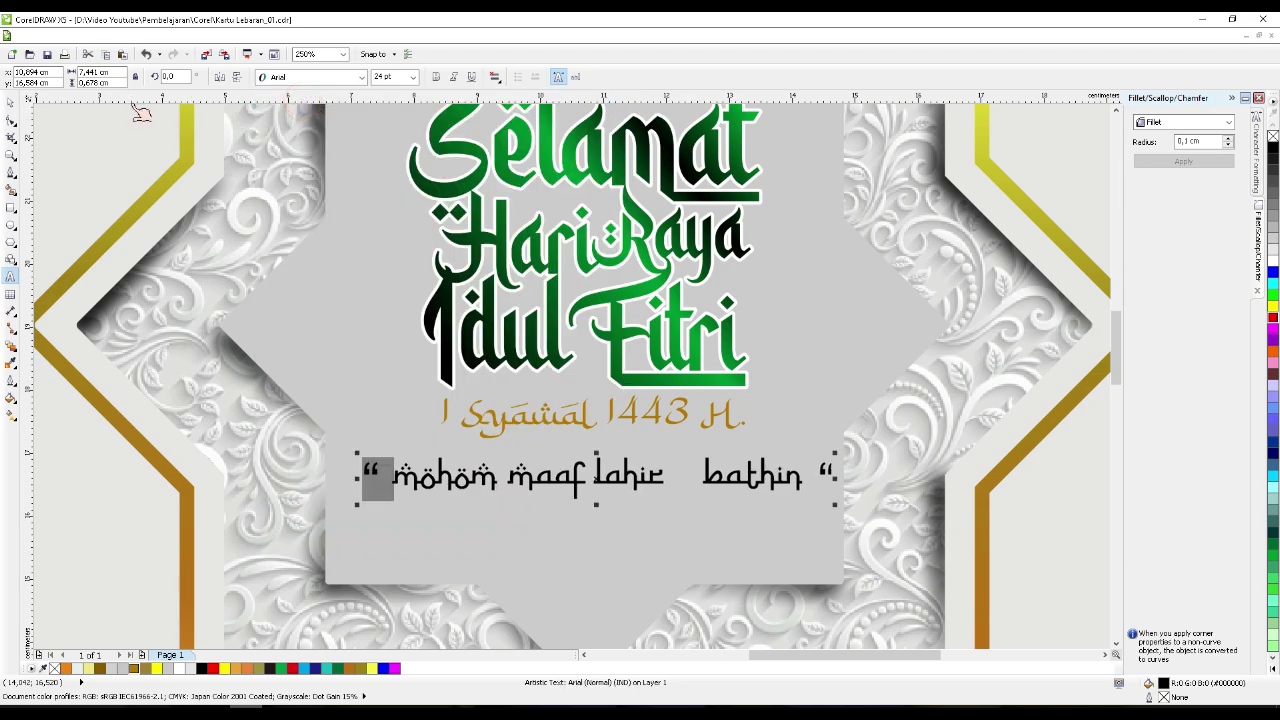
click(11, 103)
click(100, 154)
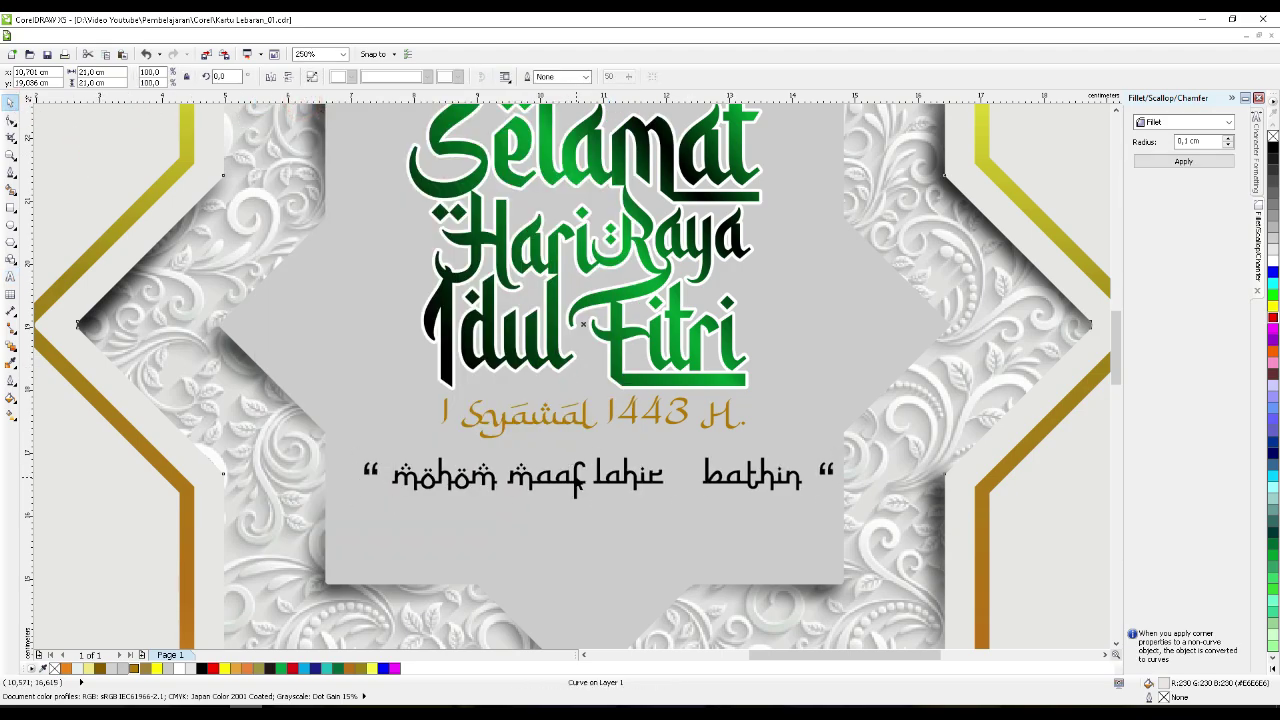
- Add the artistic text "Your Name" below the apology text and scale it to about 2.99 cm wide and 0.44 cm high
click(575, 478)
scroll(585, 450, down, 3)
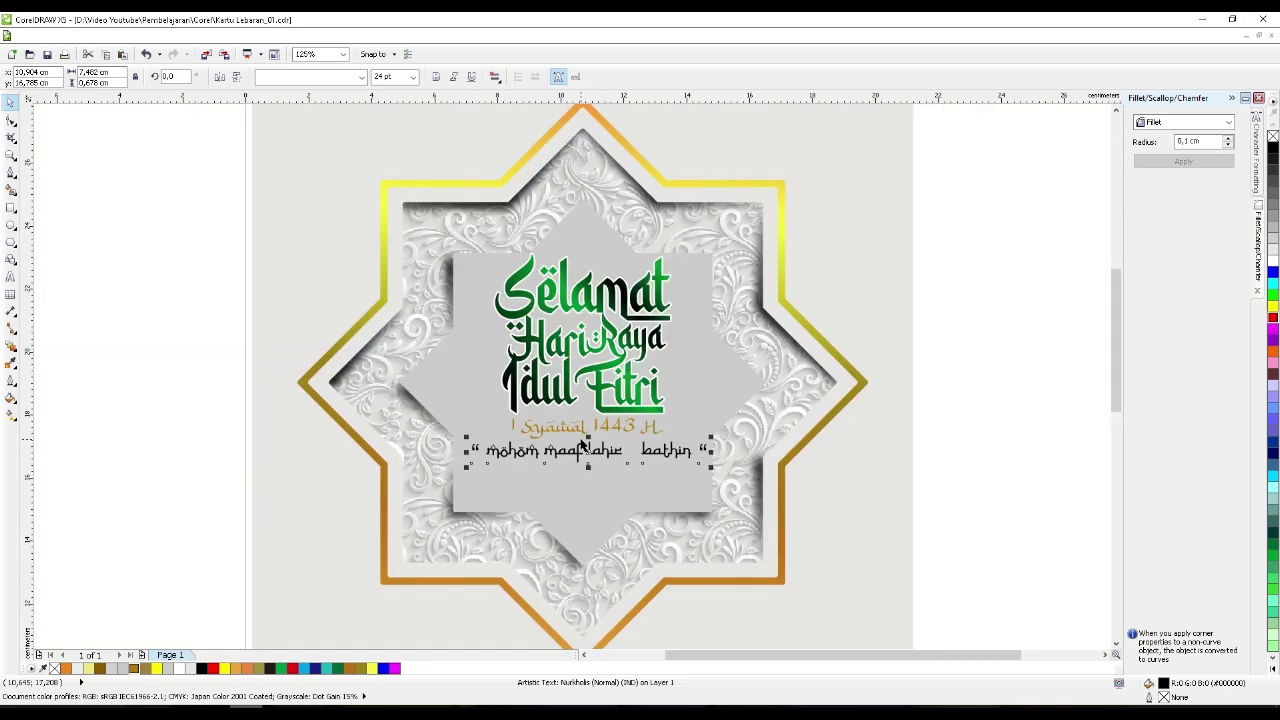
scroll(578, 486, up, 3)
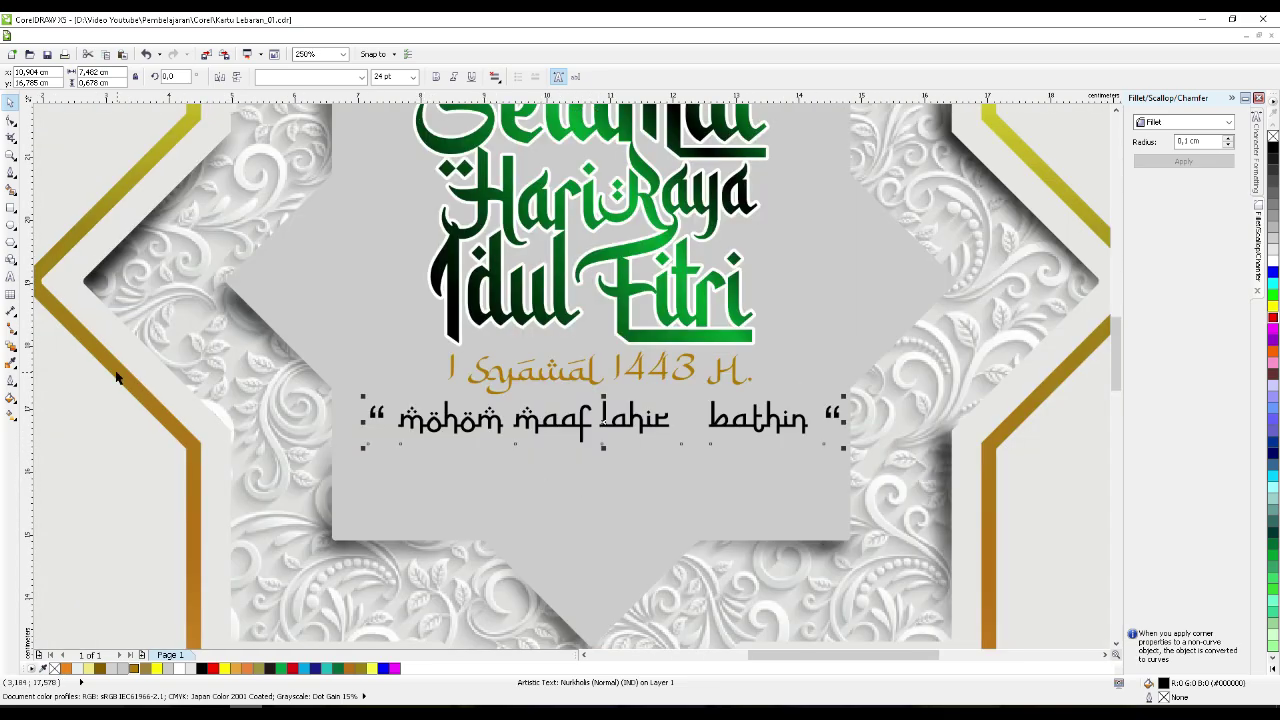
click(11, 277)
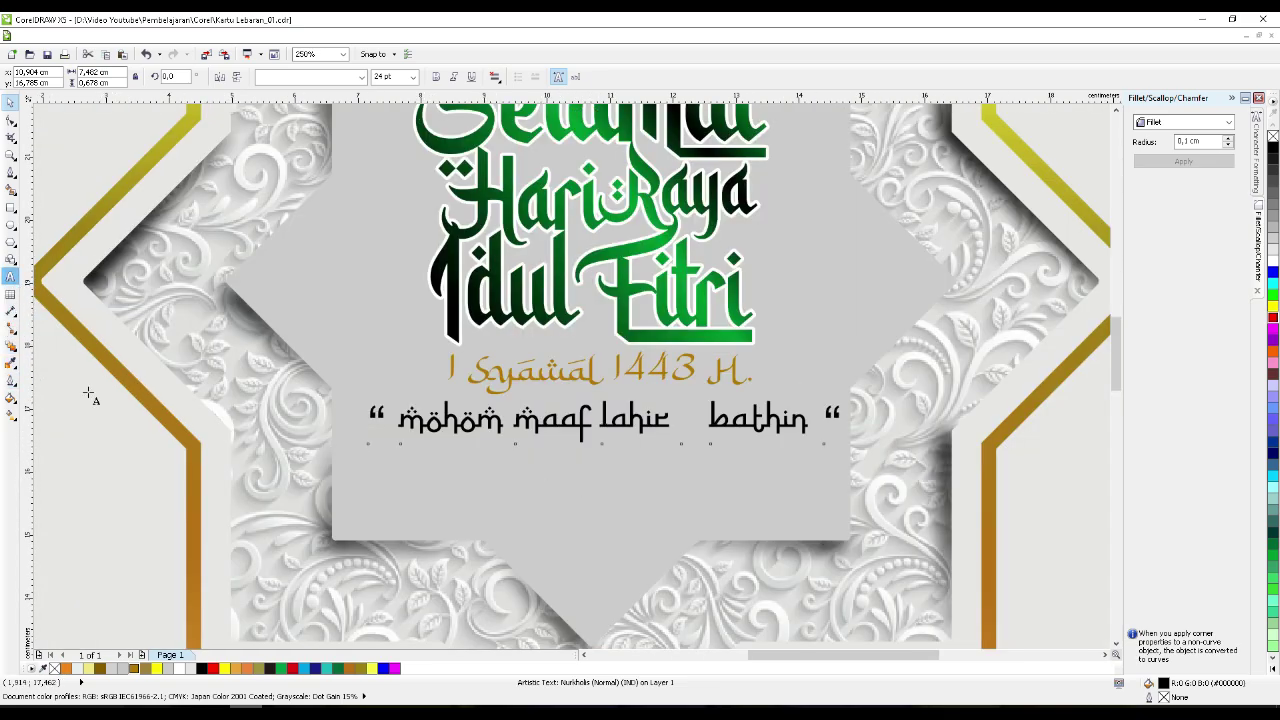
click(119, 456)
text(Your)
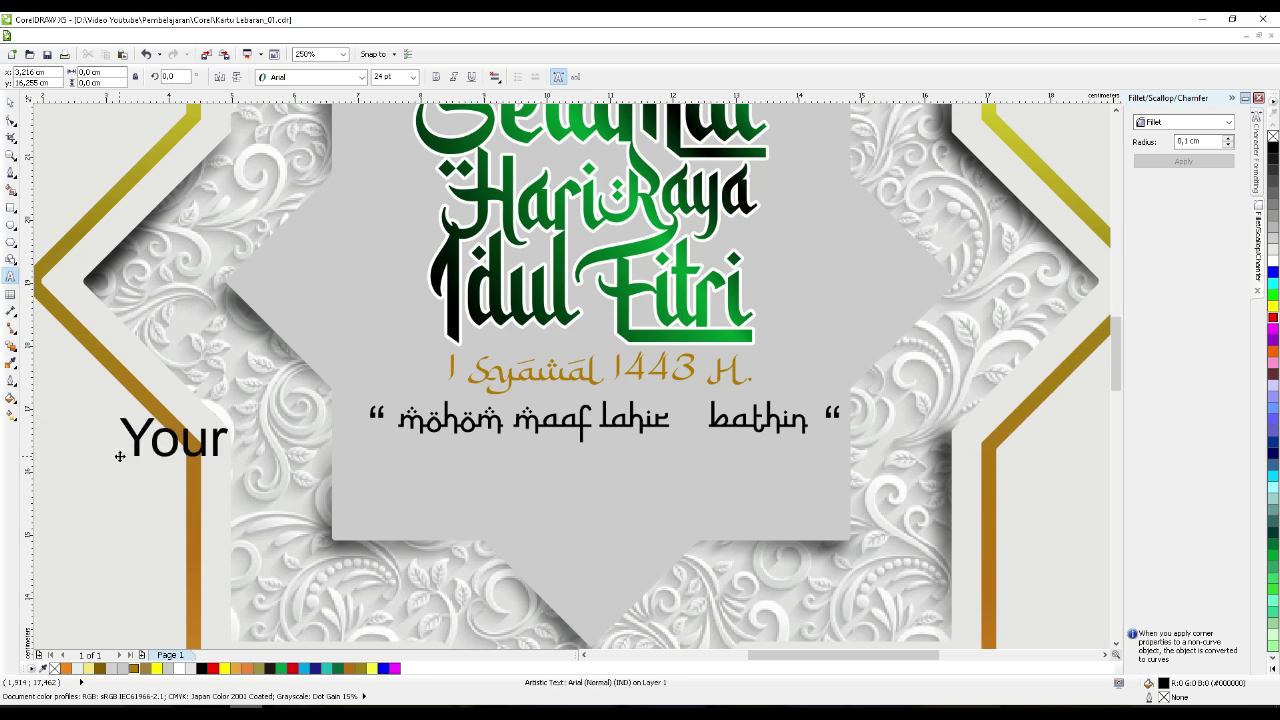
text( Nama)
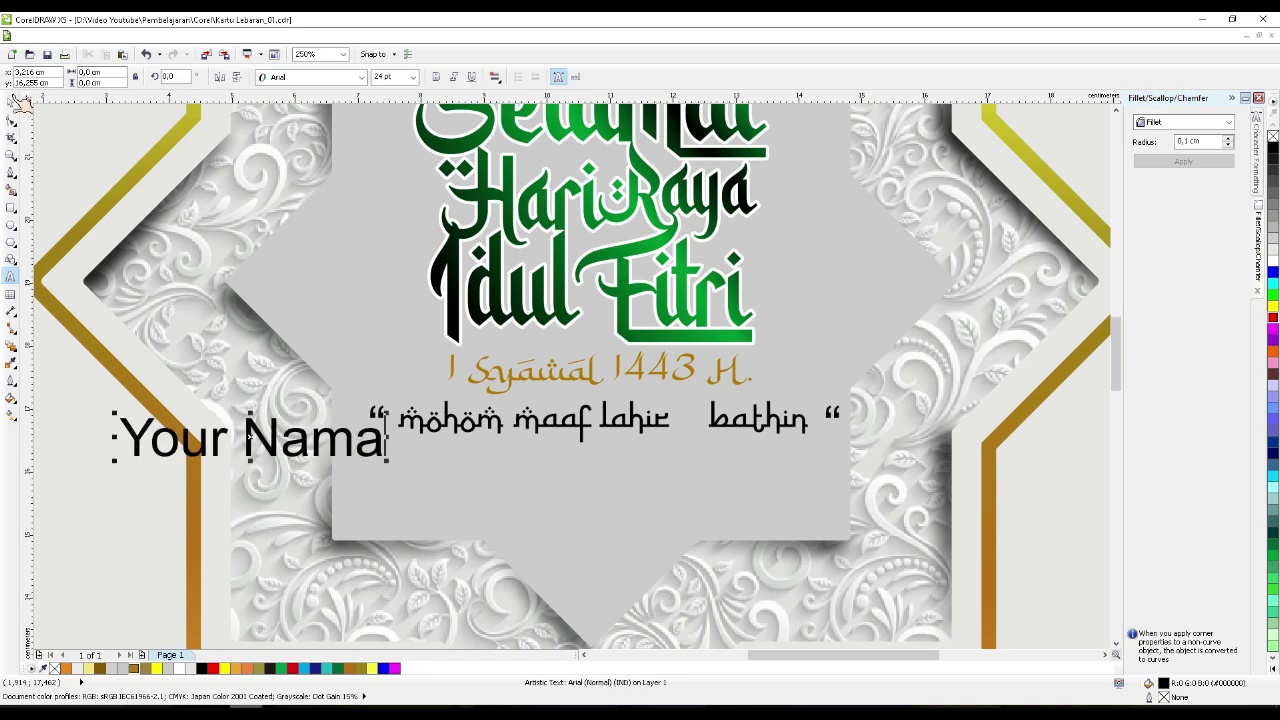
click(11, 103)
click(378, 455)
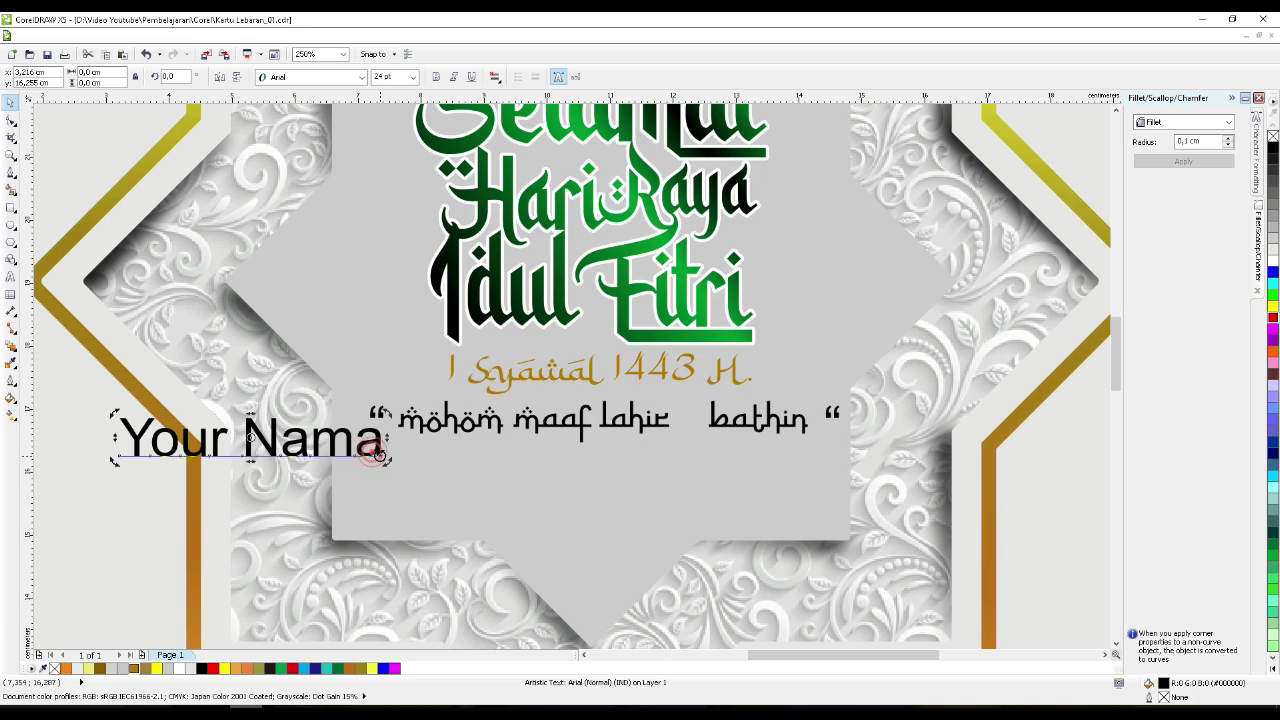
double_click(378, 455)
drag(386, 442, 660, 491)
text(e)
click(11, 103)
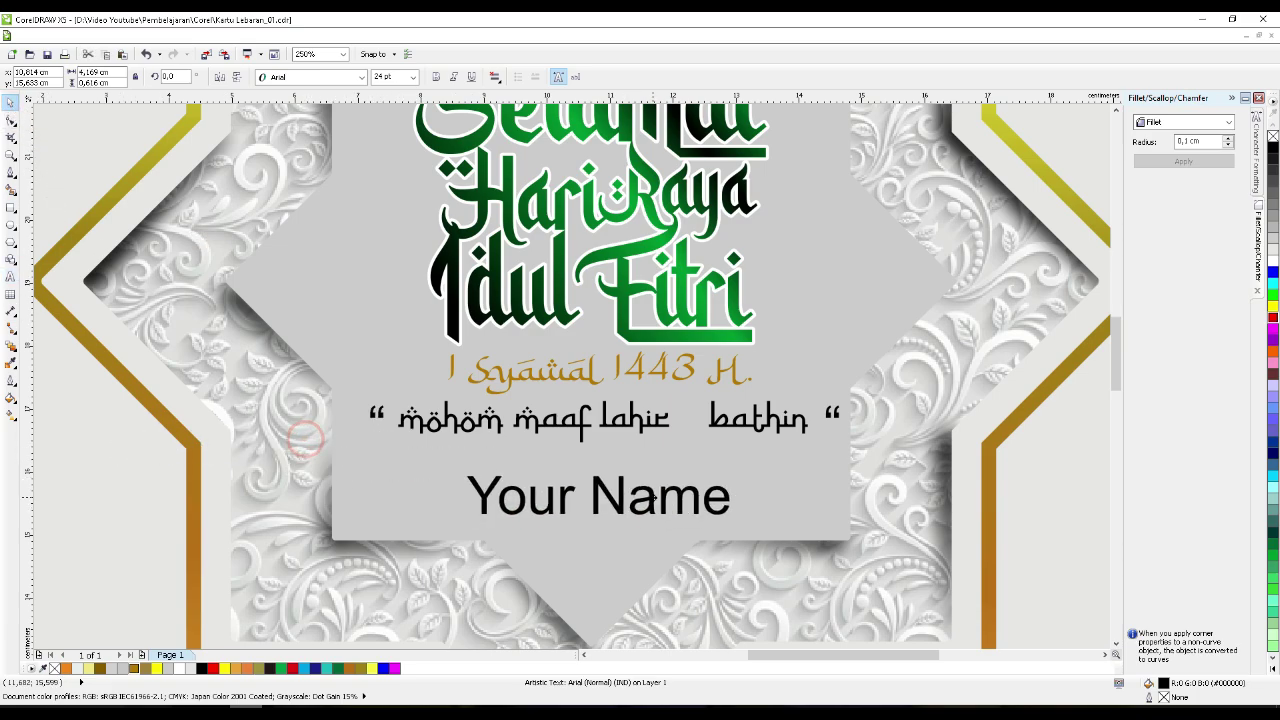
drag(736, 462, 650, 476)
- Draw a golden-brown bar without outline, about 5.28 by 0.06 cm, beneath "Your Name" and select it together with the inner grey star
key(F6)
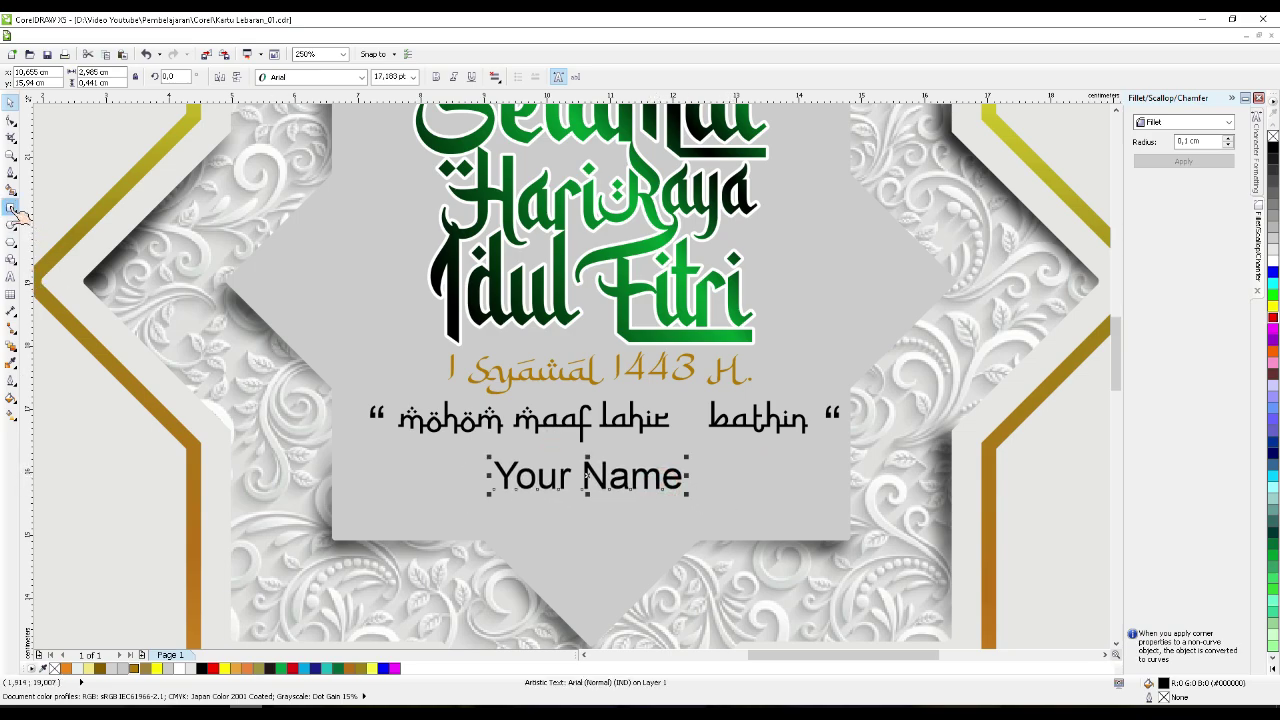
drag(421, 502, 757, 505)
click(133, 668)
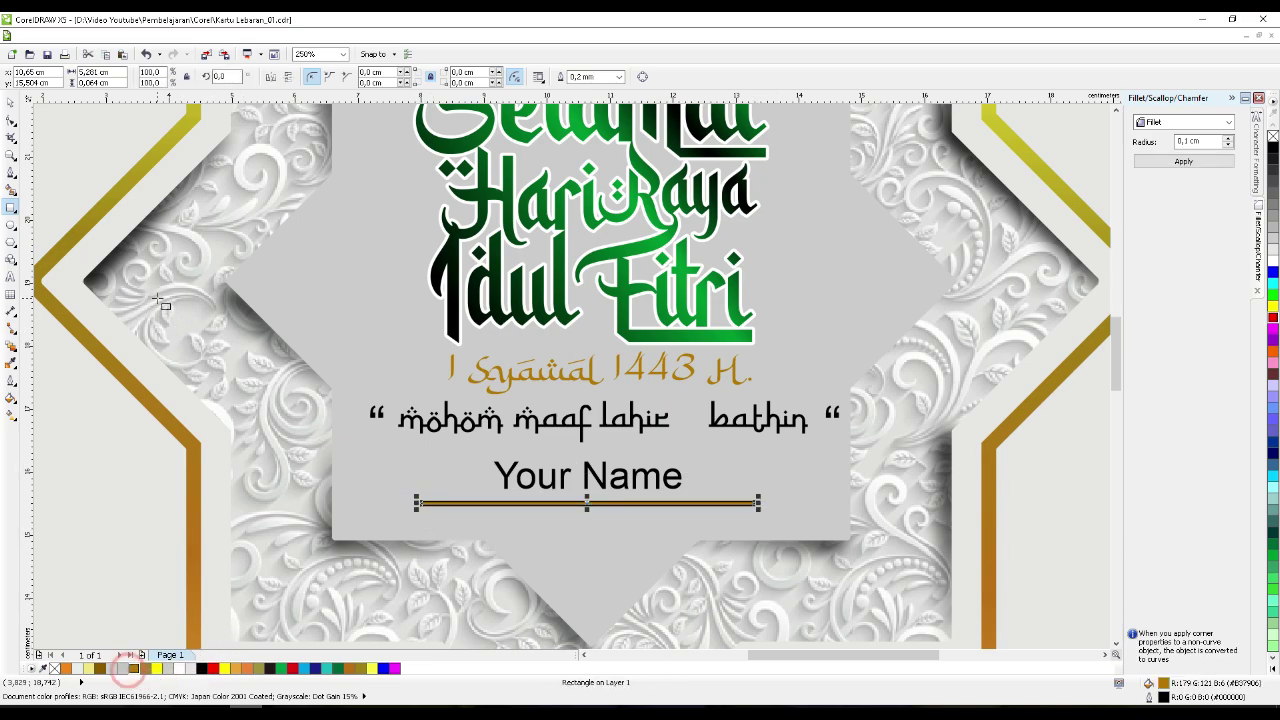
right_click(1273, 136)
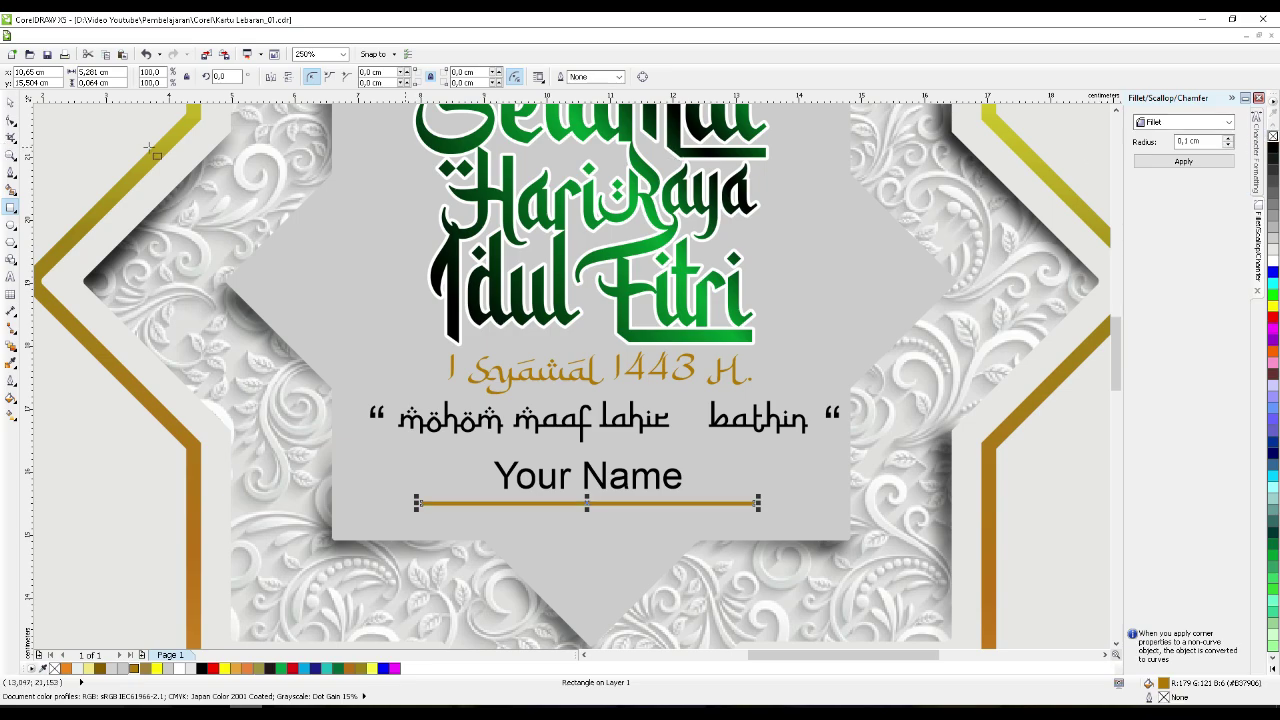
click(10, 102)
shift+click(633, 564)
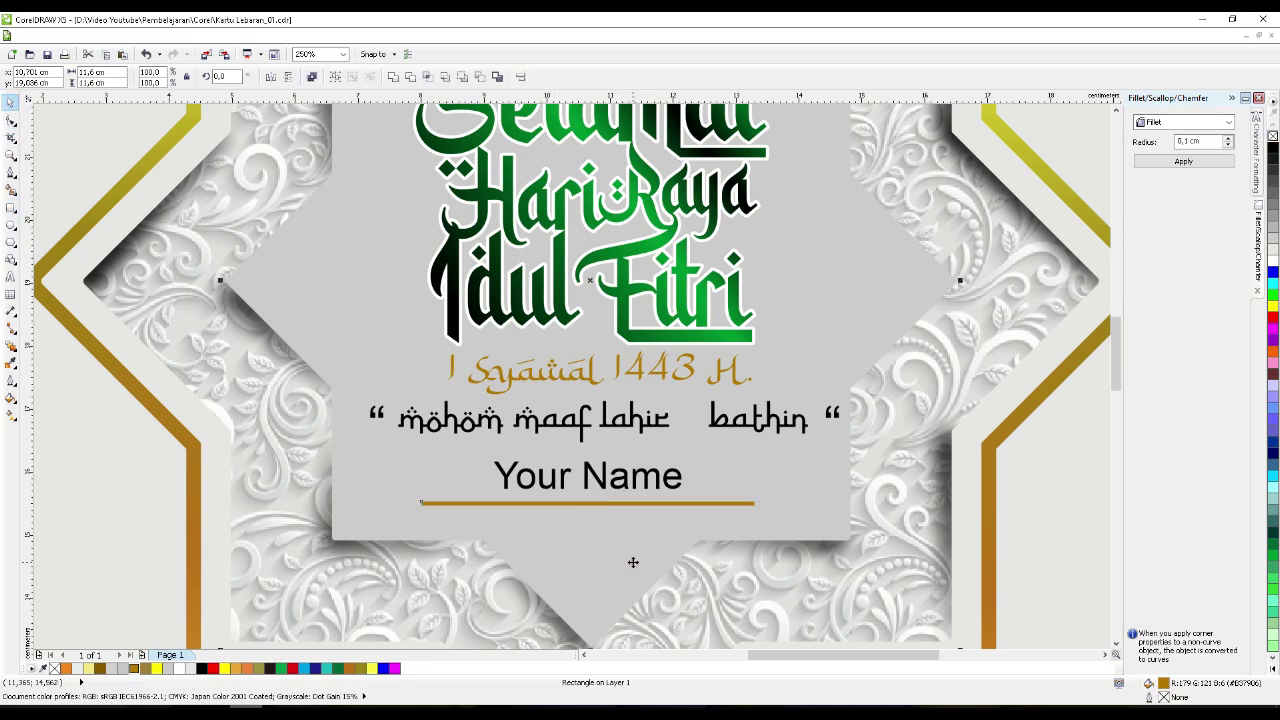
- Switch to File Explorer and open the Downloads folder holding the ketupat images
scroll(632, 559, down, 3)
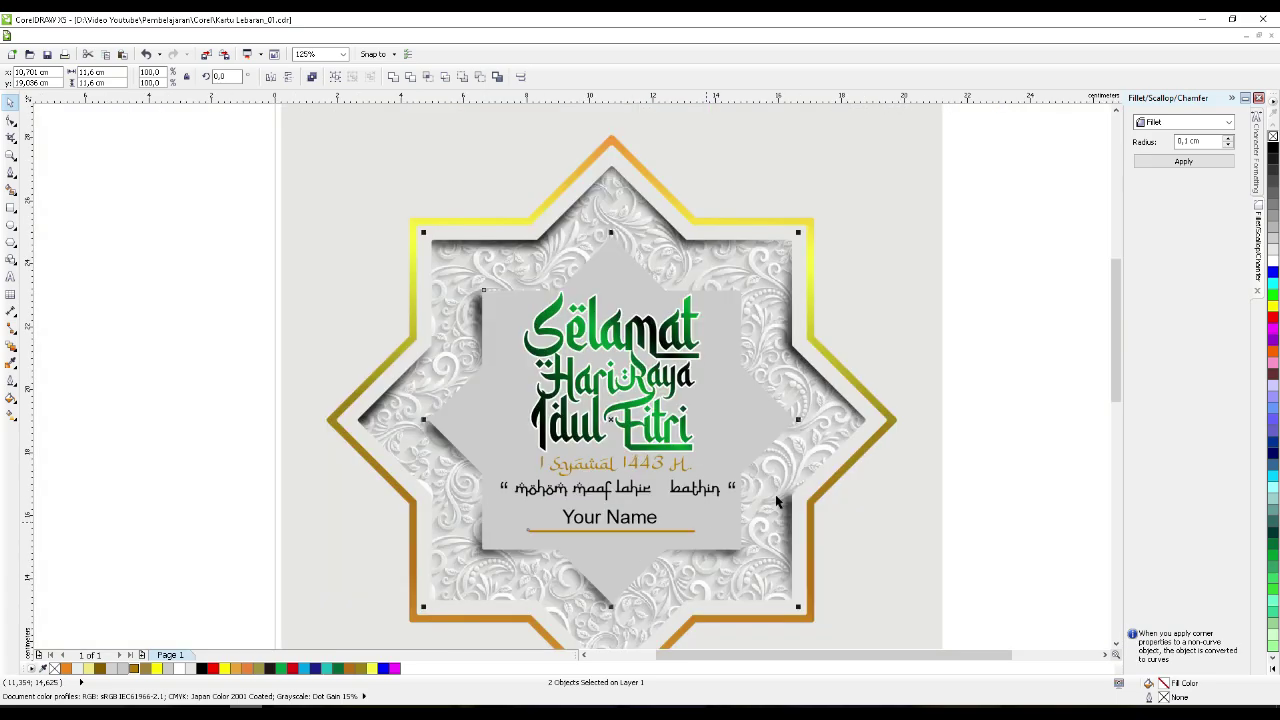
click(928, 450)
scroll(791, 591, down, 1)
scroll(753, 507, up, 1)
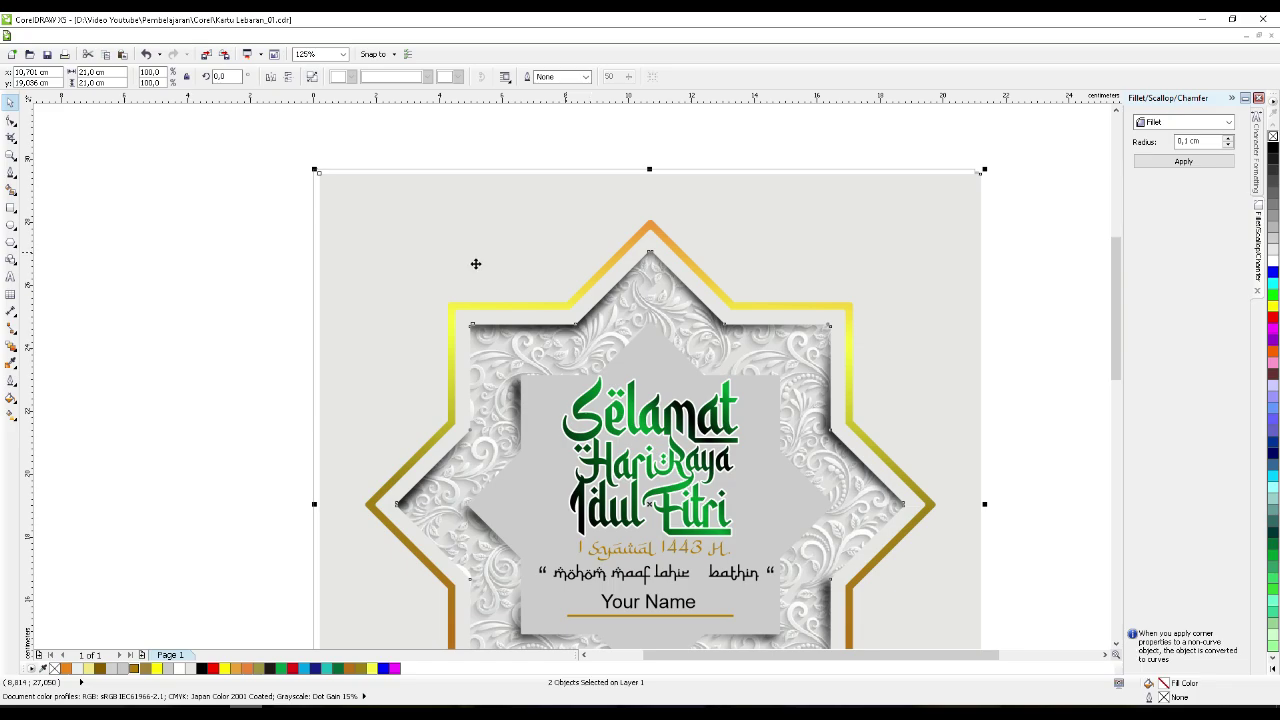
click(82, 706)
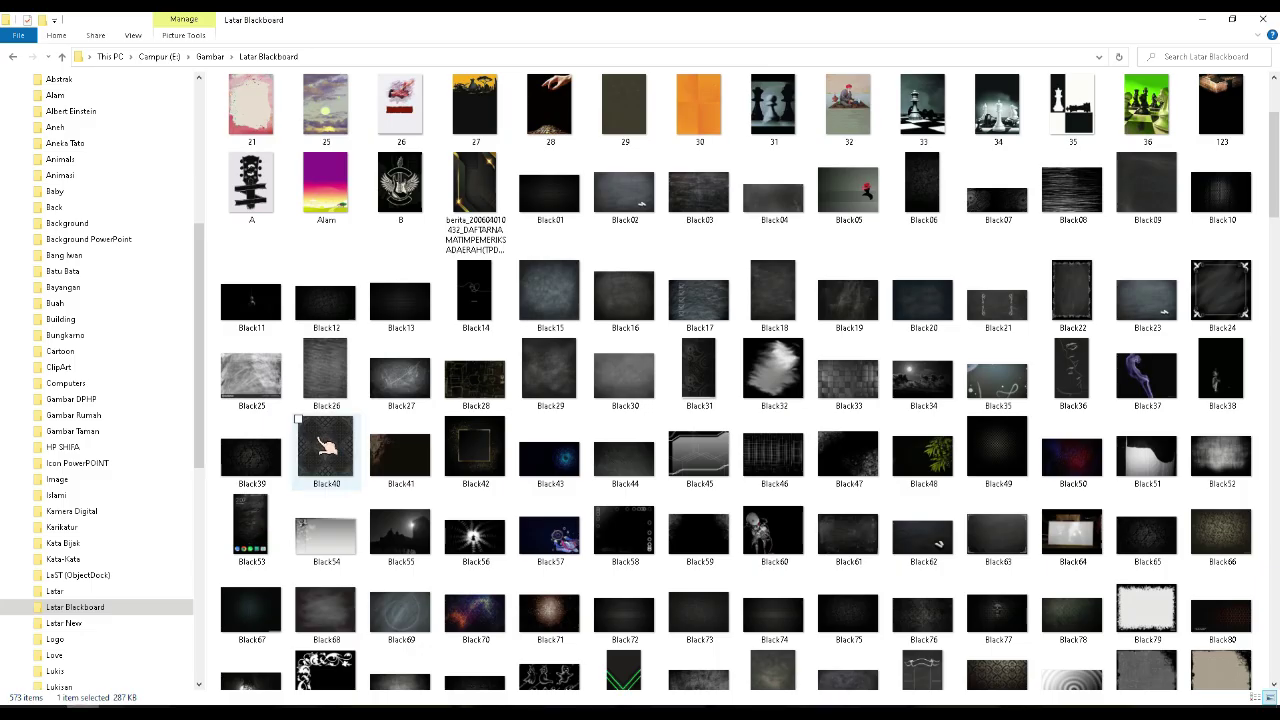
scroll(200, 290, up, 7)
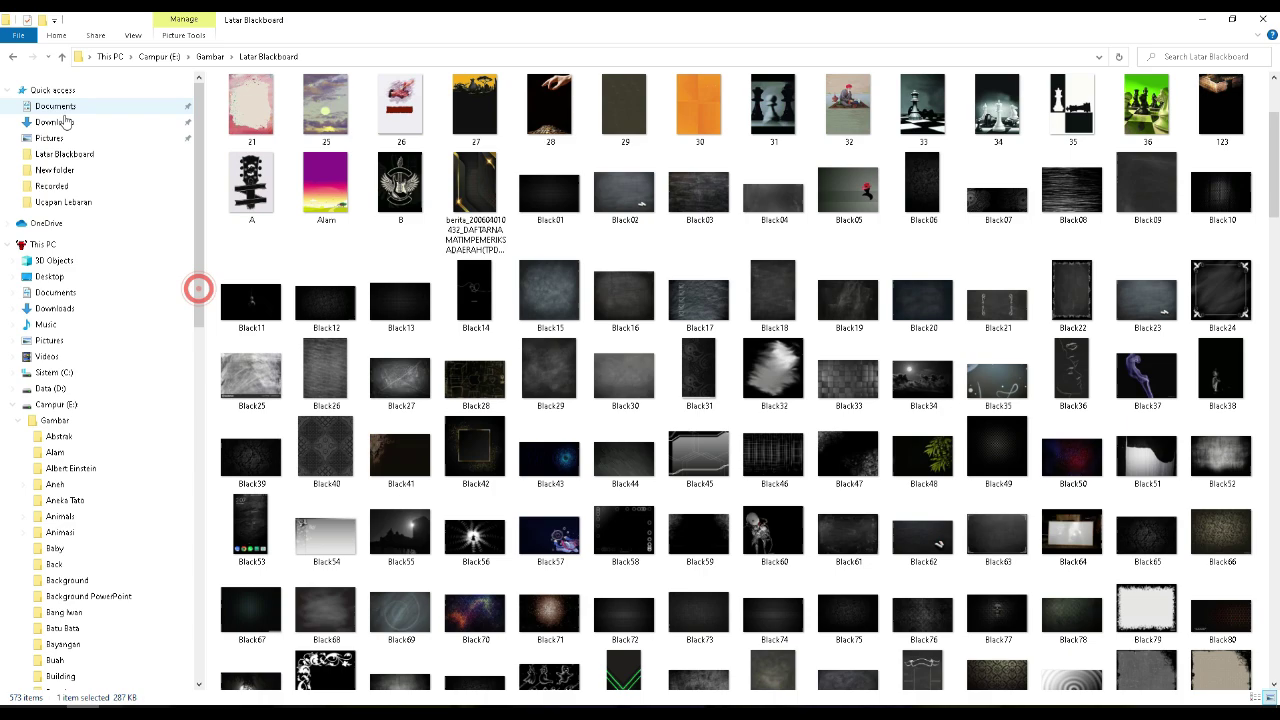
click(58, 121)
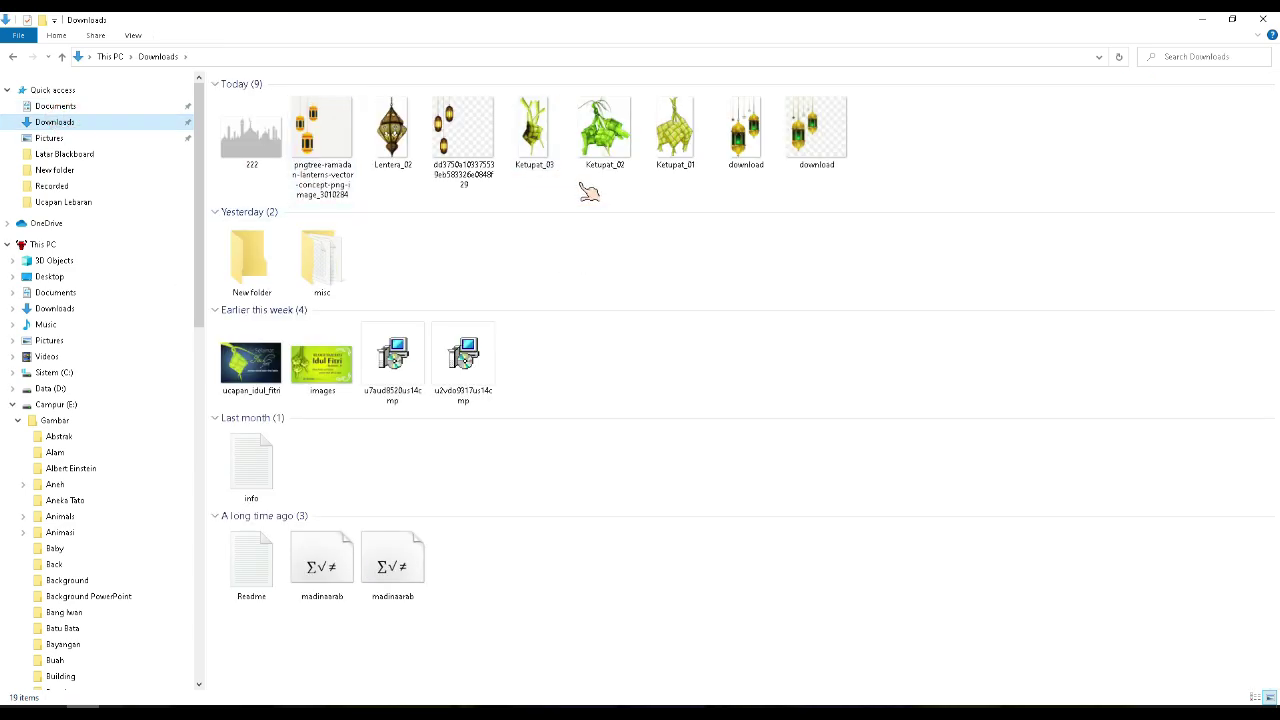
- Try the Ketupat_02 image in the card's upper-left corner, scaled to about 5.12 by 5.95 cm, and delete it
drag(600, 130, 440, 351)
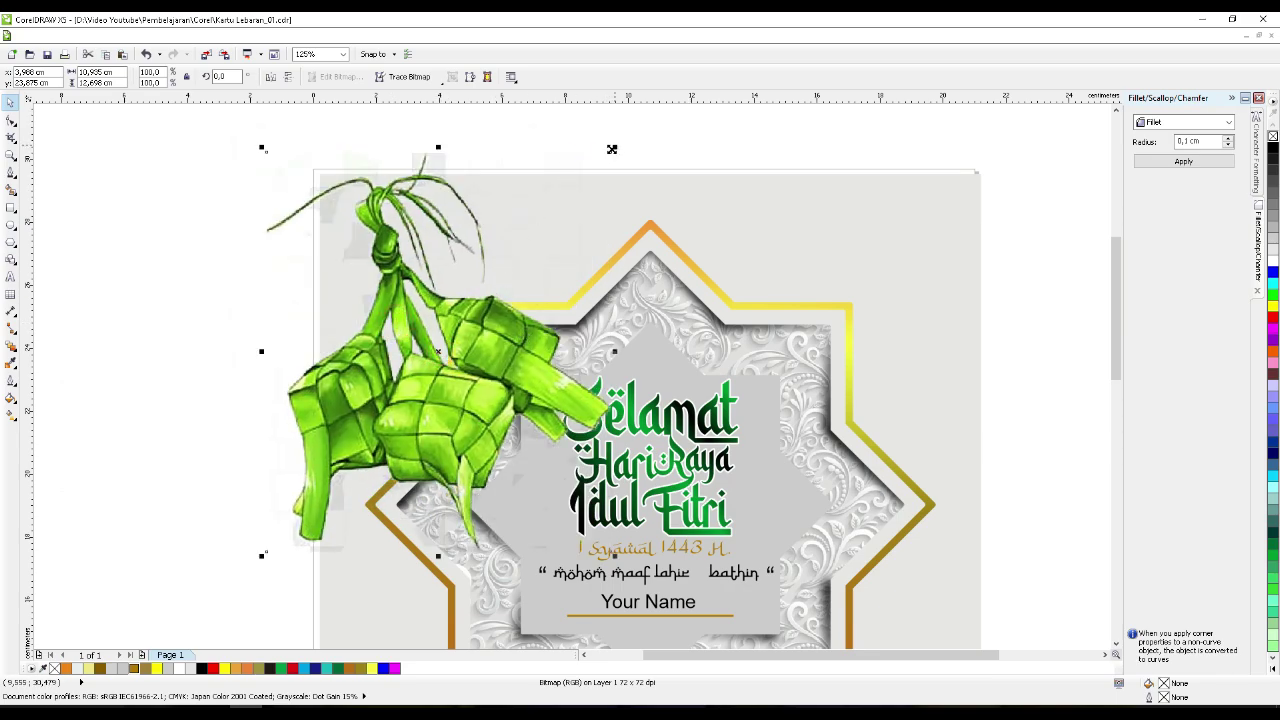
drag(612, 149, 549, 222)
drag(488, 362, 492, 267)
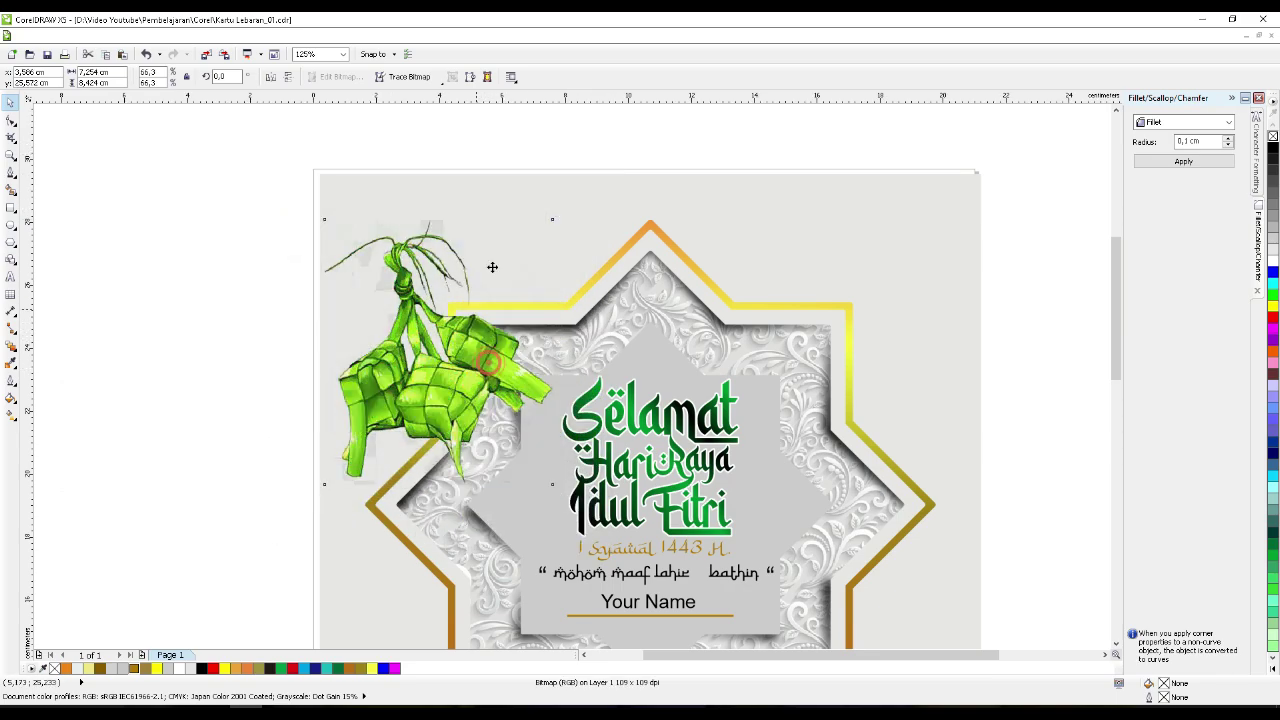
drag(544, 163, 511, 199)
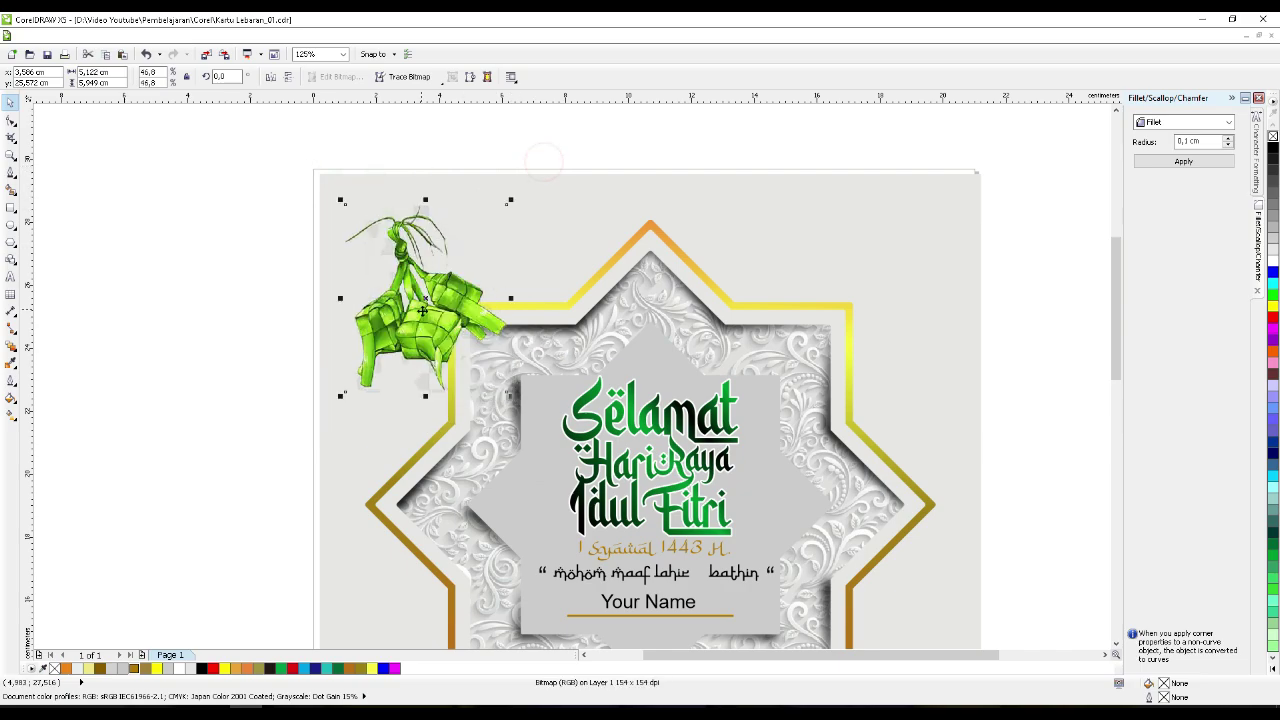
drag(423, 311, 416, 297)
scroll(416, 297, down, 2)
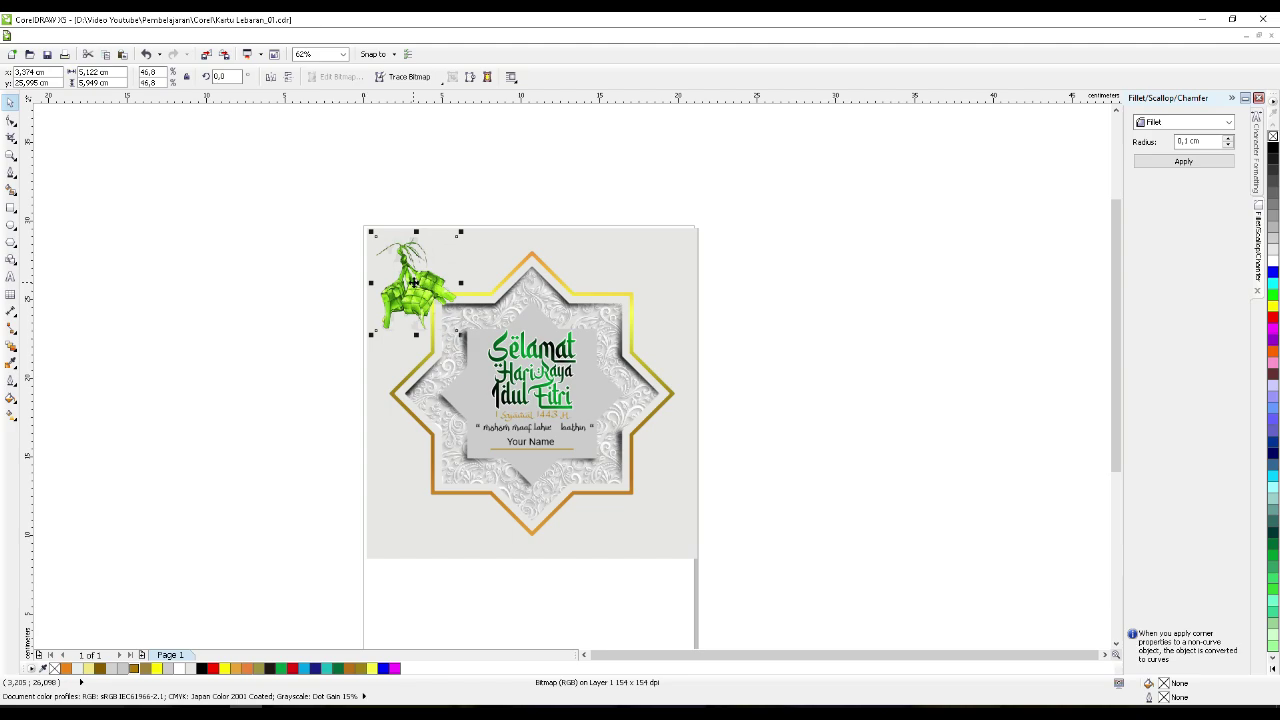
key(Delete)
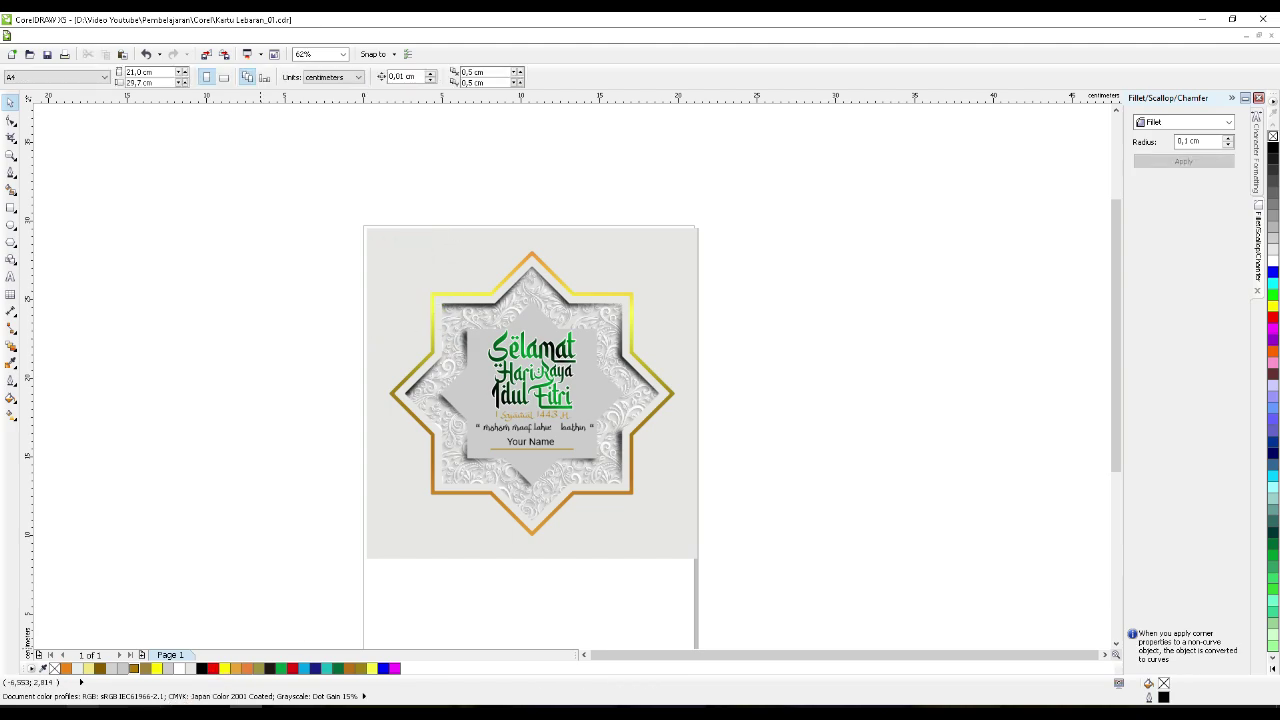
- Add the Ketupat_03 image from Downloads to the card's upper-left corner, scaled to about 3.88 by 8.06 cm
click(83, 712)
drag(521, 134, 415, 501)
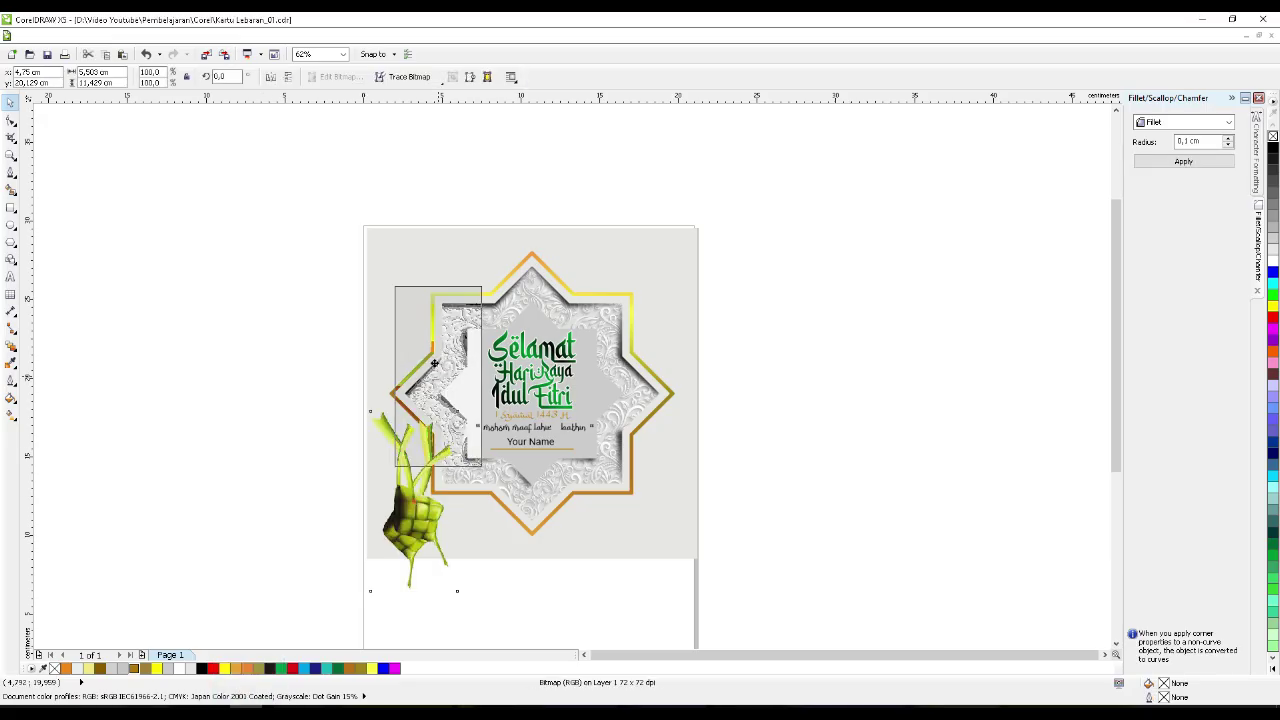
drag(434, 362, 430, 334)
drag(482, 248, 467, 273)
drag(434, 339, 413, 302)
click(268, 364)
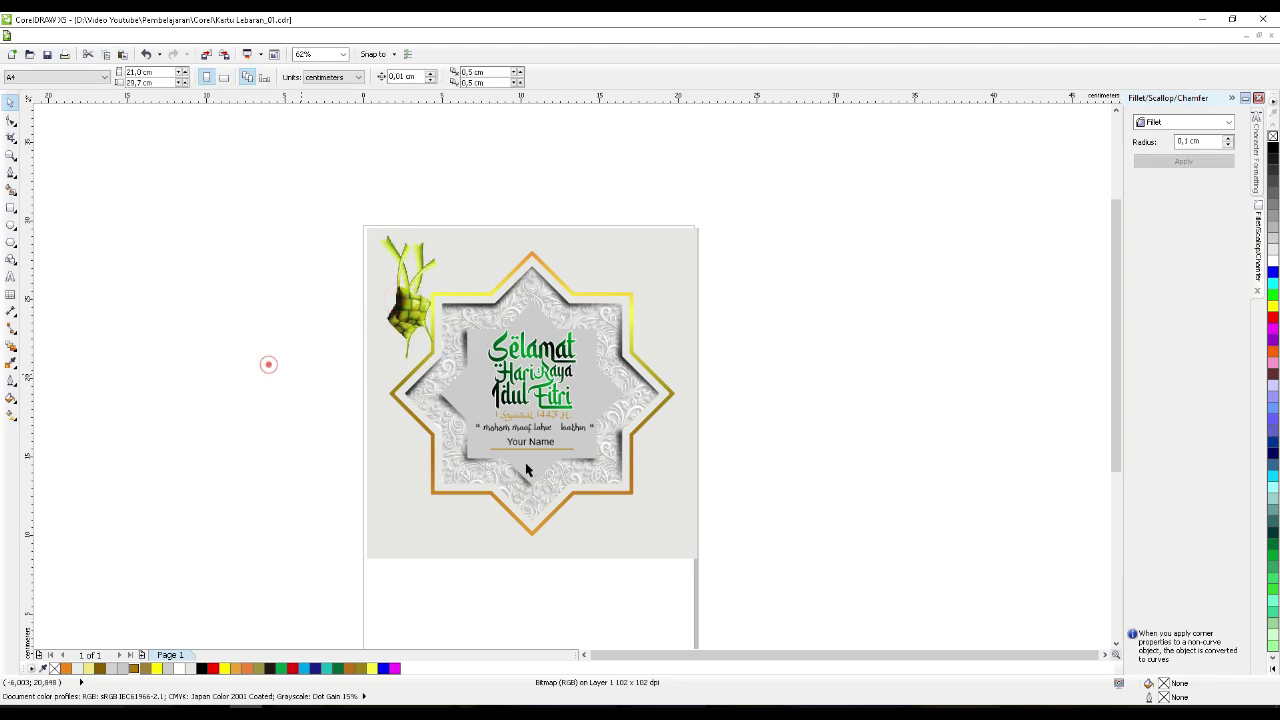
scroll(380, 255, up, 2)
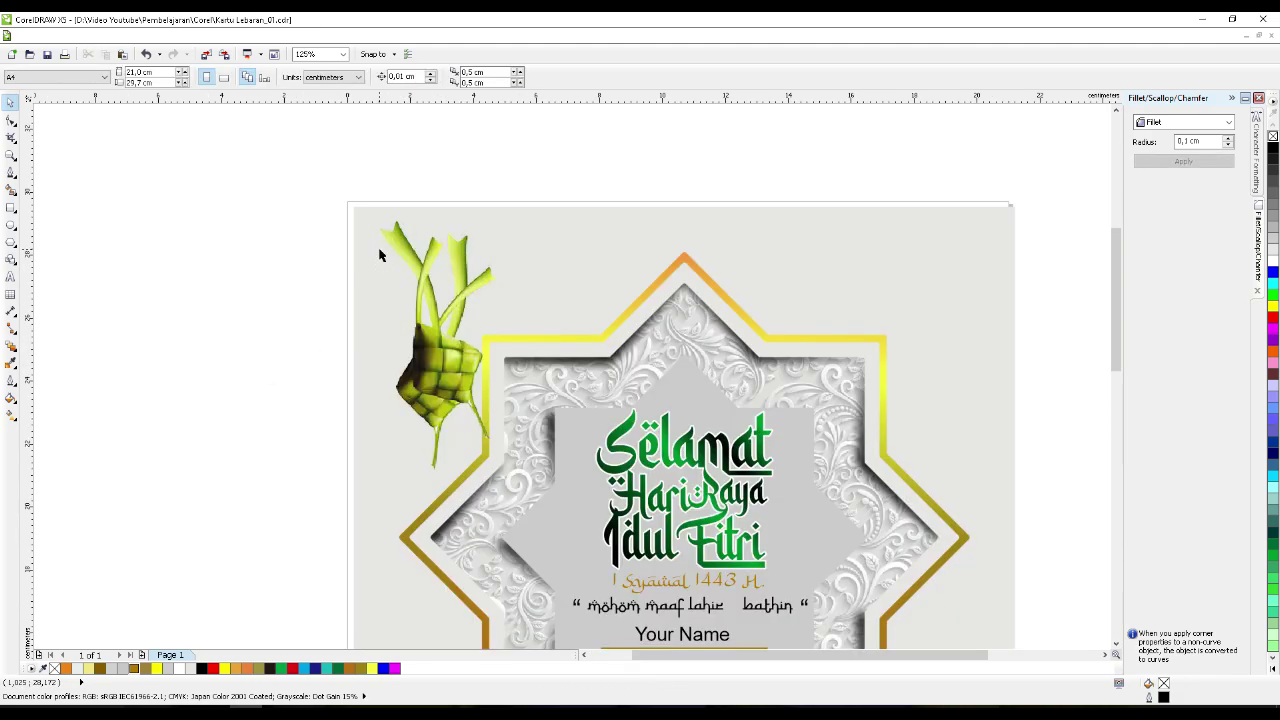
click(435, 365)
drag(429, 359, 430, 360)
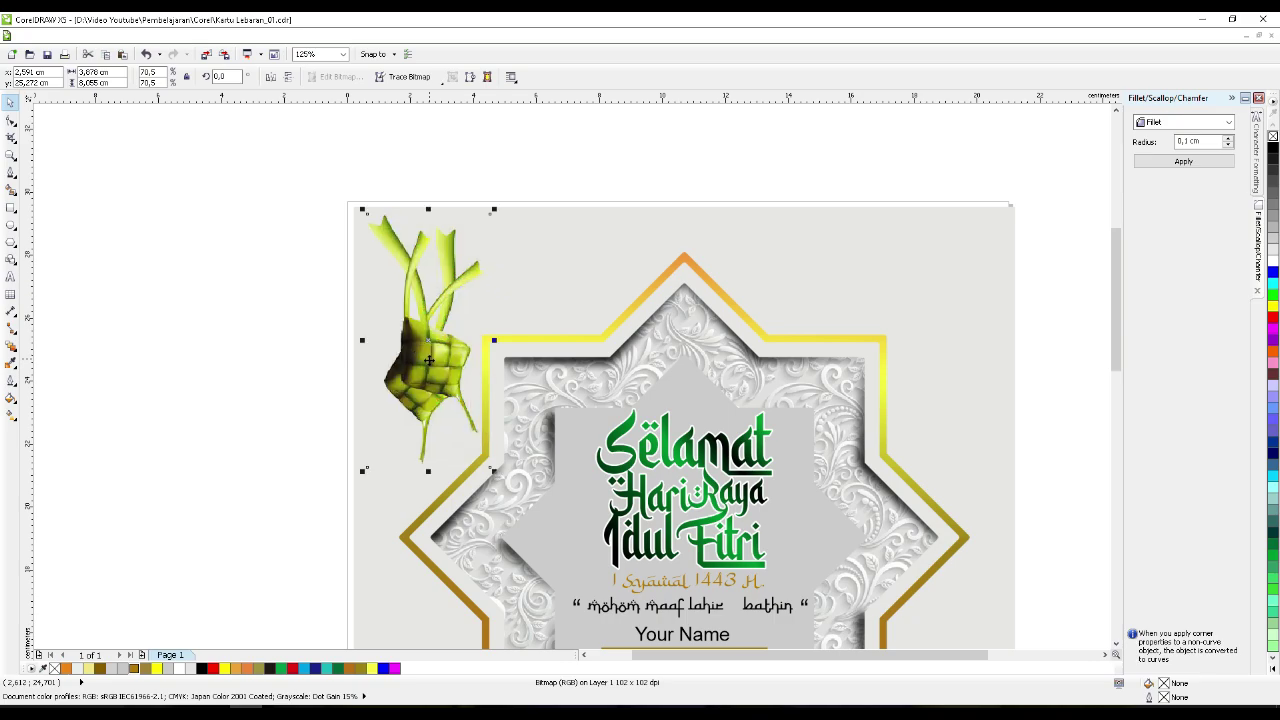
click(254, 397)
- Group all objects of the finished card and move the group off the page to its right side
scroll(494, 296, down, 2)
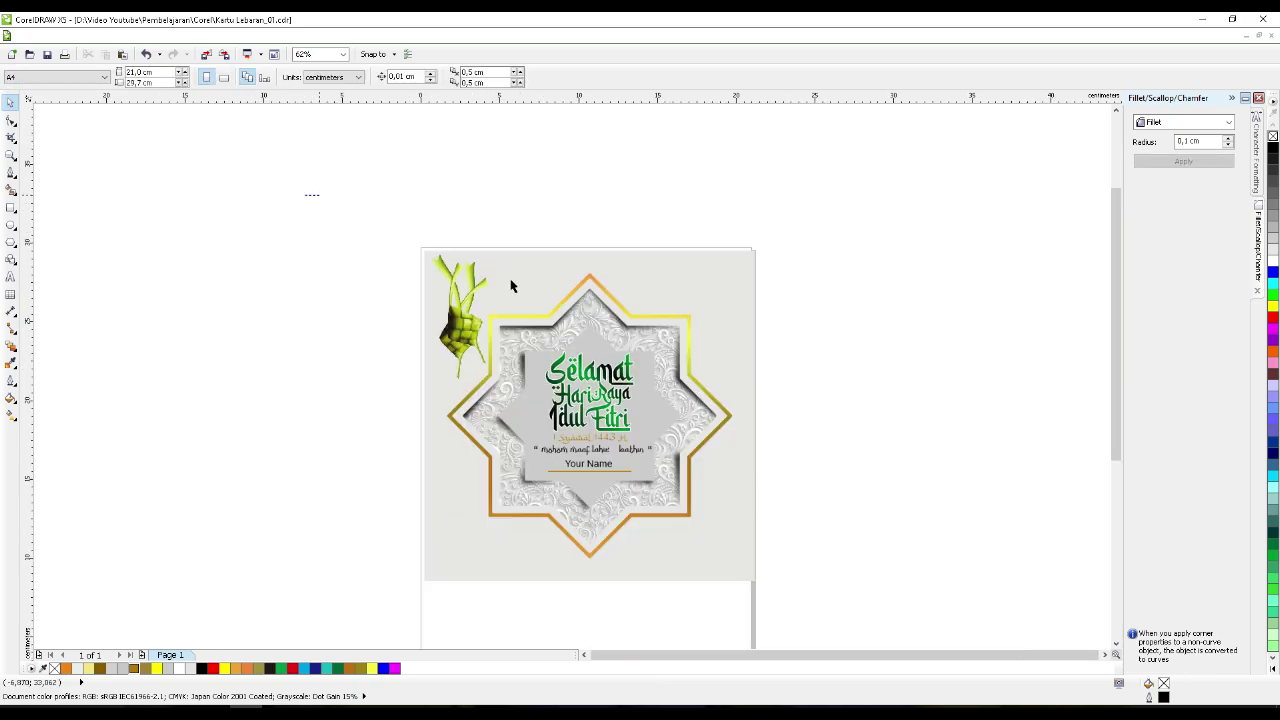
drag(303, 194, 834, 600)
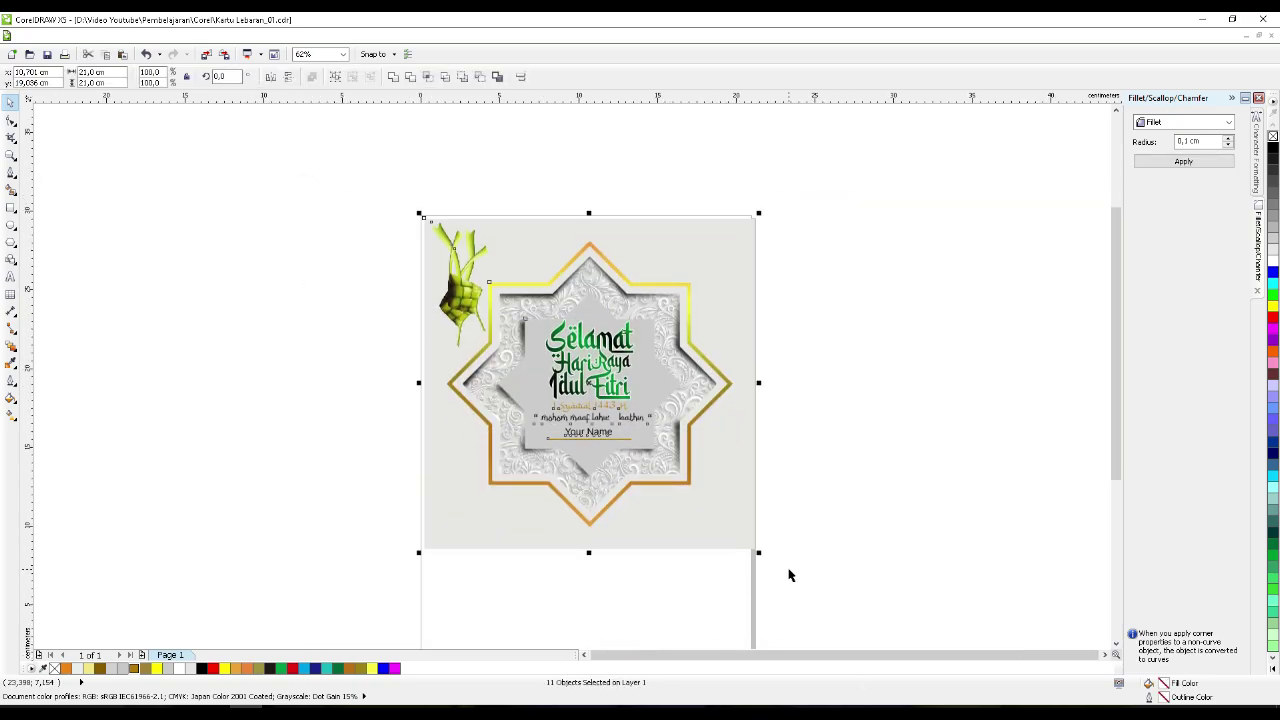
click(815, 515)
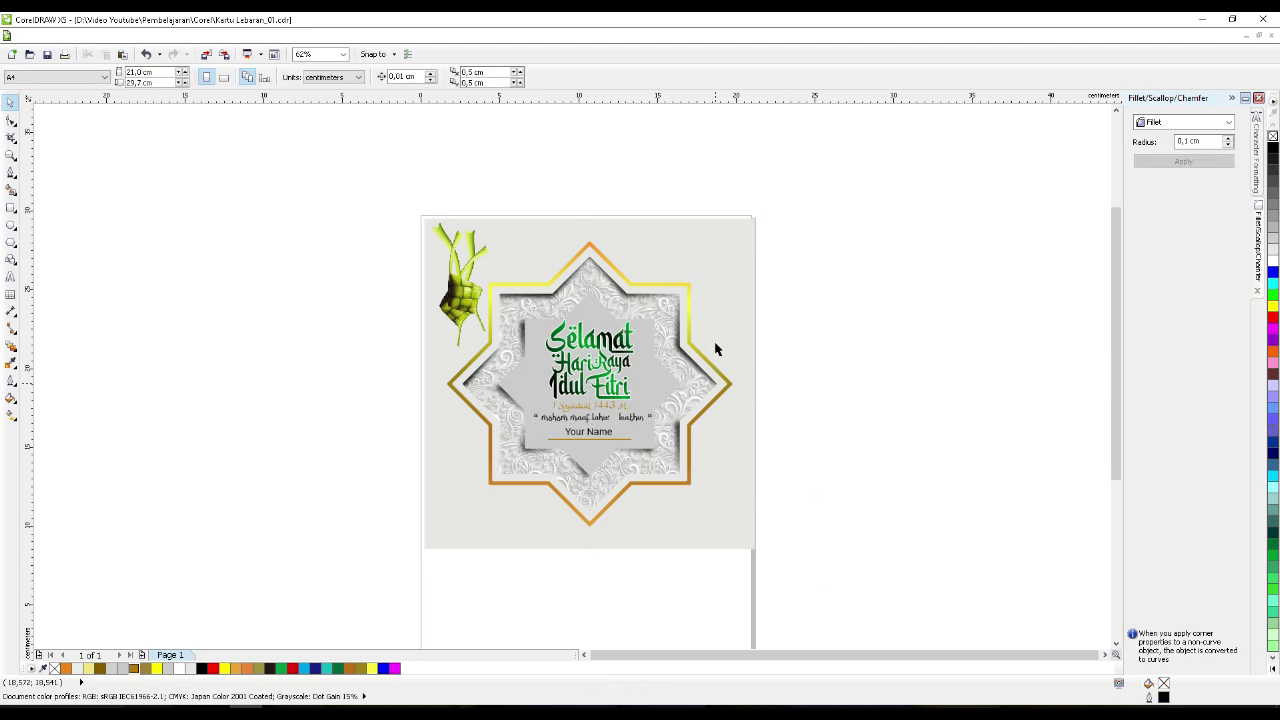
click(728, 309)
drag(728, 309, 723, 309)
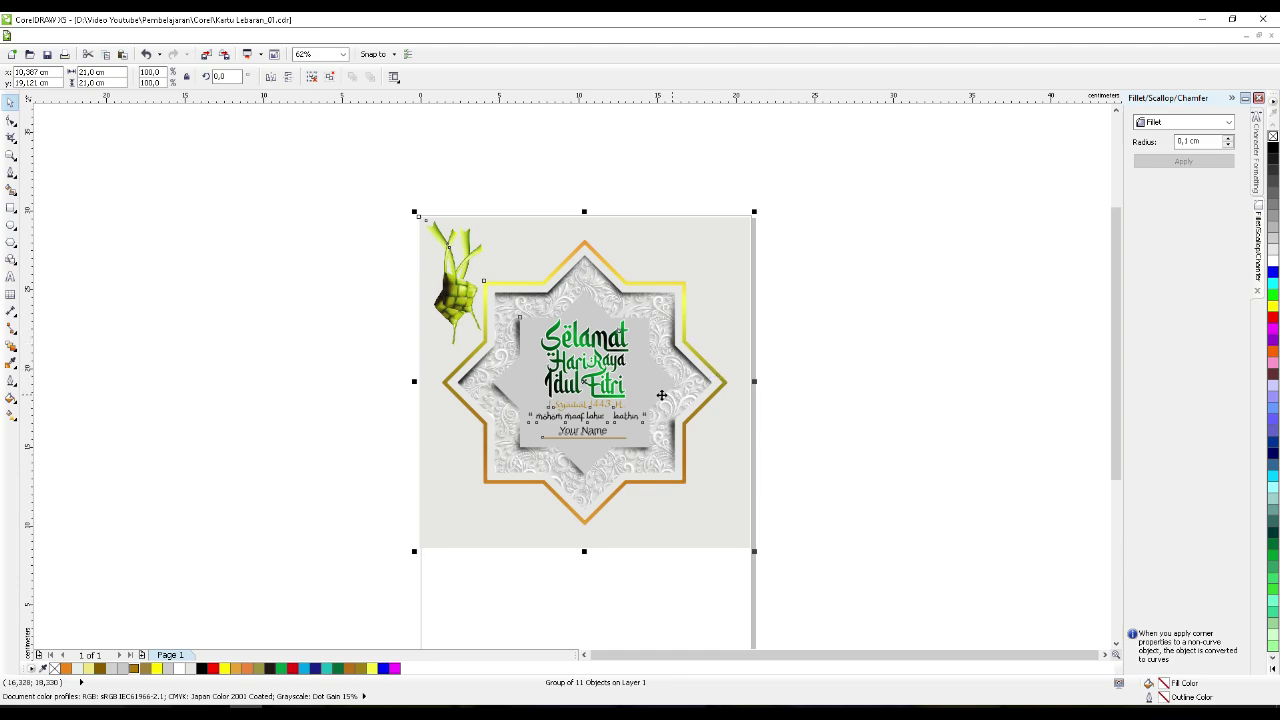
drag(583, 383, 917, 382)
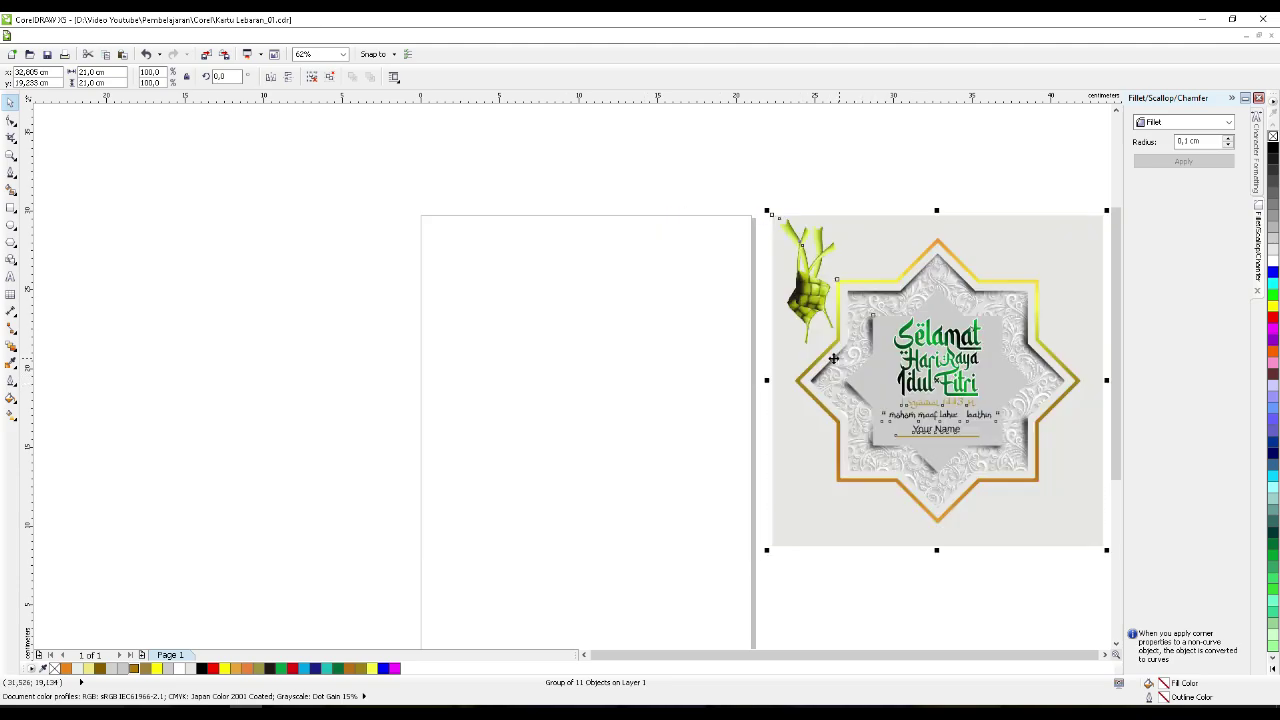
- Draw a square on the empty page, set it to 21 by 21 cm and align it with the page's width
click(12, 208)
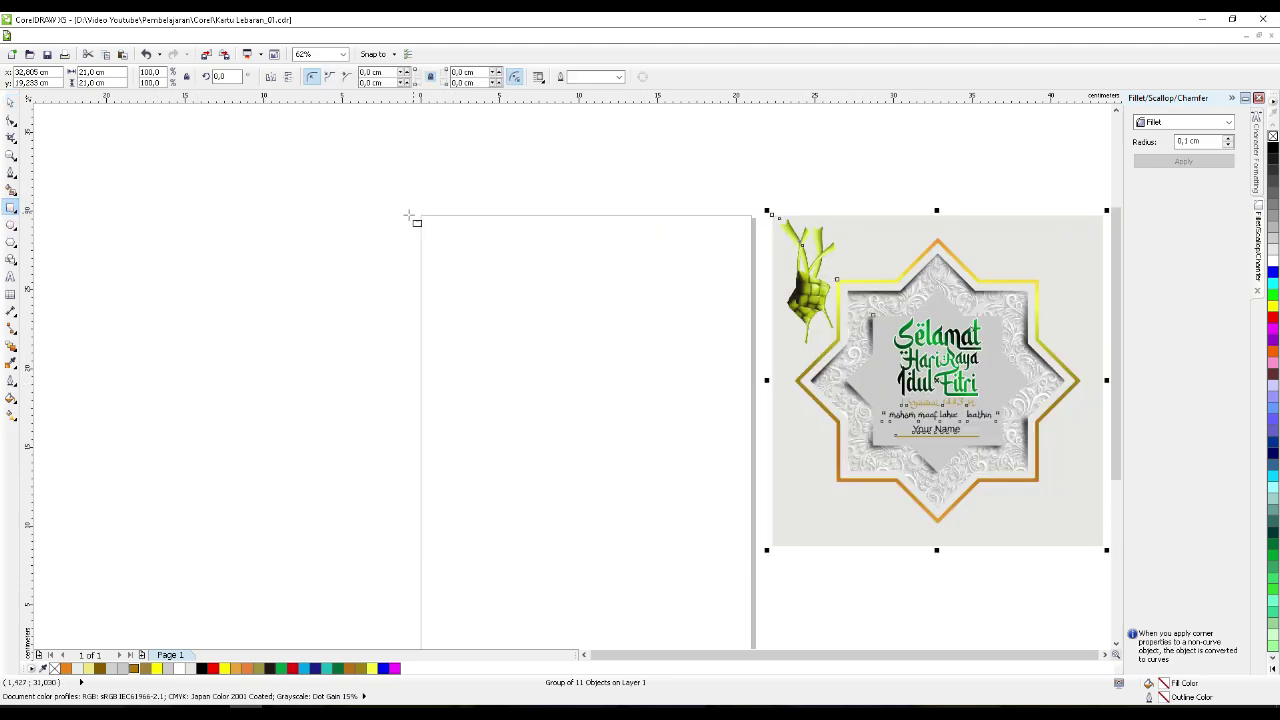
drag(420, 215, 750, 542)
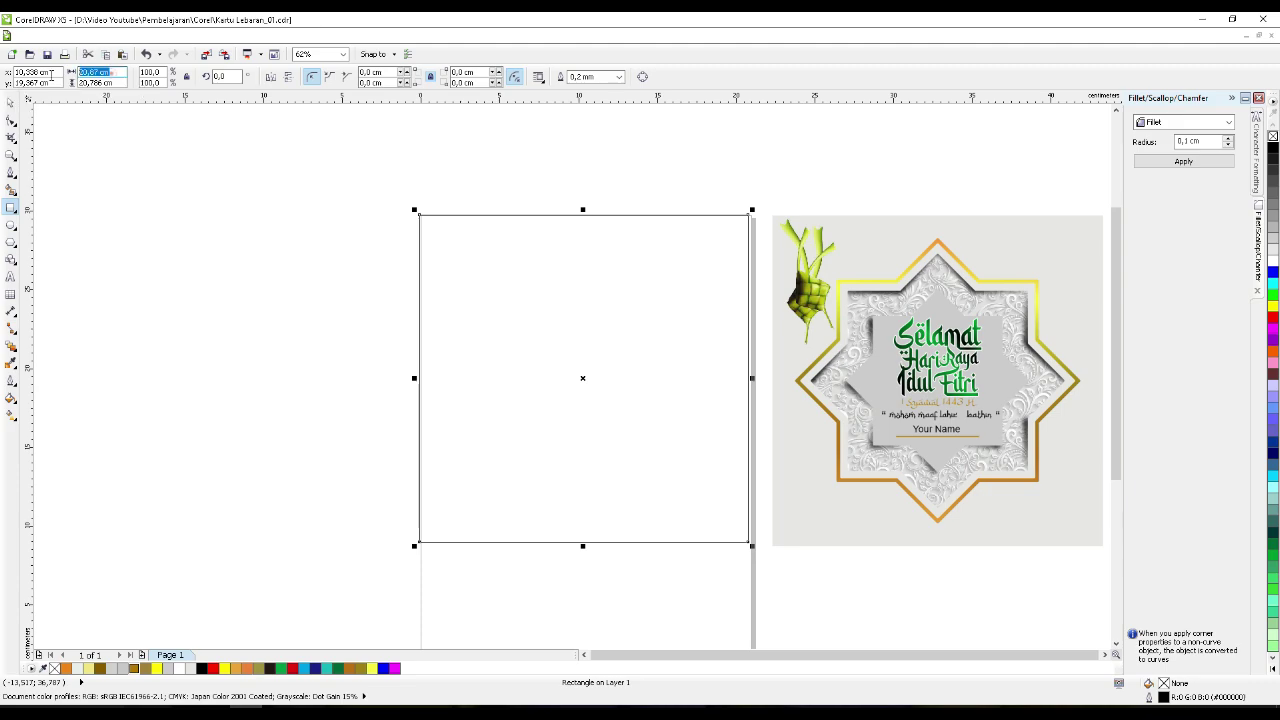
click(113, 72)
click(120, 83)
text(21)
key(Return)
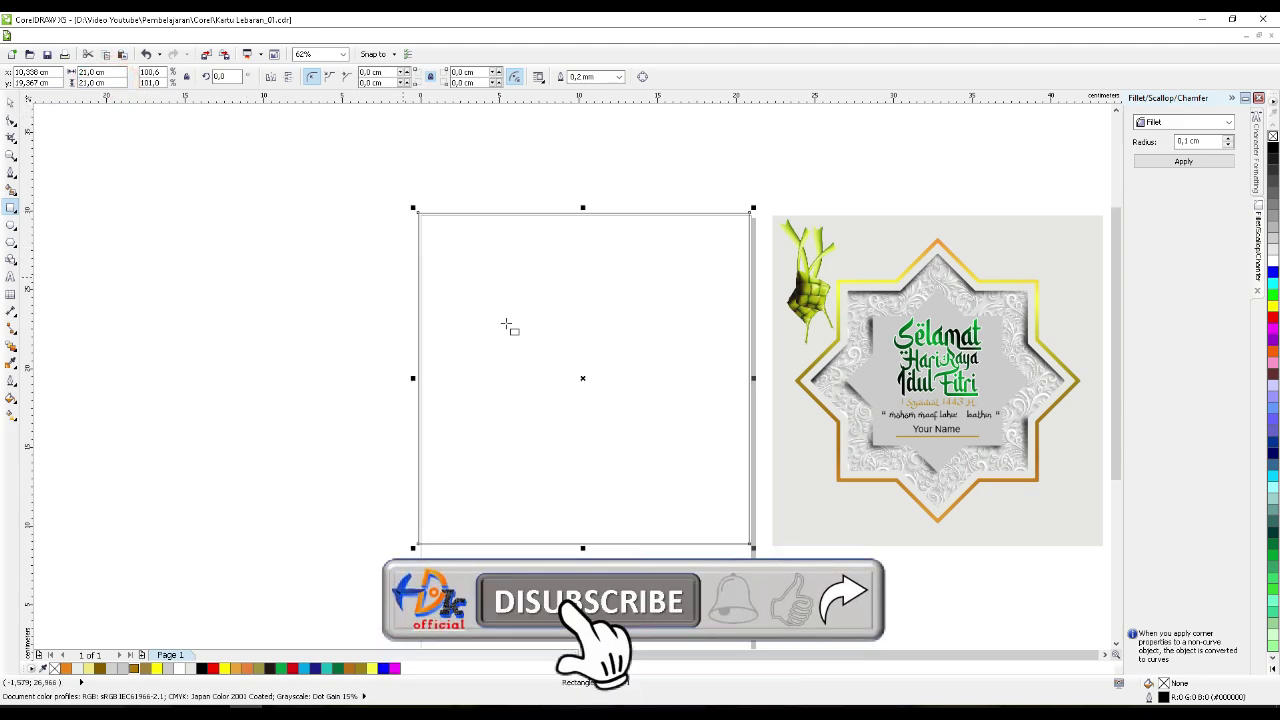
drag(586, 378, 588, 385)
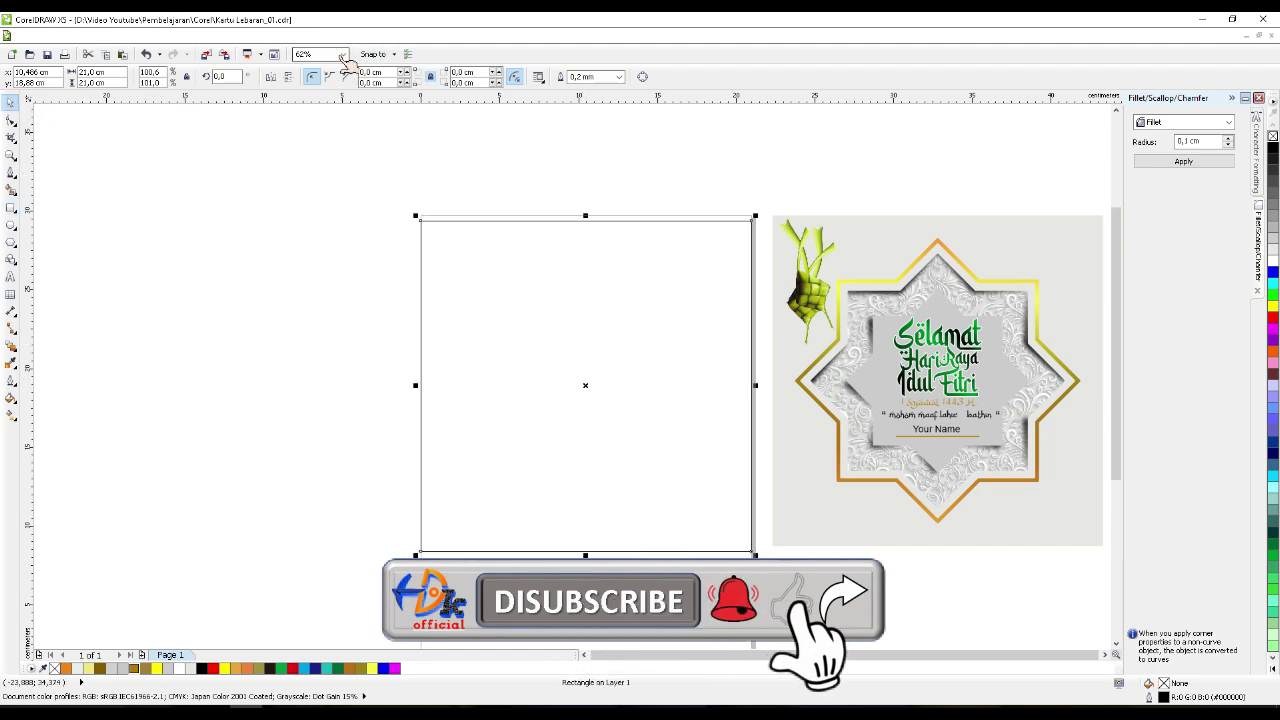
- Turn off Snap to Objects and make a concentric copy of the square scaled to about 15.54 cm
click(385, 56)
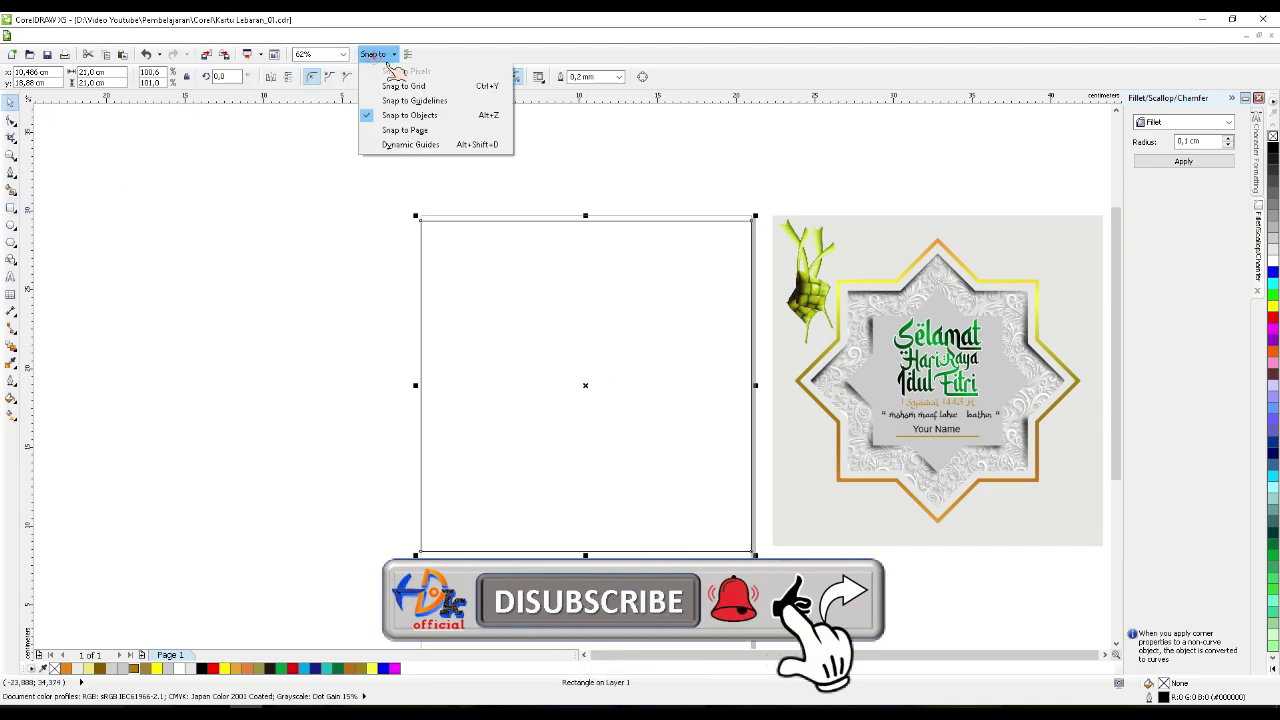
click(408, 115)
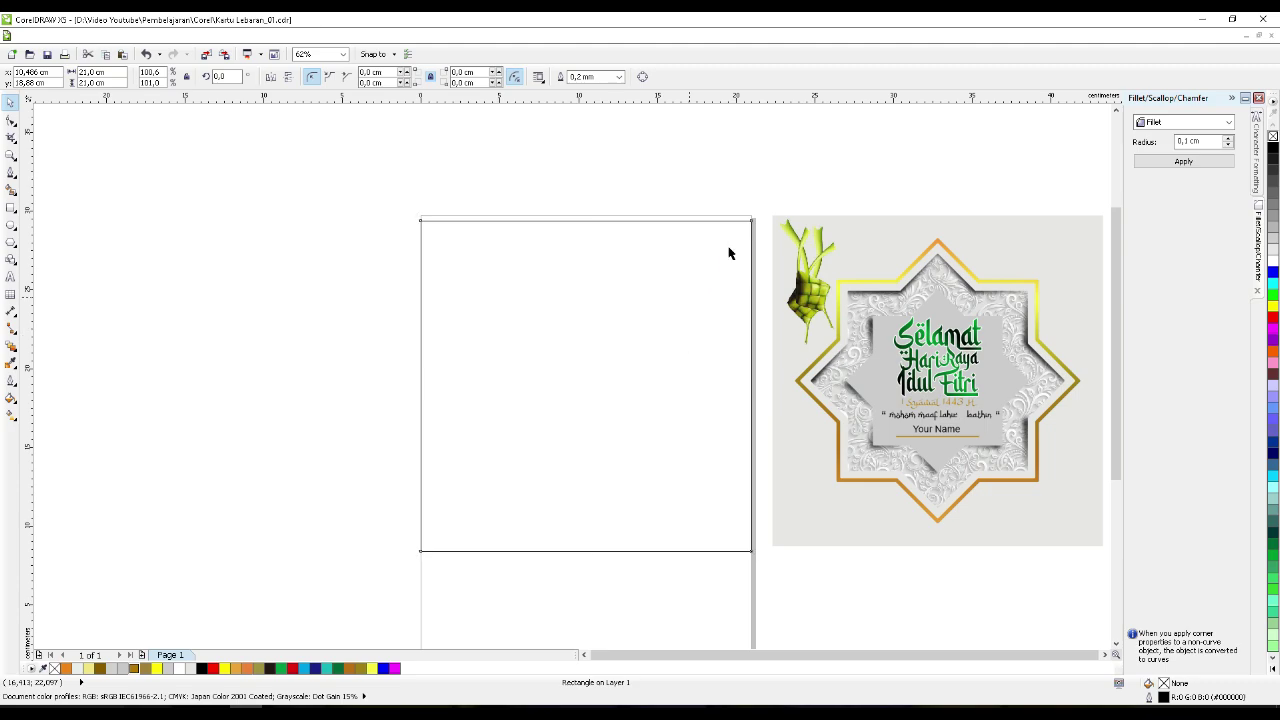
drag(823, 222, 642, 250)
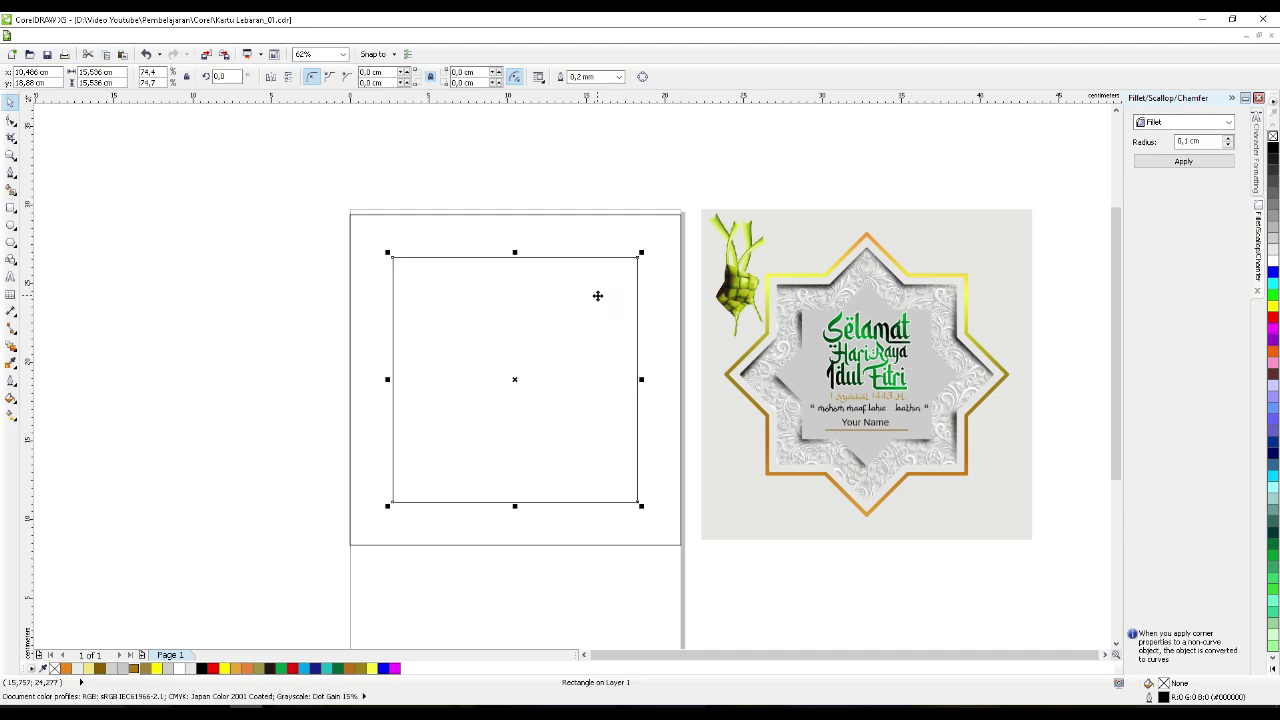
- Add a copy of the inner square rotated to 315 degrees and weld the two into an eight-pointed star
click(534, 303)
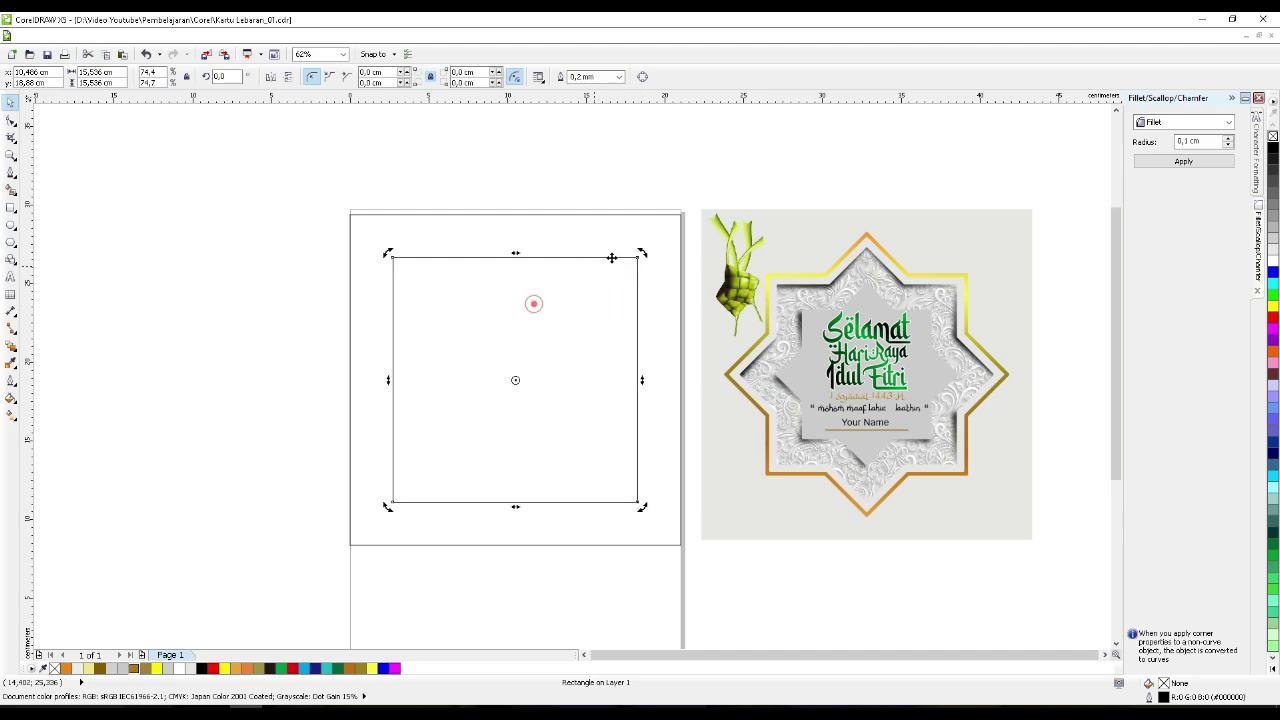
drag(641, 253, 692, 377)
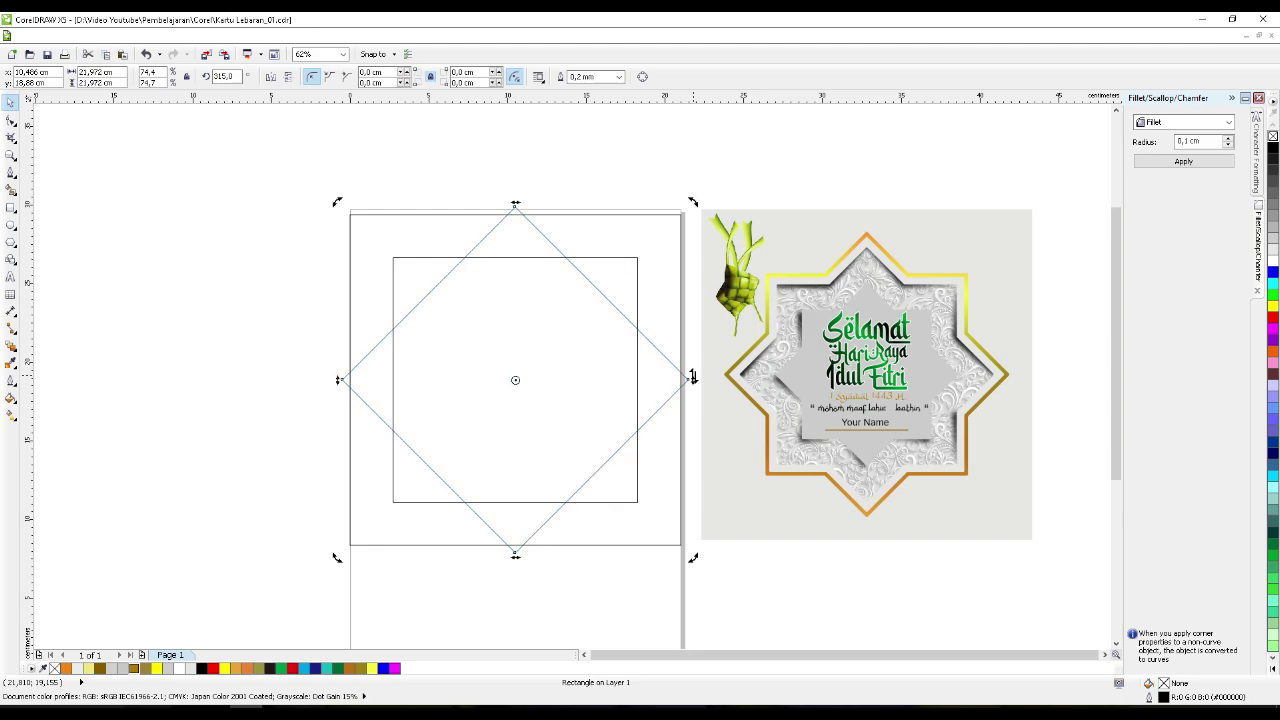
shift+click(620, 263)
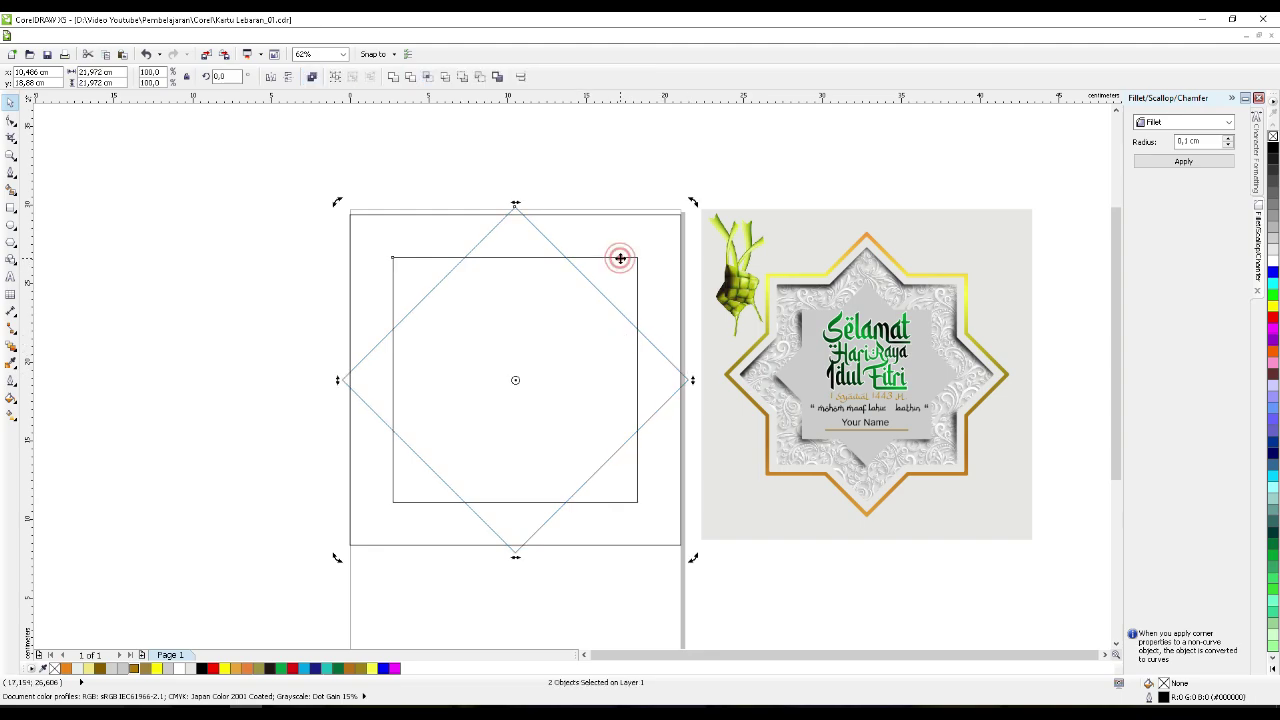
click(394, 78)
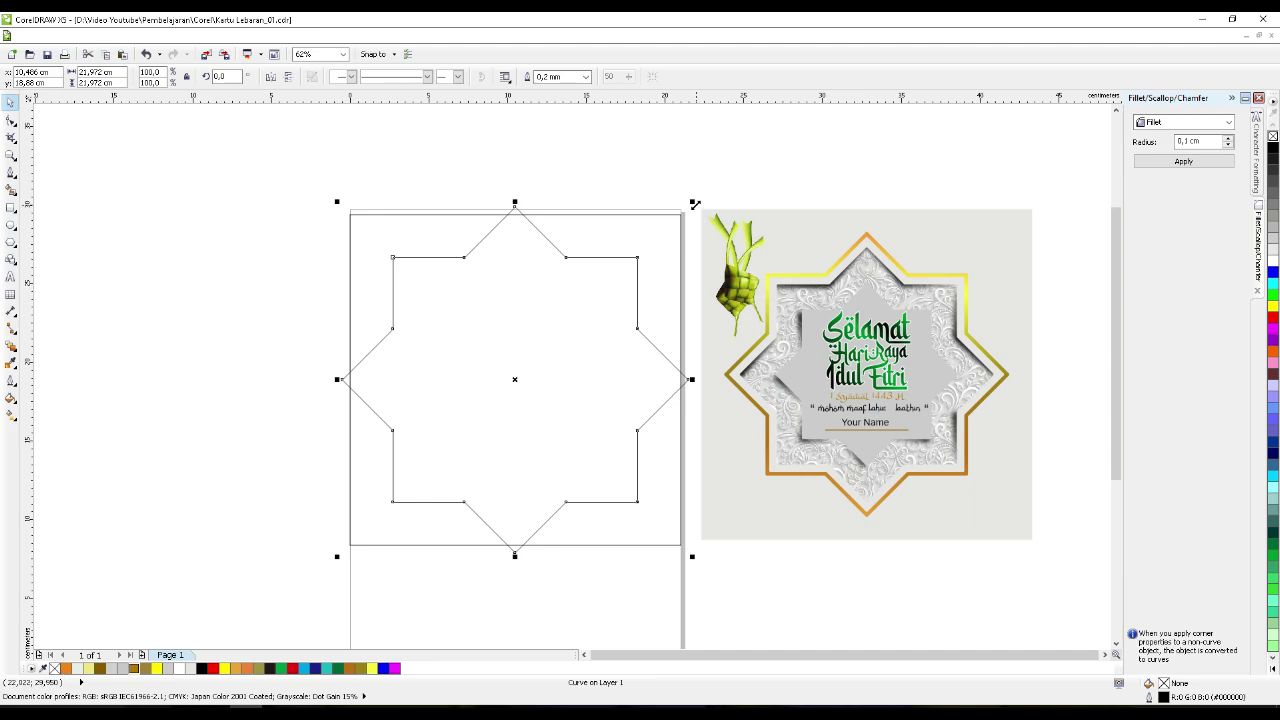
- Scale the star about its centre to about 14.6 cm and draw a Bezier guide diagonally down-left from its left tip, continuing straight down
drag(692, 203, 637, 262)
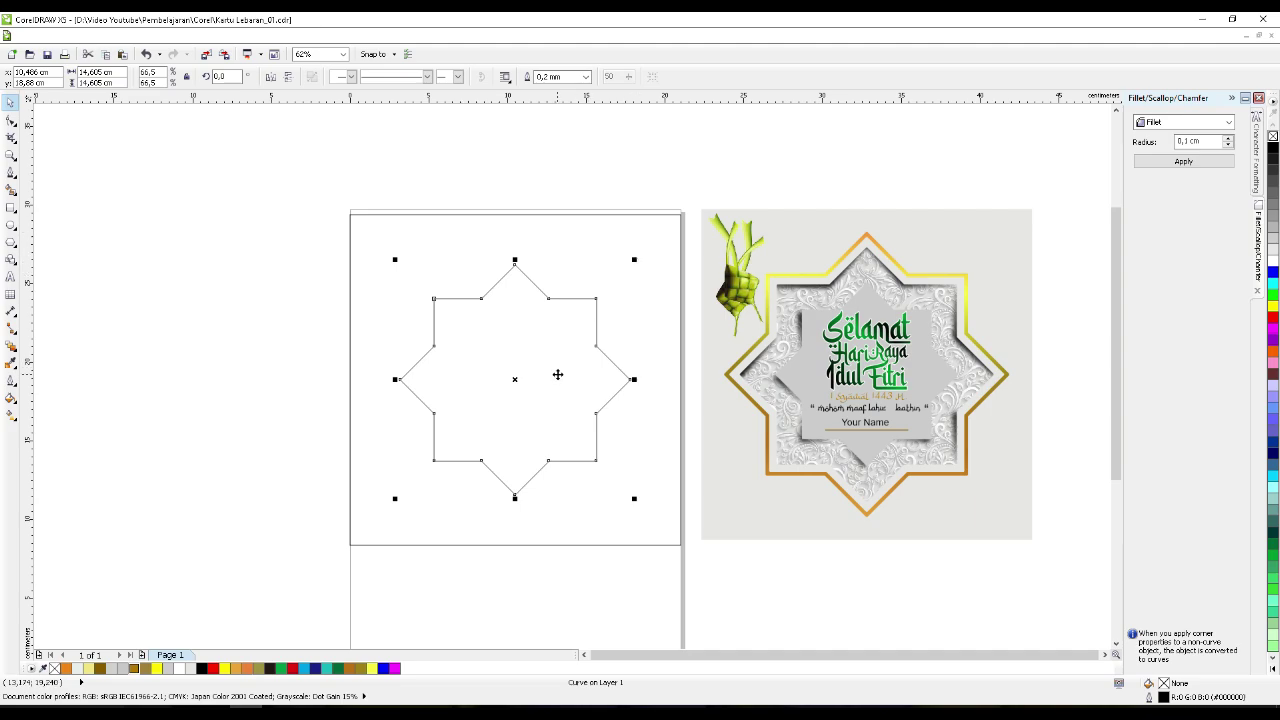
scroll(411, 488, up, 3)
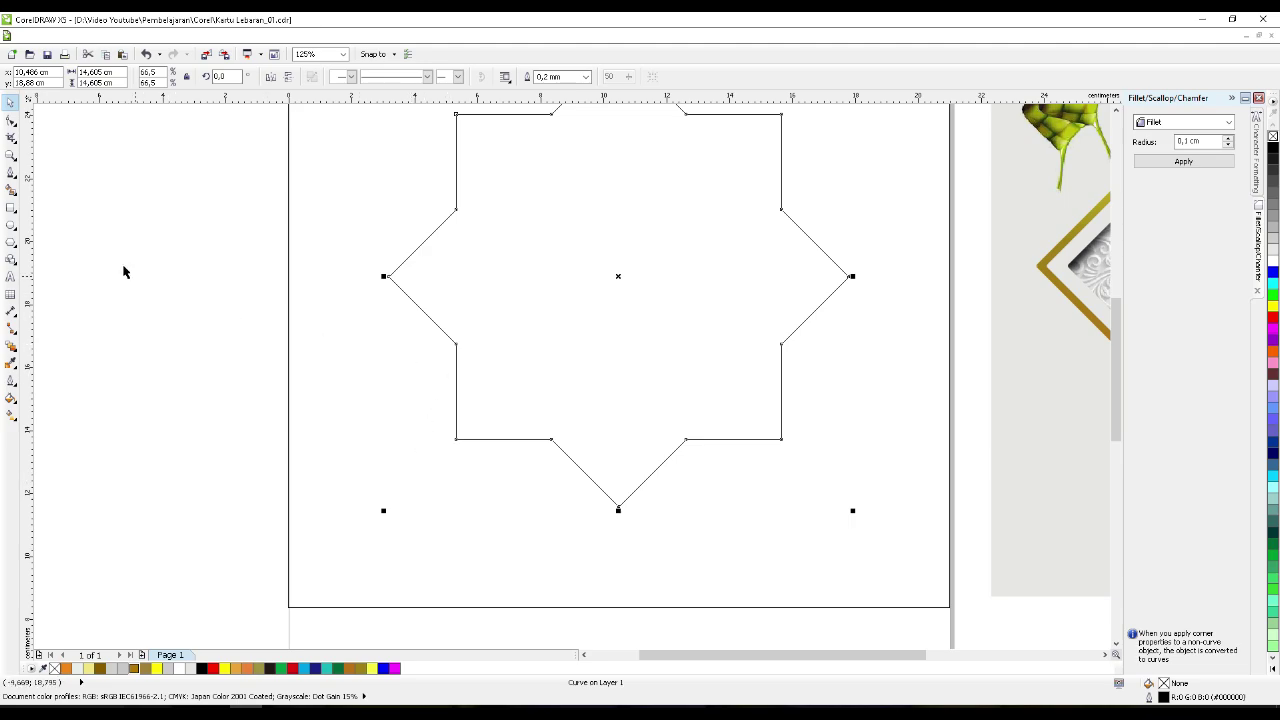
click(11, 172)
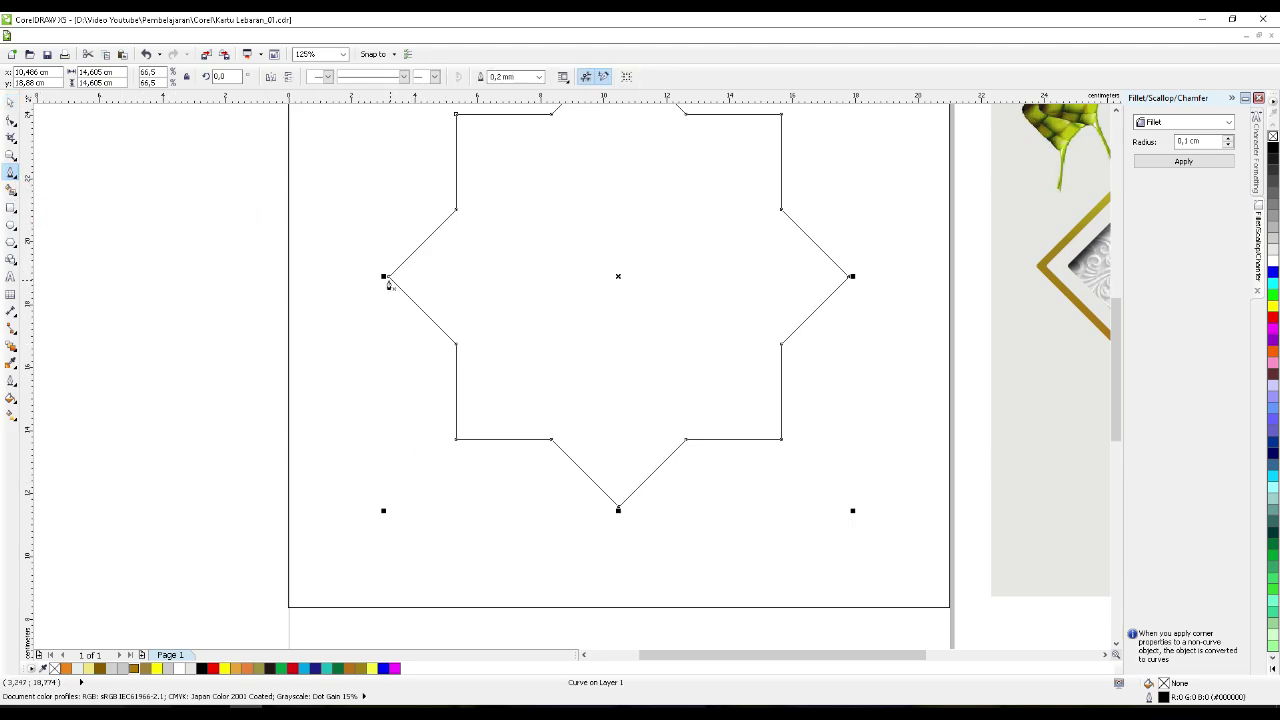
click(13, 174)
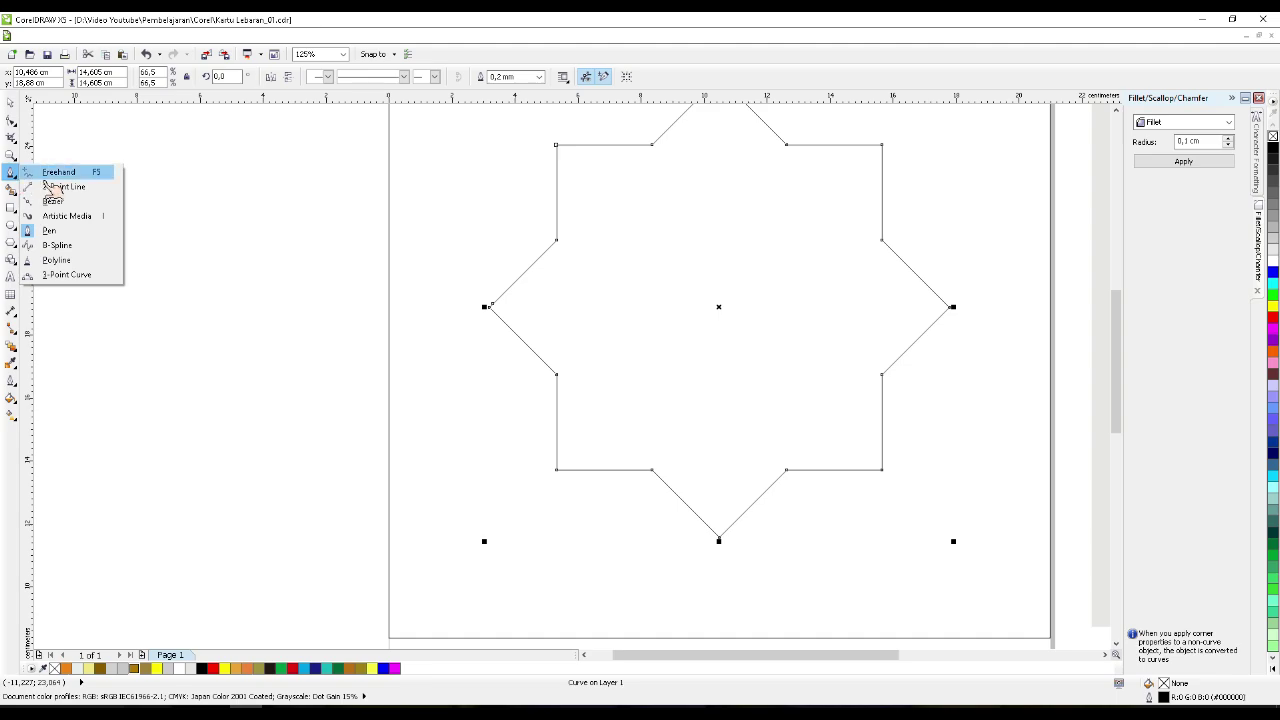
click(55, 203)
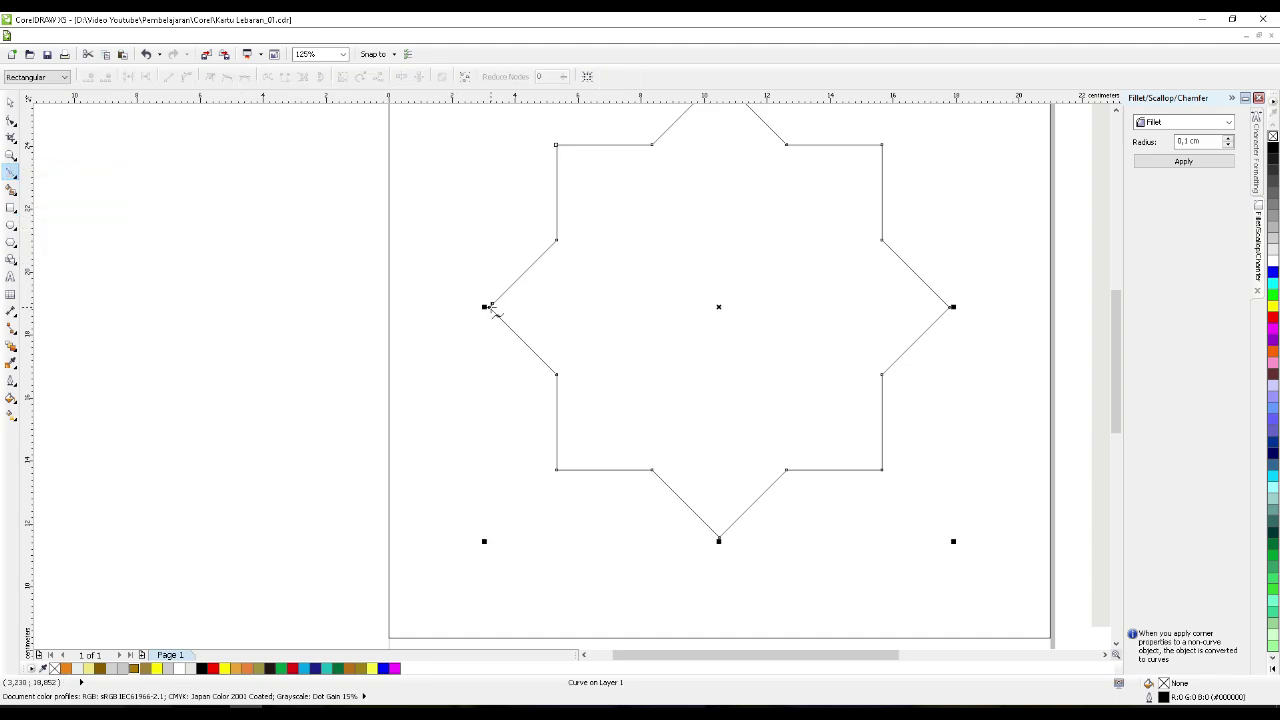
drag(488, 307, 349, 451)
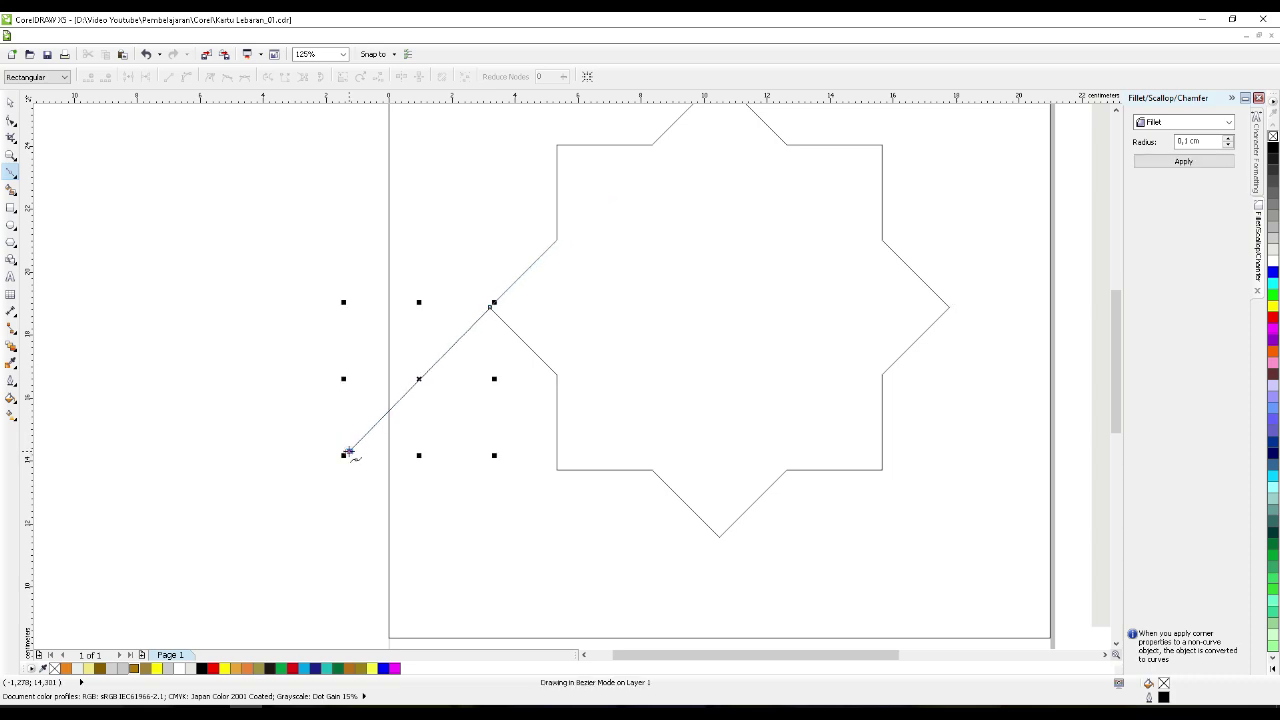
scroll(349, 451, down, 2)
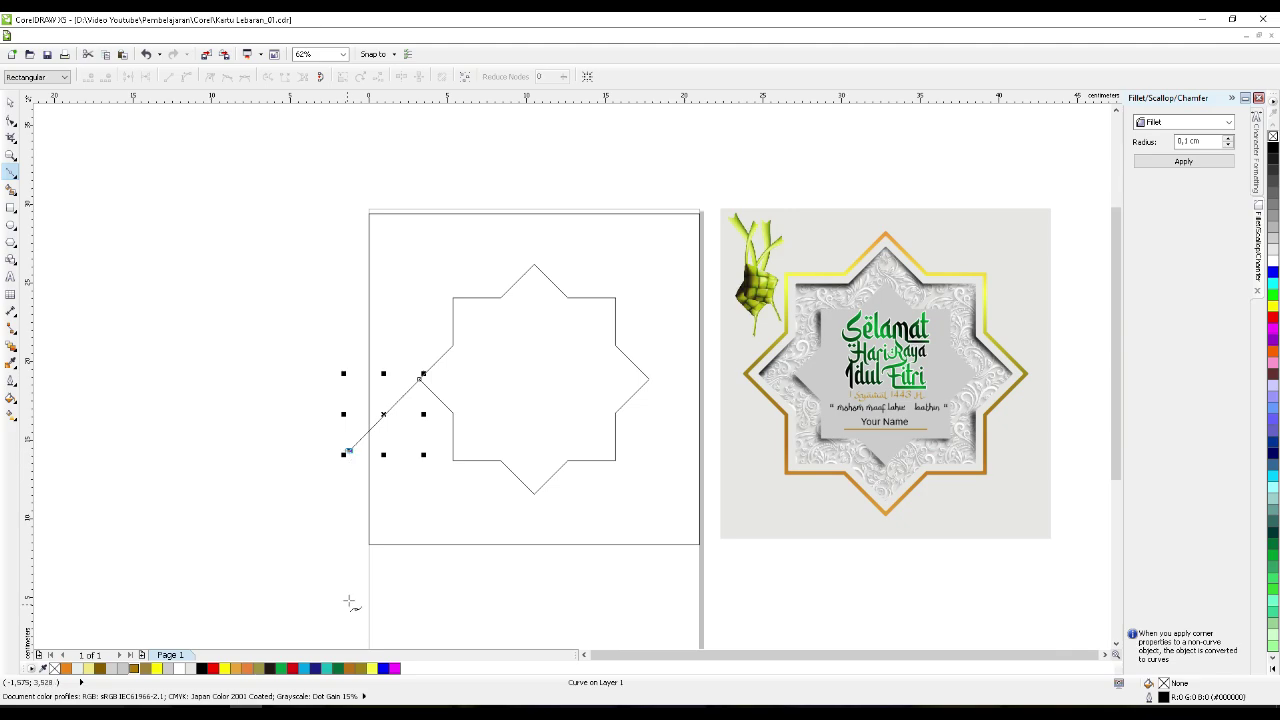
click(349, 601)
- Draw a second Bezier guide down-left along the star's bottom-tip edge to below the square, connecting it to the first guide's lower end
drag(507, 539, 508, 565)
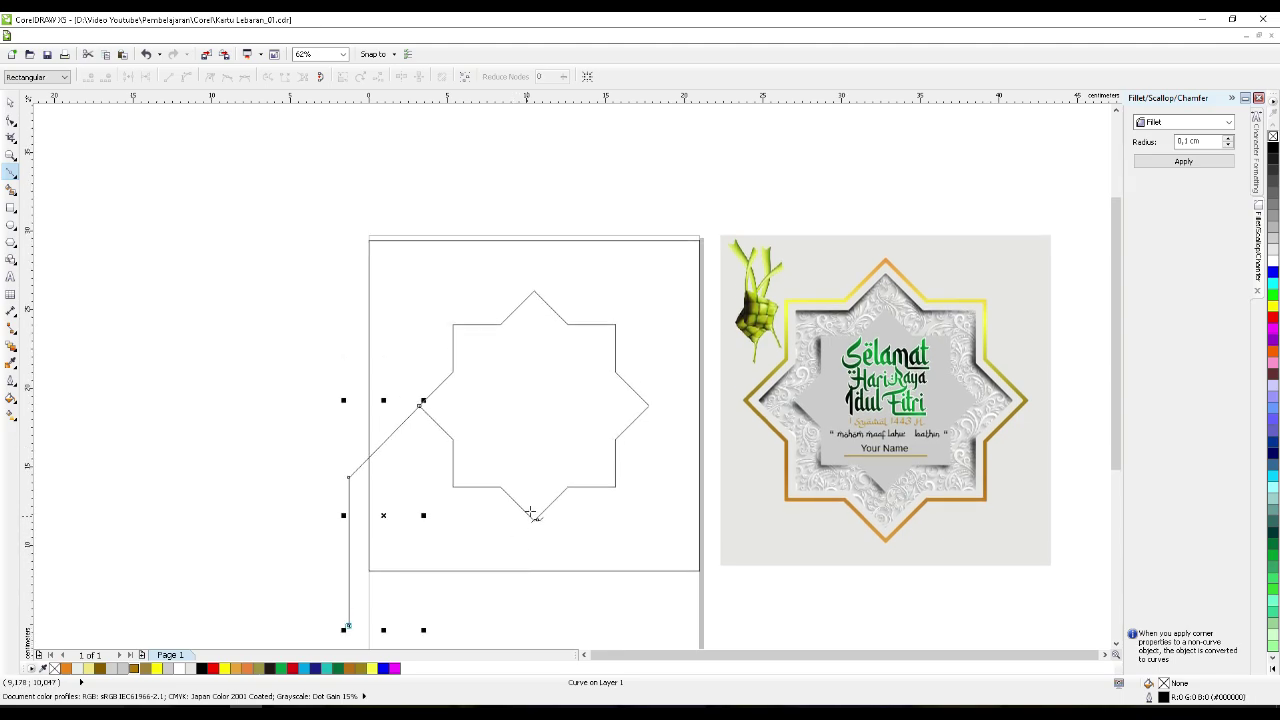
scroll(531, 512, down, 4)
scroll(503, 523, up, 6)
scroll(557, 397, down, 2)
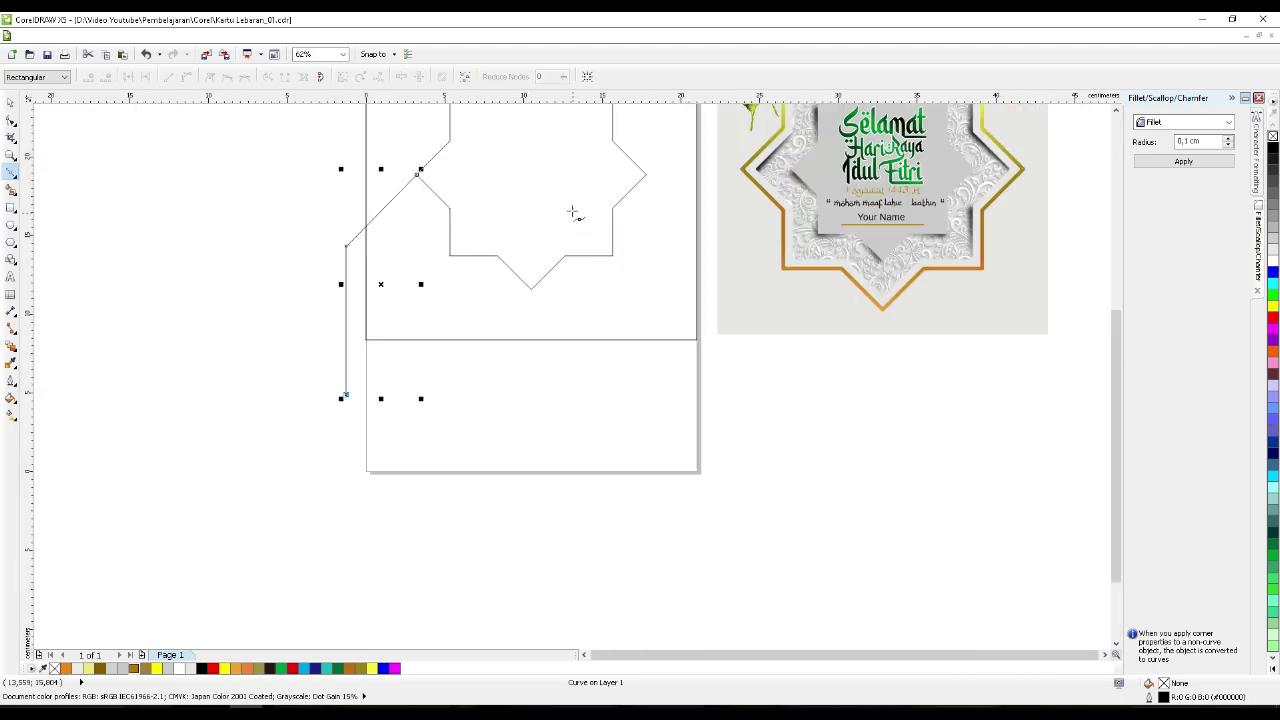
click(11, 102)
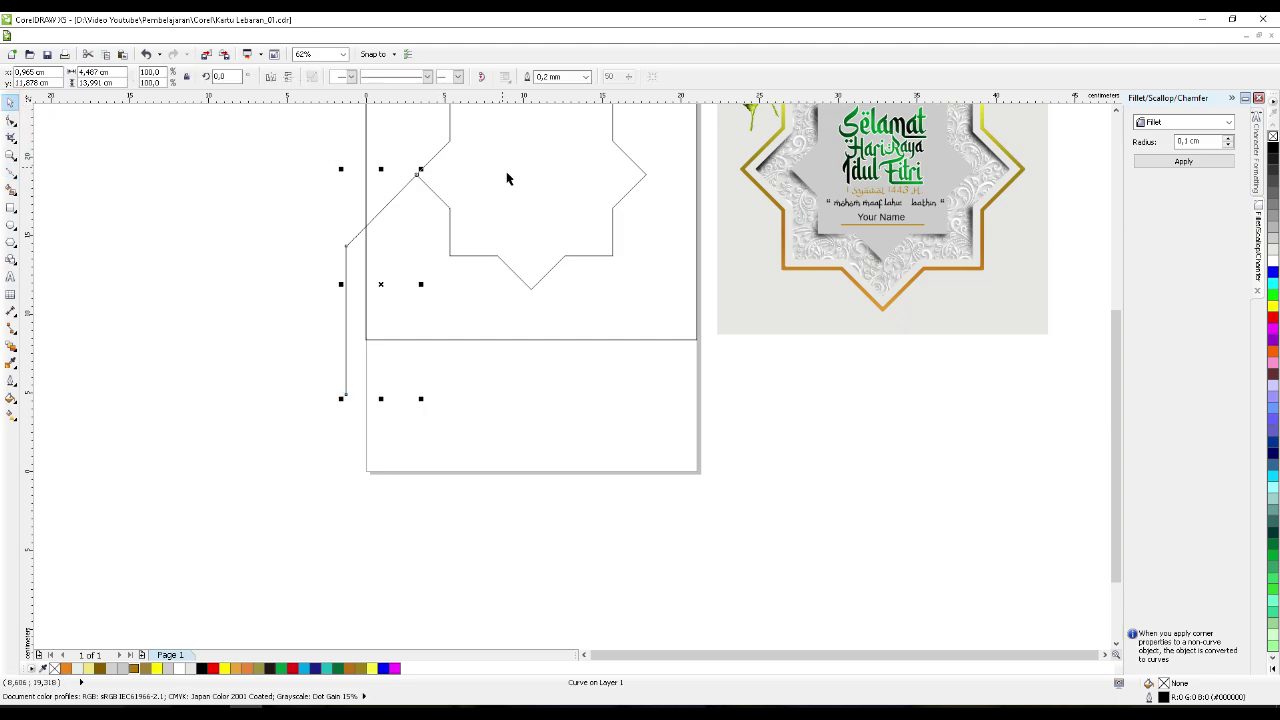
click(508, 174)
key(shift+F2)
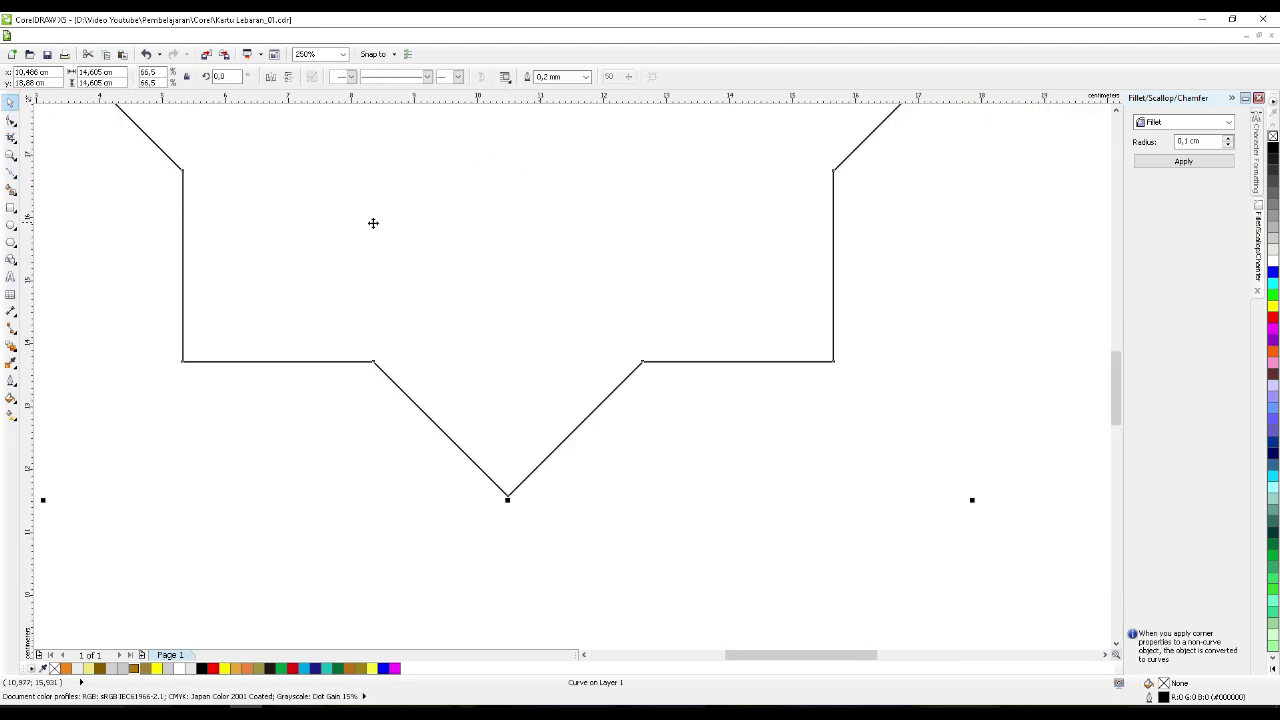
click(11, 172)
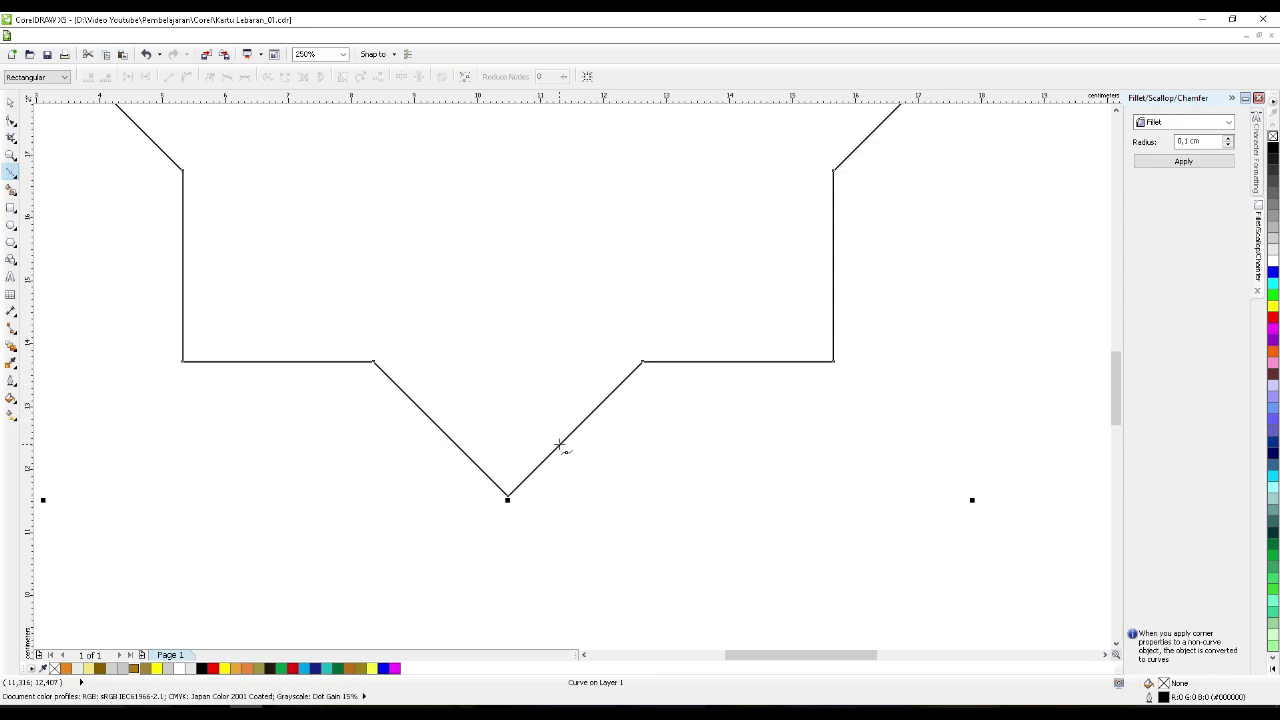
drag(559, 444, 280, 619)
click(277, 619)
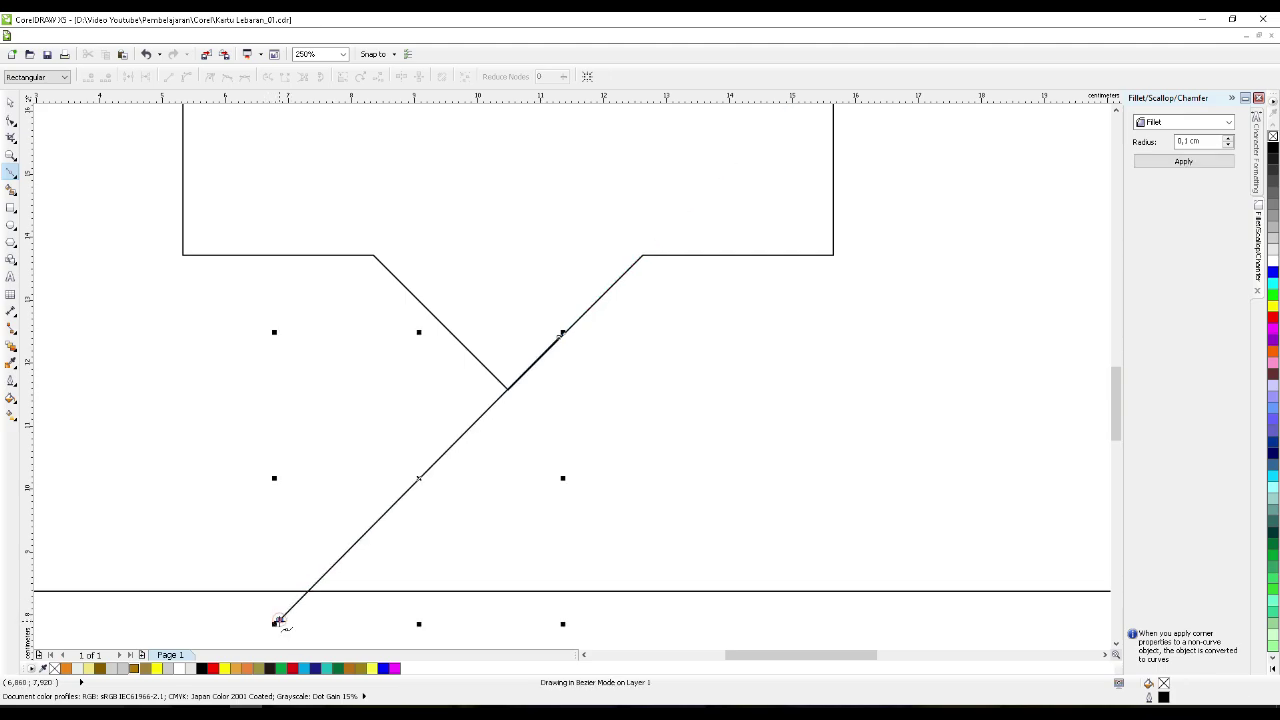
scroll(505, 452, down, 2)
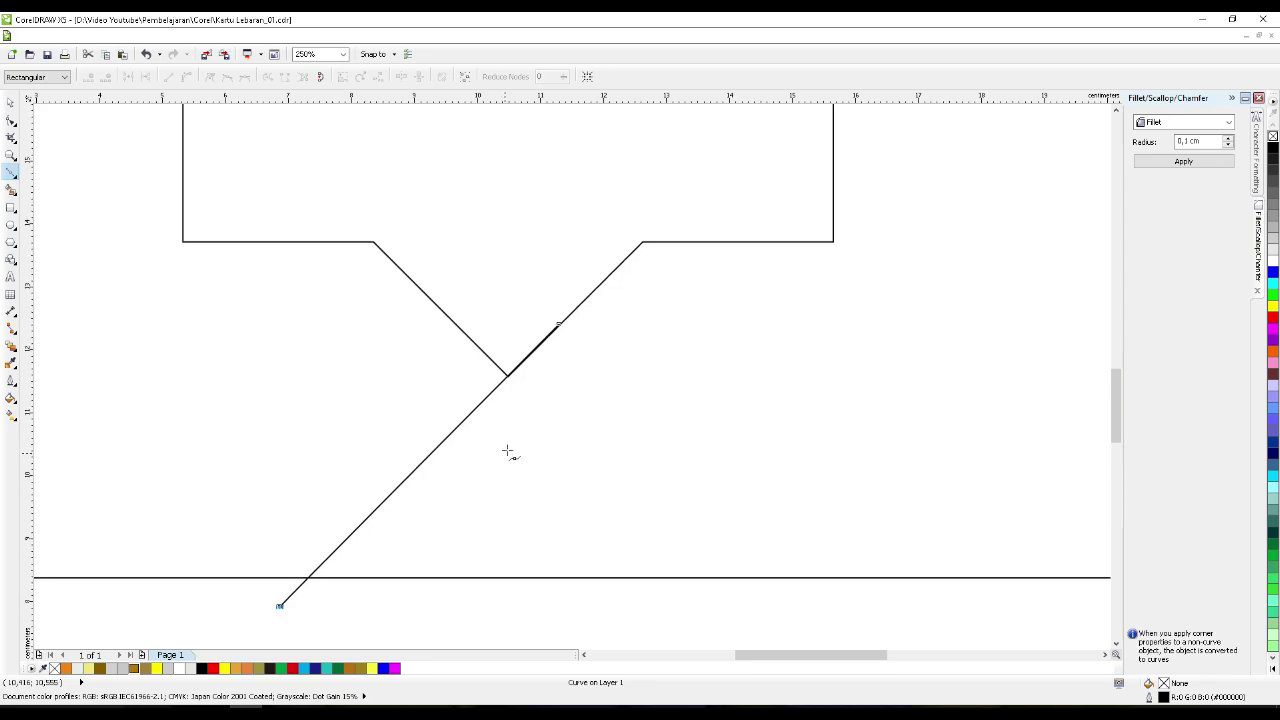
key(F3)
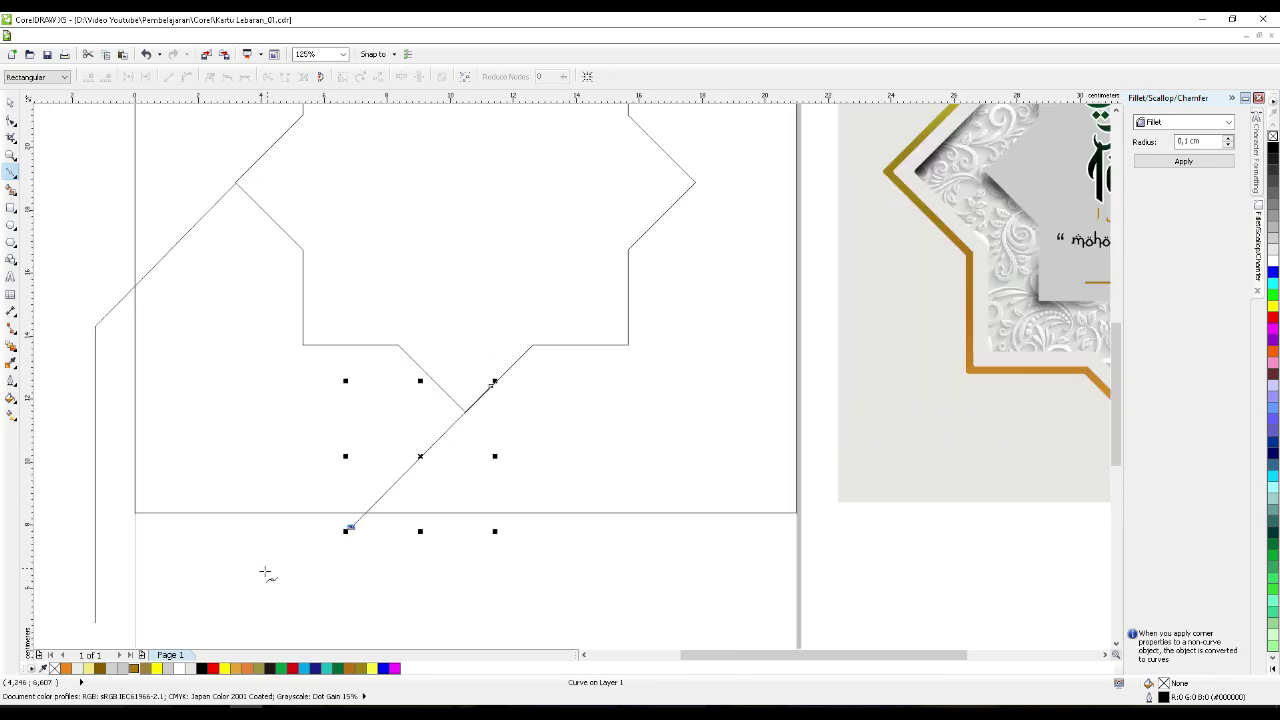
click(94, 622)
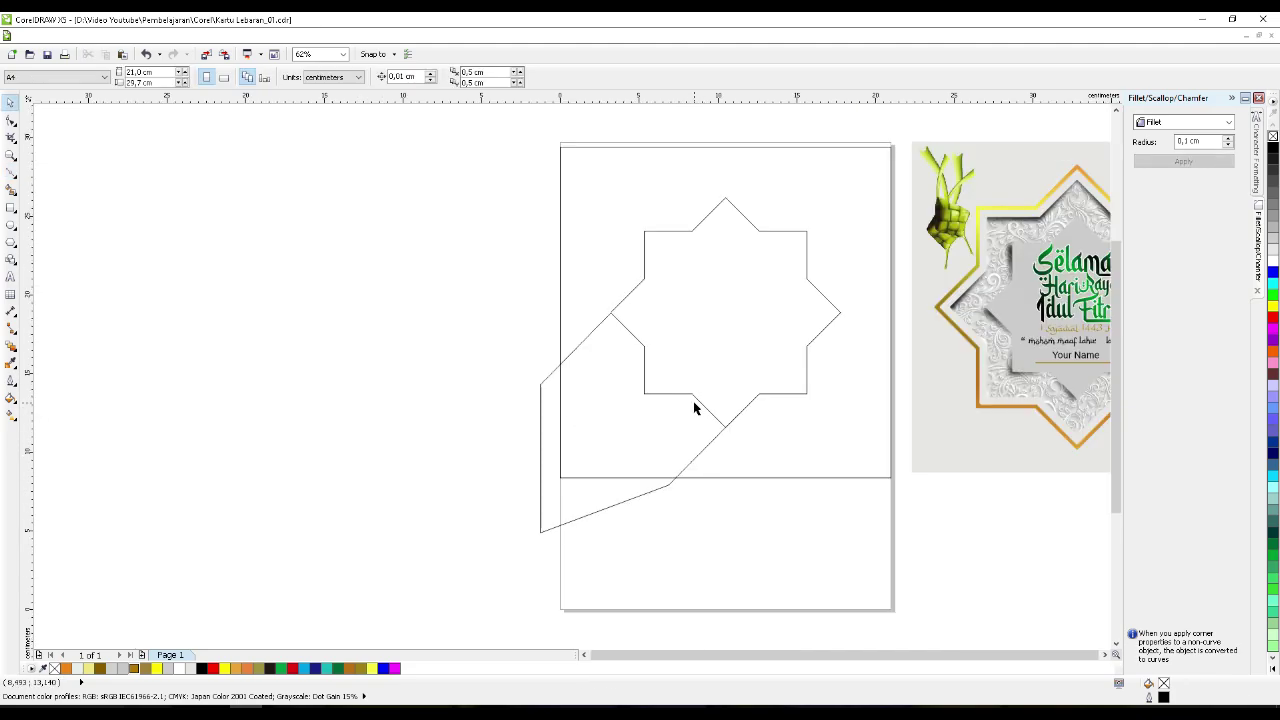
- Move the star's lower-left inner node exactly onto the crossing of the first guide and the square's left edge
scroll(628, 343, up, 1)
key(F10)
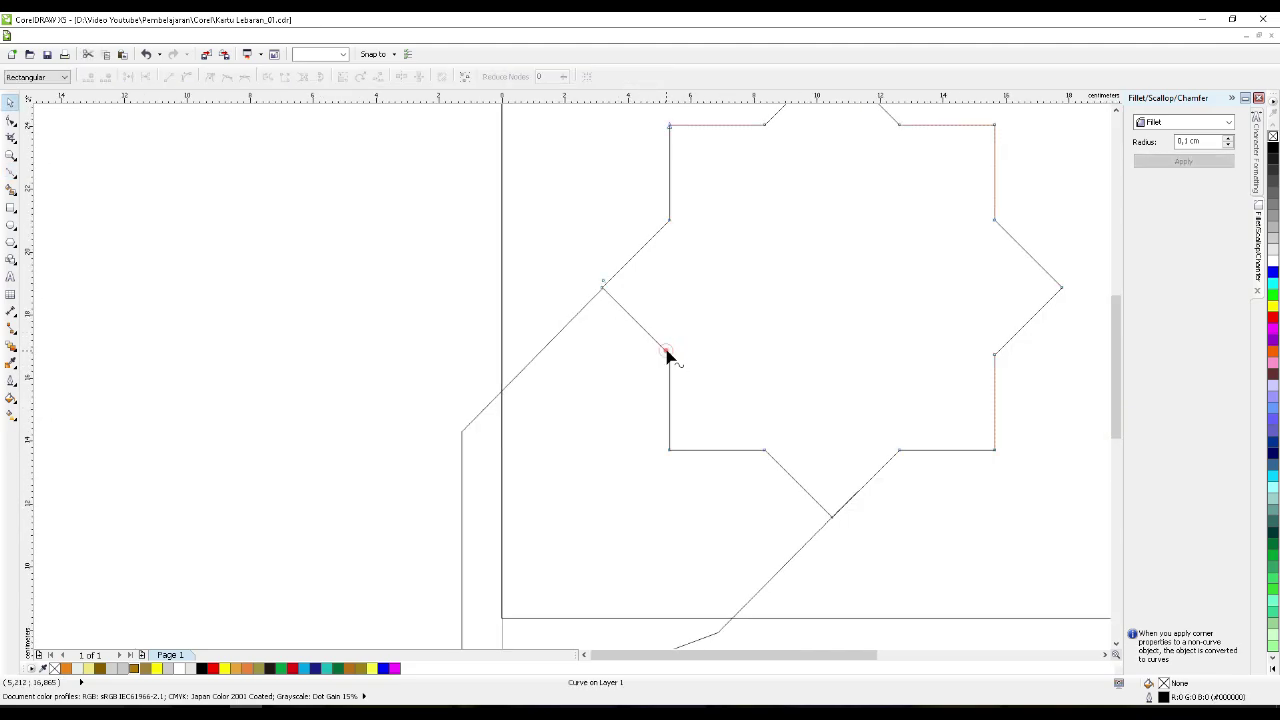
click(667, 356)
drag(667, 356, 500, 391)
scroll(500, 392, up, 10)
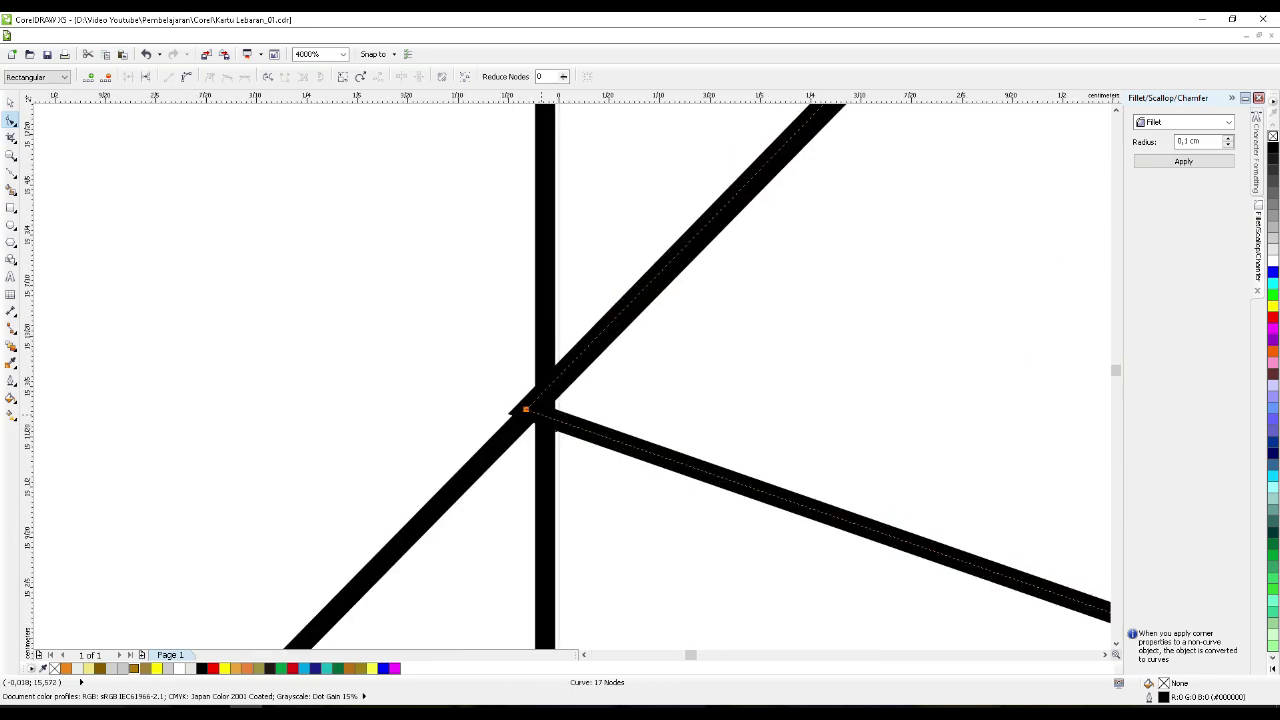
scroll(550, 415, down, 4)
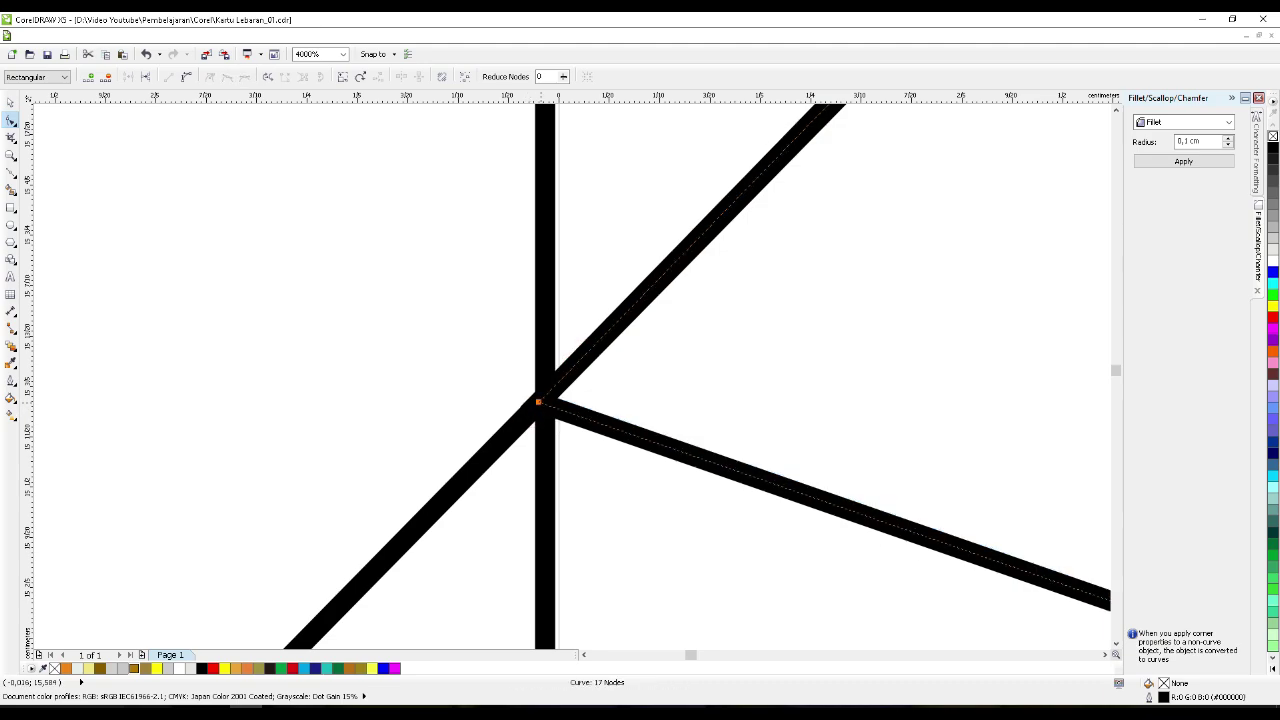
scroll(550, 415, down, 4)
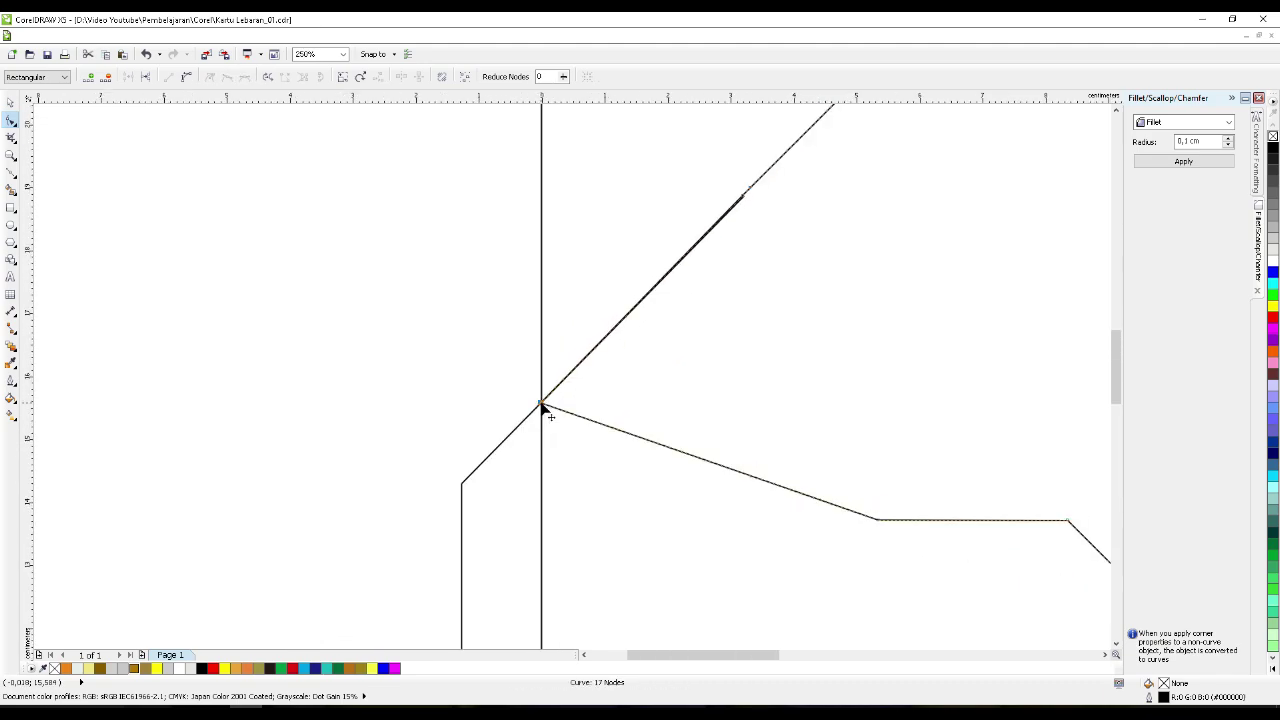
- Move the star's remaining lower inner node below the square along the second guide, and its lower-left corner node outside the square's corner
scroll(549, 358, down, 2)
drag(808, 438, 742, 638)
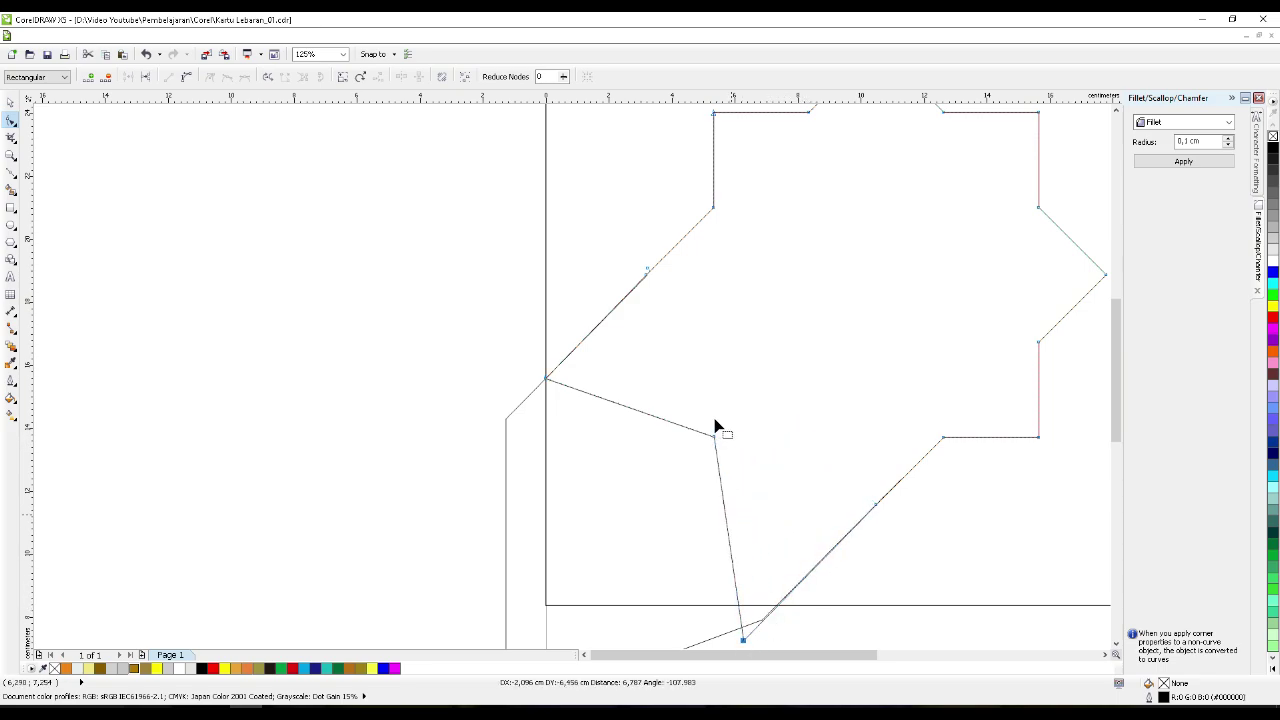
drag(713, 437, 462, 628)
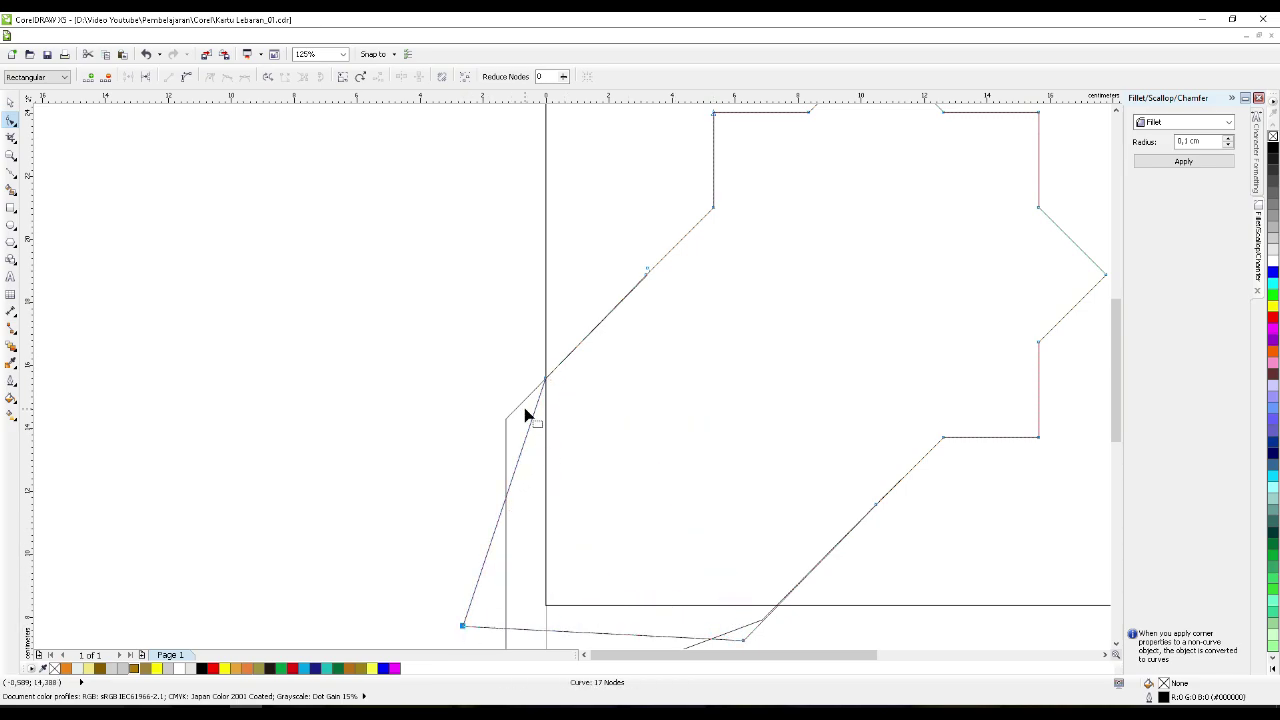
scroll(528, 414, down, 2)
- Delete both Bezier guide lines beside the extended star
click(12, 103)
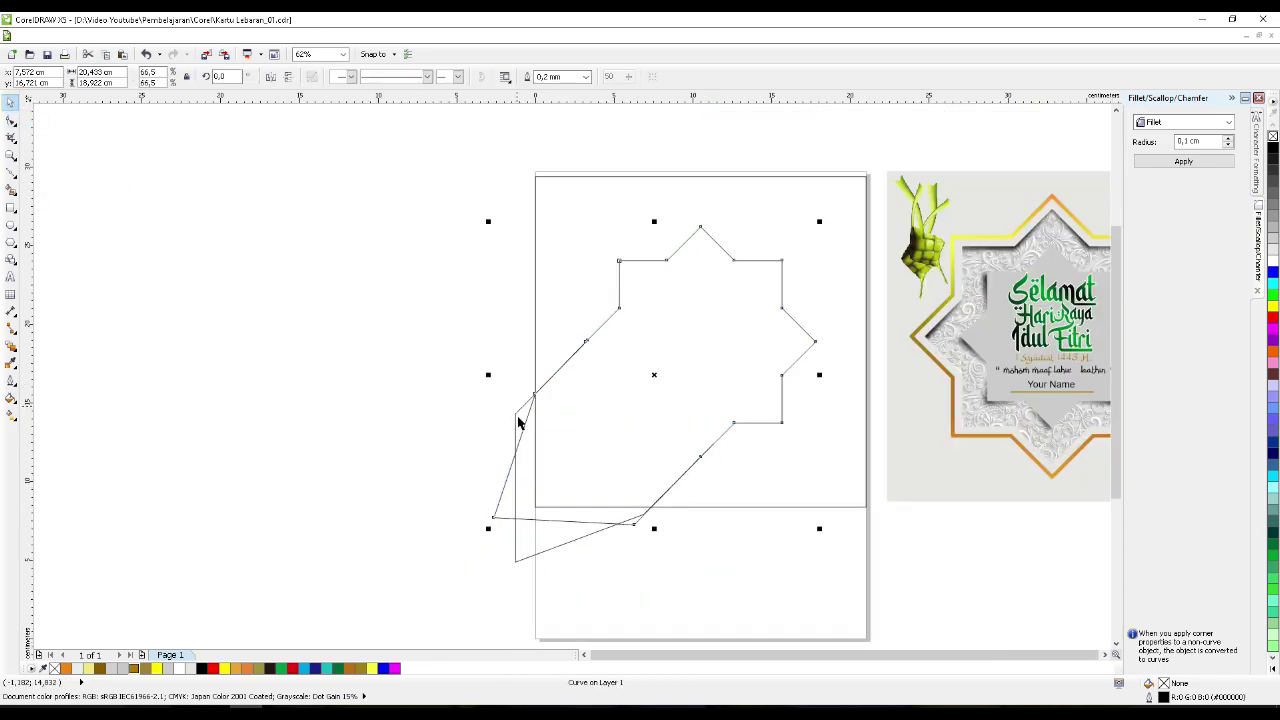
click(508, 482)
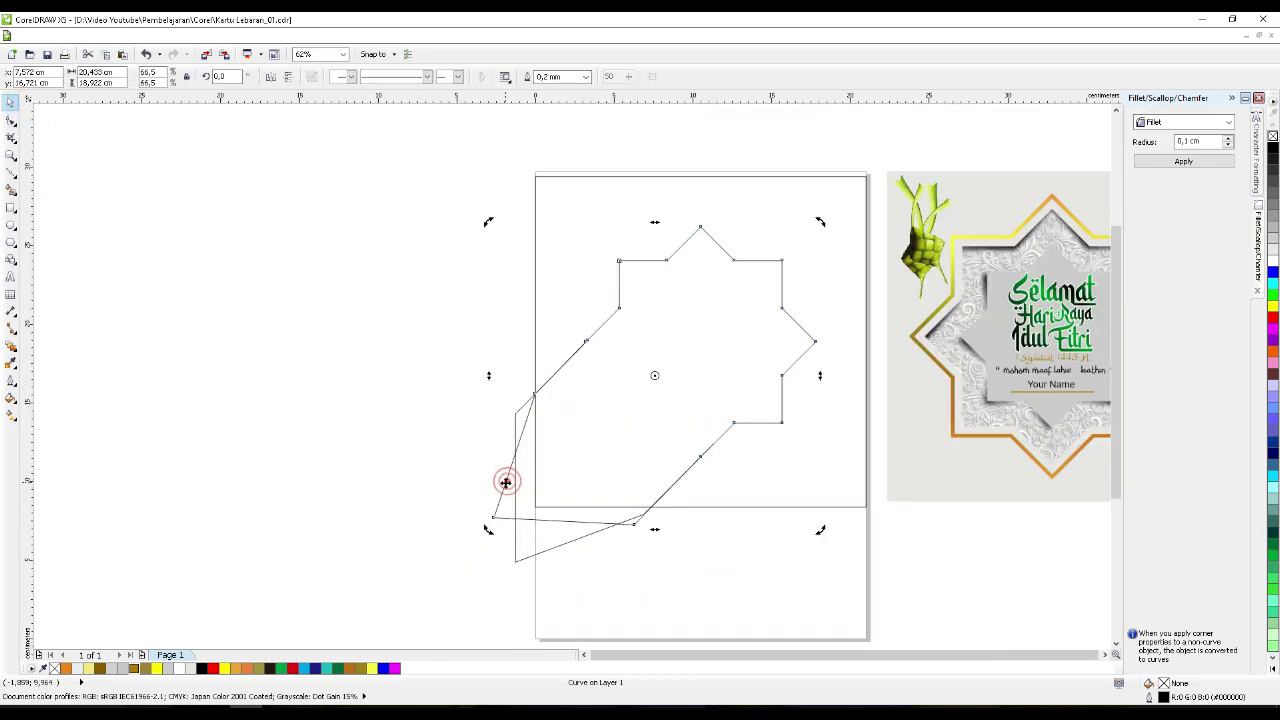
click(532, 556)
click(527, 558)
click(517, 543)
click(517, 537)
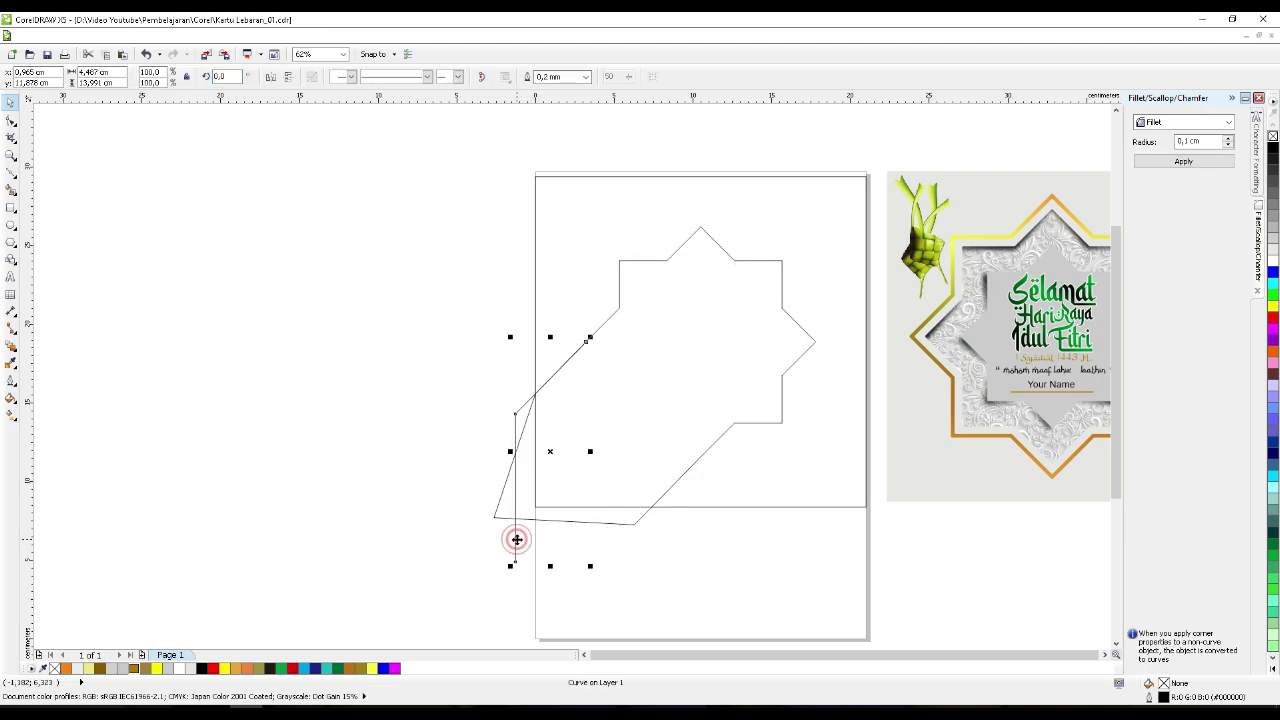
key(Delete)
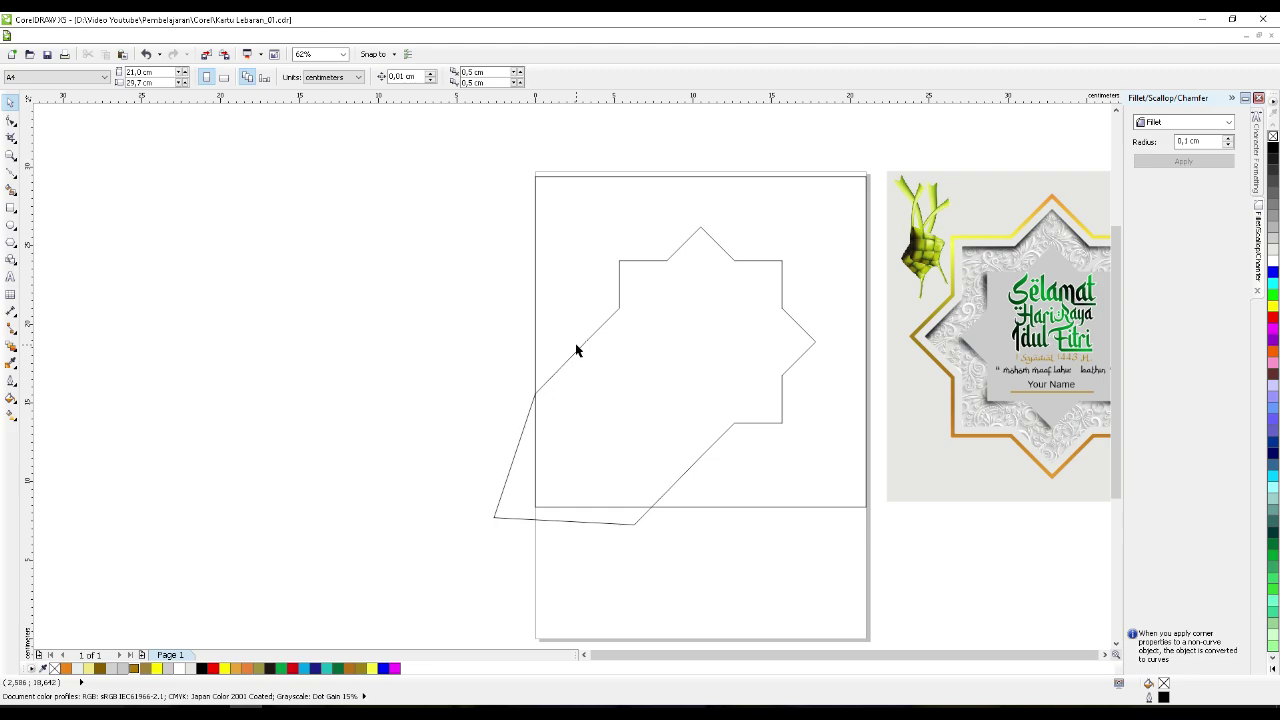
- Intersect the square with the extended star and delete the original star shape that overhangs the square
click(580, 256)
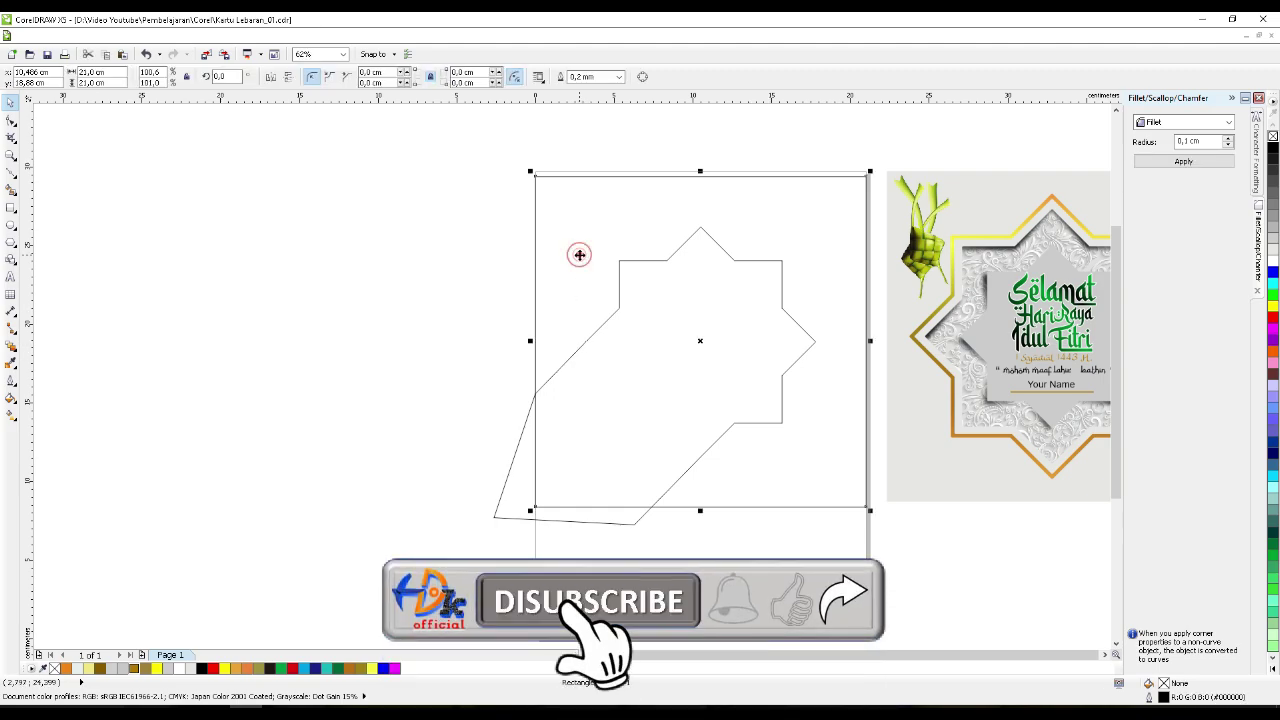
shift+click(729, 323)
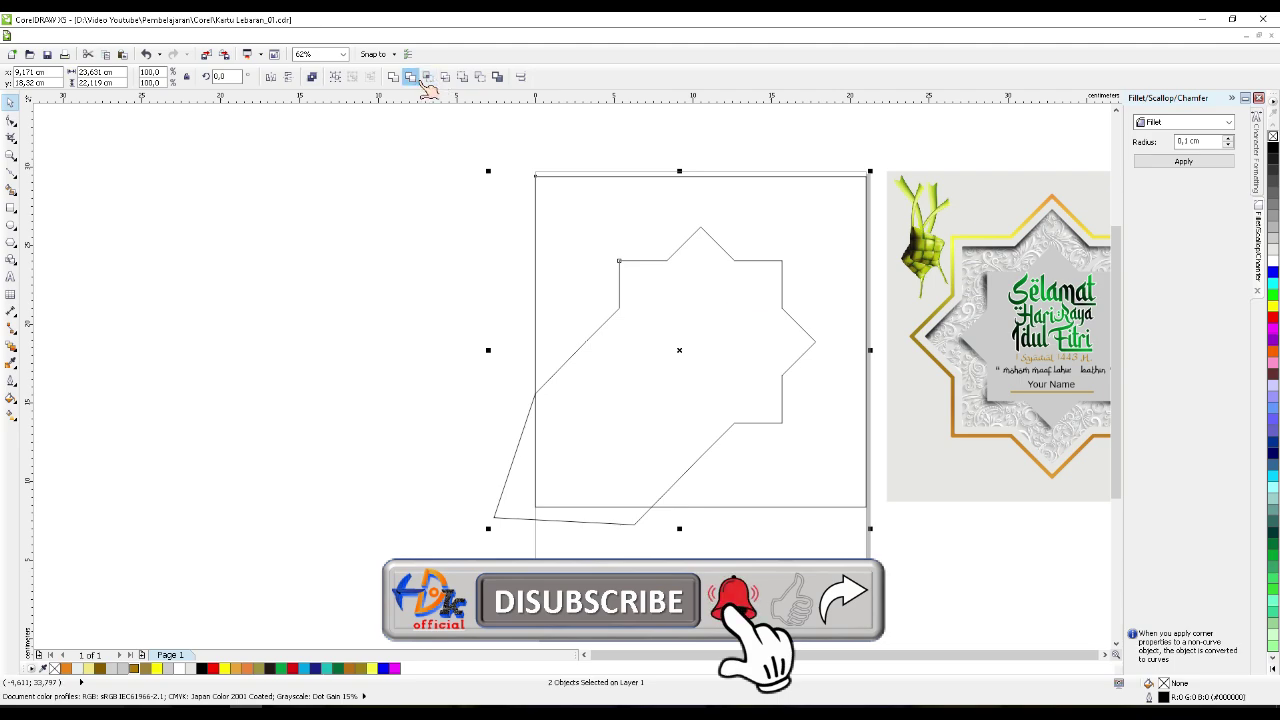
click(423, 78)
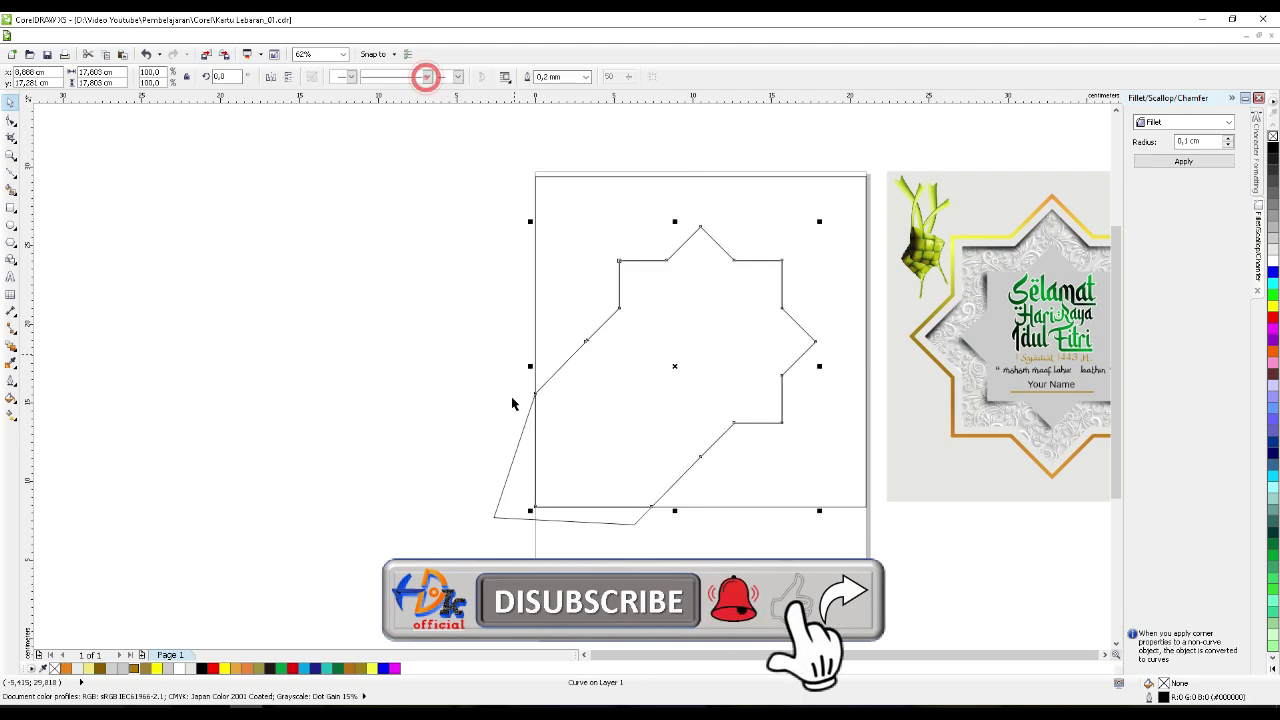
click(530, 486)
click(675, 352)
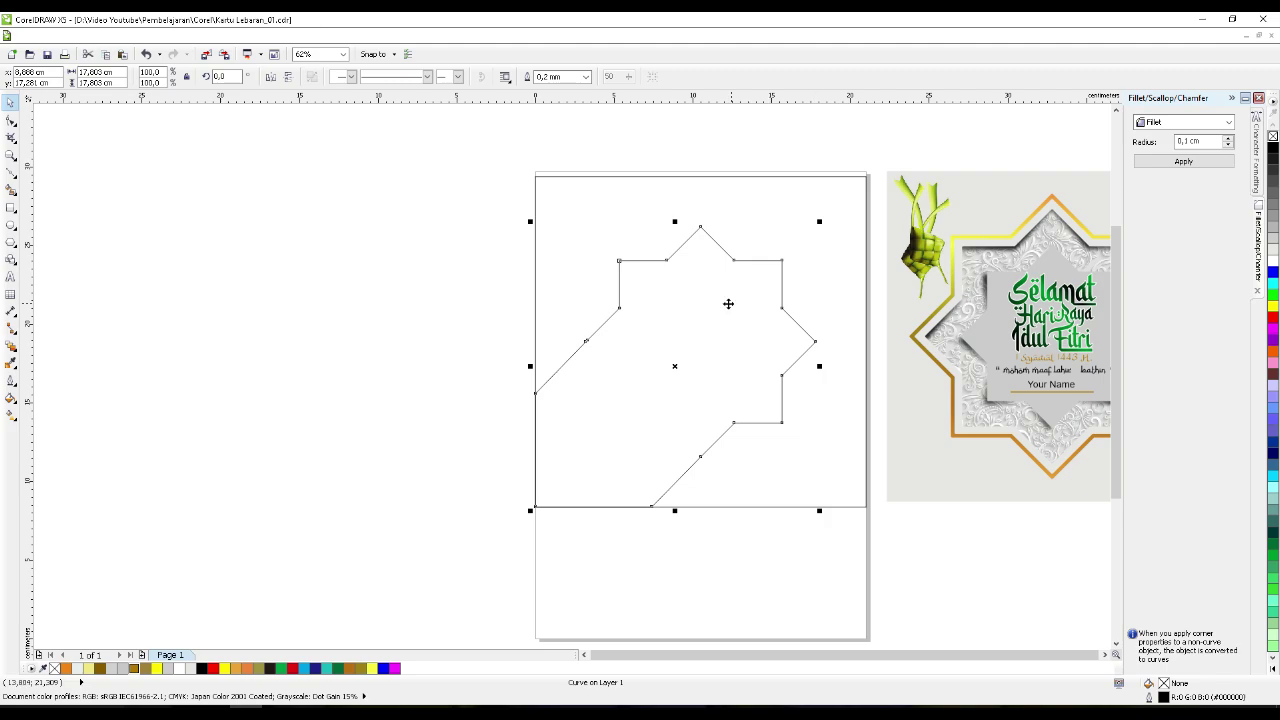
- Delete the redundant nodes at the former left and bottom tips along the clipped star's two long diagonal edges
scroll(739, 287, up, 2)
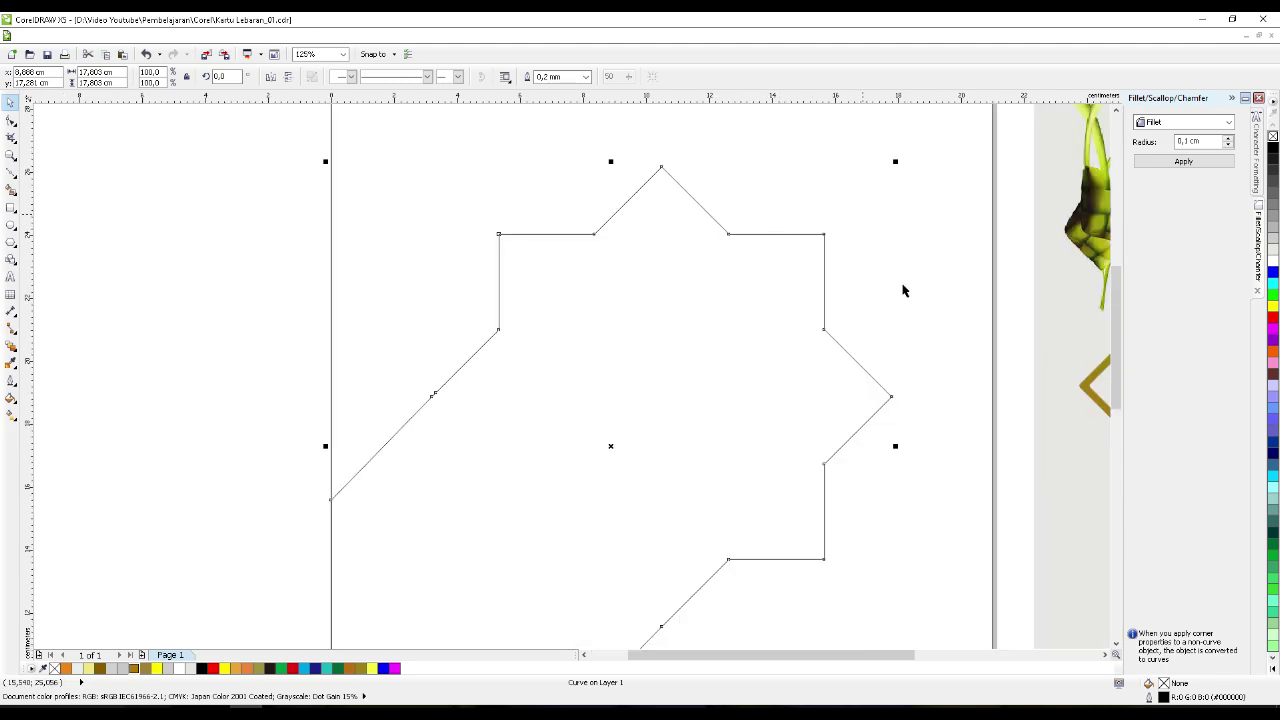
key(F10)
click(454, 383)
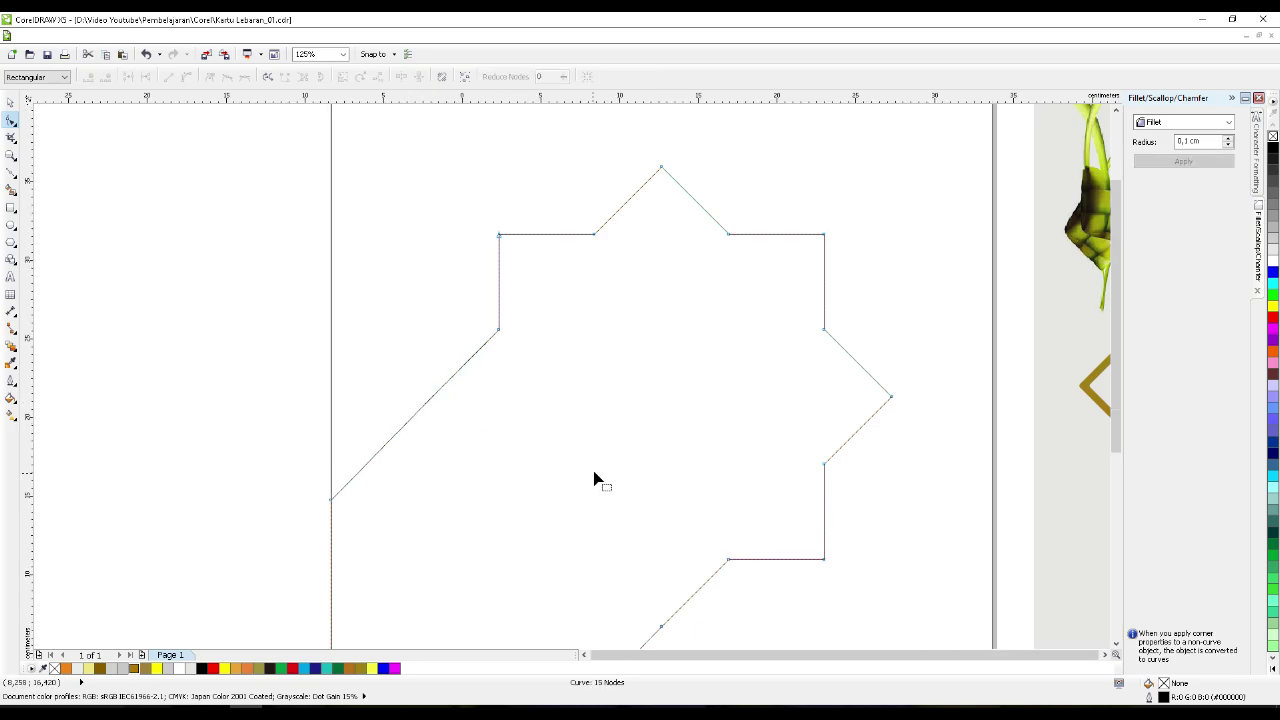
scroll(594, 476, down, 1)
drag(622, 523, 646, 569)
key(Delete)
click(638, 432)
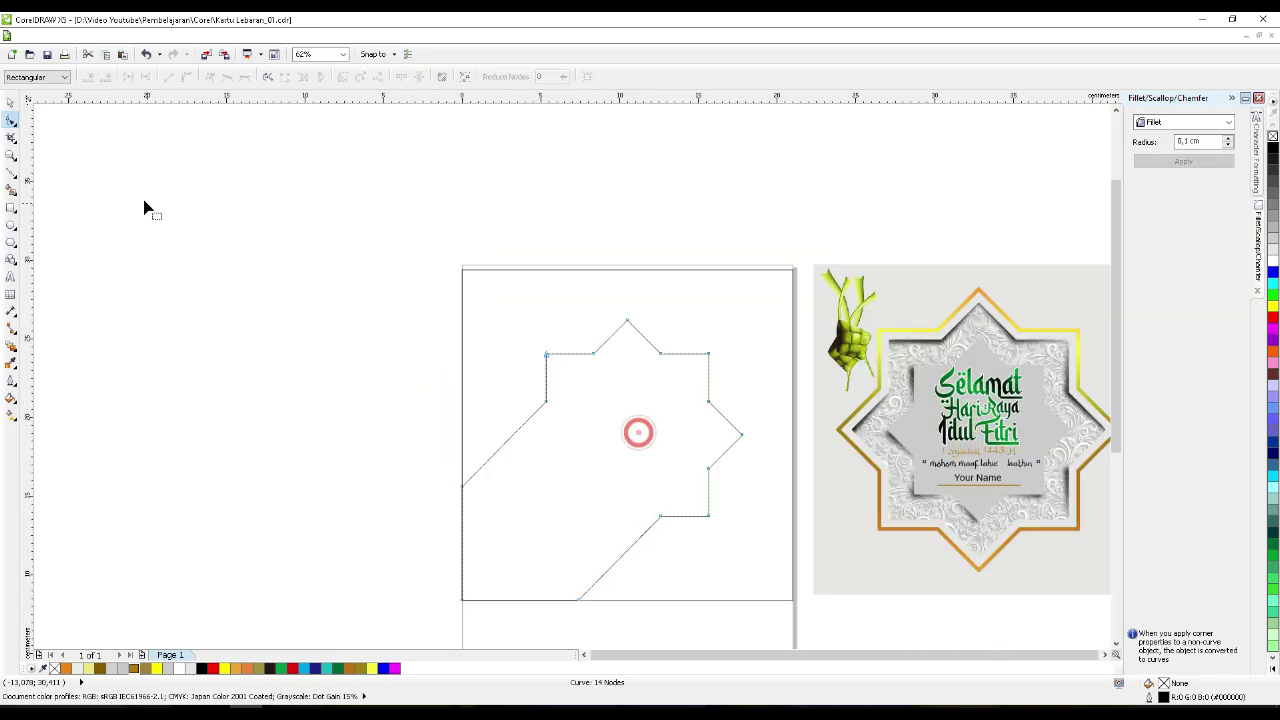
- Add a one-step outside contour with a 0.2 cm offset around the clipped star
click(10, 102)
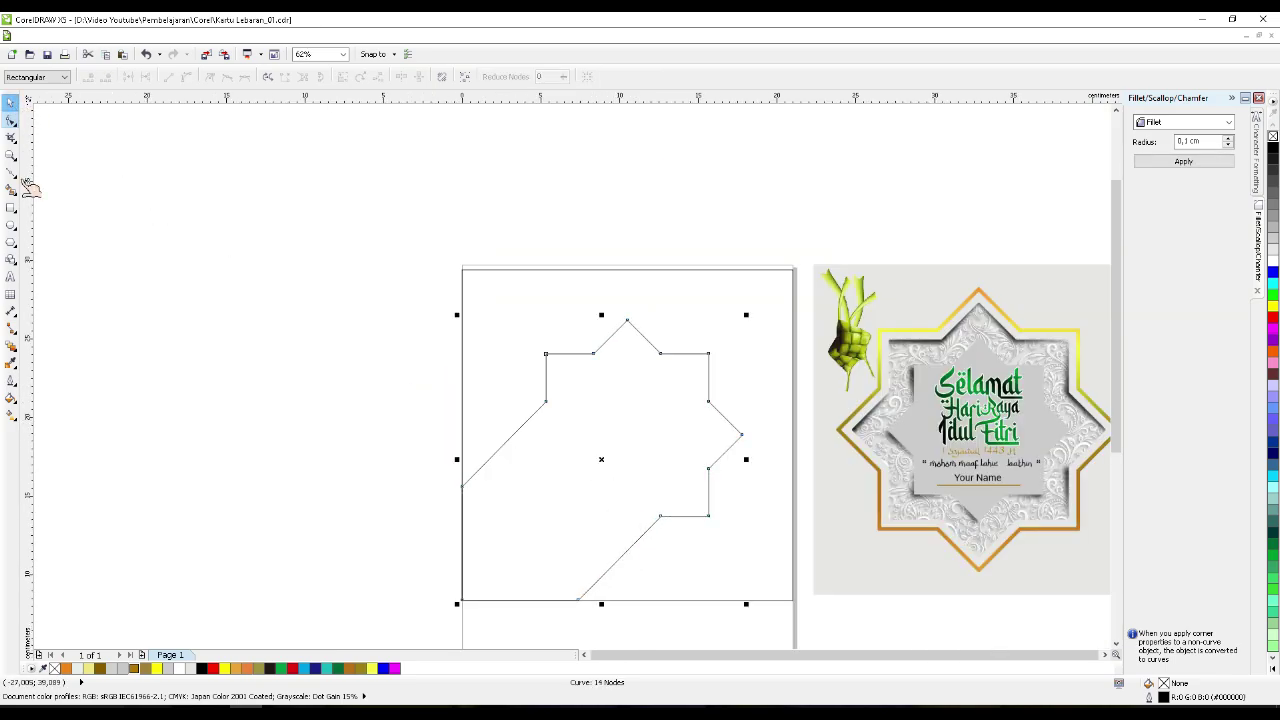
click(11, 346)
click(48, 360)
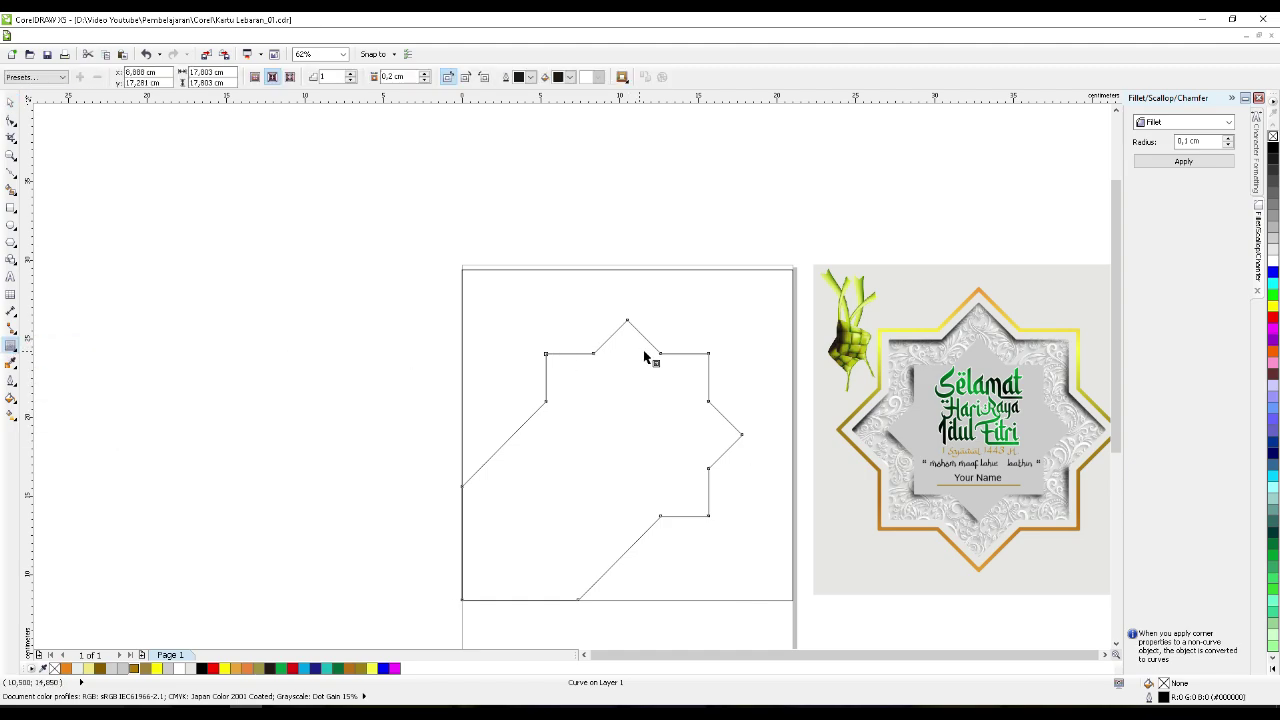
drag(644, 356, 667, 320)
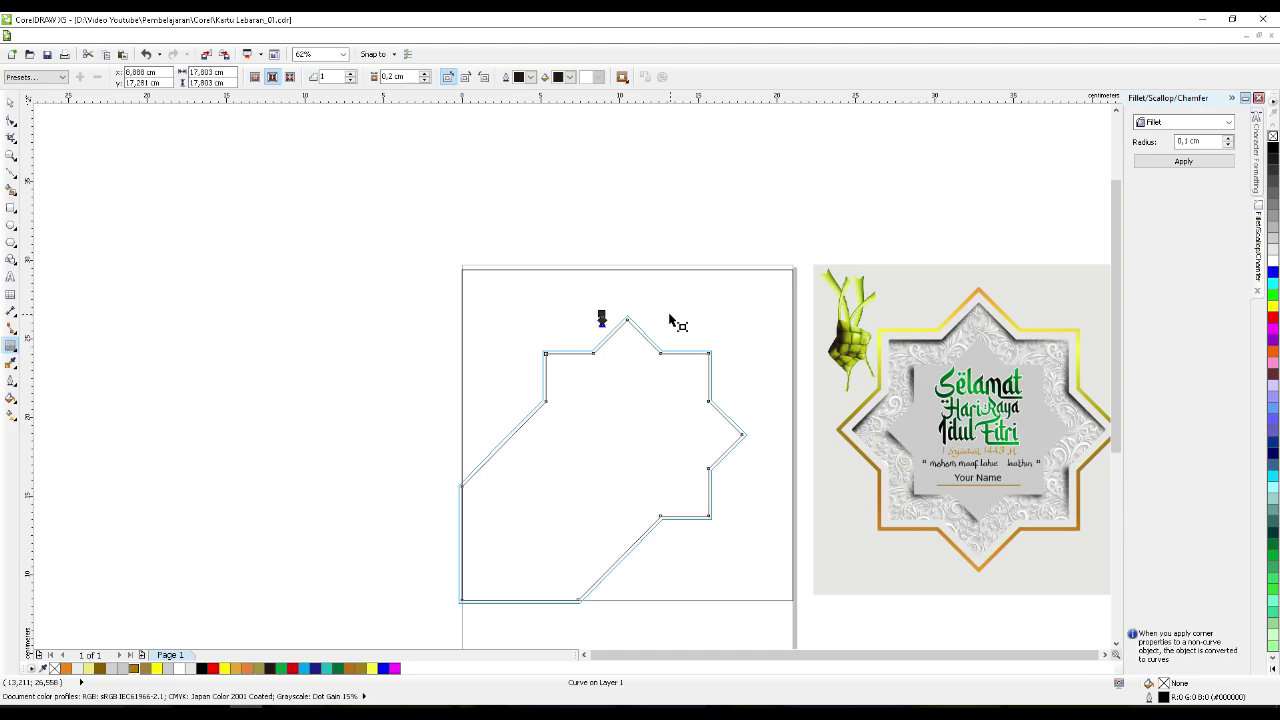
drag(670, 320, 665, 319)
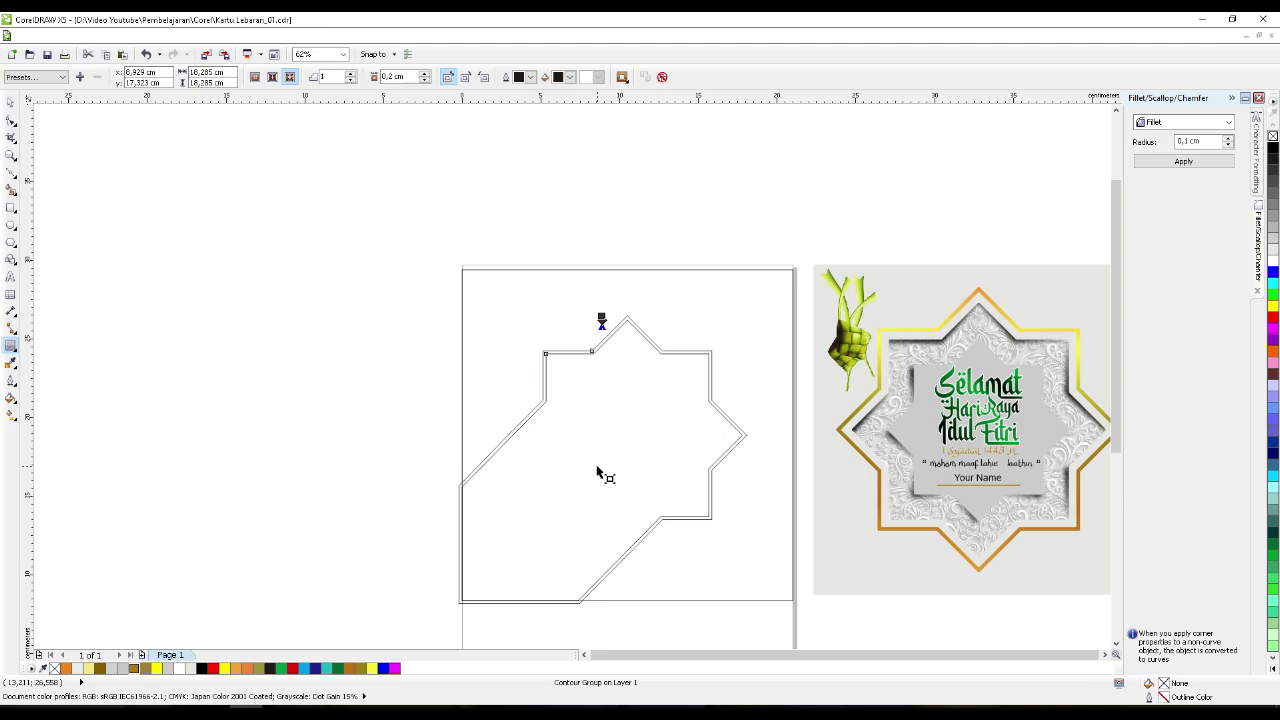
scroll(614, 443, up, 4)
scroll(614, 443, down, 2)
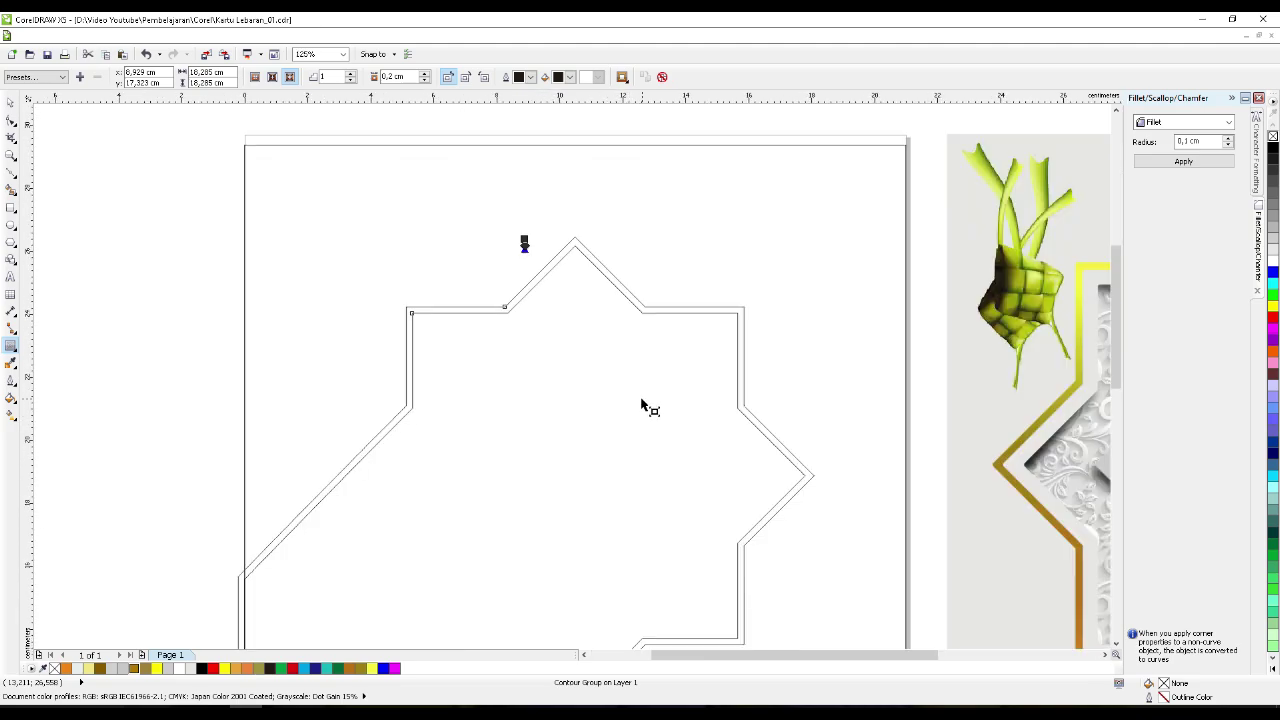
- Break the contour group apart so the outer contour separates from the clipped star
click(10, 101)
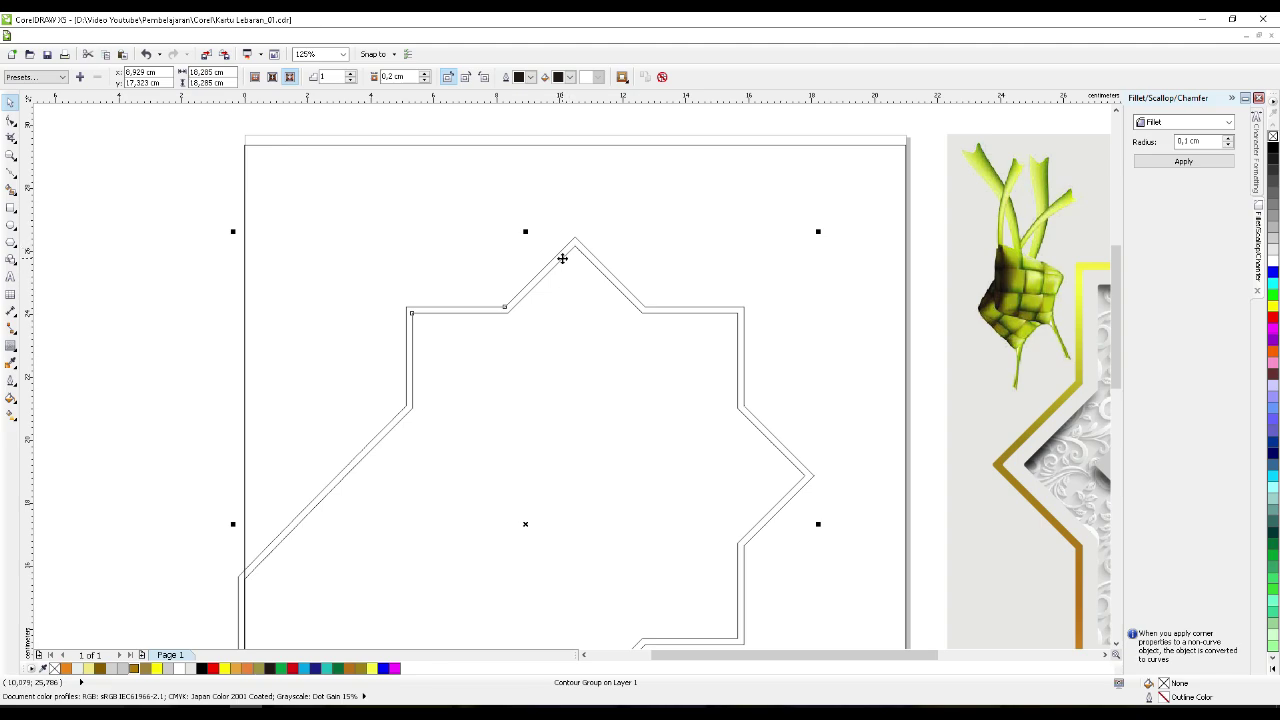
right_click(562, 258)
click(208, 370)
click(406, 335)
click(191, 386)
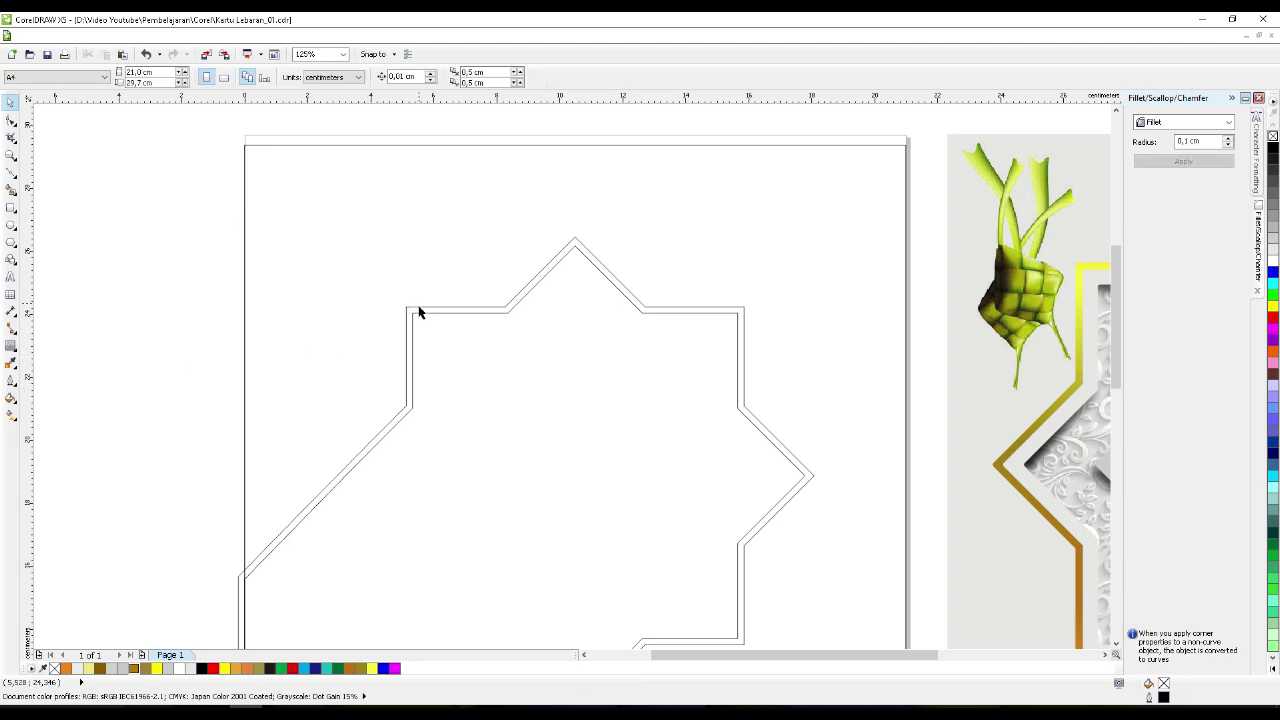
click(418, 312)
right_click(418, 312)
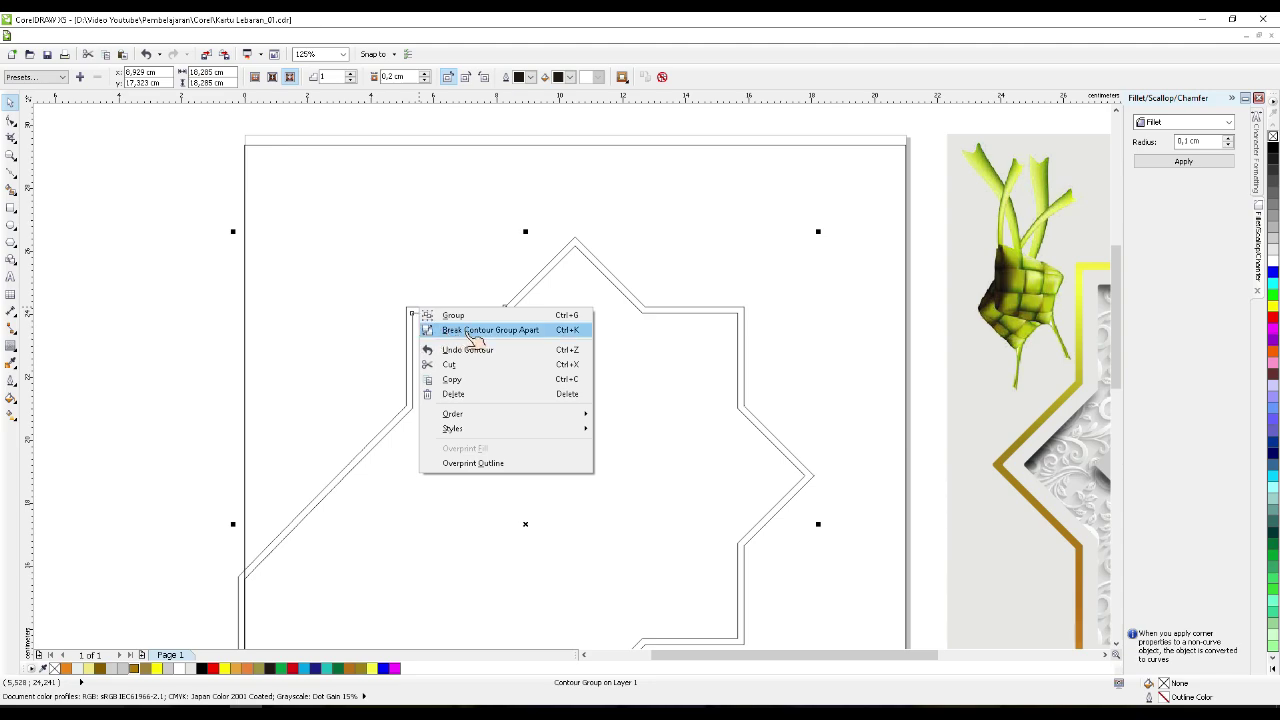
click(474, 331)
click(207, 450)
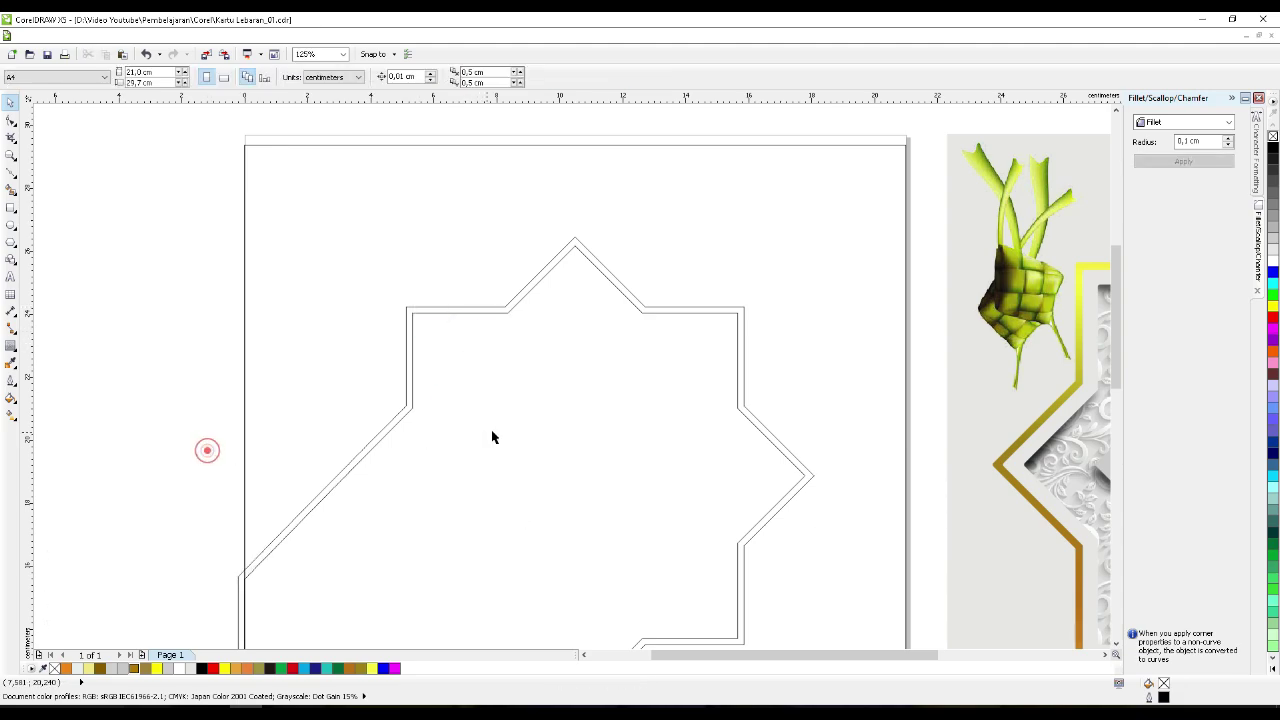
- Trim the outer contour shape with the clipped star to leave a thin frame around it
click(492, 437)
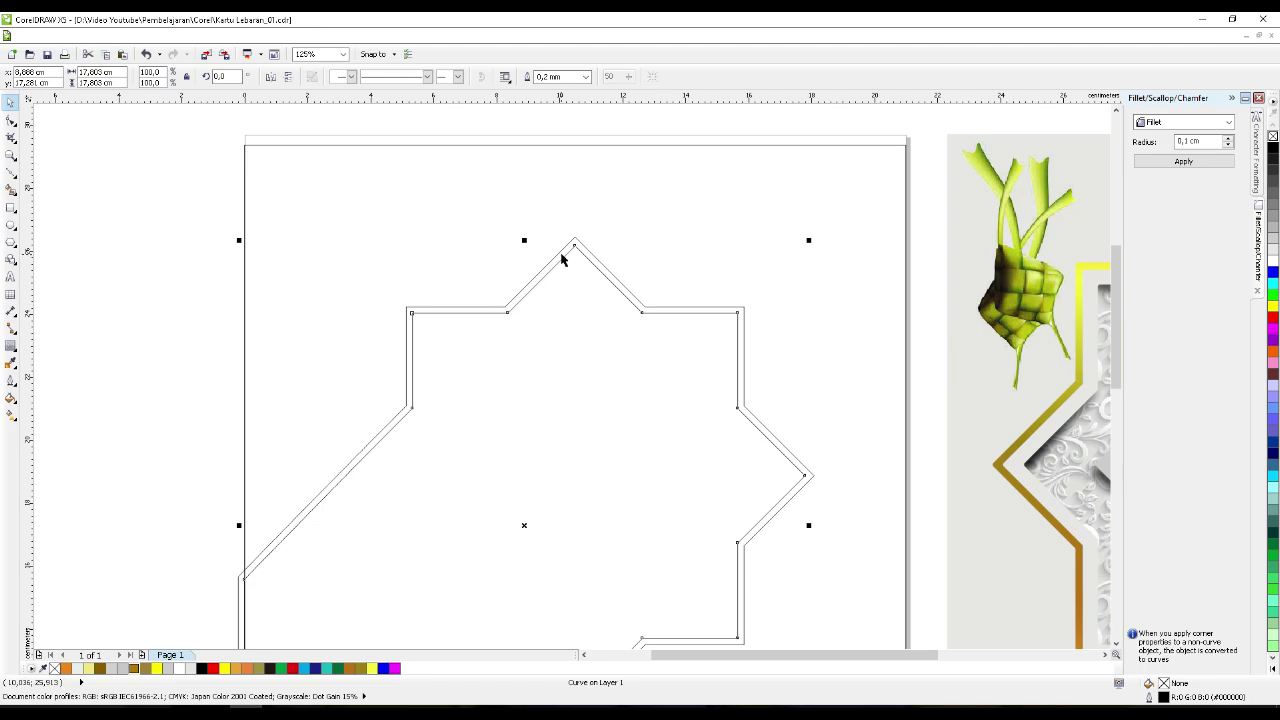
shift+click(561, 258)
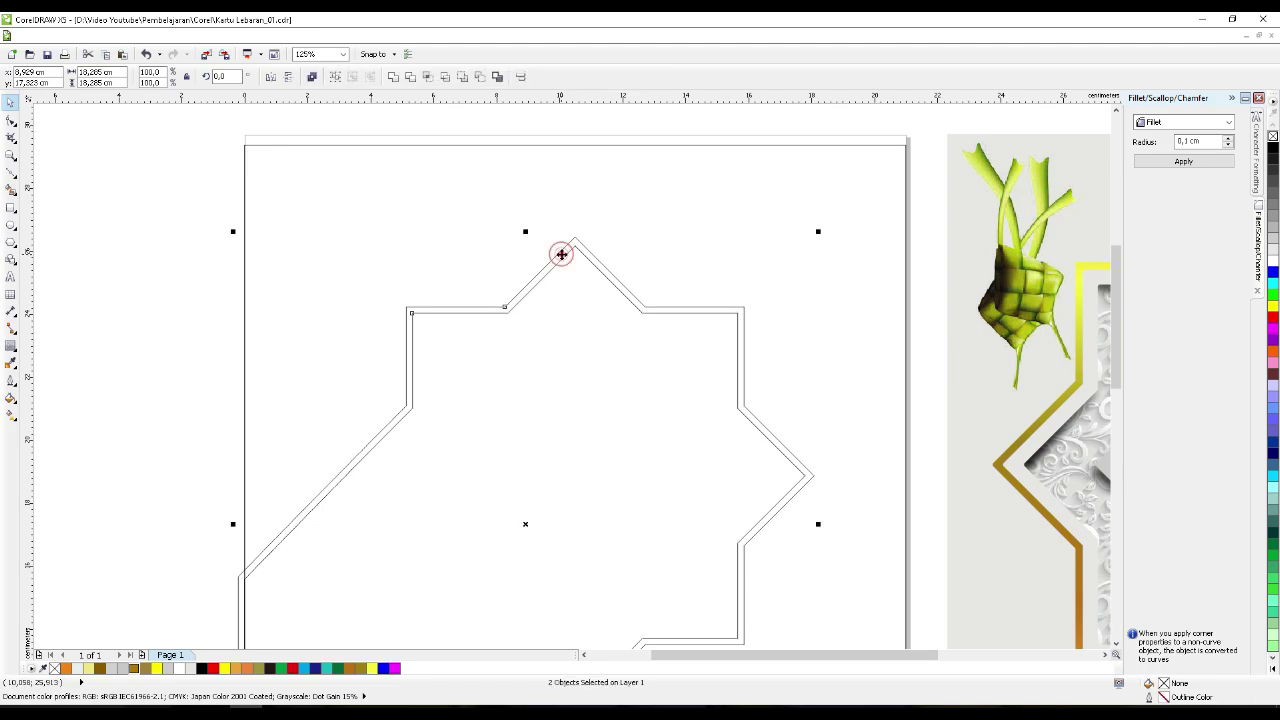
click(411, 78)
click(494, 389)
scroll(559, 342, down, 1)
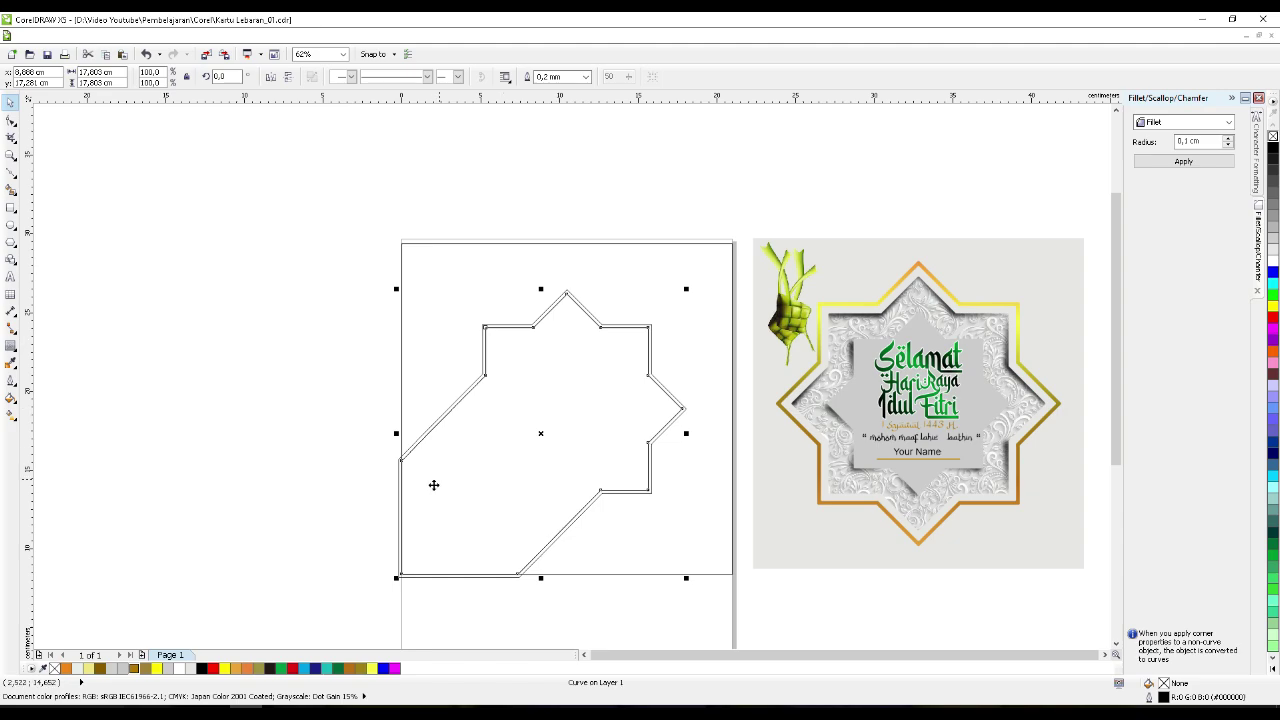
- Intersect the square with the thin frame and delete the original frame that overhangs the square
click(429, 366)
scroll(400, 485, up, 1)
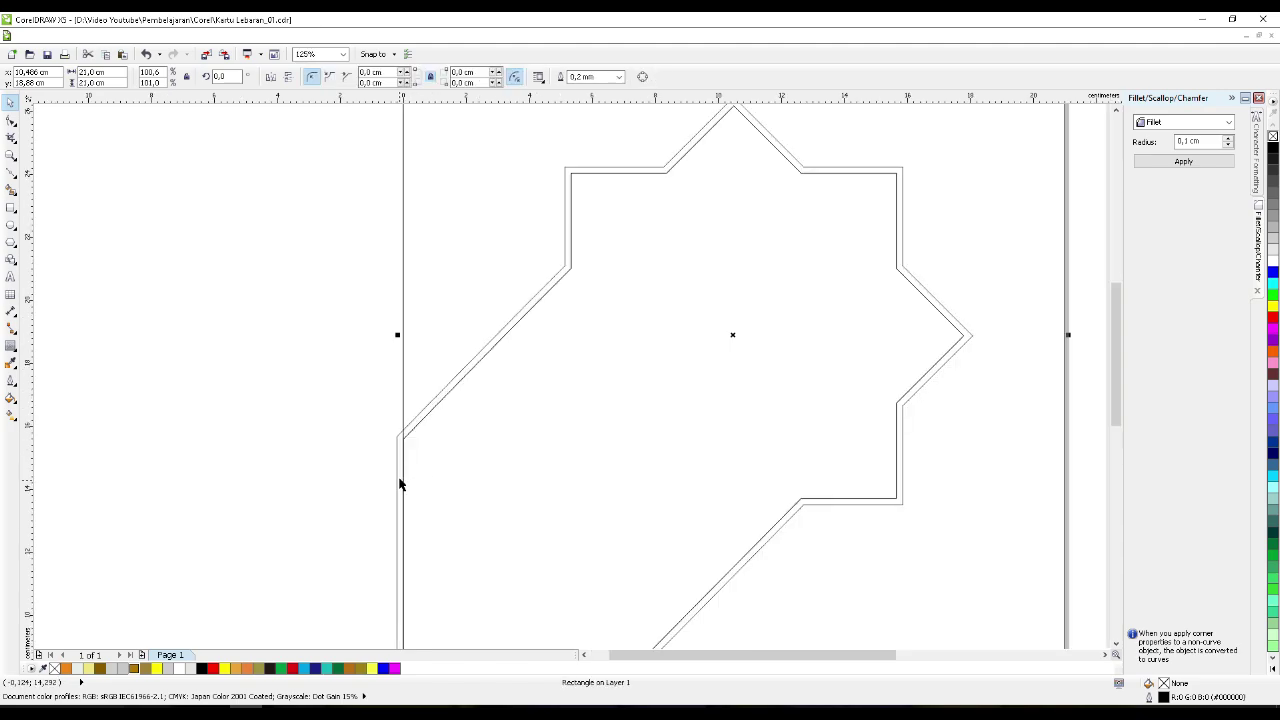
shift+click(397, 482)
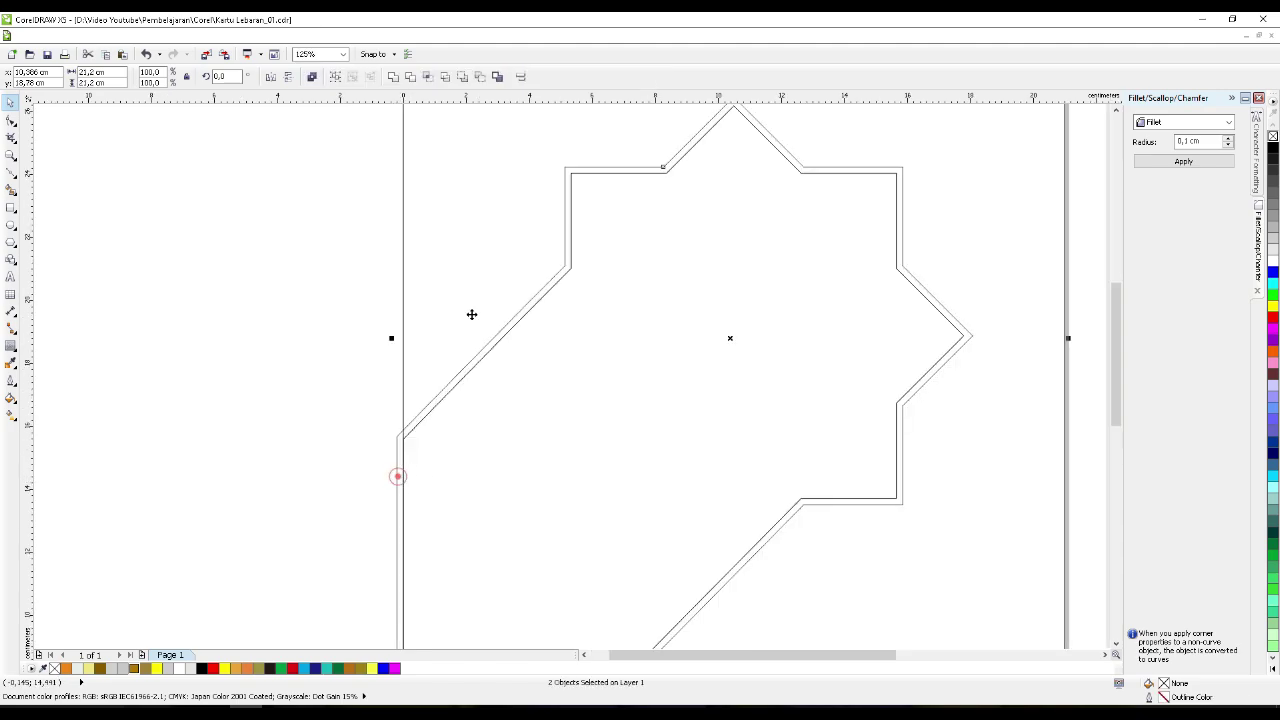
click(427, 77)
click(400, 460)
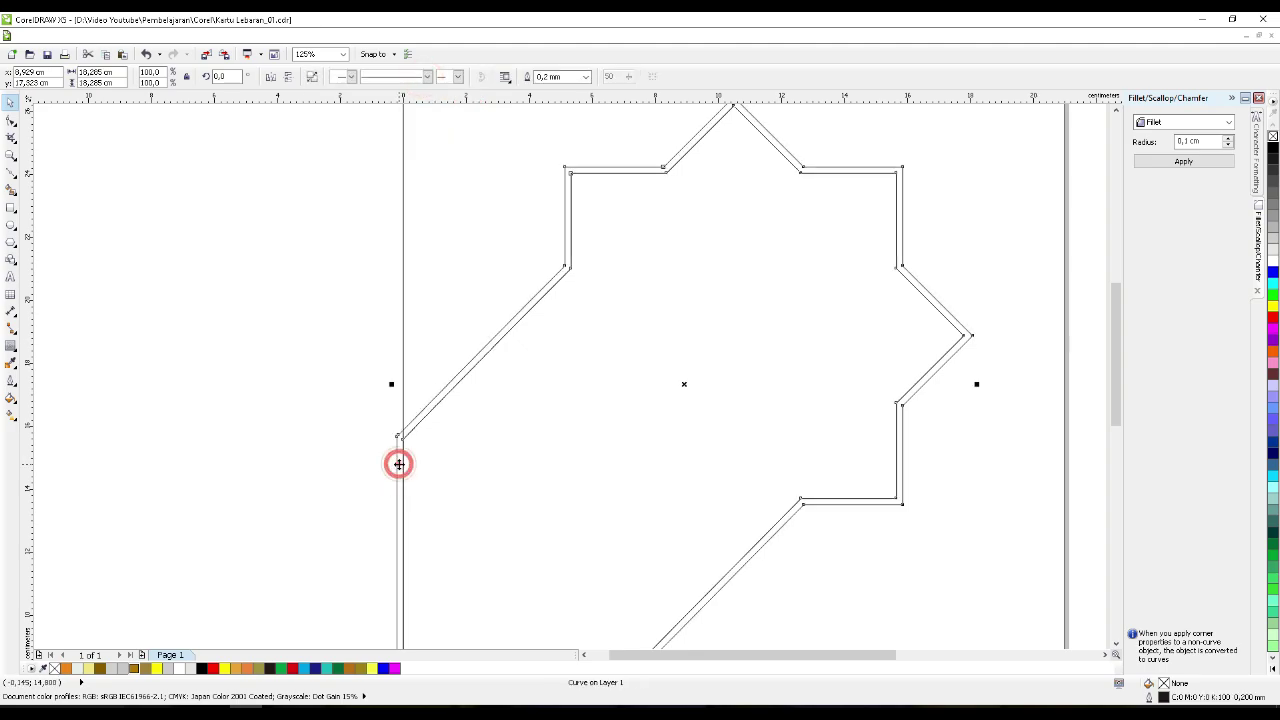
- Fill the clipped thin frame around the star with red
click(479, 363)
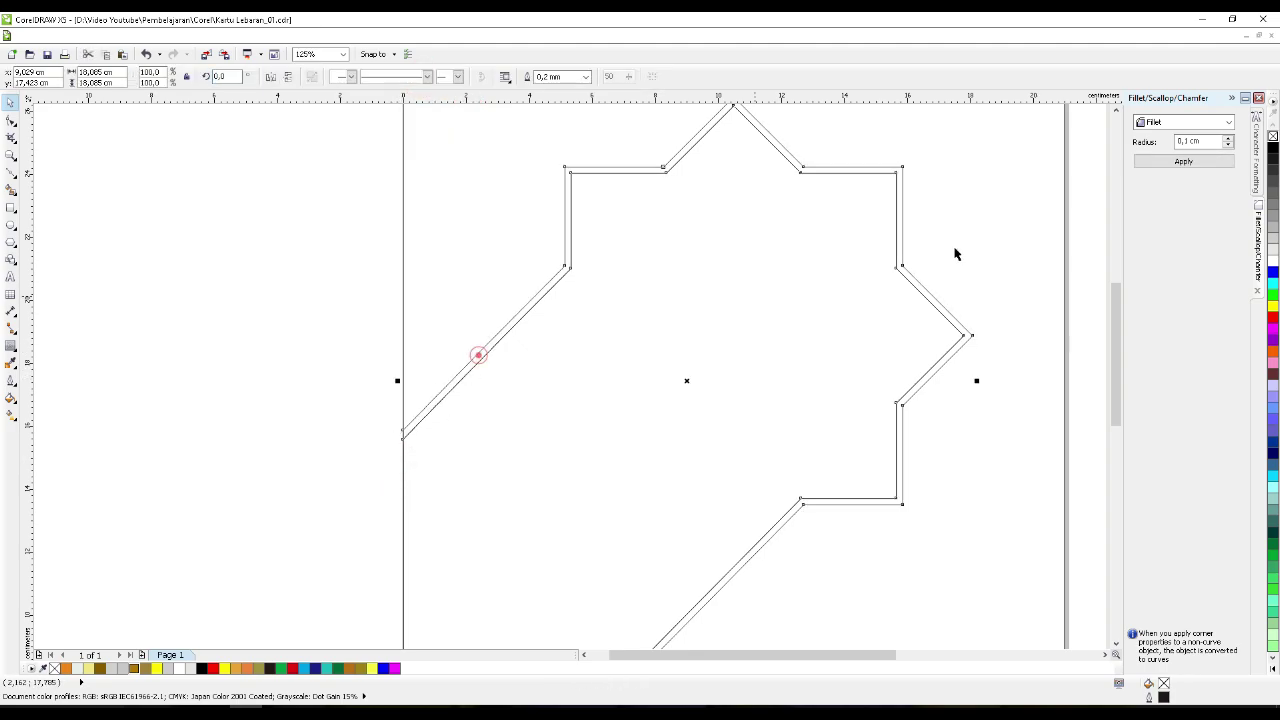
click(1273, 317)
scroll(677, 320, down, 2)
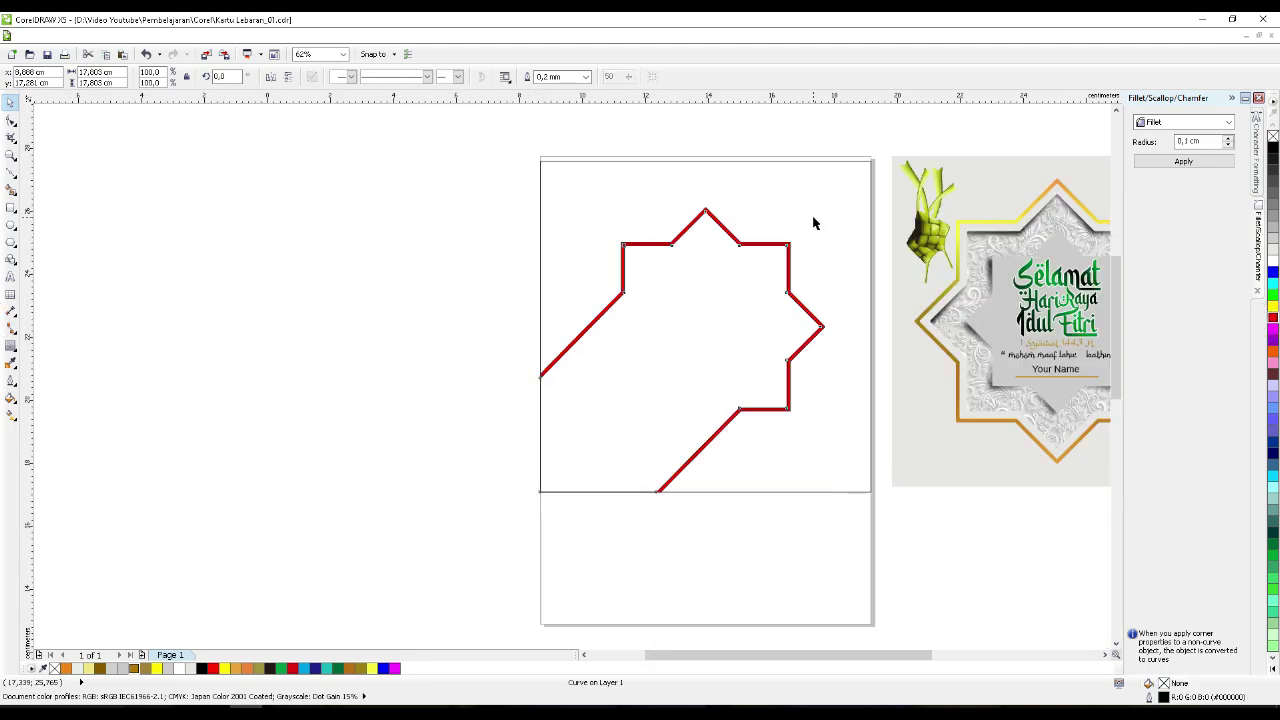
scroll(814, 220, up, 2)
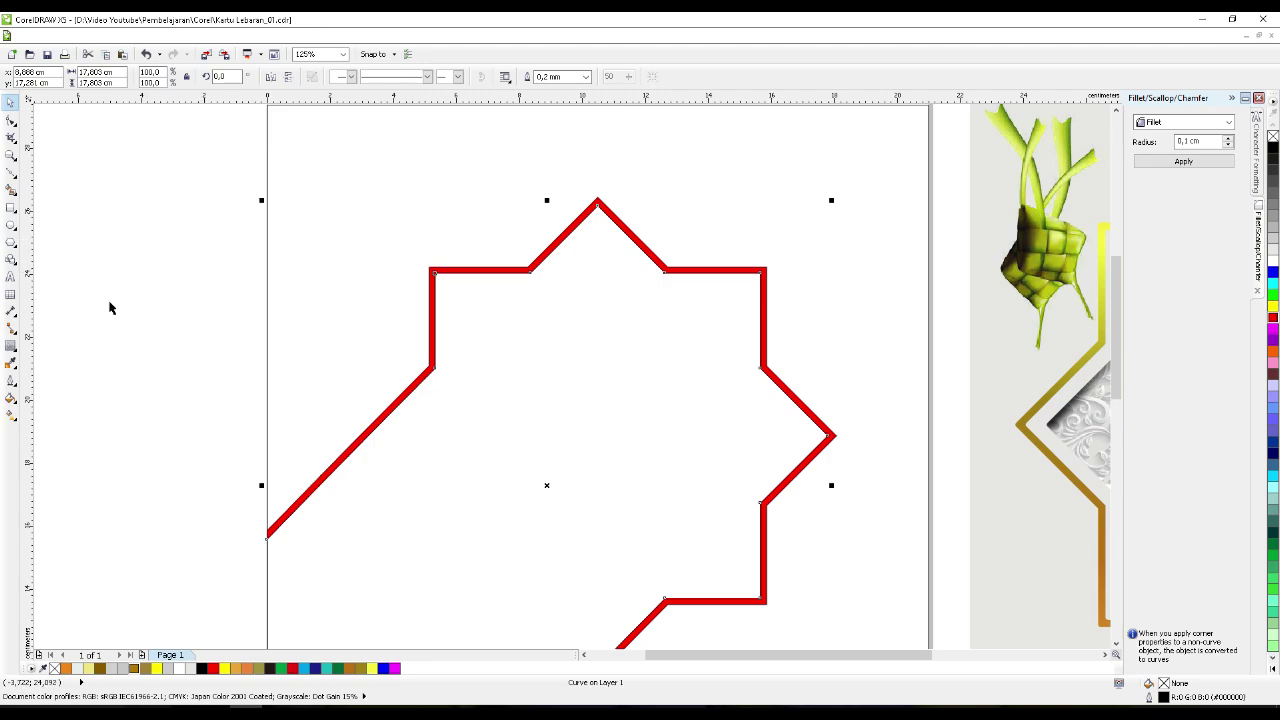
- Apply an inside contour to the clipped star and reduce it to one step with a 0.2 cm offset
click(11, 346)
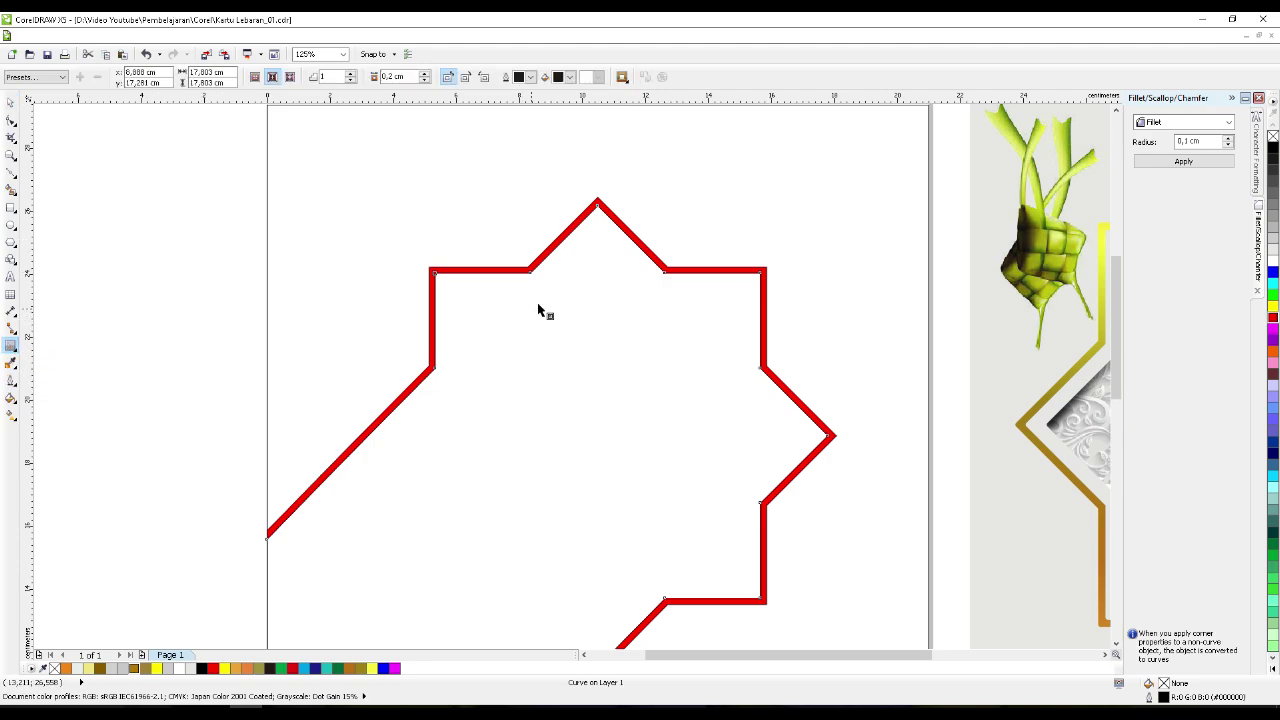
drag(557, 283, 592, 228)
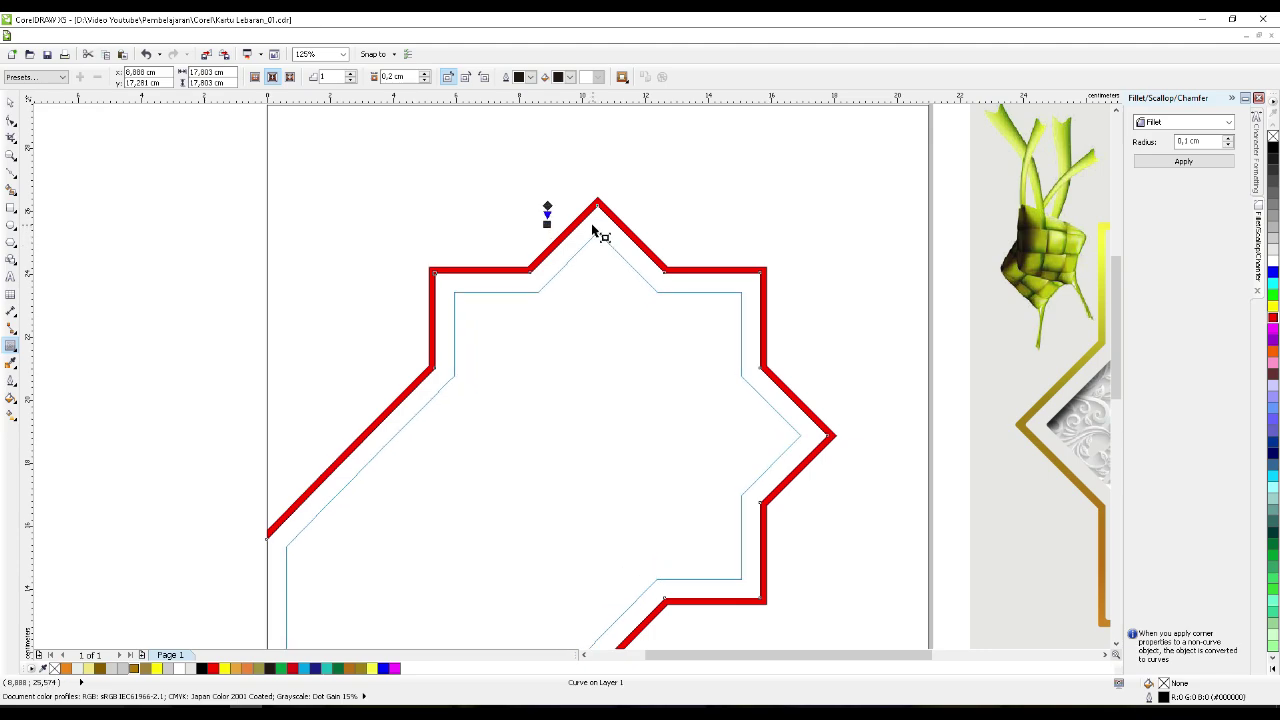
drag(592, 225, 590, 227)
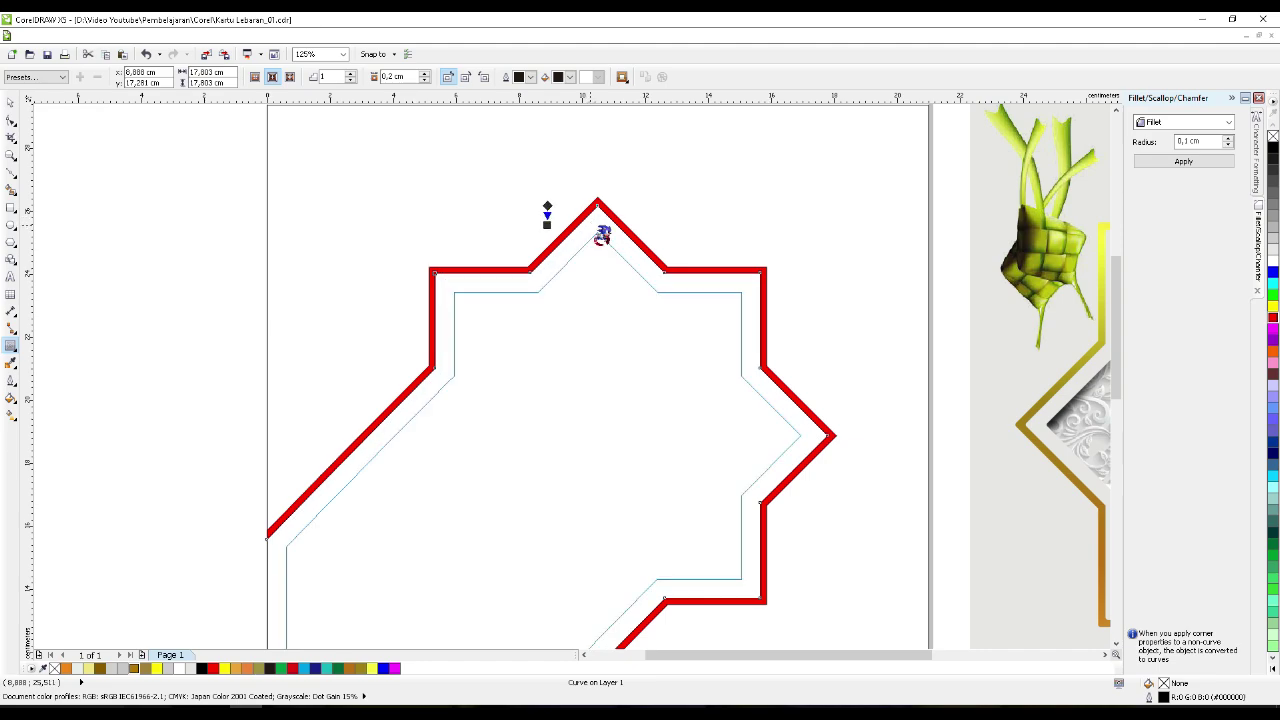
click(391, 77)
text(5)
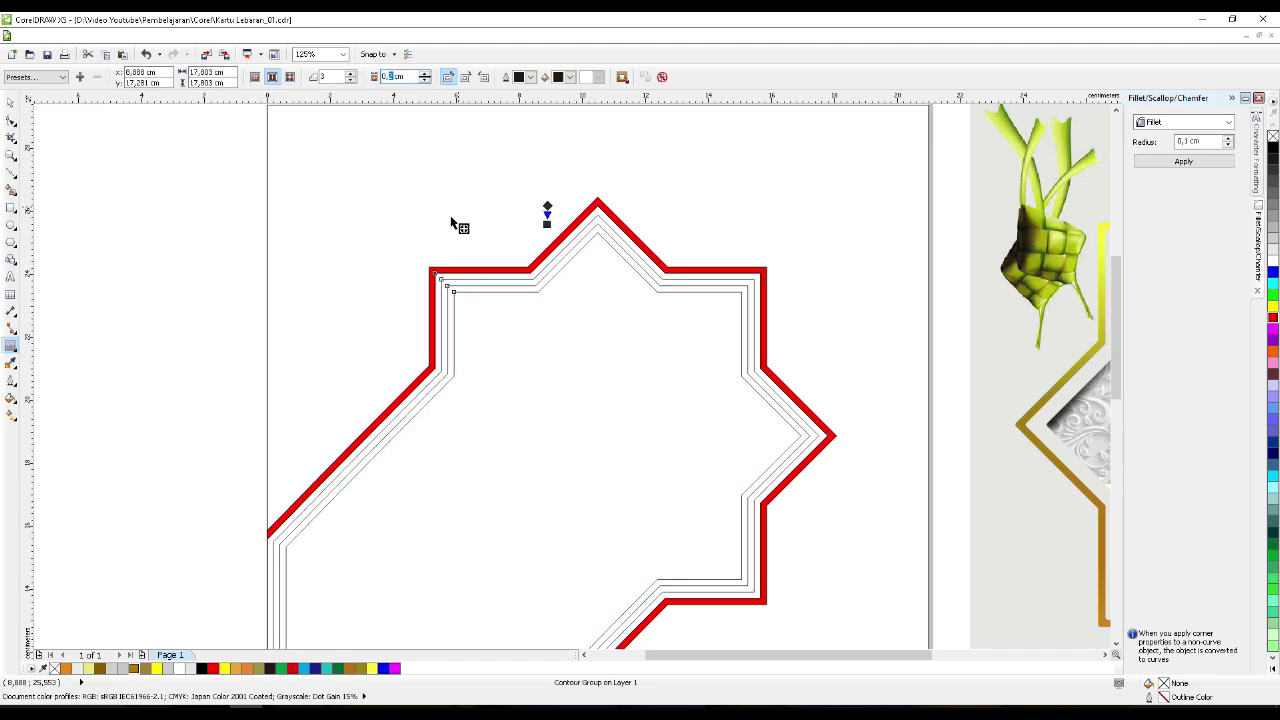
click(350, 80)
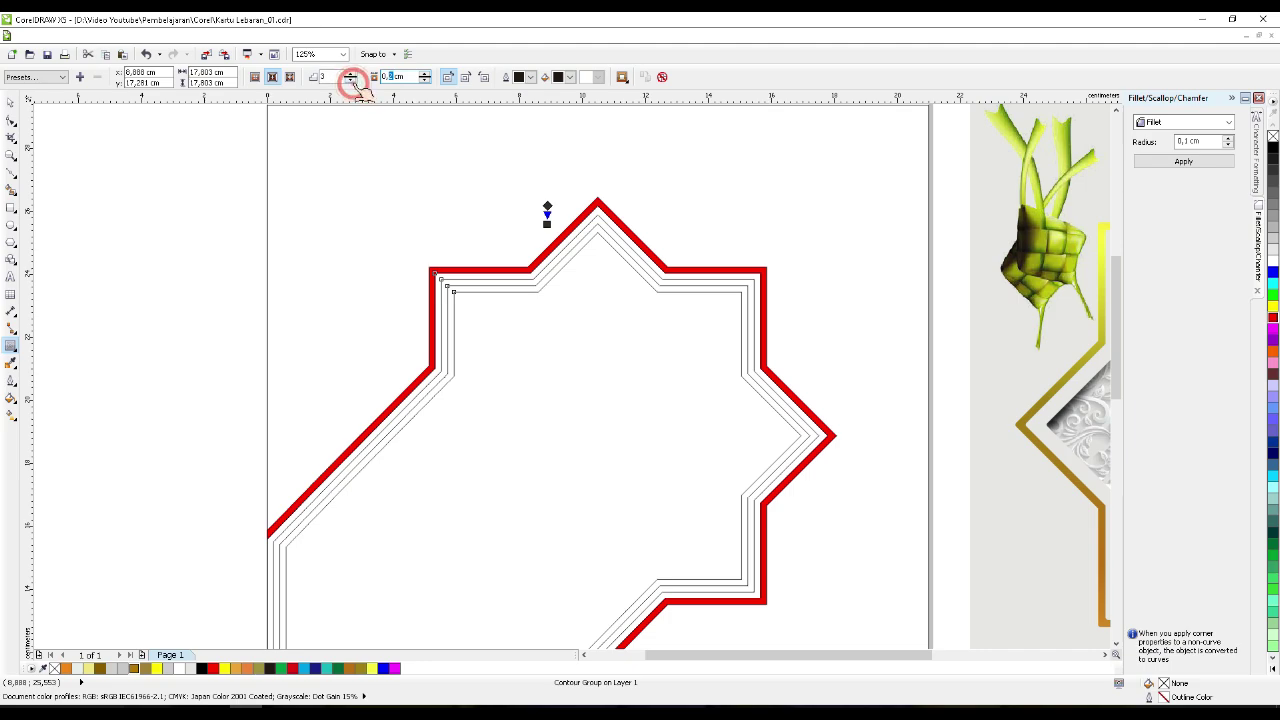
click(350, 80)
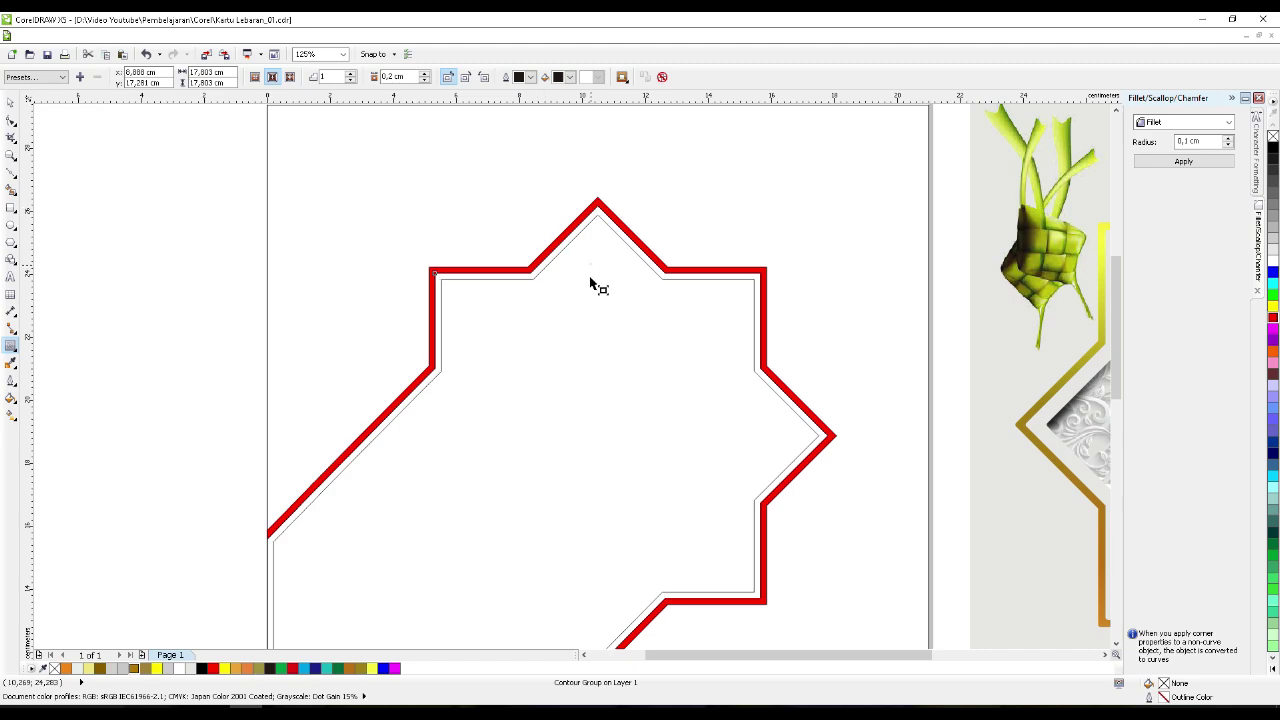
- Redraw the star's inside contour and set it to one step with a 0.7 cm offset
drag(595, 272, 601, 242)
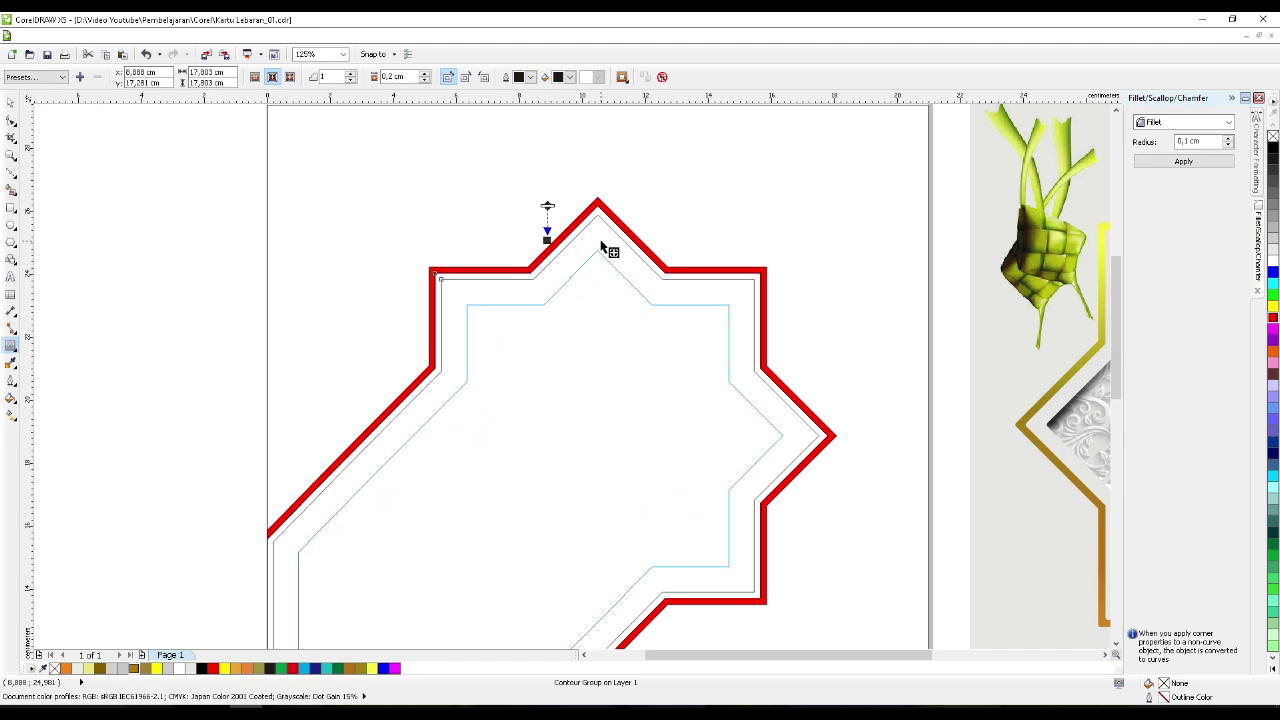
drag(601, 242, 605, 235)
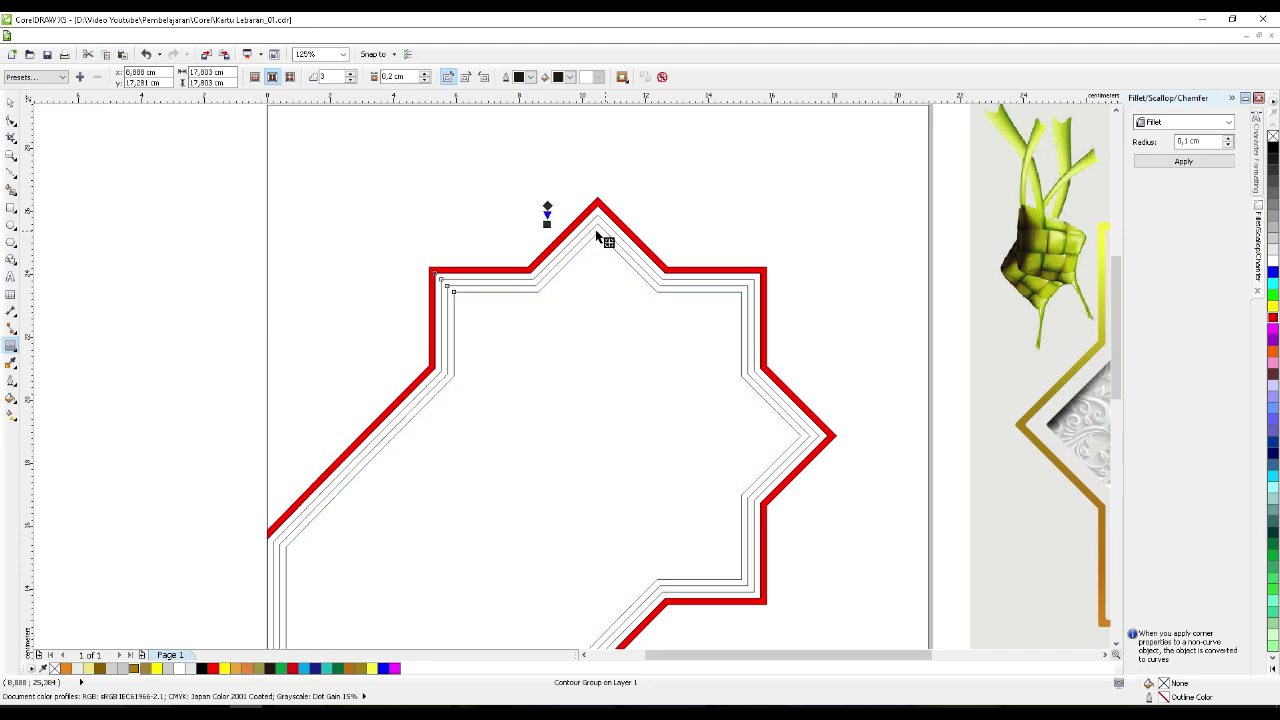
click(351, 80)
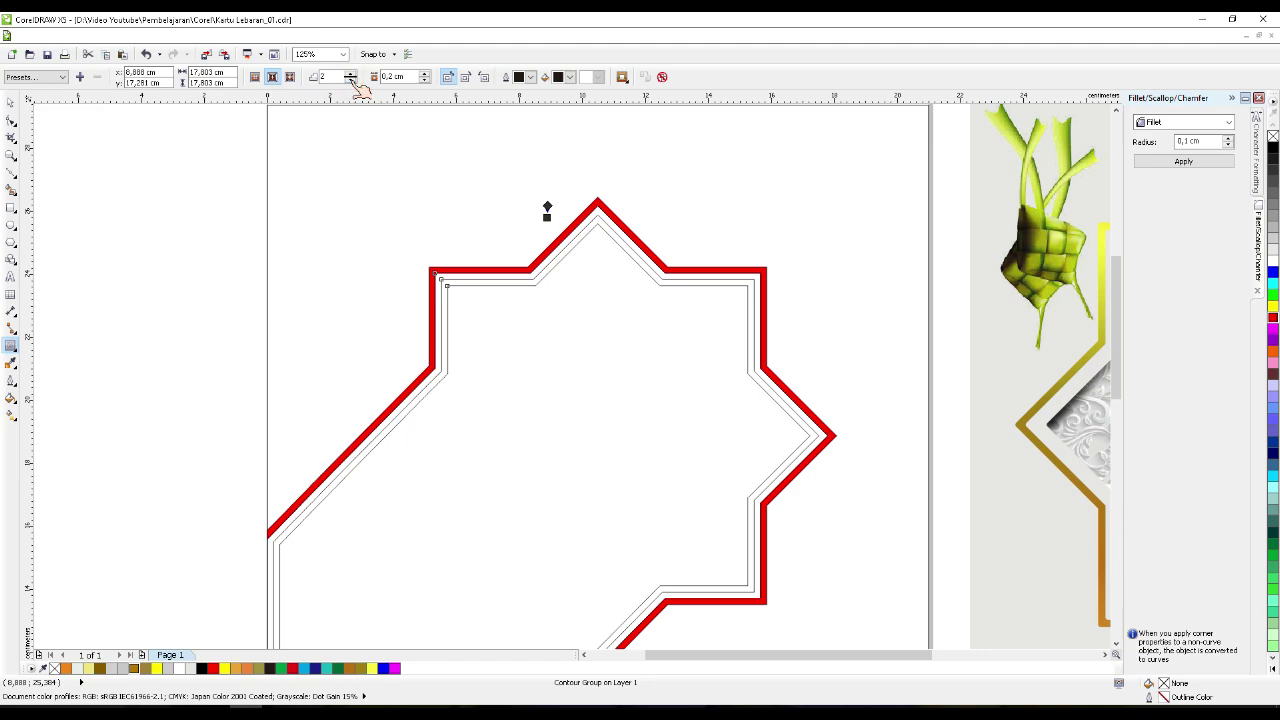
click(351, 80)
click(425, 74)
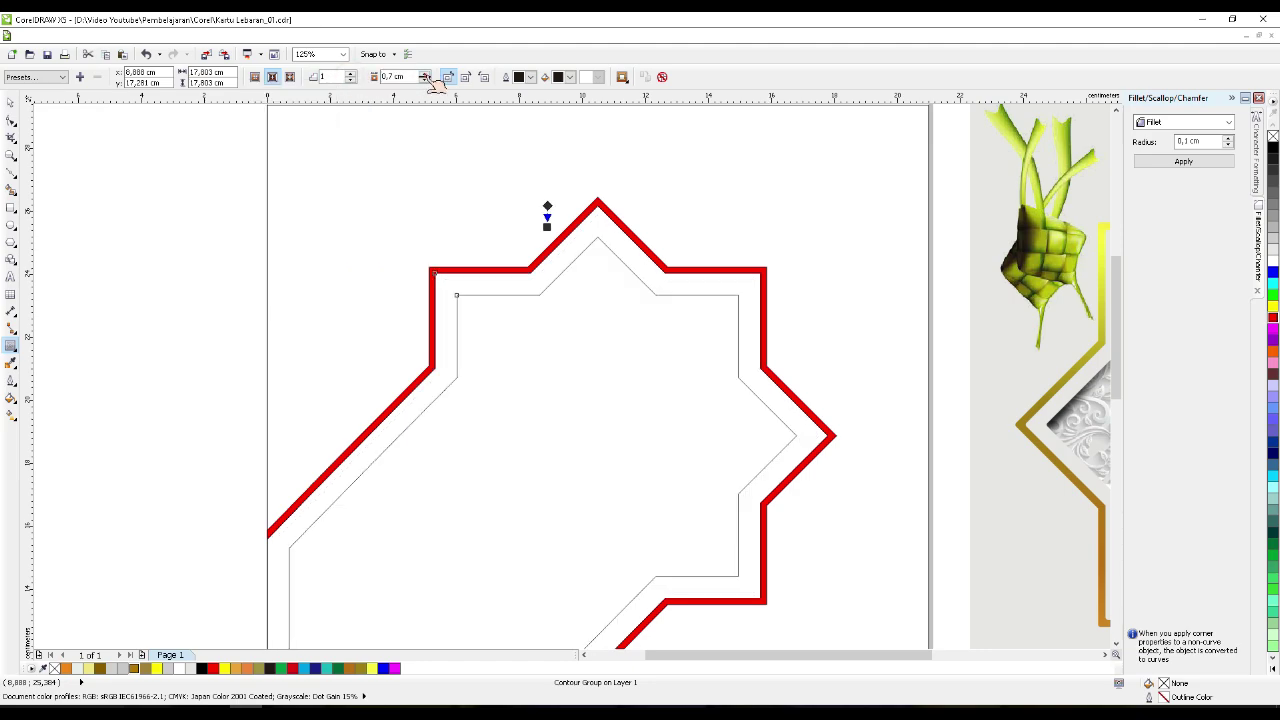
click(425, 74)
- Break the inside contour group apart to separate the inner contour from the clipped star
click(11, 102)
scroll(458, 238, down, 2)
scroll(372, 464, up, 2)
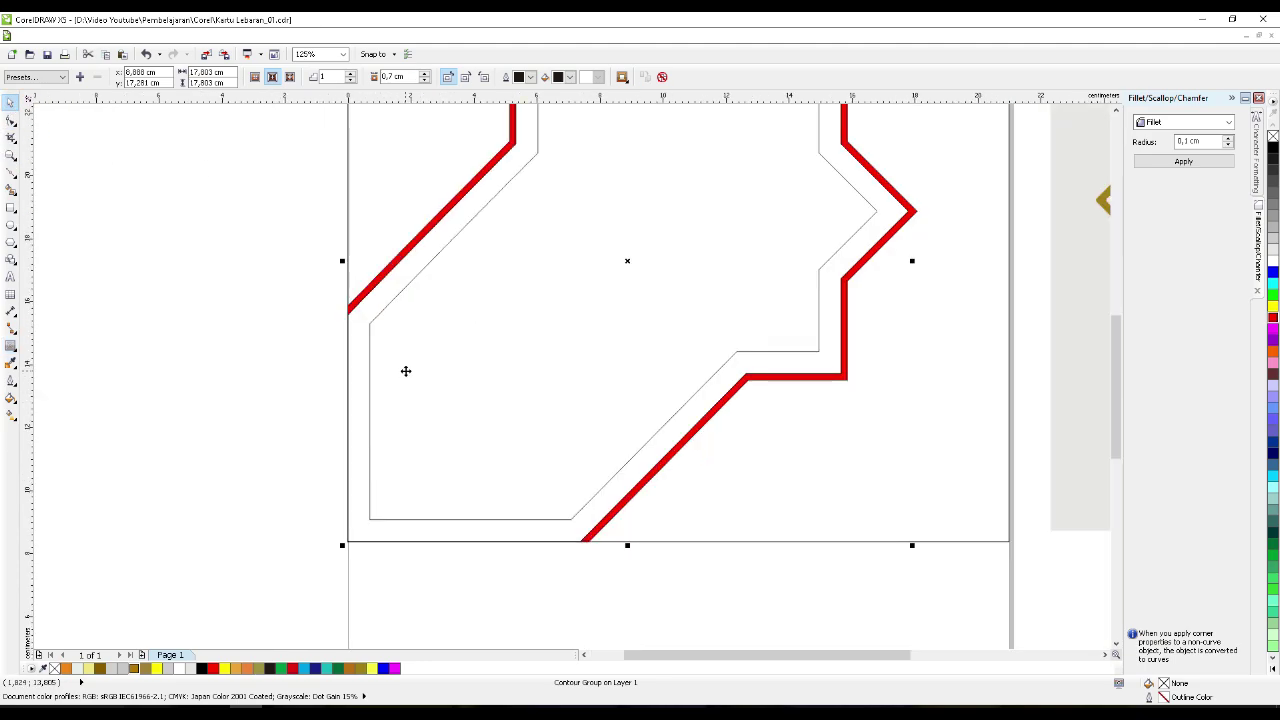
click(405, 371)
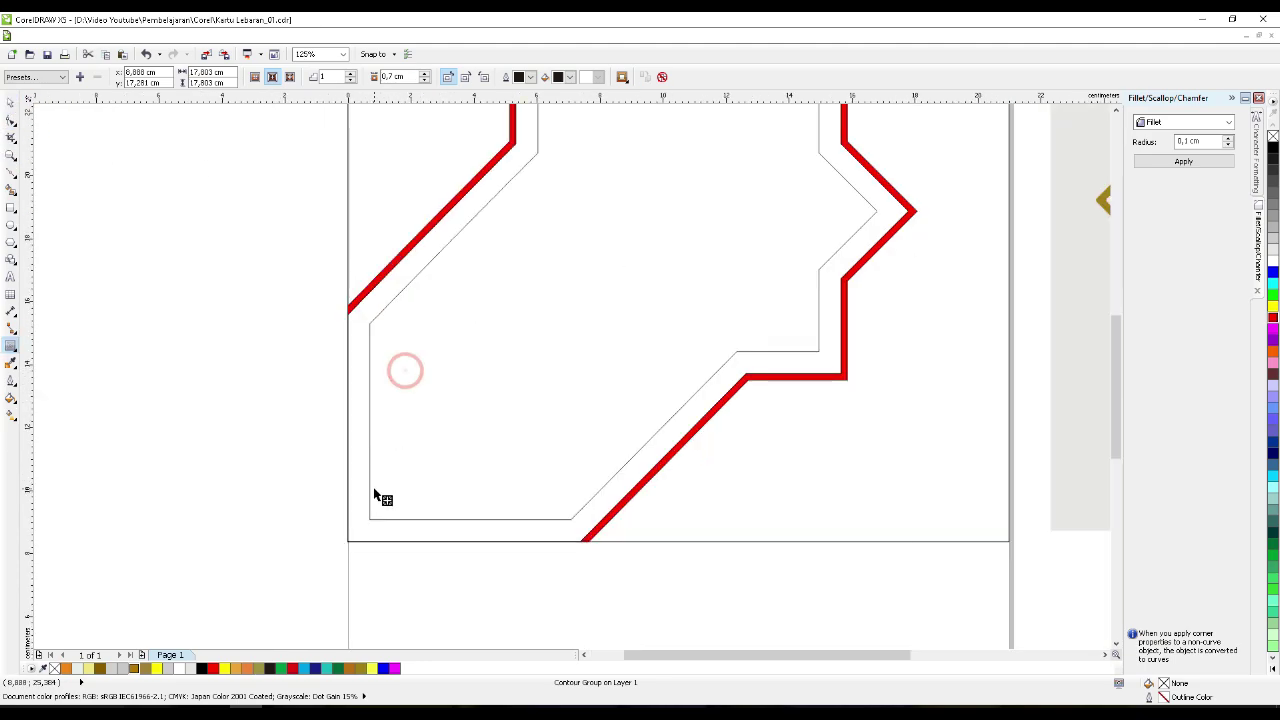
click(10, 102)
scroll(459, 465, down, 2)
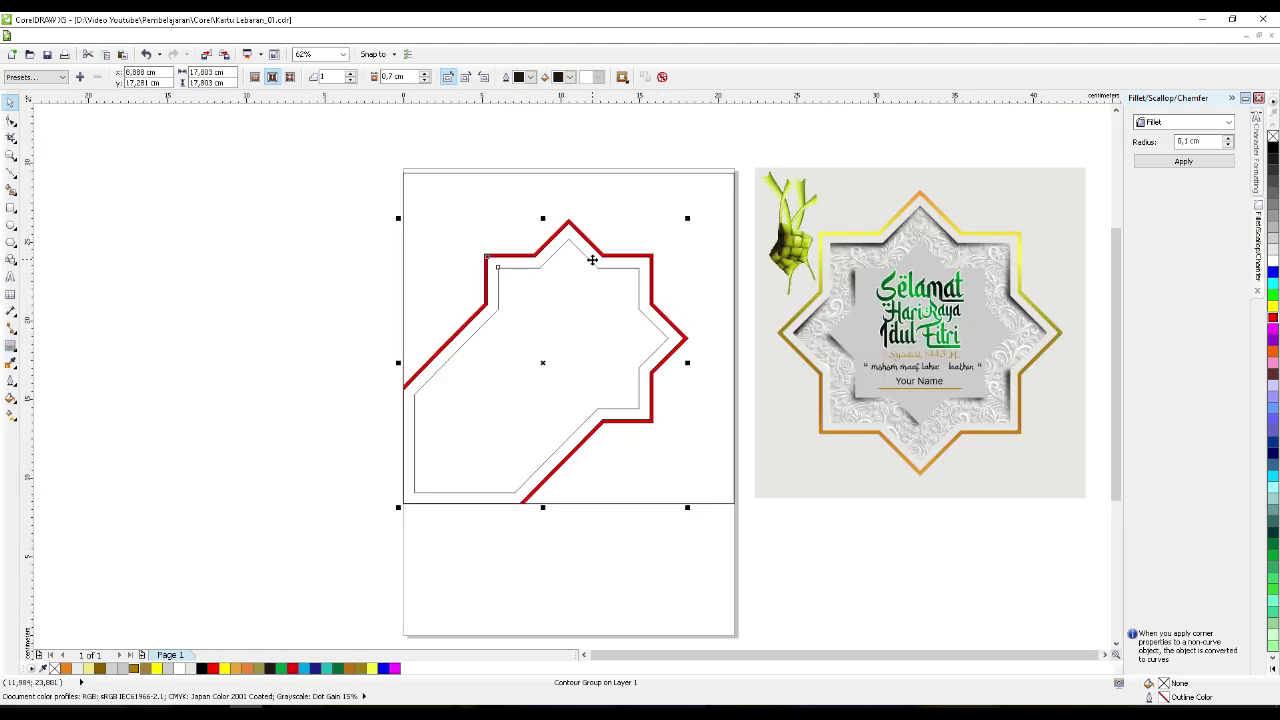
right_click(539, 273)
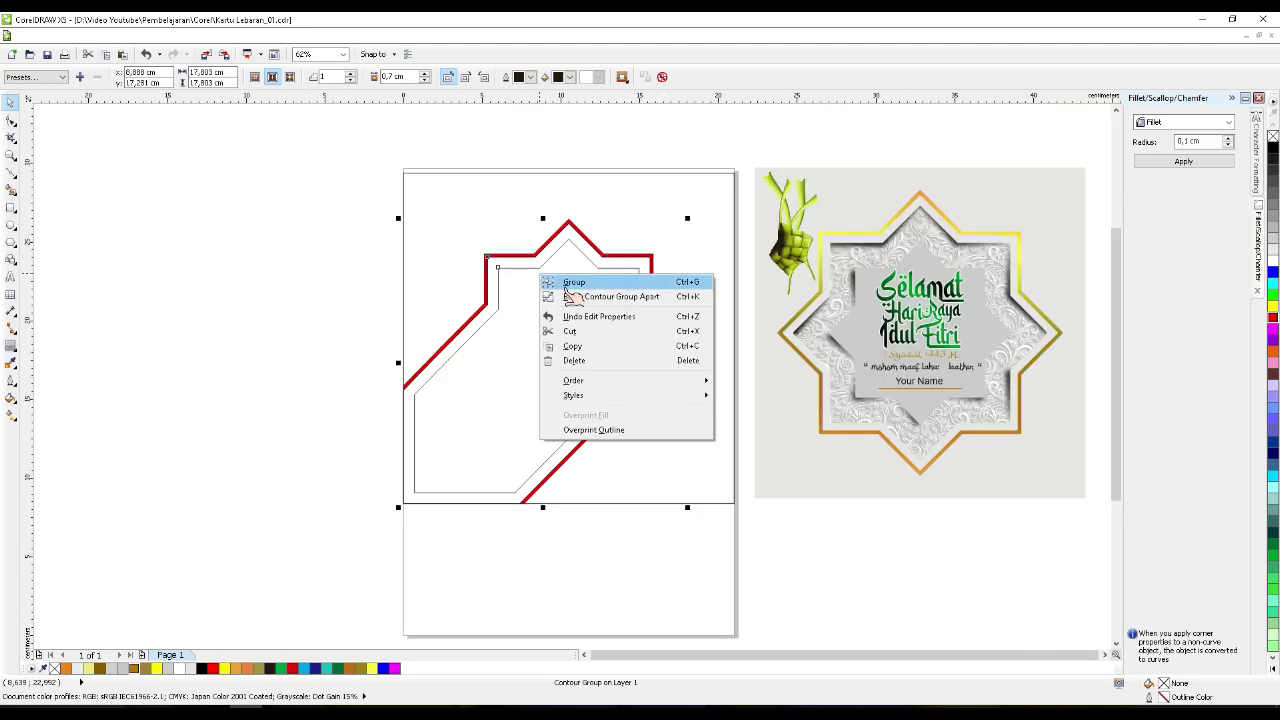
click(579, 300)
click(263, 463)
- Reshape the inner contour by moving its three lower-left corner nodes beyond the square's left and bottom edges
click(498, 418)
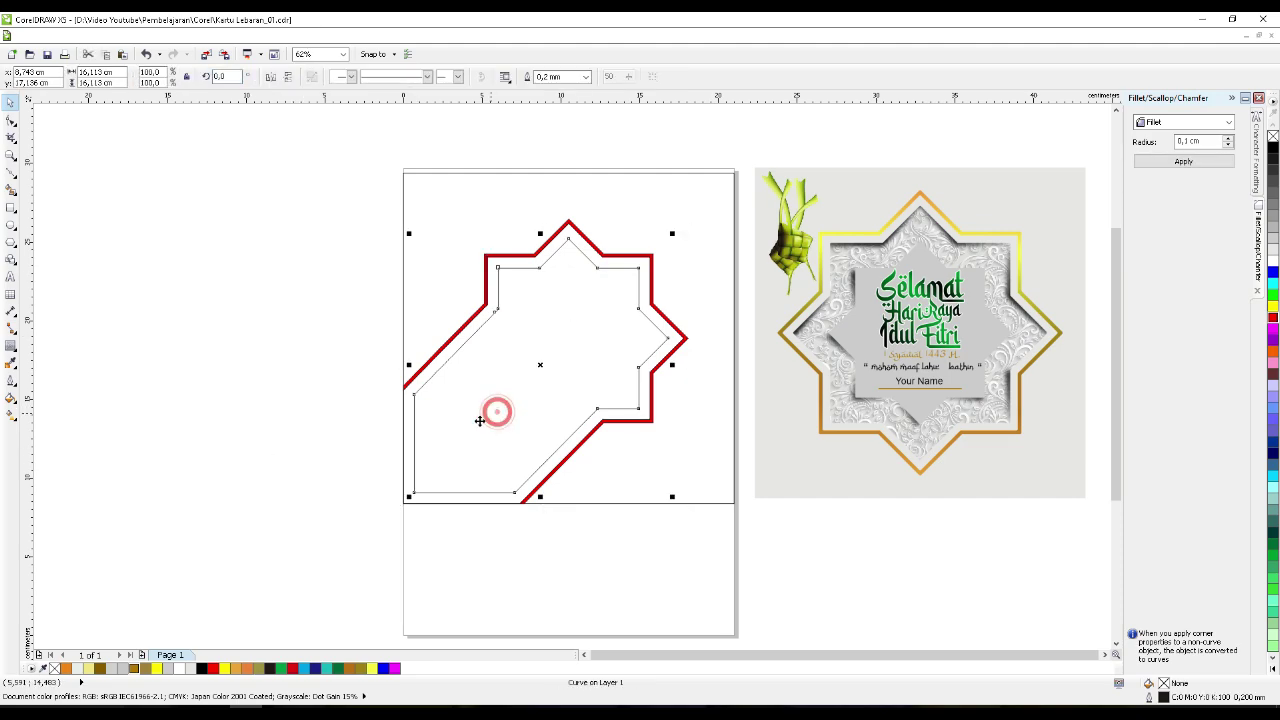
scroll(411, 442, up, 2)
scroll(439, 360, up, 2)
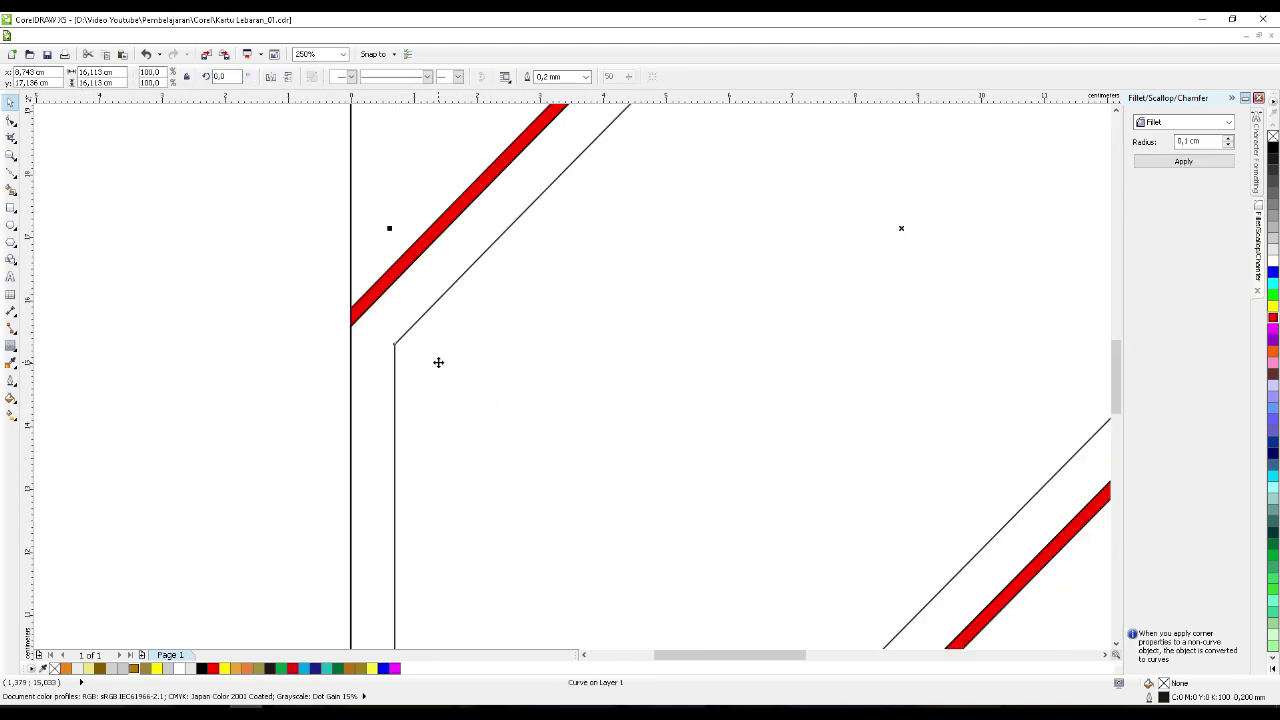
double_click(437, 360)
drag(394, 346, 328, 412)
scroll(463, 251, down, 4)
scroll(451, 400, up, 4)
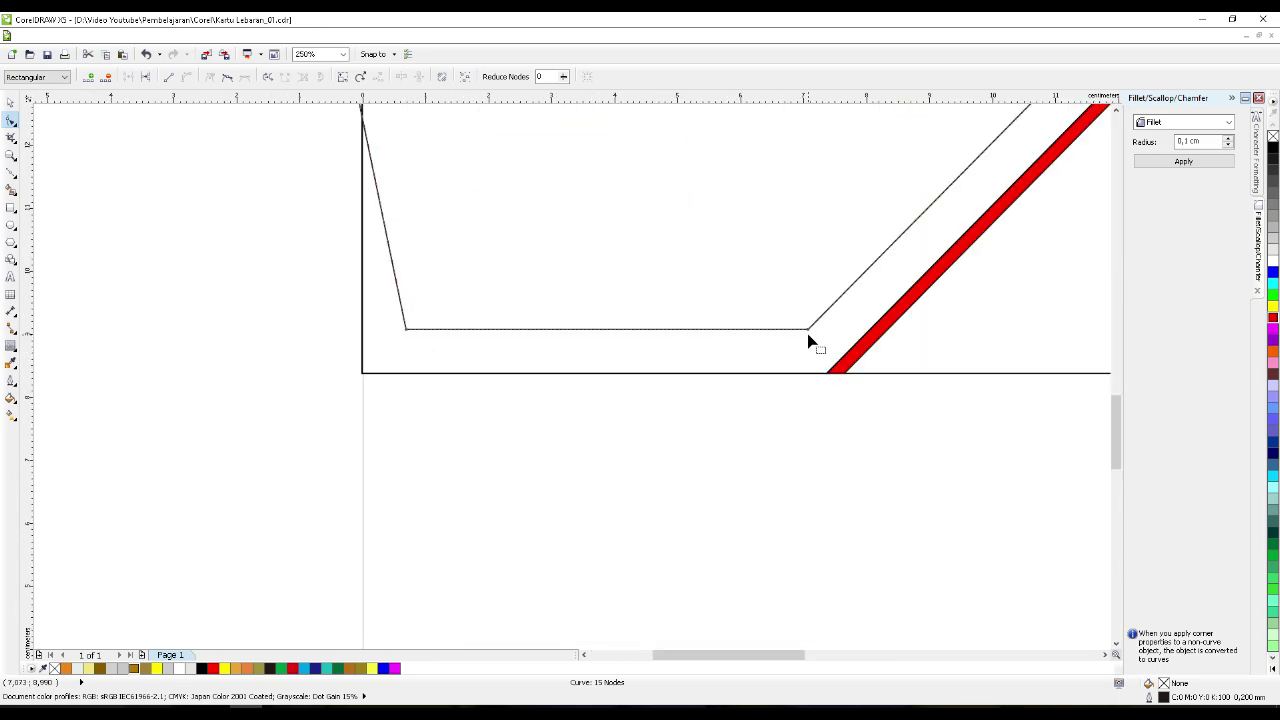
drag(808, 337, 711, 429)
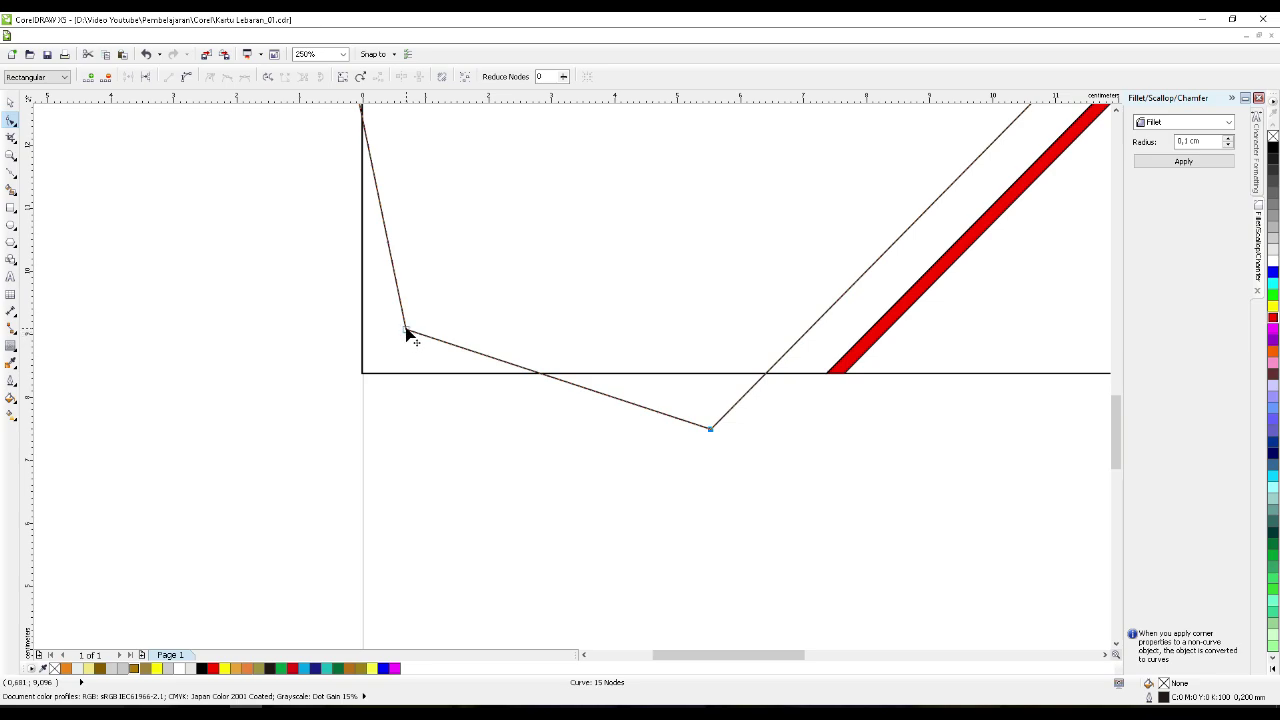
drag(406, 332, 289, 409)
scroll(466, 543, down, 2)
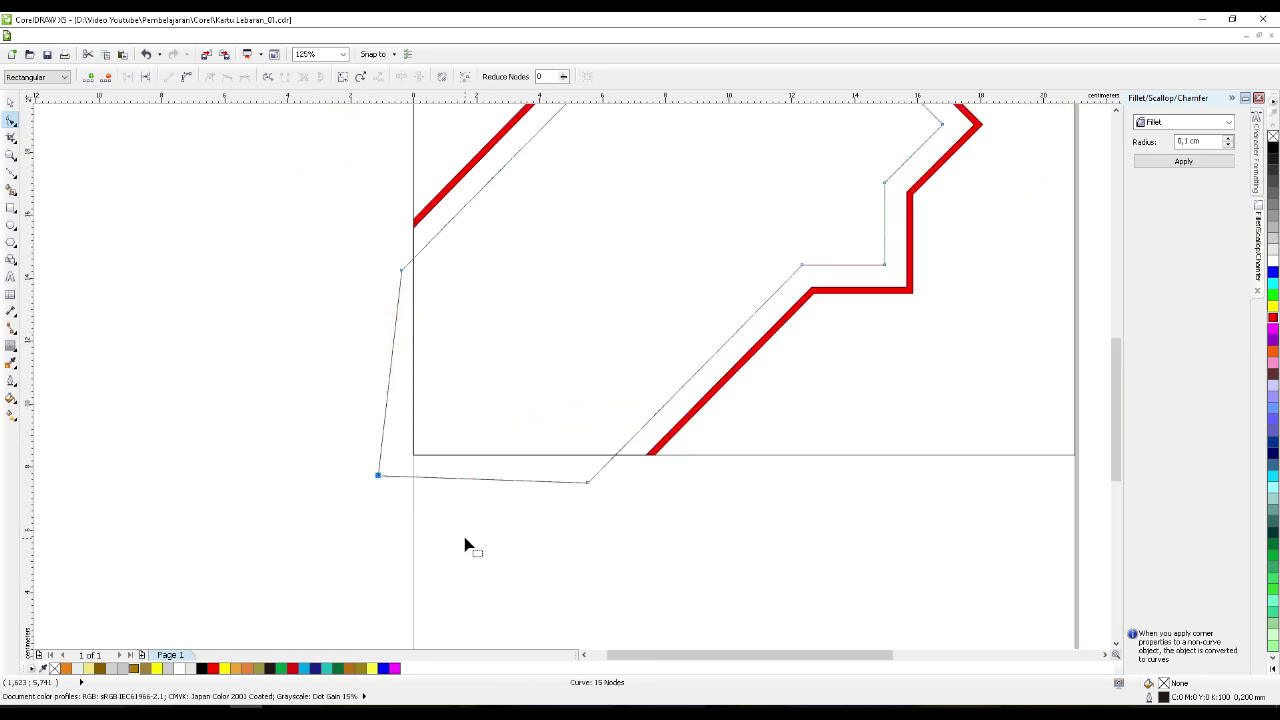
- Intersect the extended inner contour with the square and delete the original contour that sticks out past the edges
click(10, 102)
scroll(363, 427, down, 2)
click(690, 372)
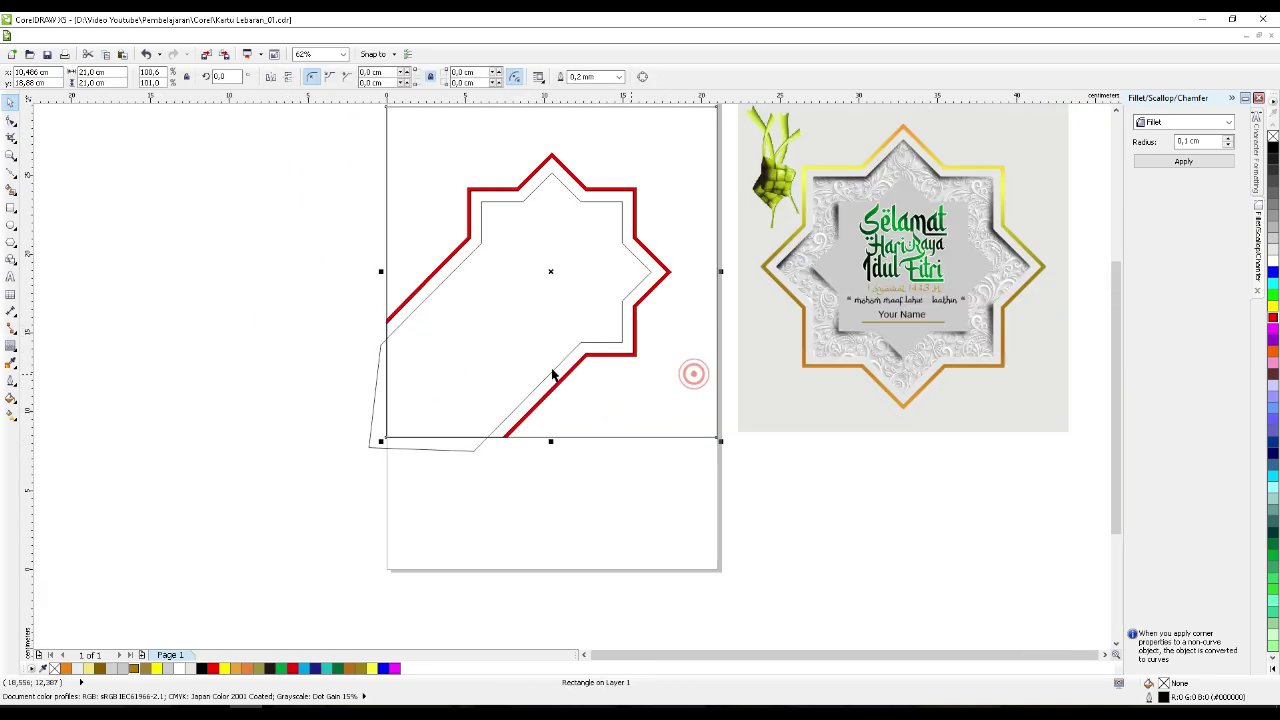
click(465, 367)
click(463, 149)
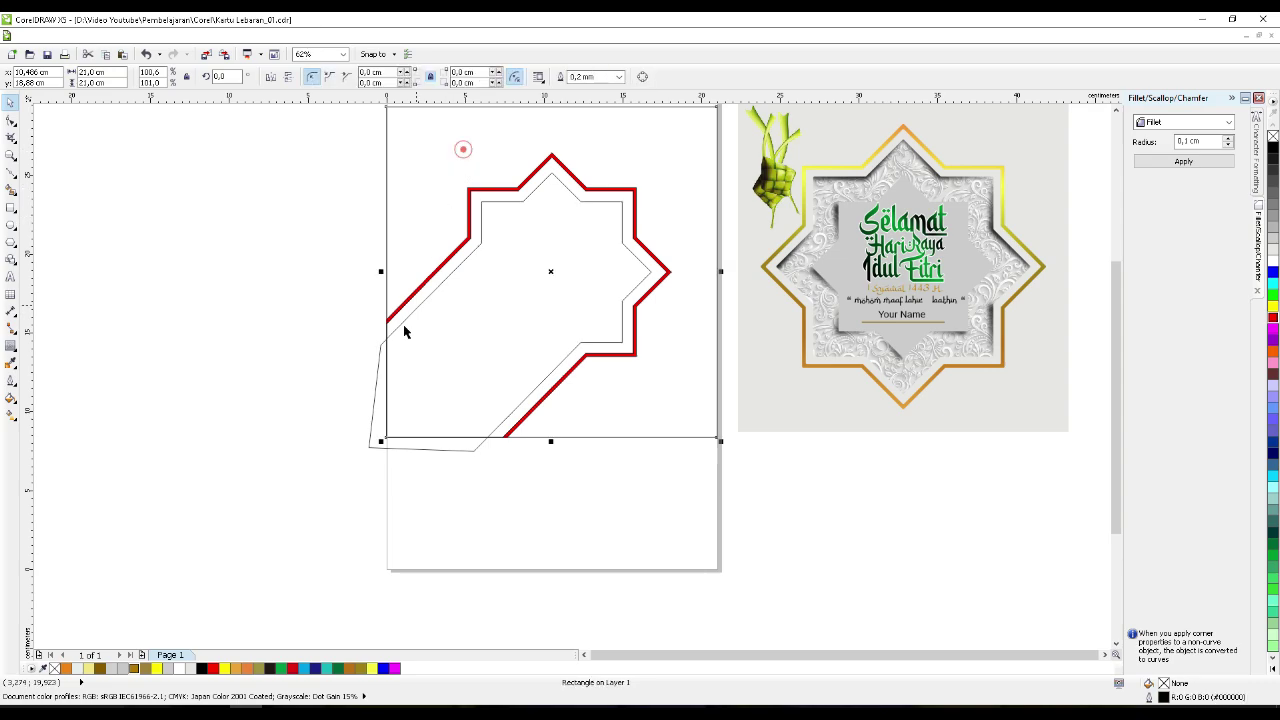
shift+click(372, 410)
click(372, 432)
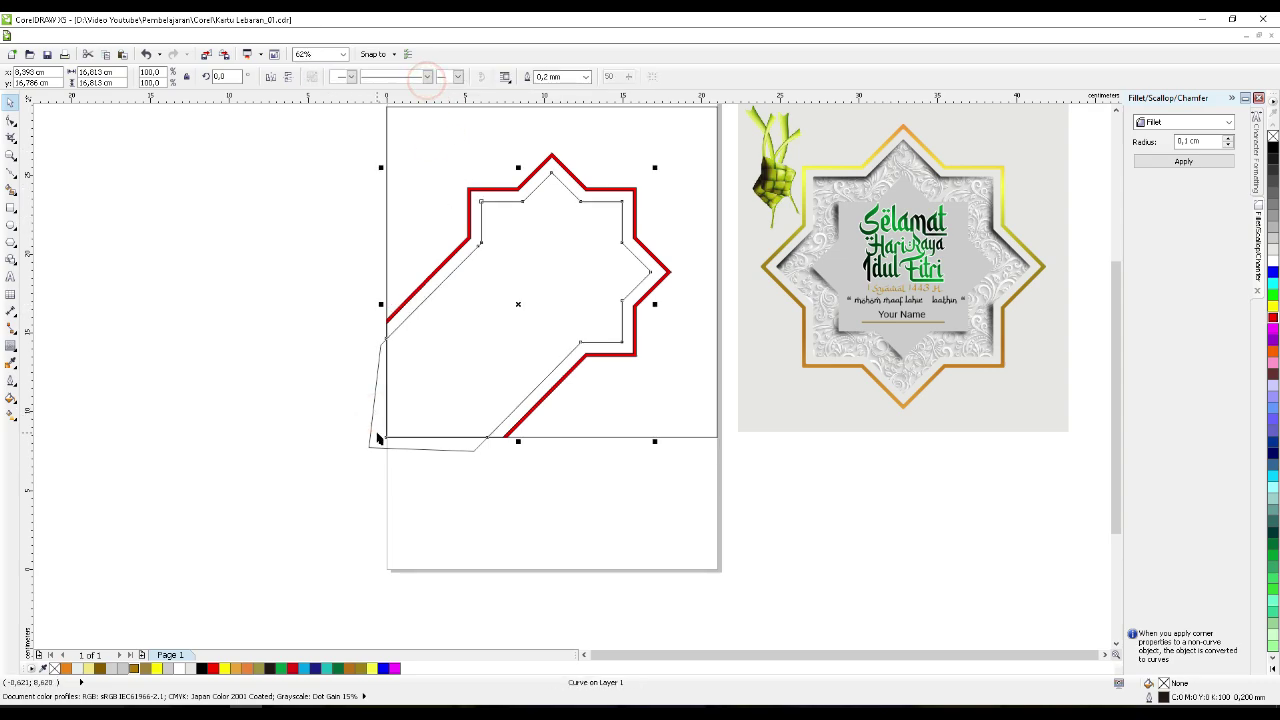
key(Delete)
- Fill the clipped inner star with light grey (#E6E6E6) and use it to trim the square
click(505, 386)
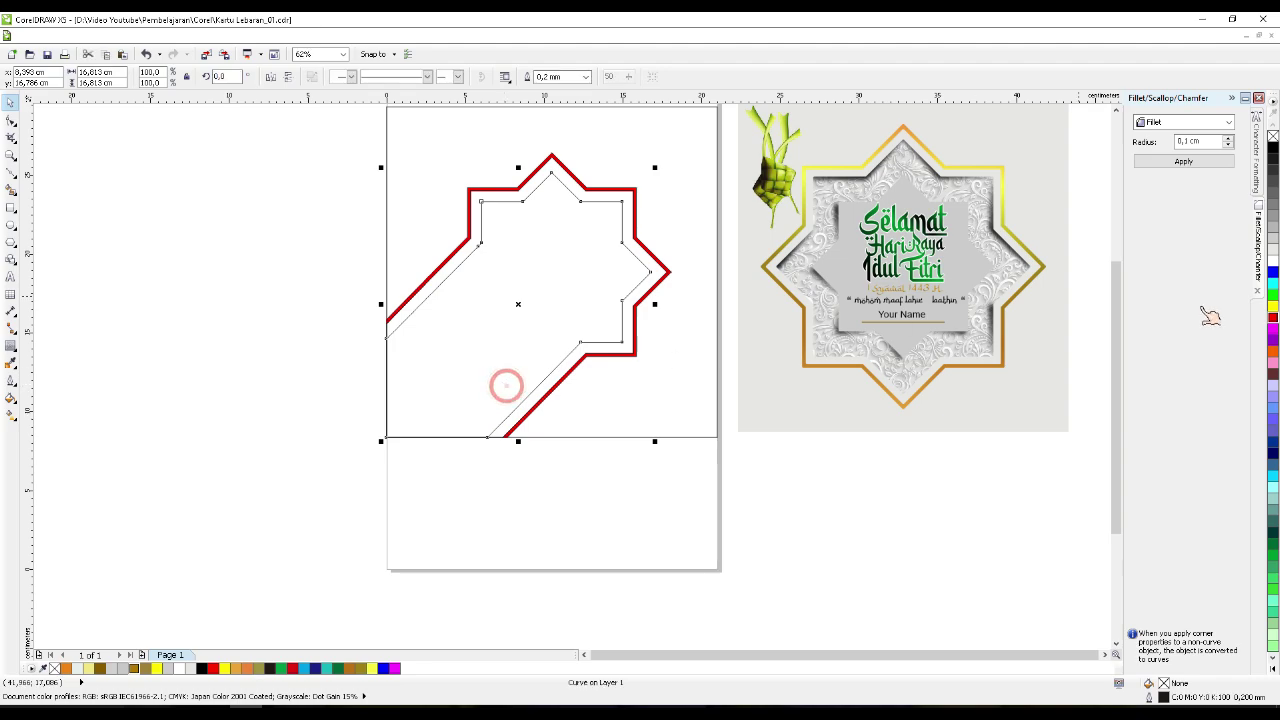
click(1273, 252)
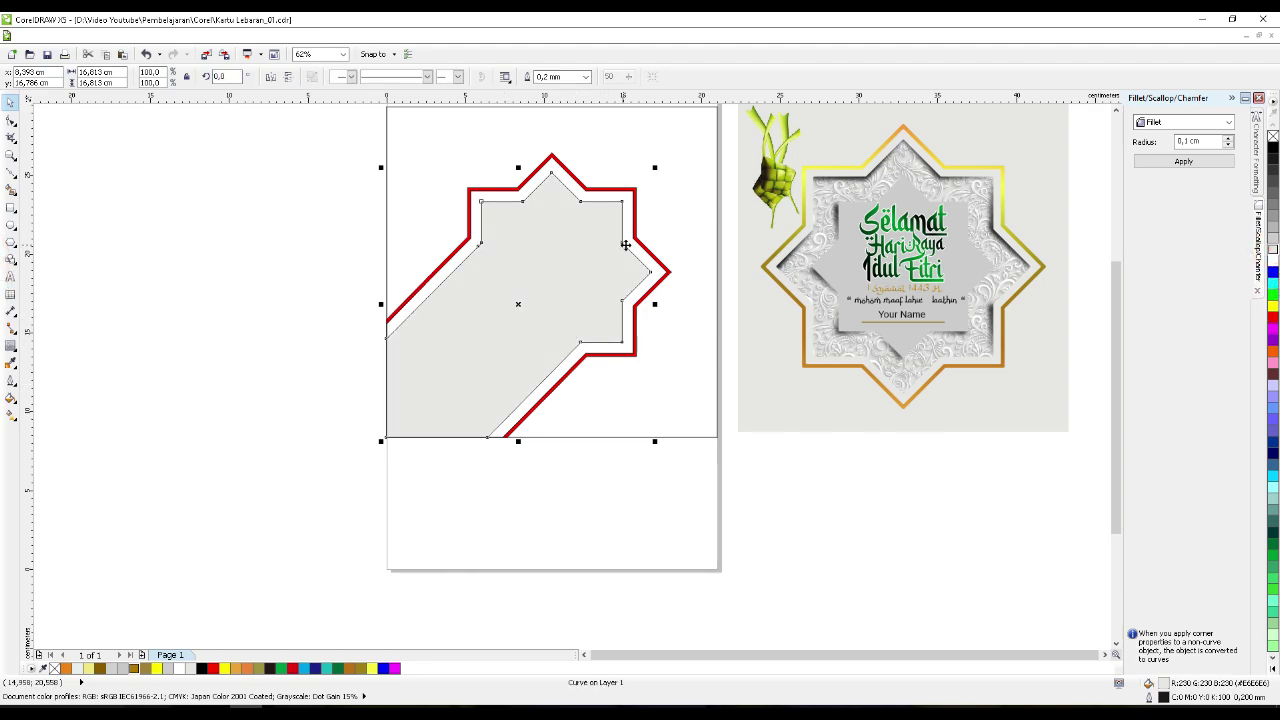
shift+click(680, 216)
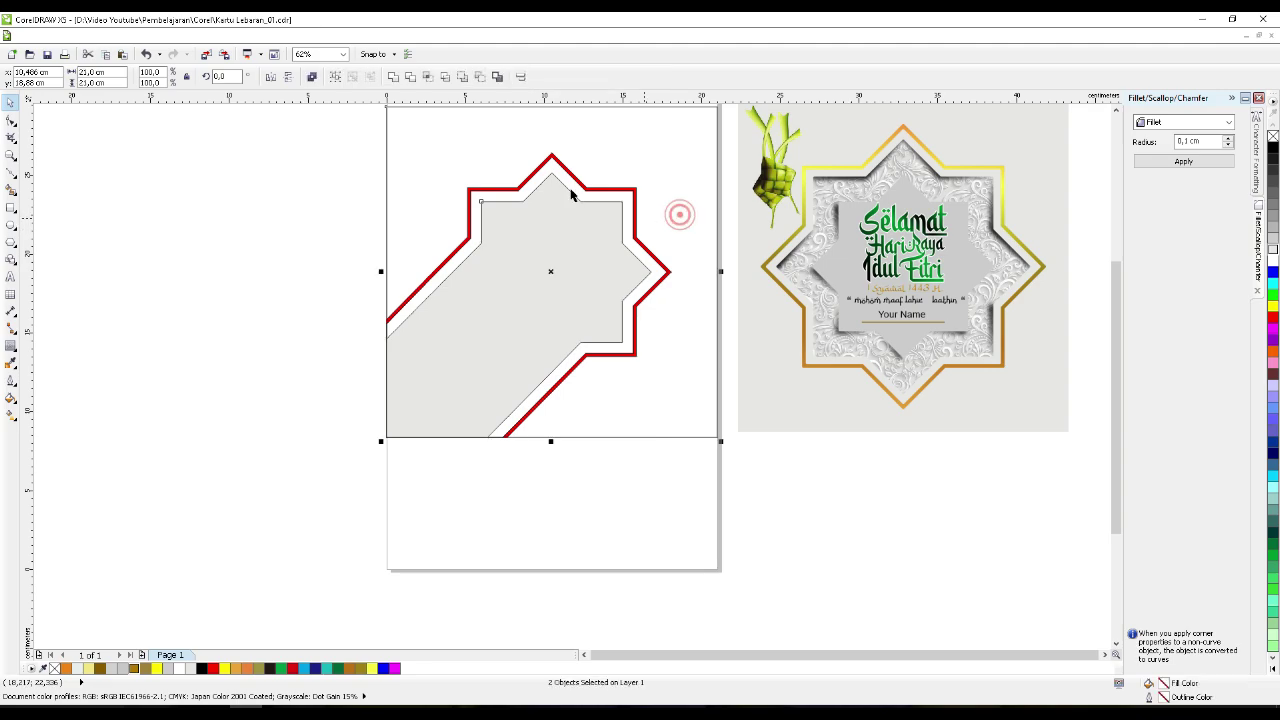
click(411, 77)
click(337, 357)
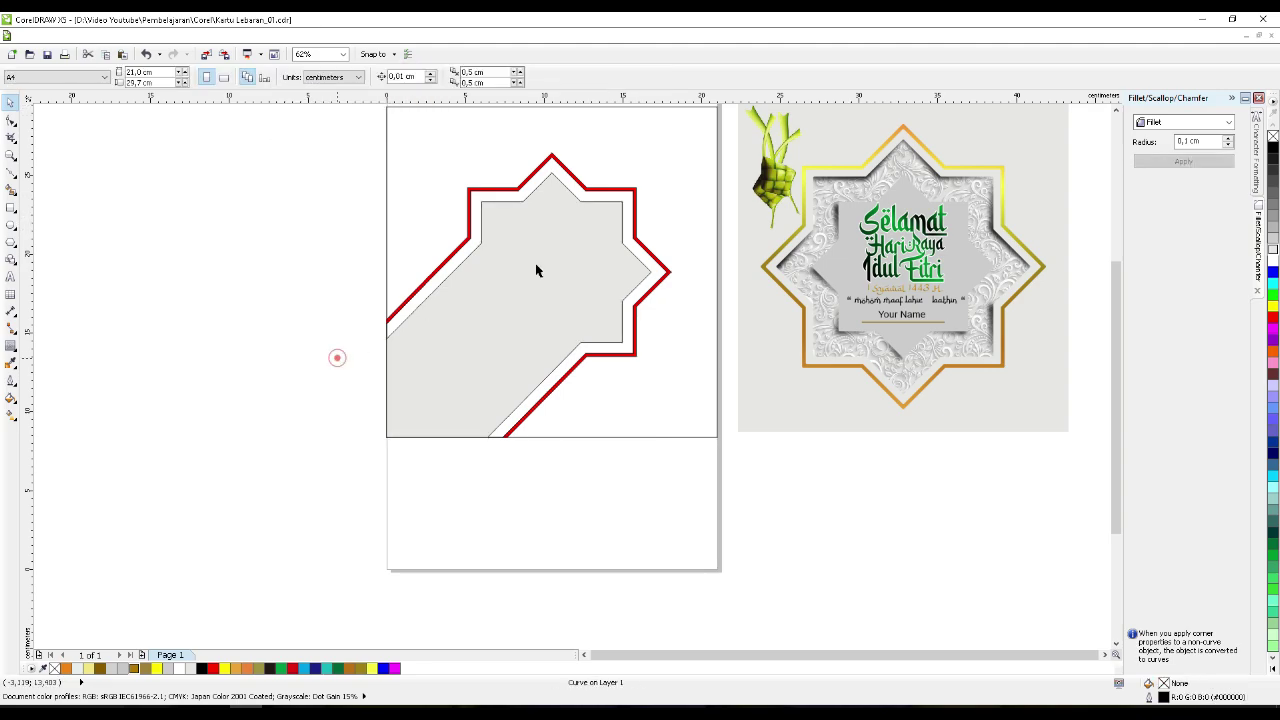
- Fill the trimmed square with light grey (#E6E6E6) and move the inner star out to the lower left of the card
click(663, 191)
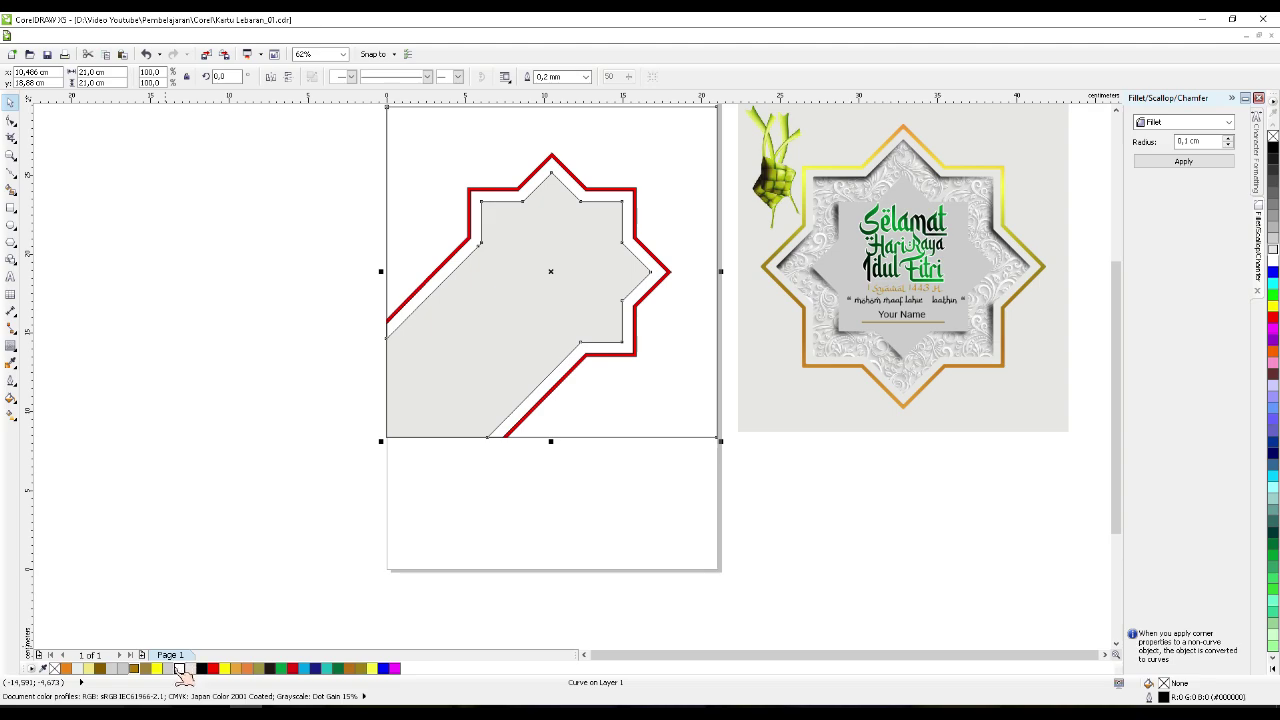
click(172, 668)
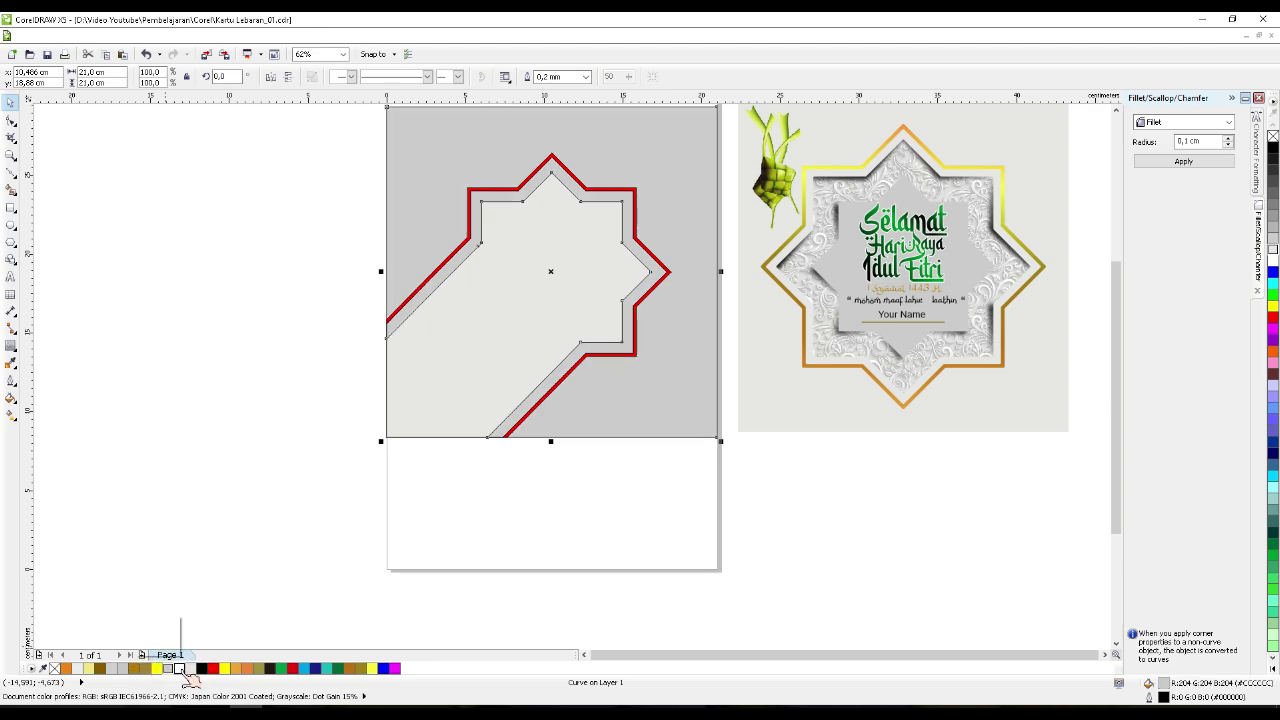
click(184, 669)
click(510, 320)
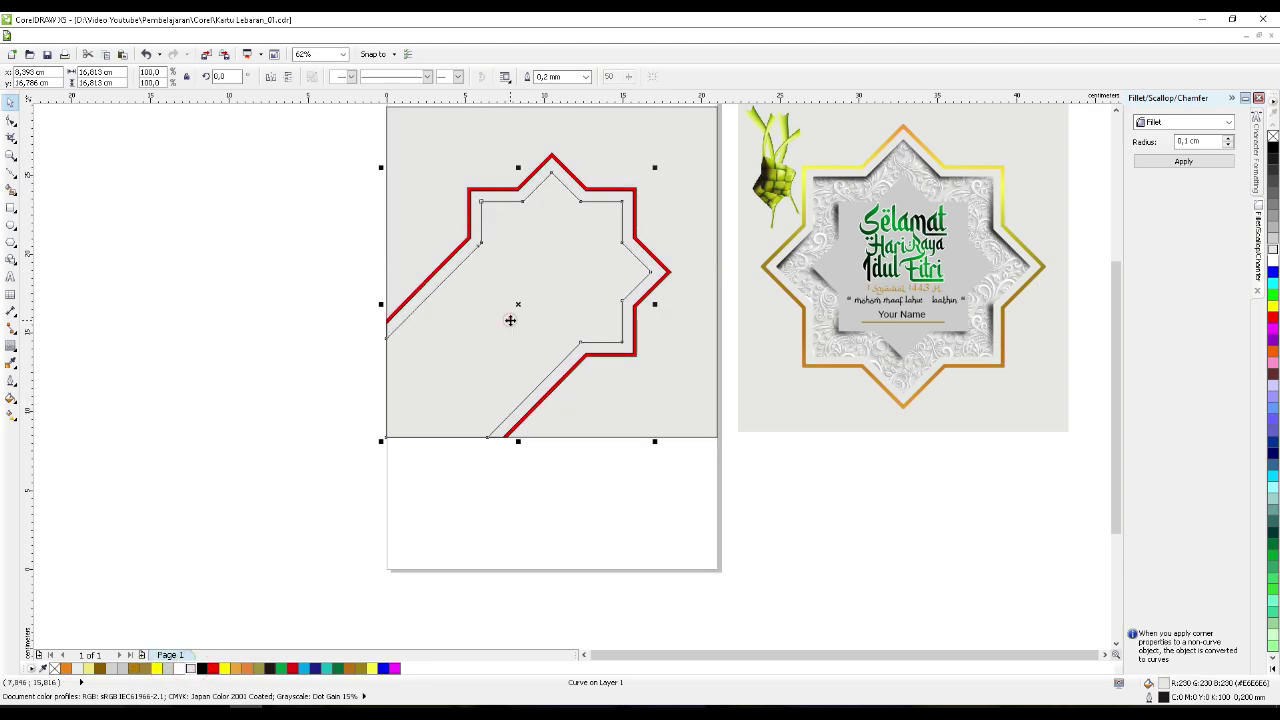
drag(510, 320, 329, 591)
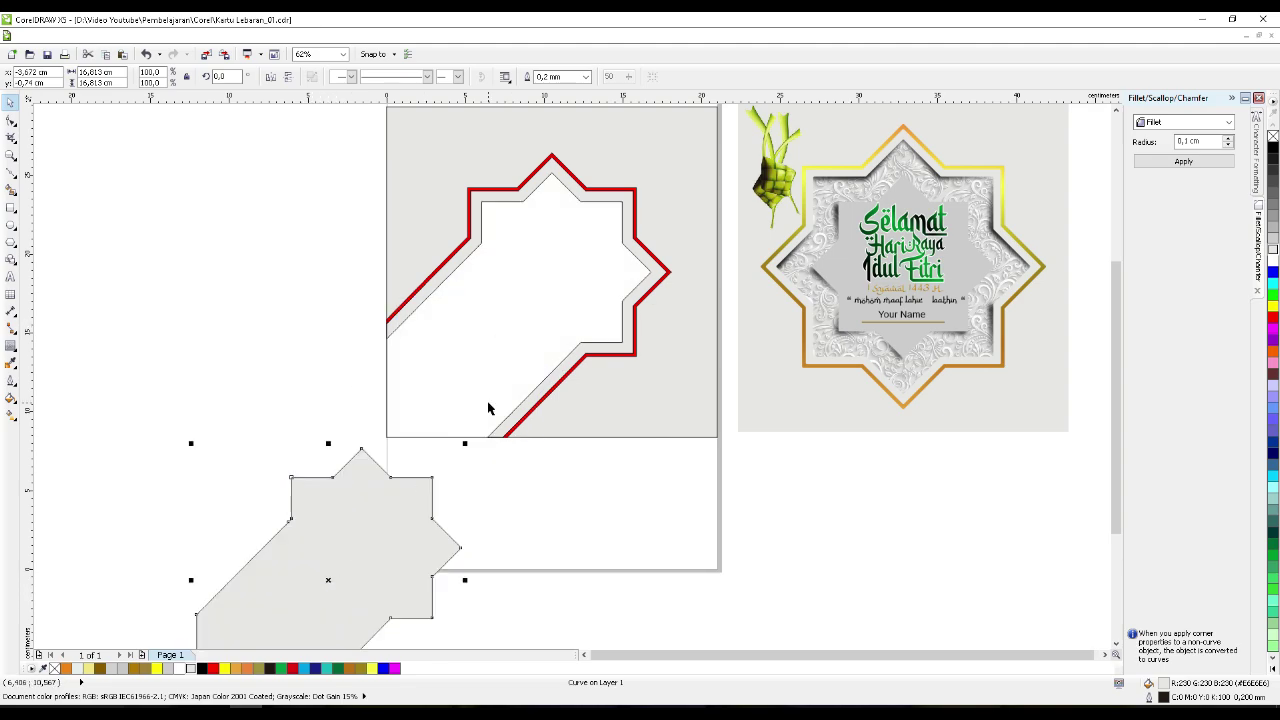
scroll(502, 460, down, 2)
scroll(533, 357, up, 5)
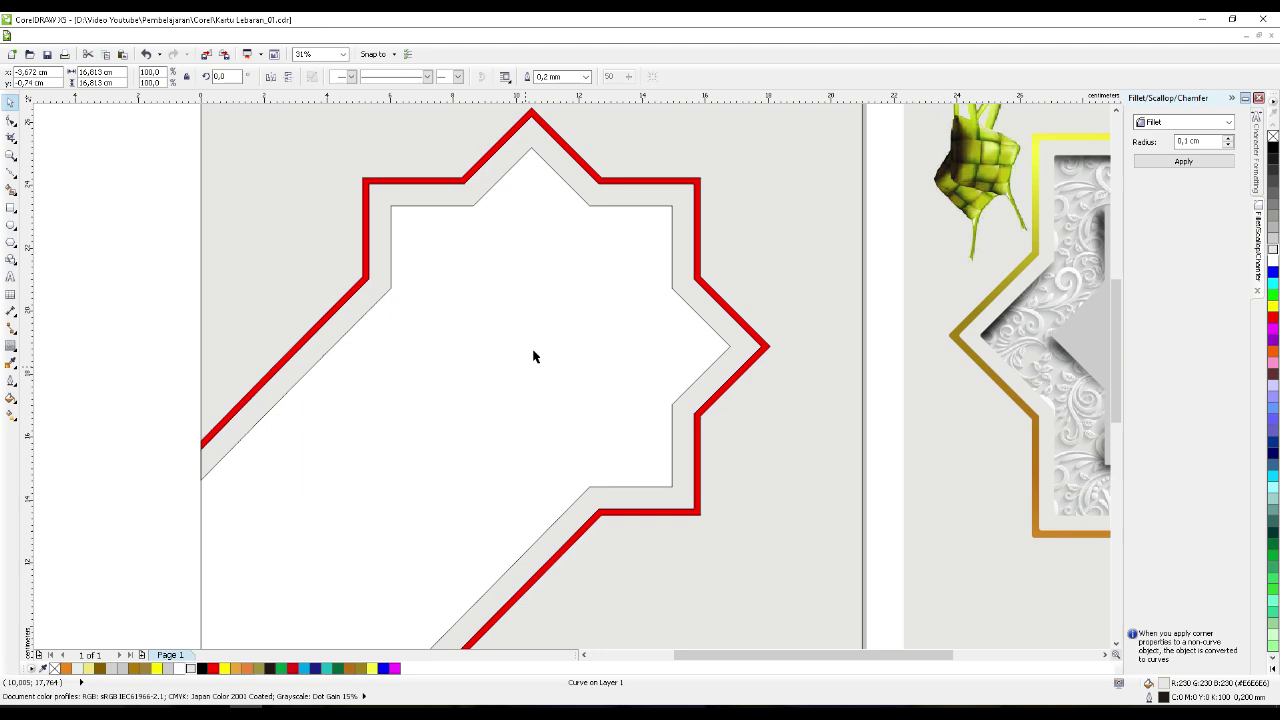
click(578, 167)
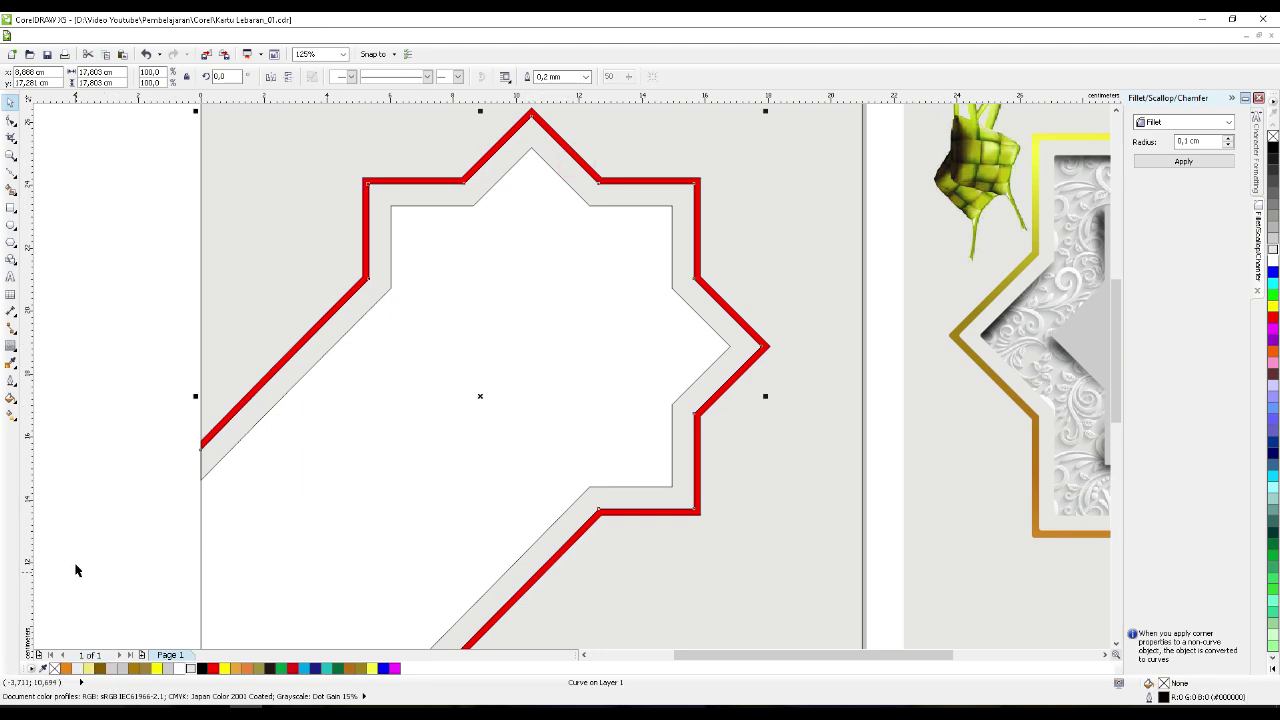
click(13, 414)
drag(247, 579, 668, 174)
key(ctrl+z)
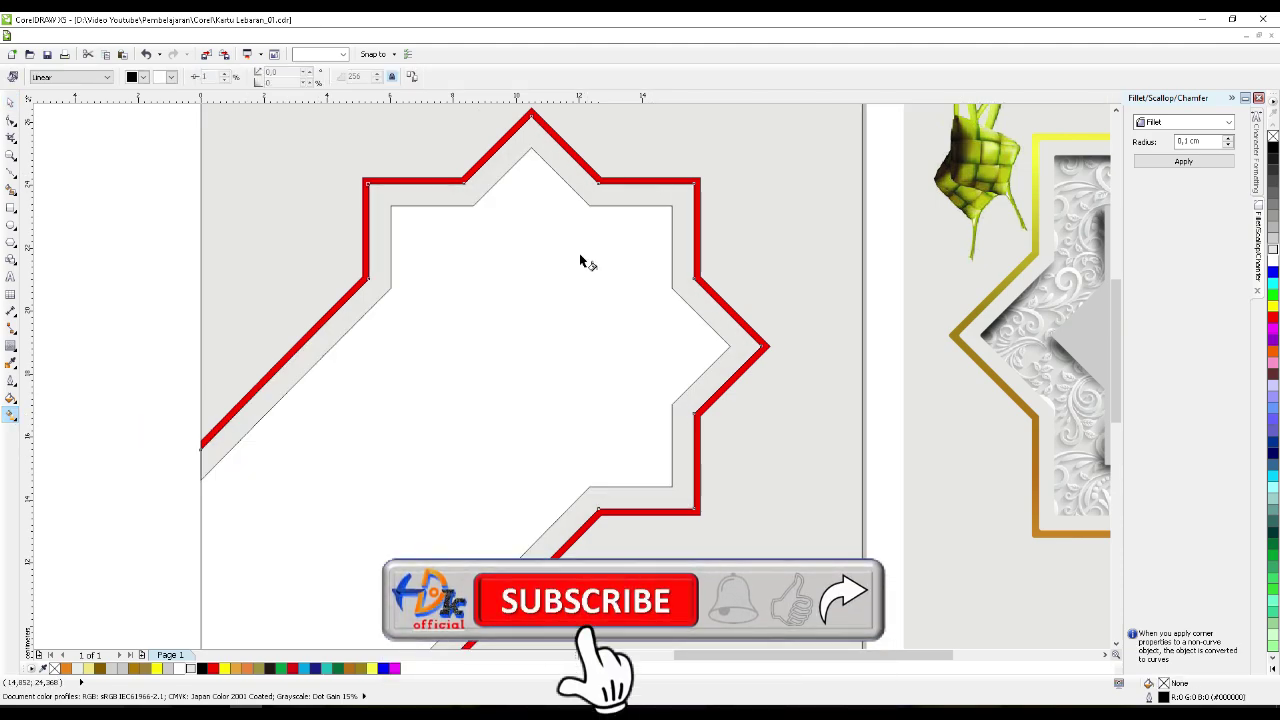
key(space)
- Apply a diagonal linear fountain fill to the thin red frame, running from its lower left to its upper right
click(250, 393)
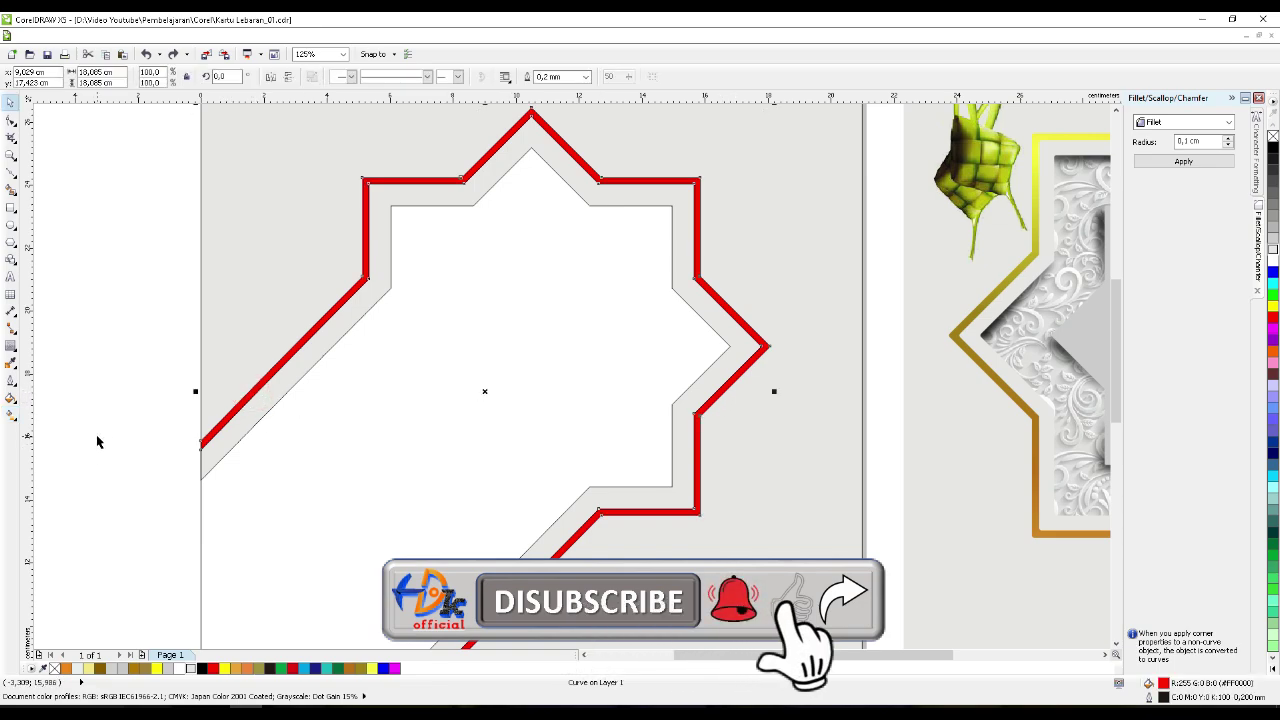
click(12, 413)
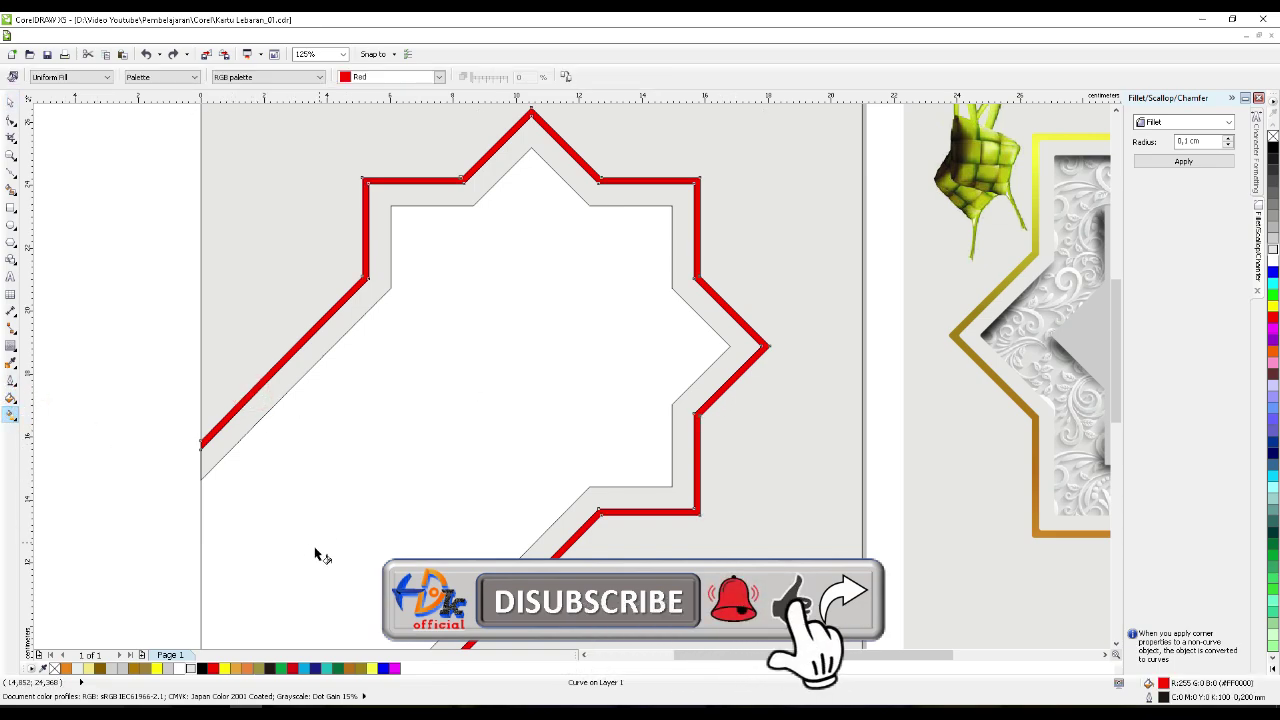
drag(314, 552, 668, 187)
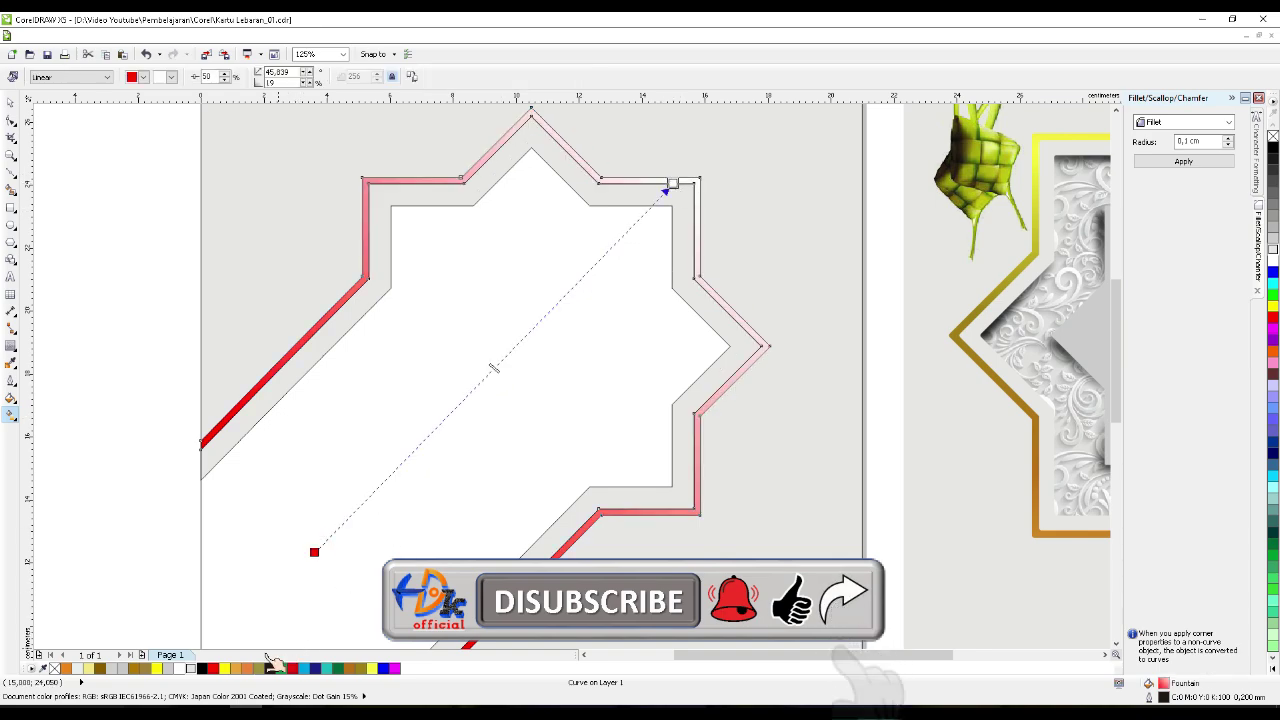
- Recolour the frame's gradient with a dark gold end, an orange start, and pale yellow, orange and bright yellow stops between them
drag(143, 668, 668, 188)
drag(88, 668, 550, 308)
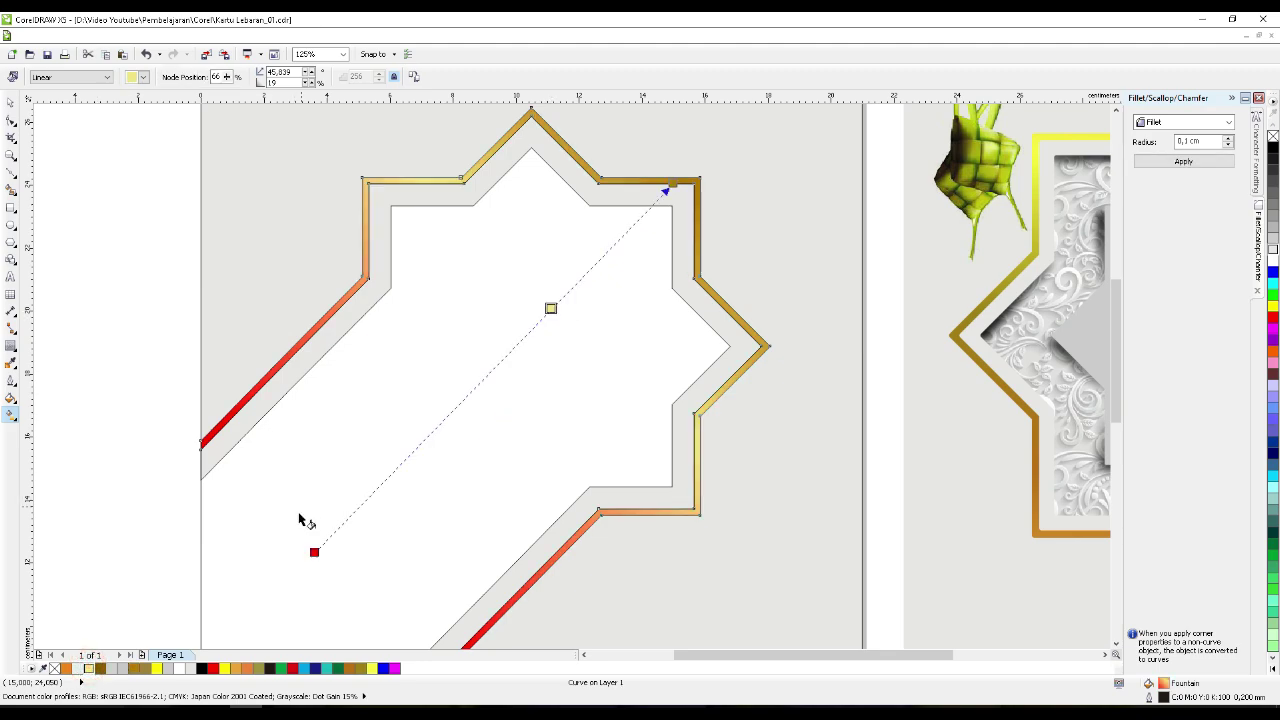
drag(66, 668, 315, 553)
drag(247, 668, 425, 437)
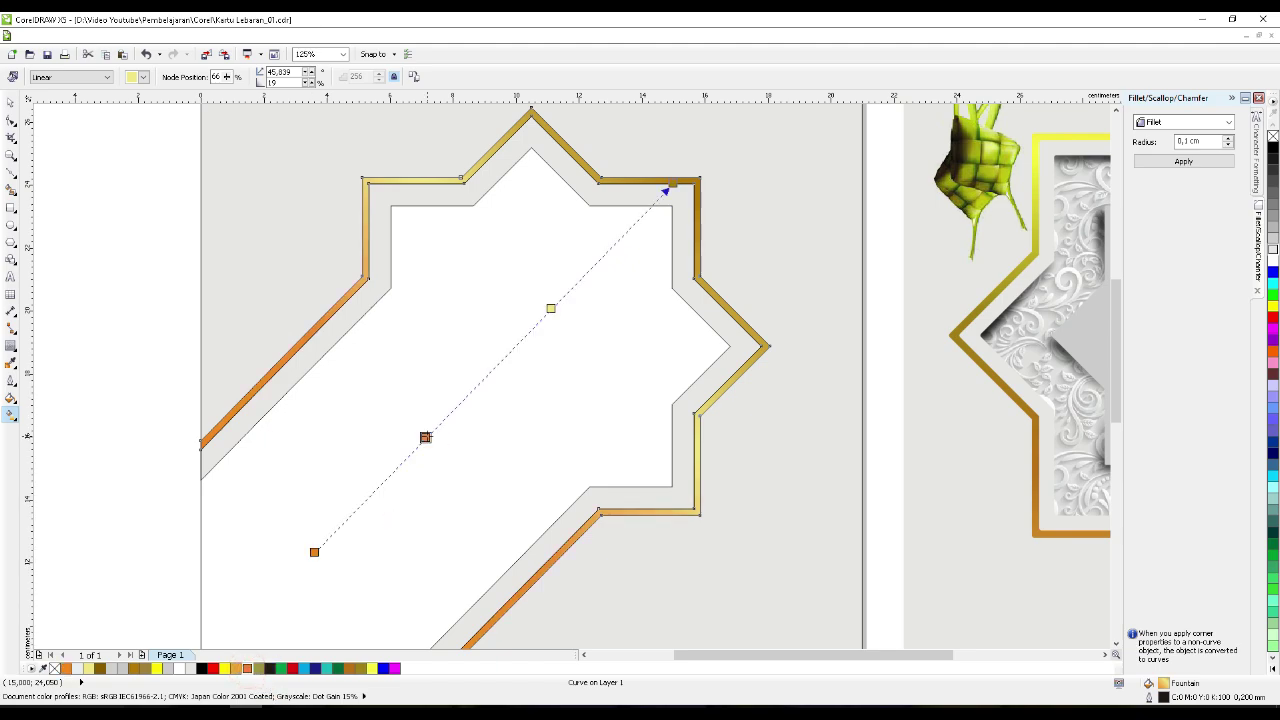
scroll(425, 437, down, 2)
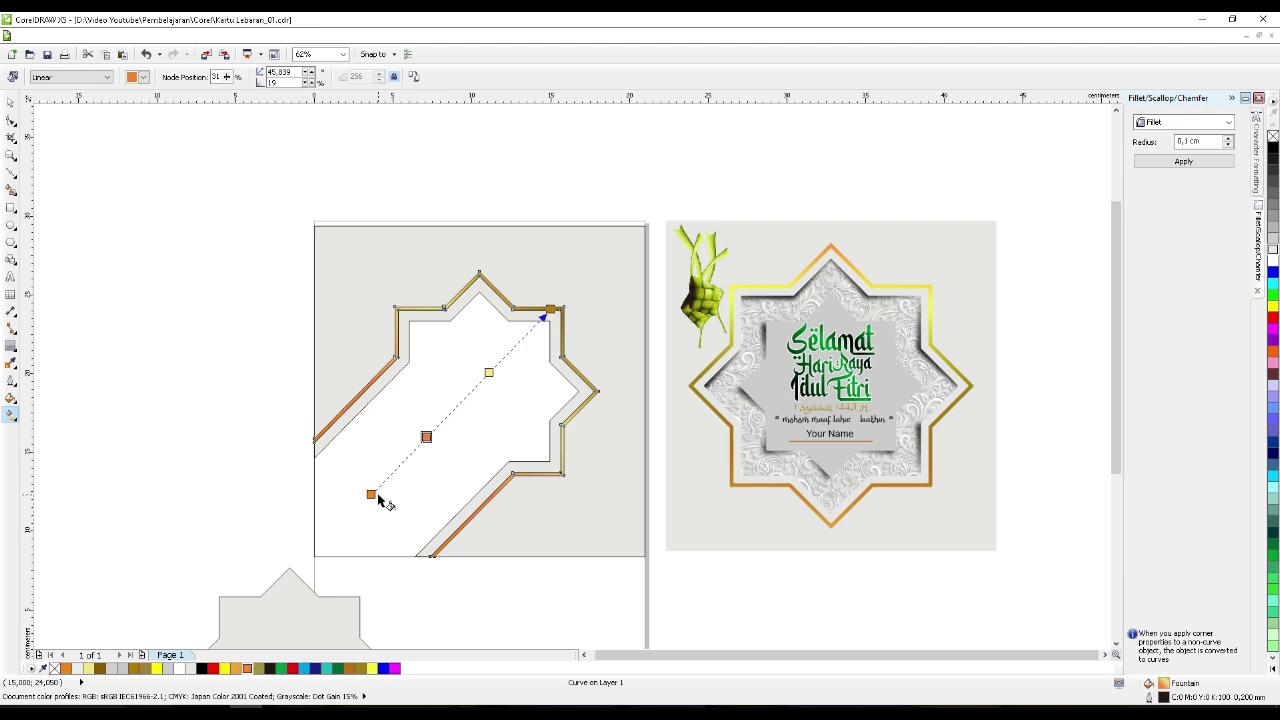
scroll(380, 500, up, 2)
drag(224, 668, 425, 431)
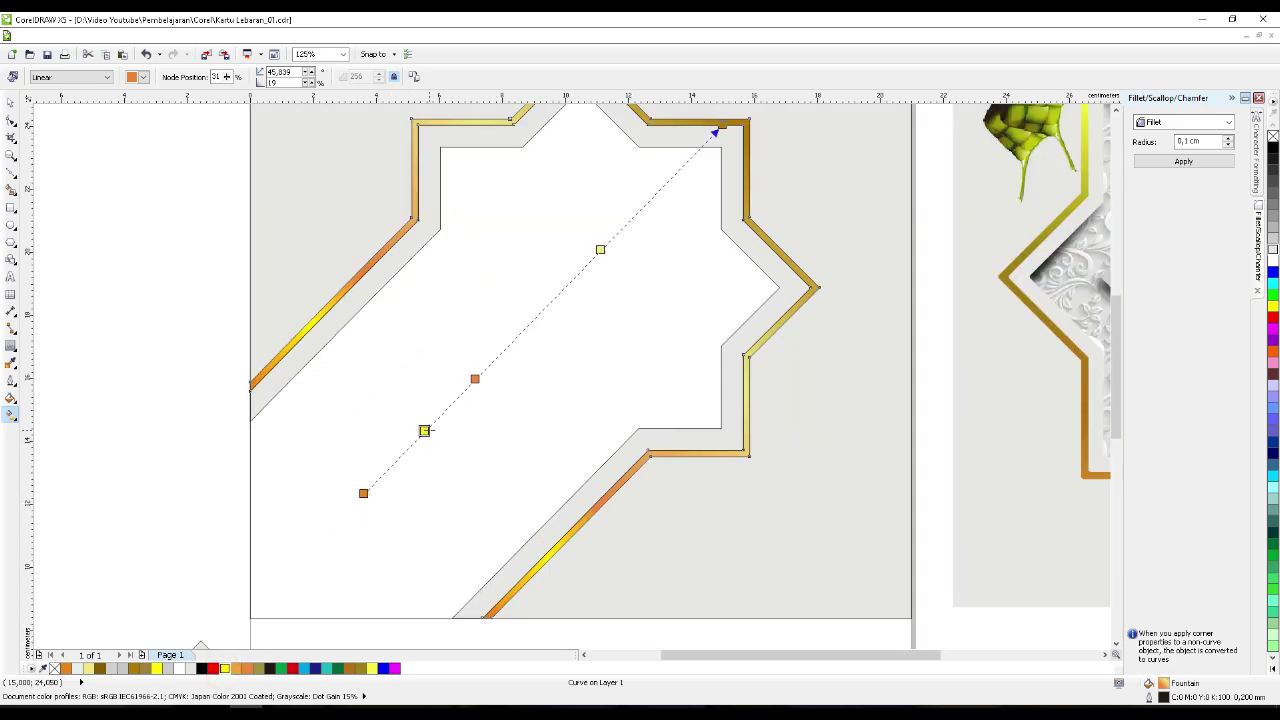
- Remove the outlines from the gradient frame and the trimmed grey square
click(10, 102)
scroll(660, 398, down, 2)
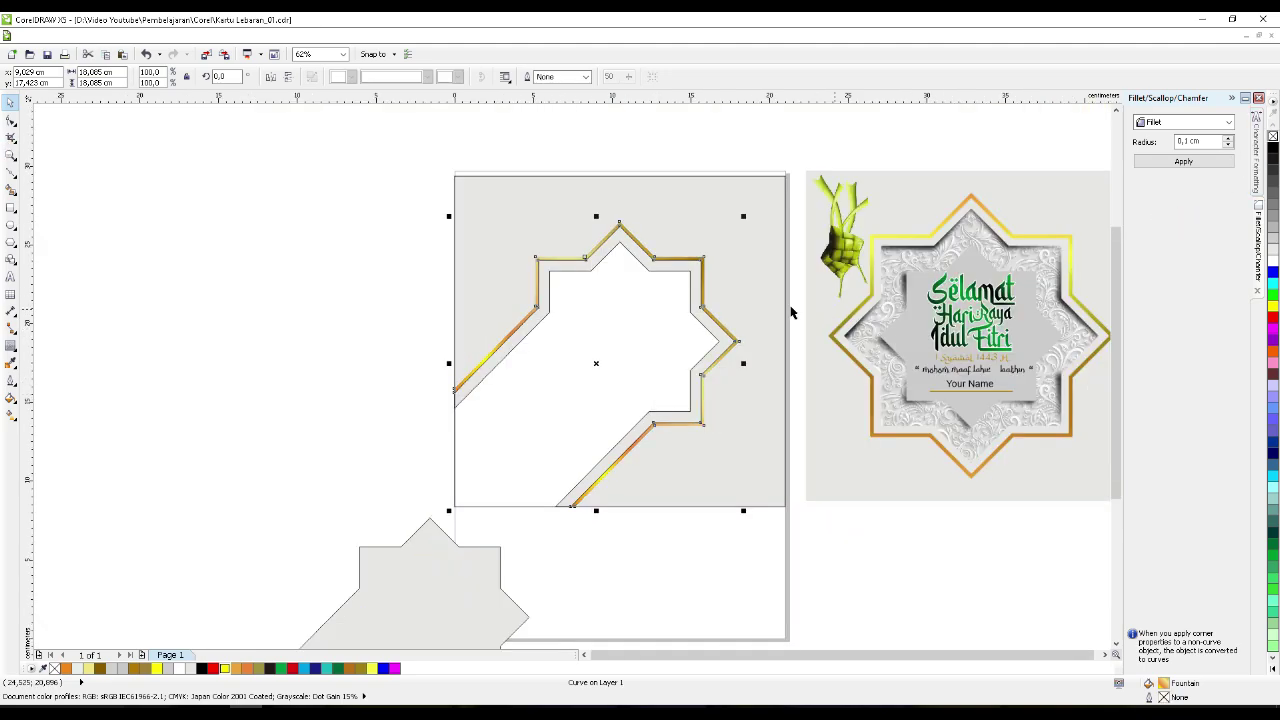
click(771, 276)
right_click(1272, 135)
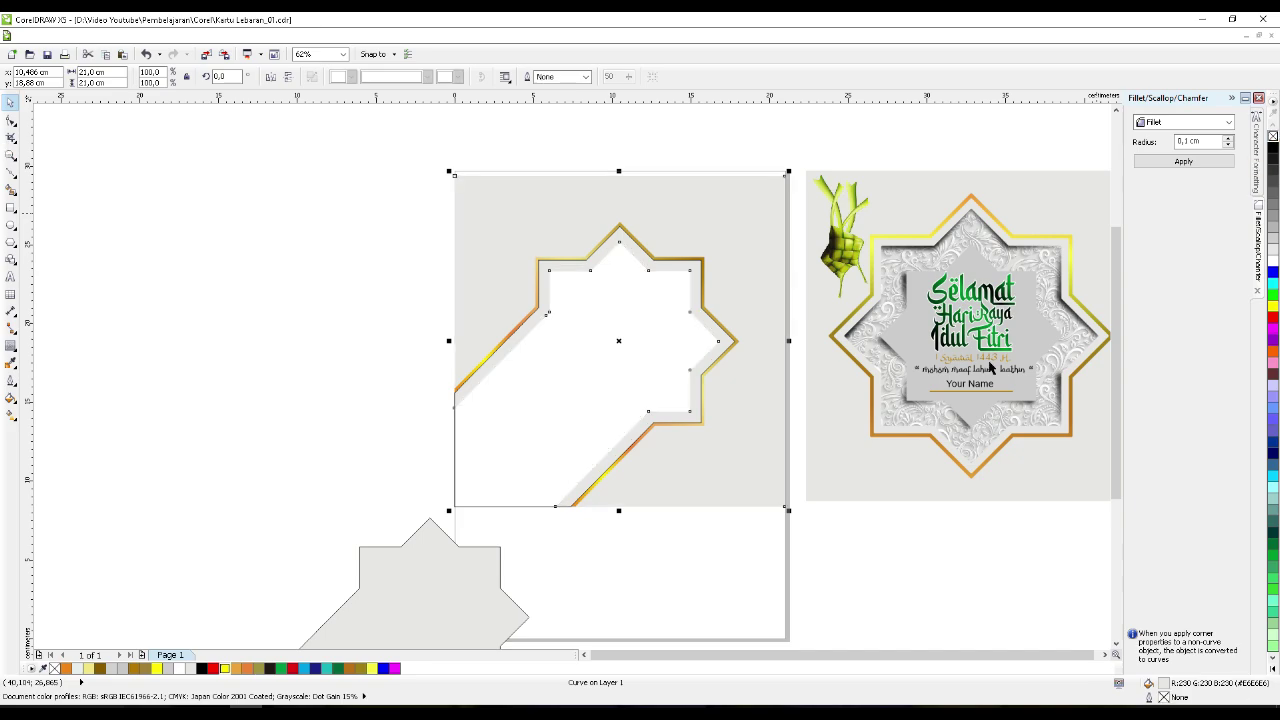
- Move the grey inner star to the left of the page and delete the unfilled clipped star from the card
drag(455, 586, 236, 271)
click(454, 446)
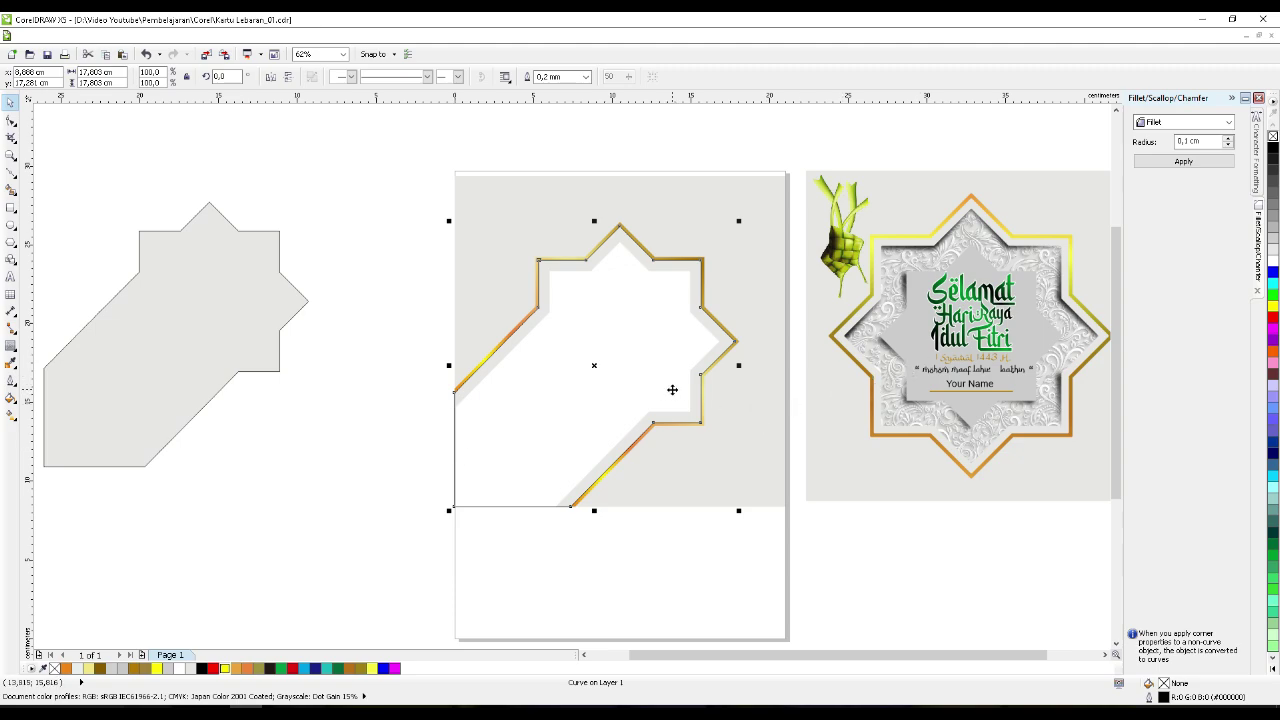
drag(596, 364, 246, 494)
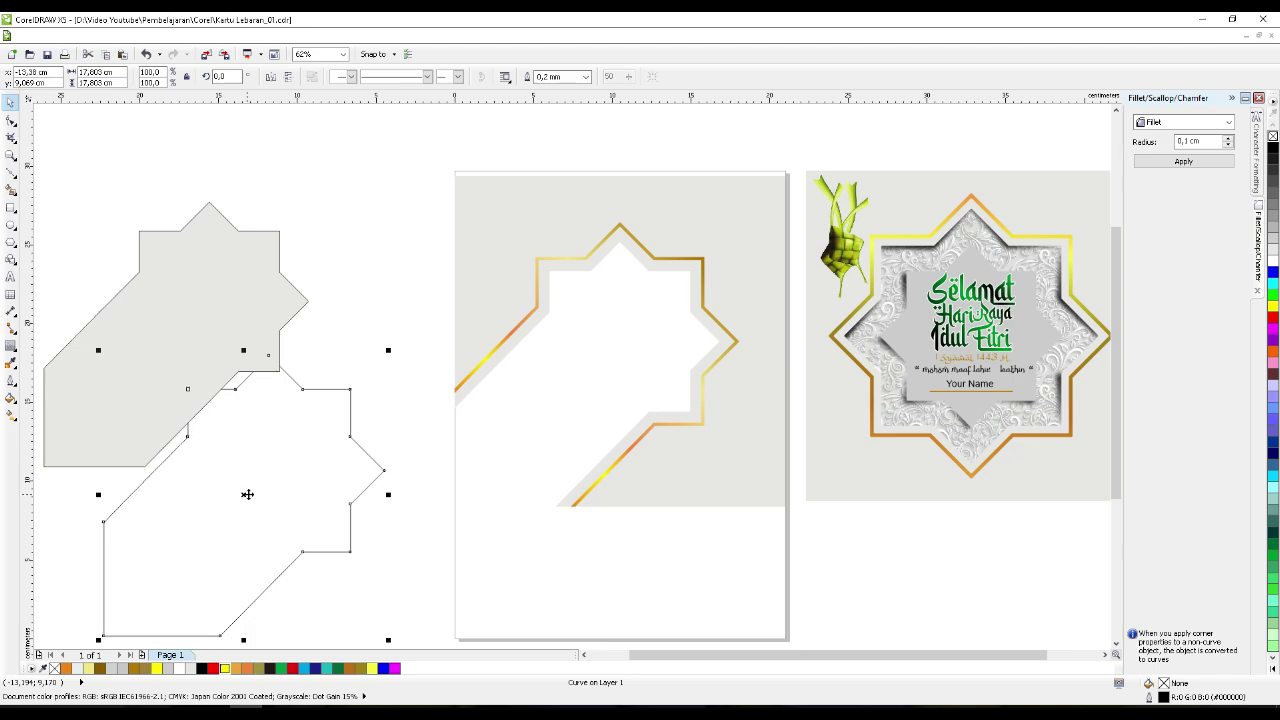
key(Delete)
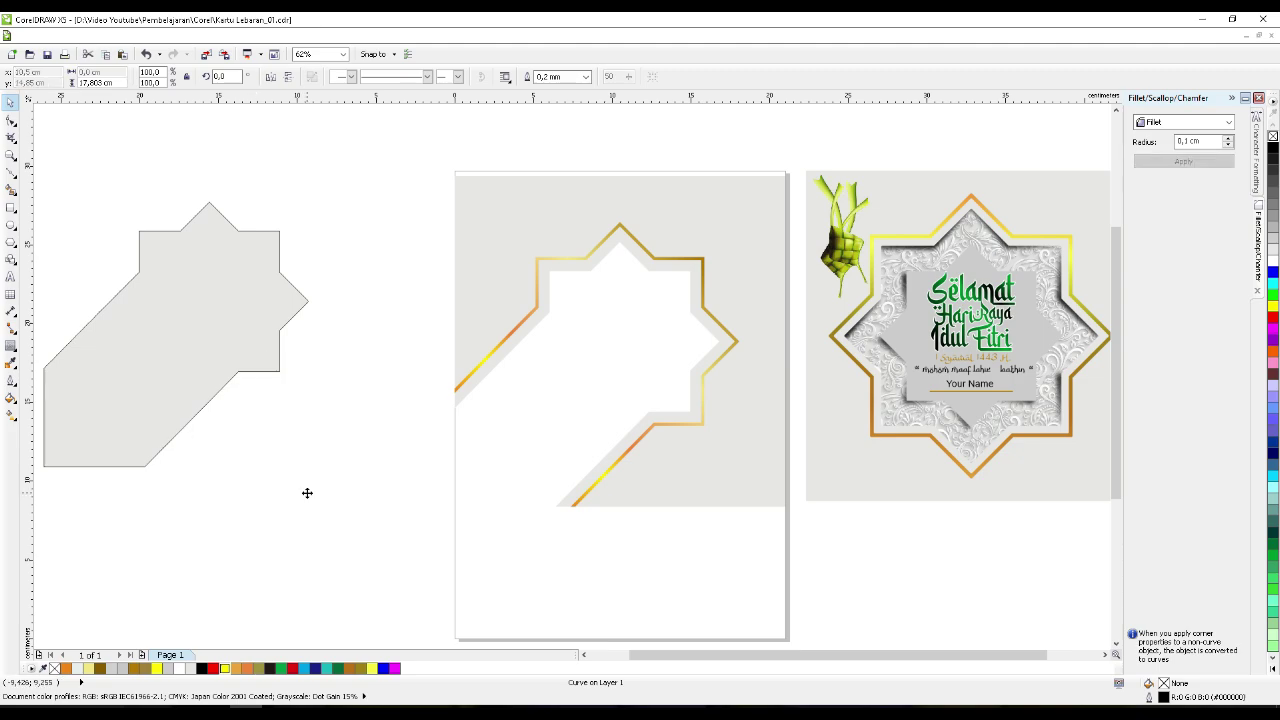
- Import the mosque silhouette image 222 from Downloads, align it to the card's lower-left corner and scale it to 60%
click(750, 456)
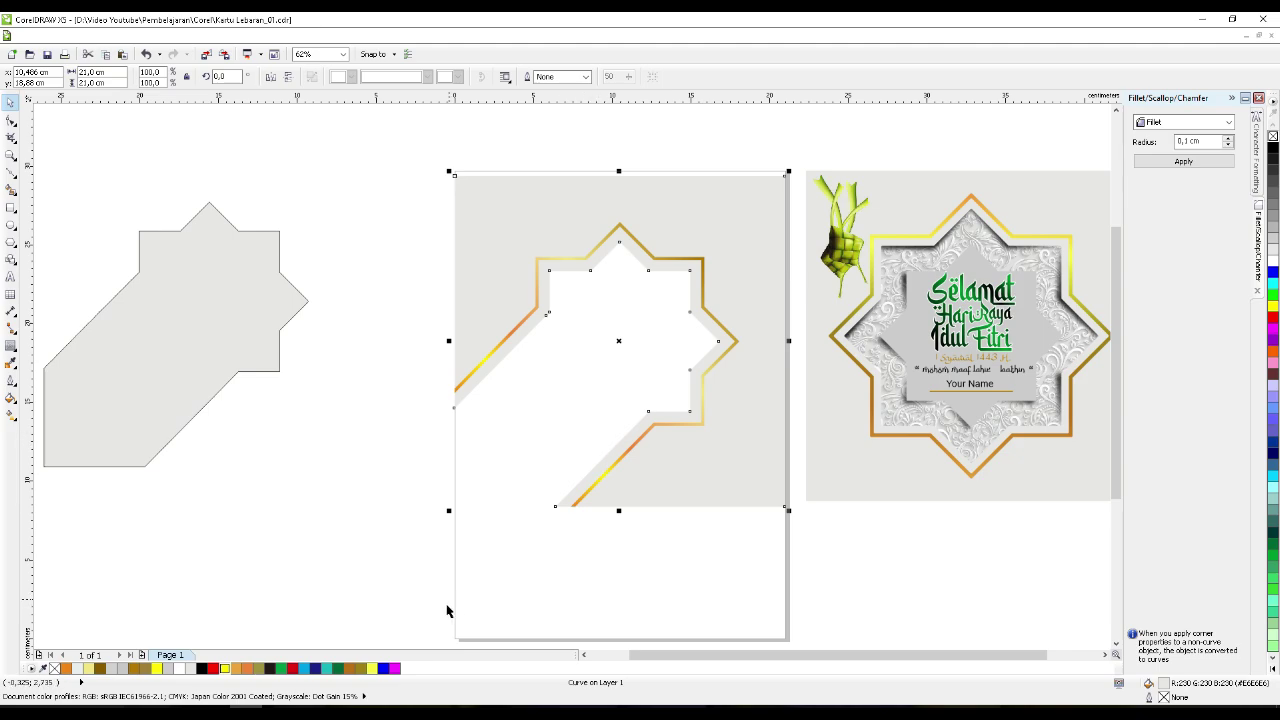
key(alt+Tab)
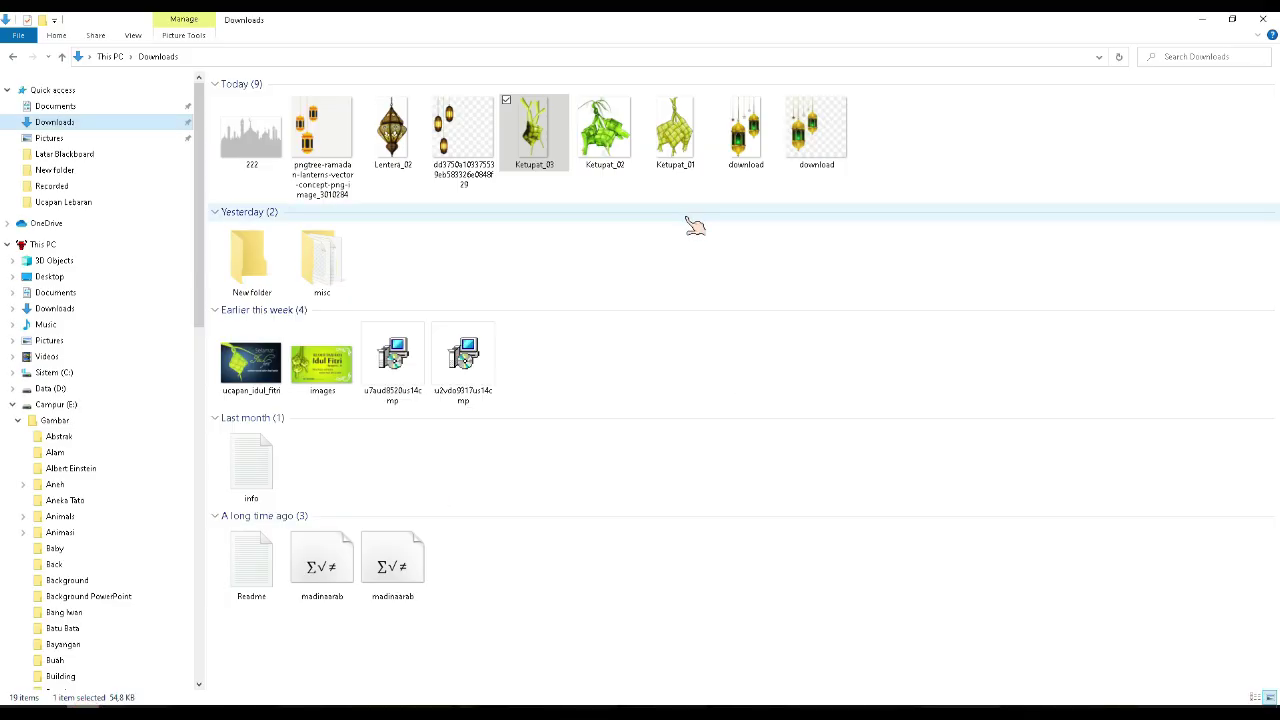
drag(264, 150, 630, 421)
drag(563, 491, 583, 463)
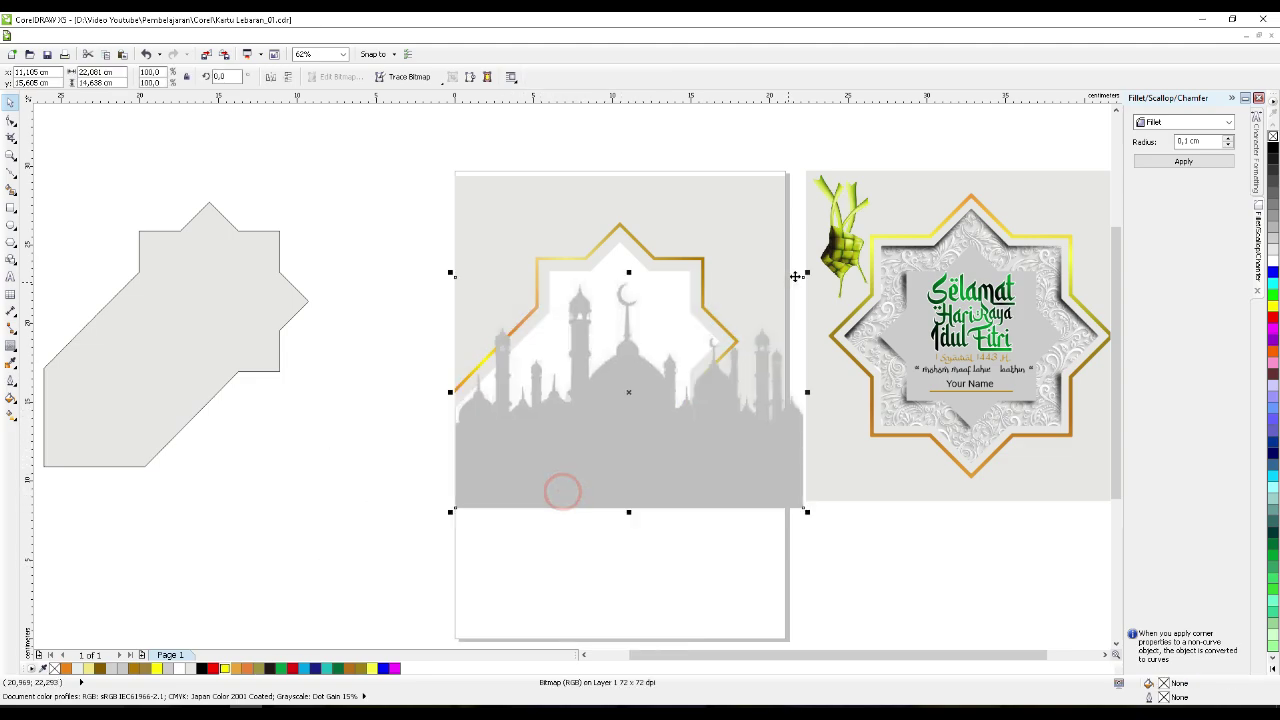
drag(807, 271, 663, 366)
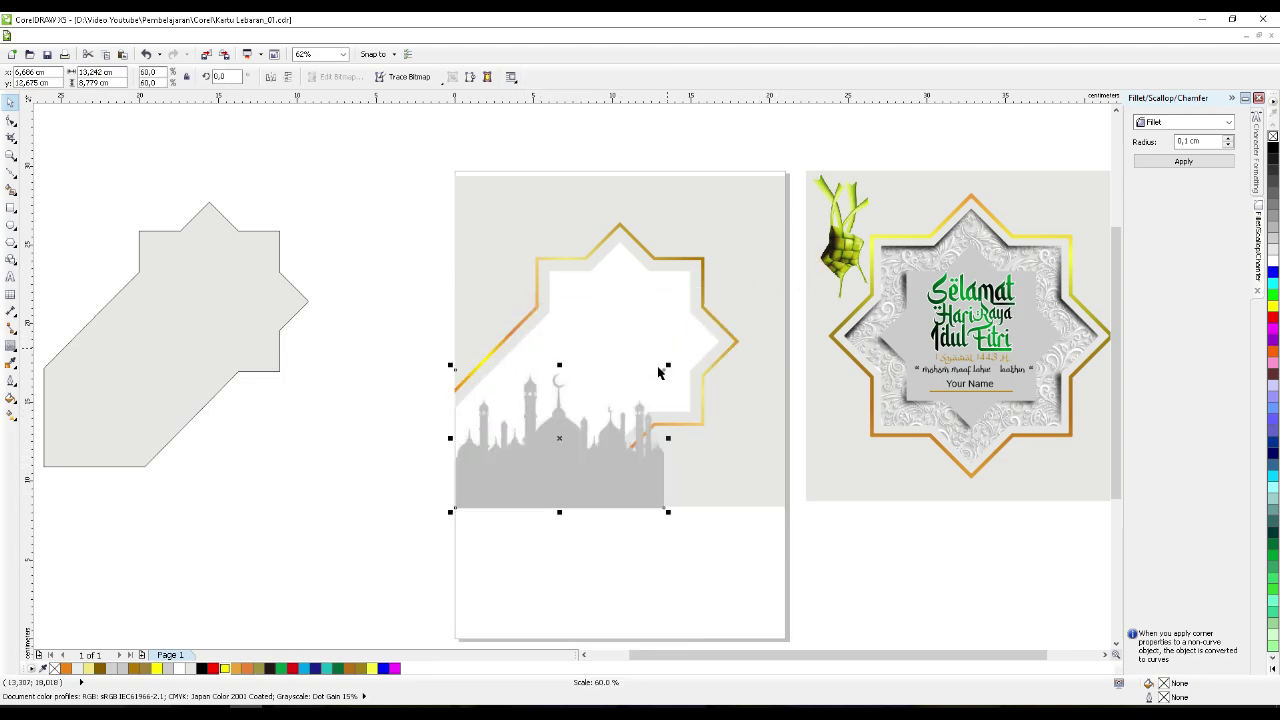
- Resize the mosque silhouette to about 11.1 cm wide by 7.3 cm tall near the card's lower-left corner
scroll(585, 480, up, 3)
drag(491, 496, 489, 493)
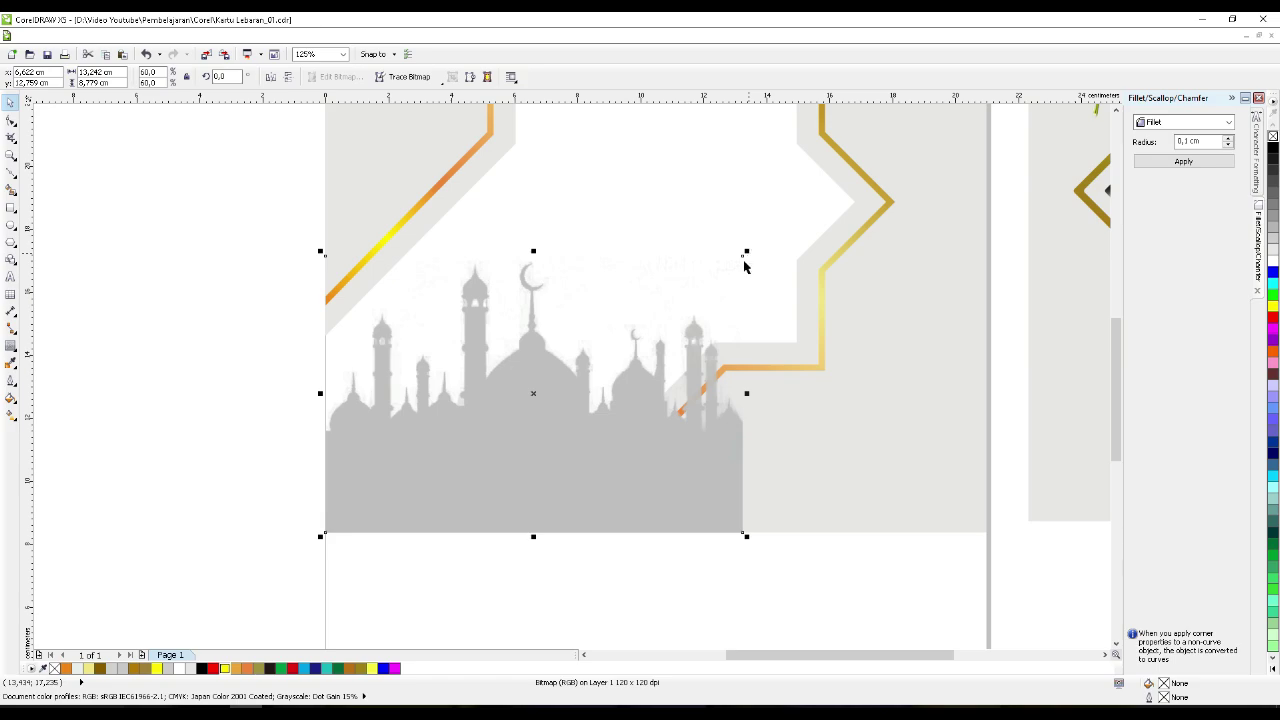
drag(573, 473, 573, 438)
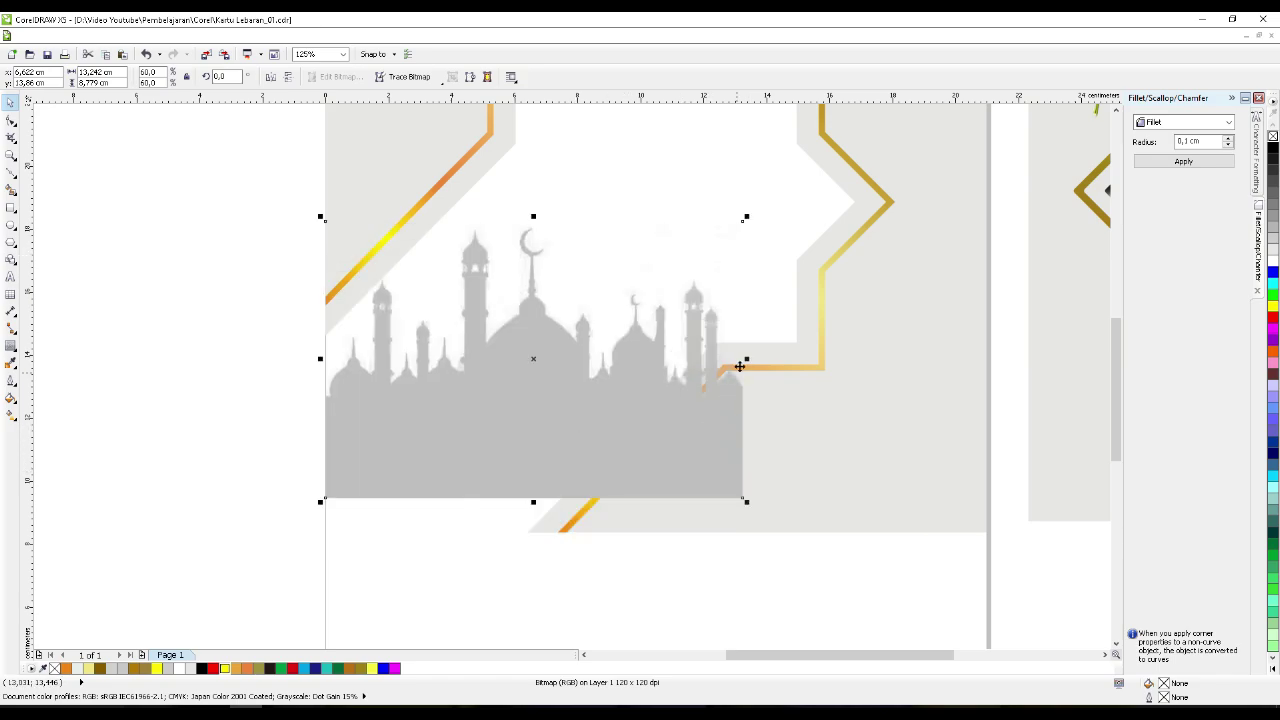
drag(745, 359, 646, 406)
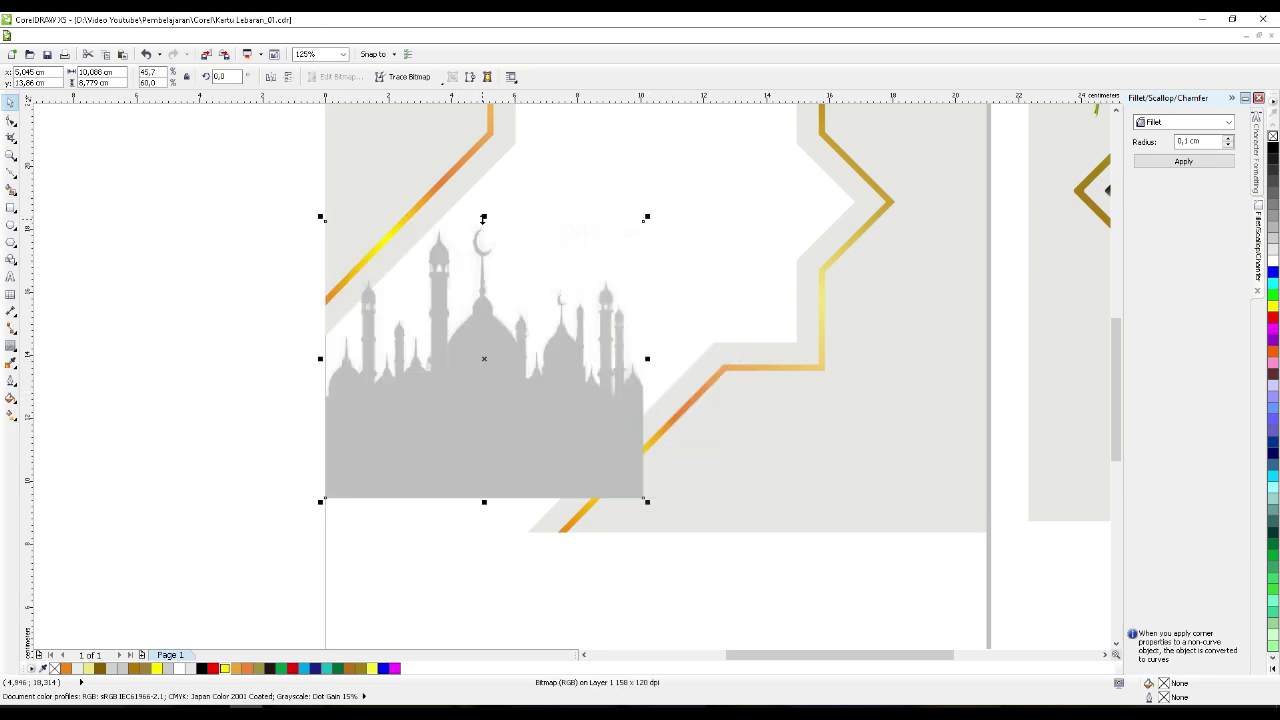
drag(484, 218, 478, 264)
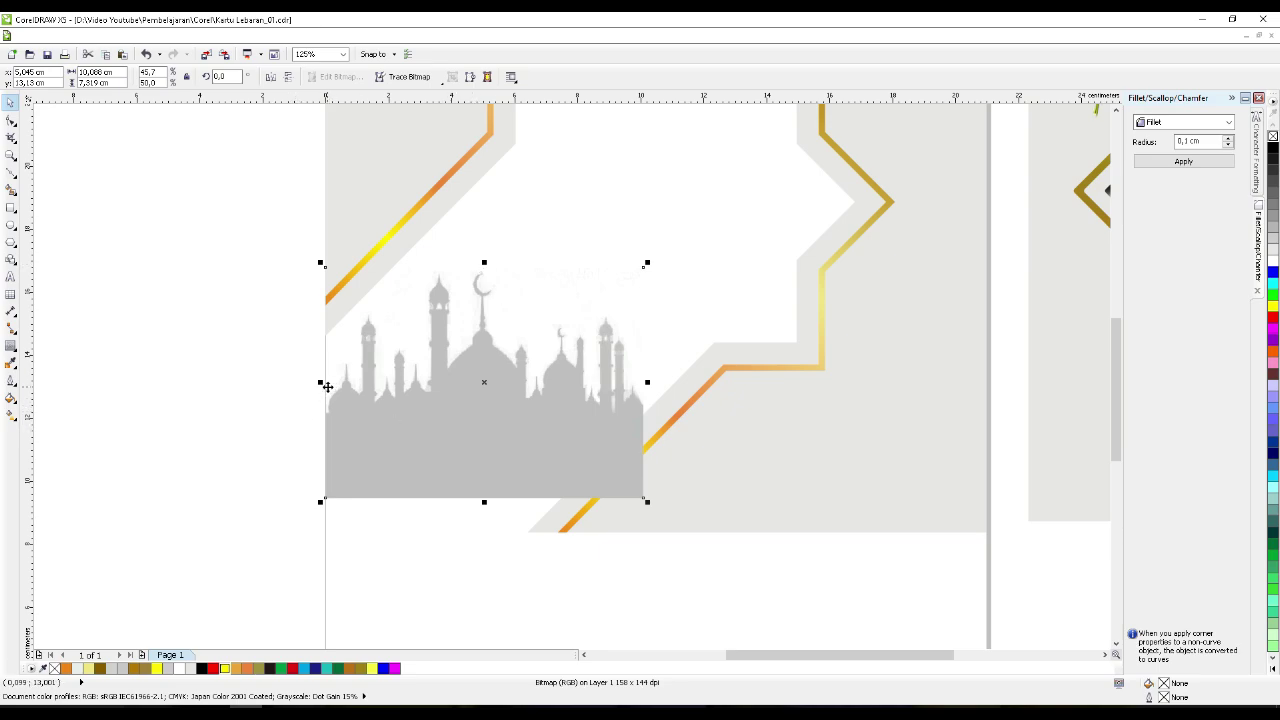
drag(323, 381, 289, 384)
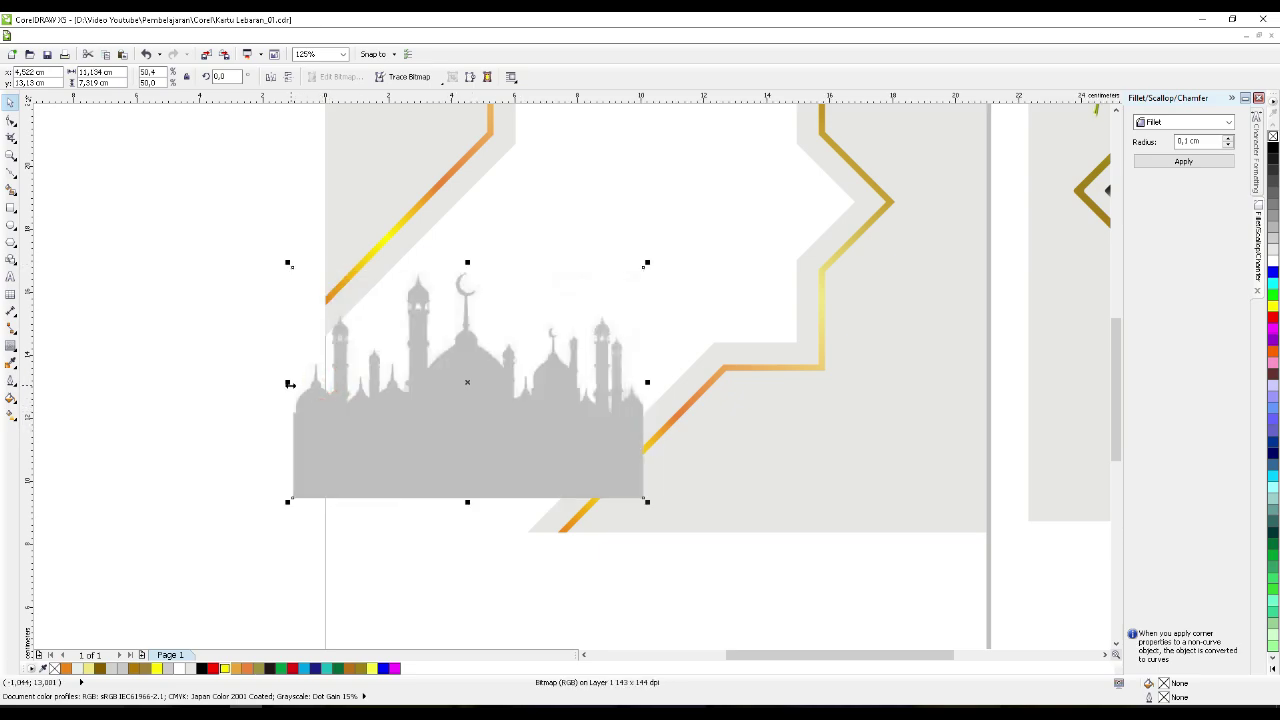
drag(398, 401, 398, 402)
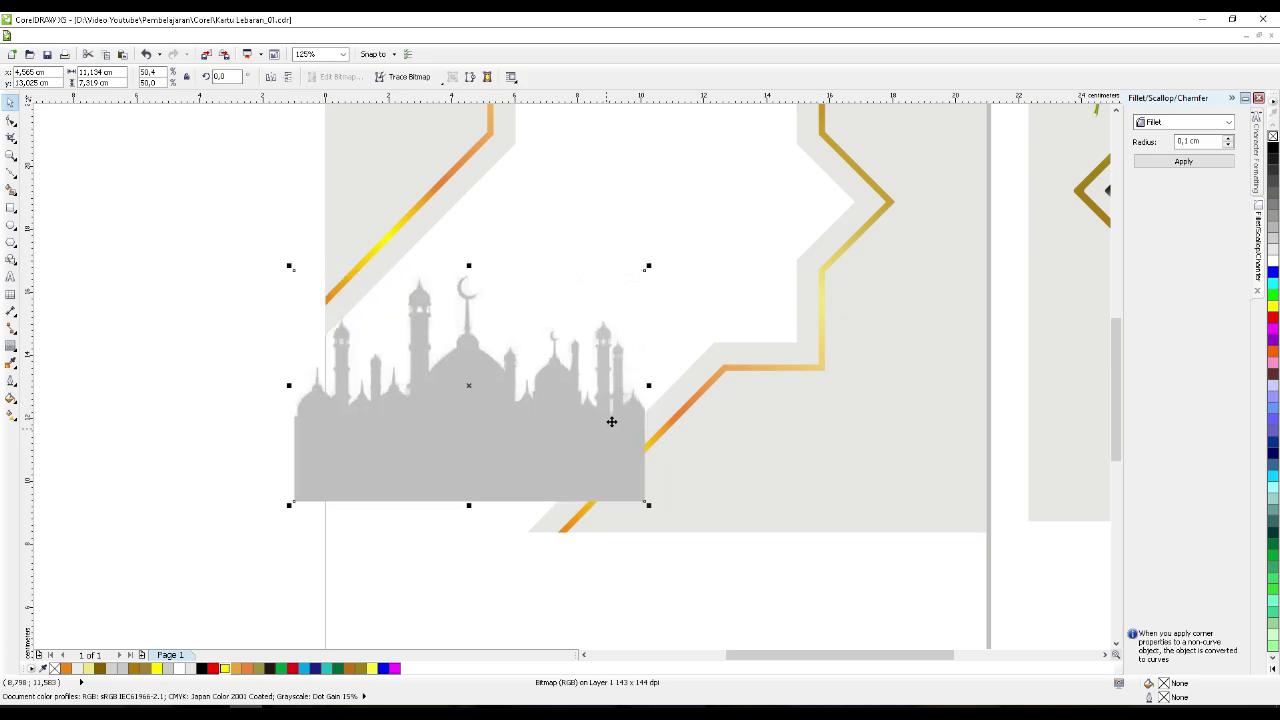
scroll(613, 469, down, 2)
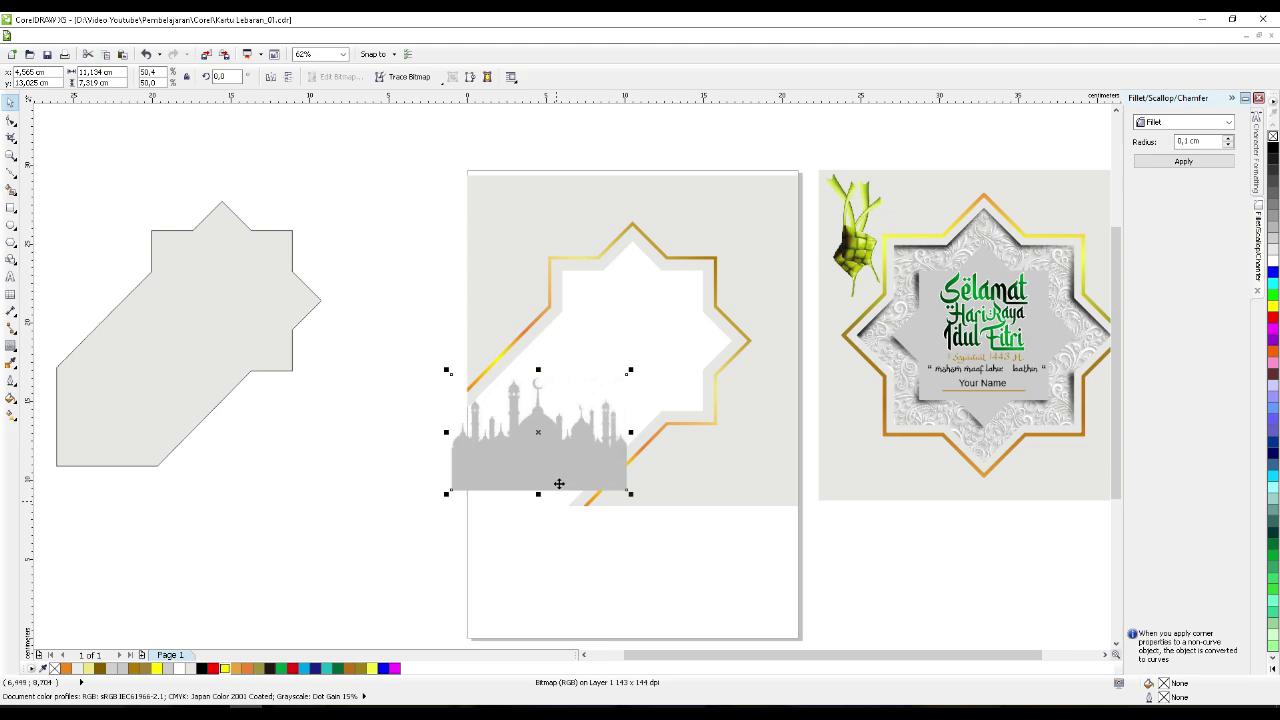
click(572, 558)
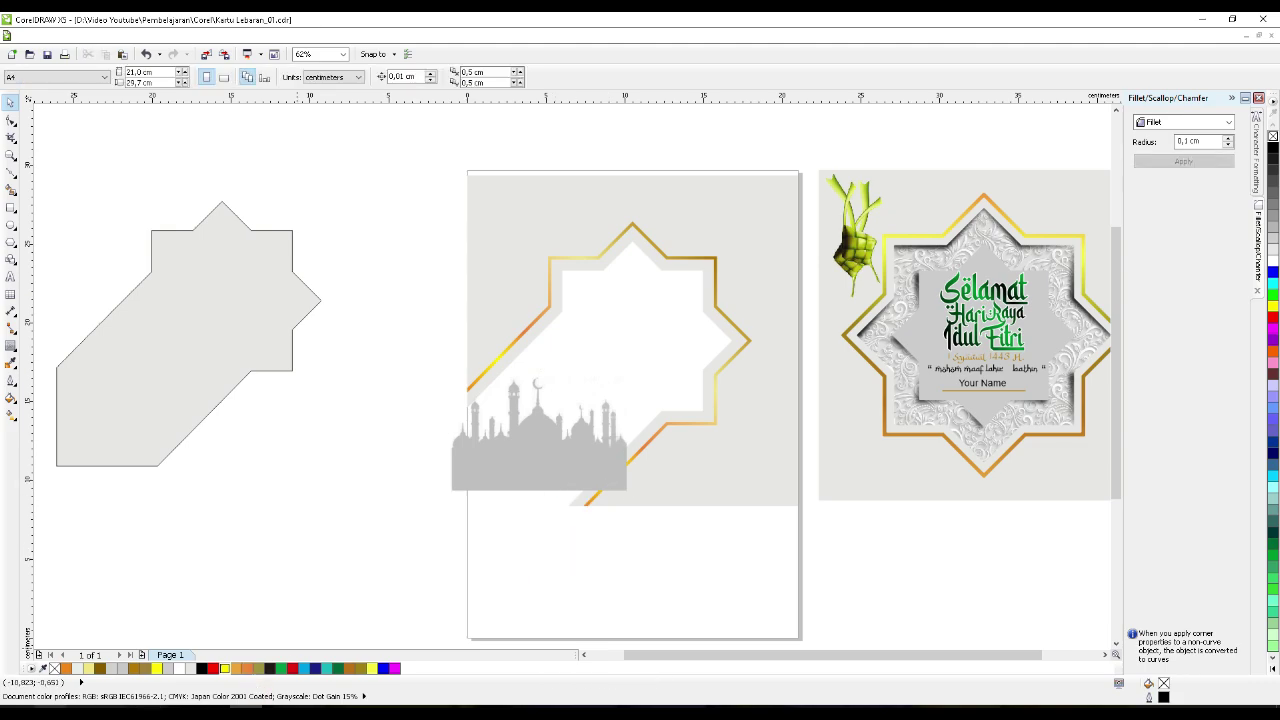
- Switch to File Explorer and import the 3d_05 pattern image from the Latar Blackboard folder into the card drawing
click(84, 706)
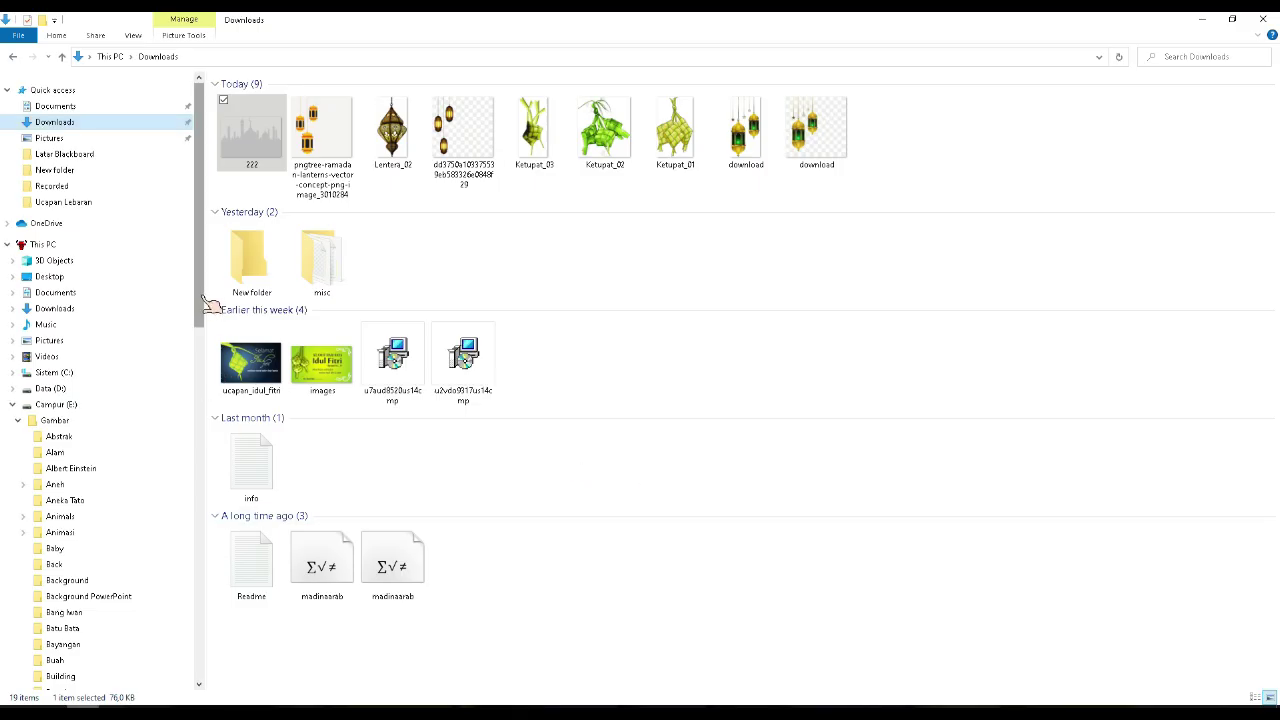
drag(199, 295, 190, 511)
click(110, 431)
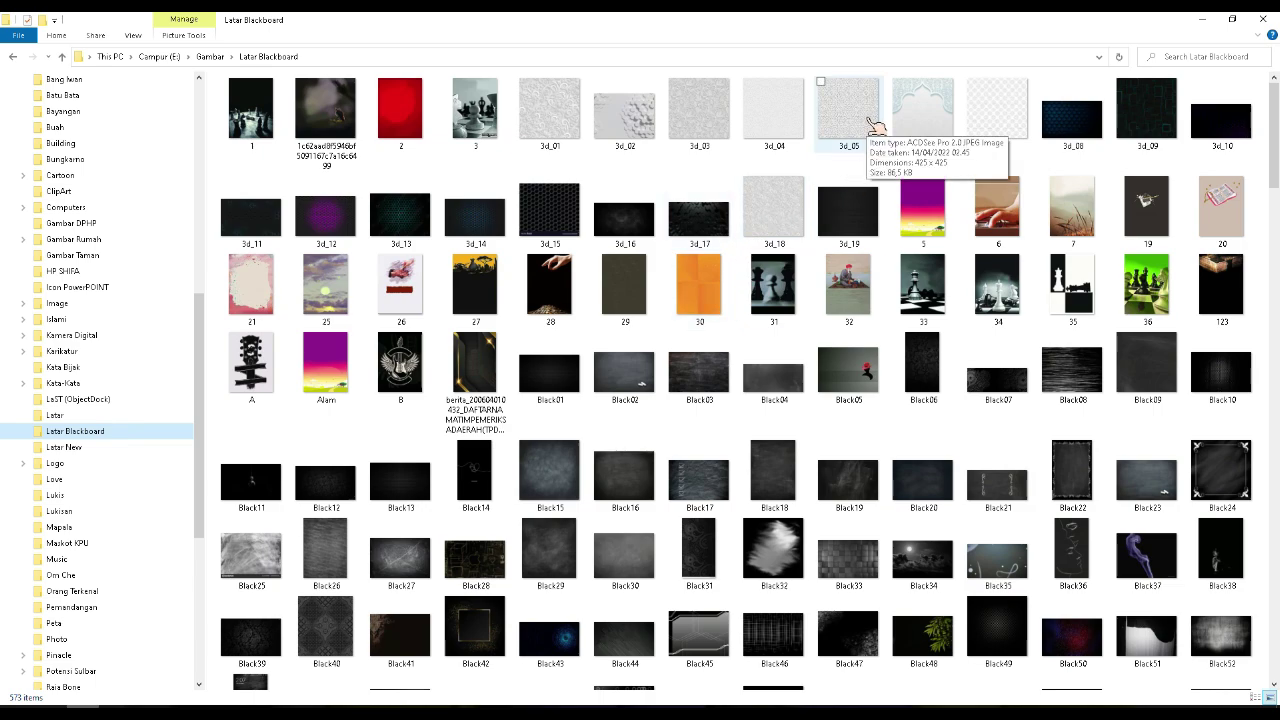
drag(850, 115, 613, 371)
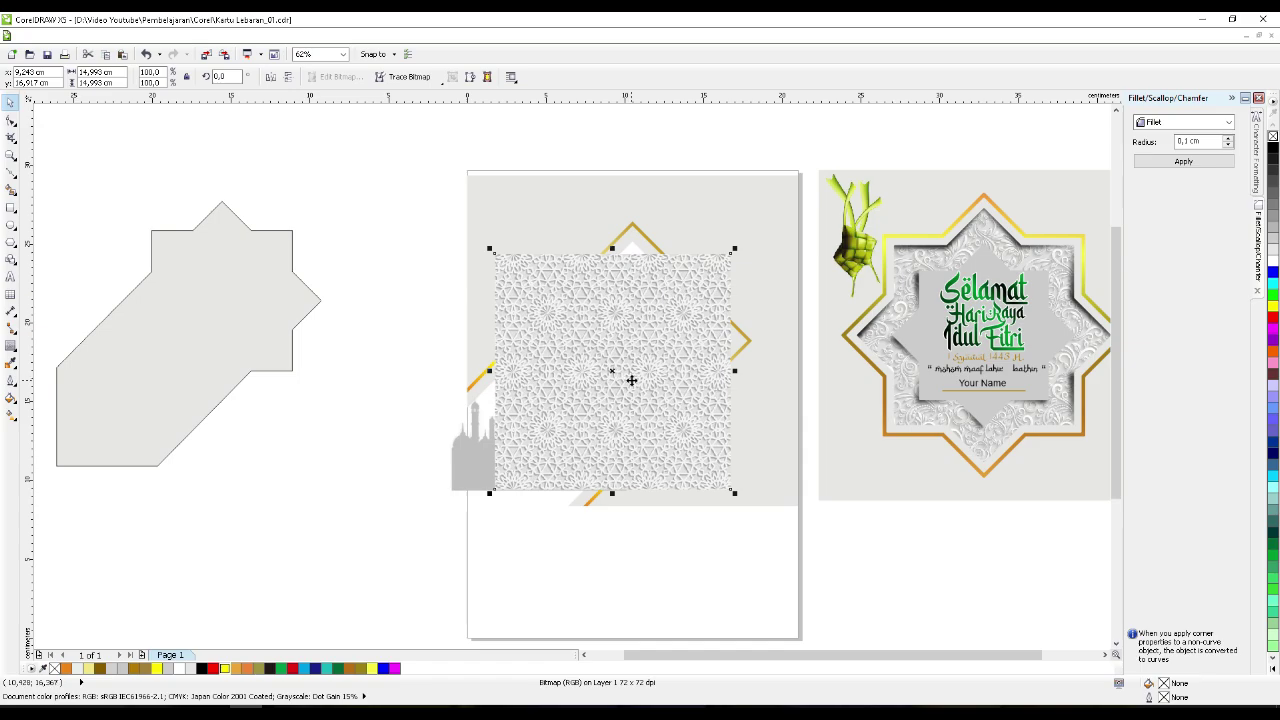
- Send the pattern image behind the card artwork and enlarge it to about 16.7 cm square to fill the star cut-out
key(ctrl+End)
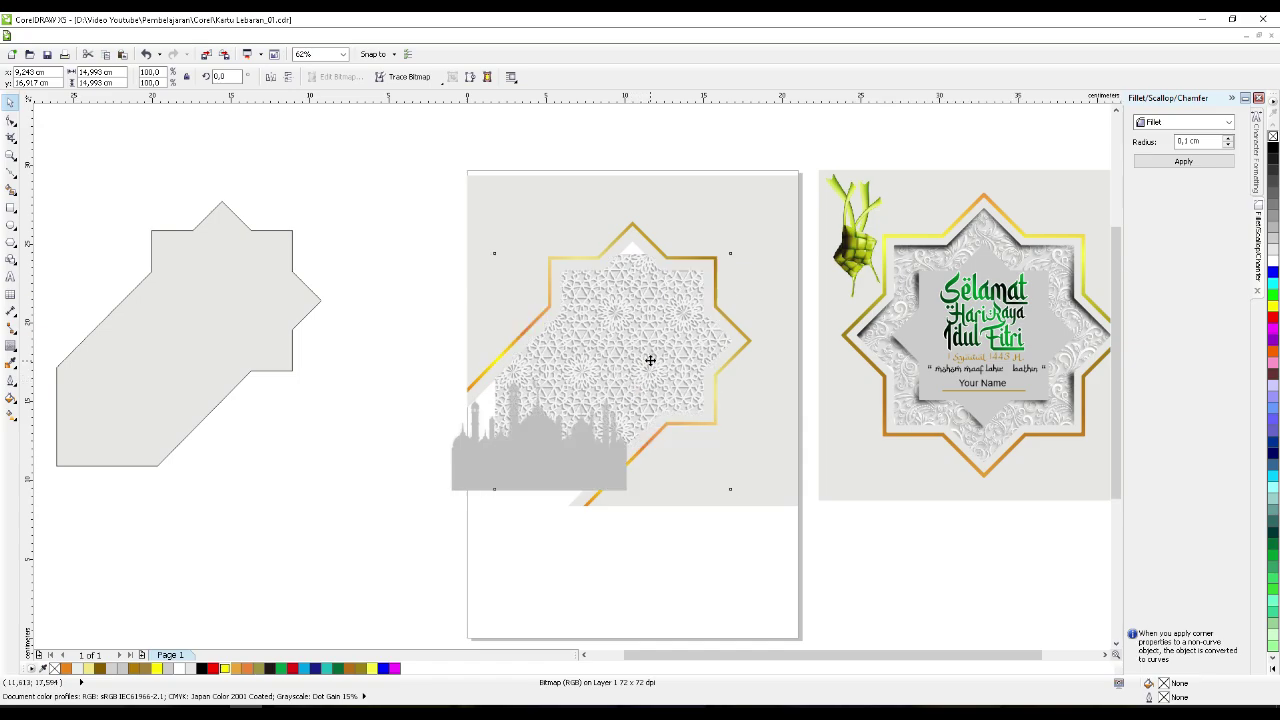
click(649, 351)
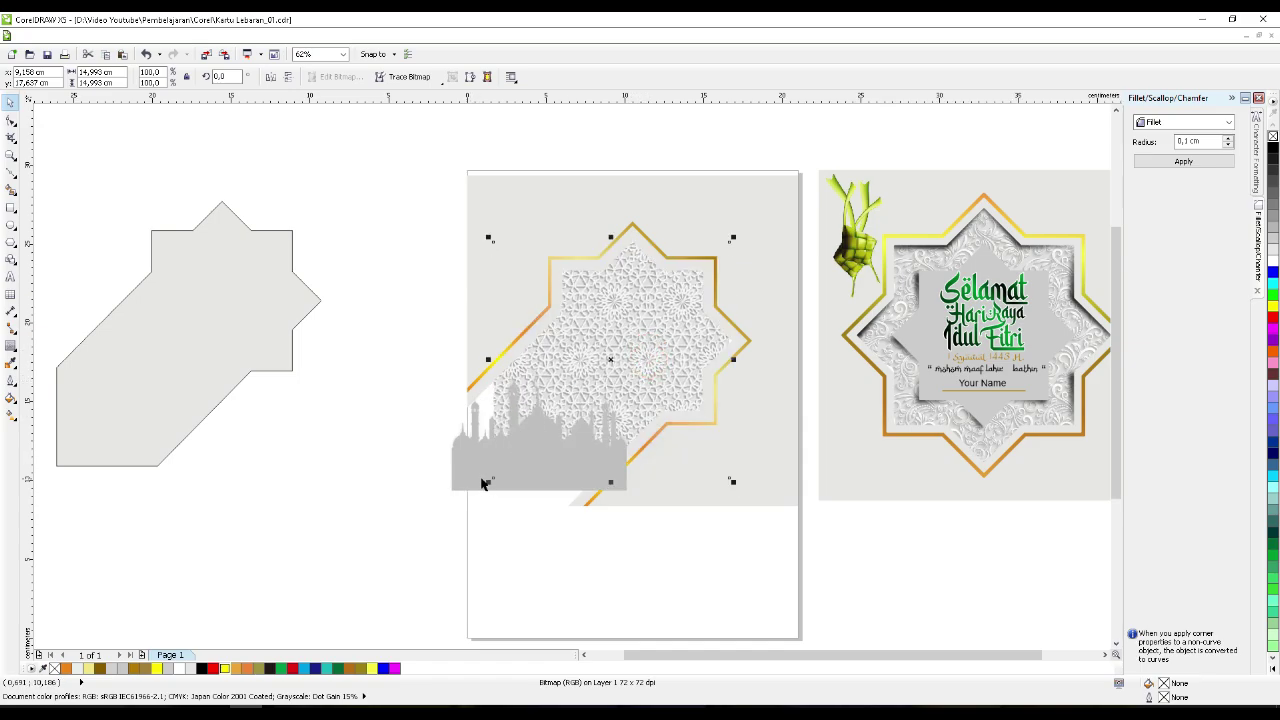
drag(490, 482, 460, 510)
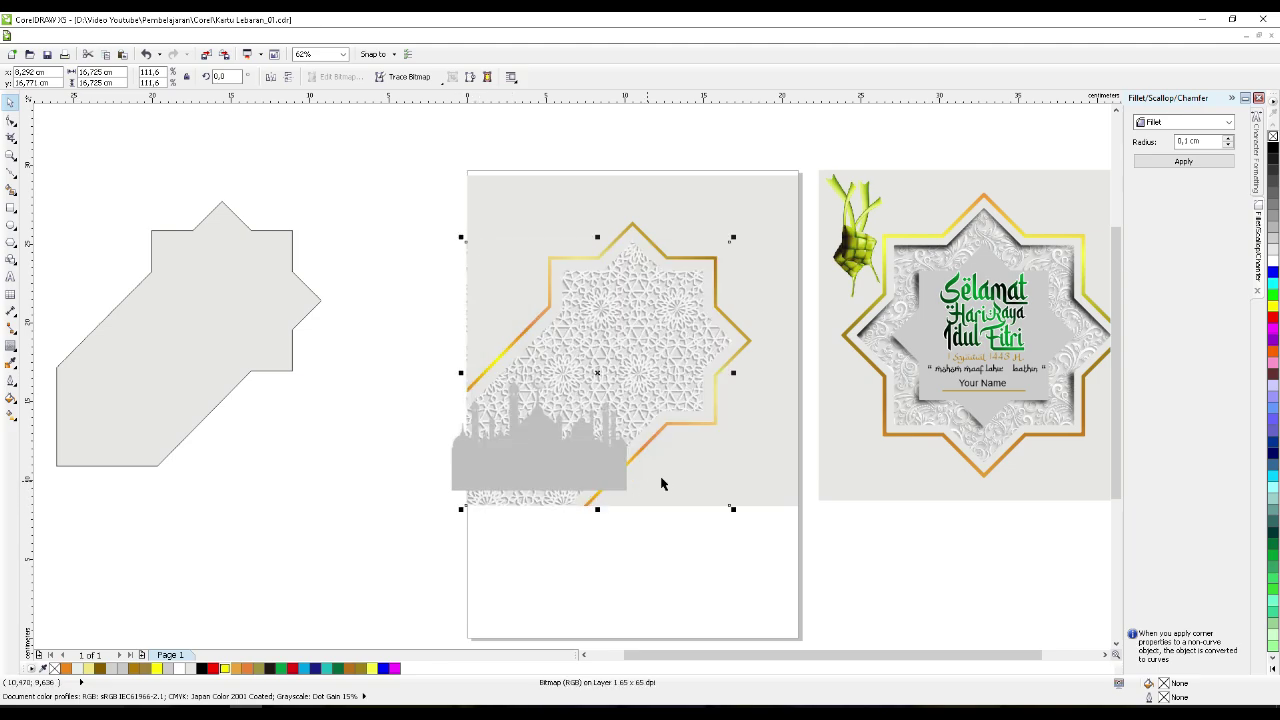
- Align the mosque silhouette with the card's lower-left corner and stretch it to about 7.6 cm tall
scroll(492, 478, up, 2)
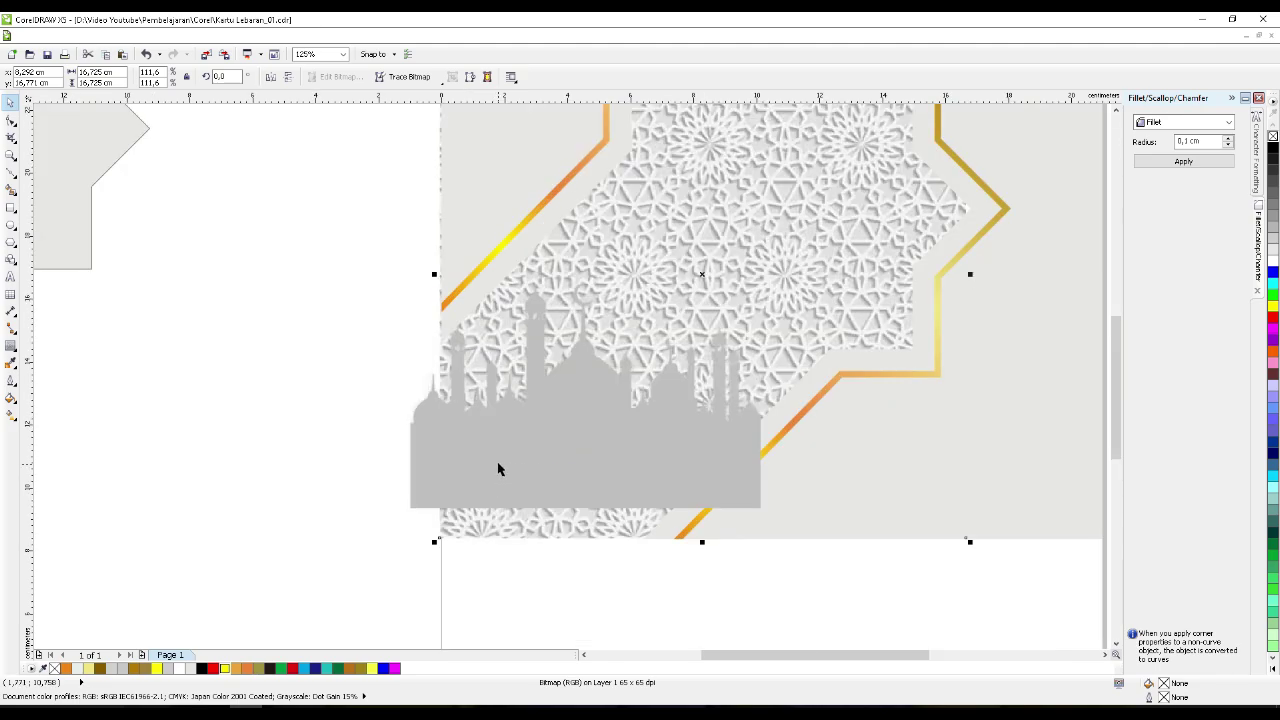
drag(496, 452, 528, 480)
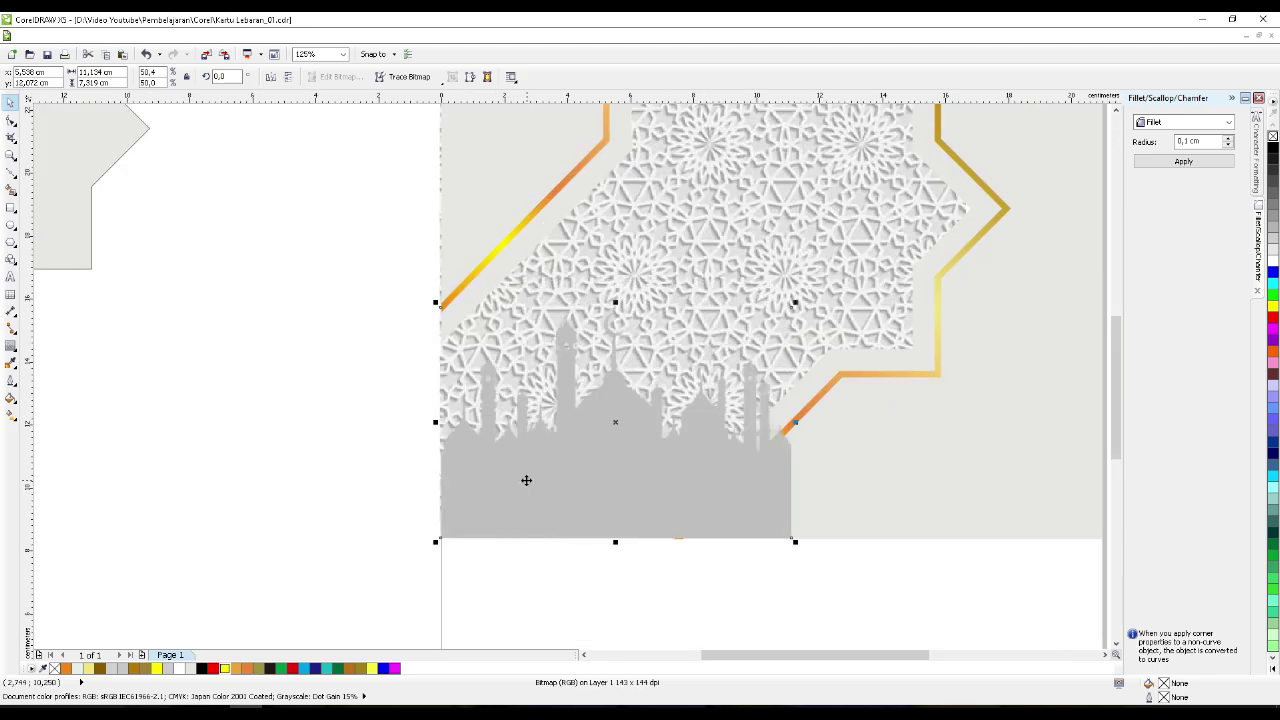
scroll(420, 497, up, 4)
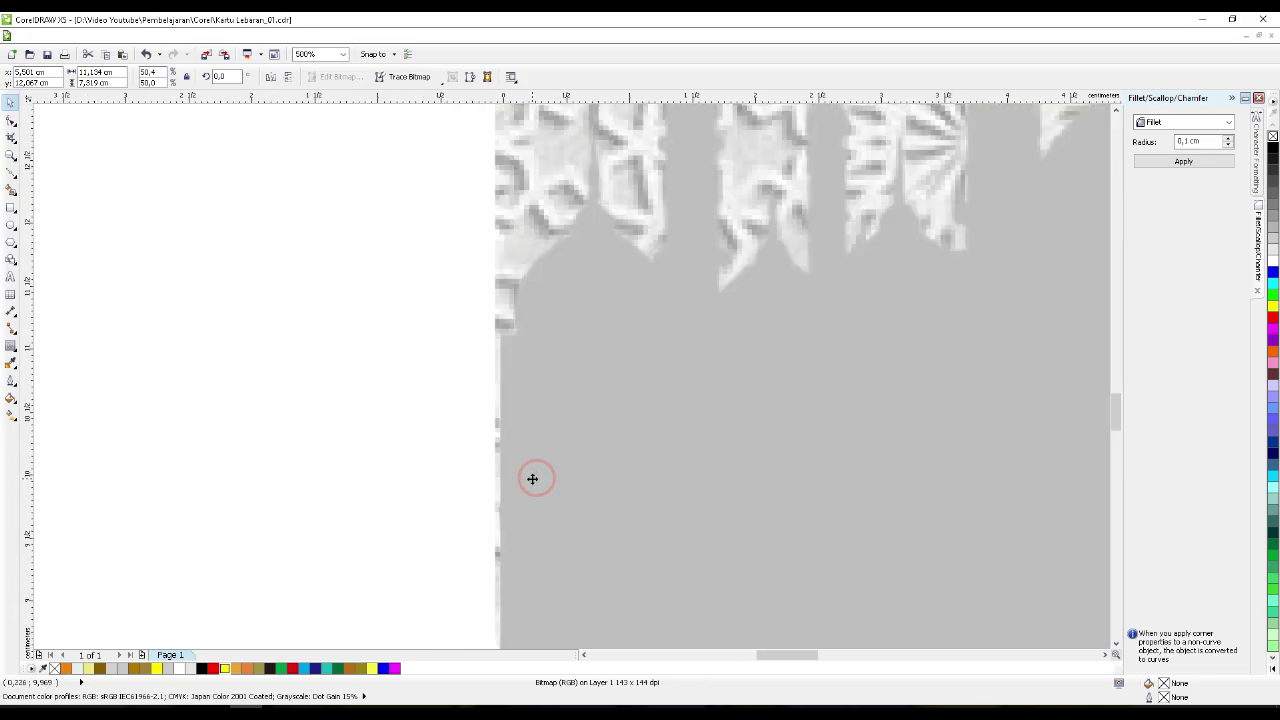
scroll(531, 467, down, 6)
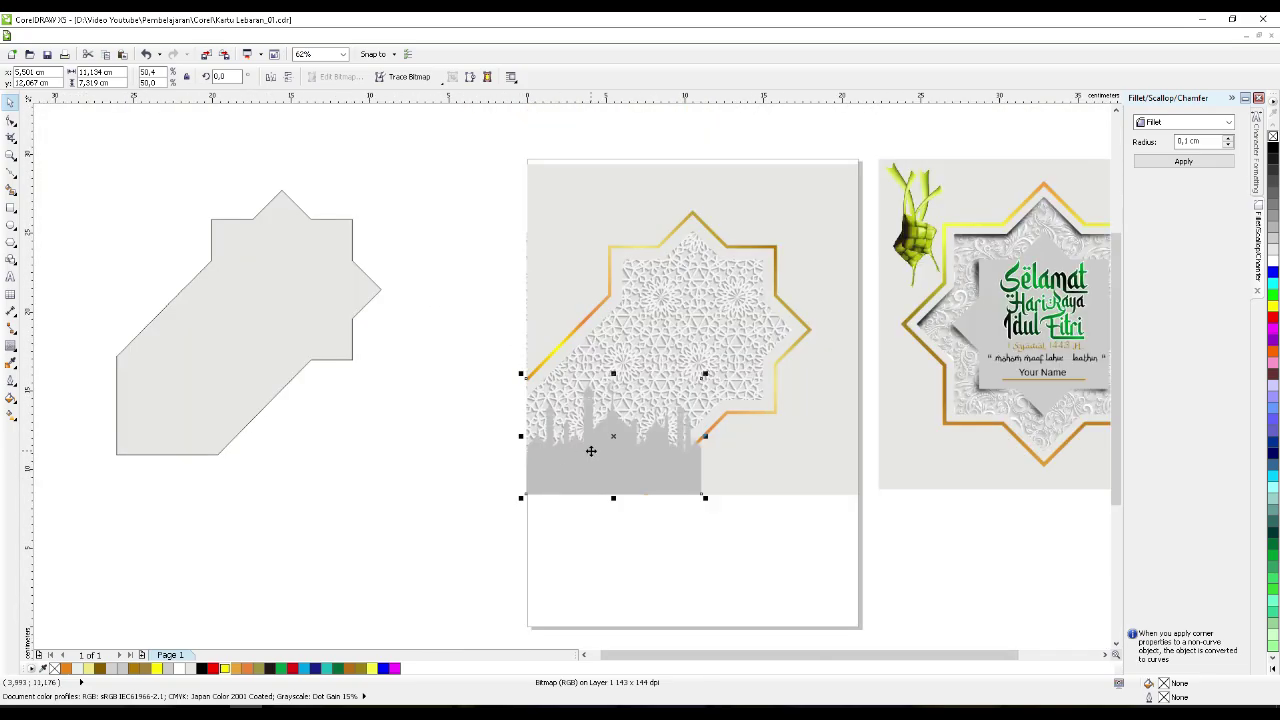
drag(613, 375, 613, 371)
scroll(707, 466, up, 2)
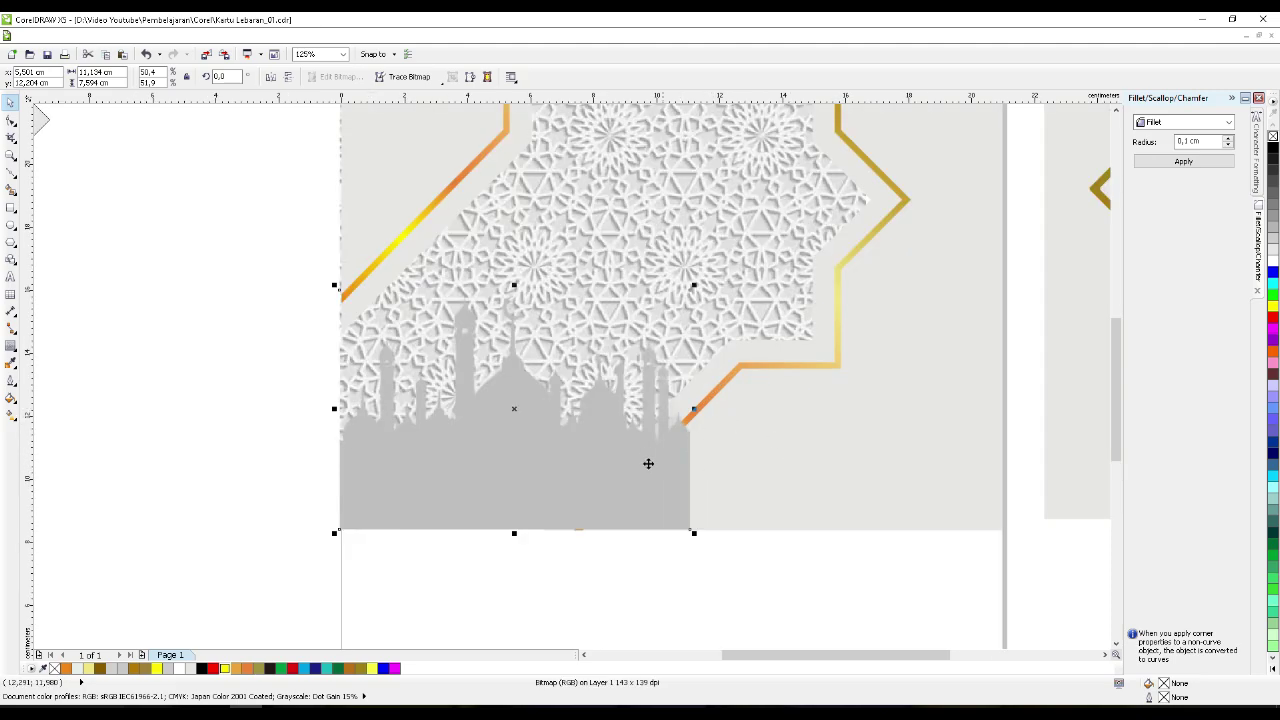
- Reorder the mosque silhouette so it sits behind the grey card and gold frame but in front of the pattern
key(ctrl+End)
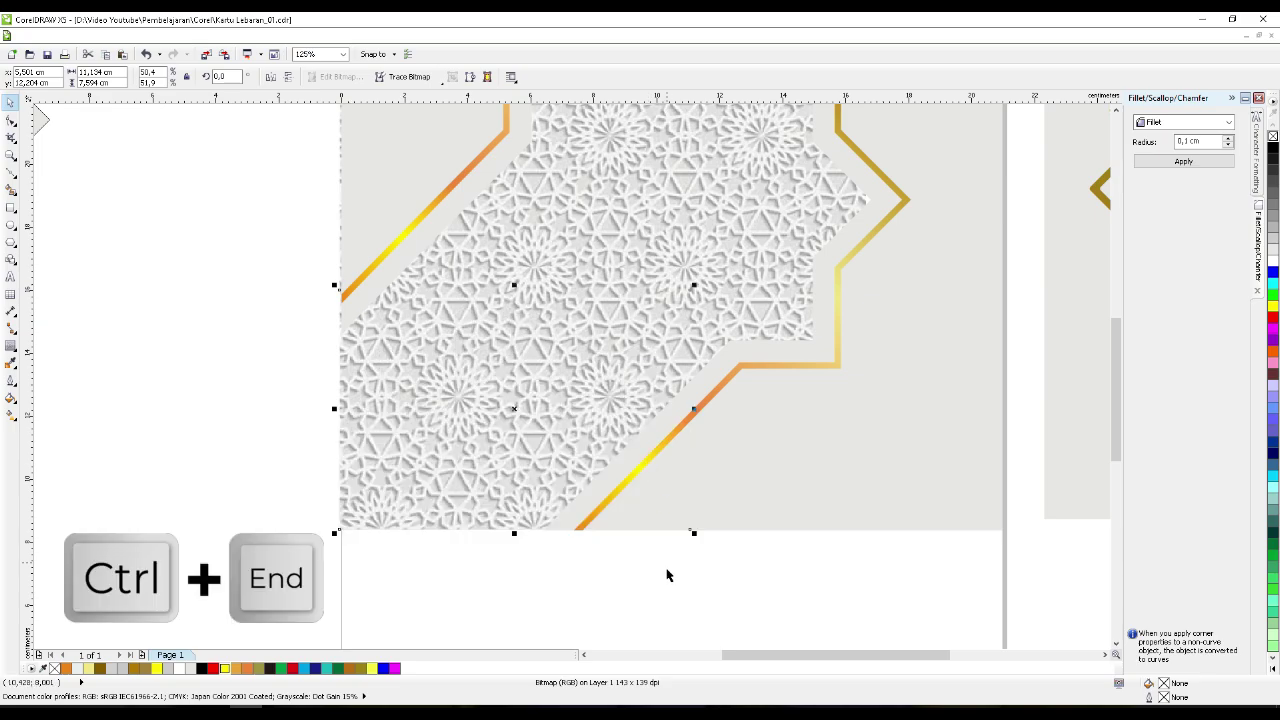
click(576, 380)
click(720, 591)
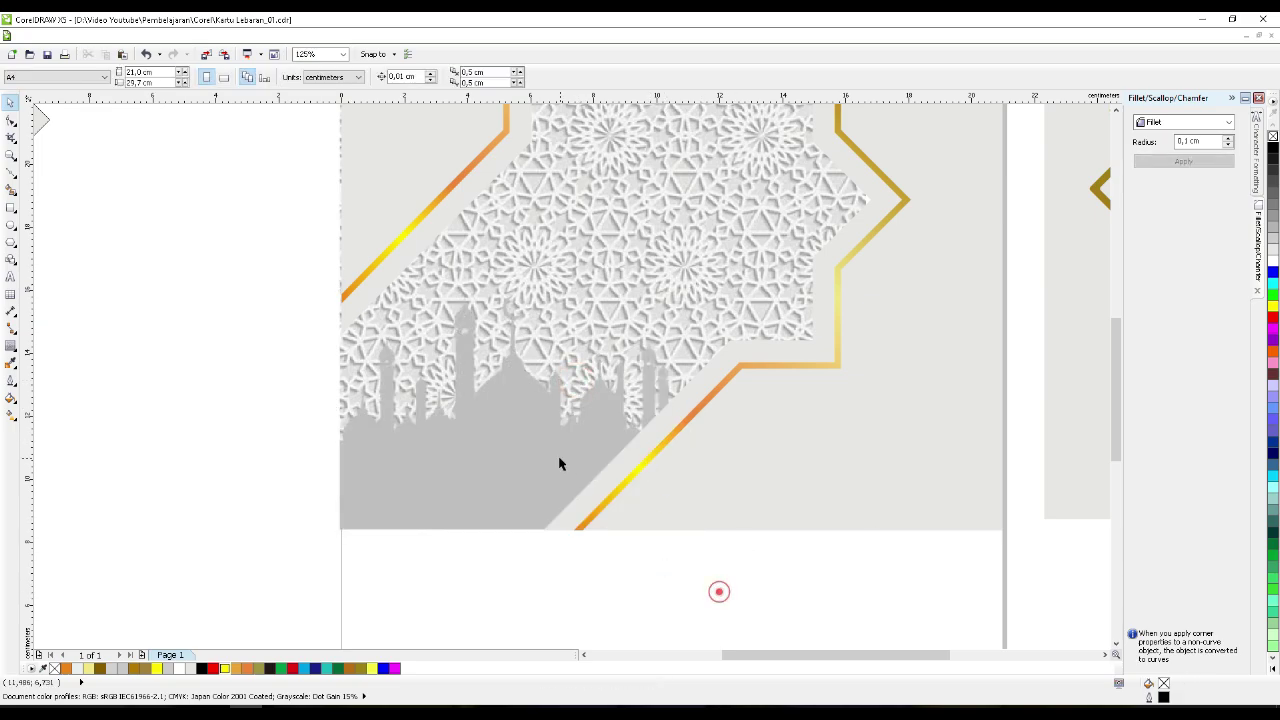
- Add a black drop shadow to the mosque silhouette with opacity 20 and feathering 3
click(557, 455)
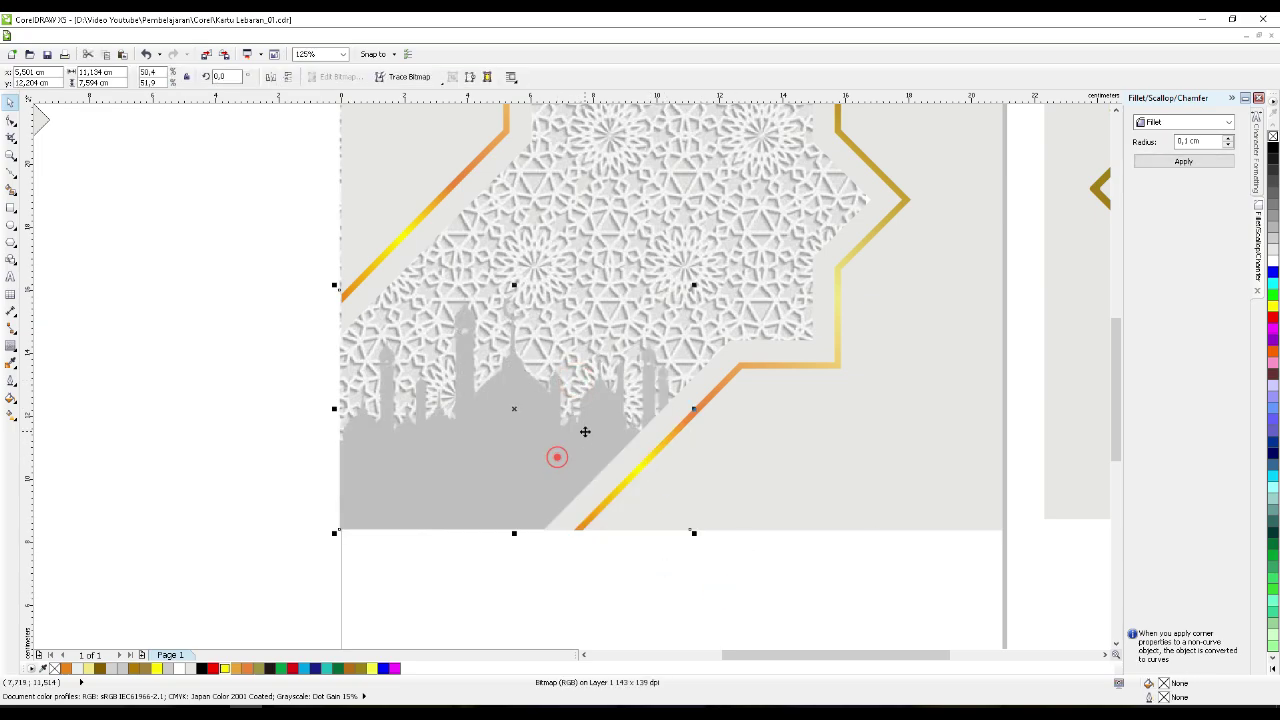
click(12, 362)
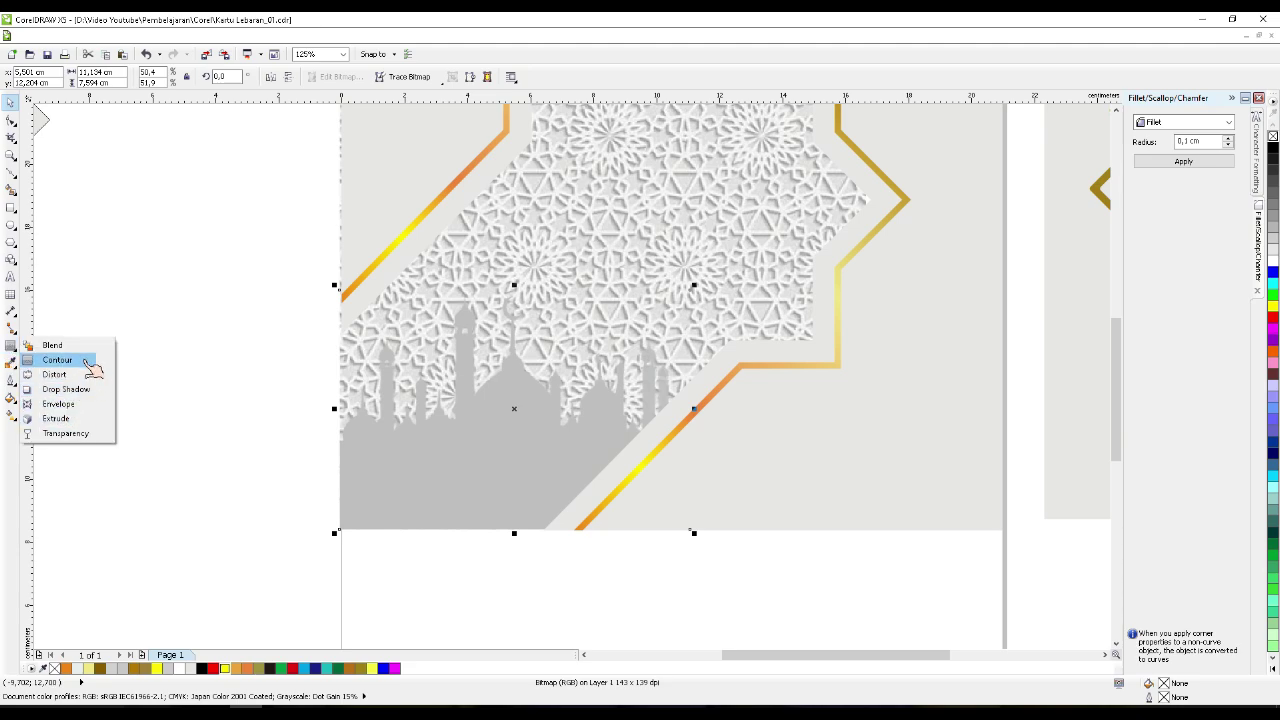
click(66, 389)
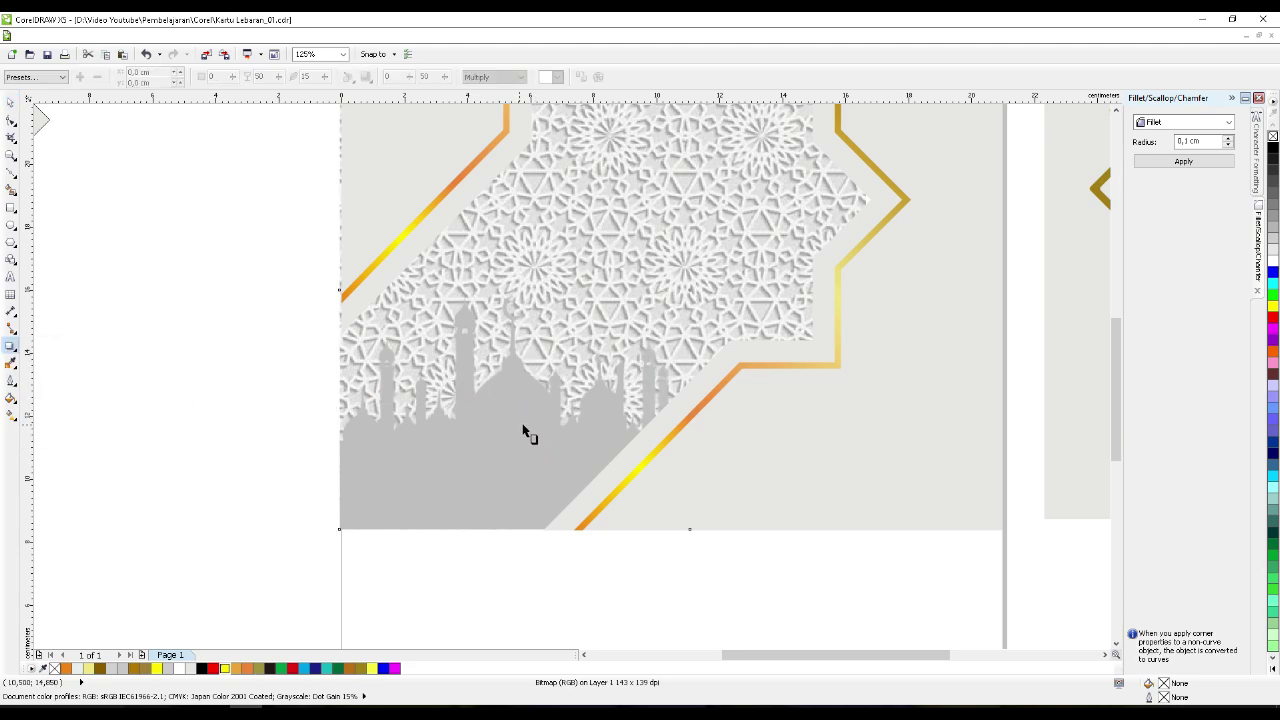
drag(493, 438, 514, 357)
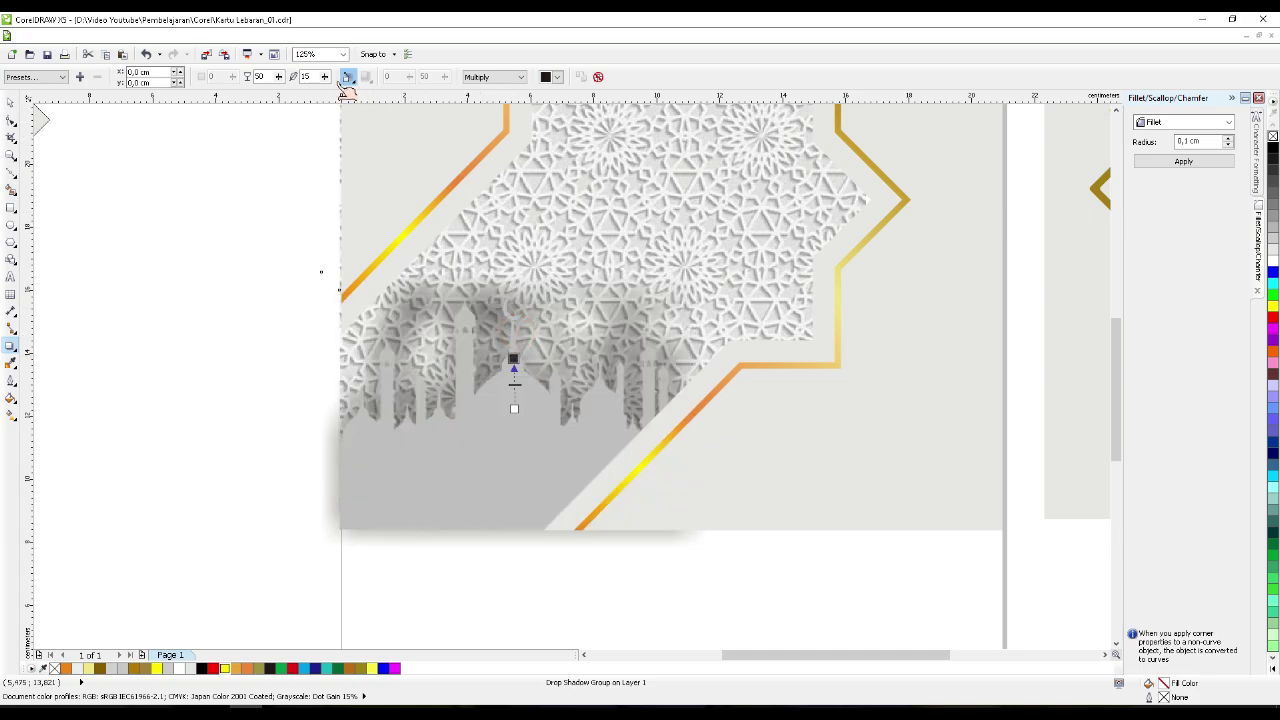
drag(278, 77, 327, 101)
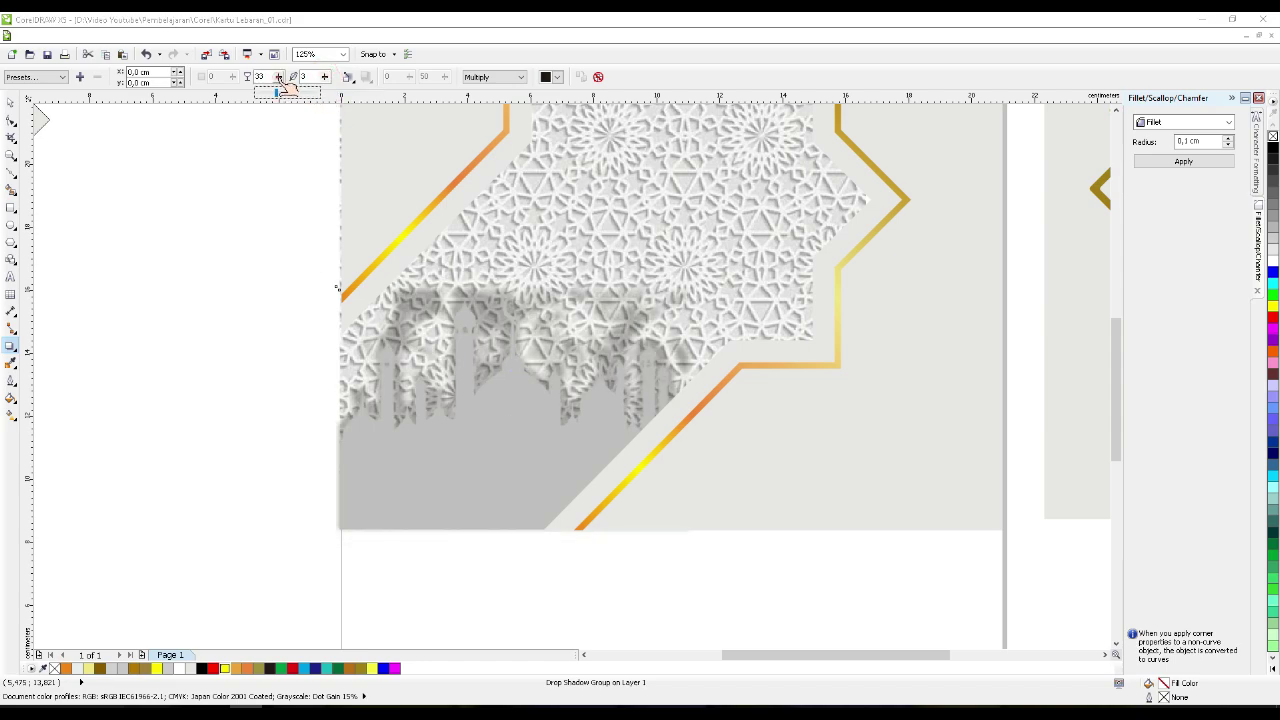
drag(278, 77, 271, 97)
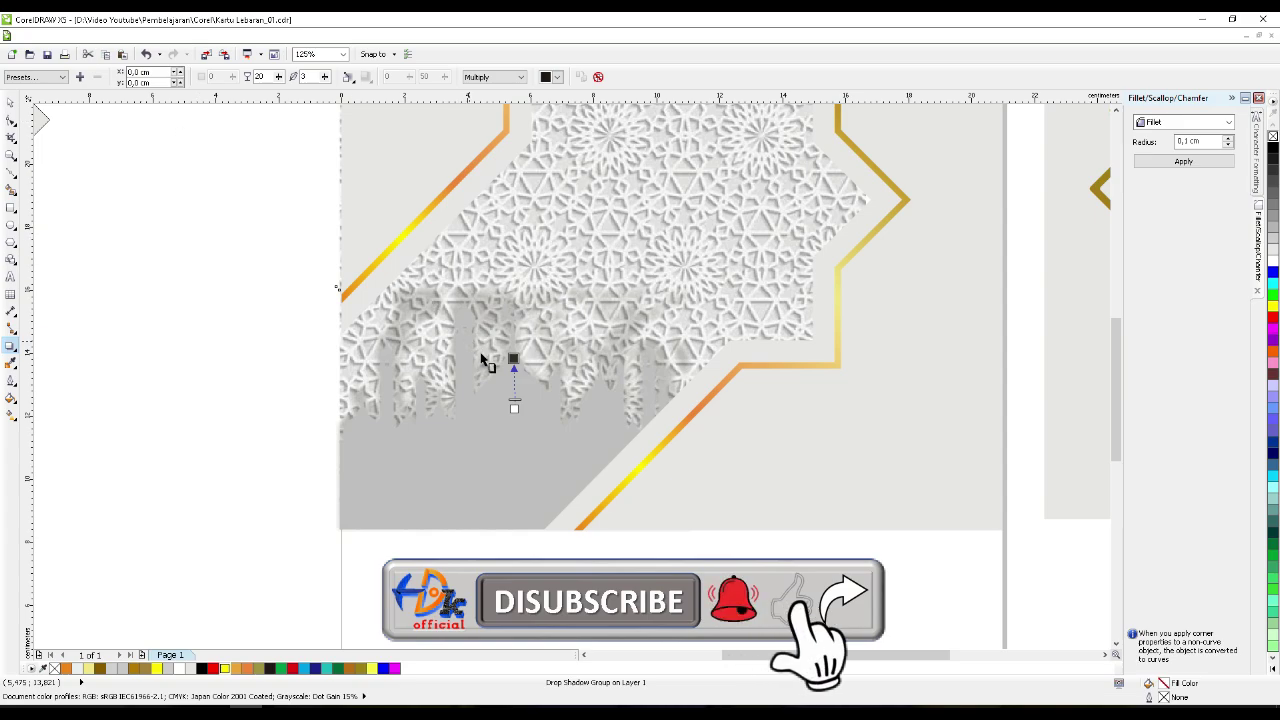
- Recast the mosque's drop shadow upward from its base at about 92 degrees, ending near the domes
drag(509, 356, 523, 472)
click(10, 103)
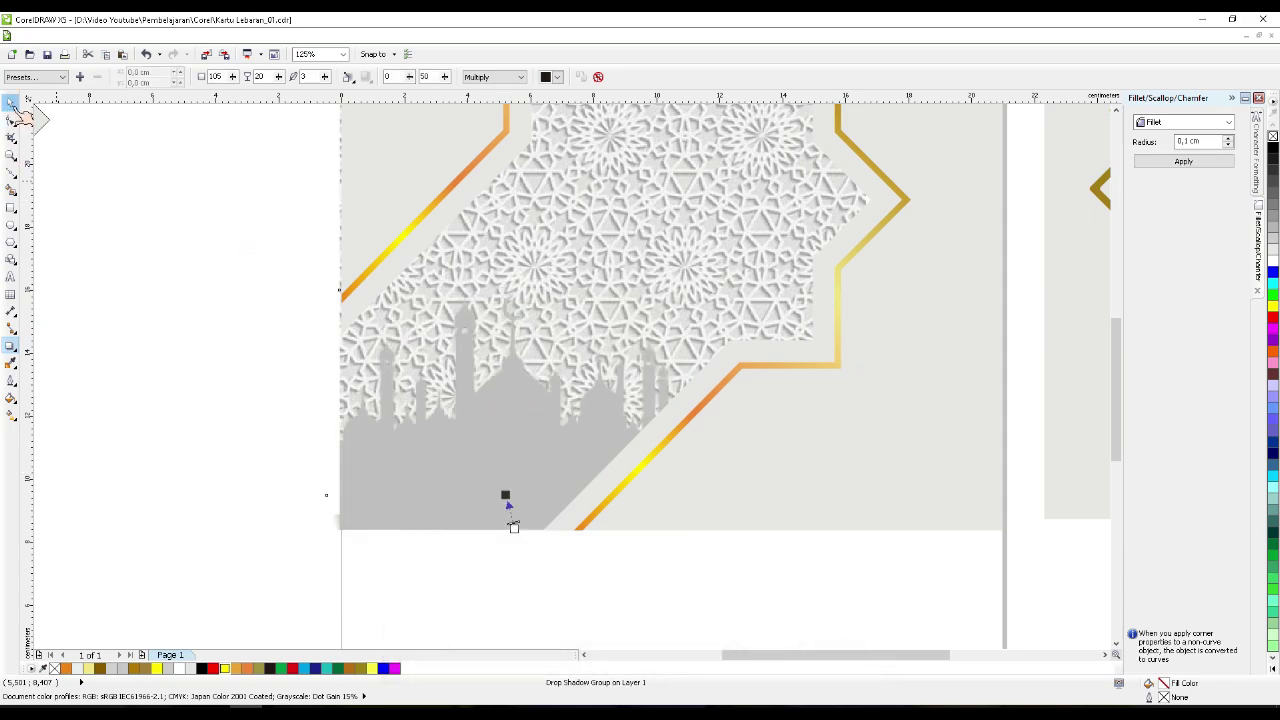
drag(506, 496, 508, 329)
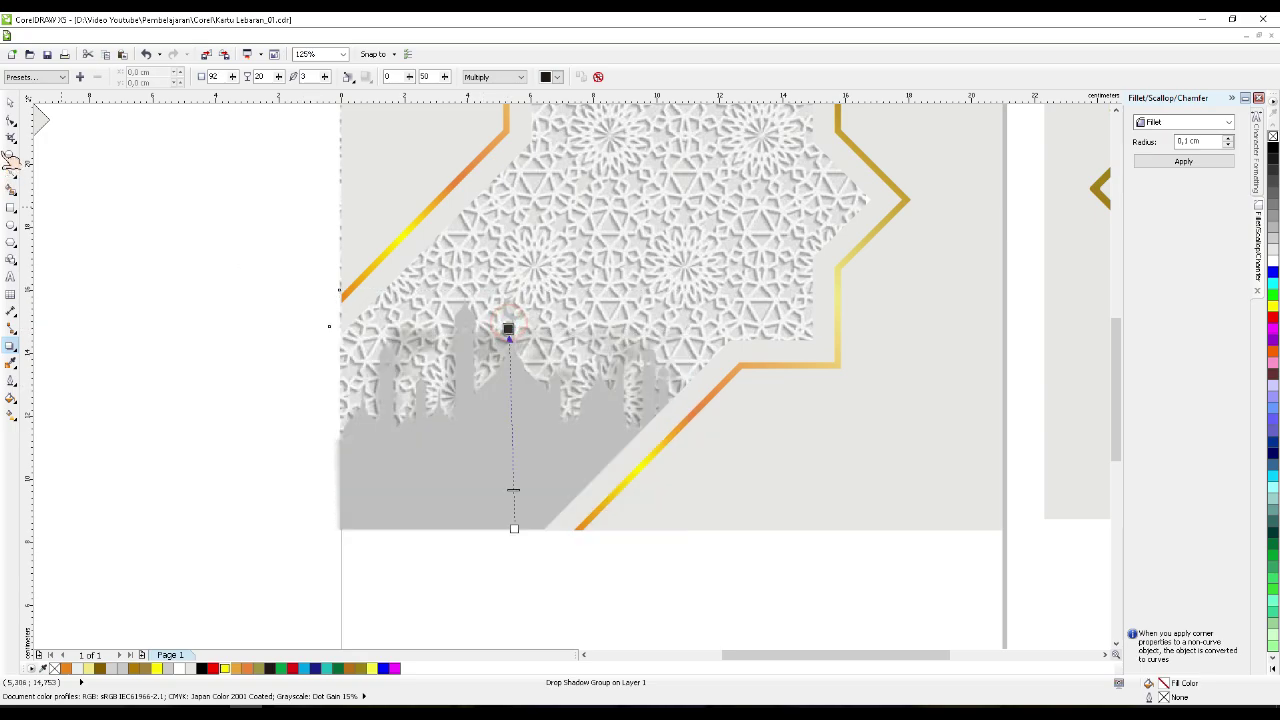
click(119, 327)
scroll(432, 437, down, 2)
click(420, 452)
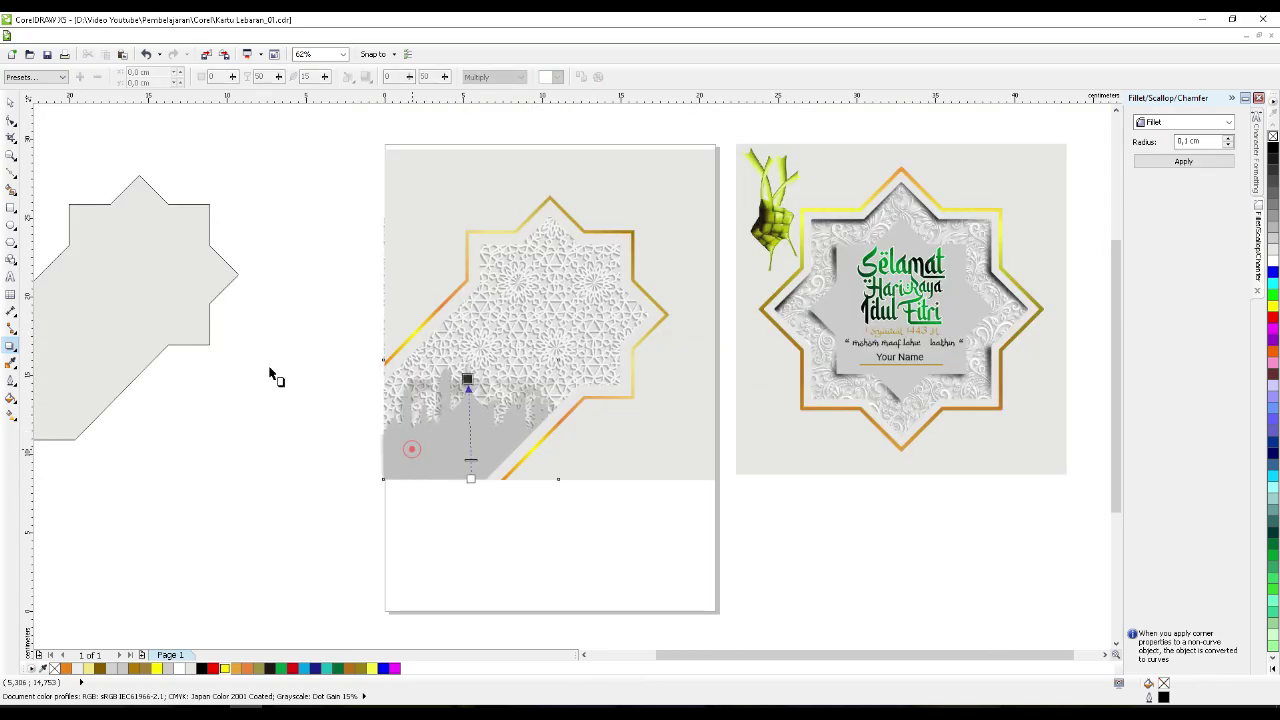
click(12, 105)
click(424, 566)
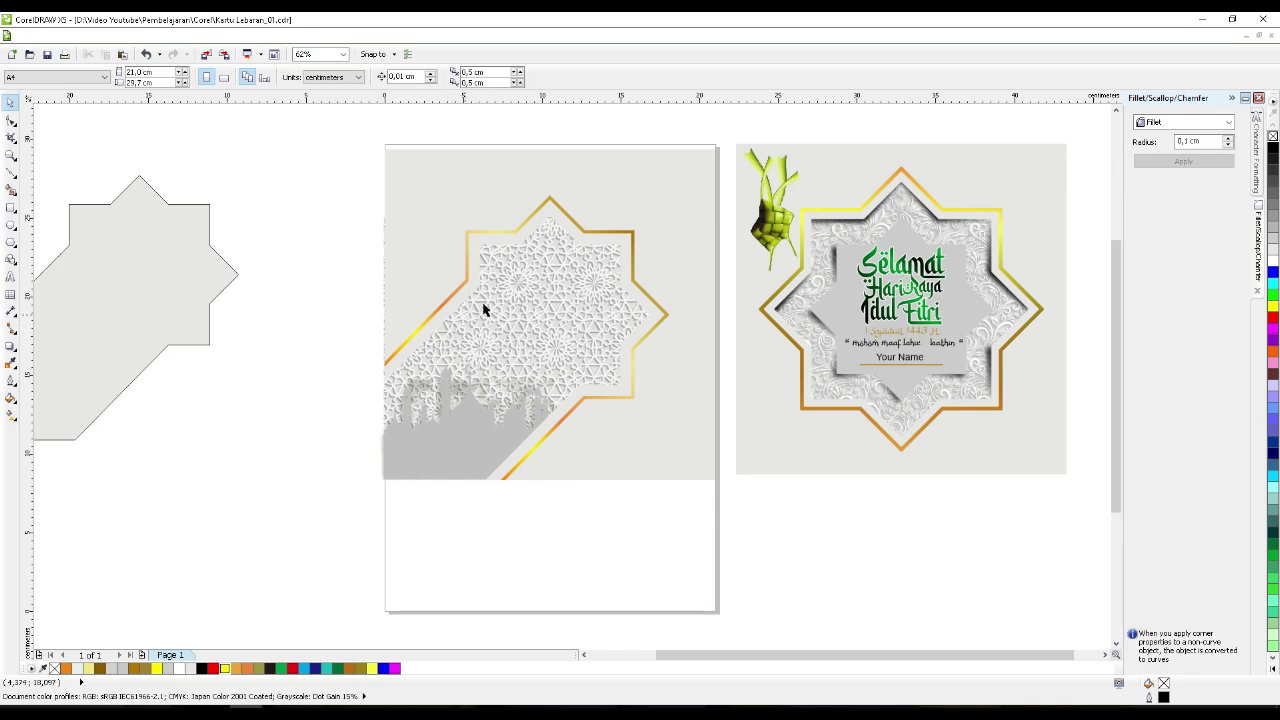
- Narrow the pattern image to about 16.65 cm wide so its overhanging edge lines up with the card's left edge
scroll(414, 346, up, 3)
click(410, 347)
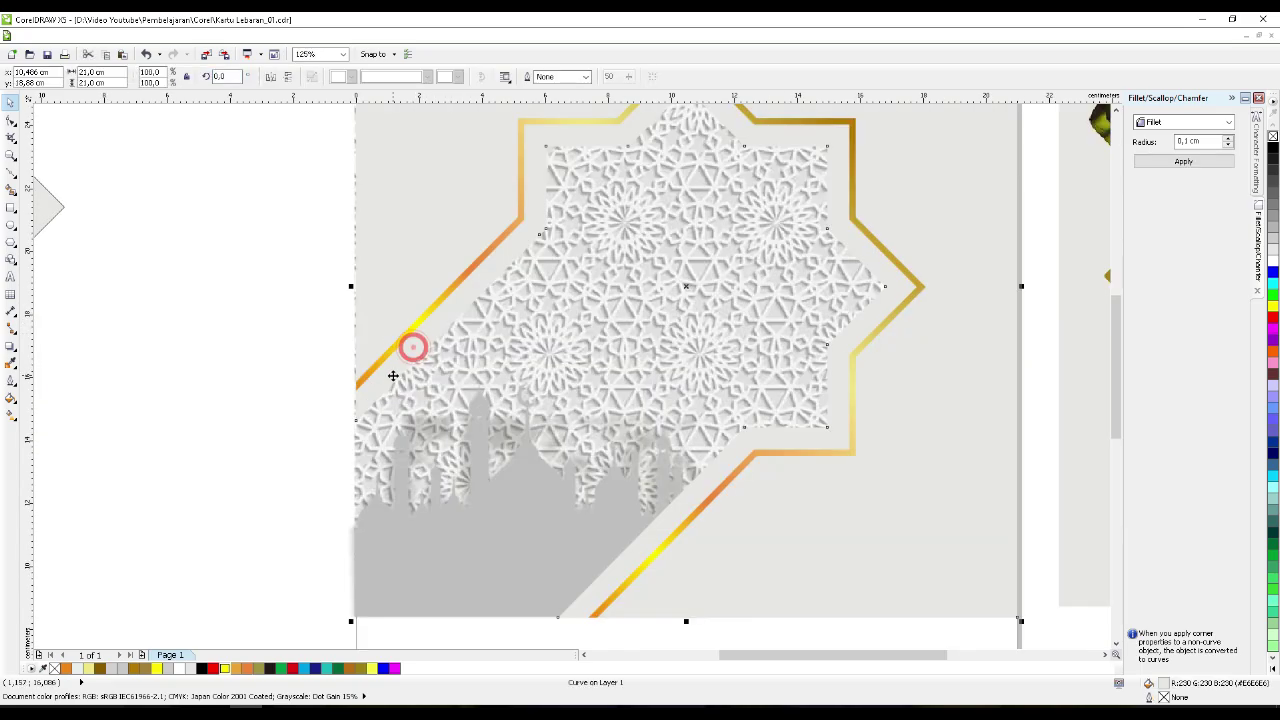
scroll(388, 416, up, 3)
click(327, 500)
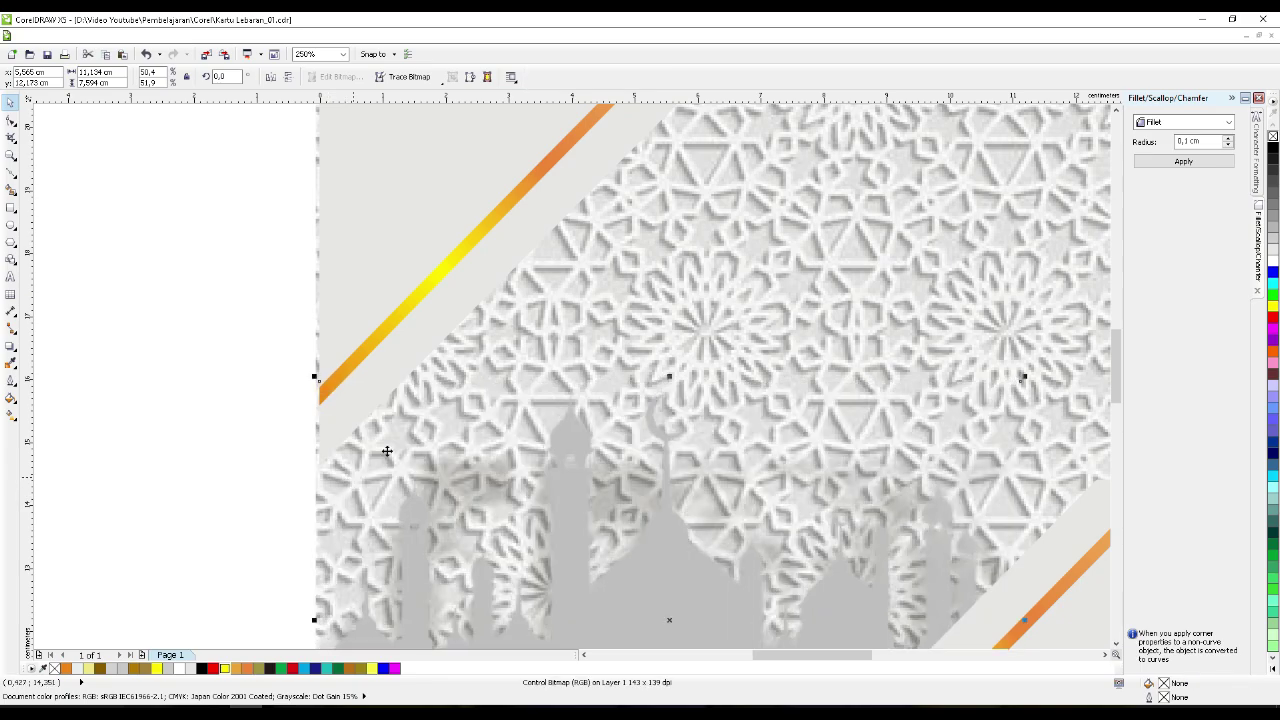
key(ctrl+z)
click(618, 279)
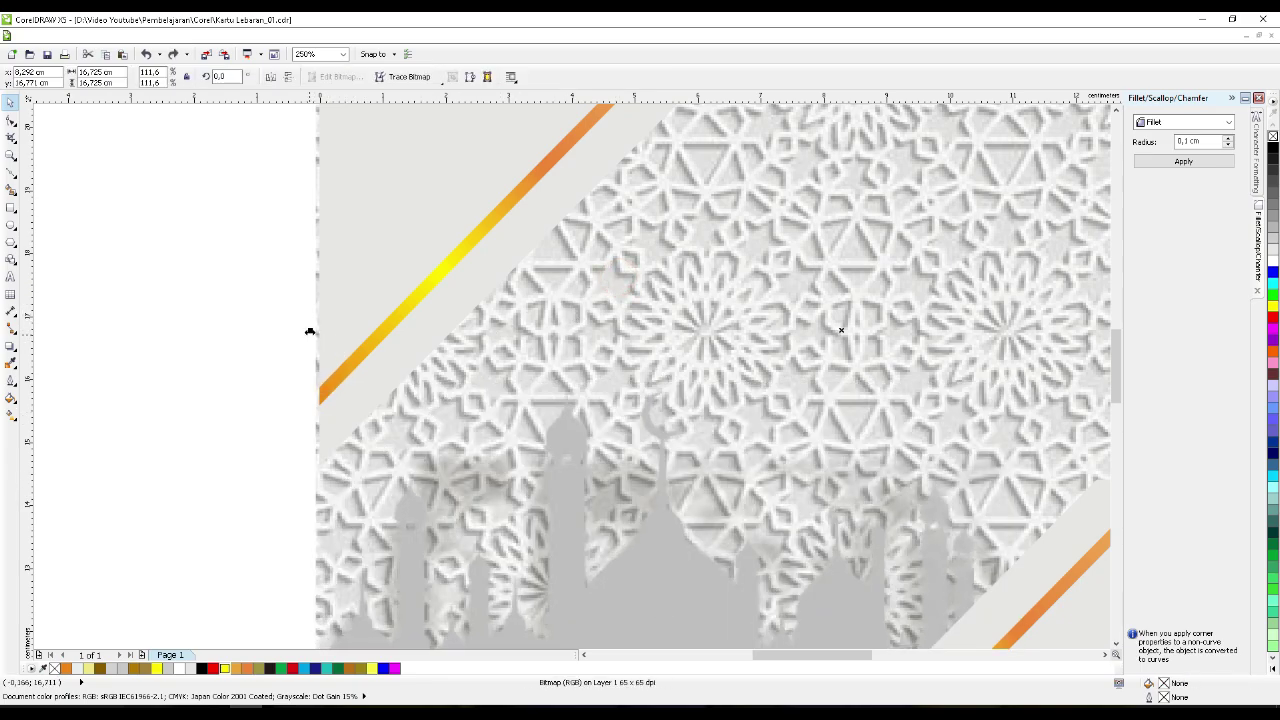
drag(310, 332, 315, 332)
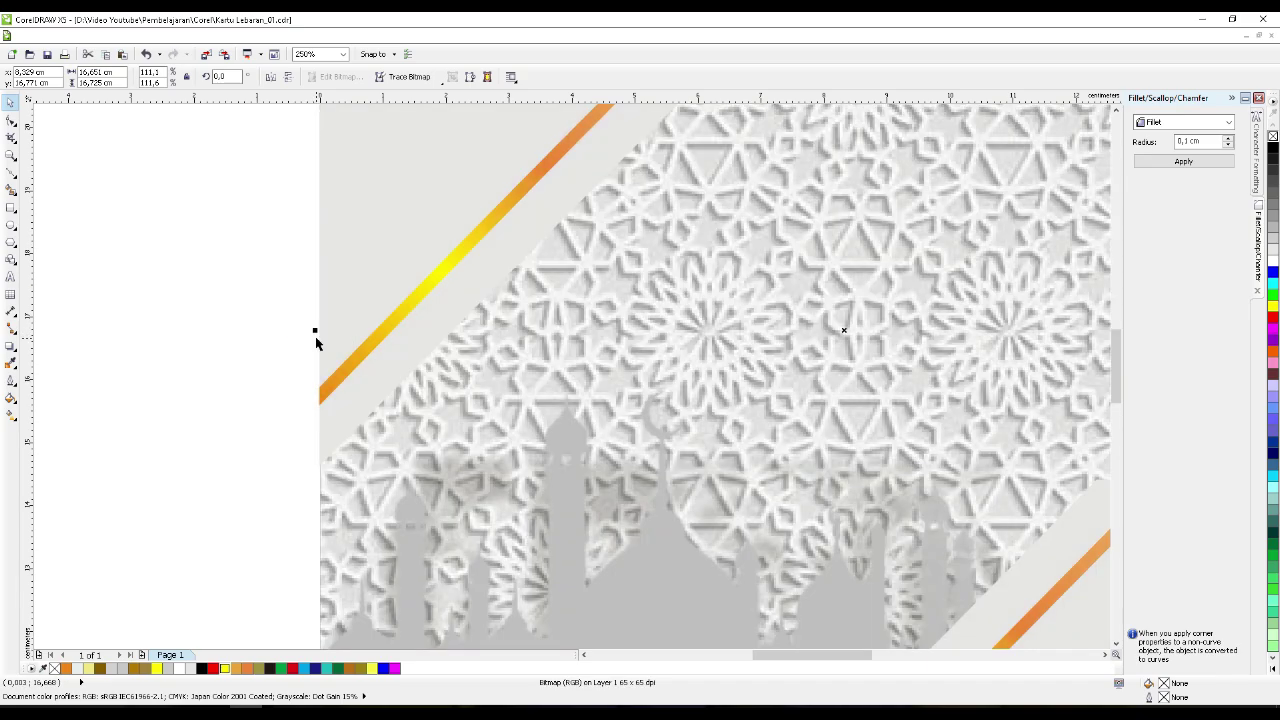
- Draw a rectangle about 2.1 cm wide and 5.8 cm high over the mosque shadow's overhang, flush with the card's left edge
scroll(315, 343, down, 4)
scroll(403, 471, up, 4)
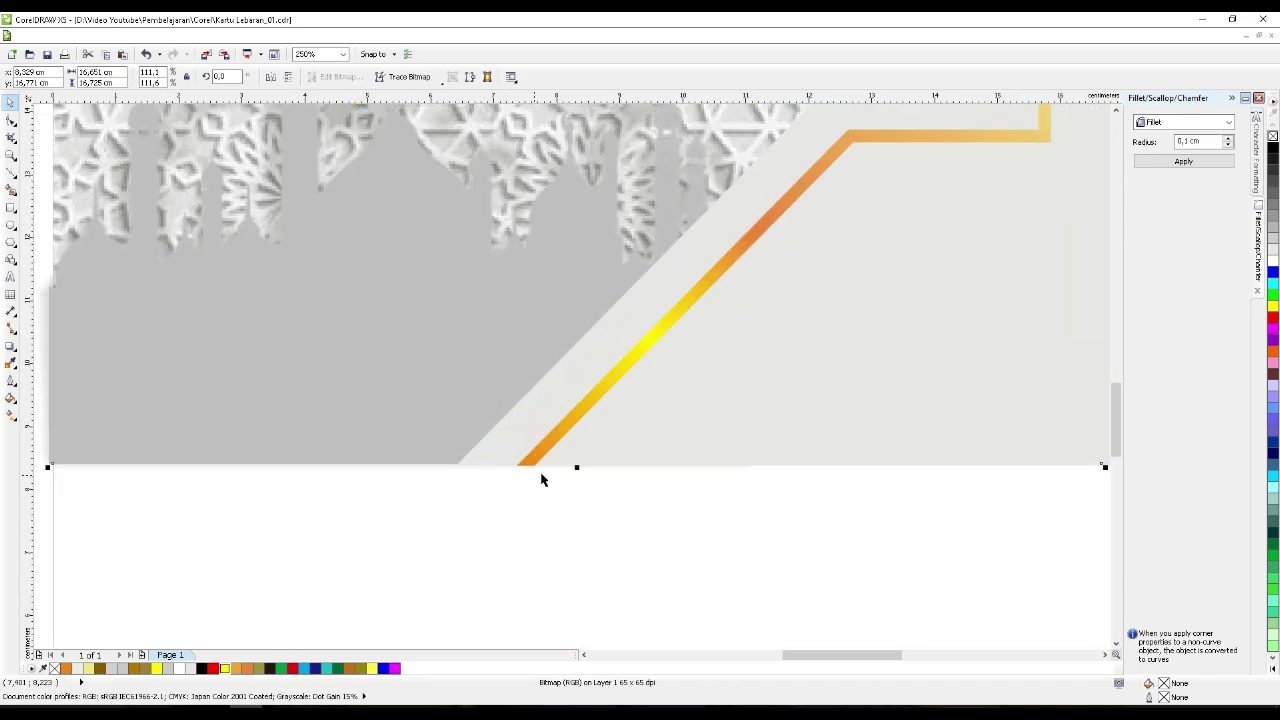
scroll(586, 517, down, 2)
click(420, 466)
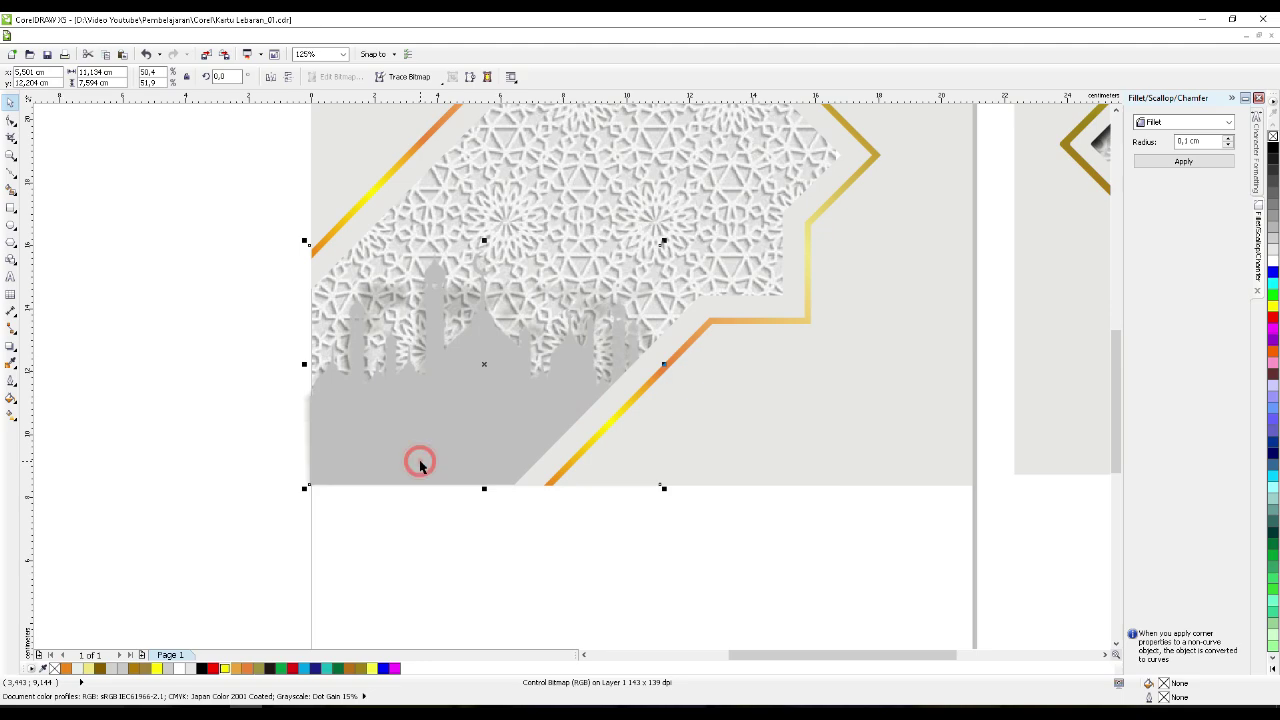
scroll(352, 440, up, 2)
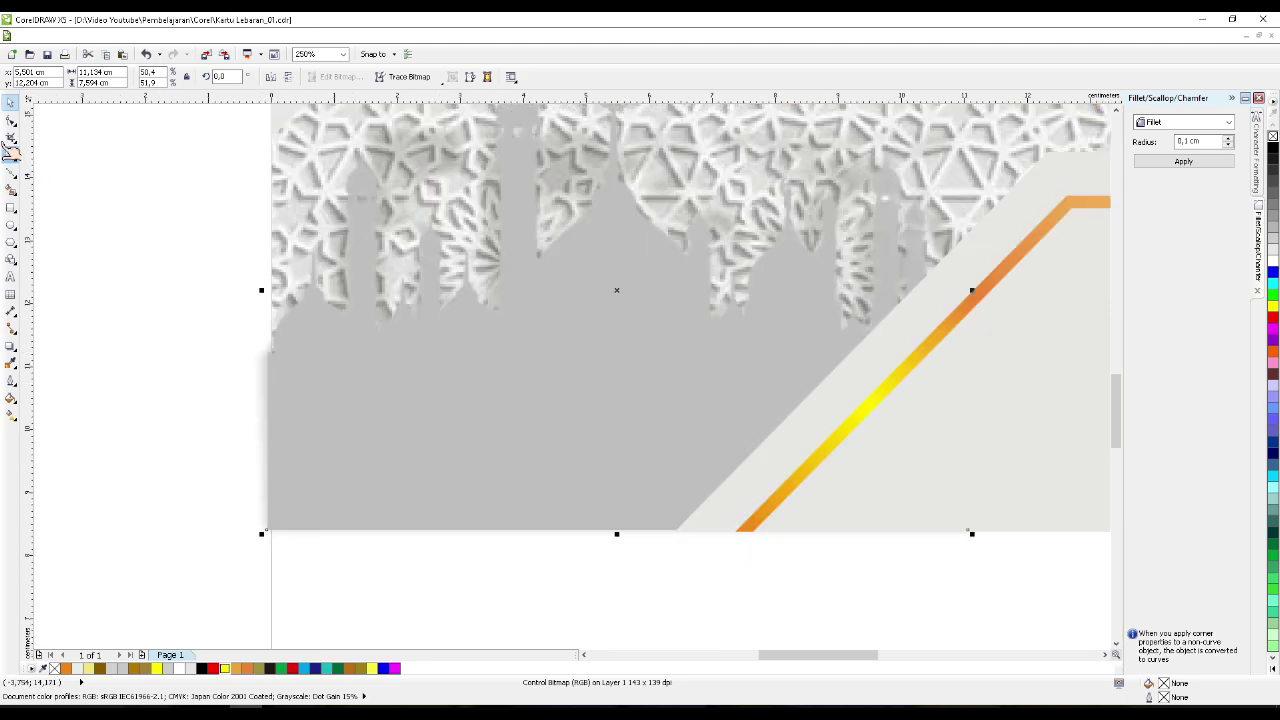
click(11, 207)
drag(139, 223, 271, 590)
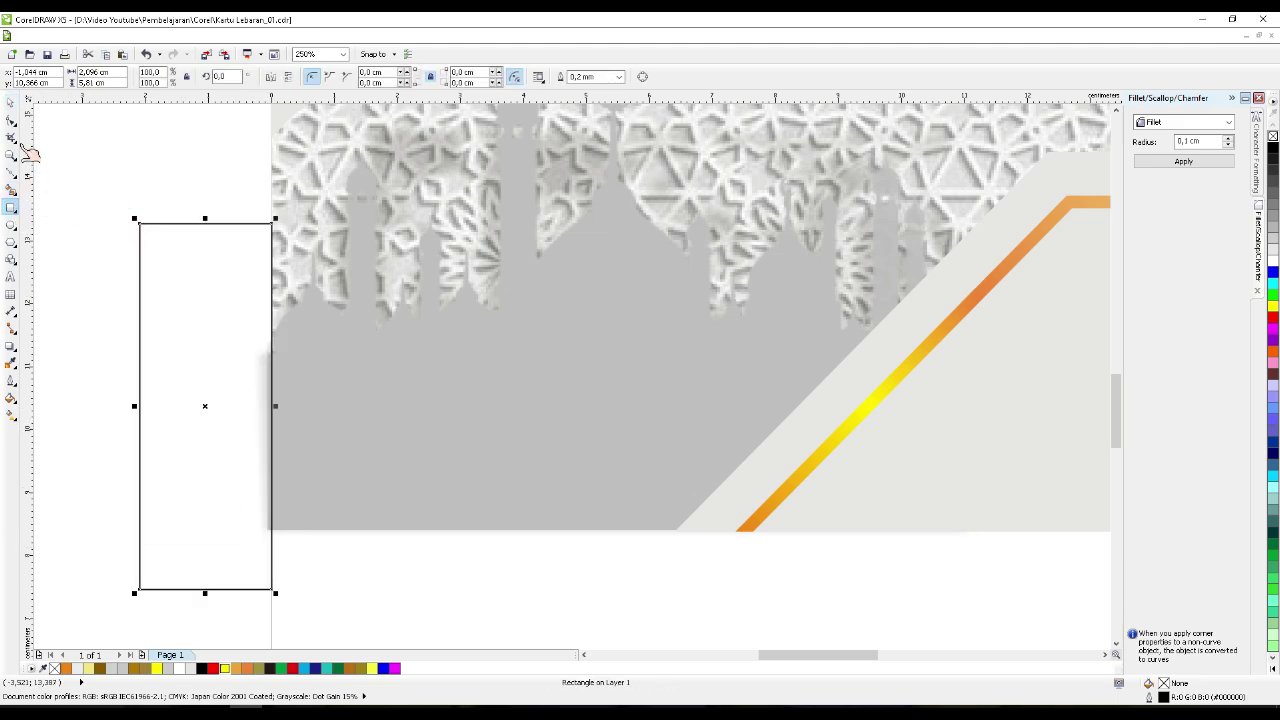
- Try to trim the mosque silhouette's overhang with the rectangle, and move the rectangle clear, below the card's lower-right corner
click(11, 103)
shift+click(332, 383)
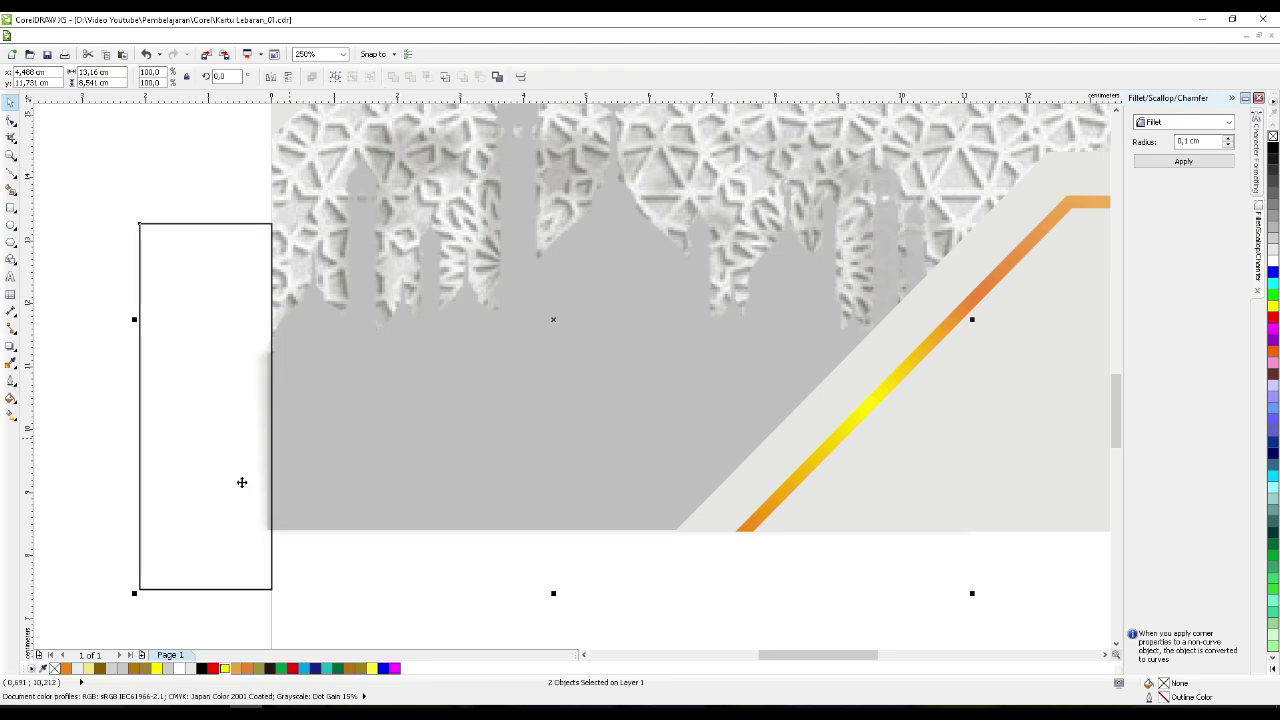
click(397, 583)
drag(227, 530, 135, 534)
scroll(157, 535, down, 5)
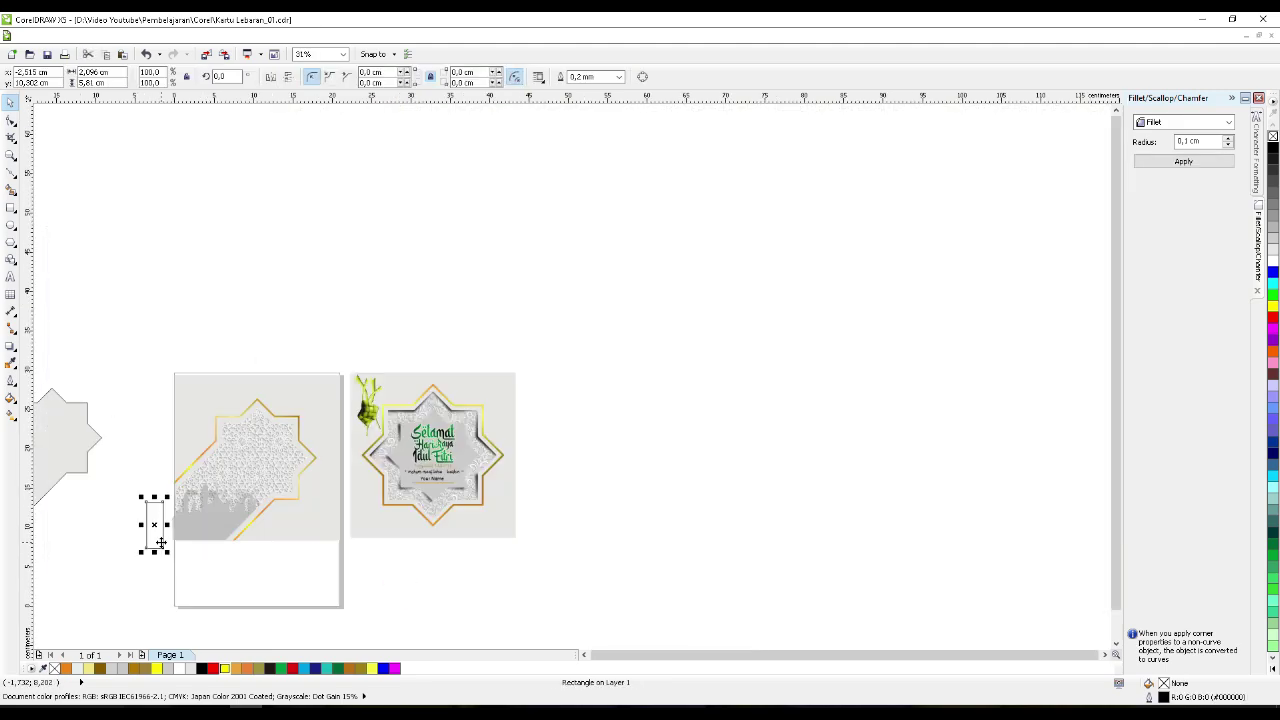
drag(156, 531, 354, 585)
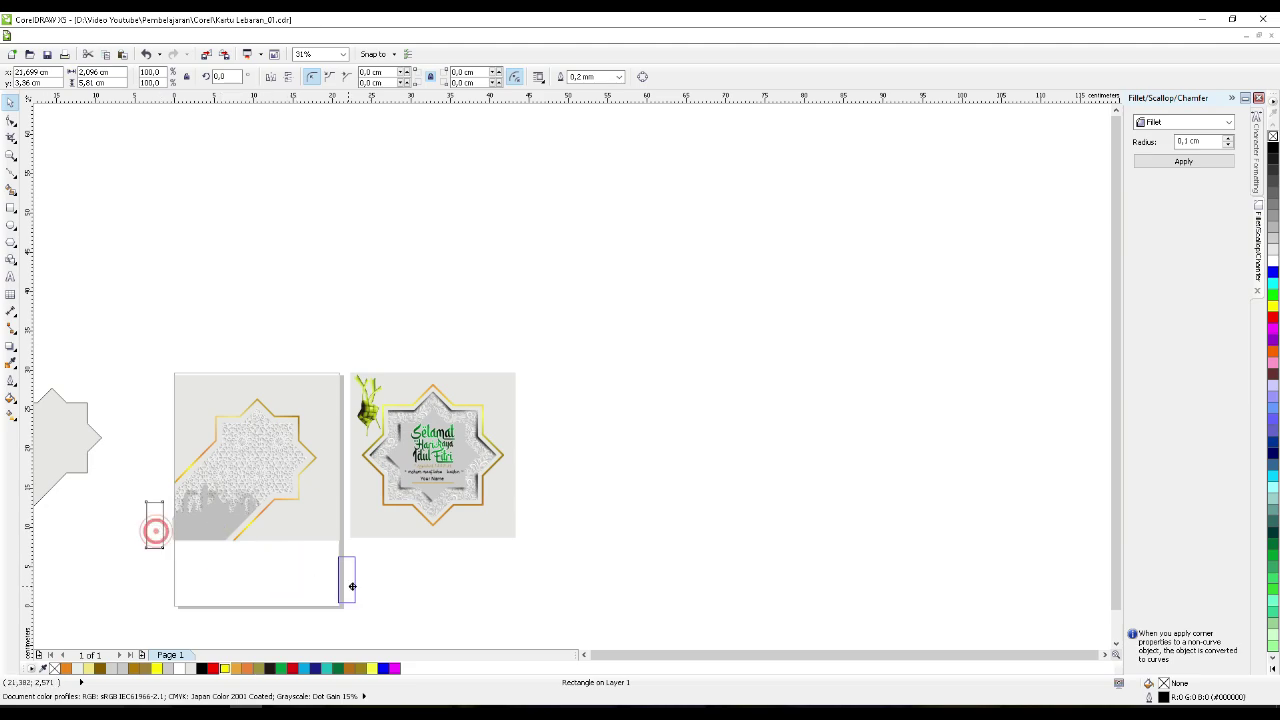
- Draw a thin closed shadow shape, about 6 by 6.35 cm, with the Pen tool along the cut-out's left diagonal edge
scroll(290, 465, up, 4)
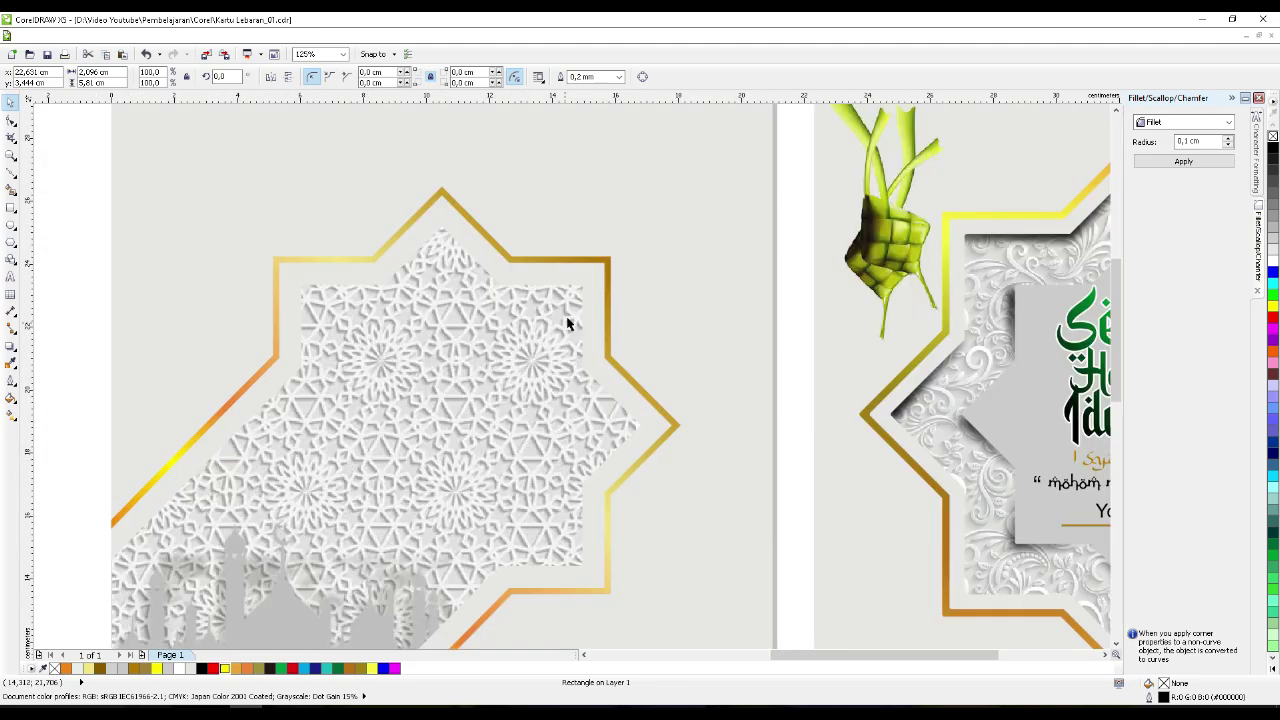
scroll(567, 323, down, 2)
scroll(396, 428, up, 2)
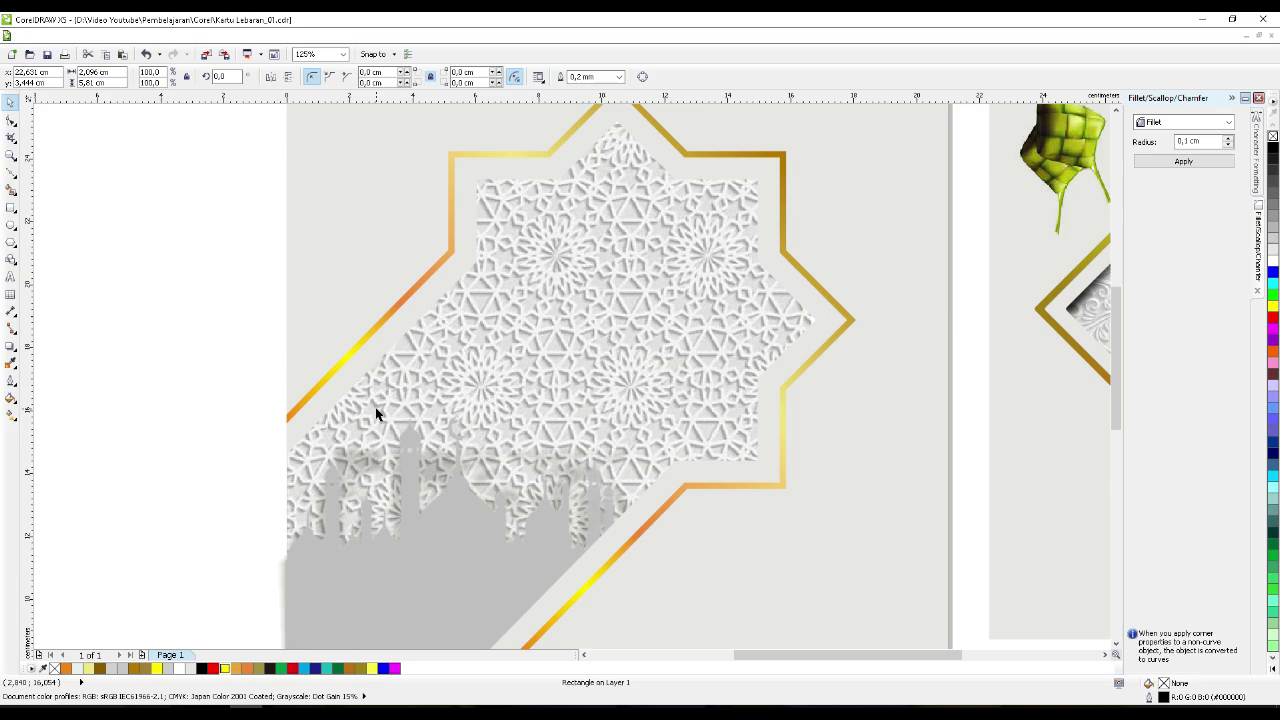
click(14, 176)
click(50, 230)
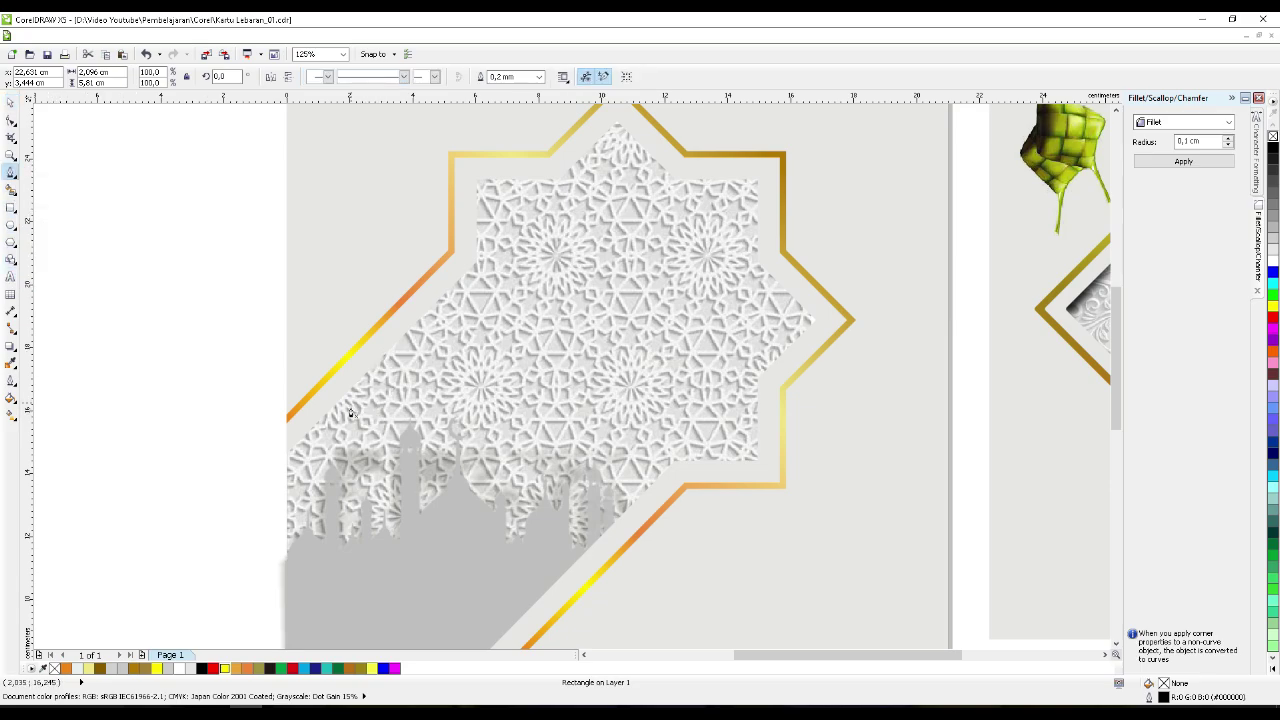
click(466, 260)
click(473, 268)
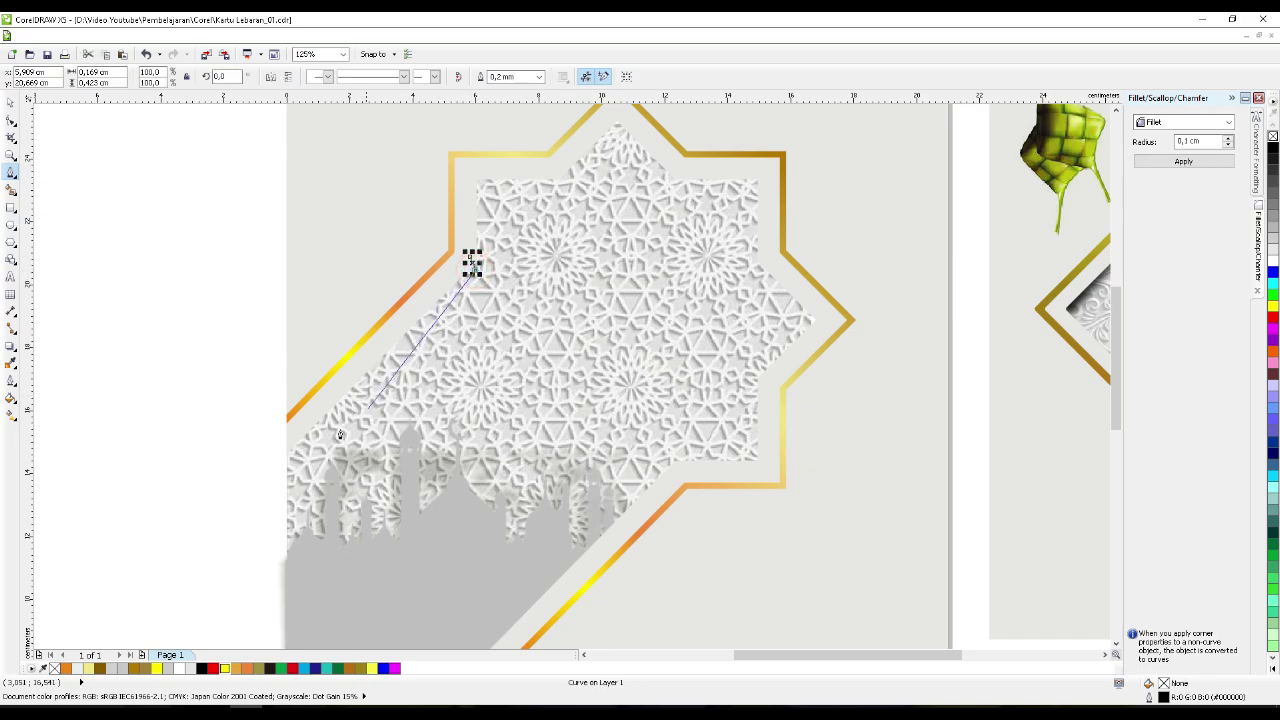
click(286, 455)
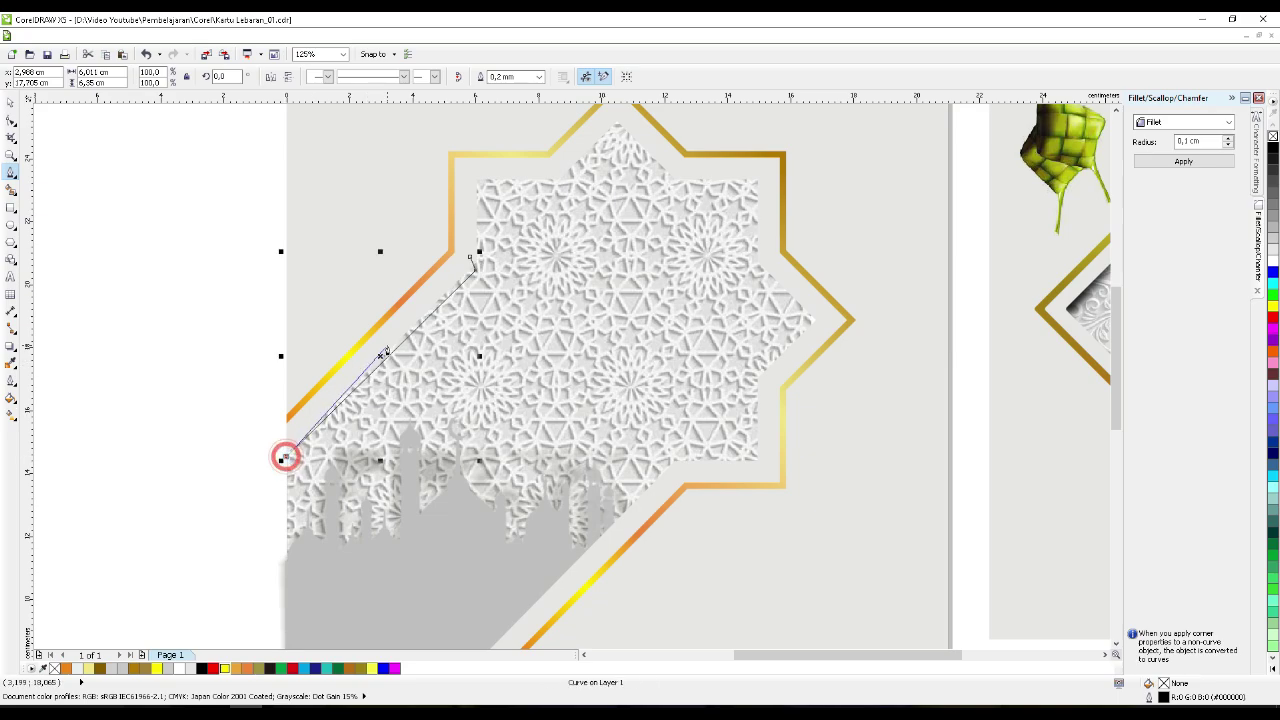
click(367, 350)
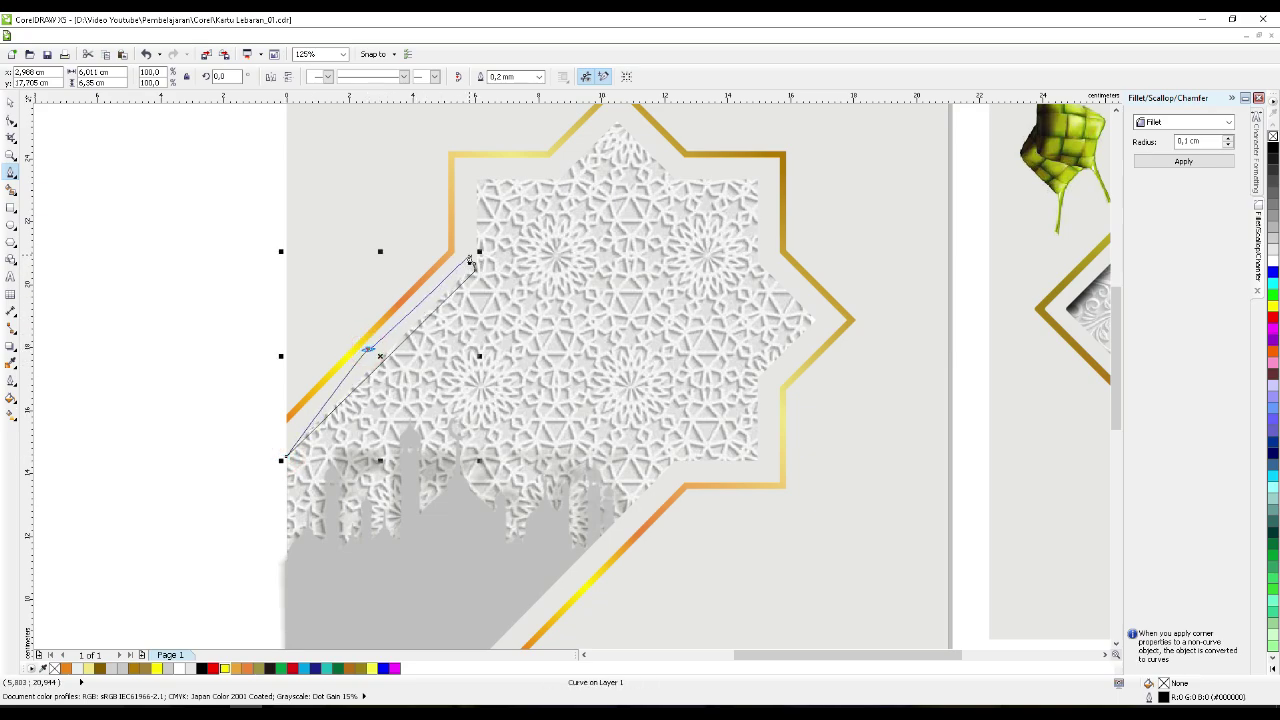
click(469, 259)
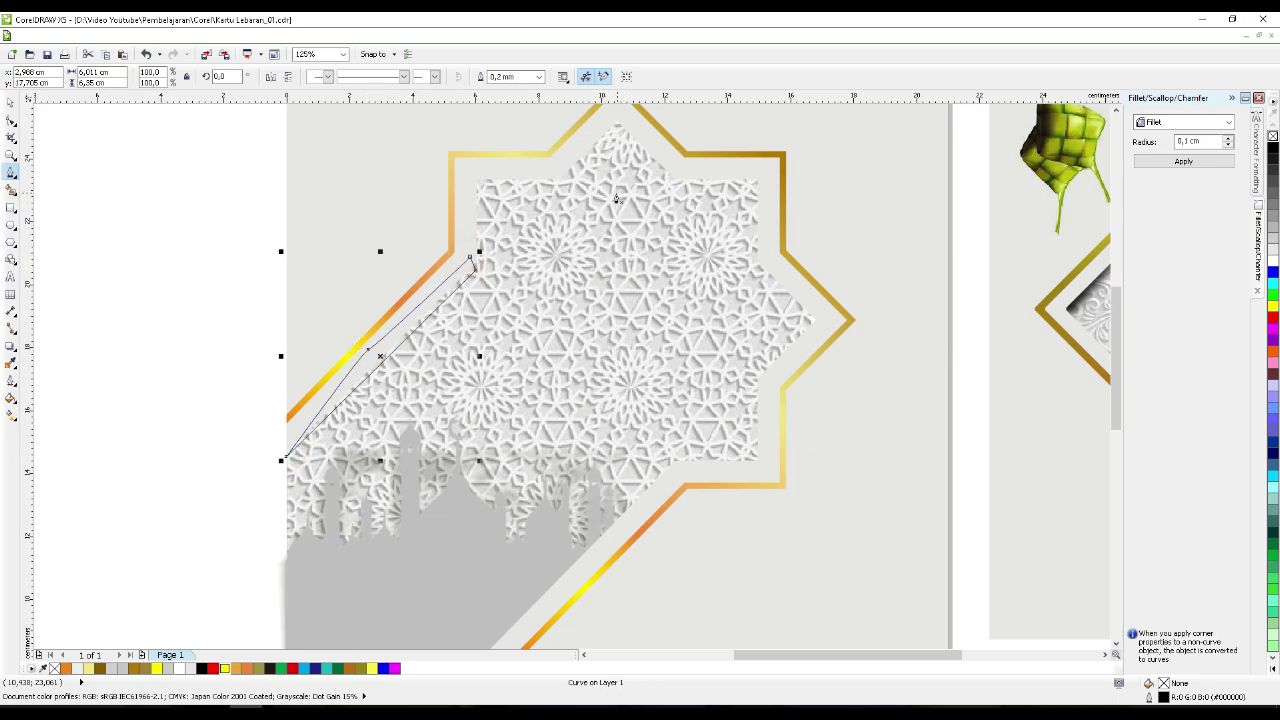
- Draw a closed shadow shape, about 9.6 cm wide, following the star cut-out's top edges and its upper point
click(470, 186)
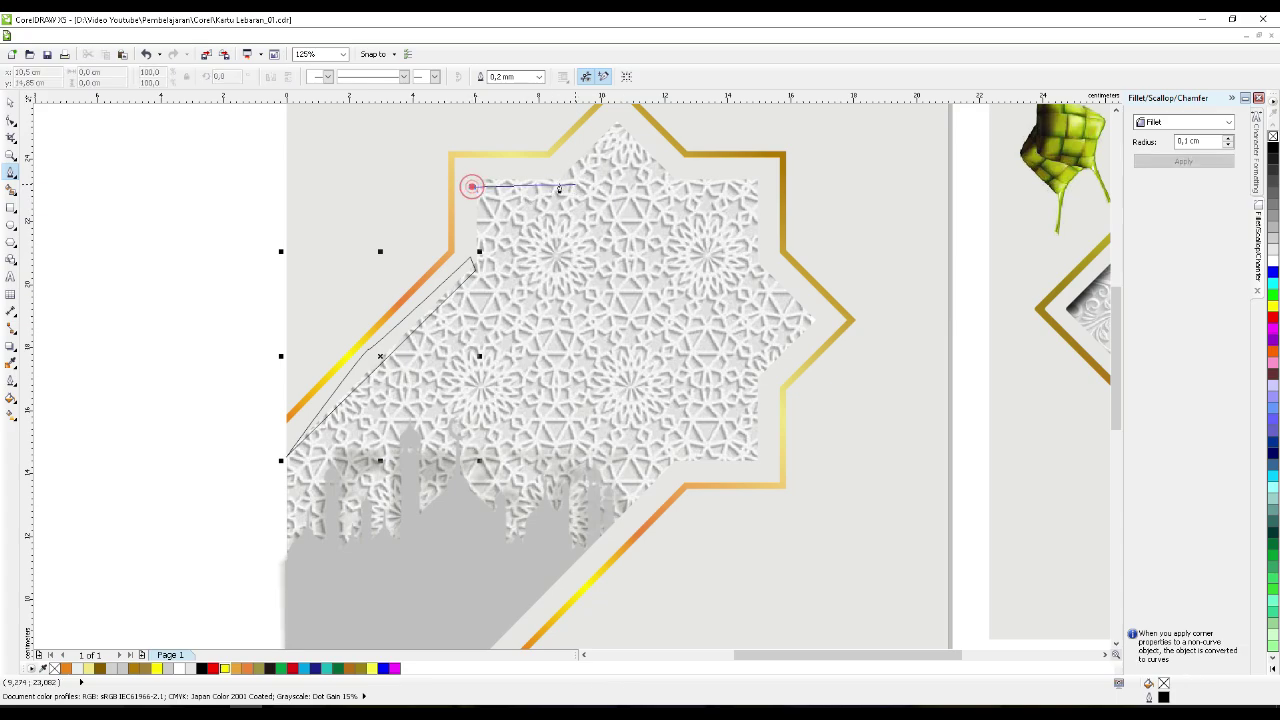
click(558, 186)
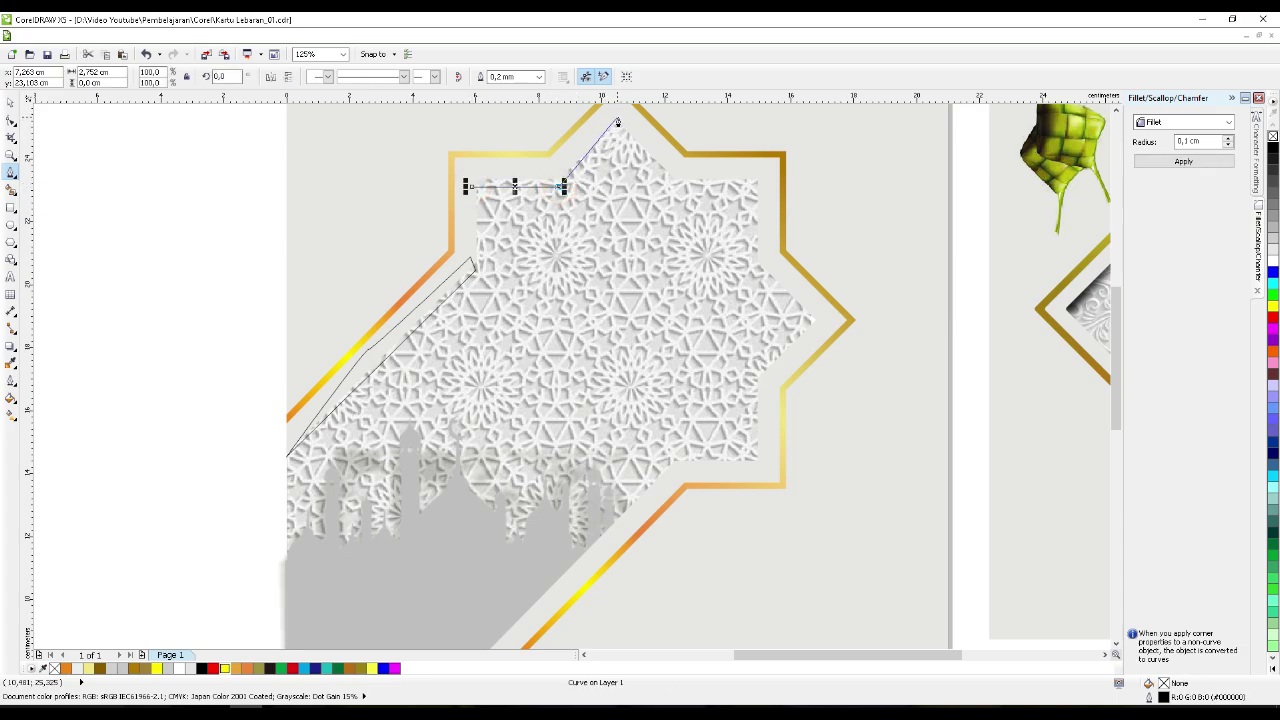
click(619, 120)
click(666, 190)
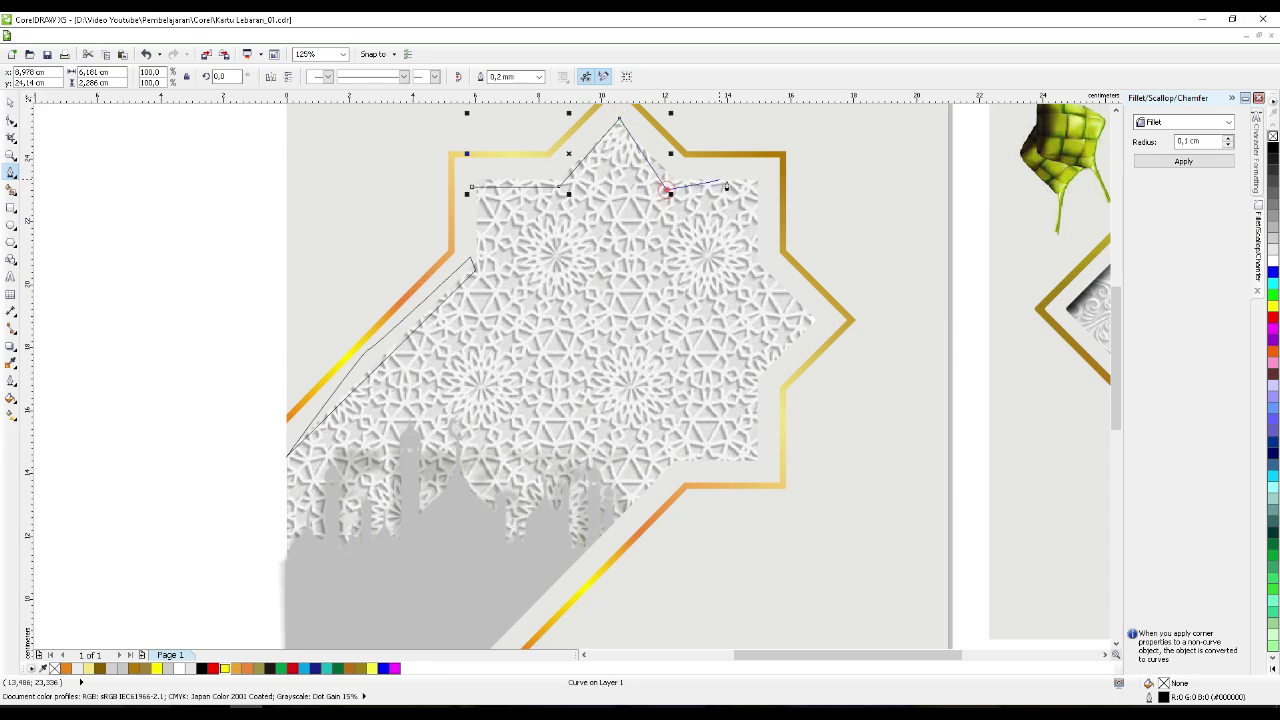
click(770, 183)
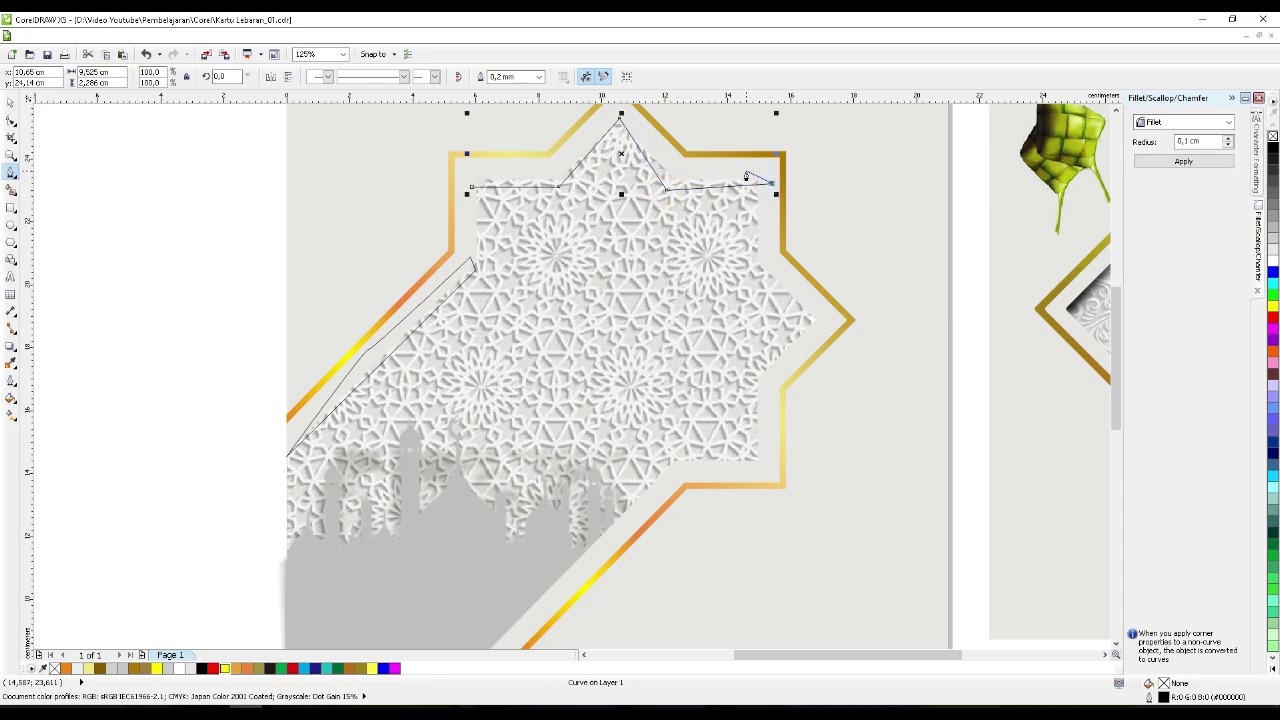
click(748, 170)
click(680, 172)
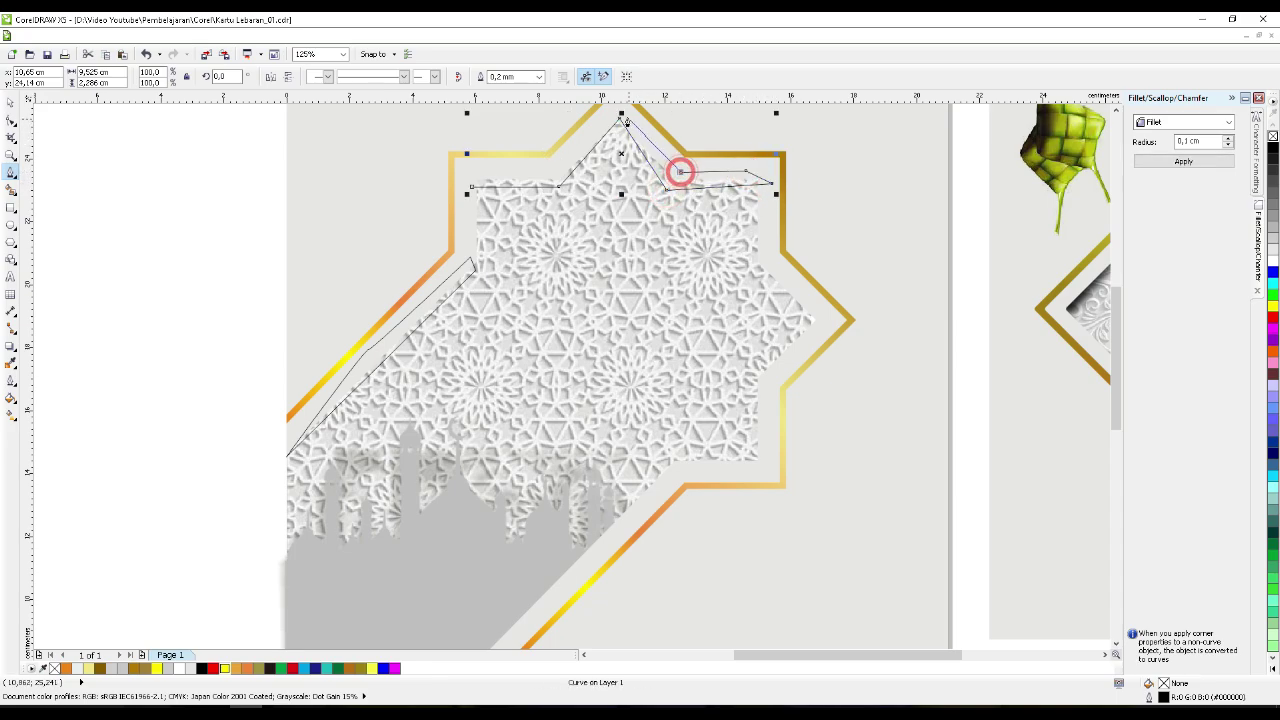
click(617, 108)
click(556, 168)
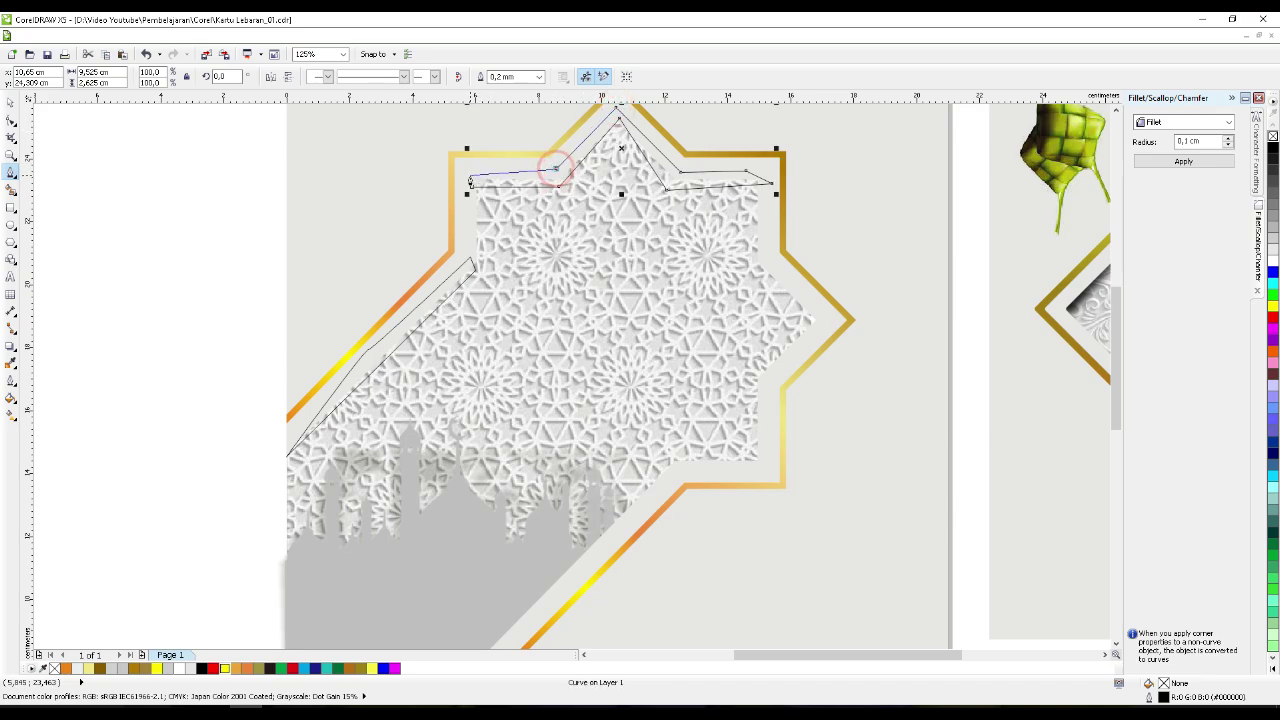
click(469, 180)
click(469, 180)
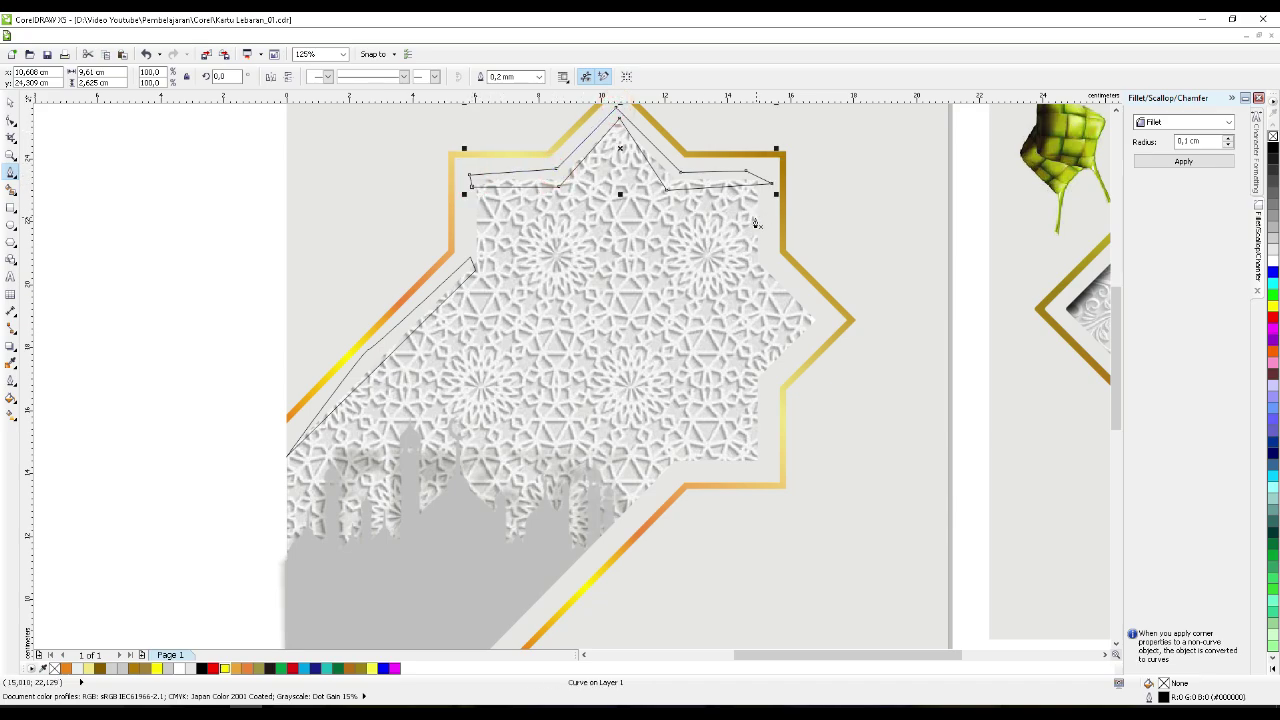
- Draw a closed shadow shape, about 2.4 by 4.4 cm, along the star's upper-right vertical edge and down to its right point
click(760, 190)
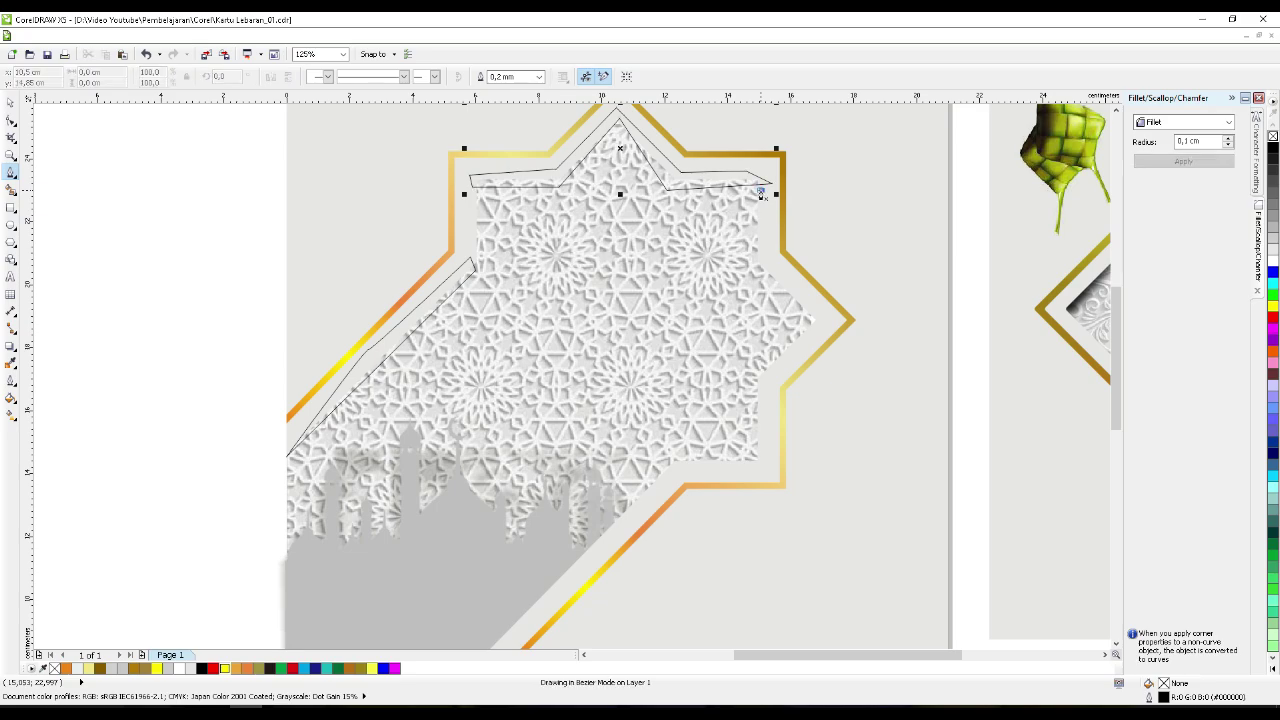
click(750, 270)
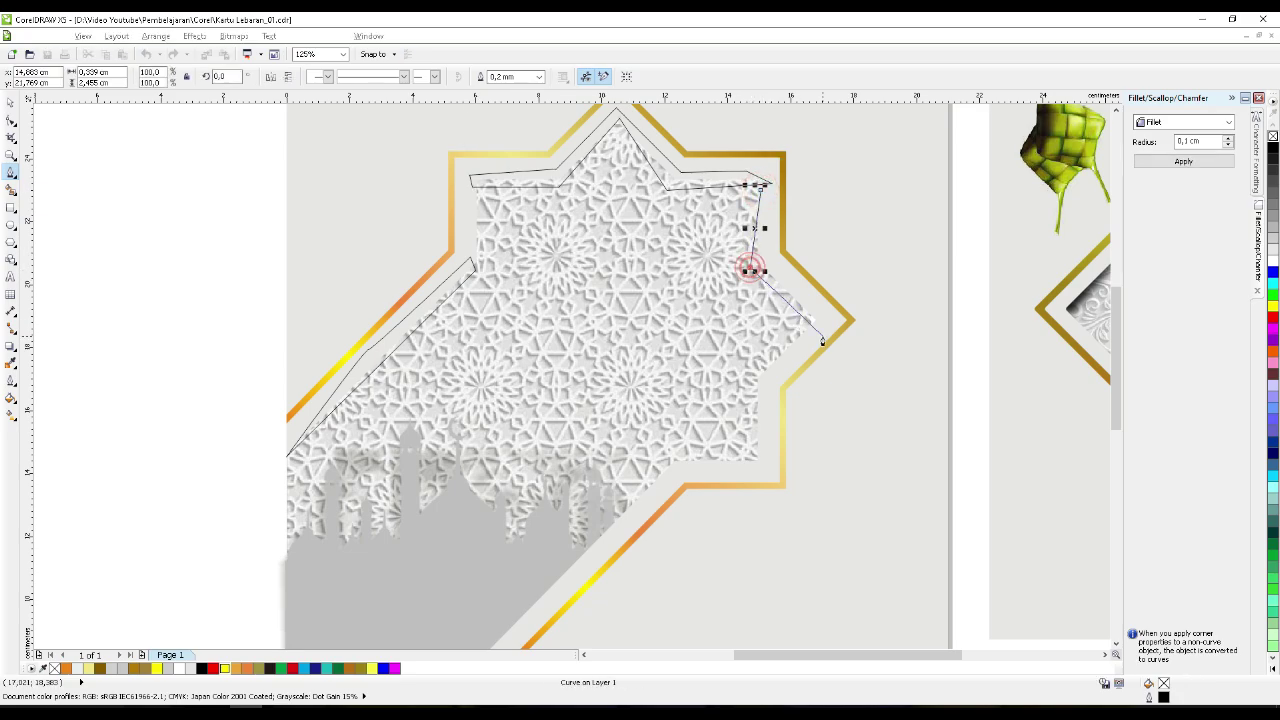
click(823, 327)
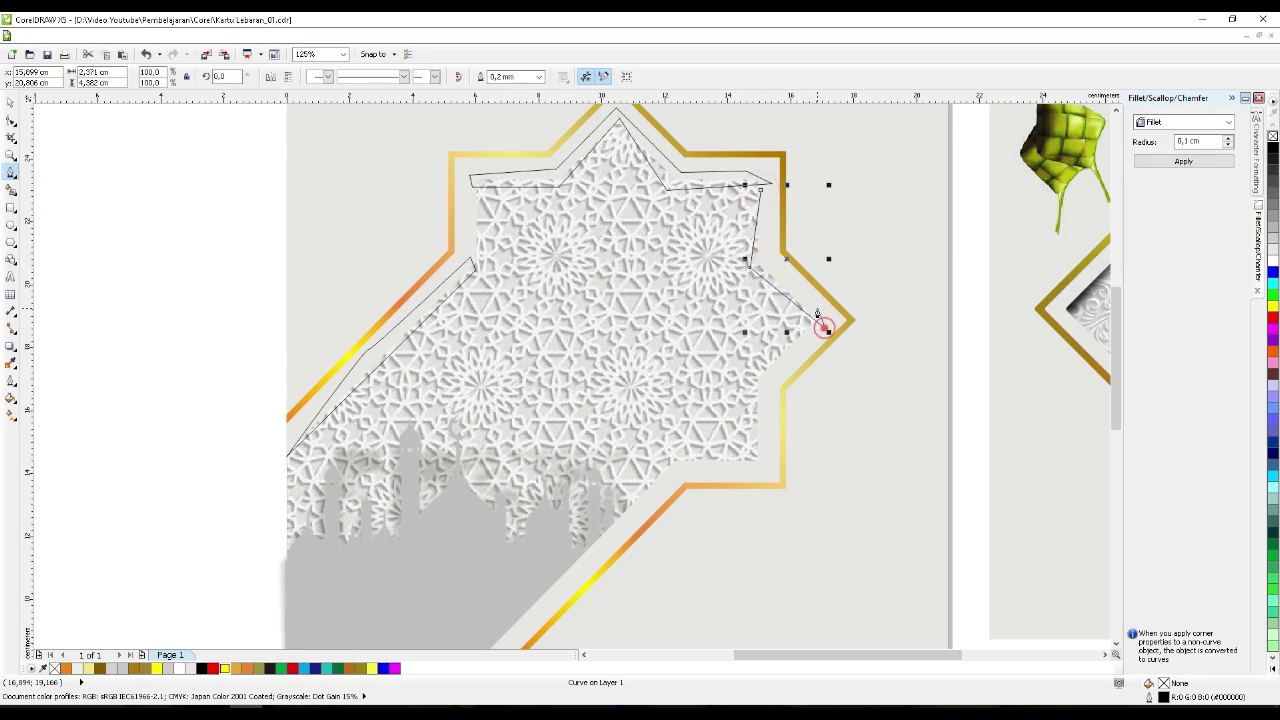
click(765, 256)
click(759, 188)
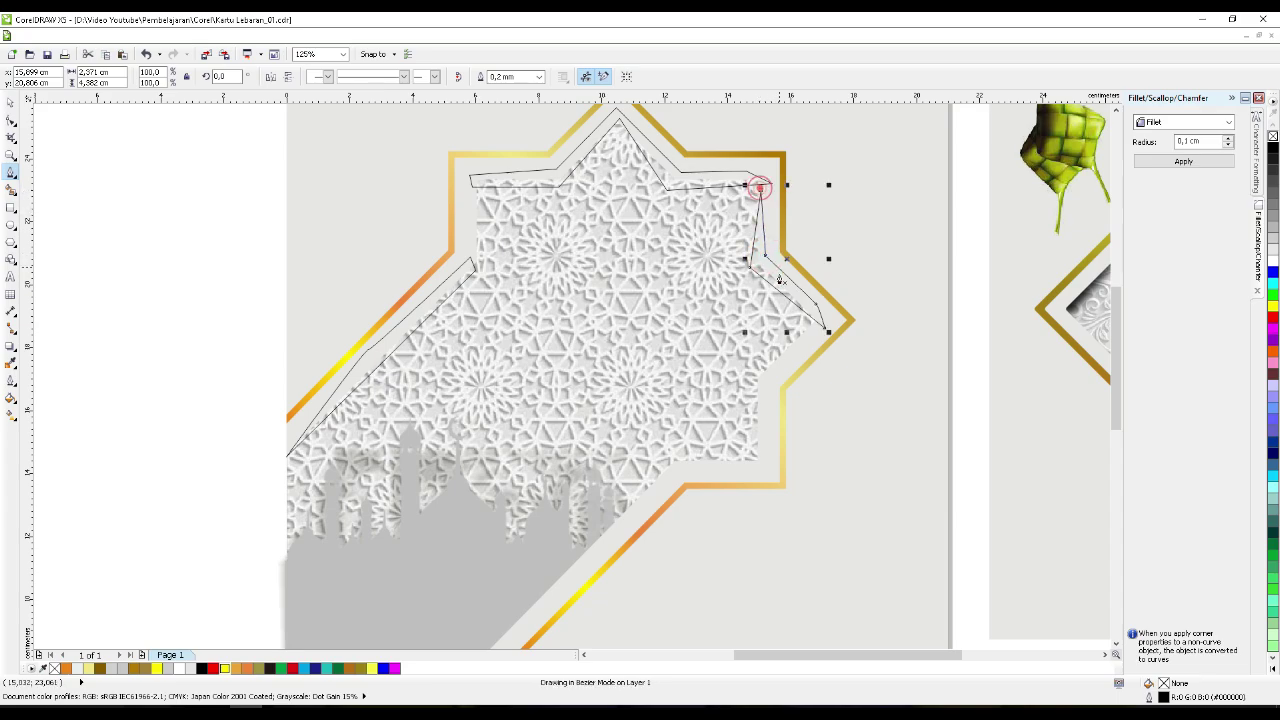
- Draw a narrow triangular shadow shape, about 0.55 by 2.6 cm, along the star's lower-right vertical edge
click(764, 390)
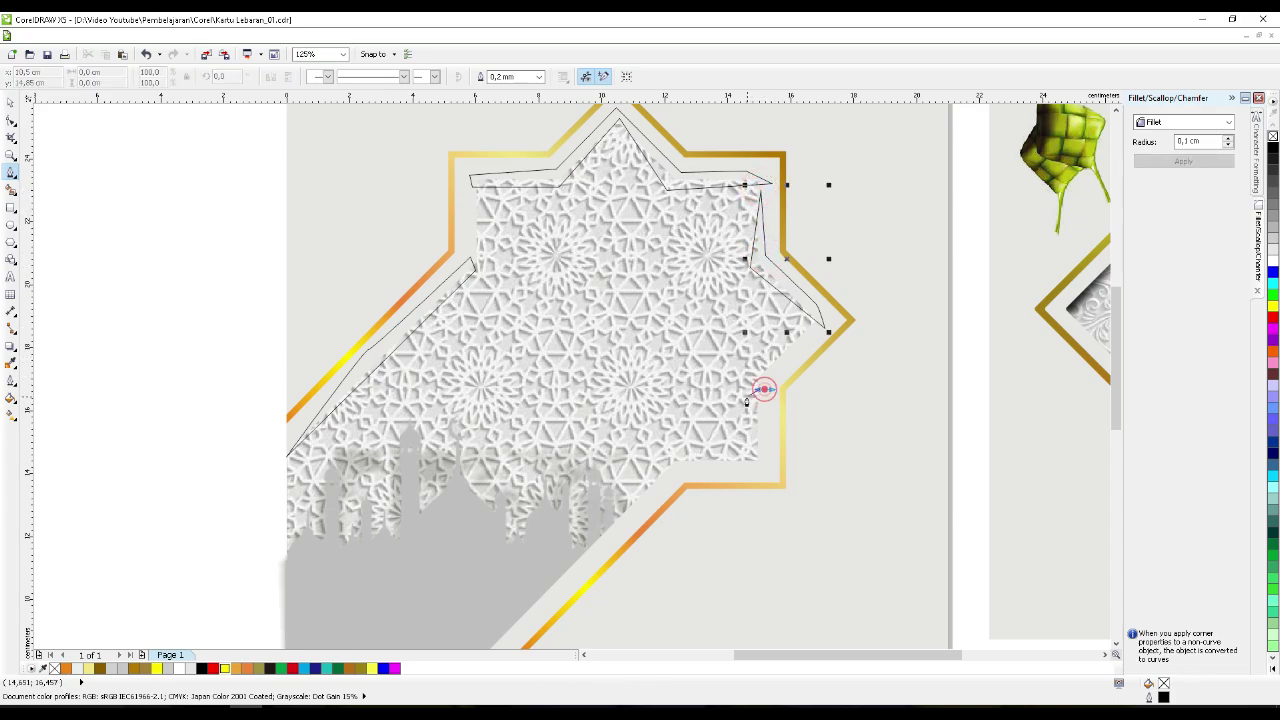
click(748, 388)
click(766, 391)
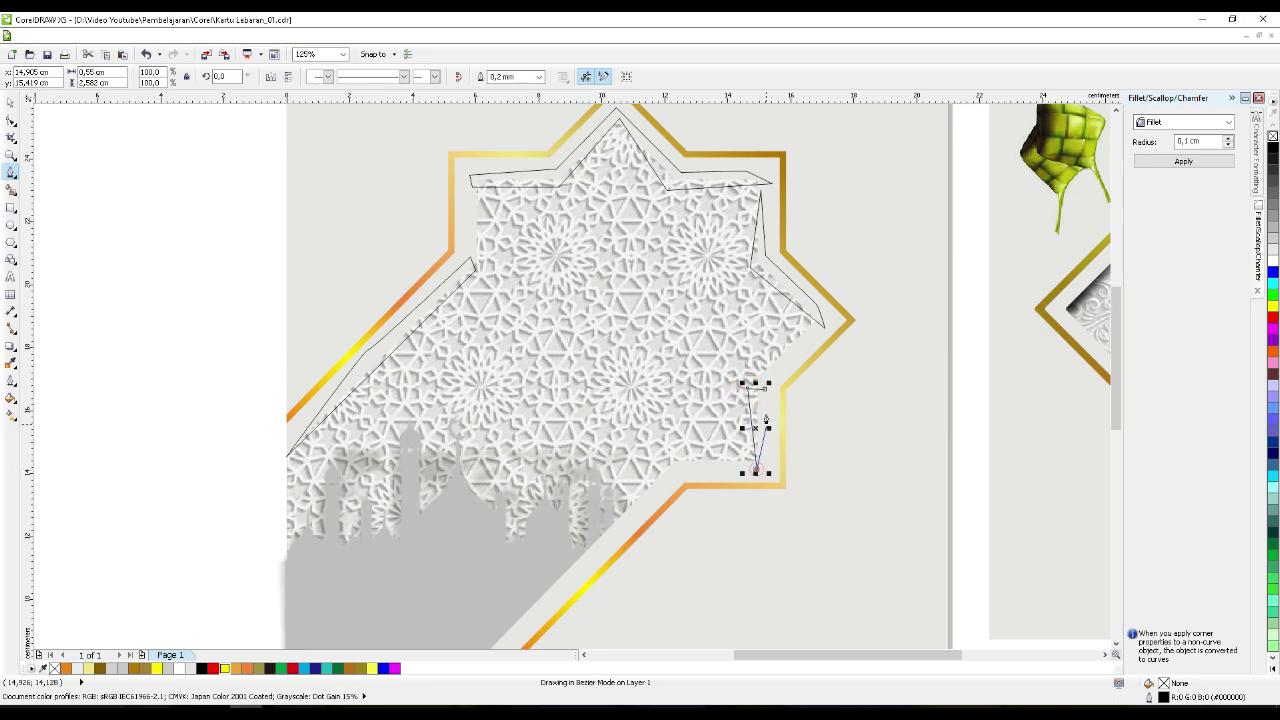
click(756, 473)
click(764, 387)
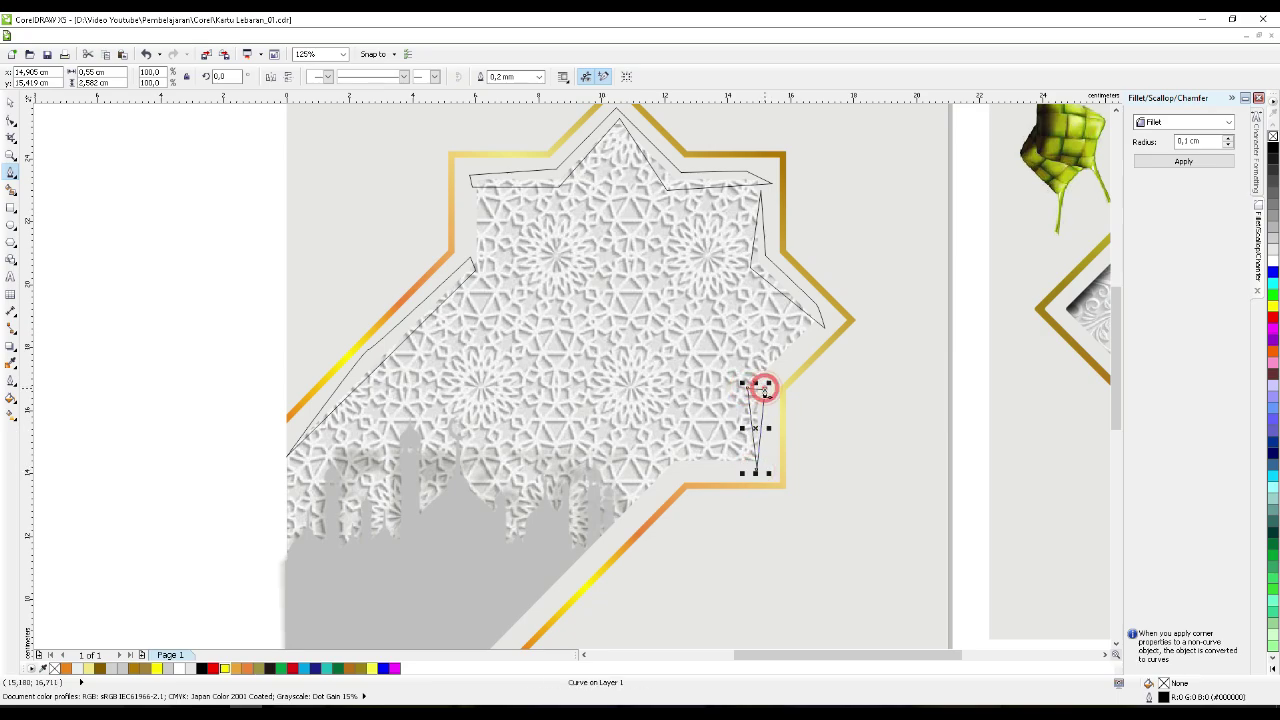
- Select the four shadow shapes around the star cut-out, leaving out the grey card, and fill them with black
click(10, 103)
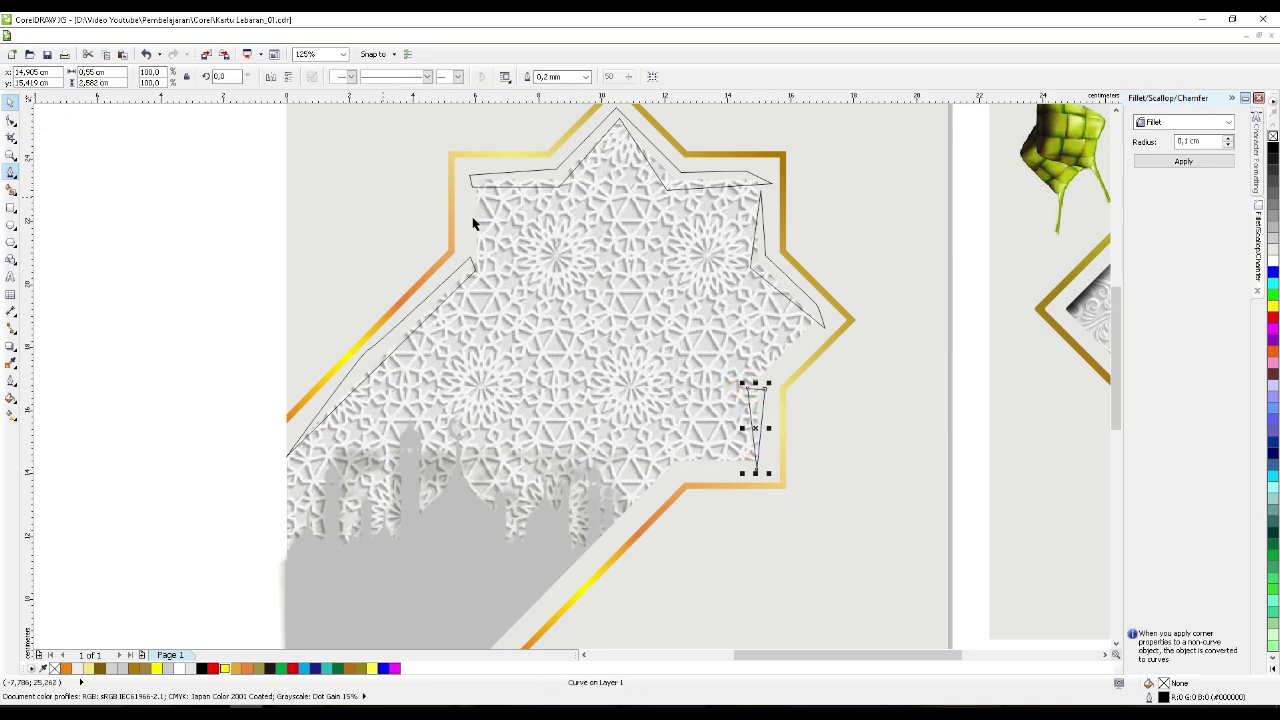
shift+click(461, 271)
shift+click(509, 185)
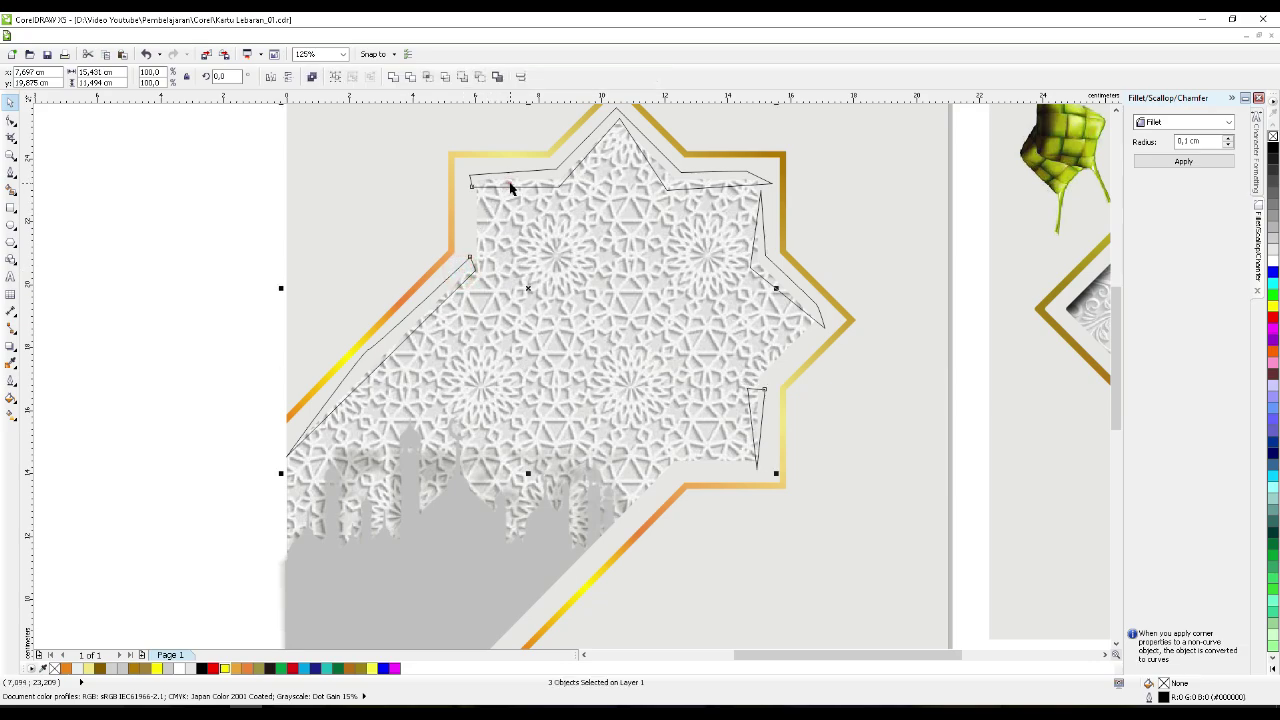
shift+click(771, 251)
shift+click(756, 258)
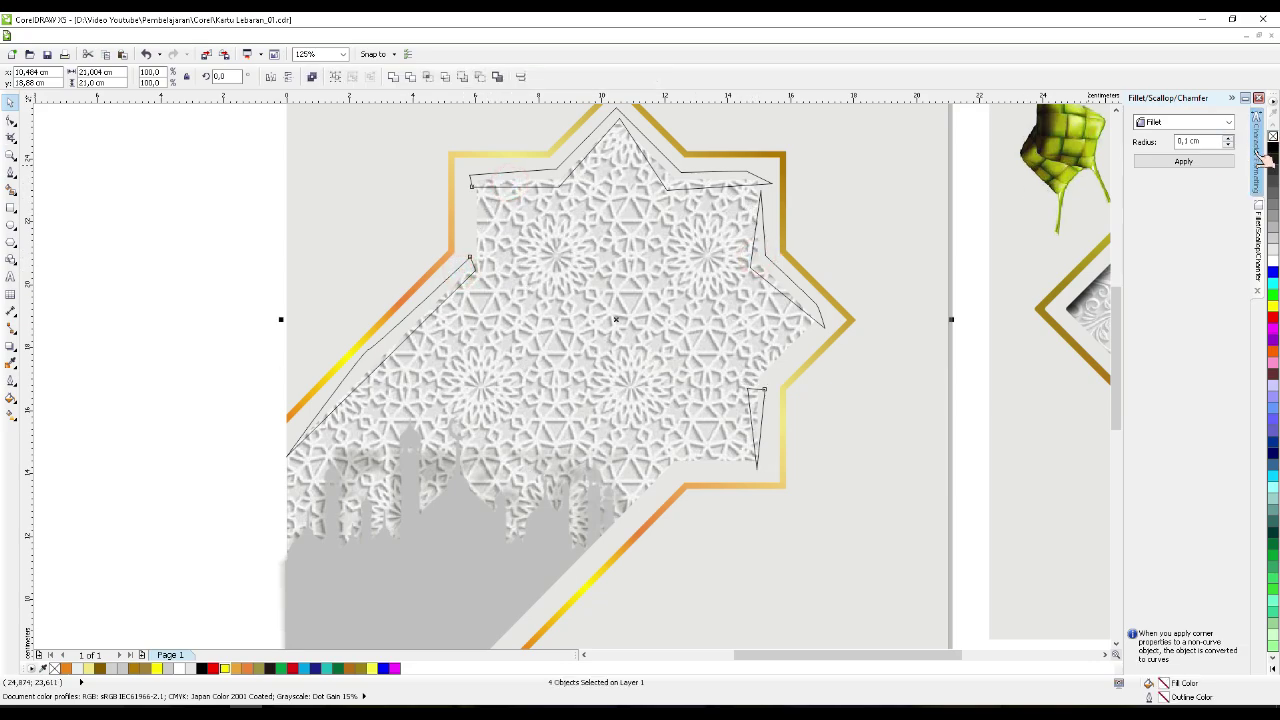
click(1272, 147)
click(1183, 163)
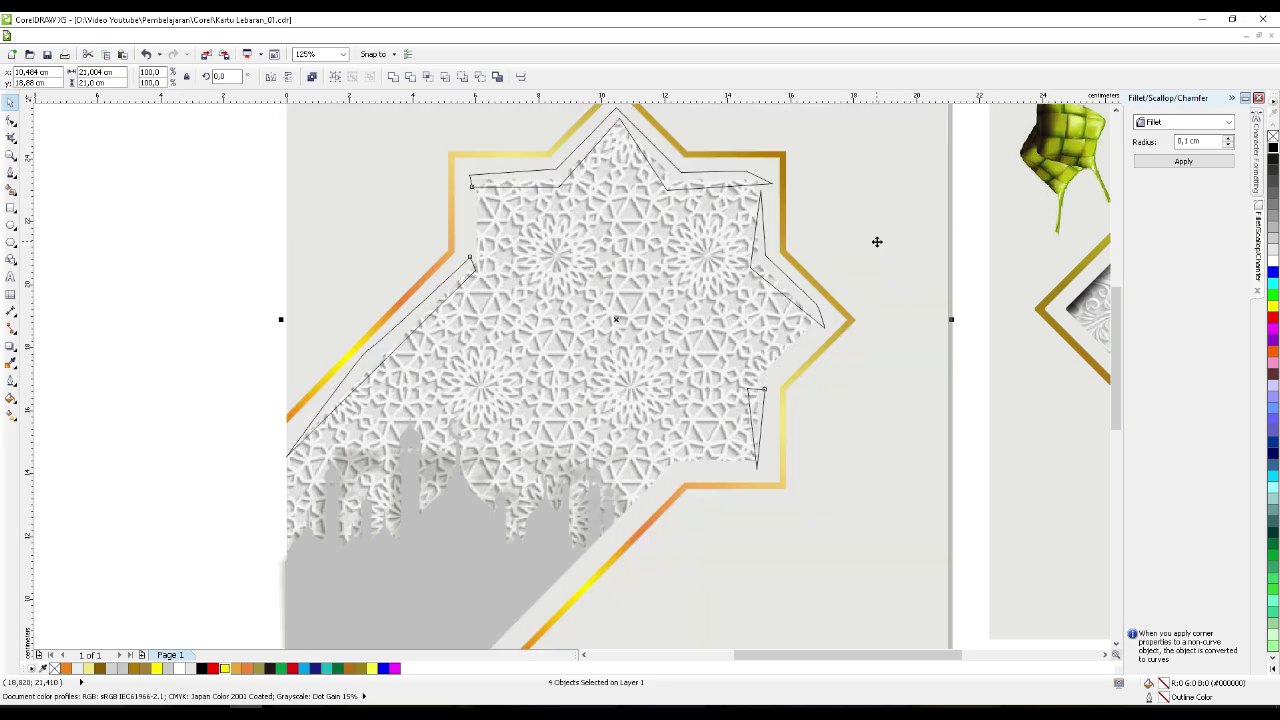
shift+click(877, 241)
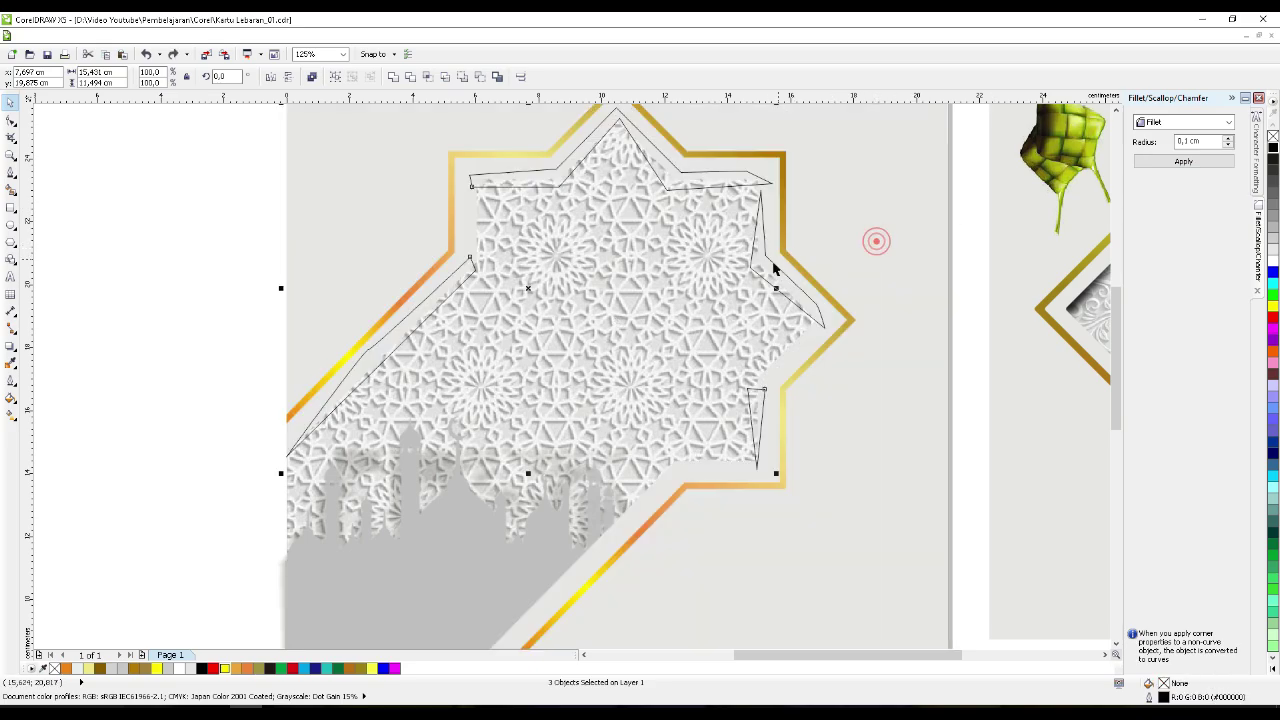
click(1273, 148)
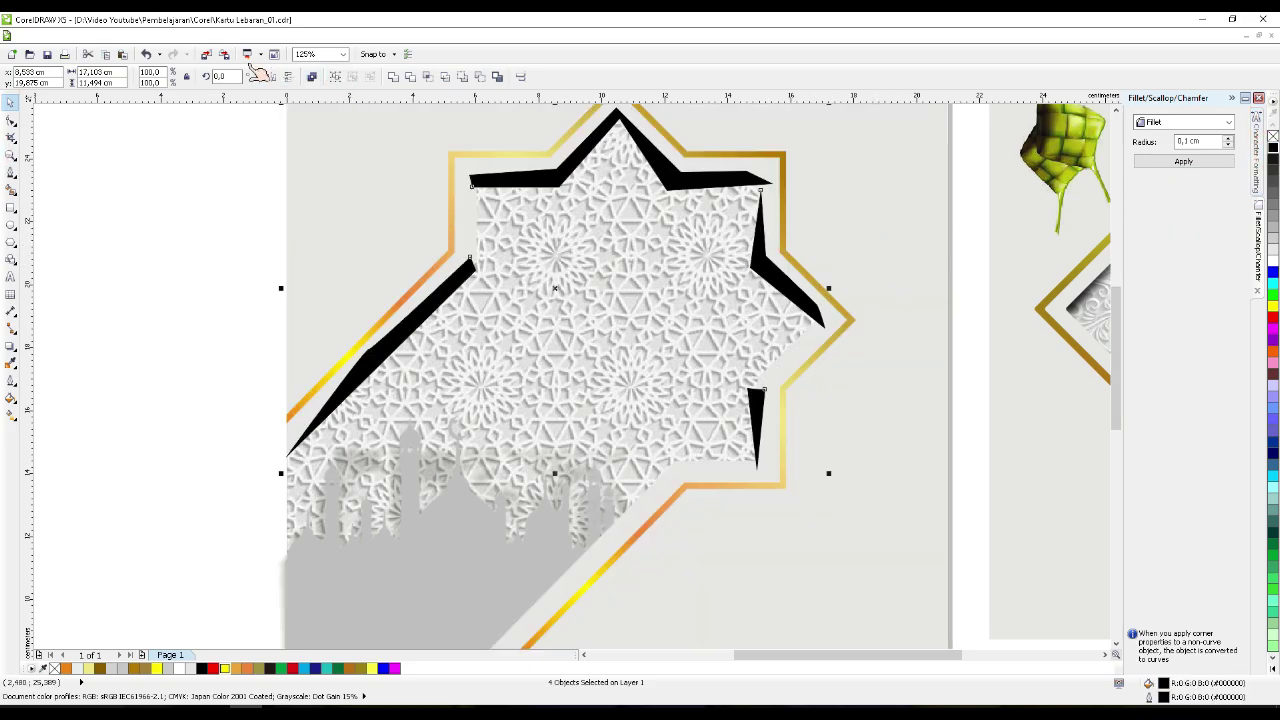
- Convert the four black shadow shapes around the star cut-out to a single bitmap
click(222, 42)
click(260, 47)
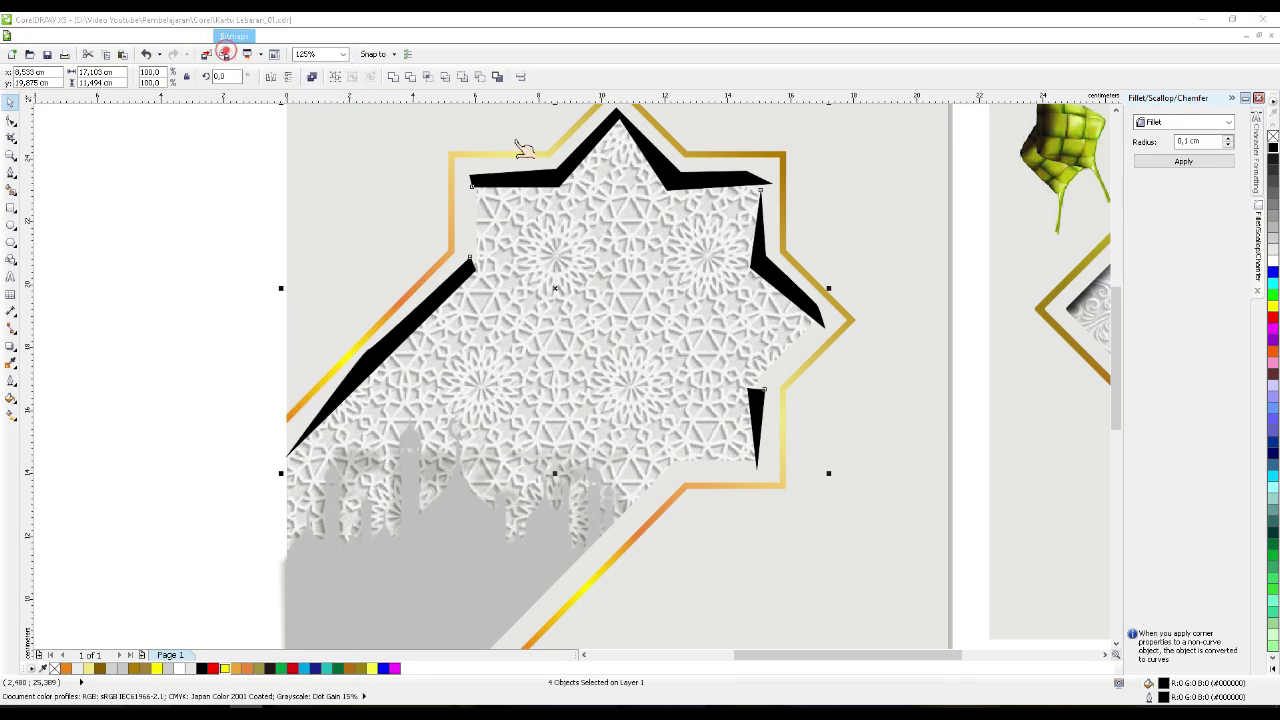
click(617, 441)
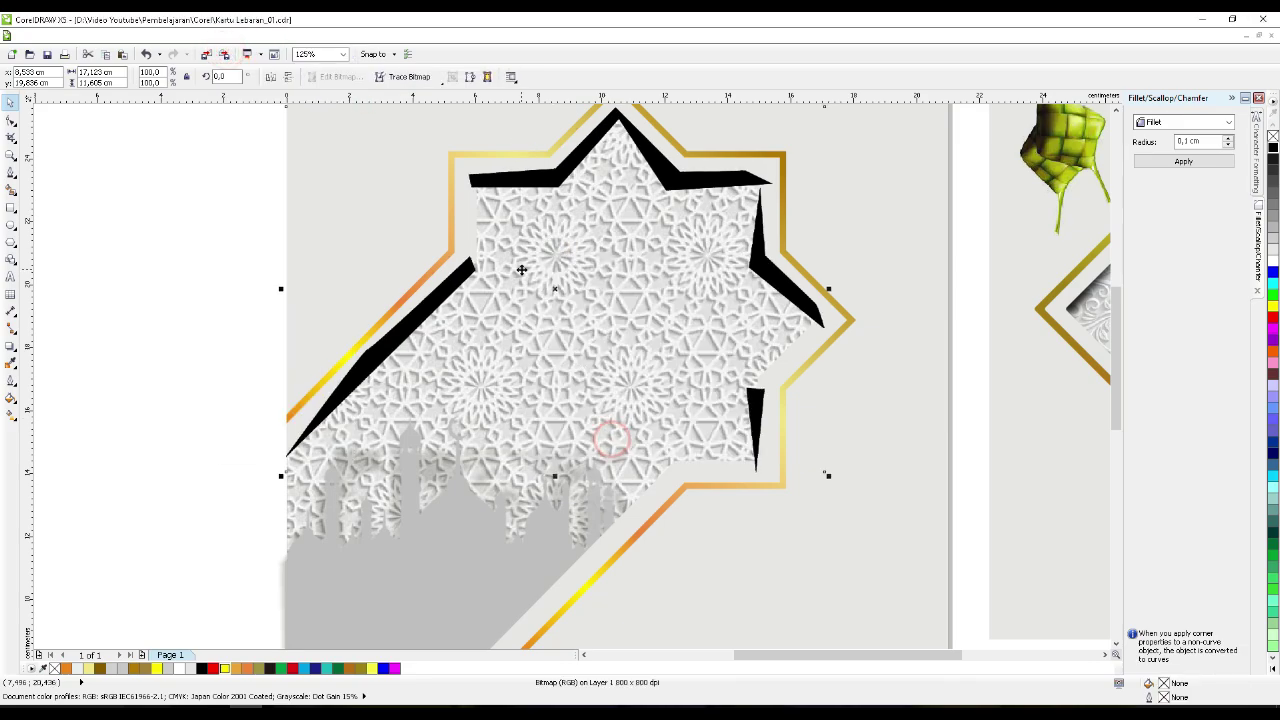
- Try a Gaussian blur with a 49-pixel radius on the shadow bitmap and undo it
click(233, 36)
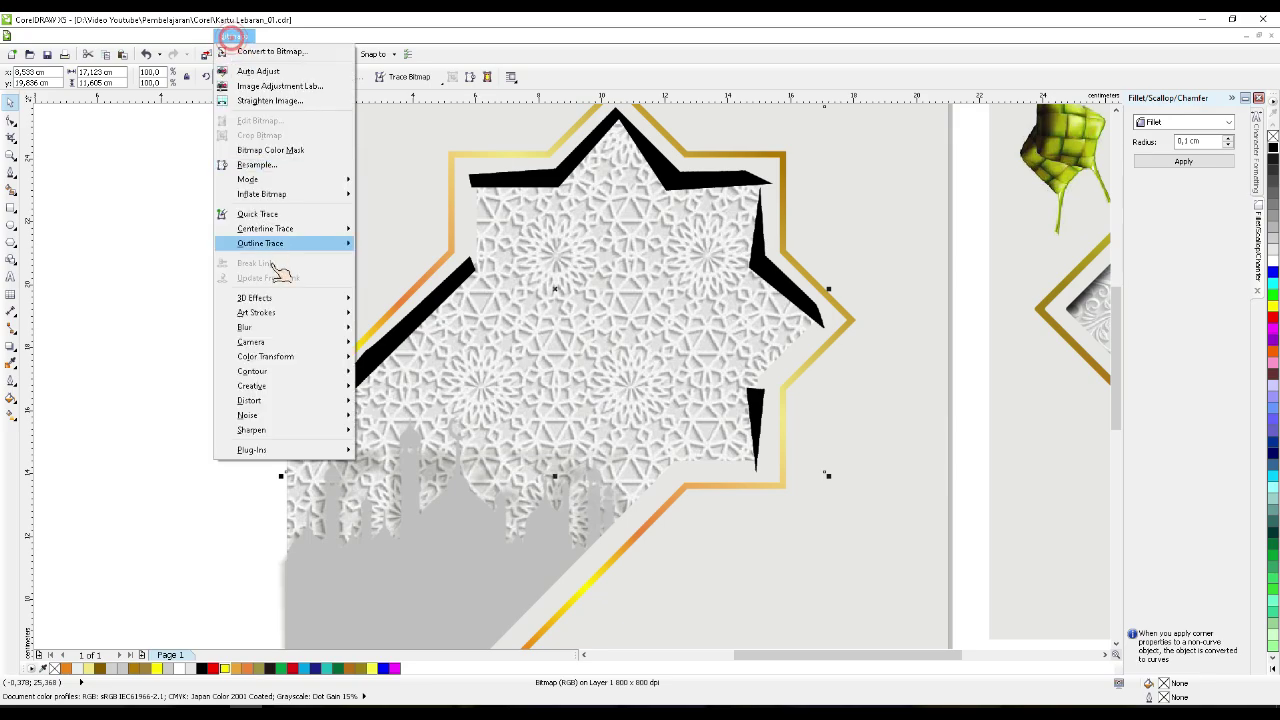
click(323, 328)
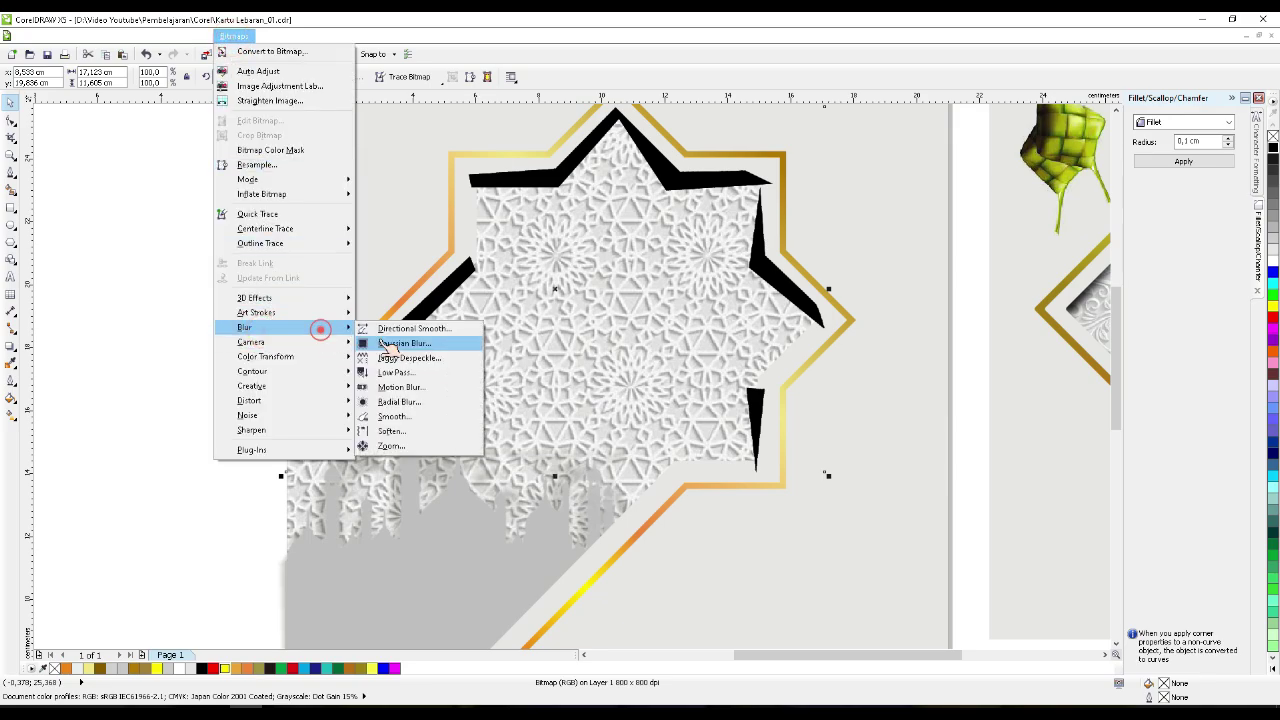
click(415, 344)
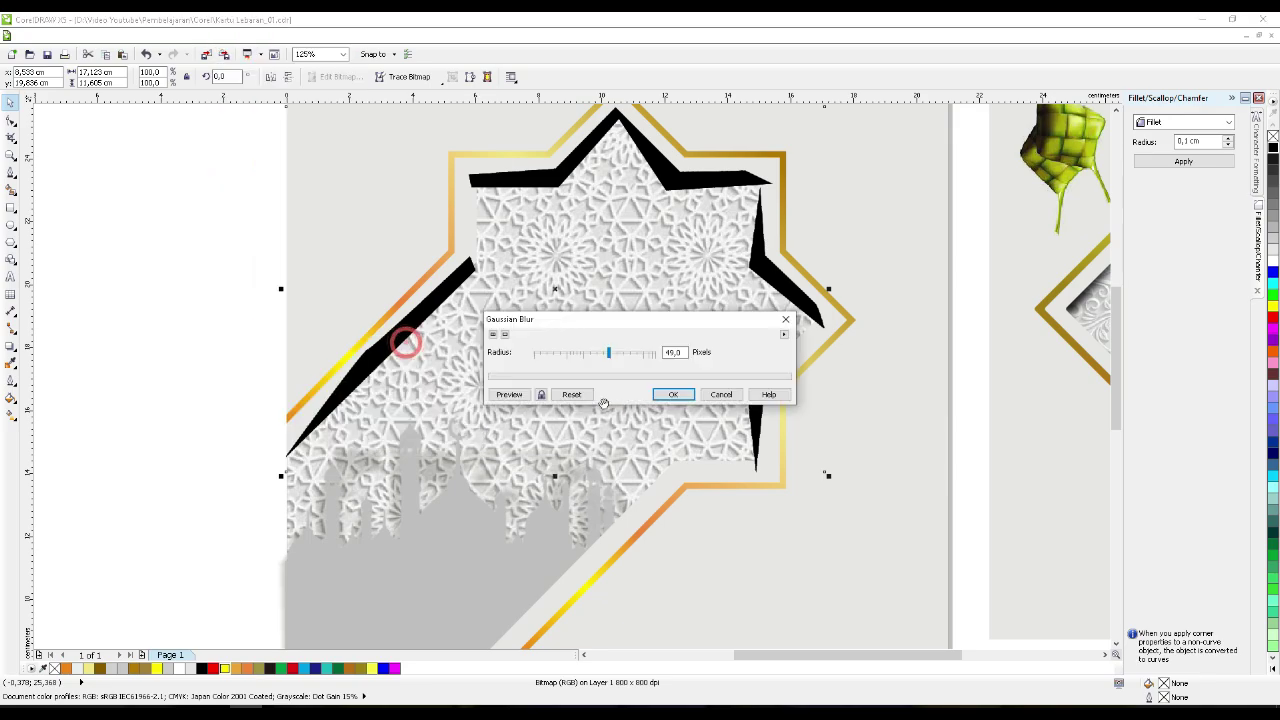
click(672, 395)
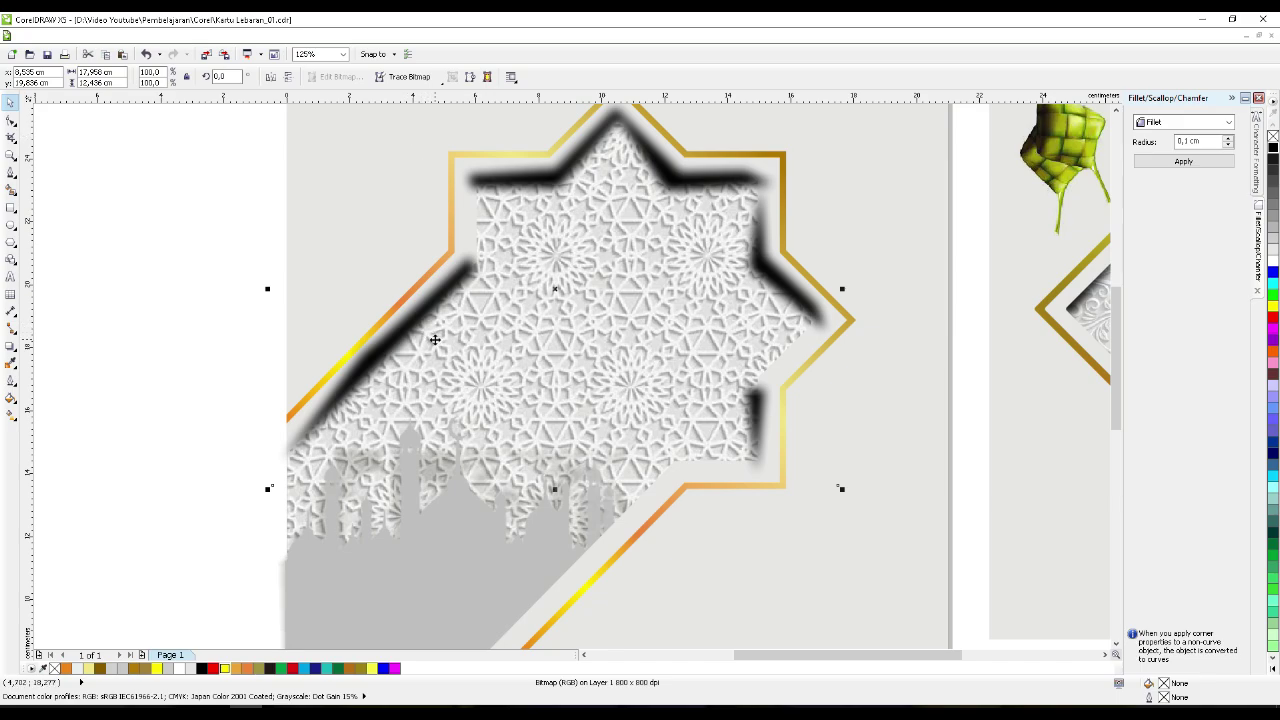
key(ctrl+z)
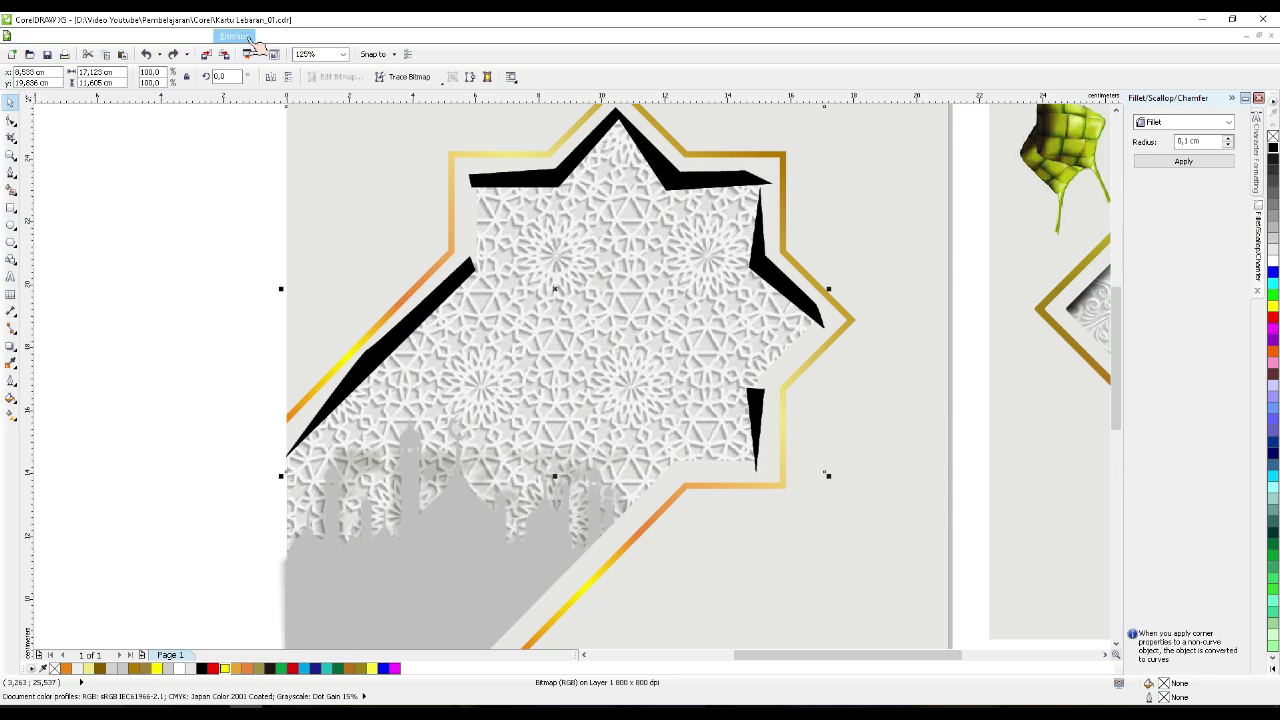
- Preview a Gaussian blur with a 65-pixel radius on the shadow bitmap and cancel it
click(240, 36)
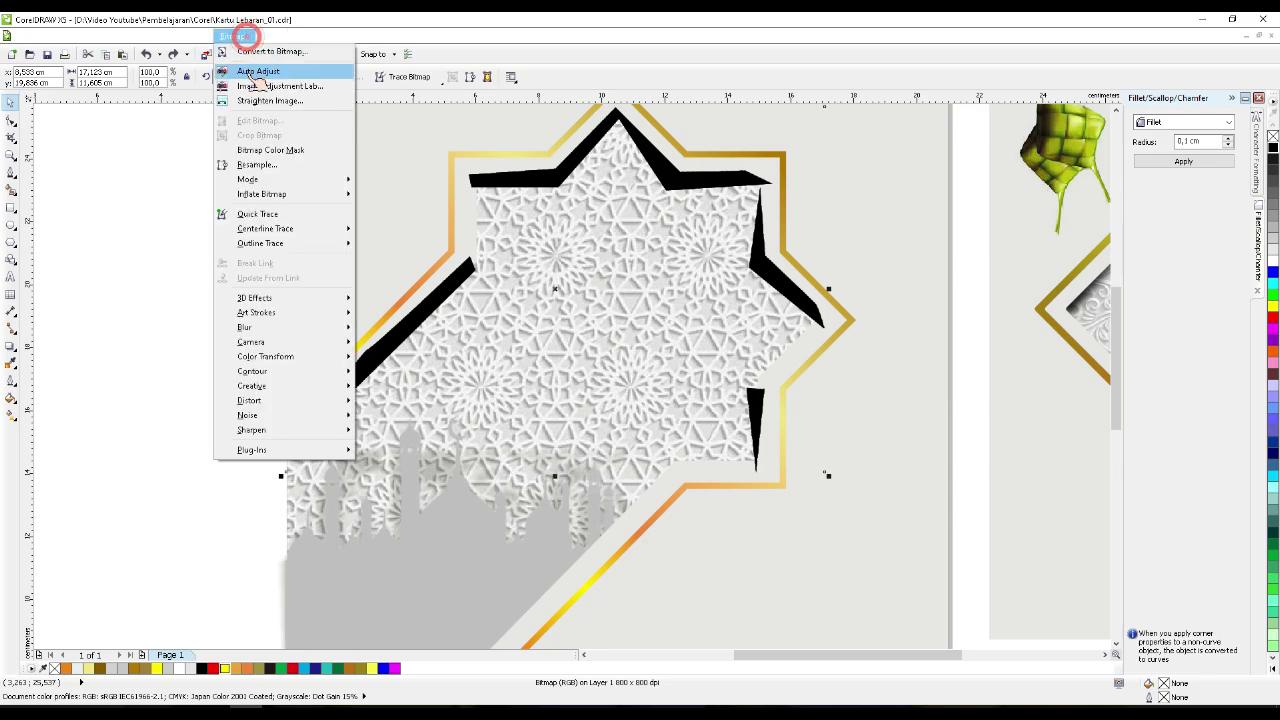
click(285, 329)
click(430, 346)
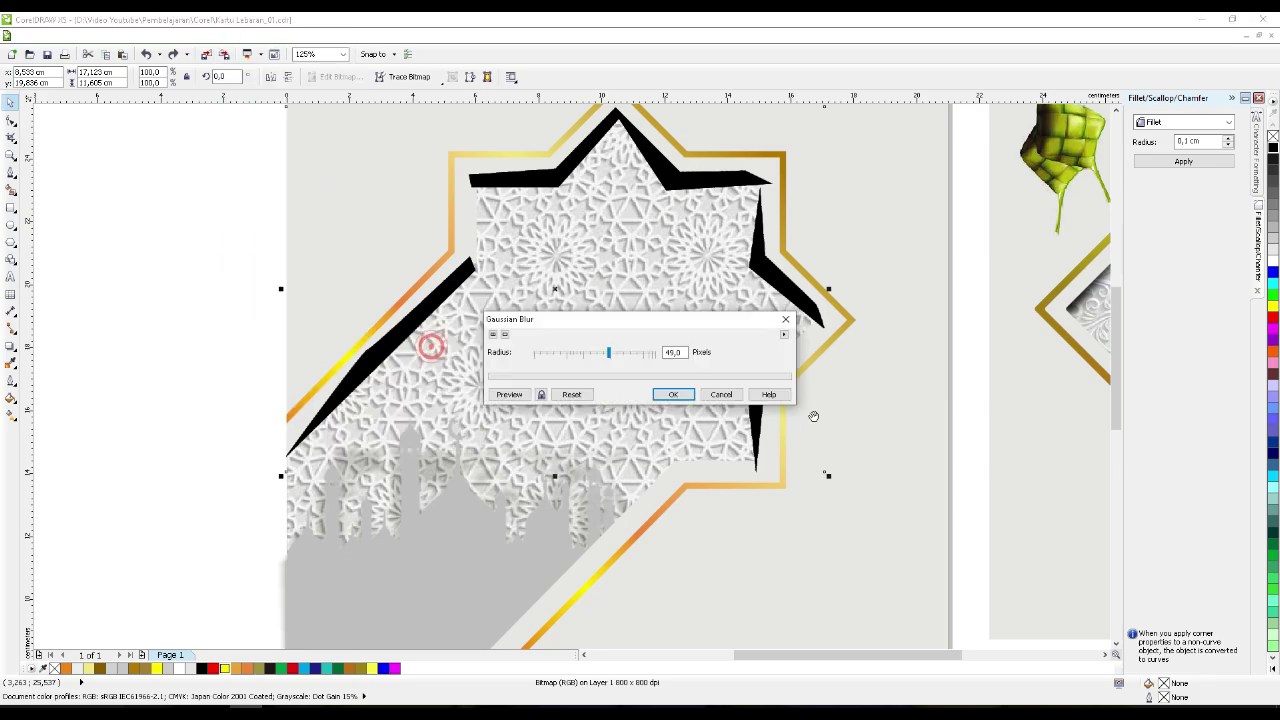
click(620, 353)
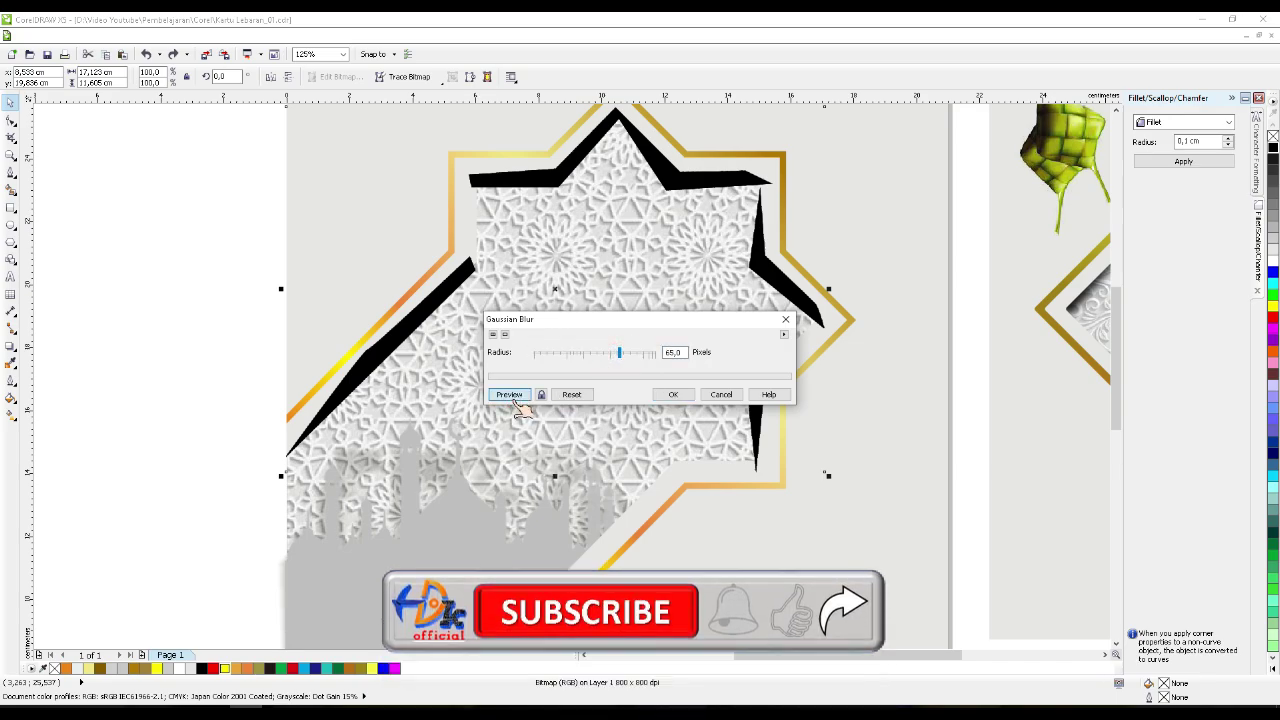
click(509, 394)
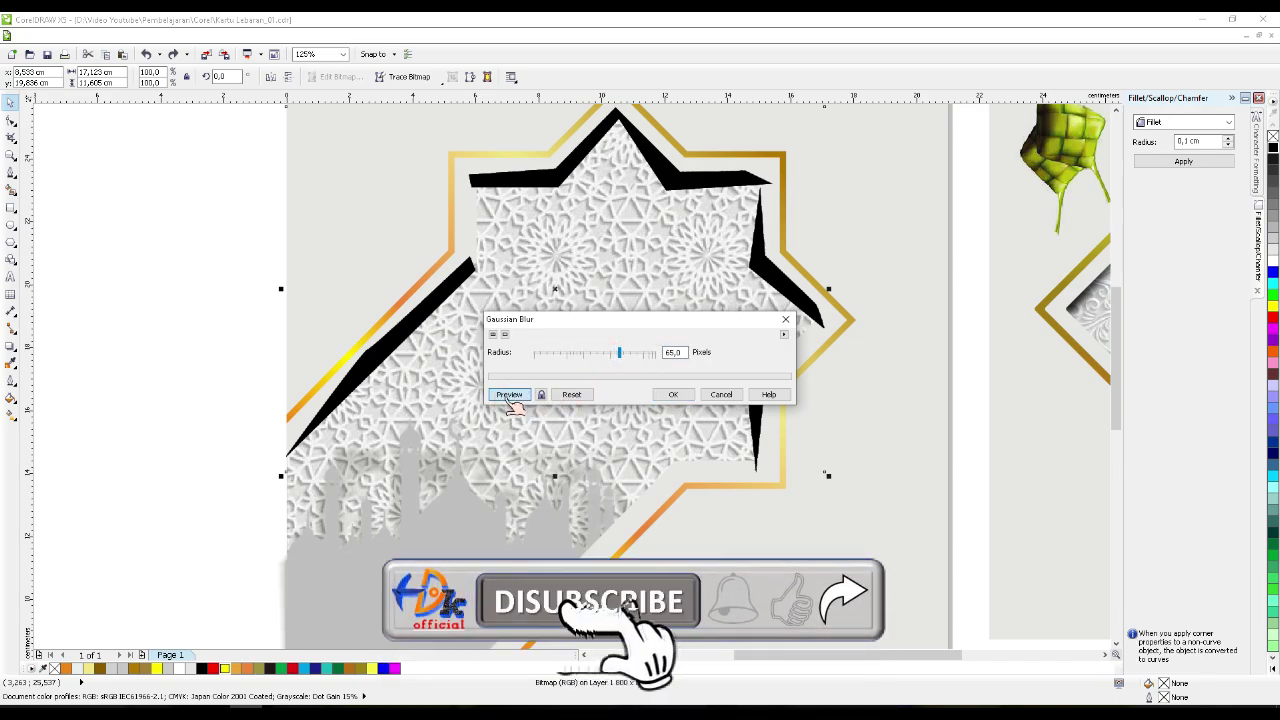
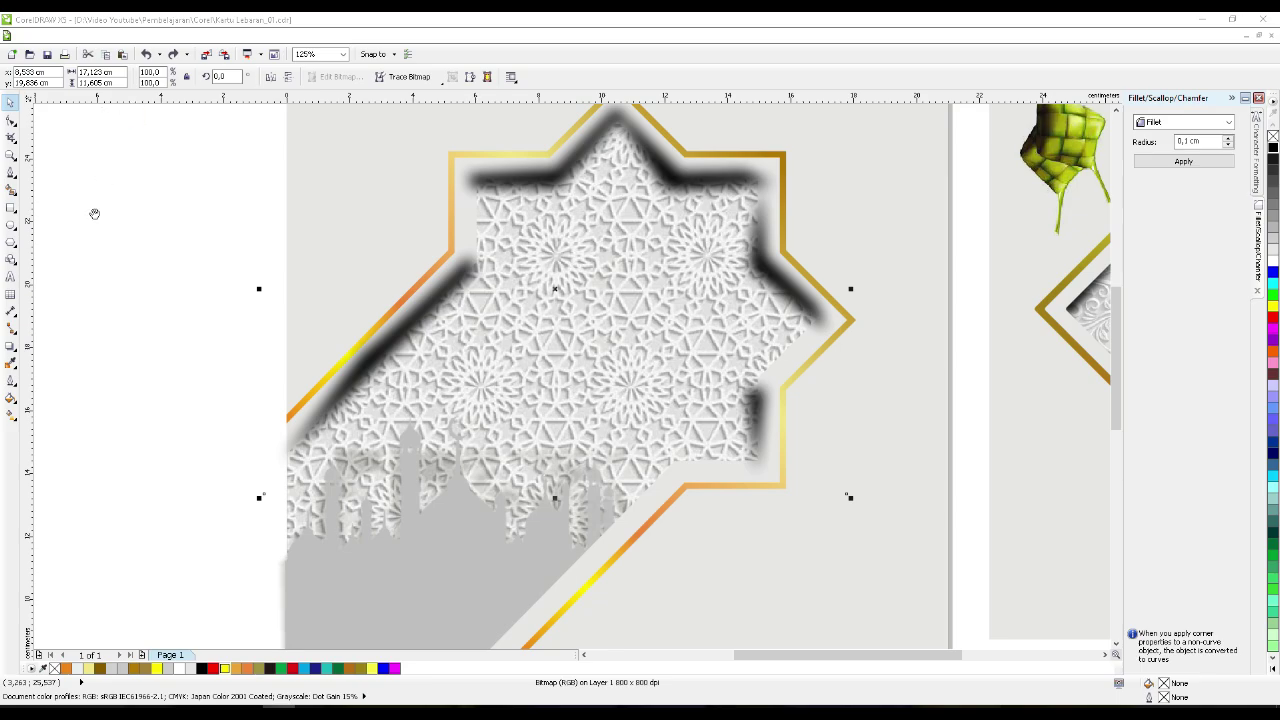
key(ctrl+r)
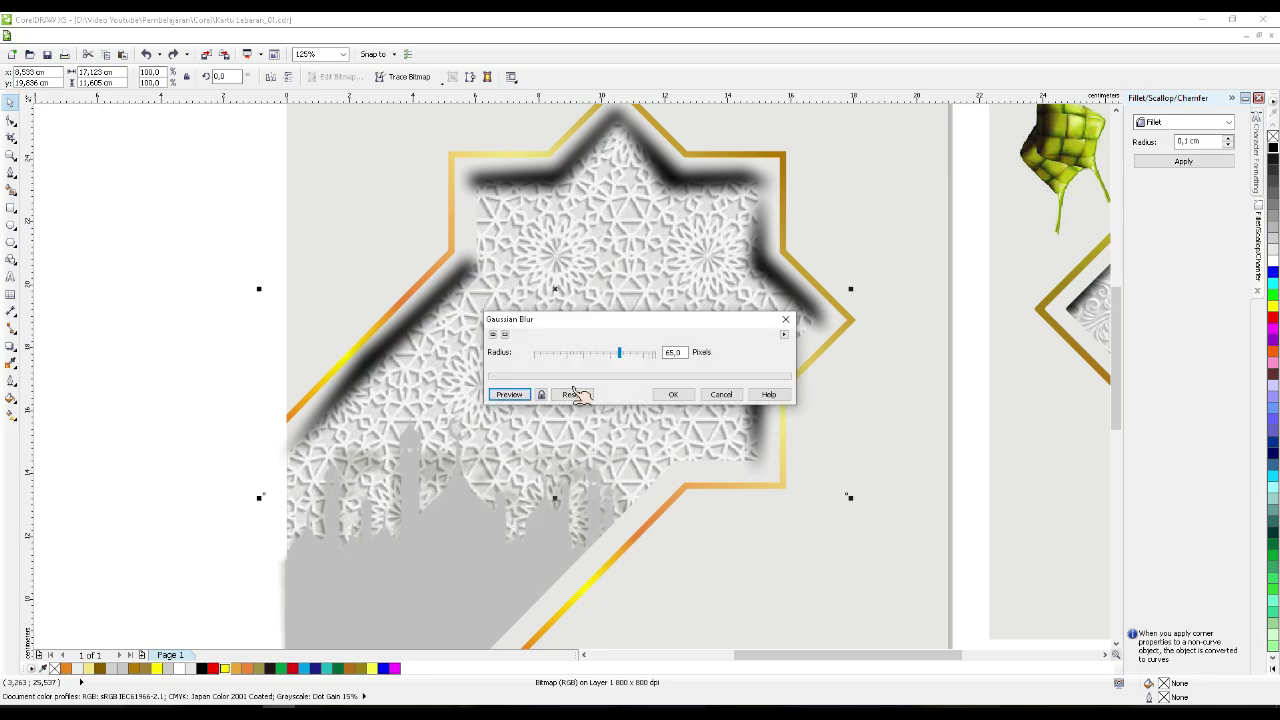
click(724, 395)
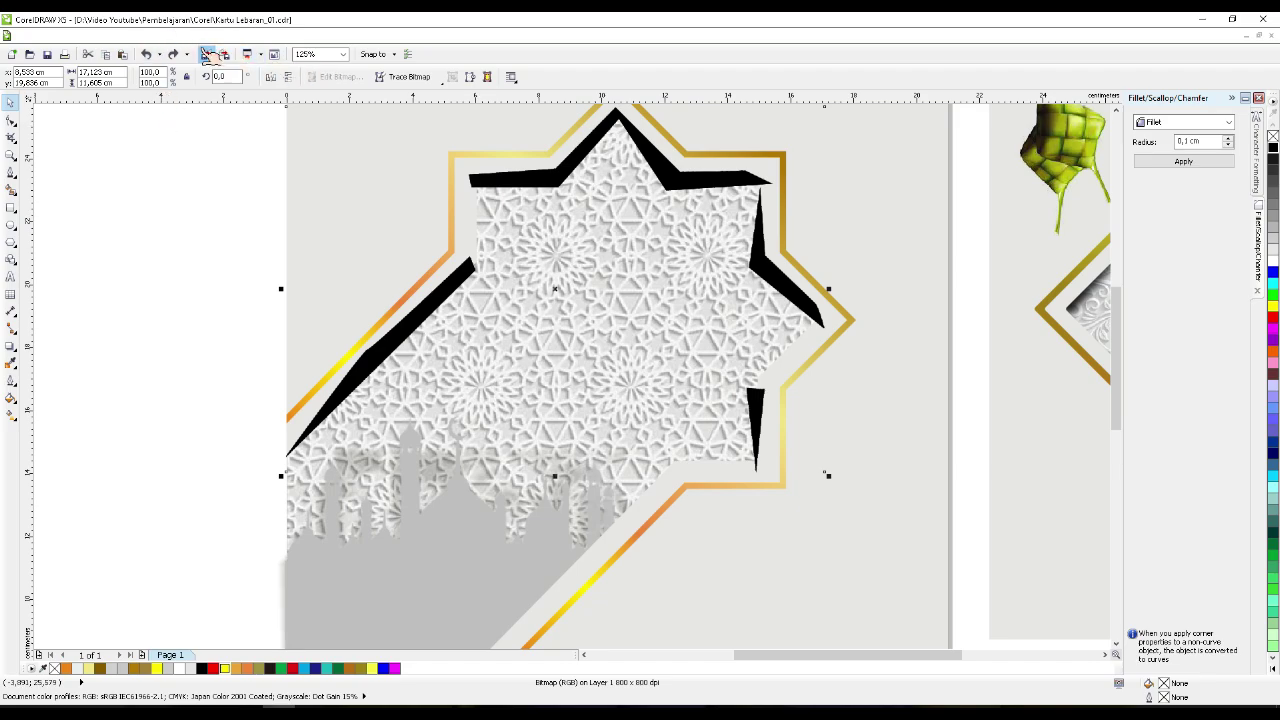
- Apply a Gaussian blur with a 49-pixel radius to the shadow bitmap and deselect it
click(233, 36)
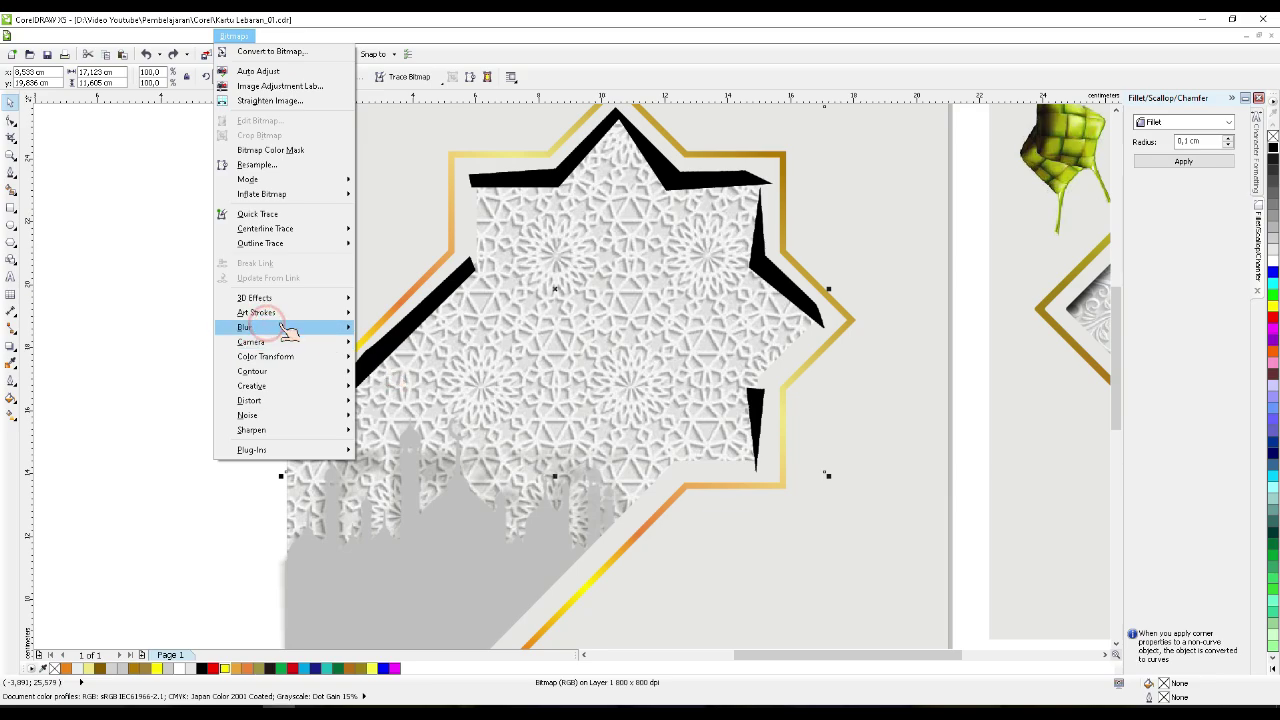
mouse_move(262, 328)
click(412, 341)
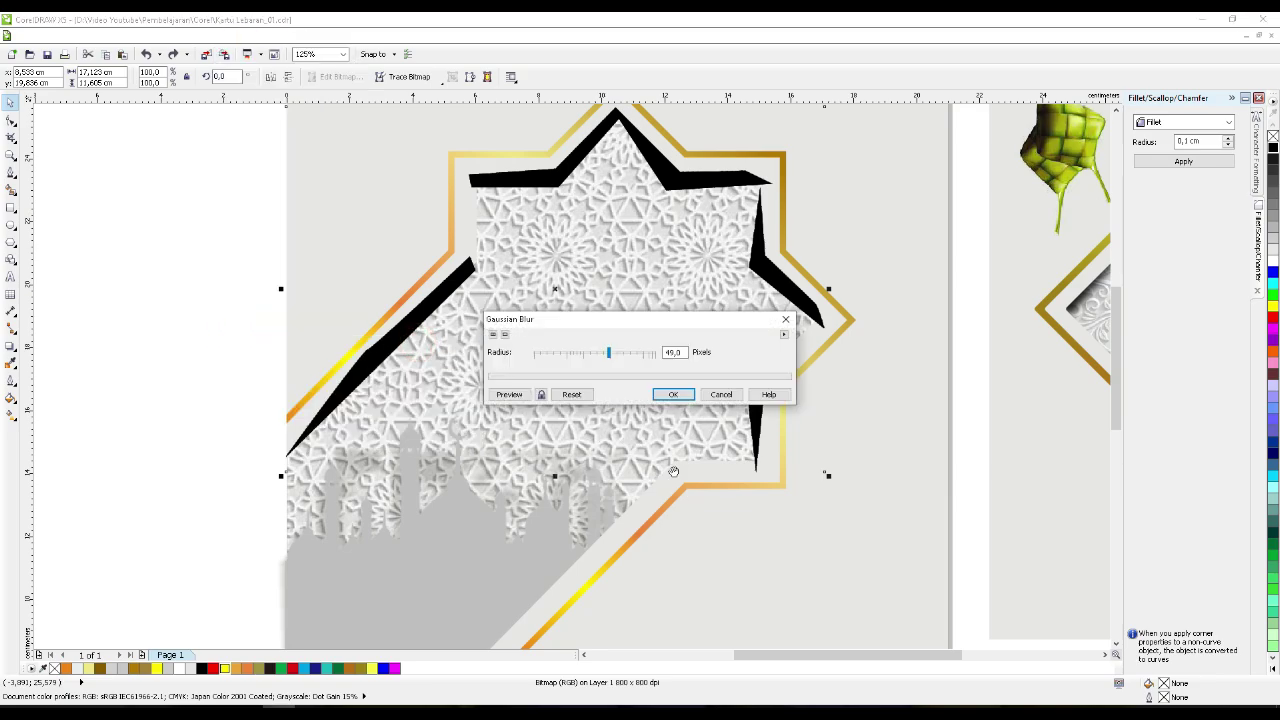
click(671, 396)
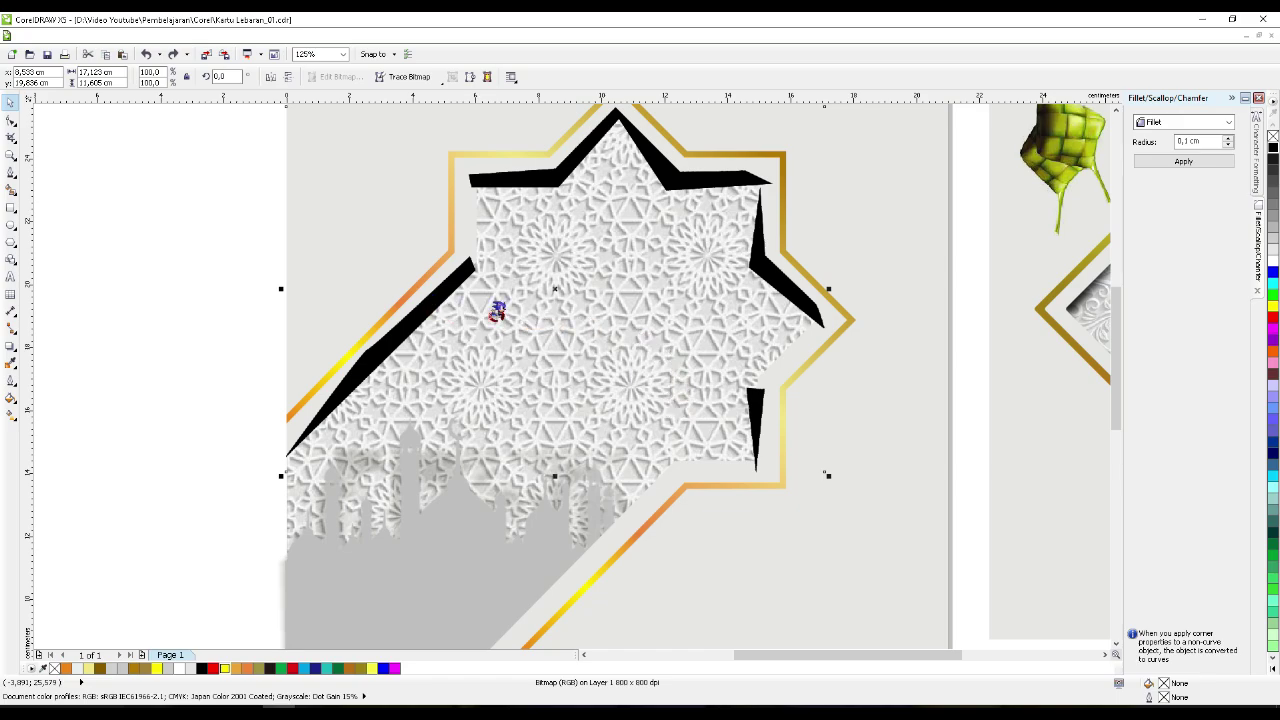
click(188, 360)
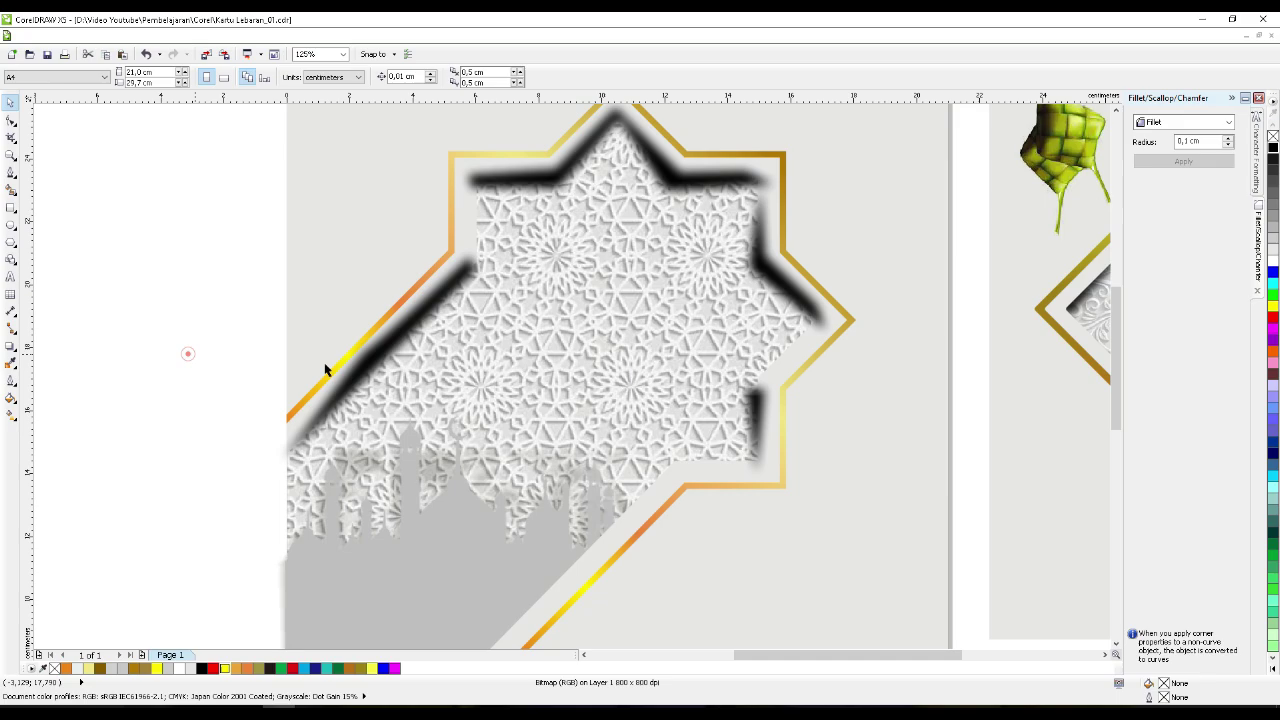
- Apply a uniform transparency of 50 in Normal mode to the blurred shadow bitmap
click(322, 422)
click(12, 346)
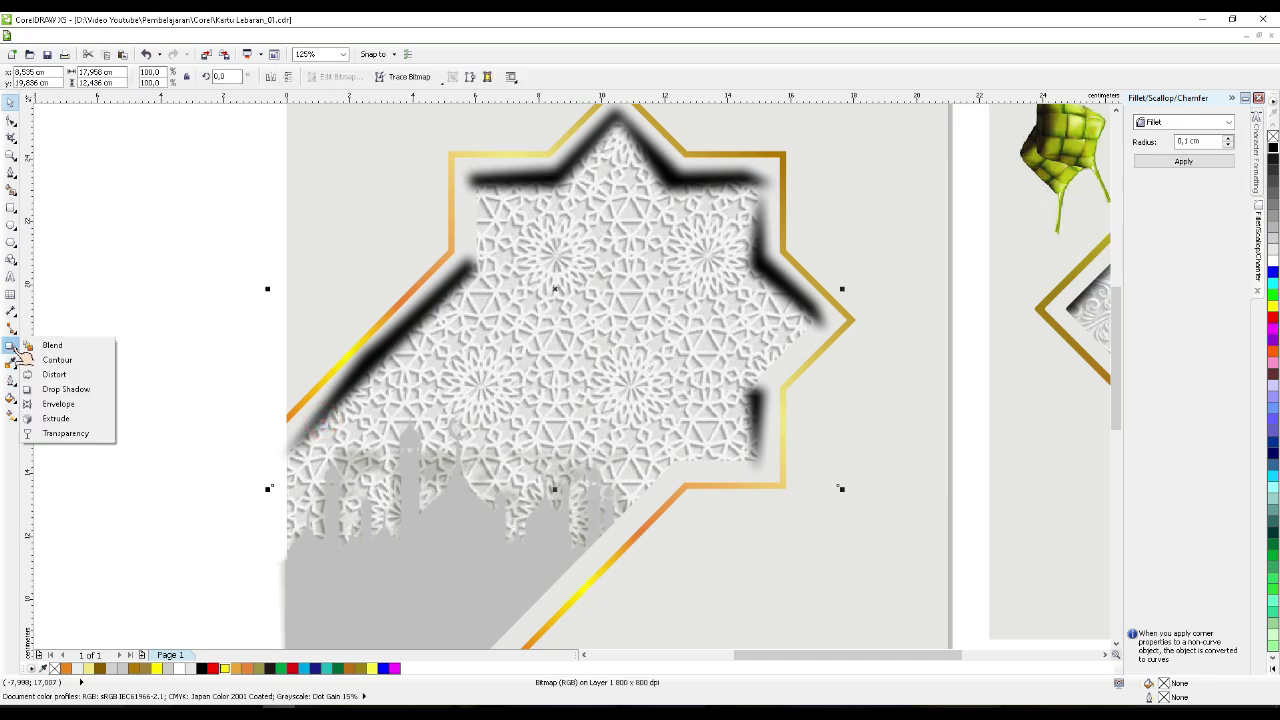
click(80, 434)
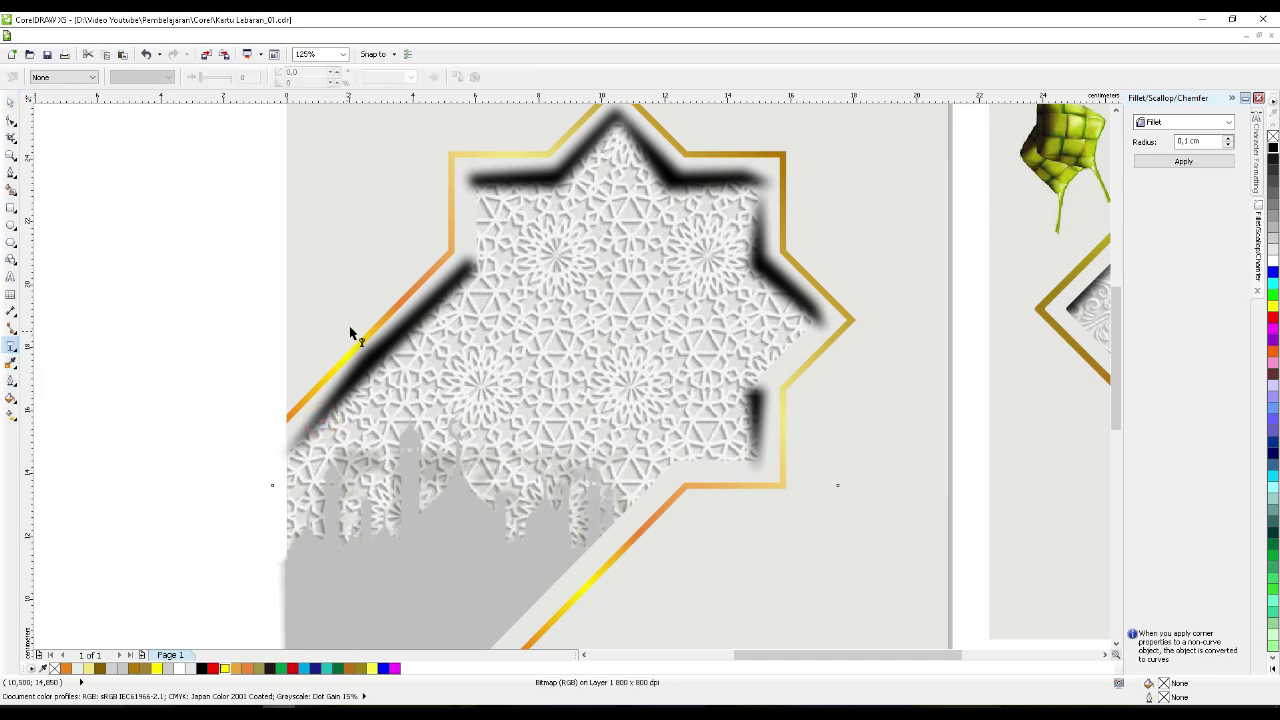
click(70, 77)
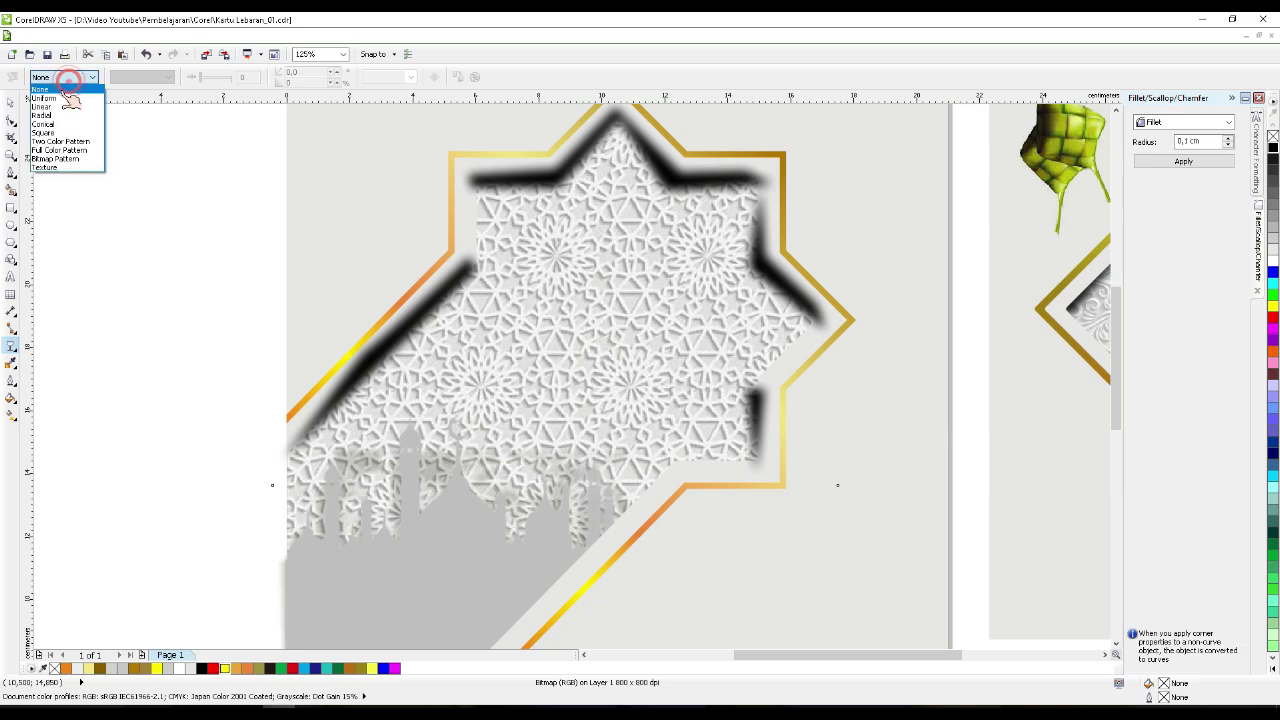
click(57, 100)
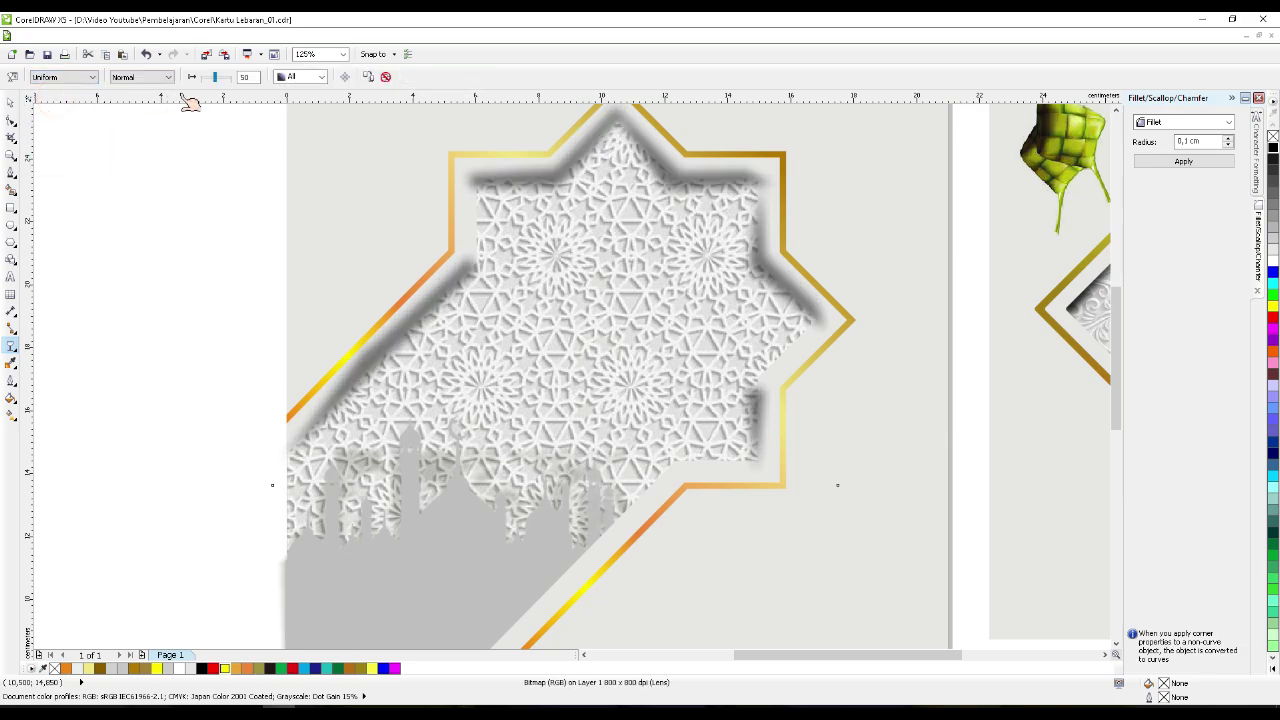
click(10, 102)
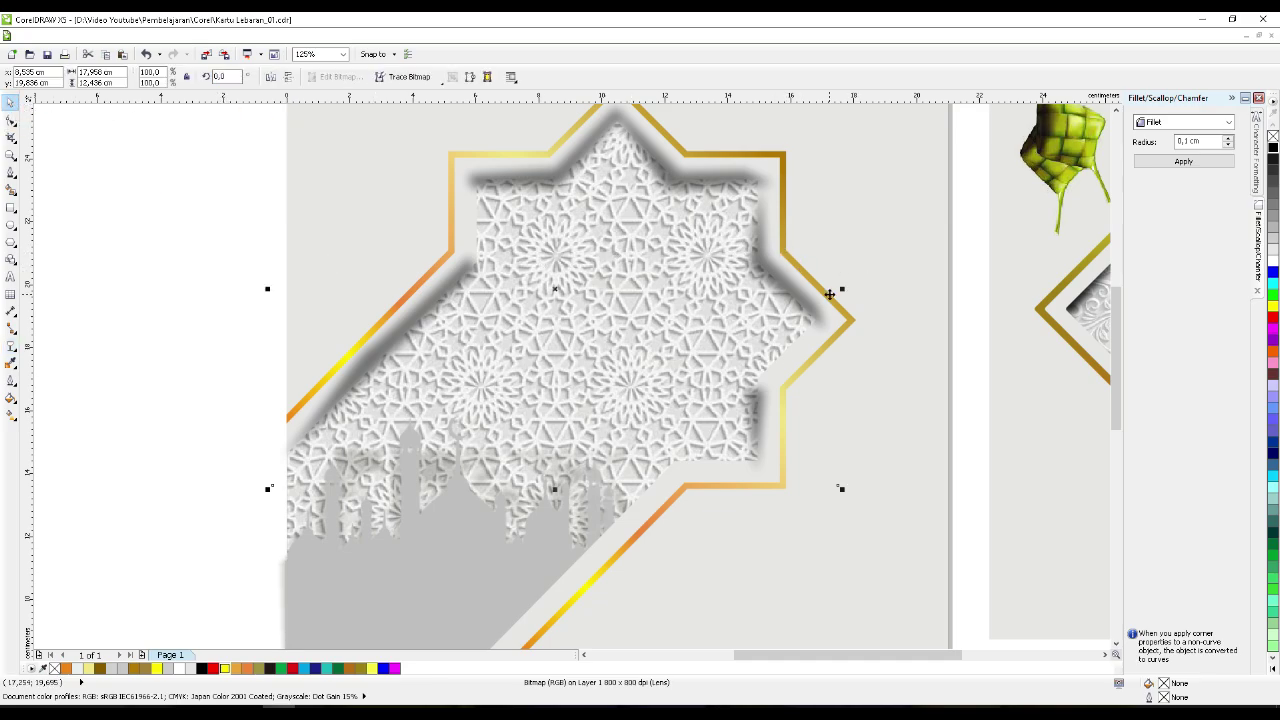
- Send the shadow bitmap to the back, and send the pattern bitmap behind it so the shadows fall inside the star cut-out
key(ctrl+End)
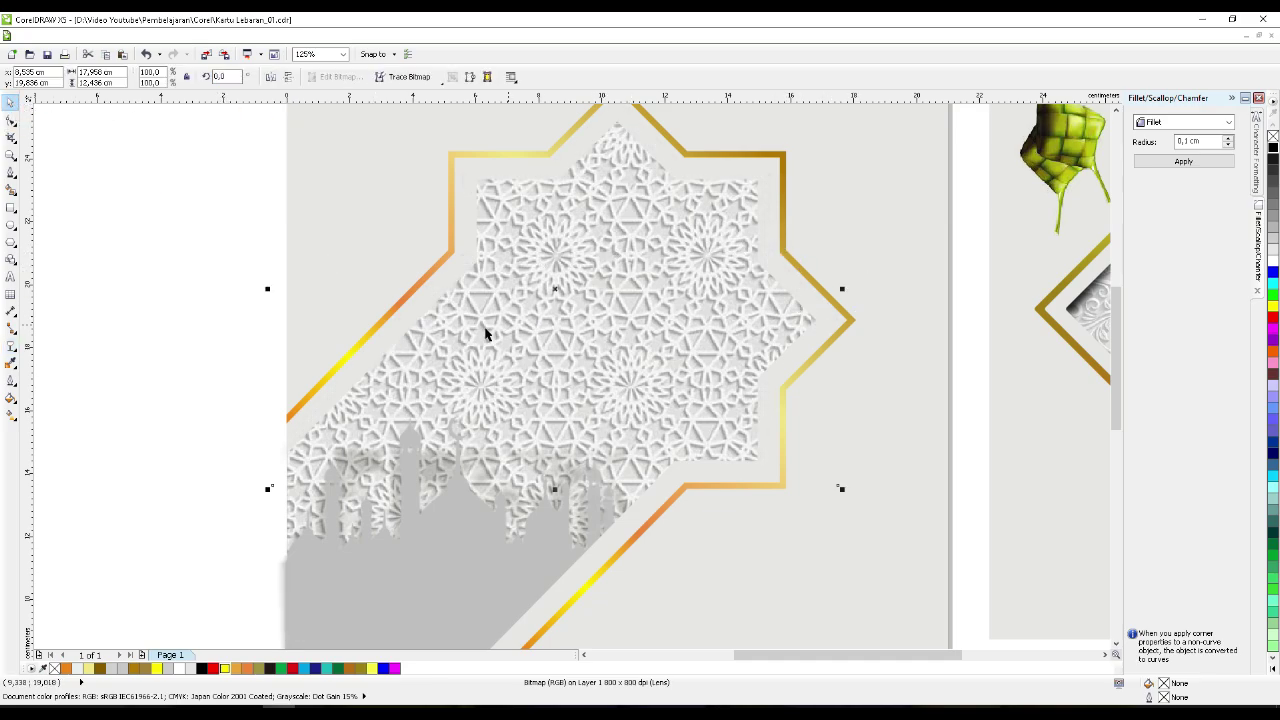
click(491, 349)
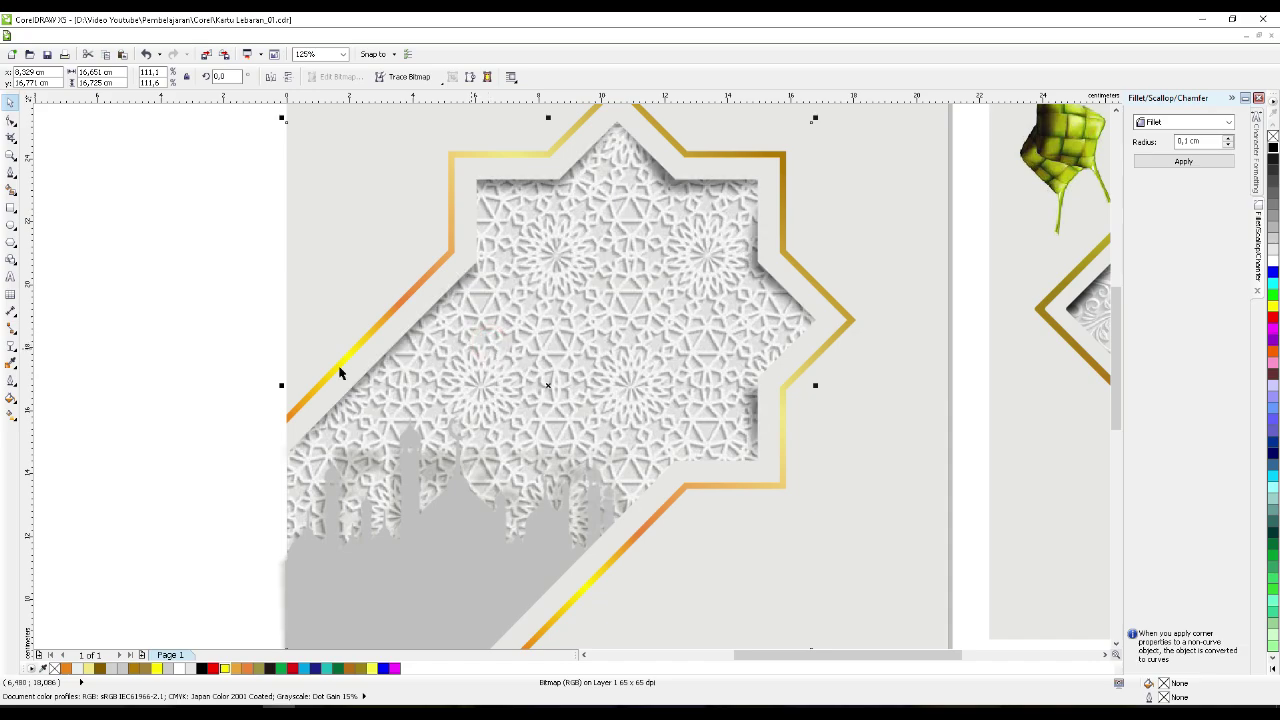
click(165, 444)
- Delete the spare grey star shape lying beside the page
scroll(699, 343, down, 2)
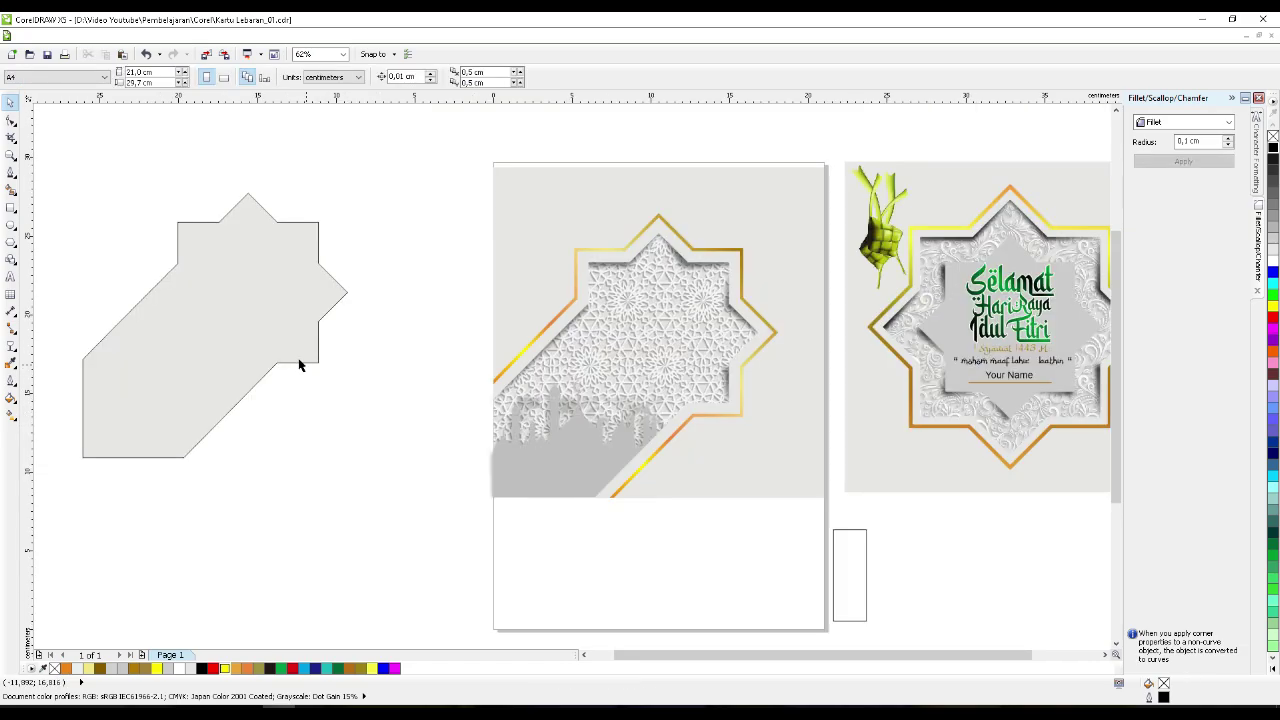
click(251, 329)
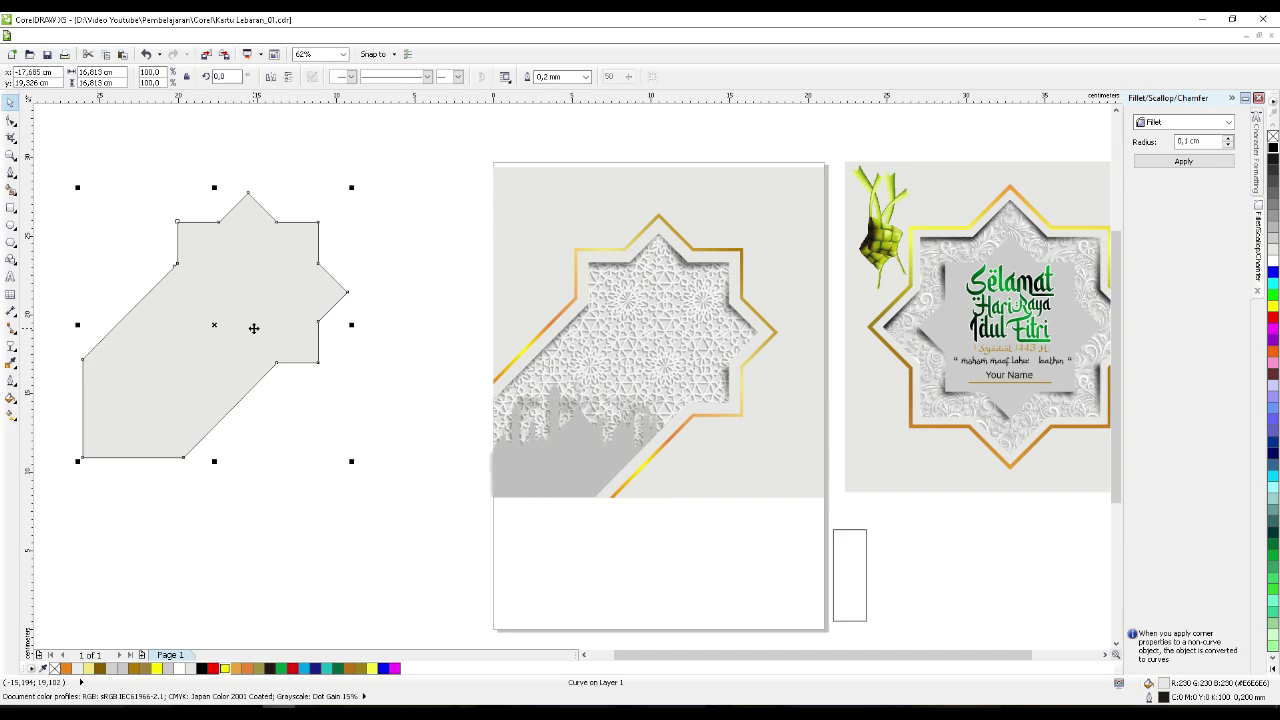
key(Delete)
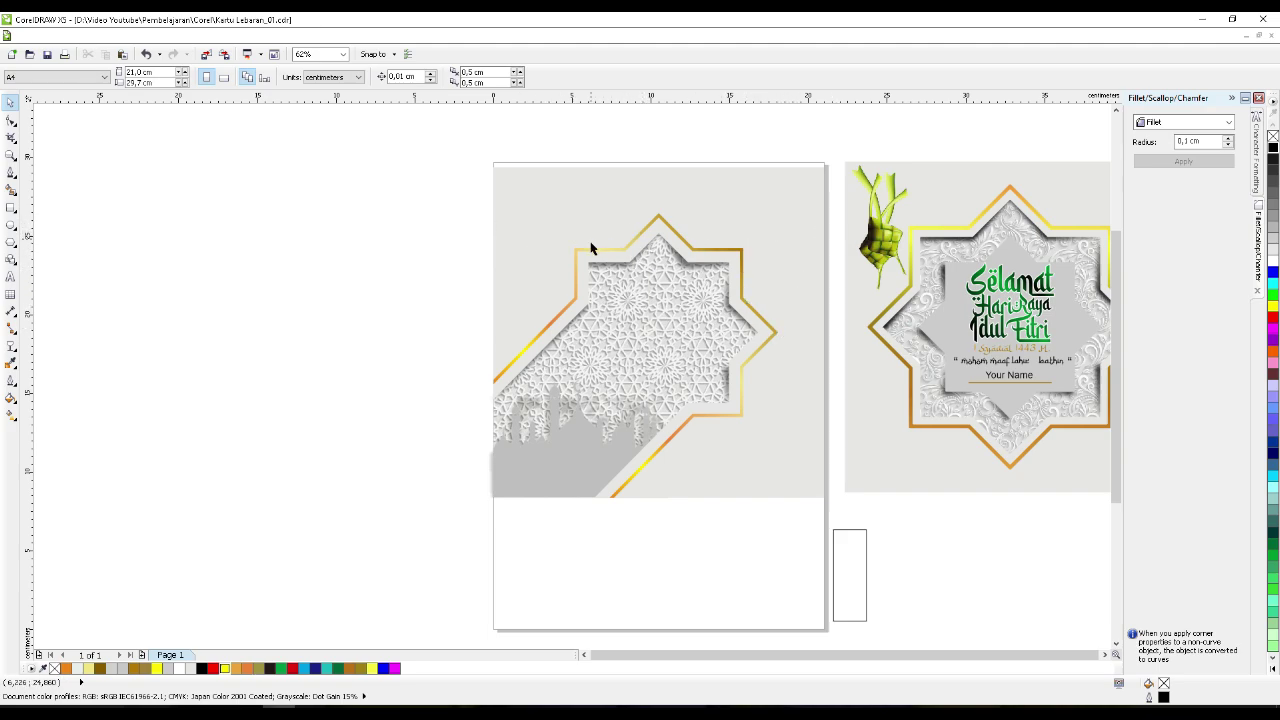
- Add five separate artistic text objects beside the page reading "Selamat", "Hari", "Raya", "Idul" and "Fitri"
scroll(686, 418, up, 2)
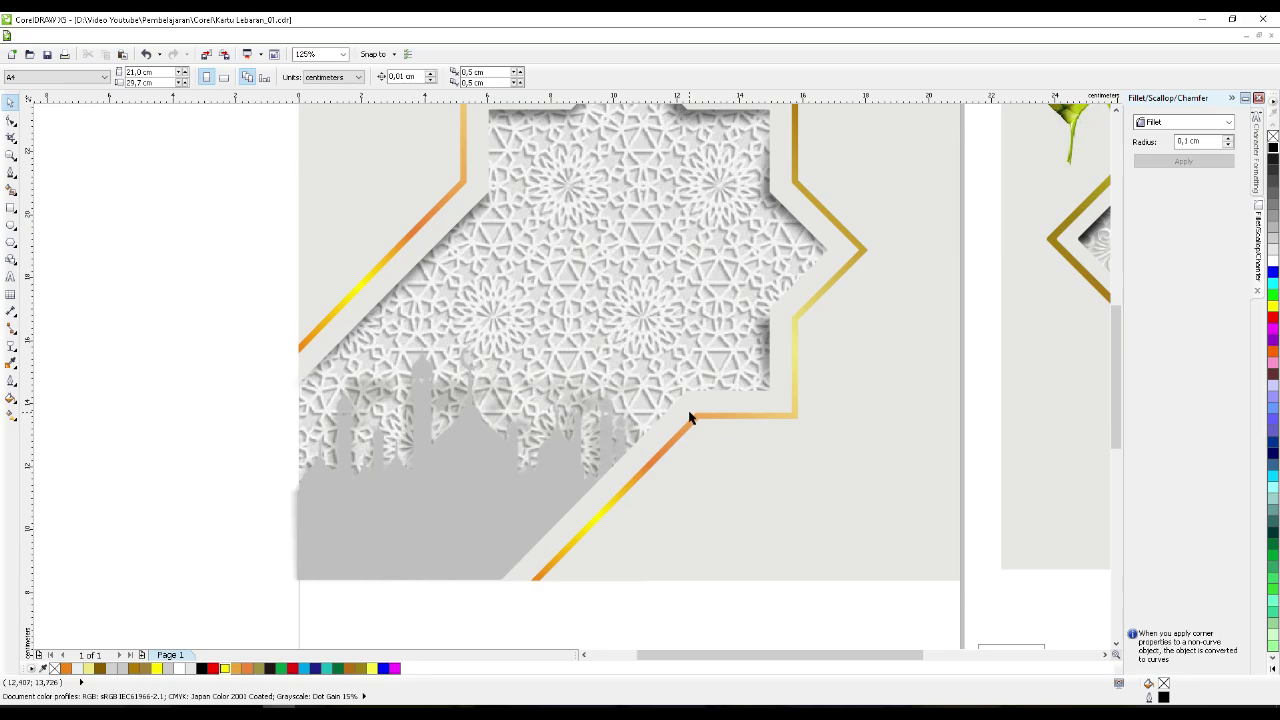
scroll(689, 418, down, 2)
click(10, 276)
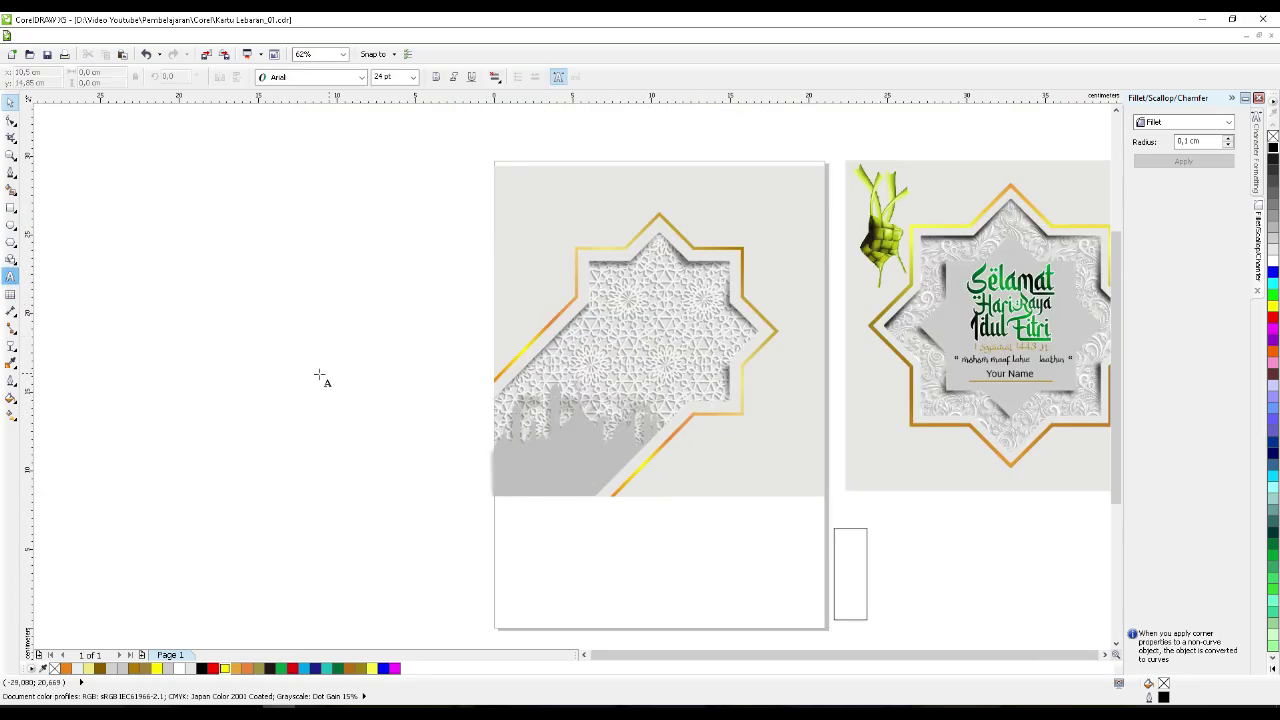
click(313, 380)
text(SZ)
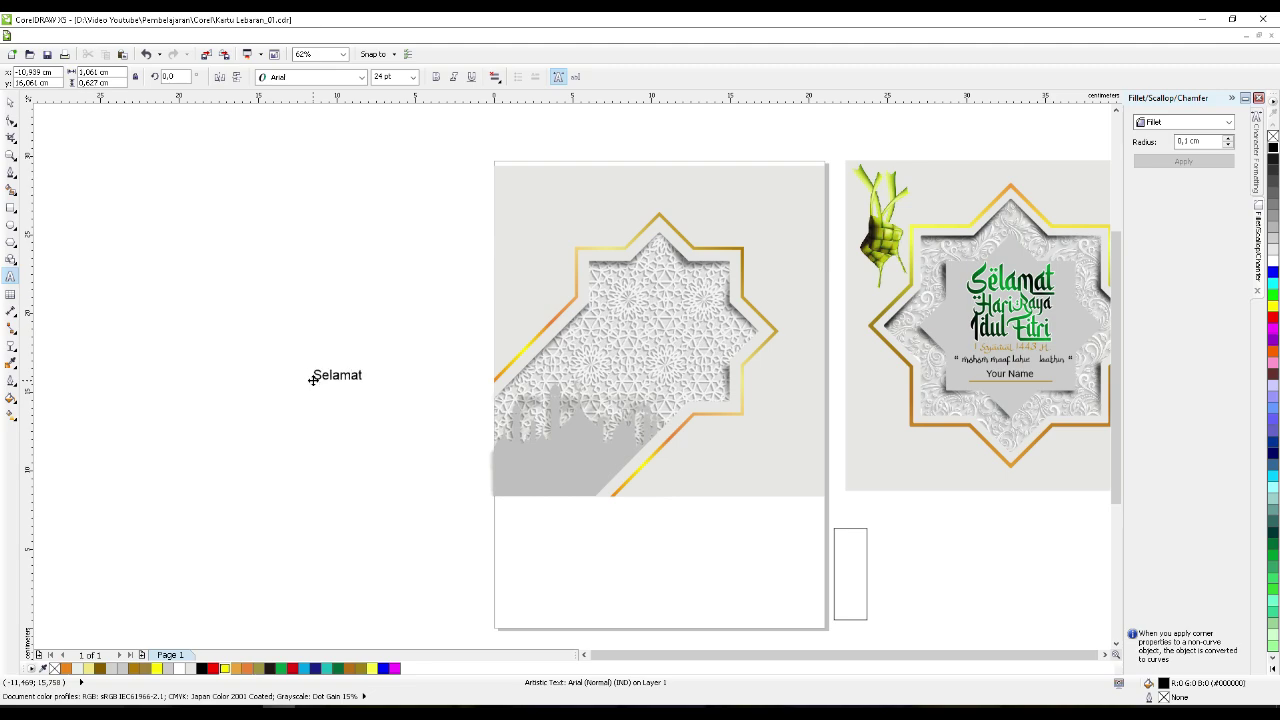
click(320, 421)
click(385, 410)
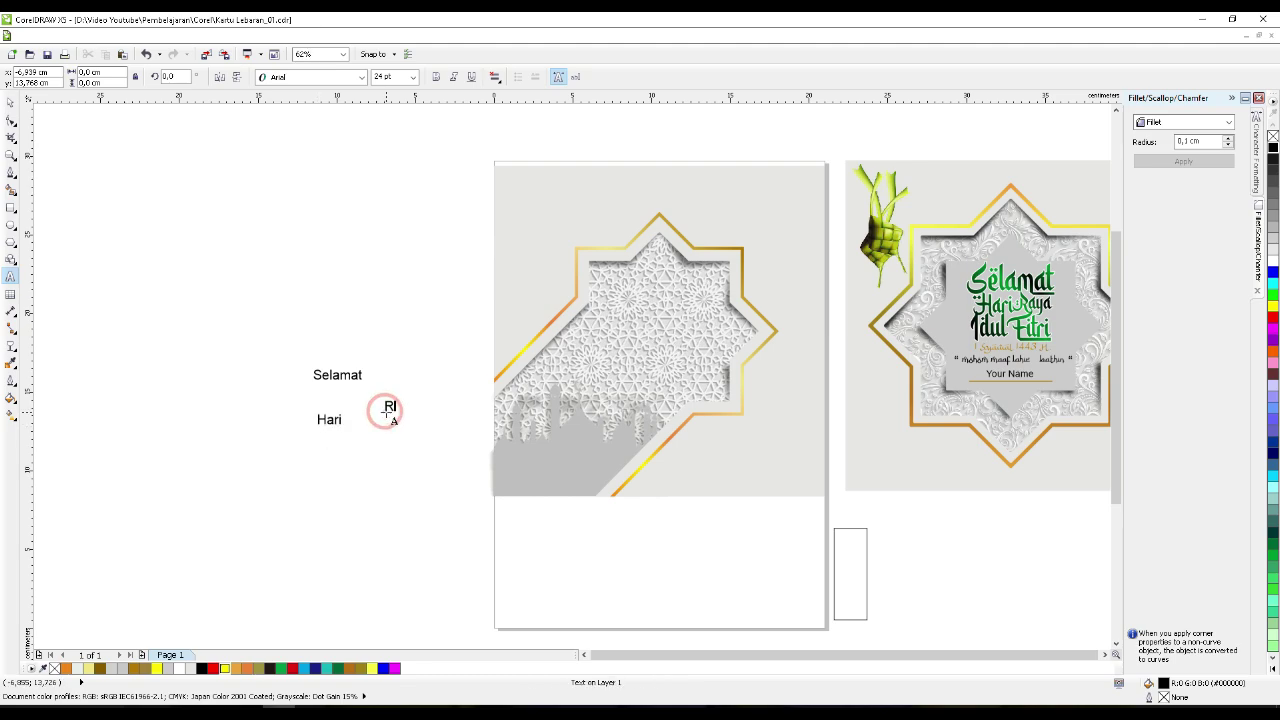
text(Raya)
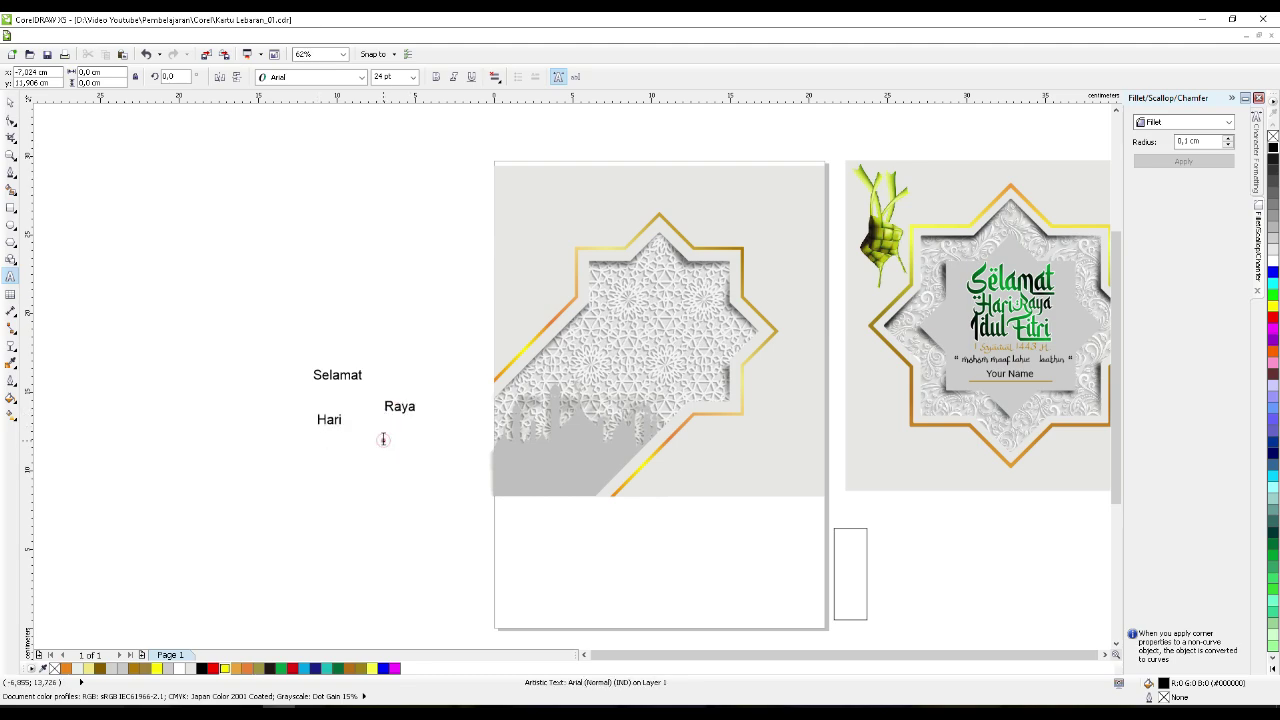
click(383, 439)
text(Idl)
click(443, 449)
- Set the word "Selamat" in the Kahfi font and enlarge it to about 9.8 cm wide
click(12, 102)
click(316, 375)
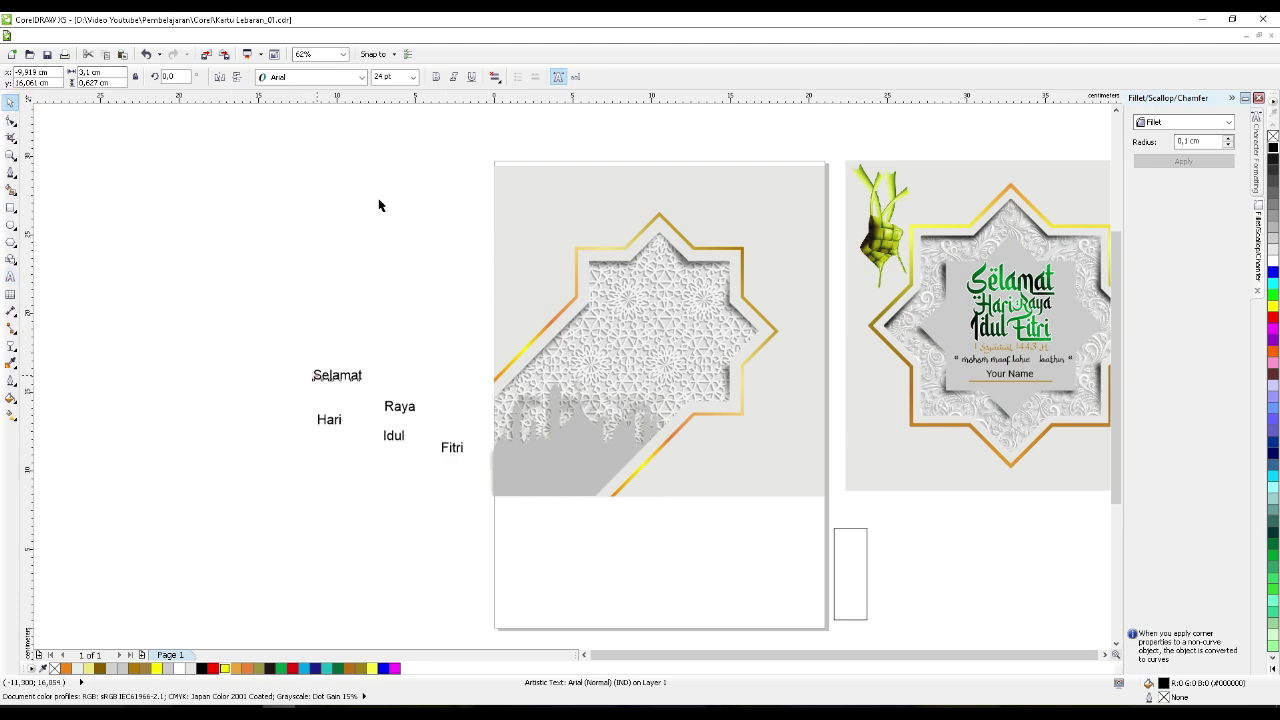
click(362, 78)
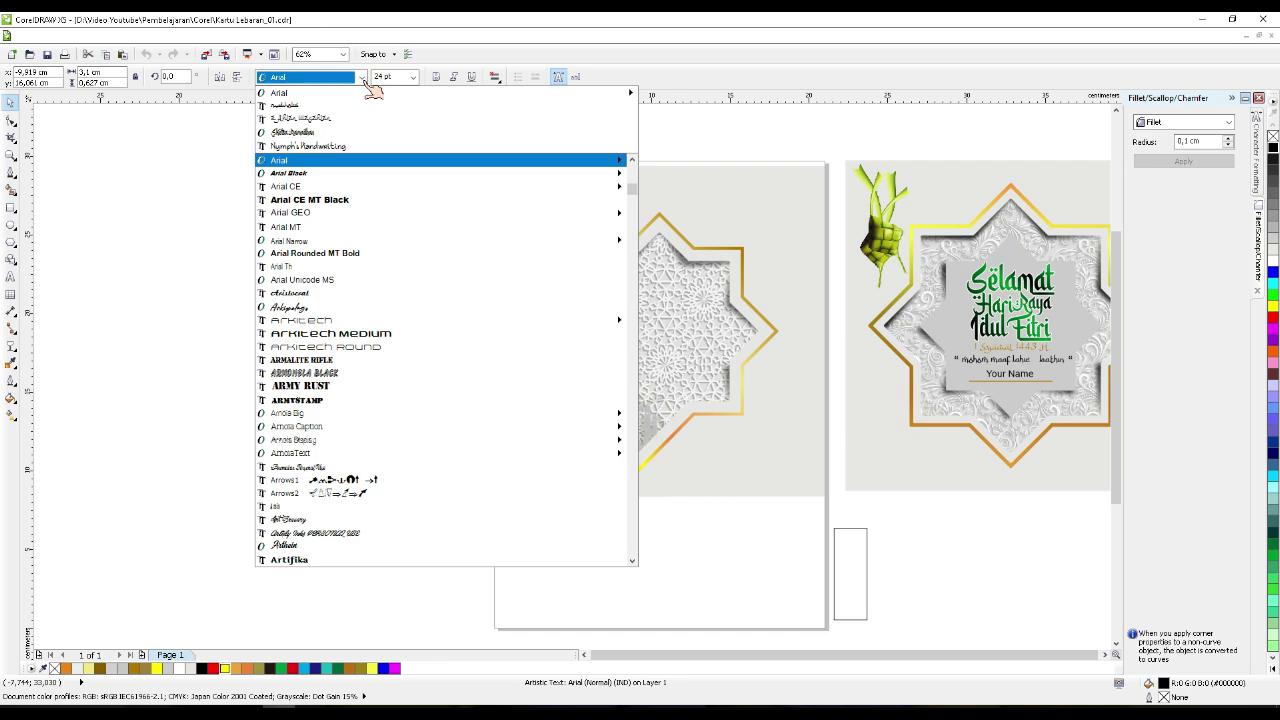
text(kah)
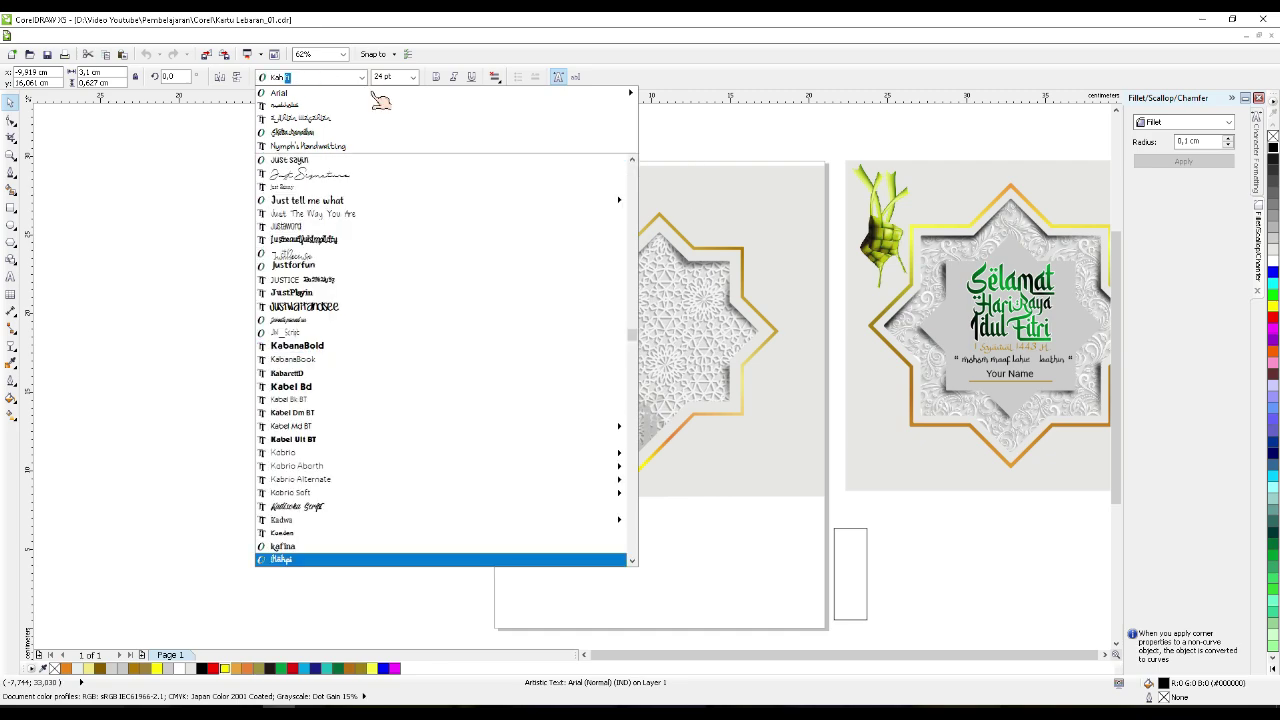
click(311, 557)
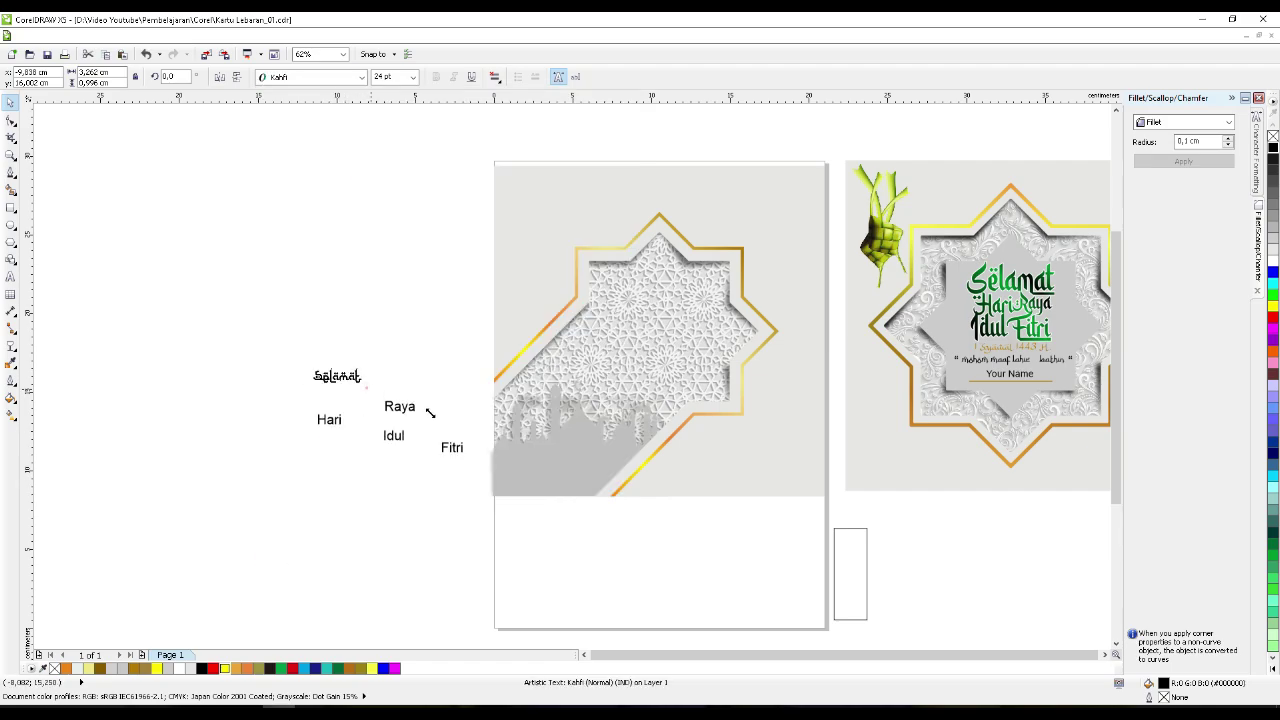
drag(430, 413, 417, 392)
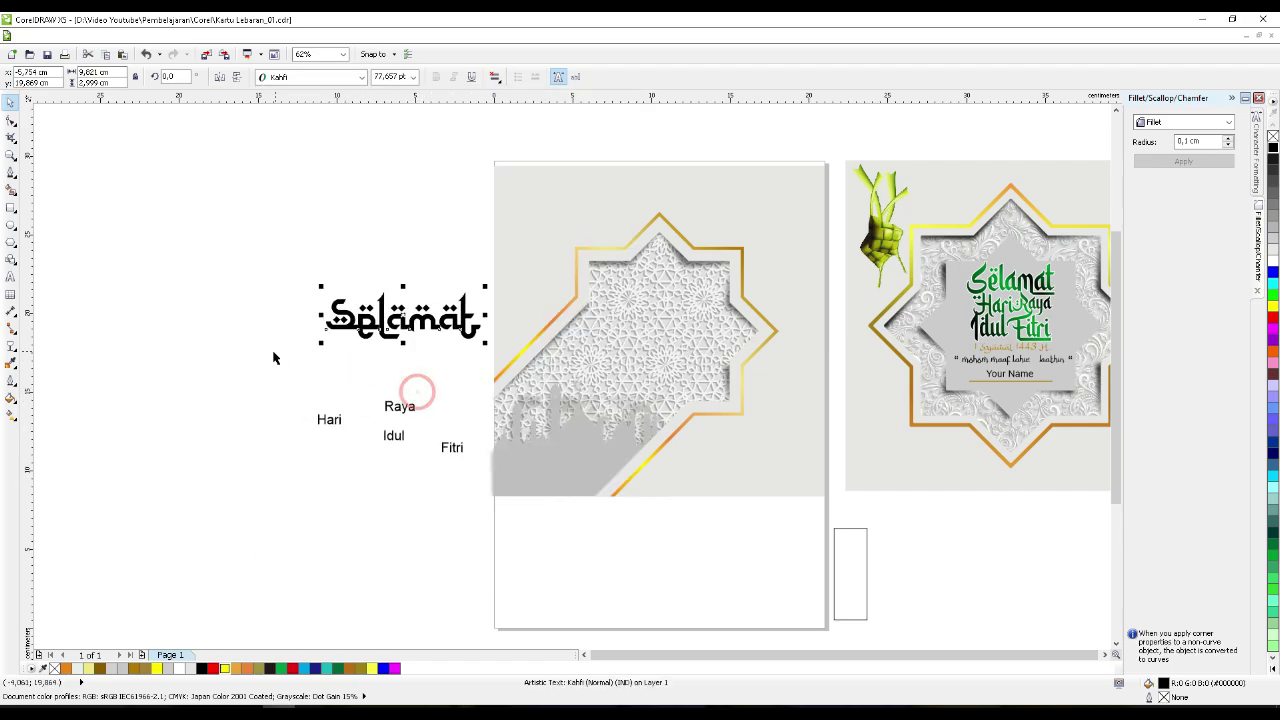
- Apply the Kahfi font to the words "Hari", "Raya", "Idul" and "Fitri" together
scroll(322, 345, up, 1)
drag(250, 374, 626, 599)
click(364, 77)
click(393, 459)
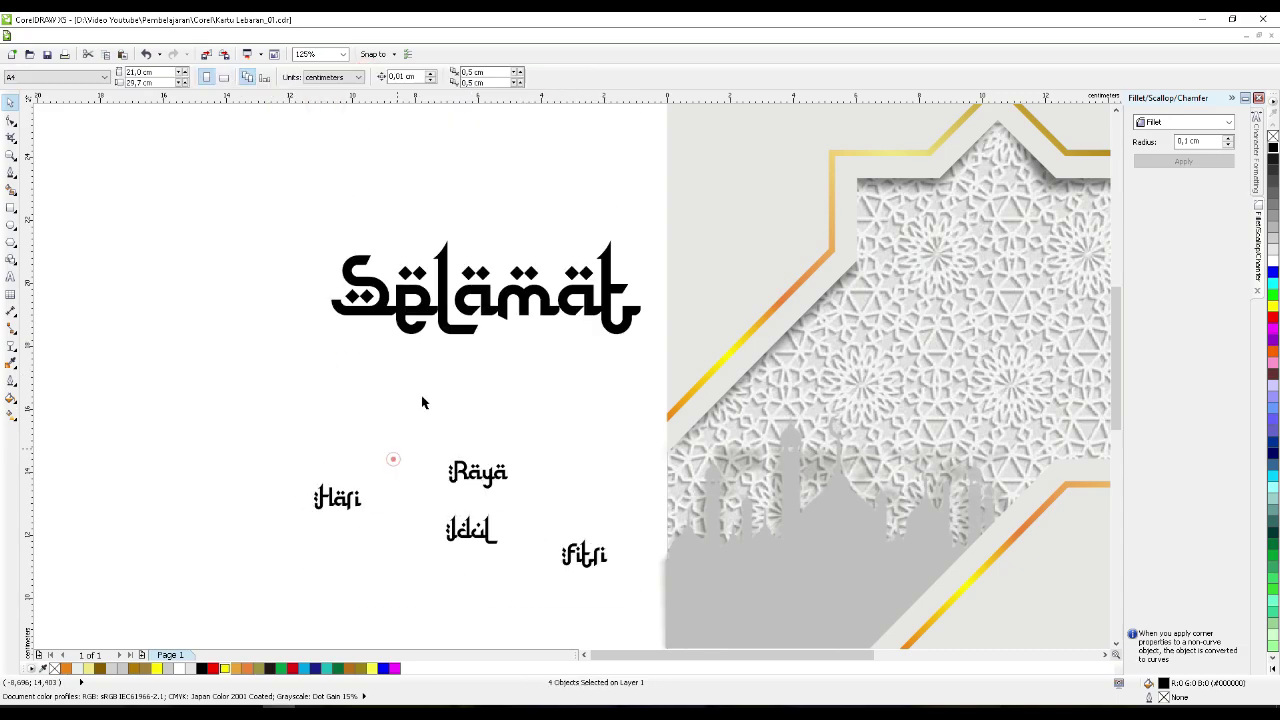
- Move "Selamat" slightly down, and enlarge "Hari" and place it directly under the first half of that word
drag(437, 303, 438, 334)
drag(343, 497, 398, 382)
drag(420, 400, 505, 428)
drag(463, 426, 423, 407)
- Enlarge "Raya" to about 5.4 cm wide and join it to the end of "Hari" with their letter strokes aligned
click(490, 481)
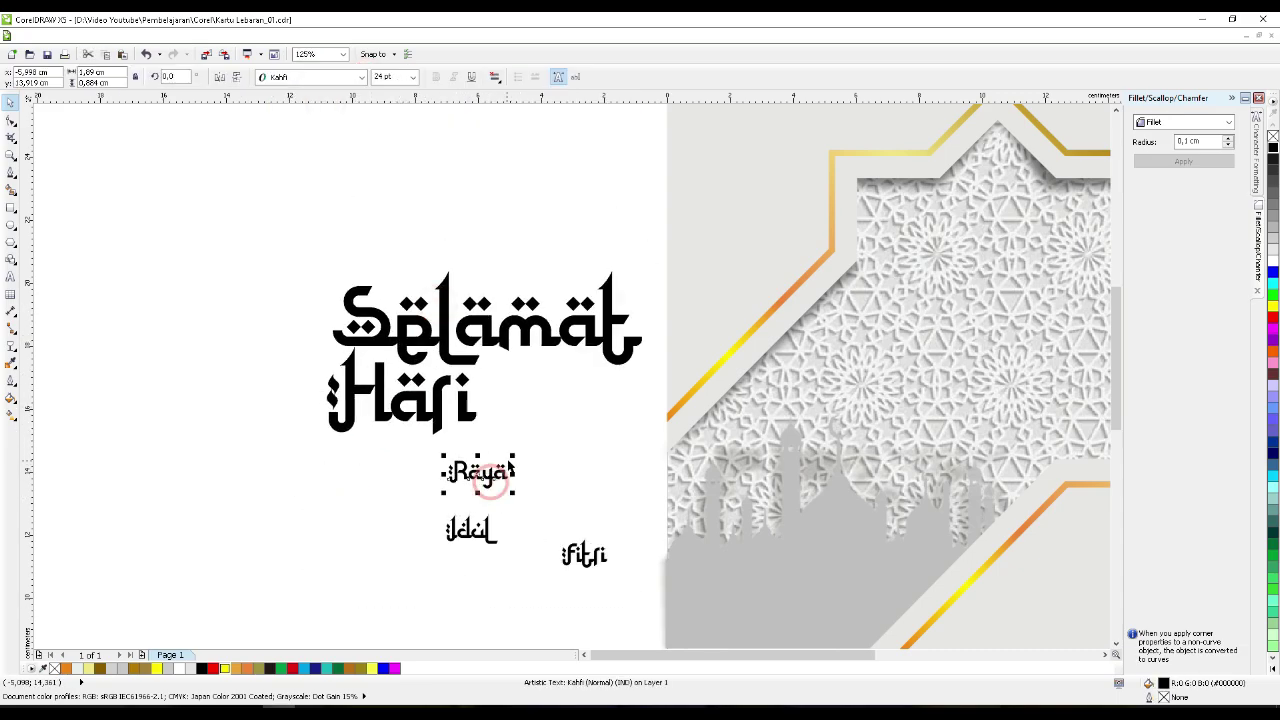
drag(512, 456, 525, 409)
scroll(477, 419, up, 3)
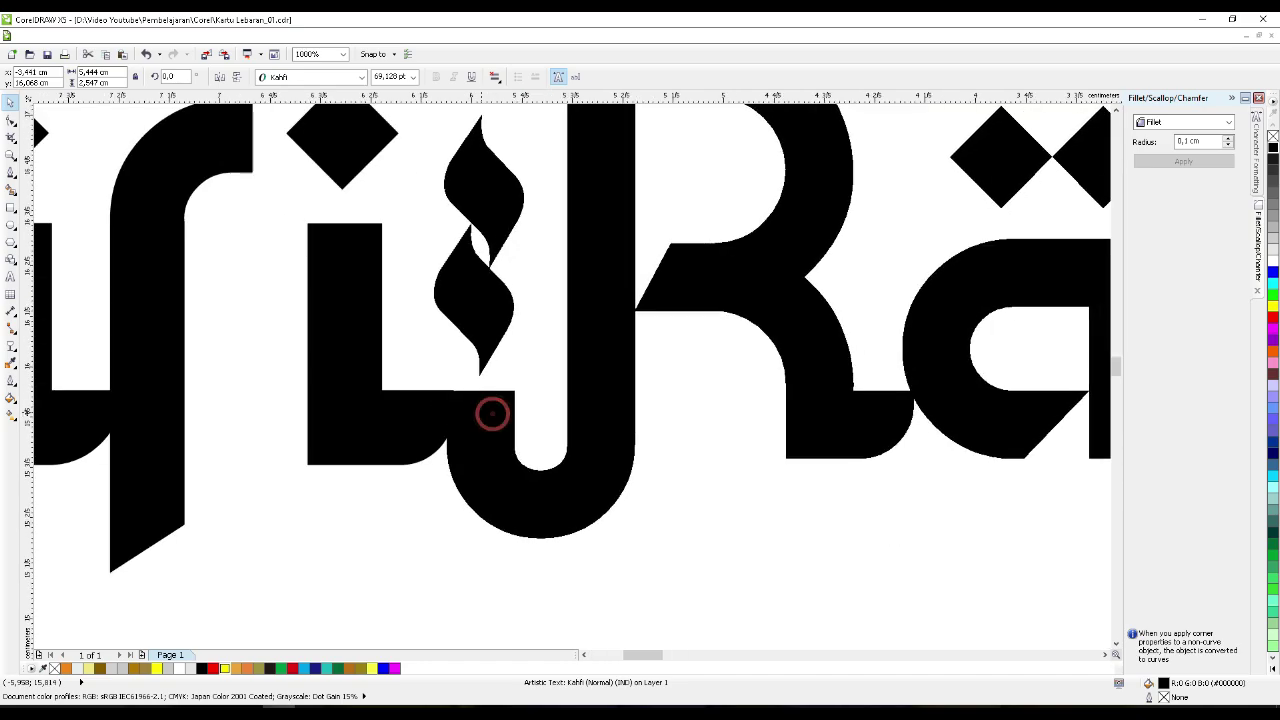
scroll(492, 413, up, 3)
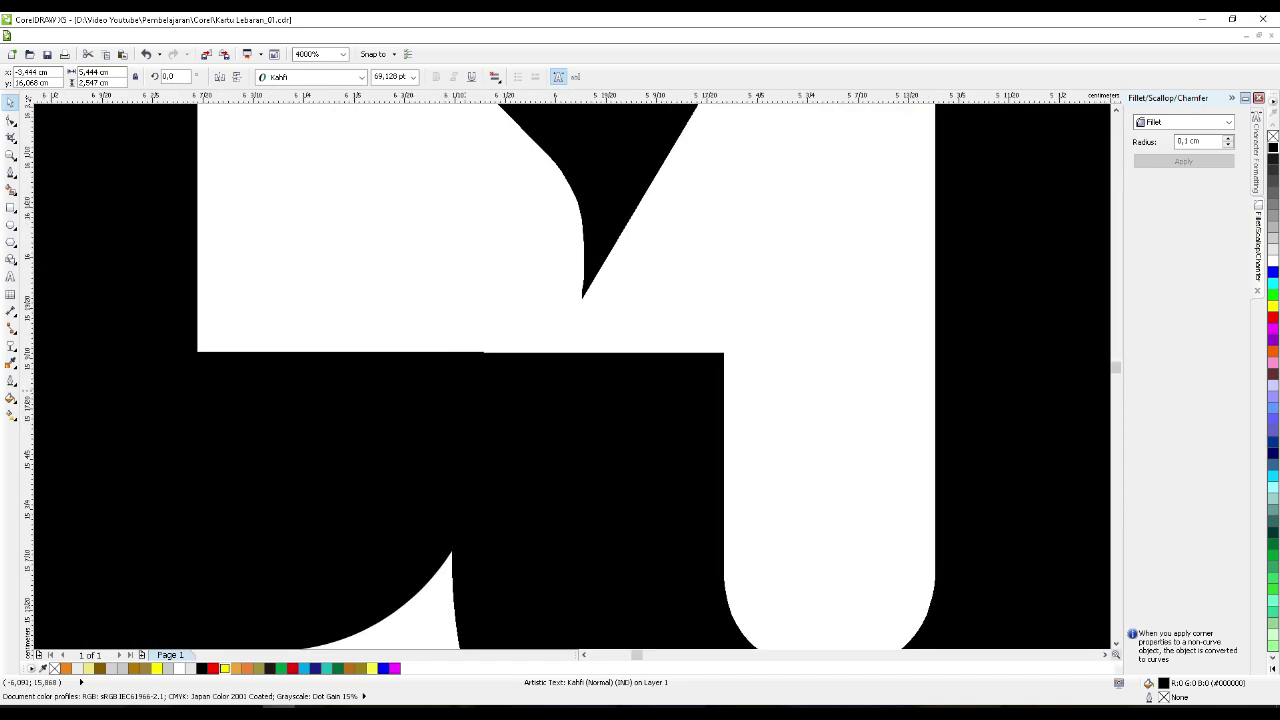
drag(462, 389, 462, 388)
- Shift "Hari" and "Raya" together slightly so the pair lines up beneath "Selamat"
scroll(491, 409, down, 5)
scroll(383, 426, up, 1)
shift+click(407, 354)
drag(407, 354, 411, 355)
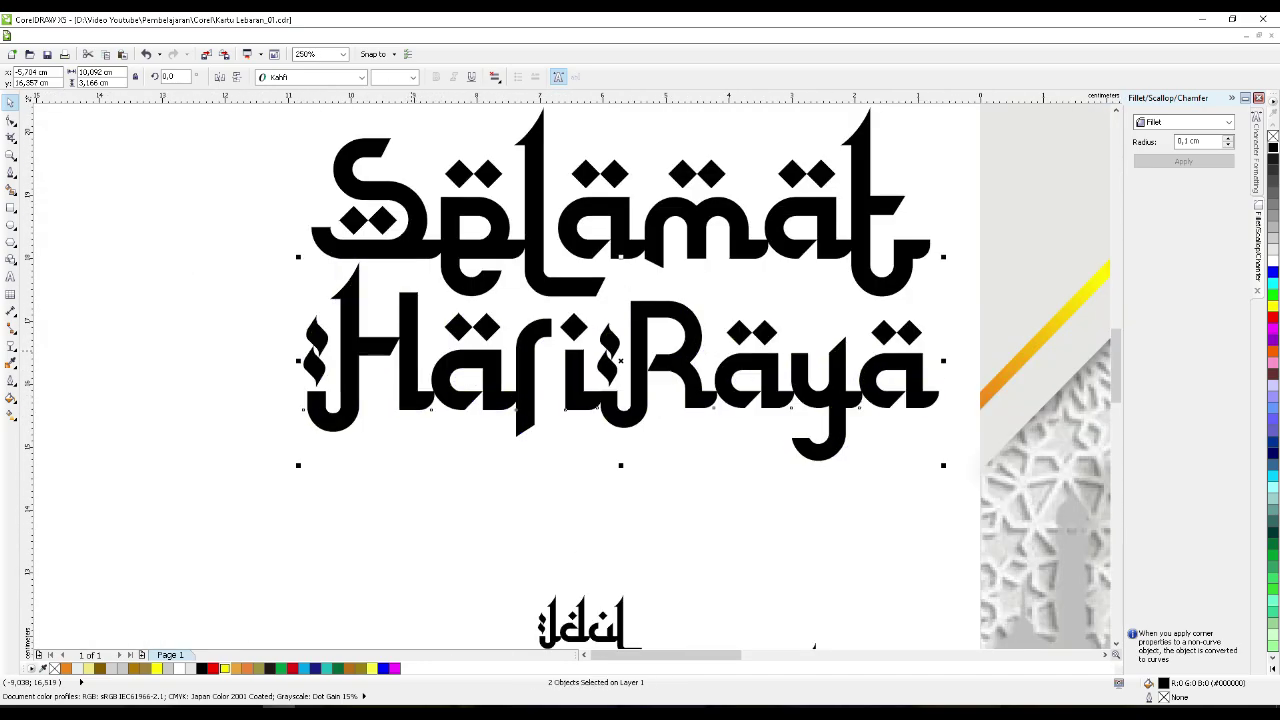
- Enlarge "Idul" and place it as the start of a third line beneath "Hari"
drag(580, 618, 404, 485)
drag(470, 528, 683, 625)
drag(610, 530, 598, 480)
- Enlarge "Fitri" to about 5 cm wide and place it beneath "Raya" at the end of the third line
click(808, 590)
drag(864, 552, 1008, 446)
drag(875, 541, 770, 415)
drag(903, 498, 978, 594)
drag(817, 466, 777, 443)
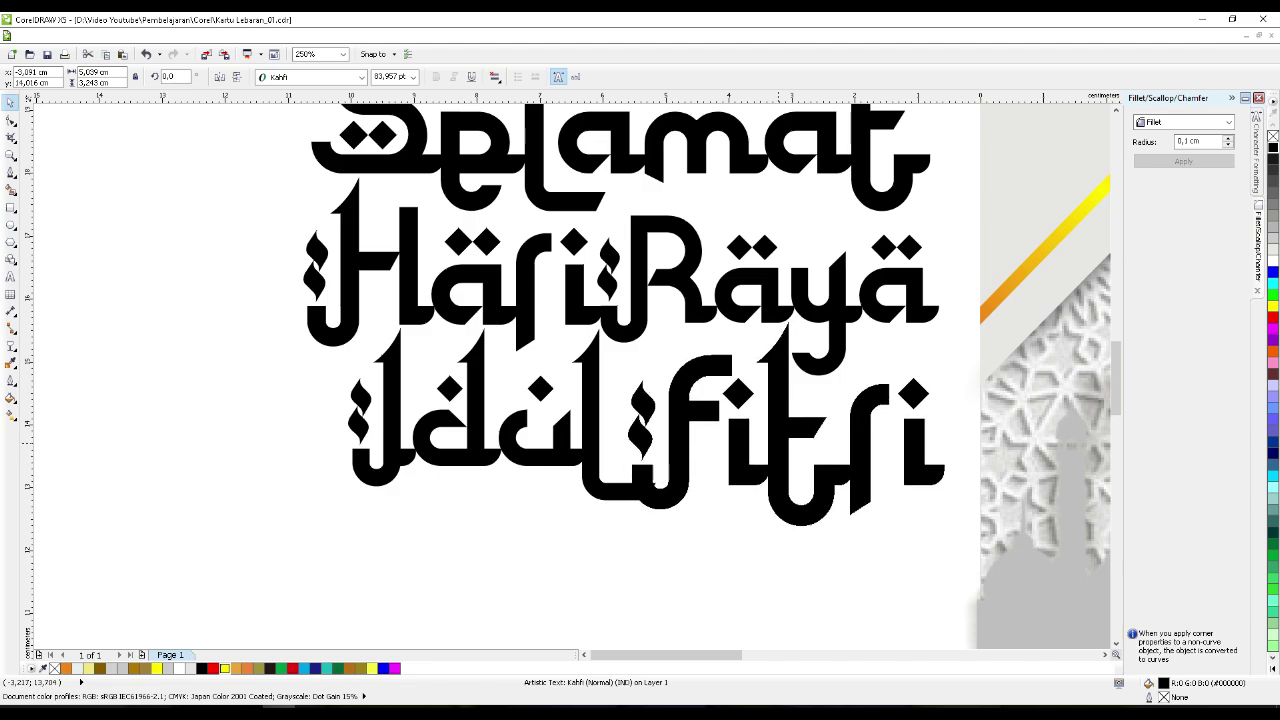
- Enlarge "Idul" to about 5.5 cm wide and reposition it and "Fitri" so their strokes connect across the third line
mouse_move(620, 479)
mouse_down()
mouse_move(602, 466)
mouse_move(602, 477)
mouse_up()
drag(325, 503, 289, 523)
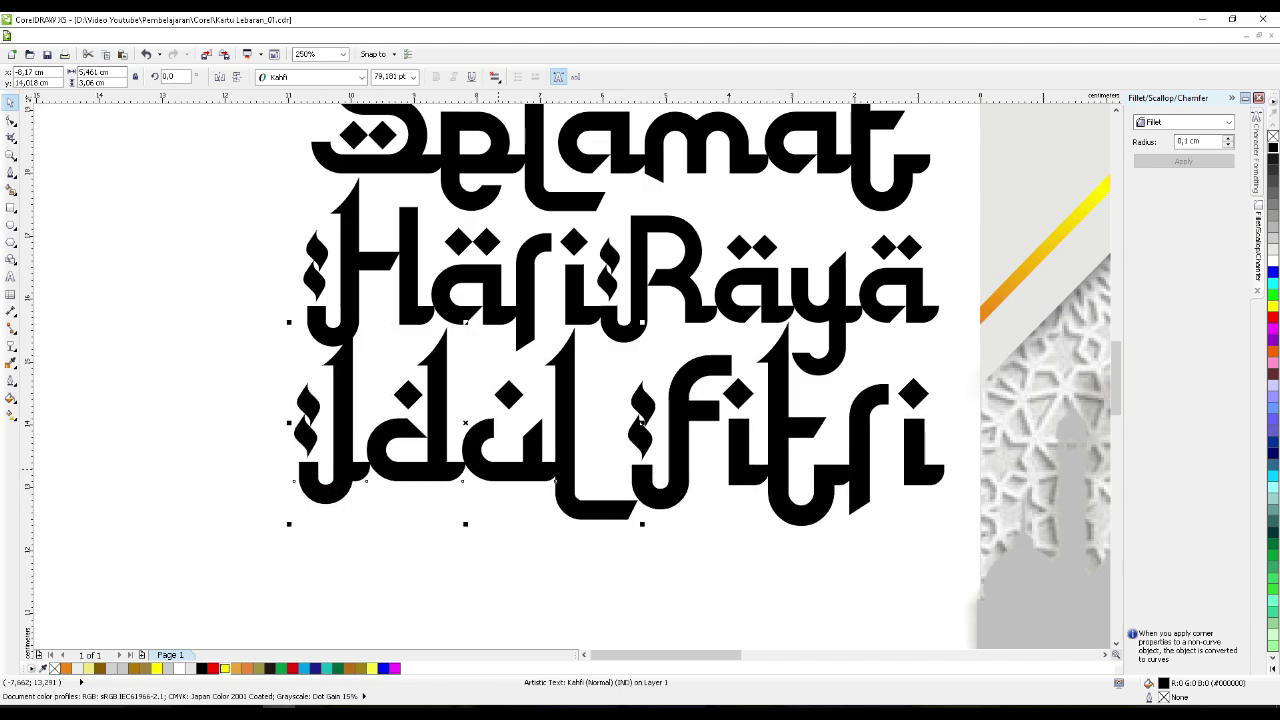
drag(452, 446, 469, 446)
drag(776, 448, 770, 465)
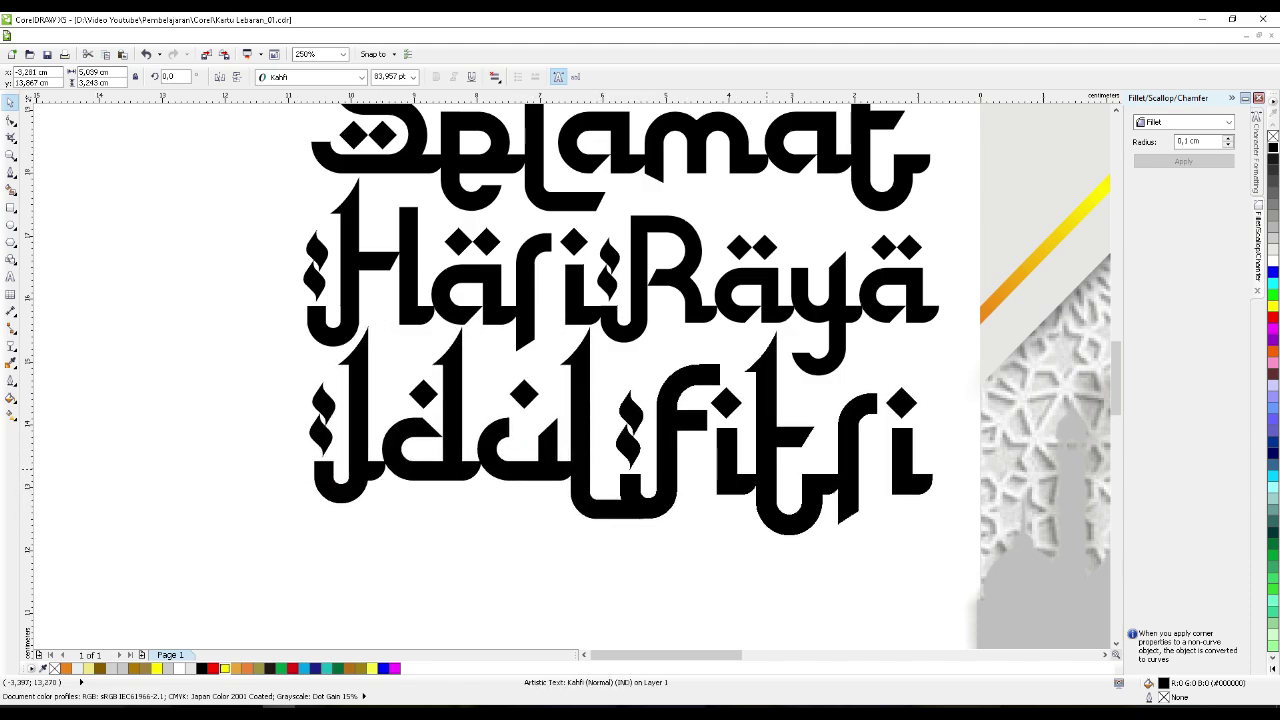
- Convert all five words to curves and weld them into a single lettering shape
scroll(604, 444, down, 1)
click(686, 571)
drag(347, 192, 800, 532)
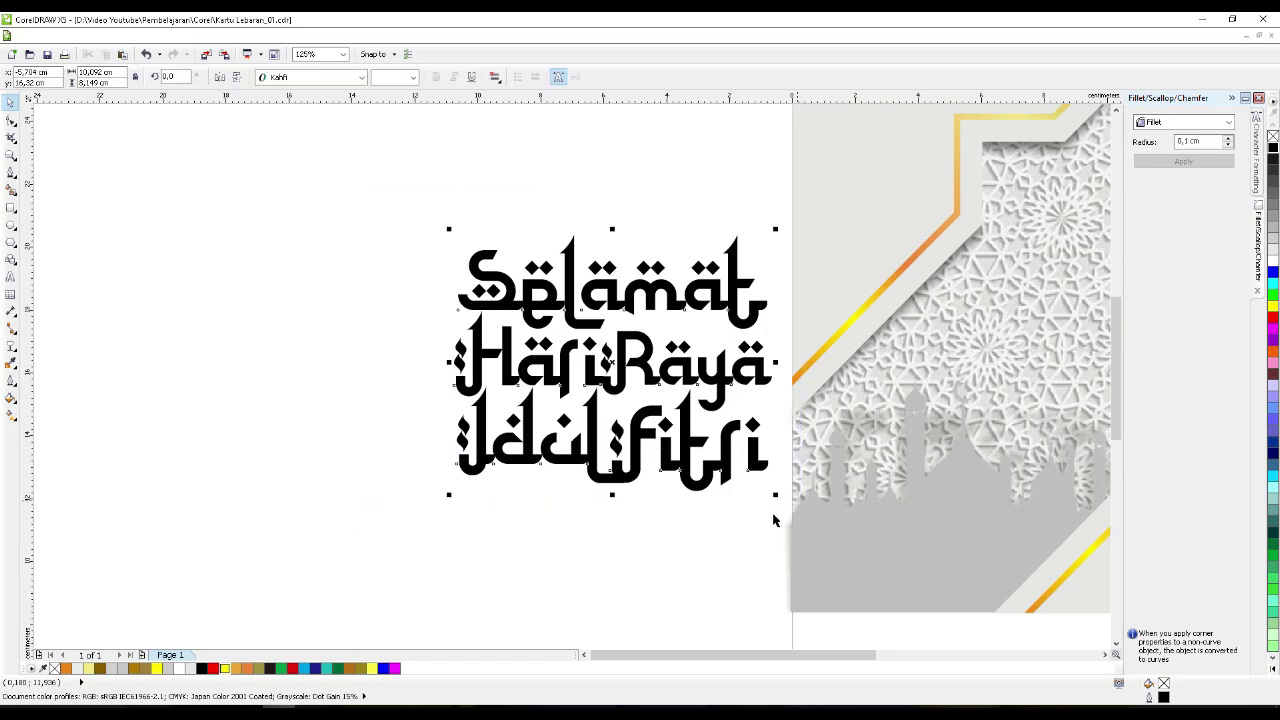
key(ctrl+q)
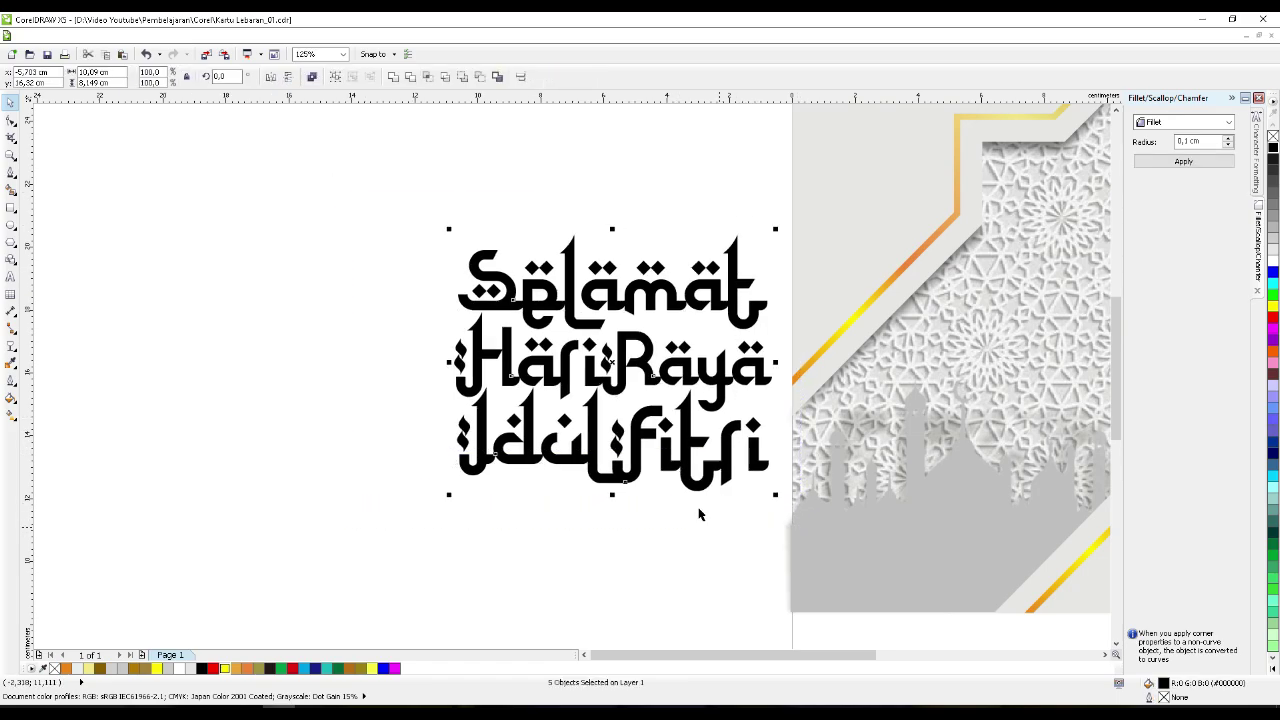
scroll(606, 386, up, 2)
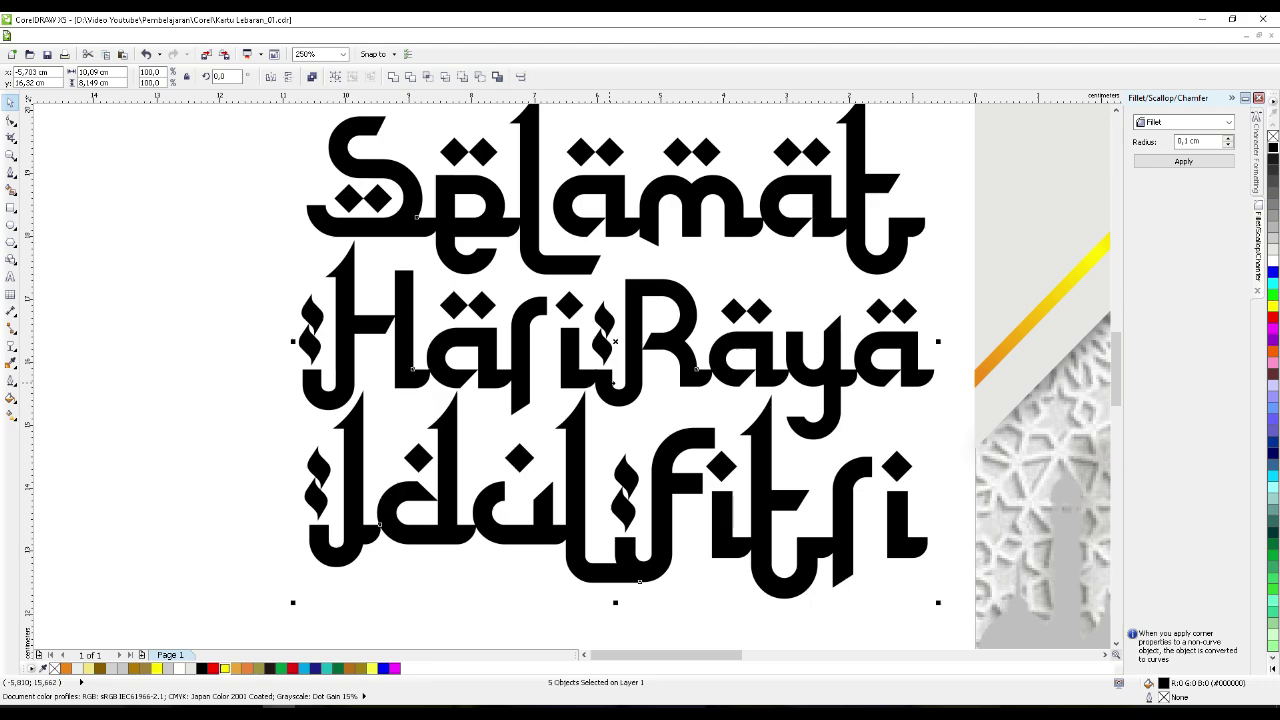
click(392, 78)
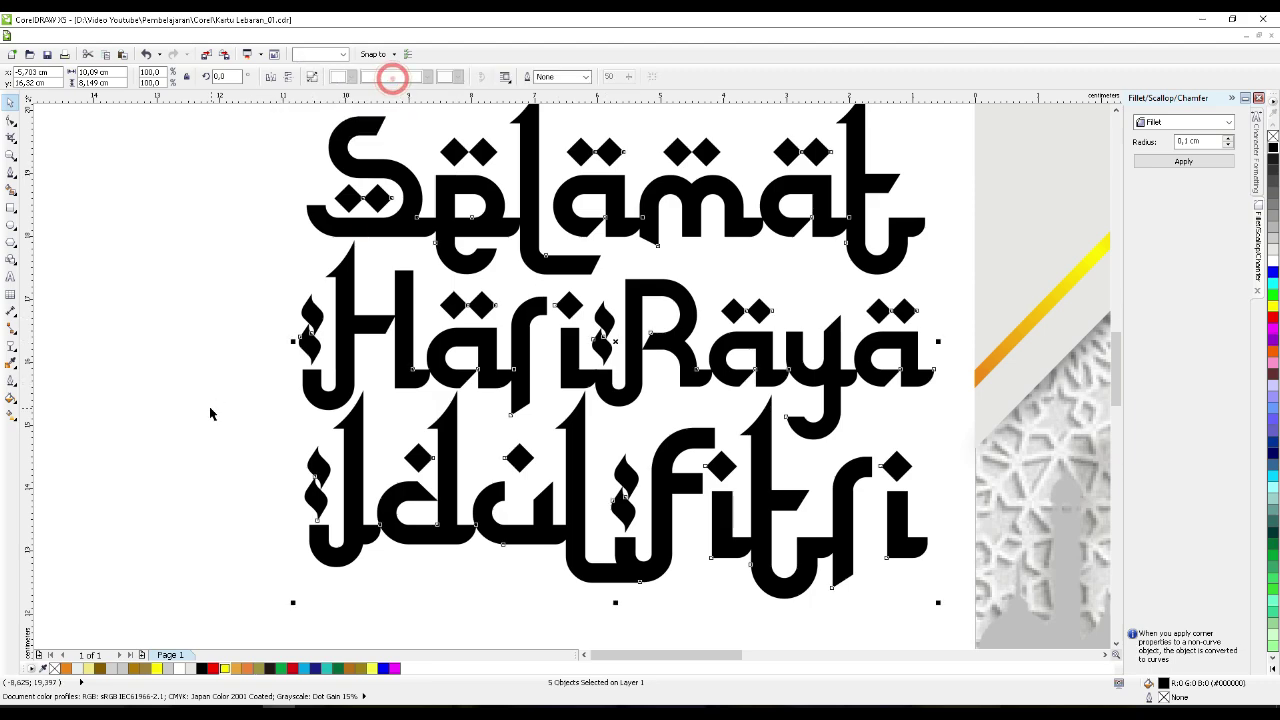
click(209, 406)
- Move the welded lettering into the upper part of the star cut-out and scale it down to about 8.5 cm wide
key(F3)
scroll(602, 390, down, 2)
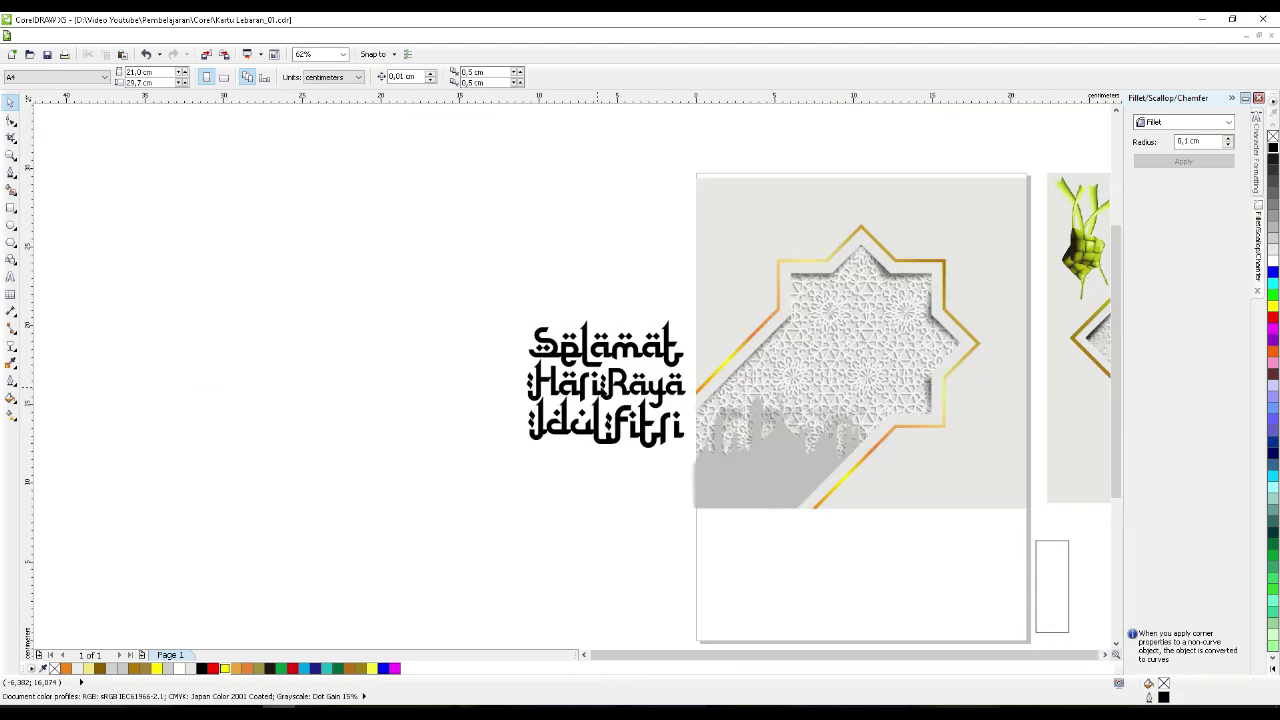
click(602, 388)
drag(601, 387, 853, 339)
mouse_move(932, 278)
mouse_down()
mouse_move(917, 289)
mouse_move(937, 255)
mouse_up()
scroll(930, 290, up, 2)
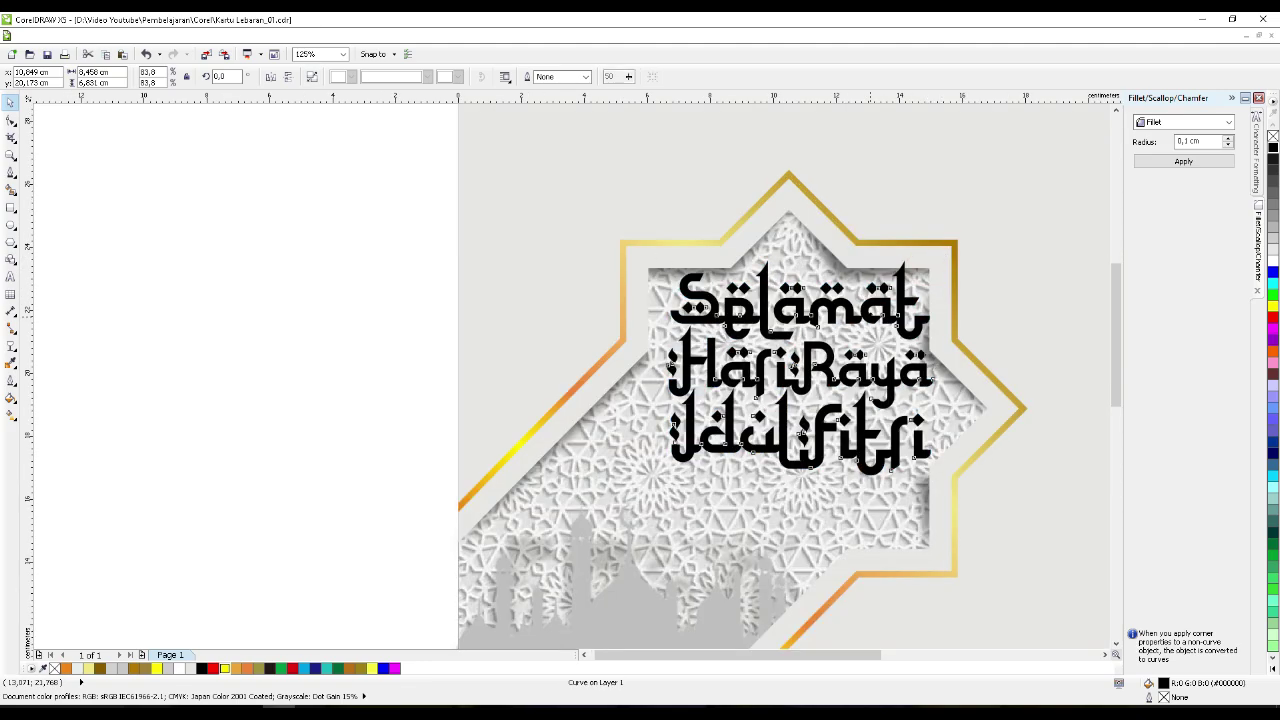
drag(870, 306, 860, 334)
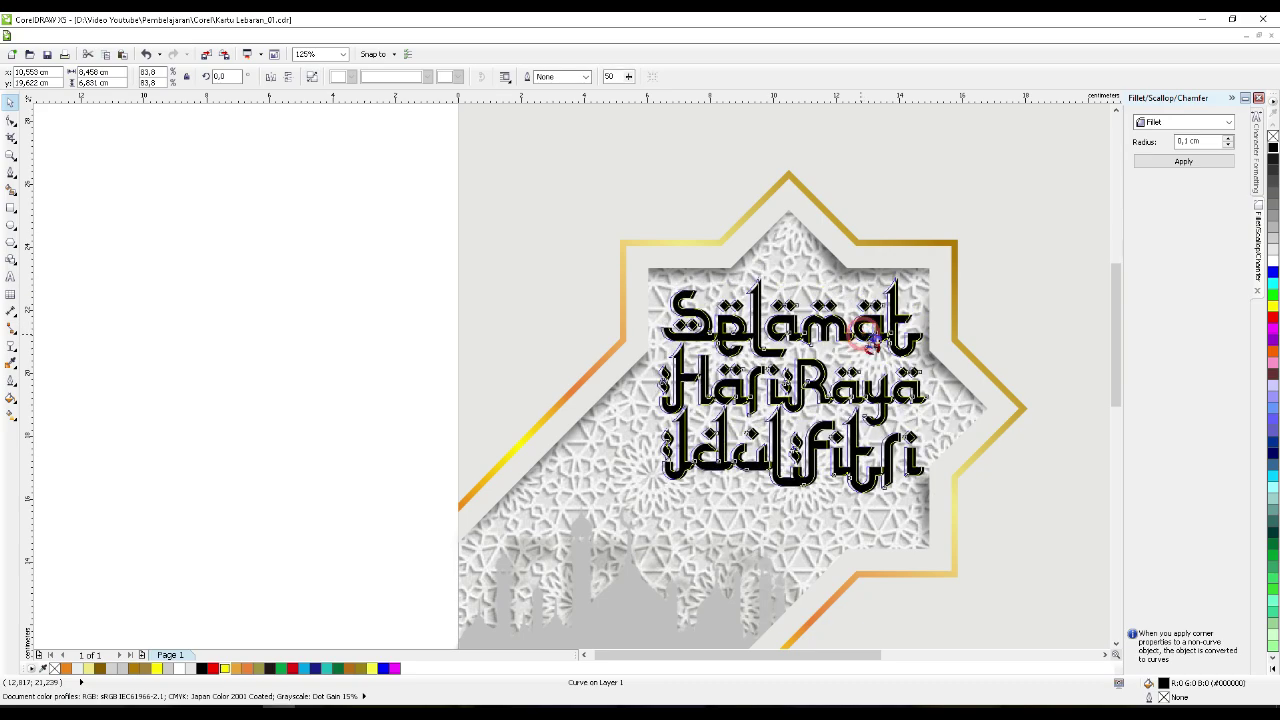
- Fill the lettering with a linear gradient from black to blue, adding orange at 25% and green at 54%
click(11, 413)
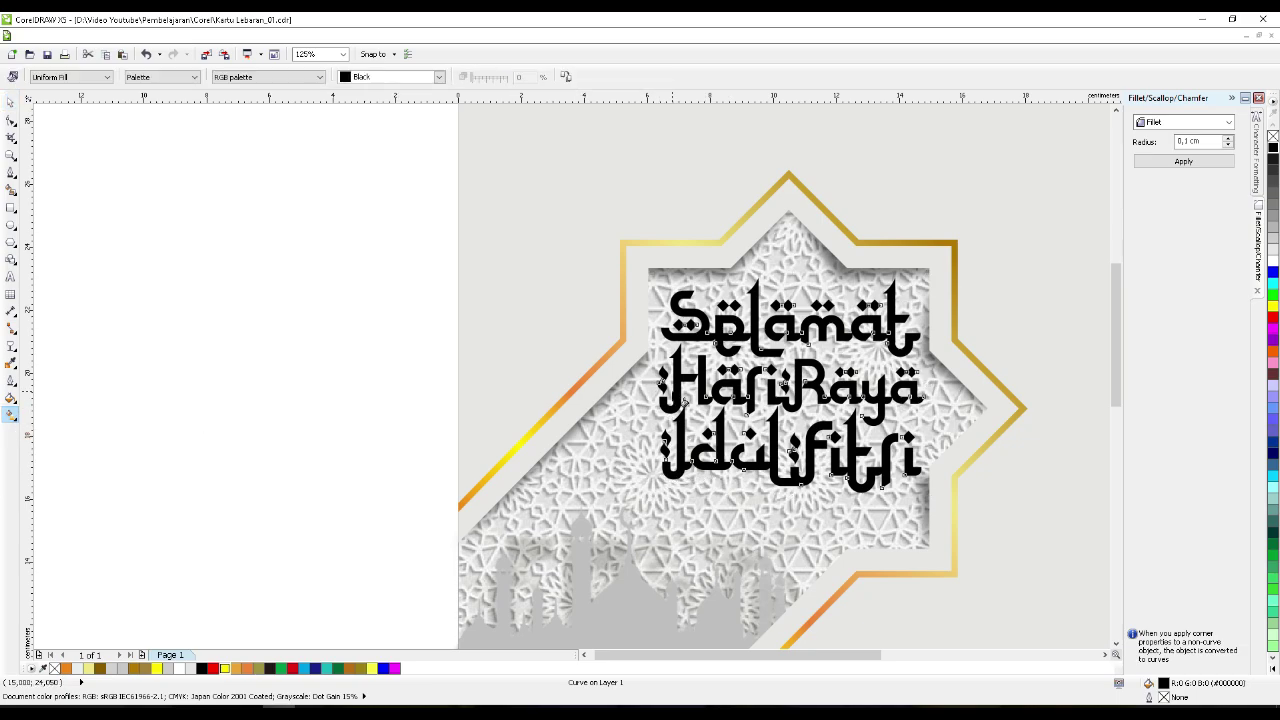
drag(662, 386, 931, 353)
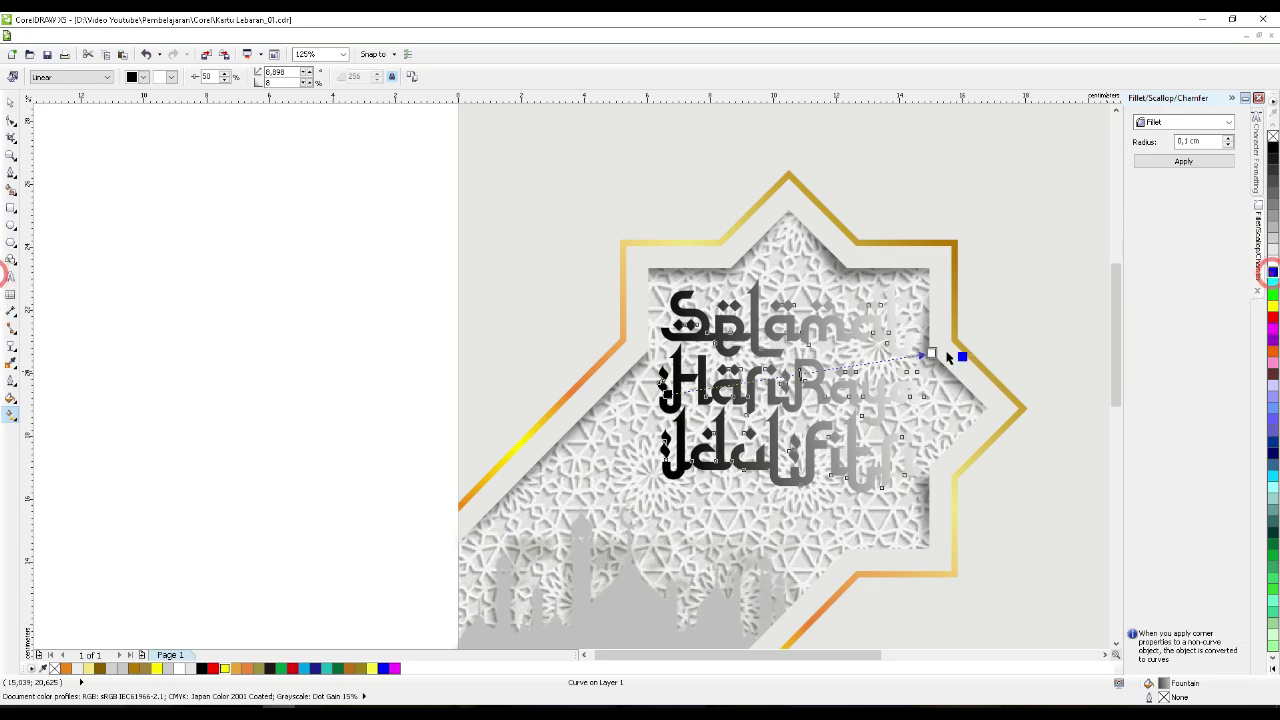
drag(1273, 271, 931, 355)
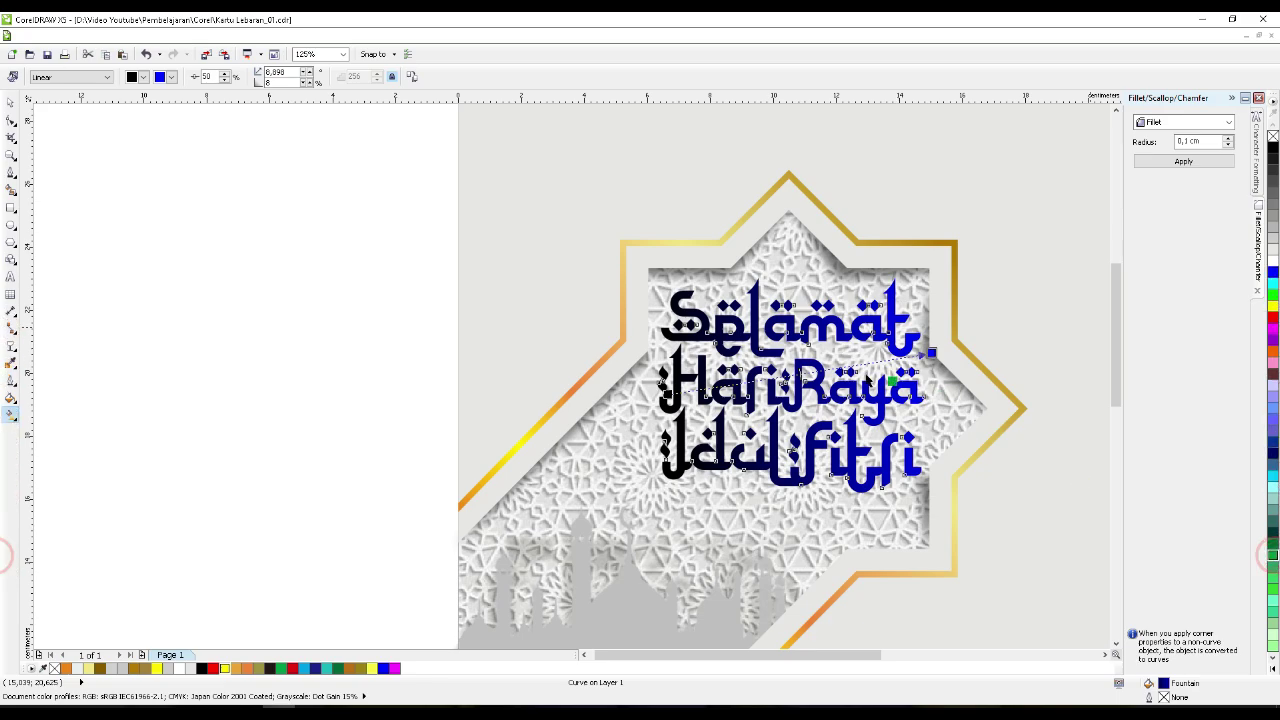
drag(1273, 555, 811, 372)
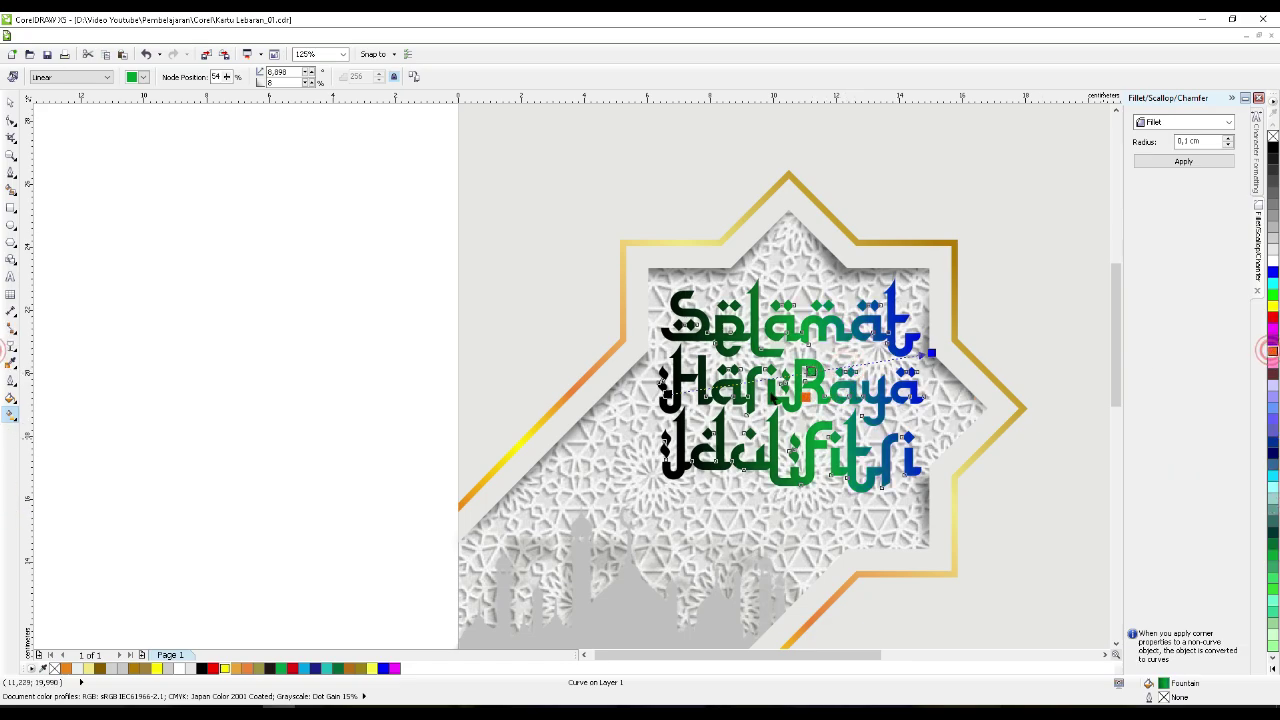
drag(1273, 350, 747, 392)
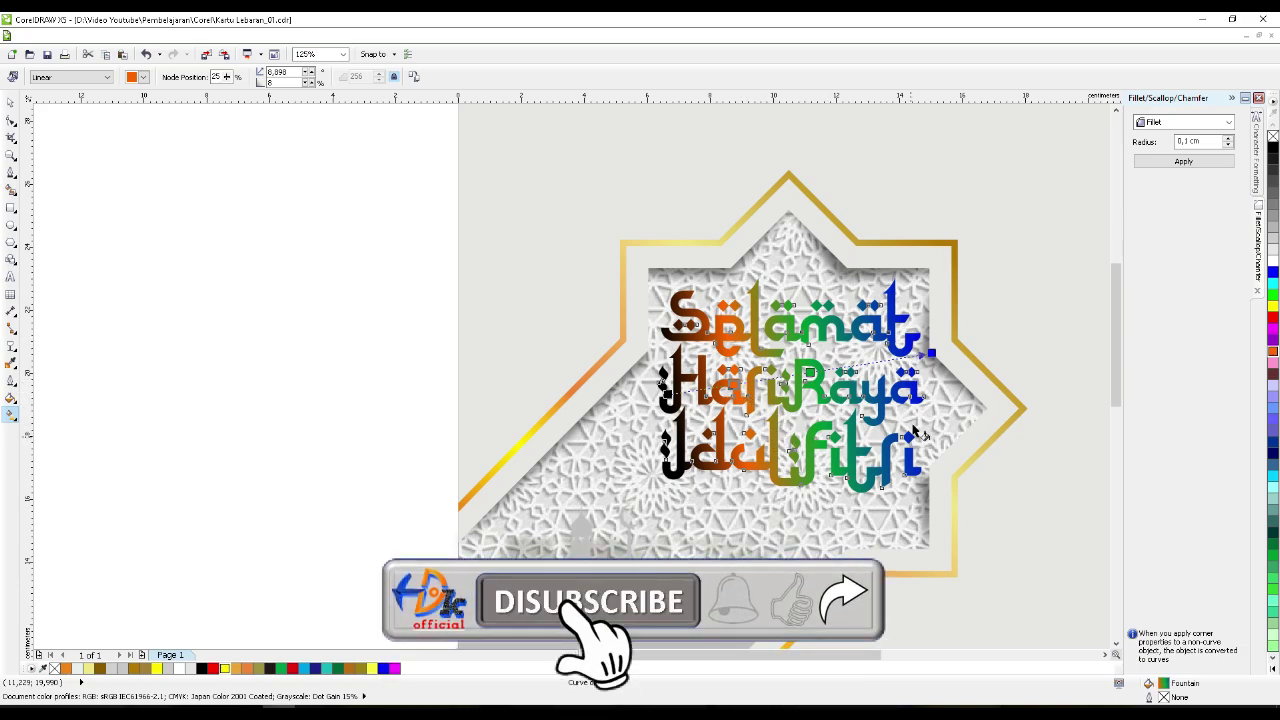
- Try a yellow outline on the gradient lettering, then give it a white outline instead
click(10, 102)
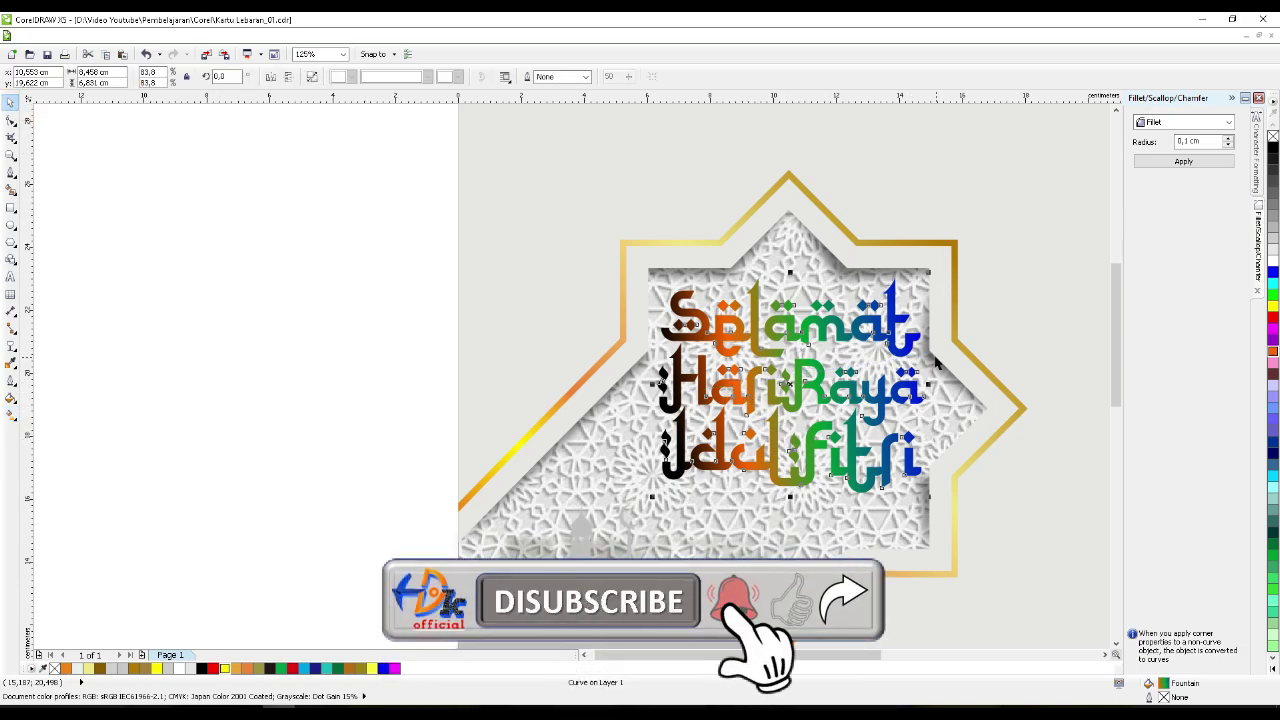
right_click(1273, 310)
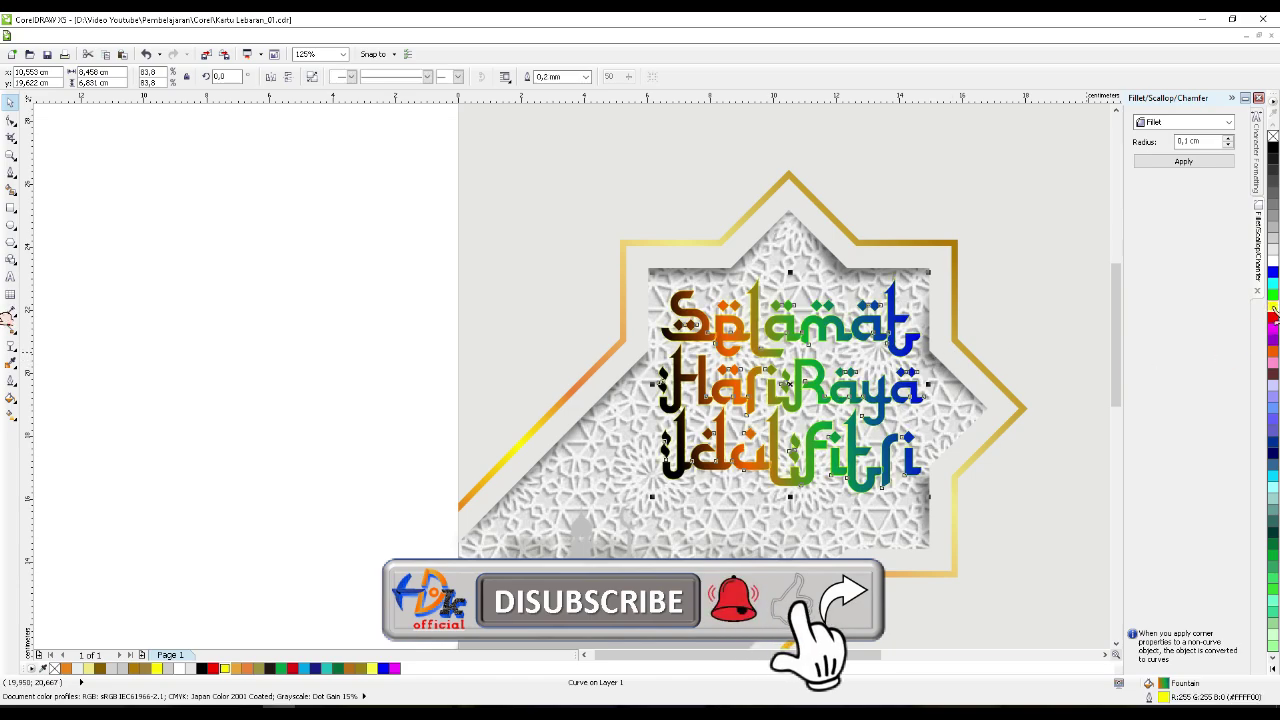
right_click(1273, 262)
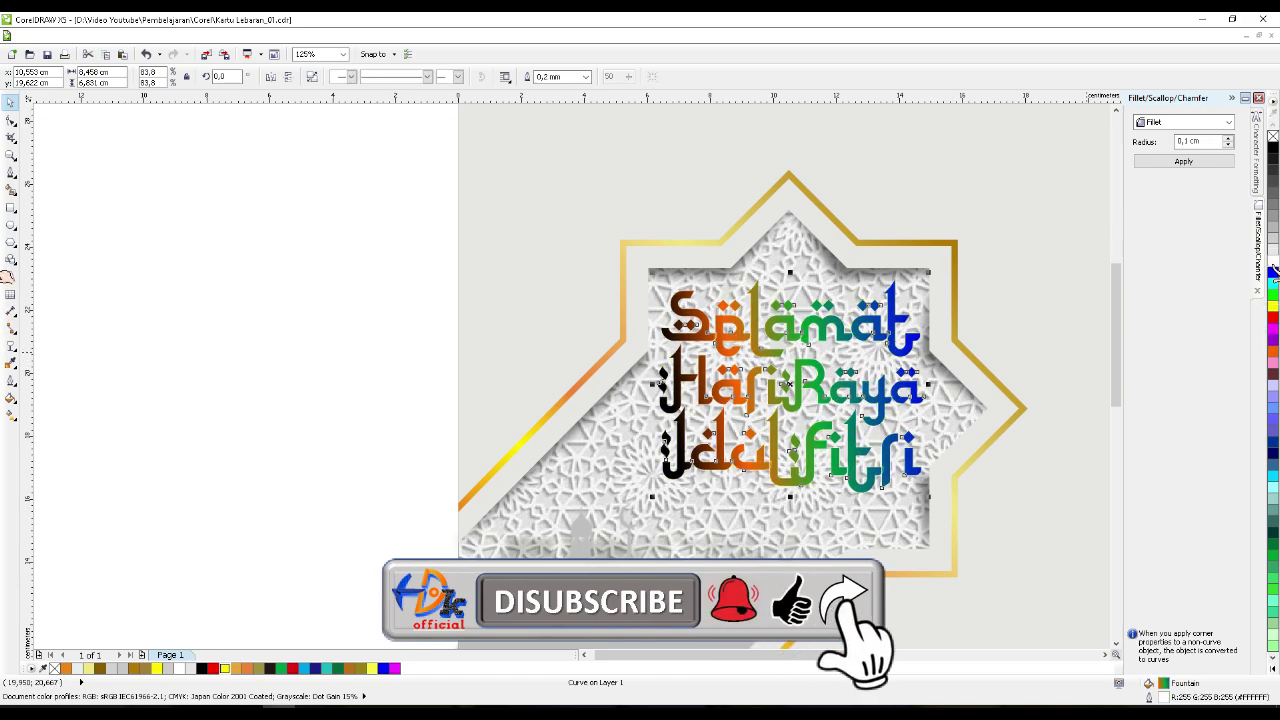
scroll(927, 417, up, 1)
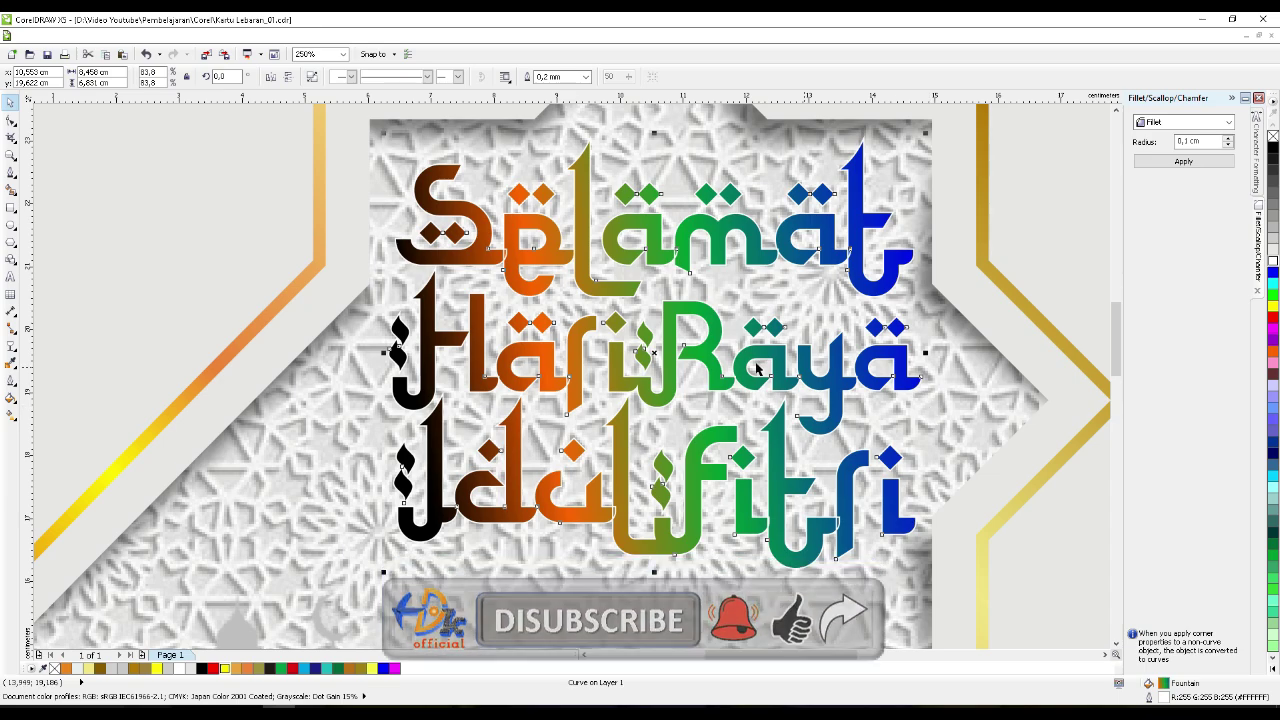
scroll(757, 362, down, 1)
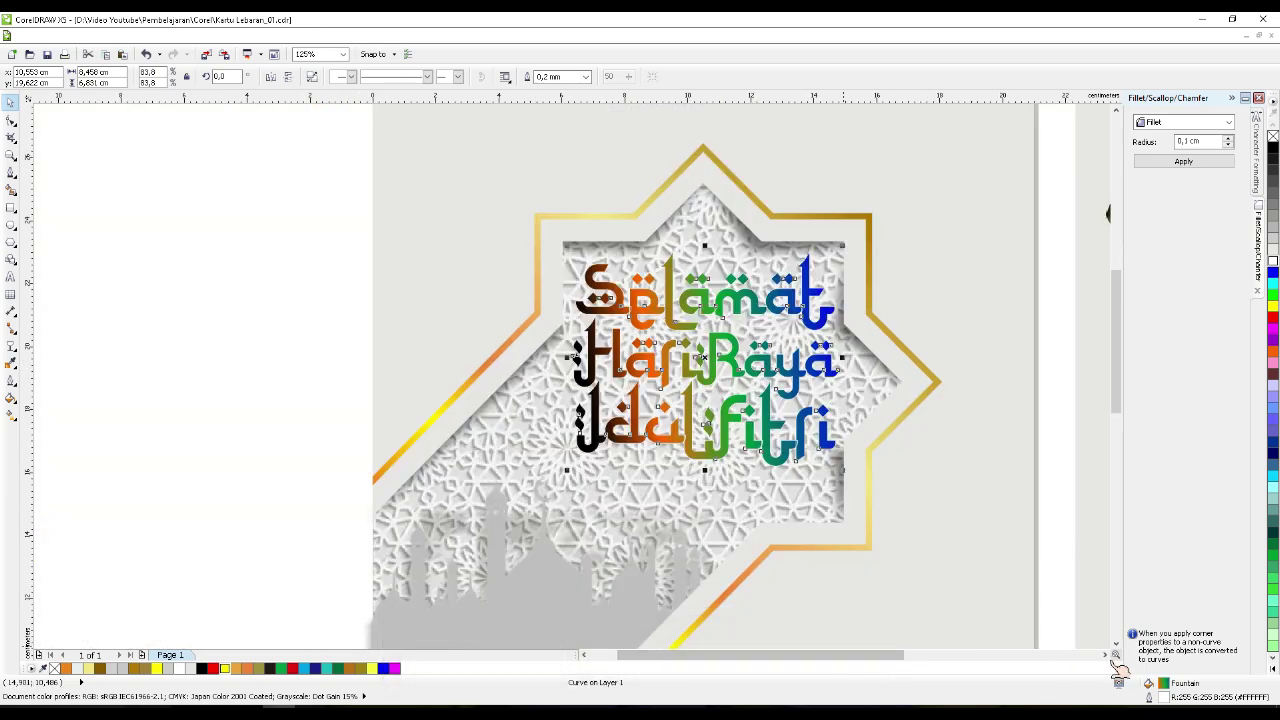
- Set the lettering's outline to 1.0 mm wide with rounded corners and line caps, placed behind the fill
double_click(1160, 696)
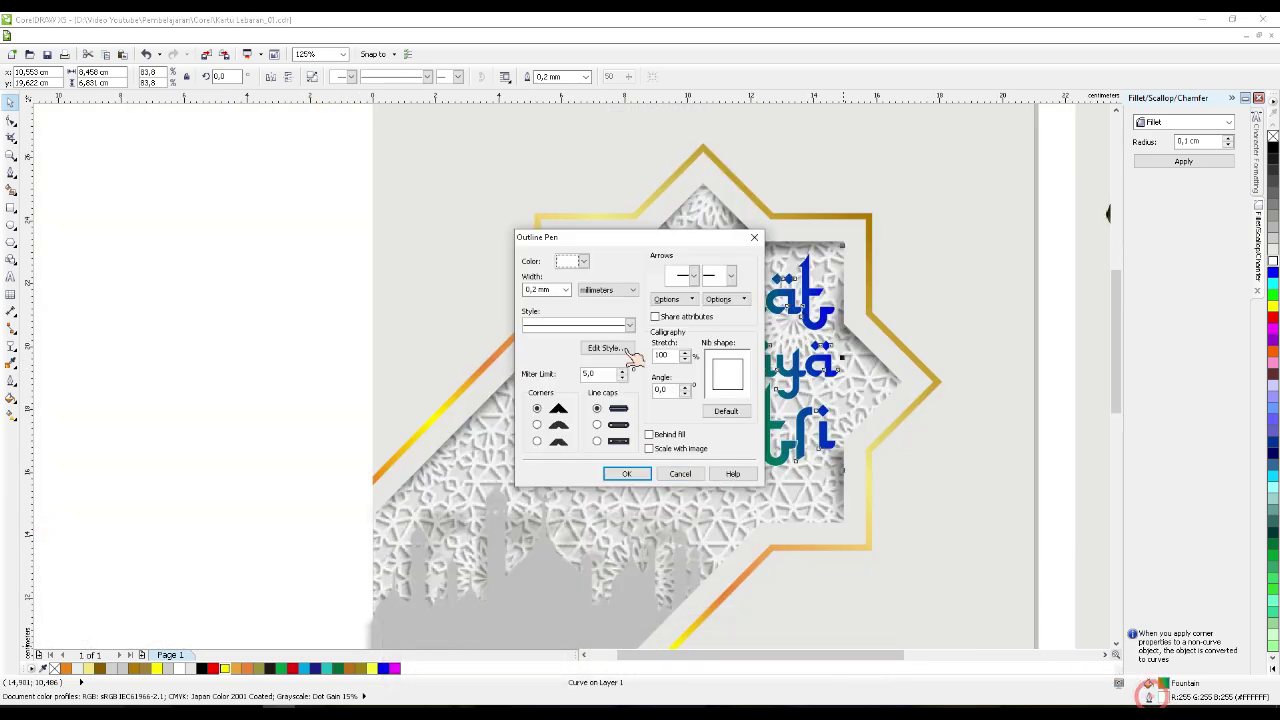
click(557, 287)
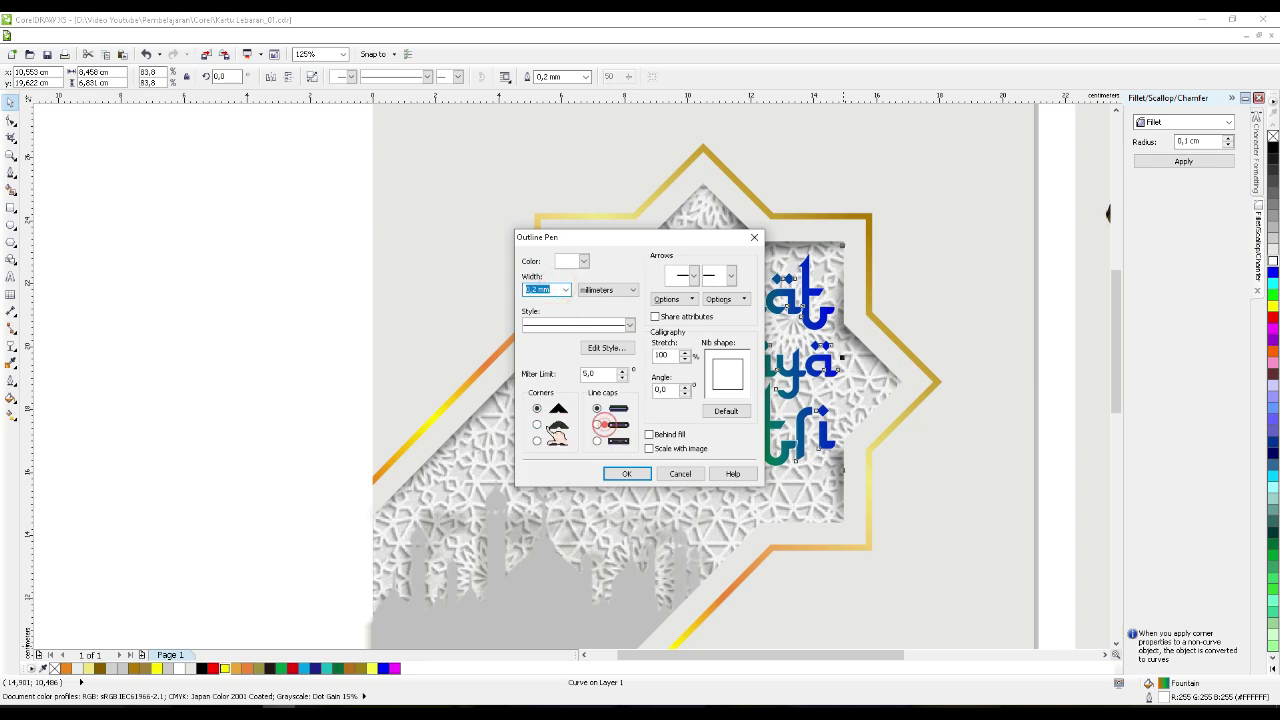
click(536, 424)
click(597, 424)
click(649, 434)
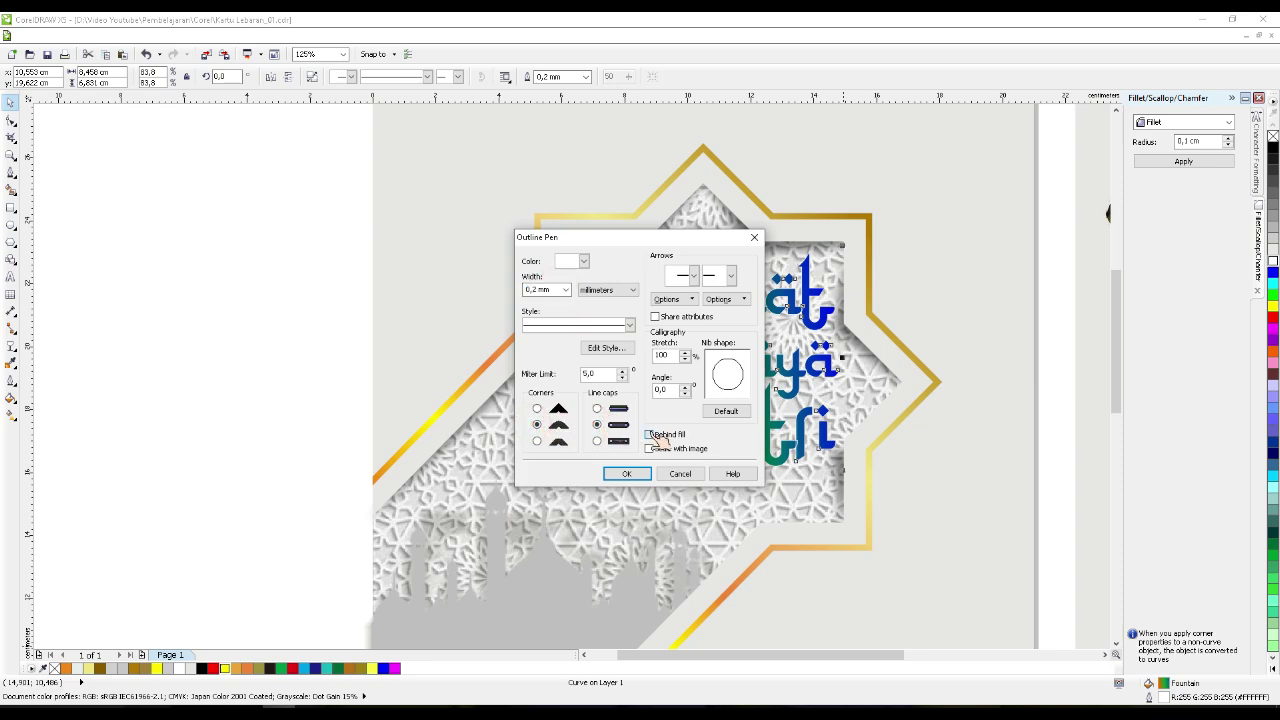
click(566, 289)
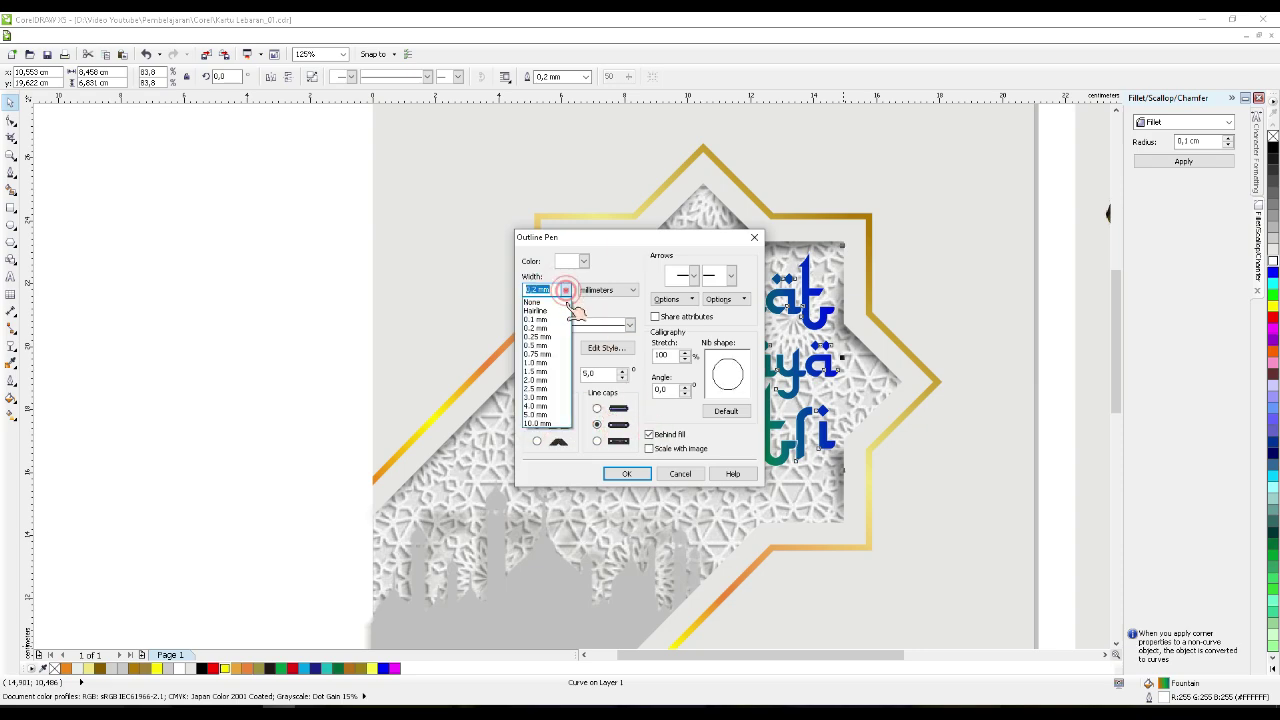
click(553, 371)
click(626, 473)
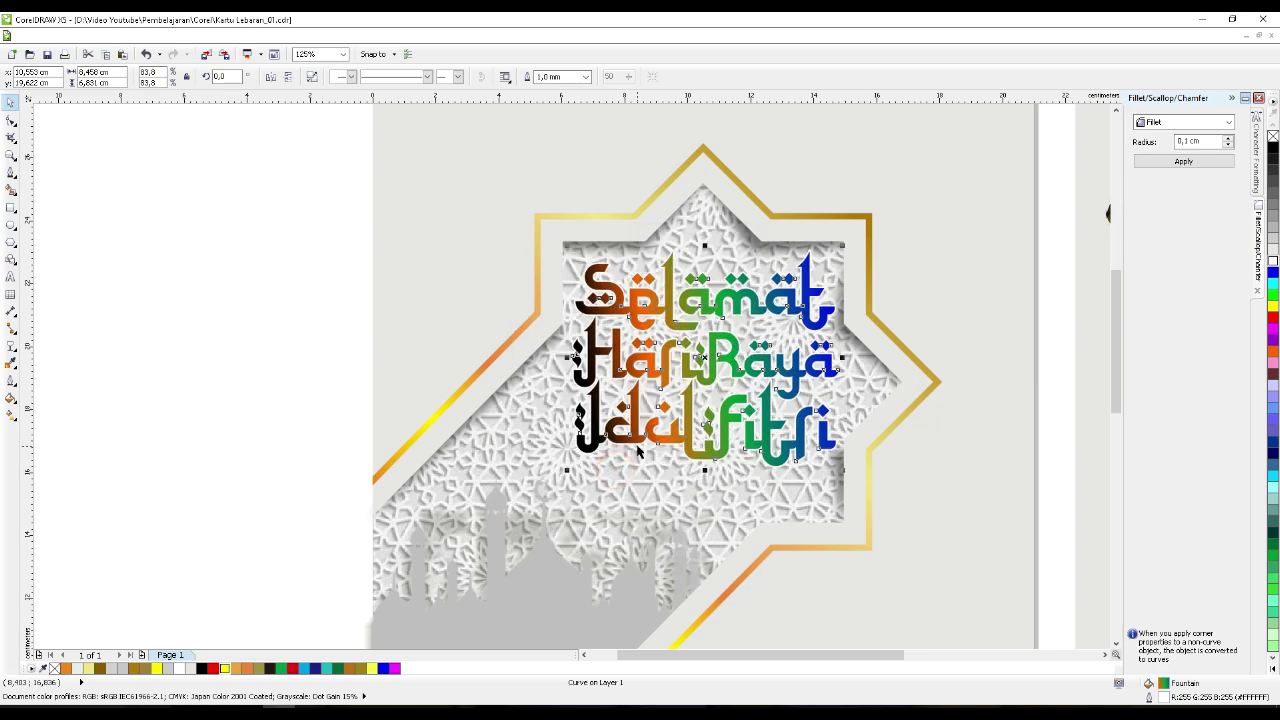
- Draw a rectangle on the blank area beside the card and size it to 21 by 21 cm
scroll(689, 351, down, 2)
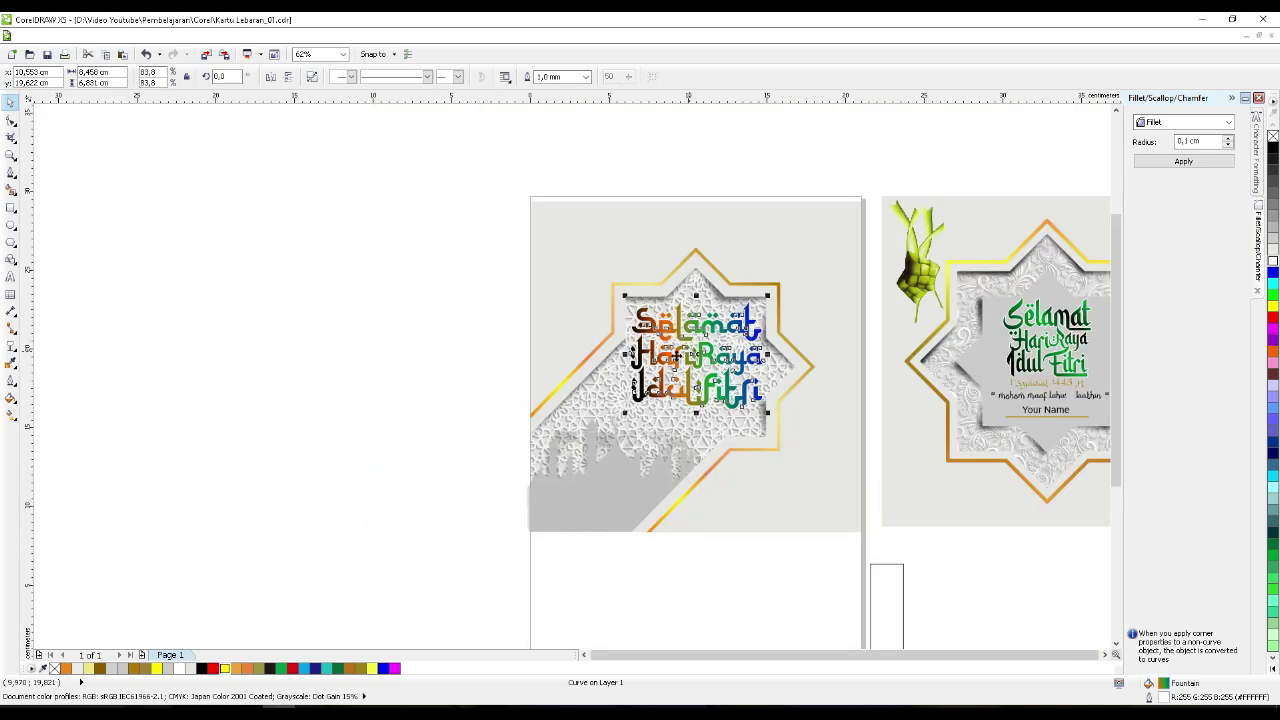
click(344, 412)
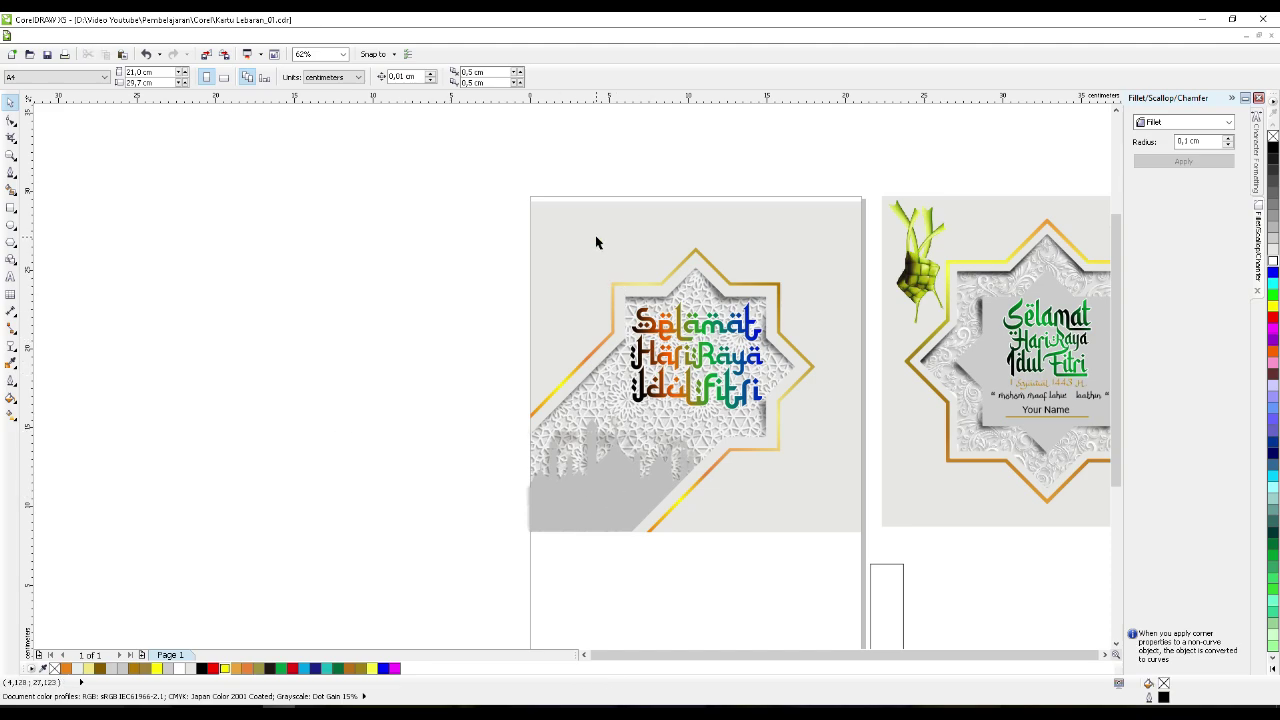
scroll(595, 243, up, 2)
scroll(557, 237, down, 2)
click(11, 208)
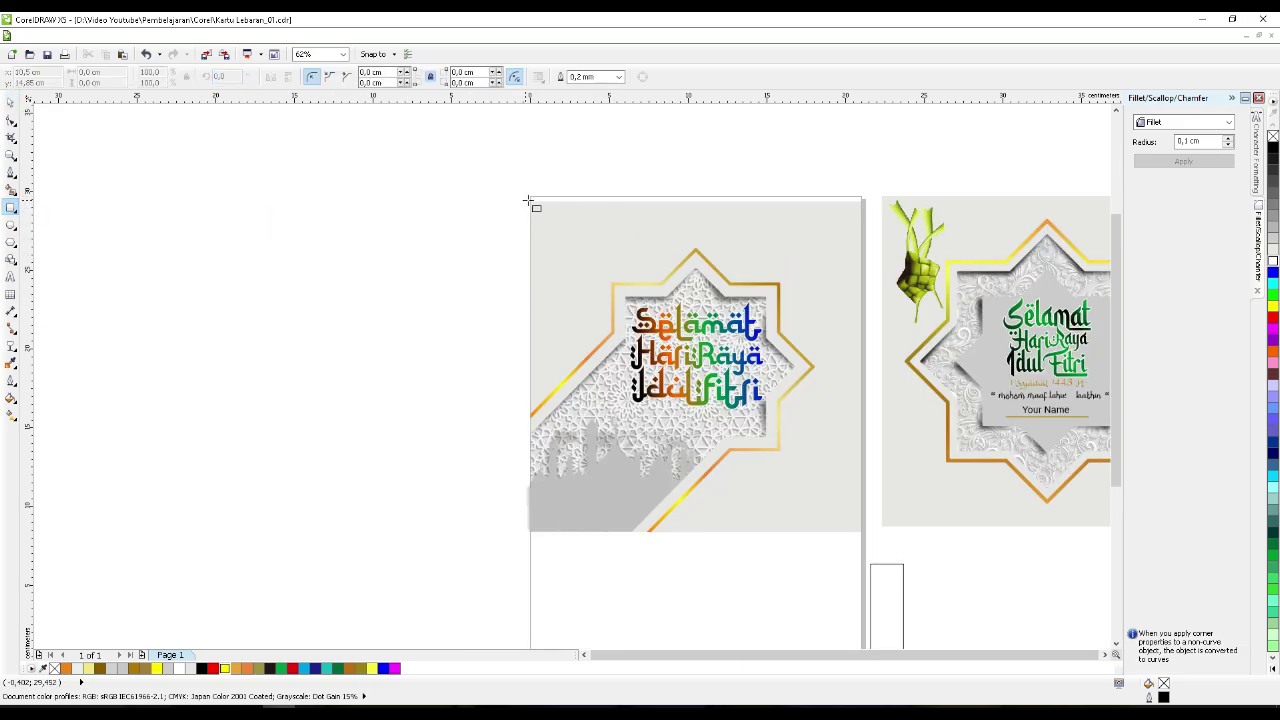
drag(197, 235, 436, 544)
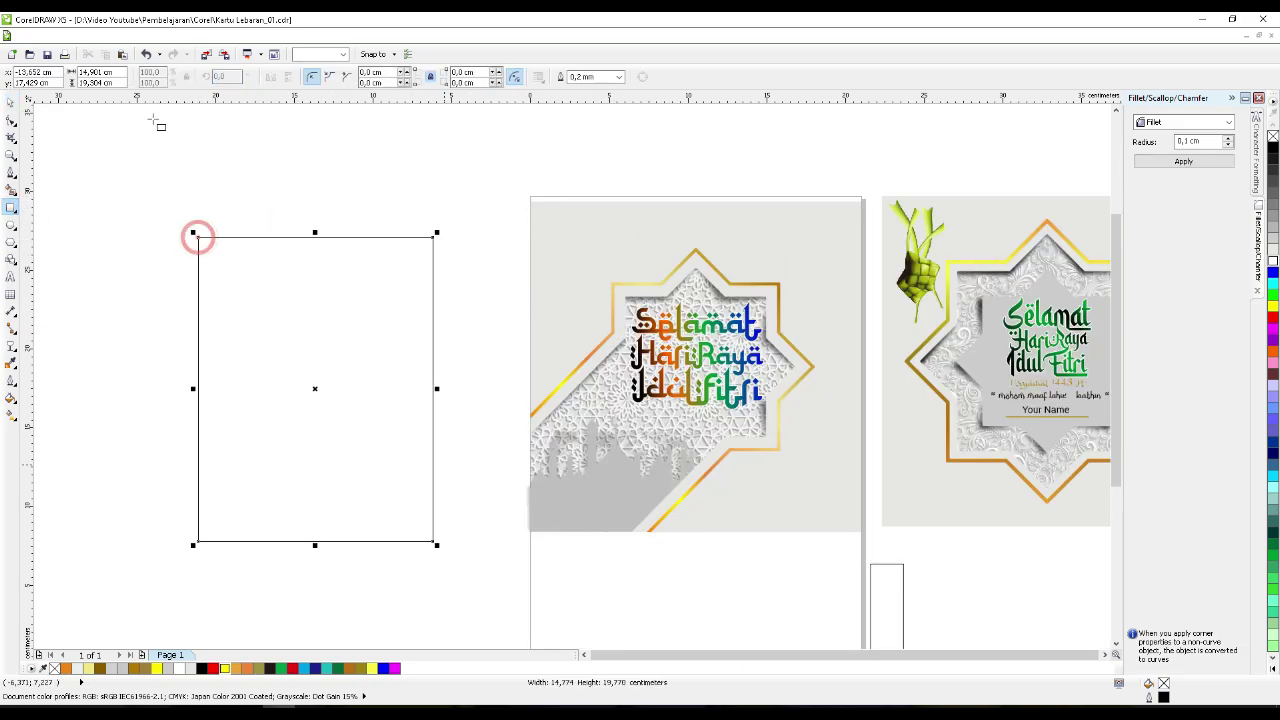
click(116, 73)
text(21)
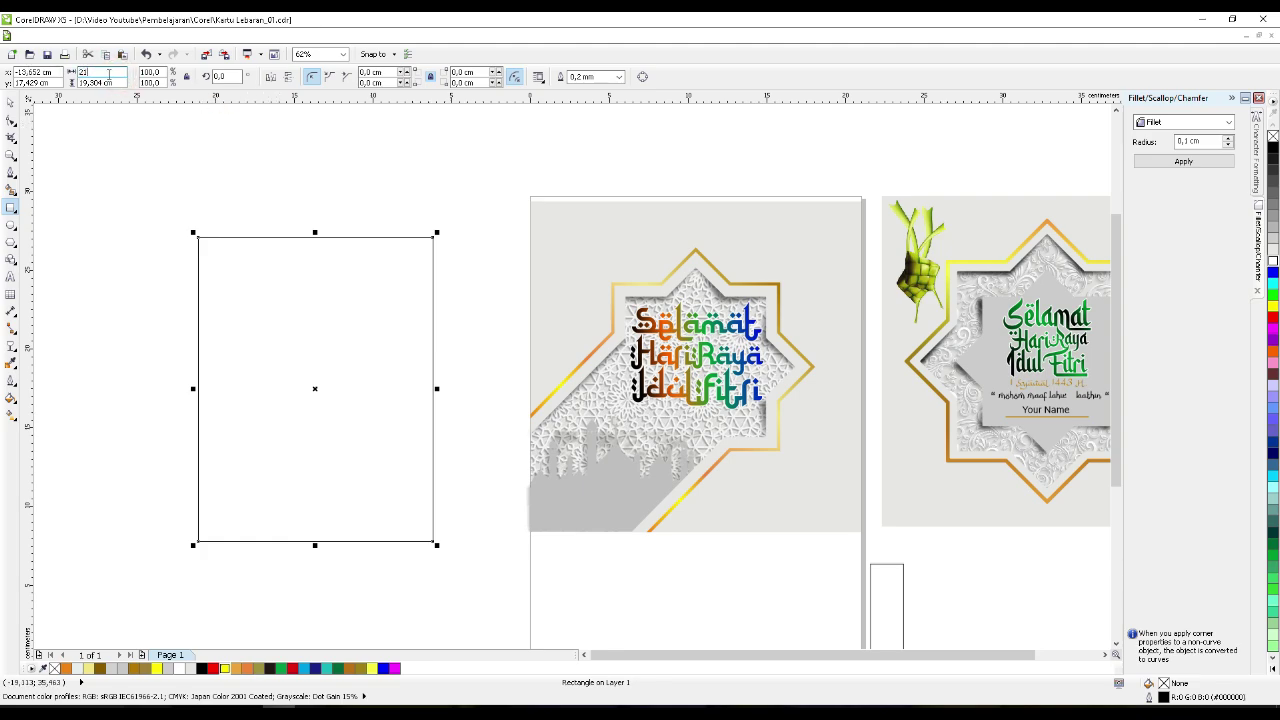
key(Tab)
text(21)
key(Return)
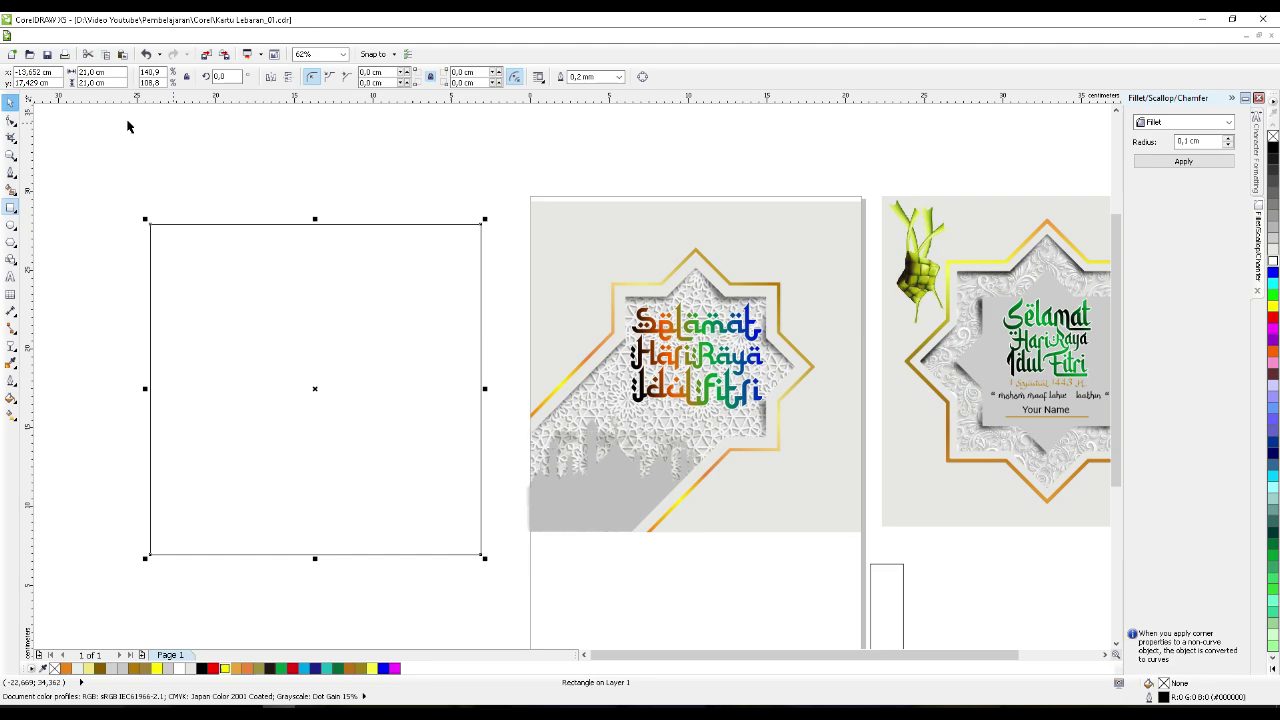
- Select all the card's objects, including background, star frame, mosque silhouette and lettering, and group them
click(640, 268)
drag(480, 143, 871, 541)
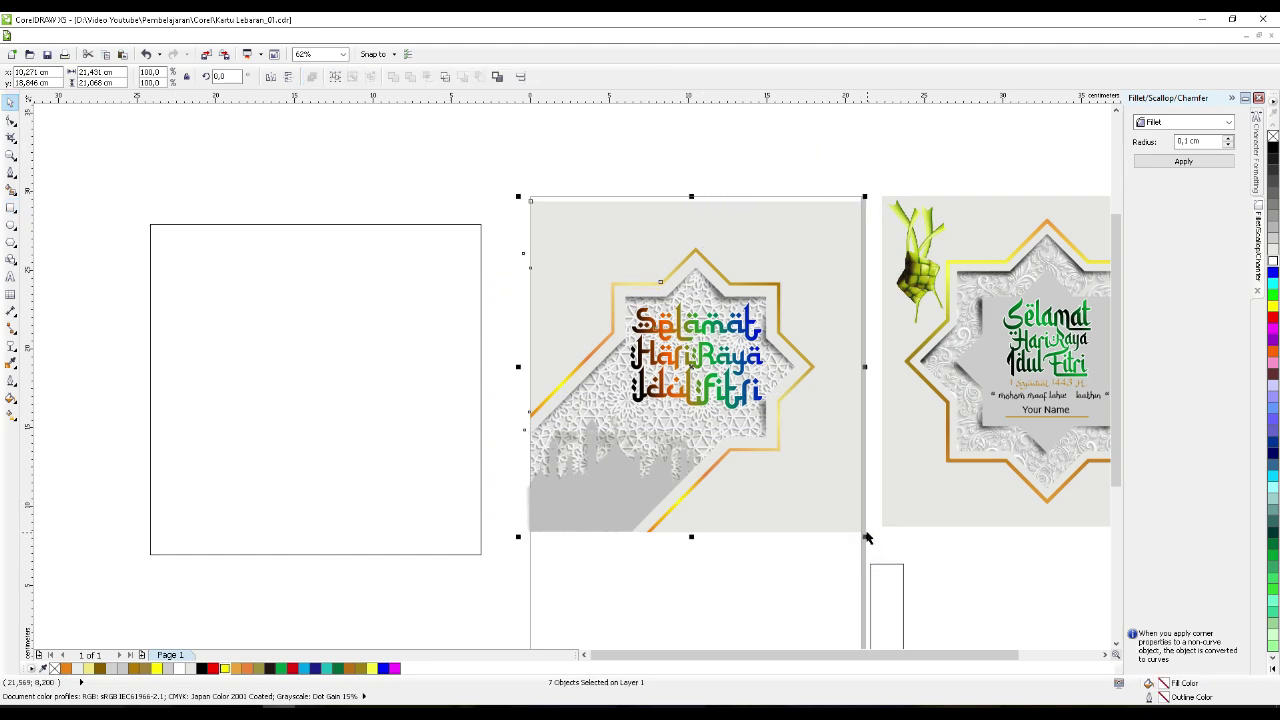
key(ctrl+g)
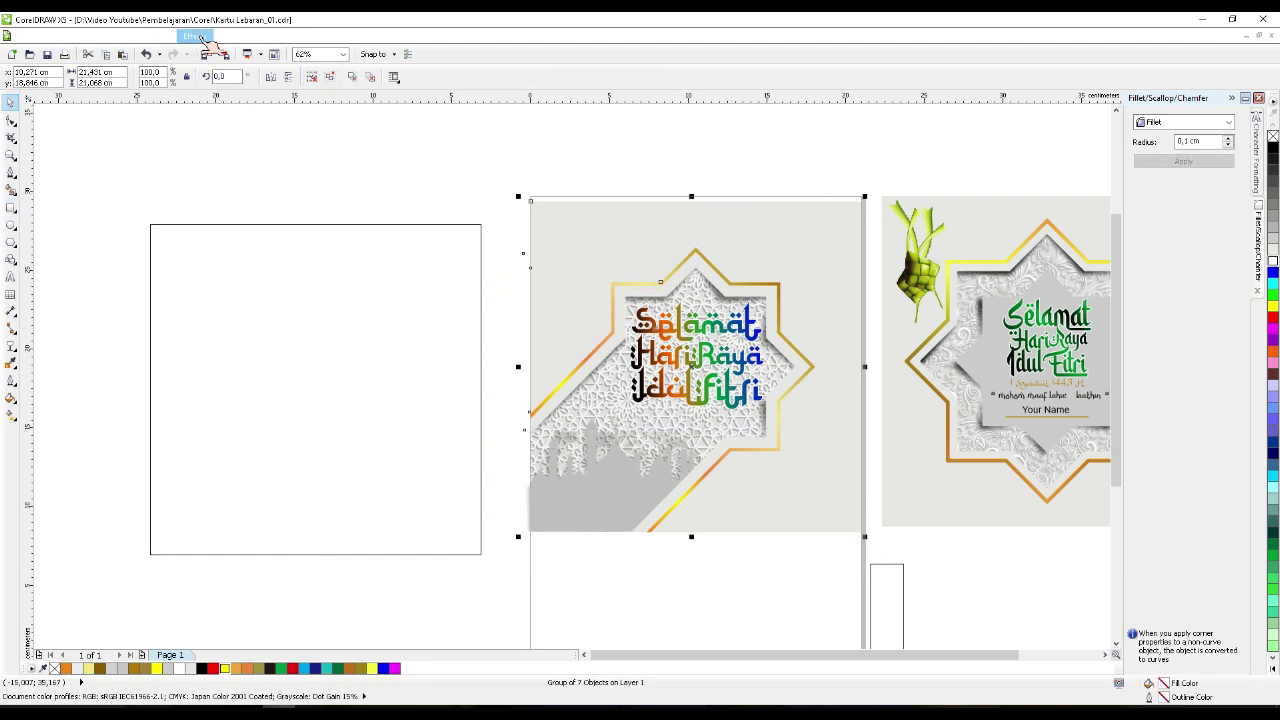
- PowerClip the grouped card inside the 21 cm square and move the square onto the top of the page
click(300, 297)
click(621, 211)
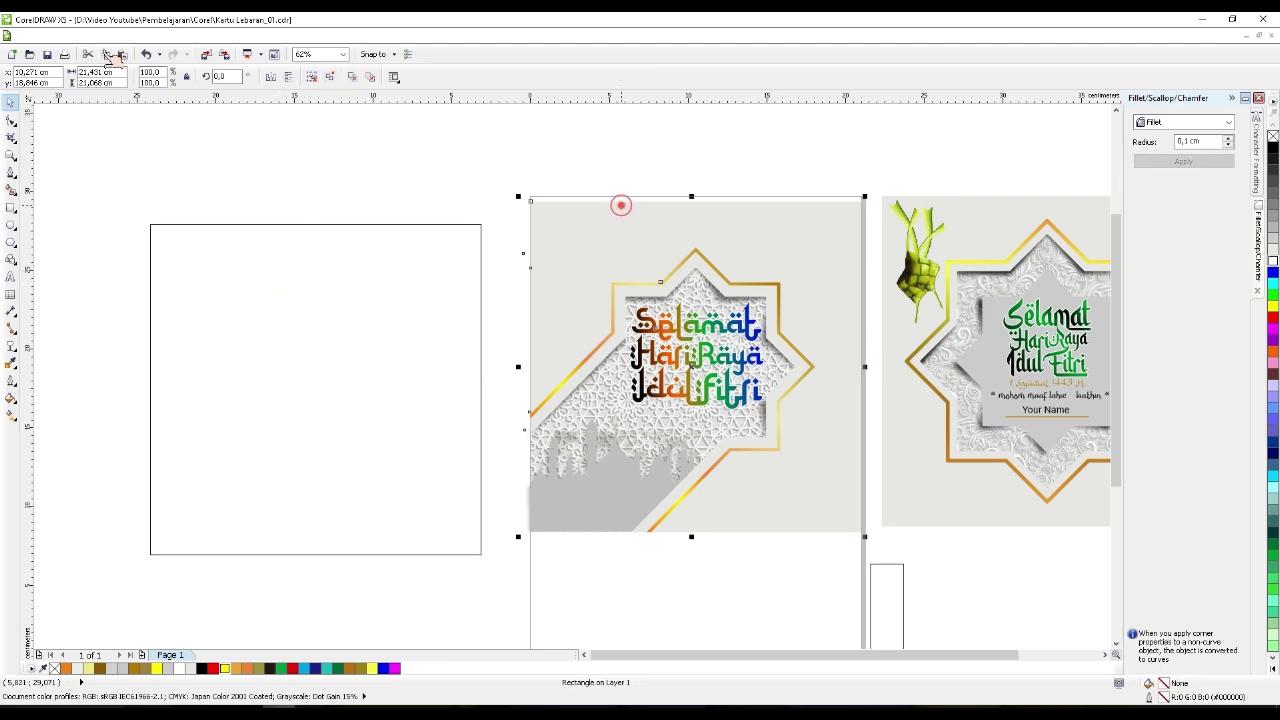
click(193, 37)
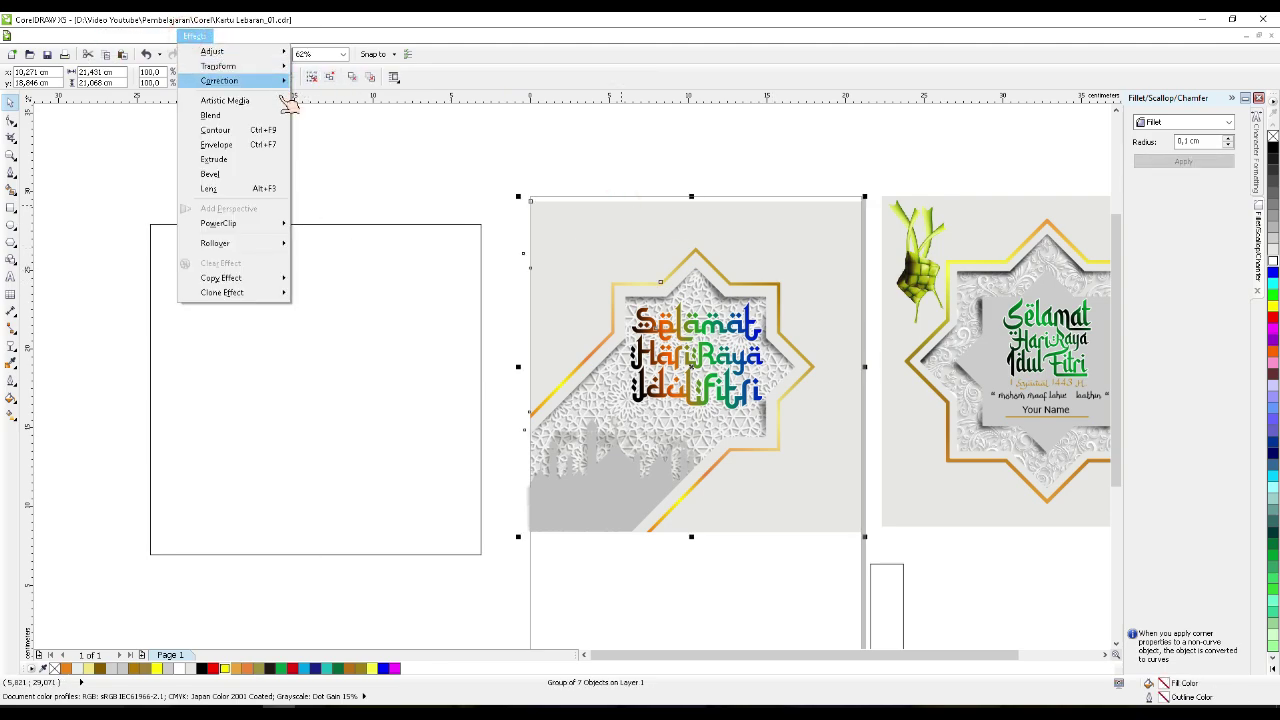
click(255, 223)
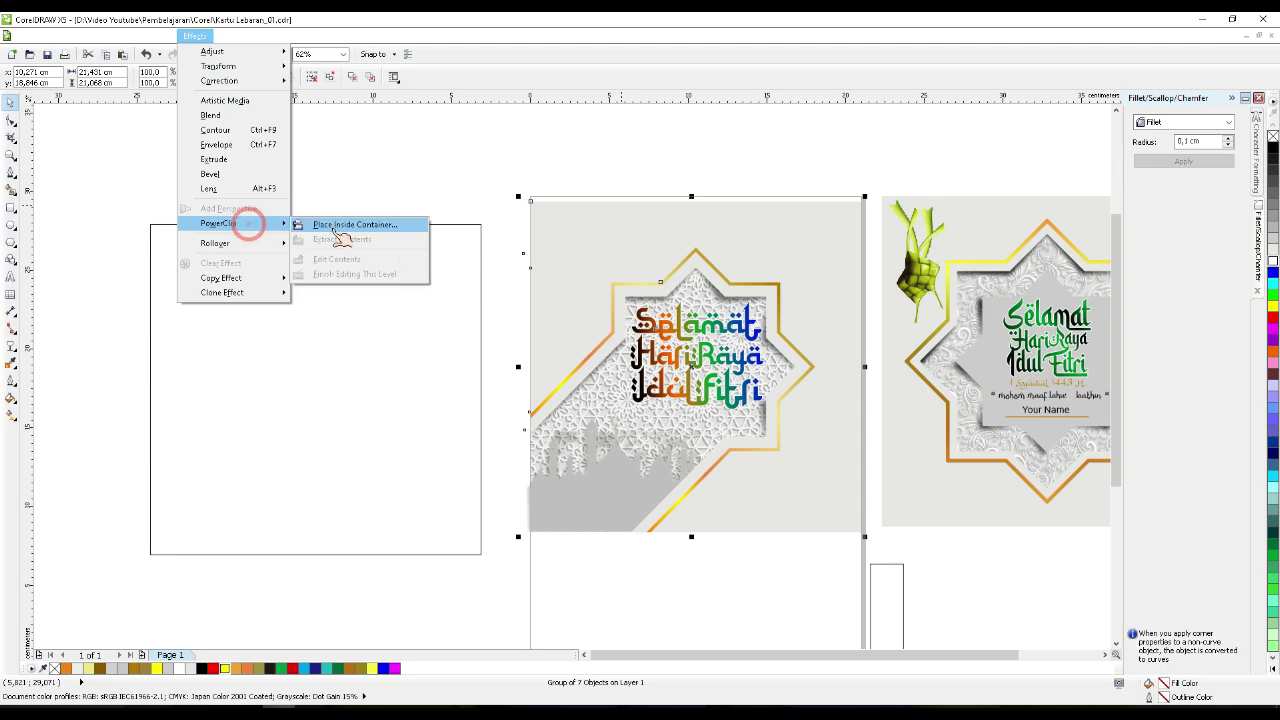
click(337, 224)
click(314, 340)
drag(330, 339, 703, 314)
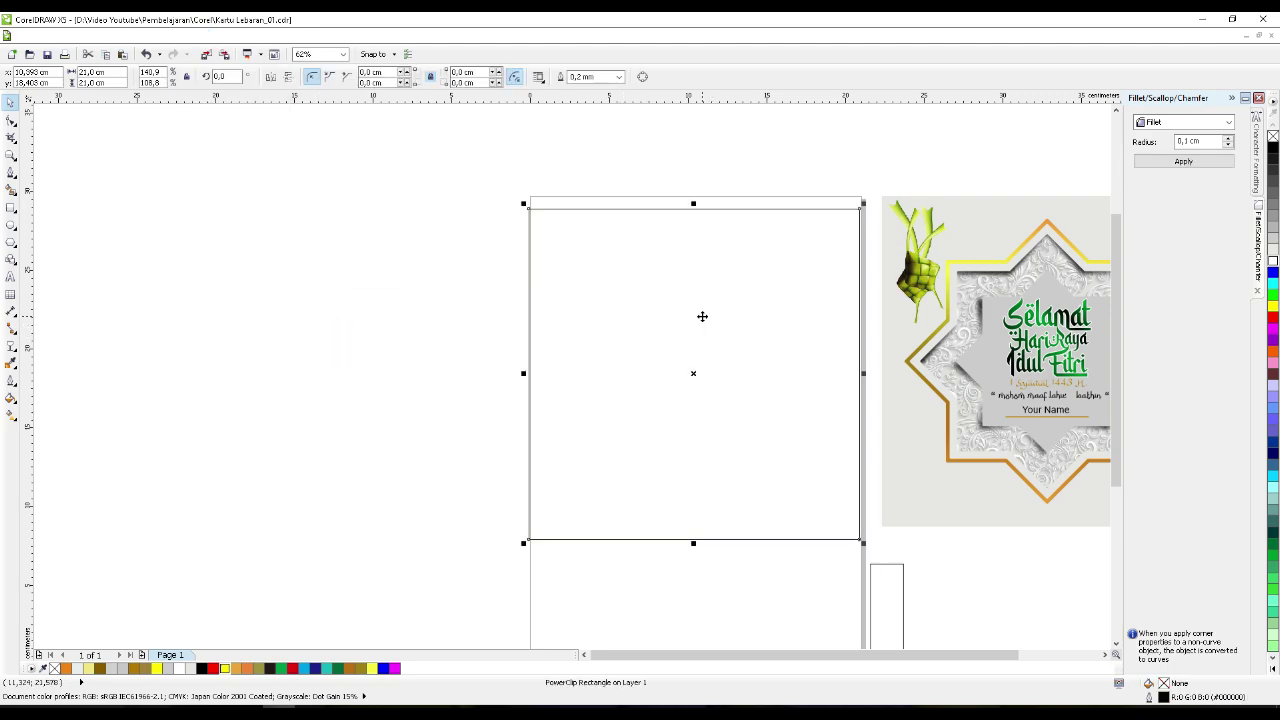
- Edit the PowerClip contents, align the card group's upper-left corner with the square's corner, and finish editing
ctrl+click(766, 291)
ctrl+click(591, 431)
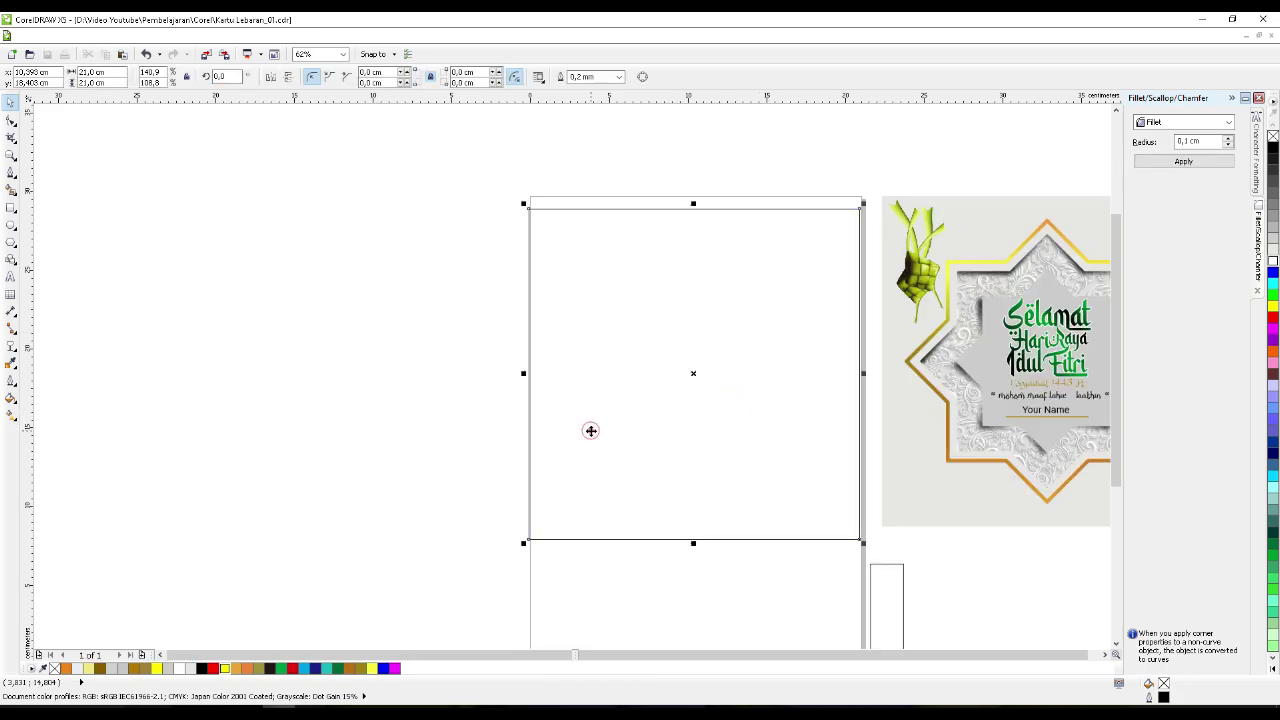
ctrl+click(591, 431)
click(920, 277)
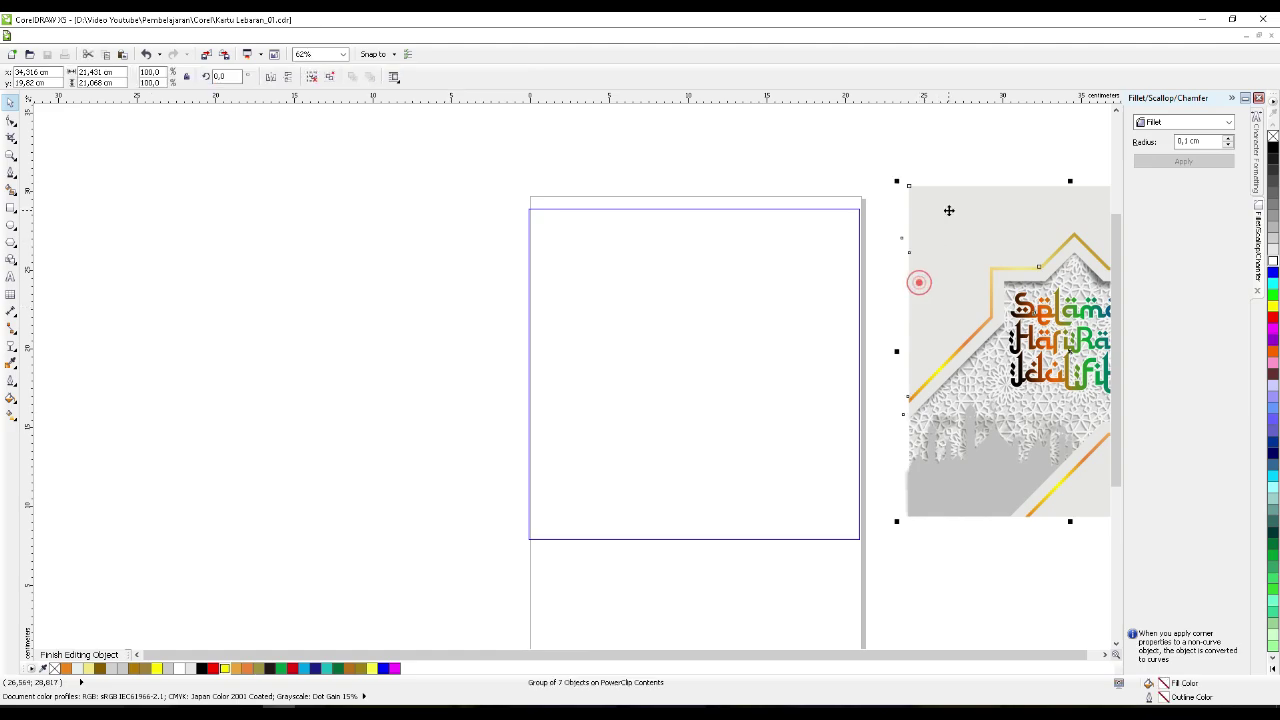
drag(946, 205, 530, 179)
scroll(530, 224, up, 3)
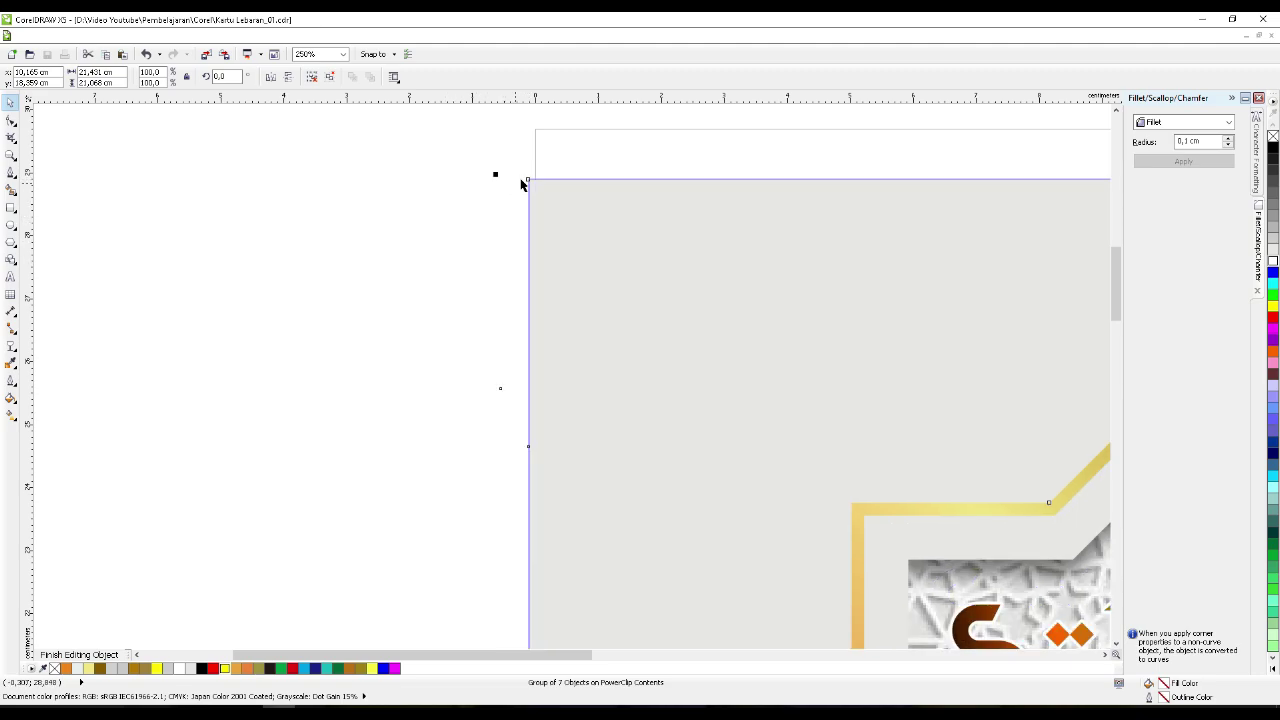
scroll(521, 184, up, 5)
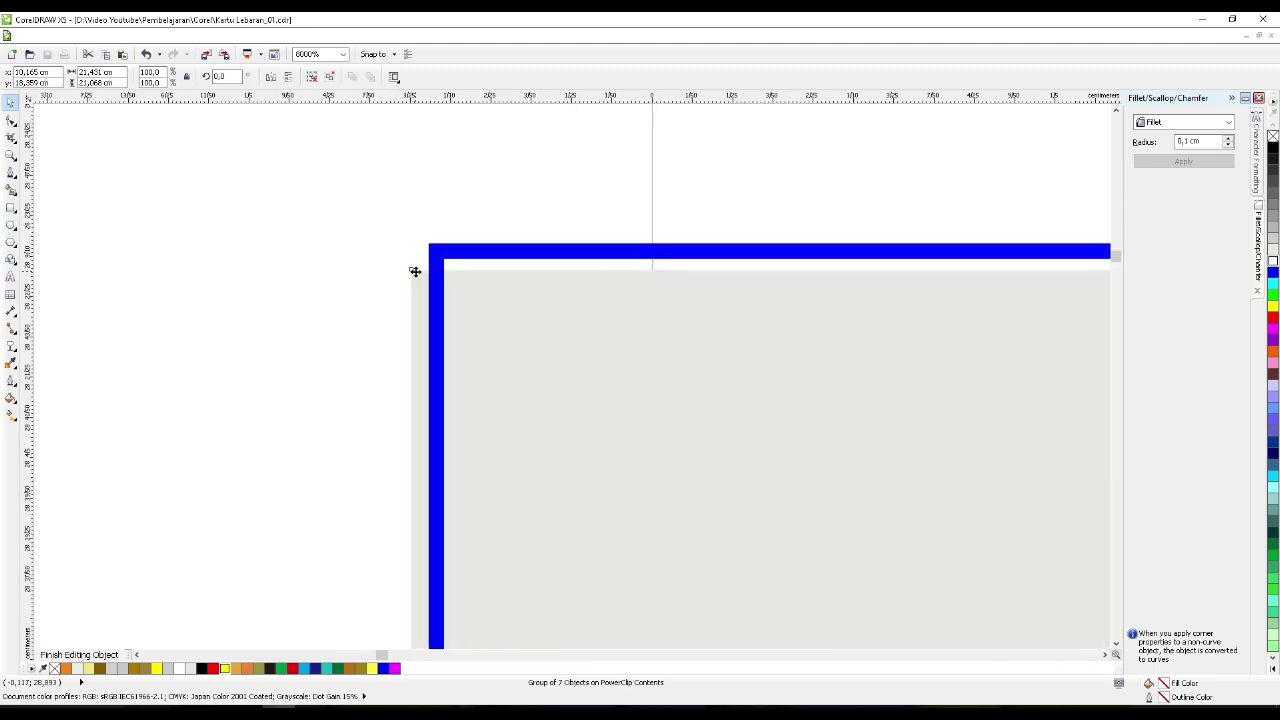
drag(410, 266, 449, 260)
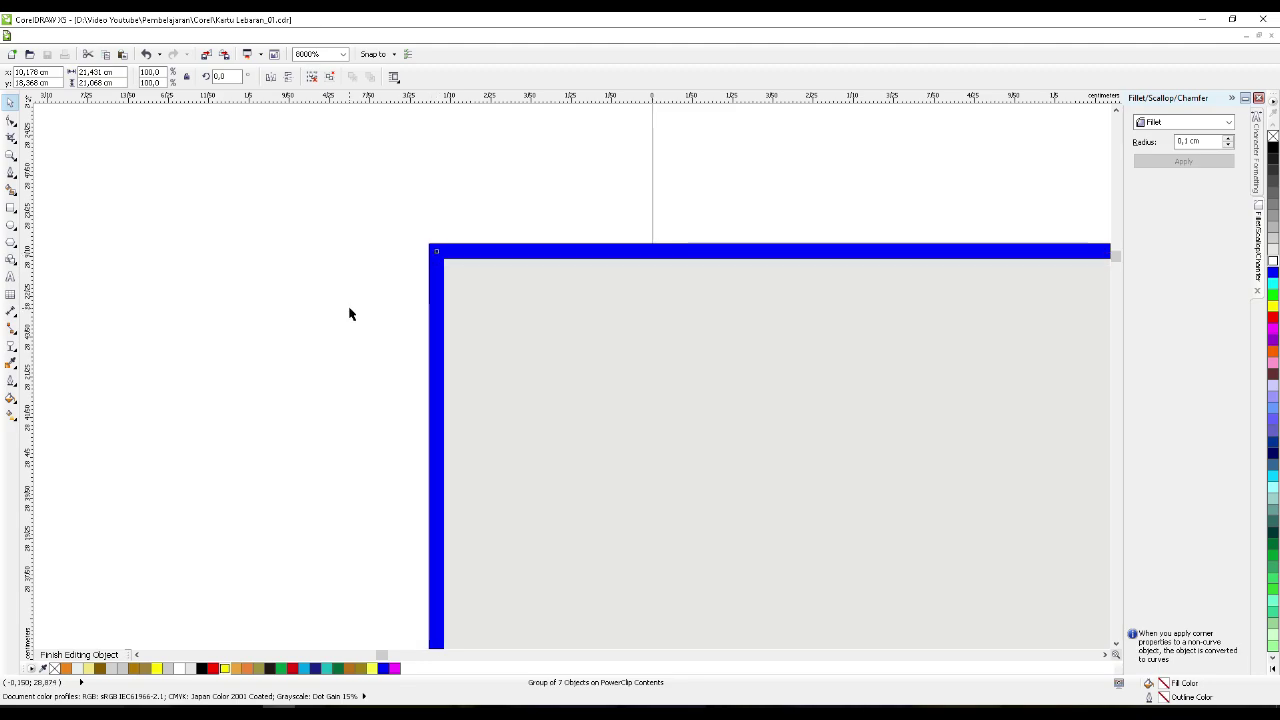
ctrl+click(349, 308)
- Remove the outline from the PowerClip square around the card
scroll(616, 242, down, 8)
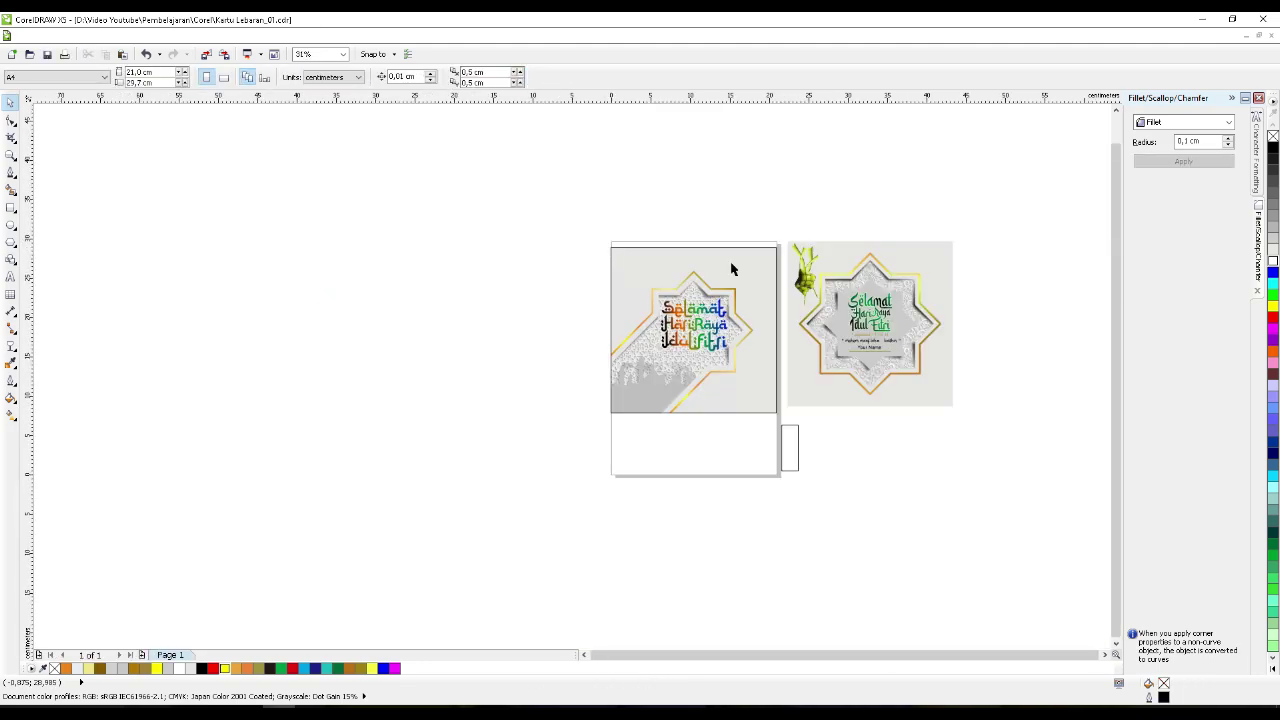
scroll(731, 270, up, 1)
right_click(1272, 135)
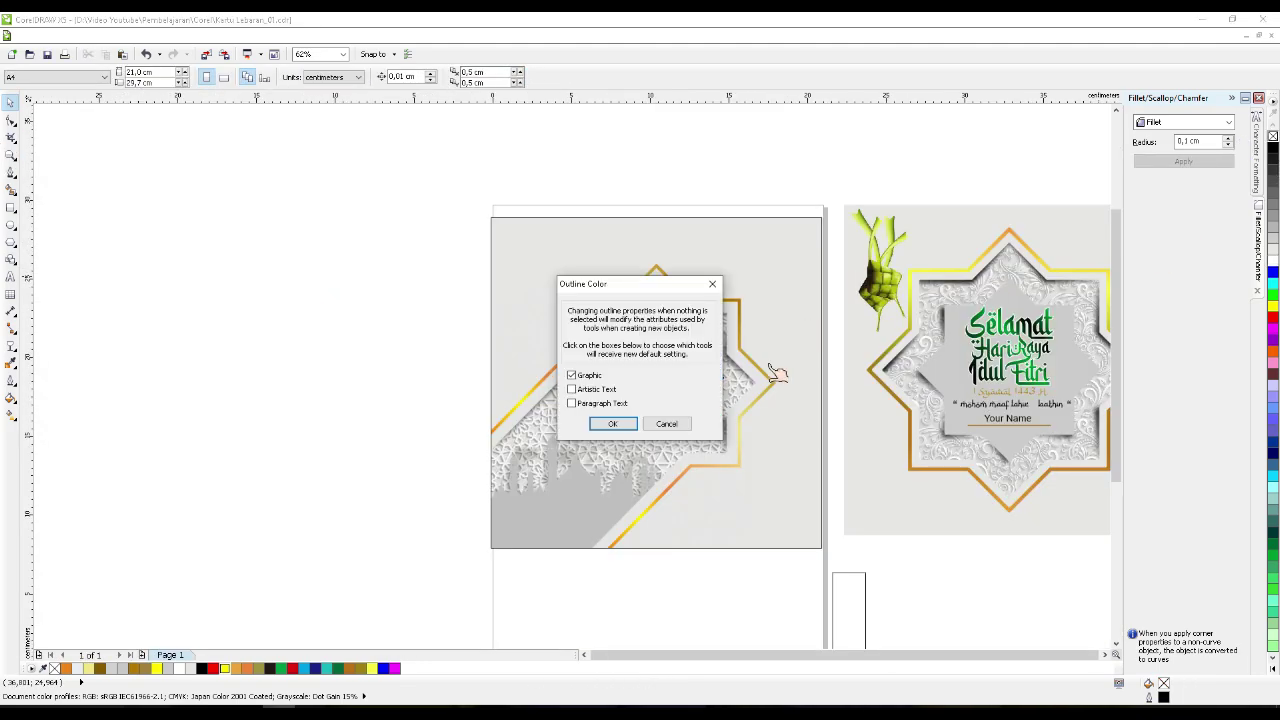
click(668, 425)
click(666, 423)
click(743, 489)
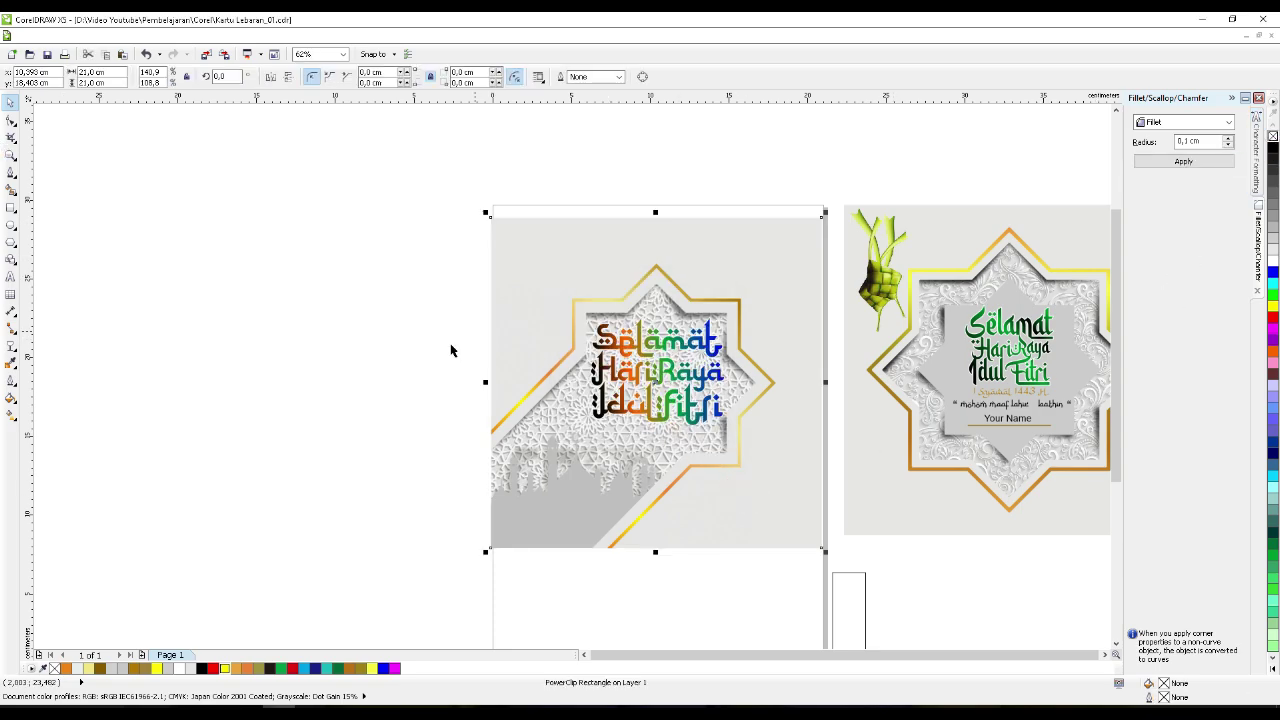
click(422, 368)
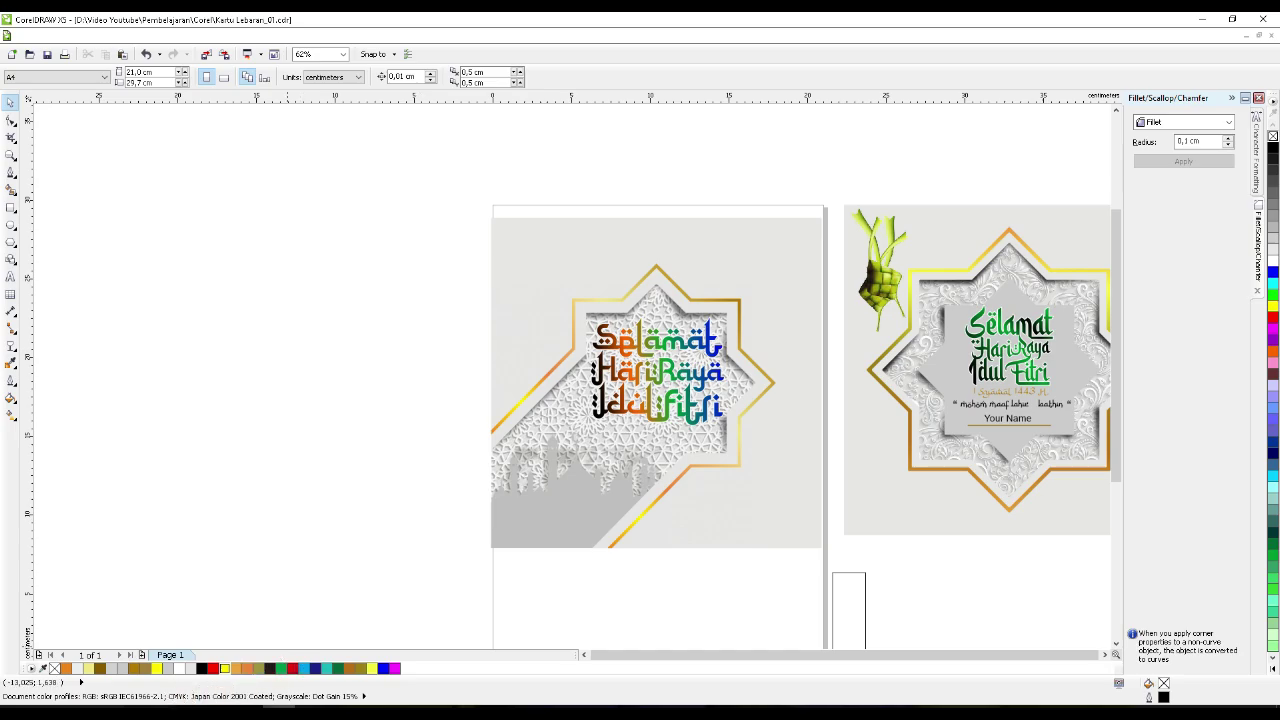
- Switch to File Explorer and open the Downloads folder
click(82, 708)
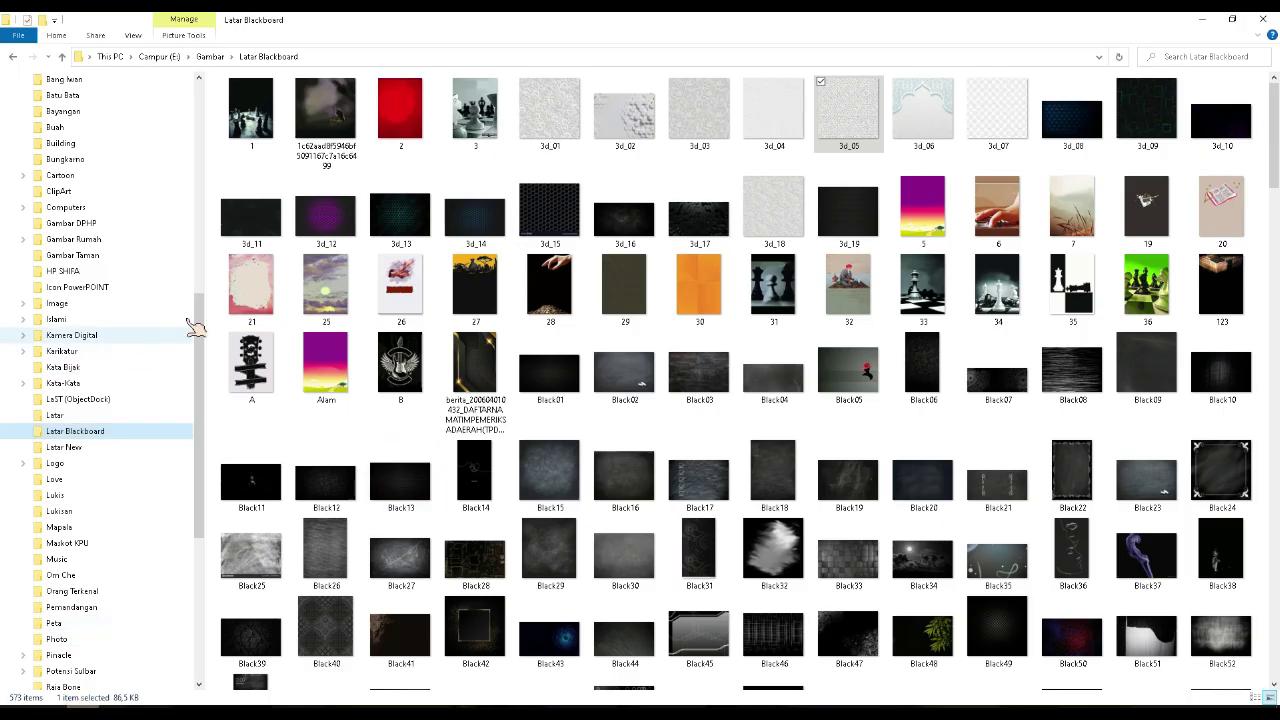
scroll(200, 297, up, 10)
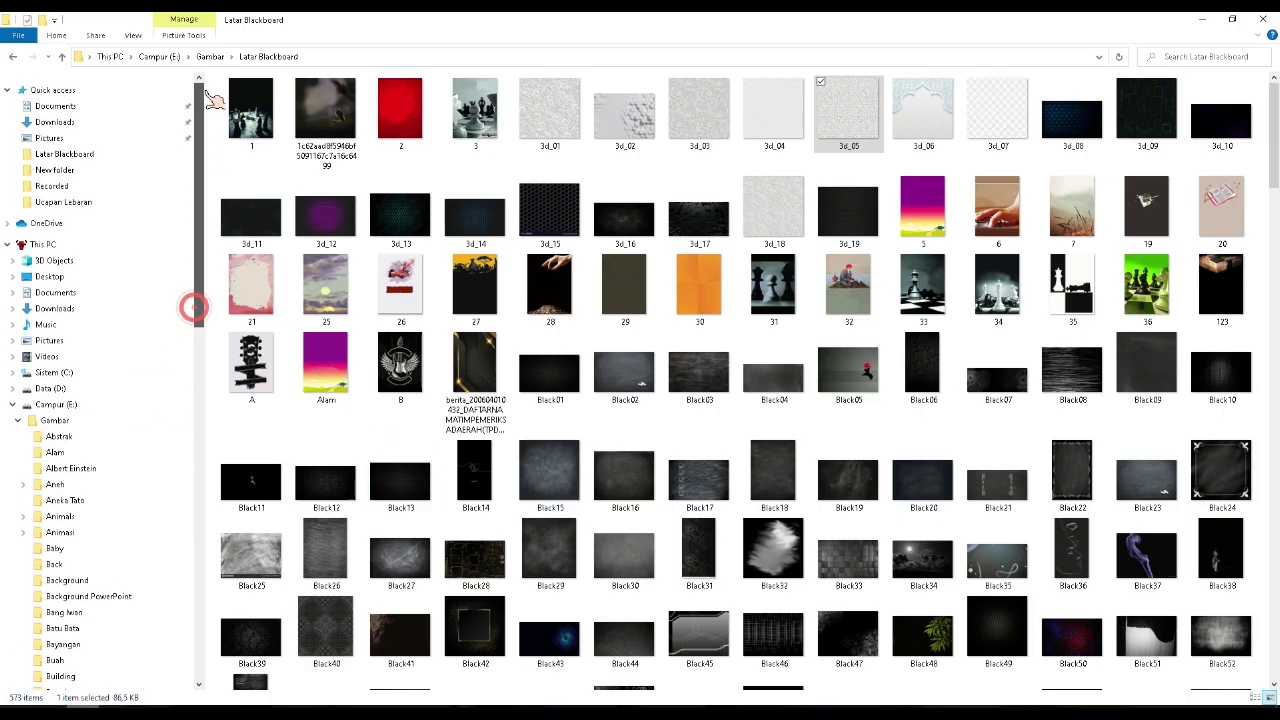
click(97, 121)
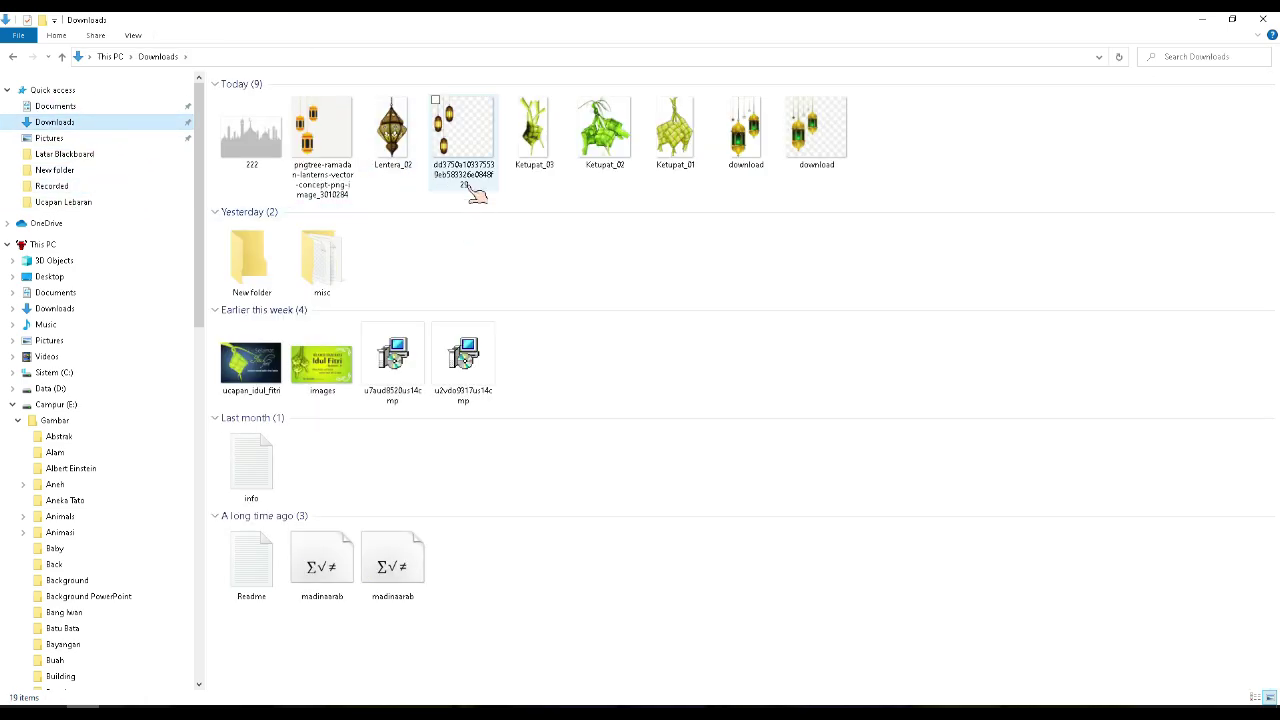
- Try the lantern picture with the checkered background beside the card, then delete it
drag(848, 110, 442, 386)
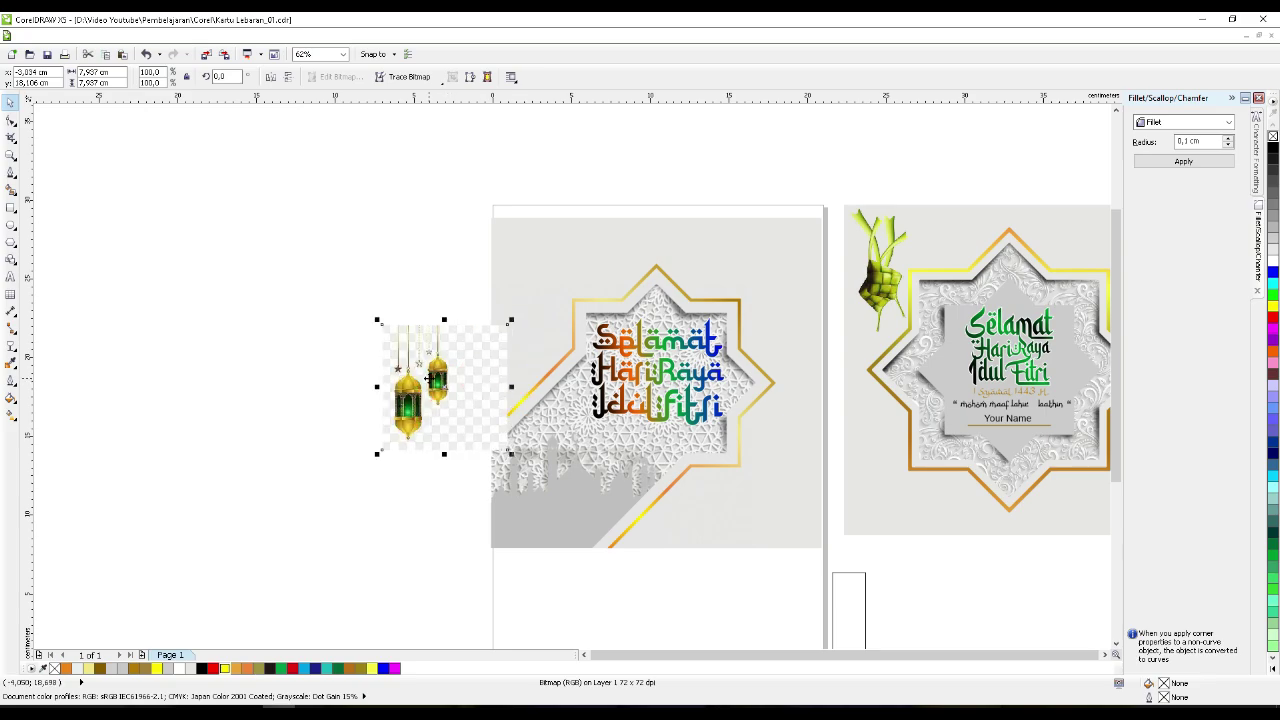
scroll(428, 378, up, 2)
scroll(430, 380, up, 2)
scroll(440, 384, down, 2)
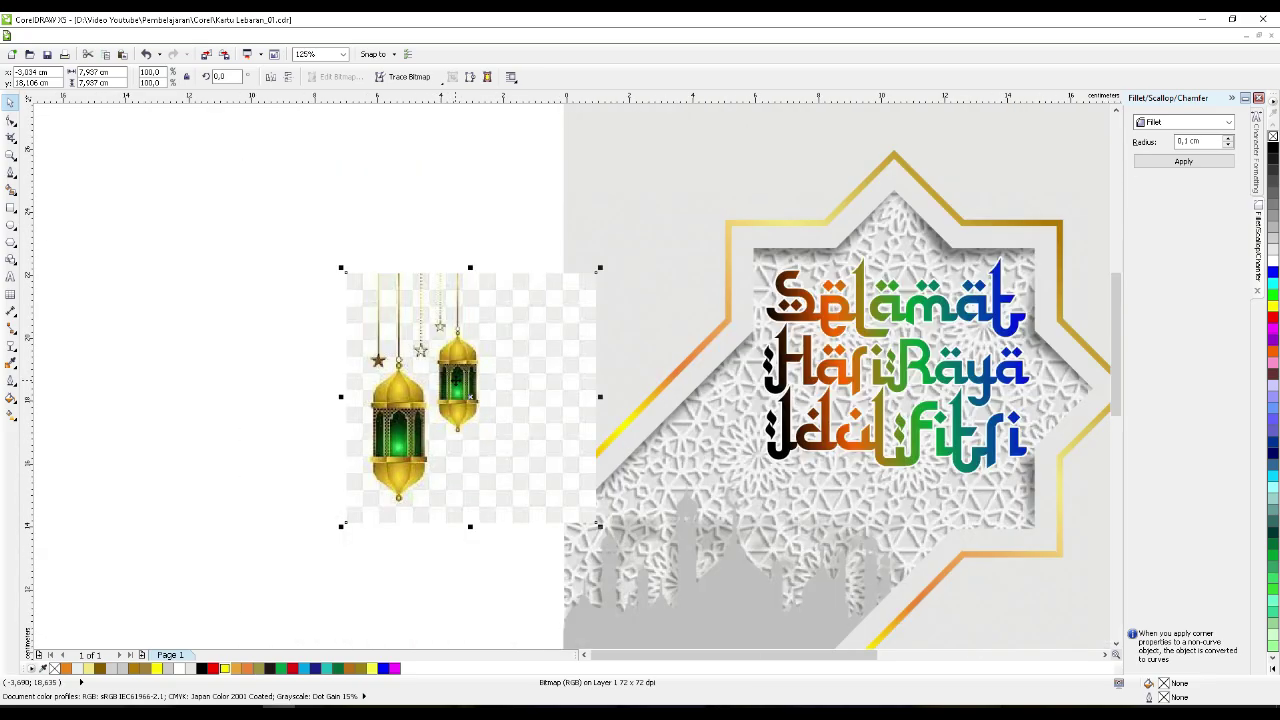
drag(458, 384, 378, 406)
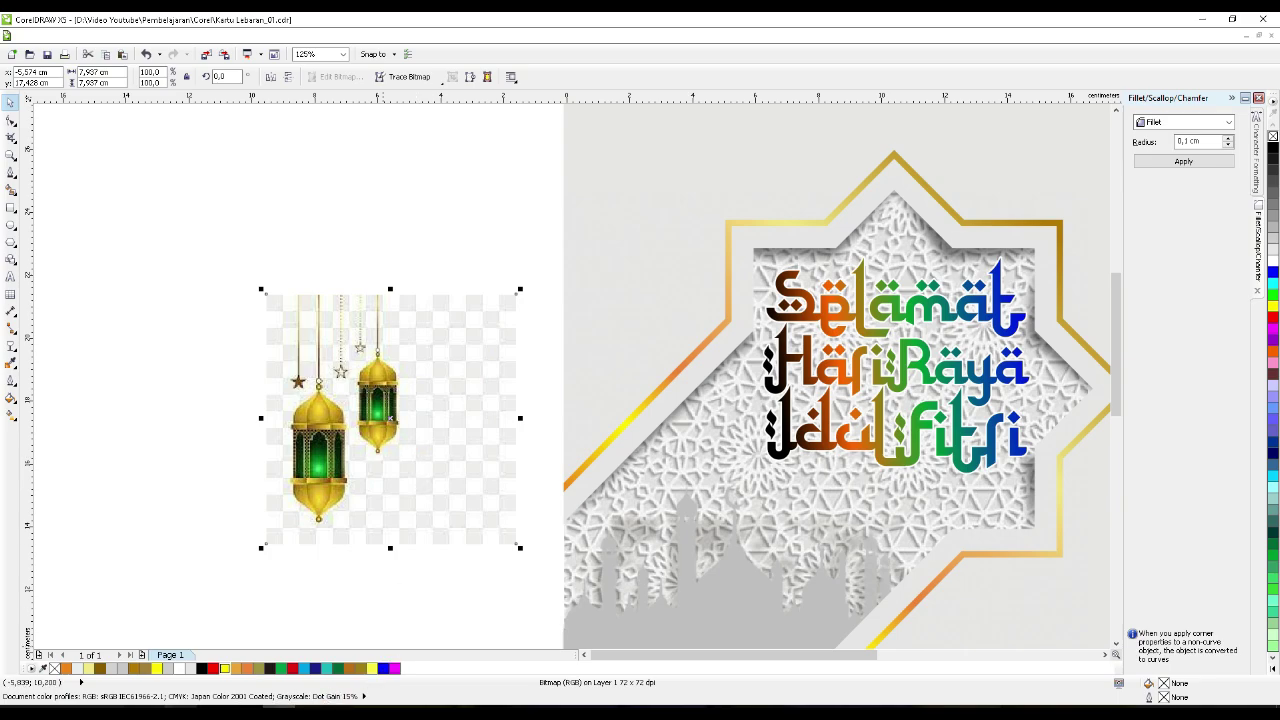
key(Delete)
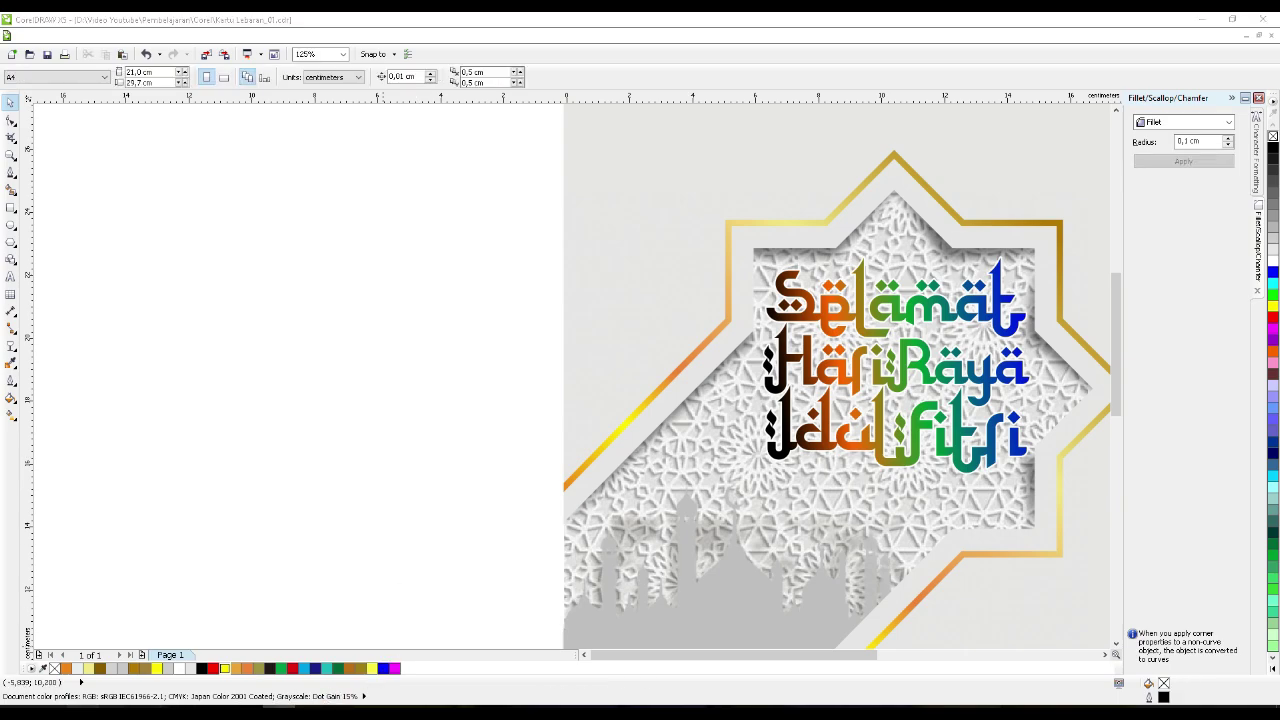
- Import the lantern picture without the checkered background, scale it to about 4.5 cm wide, and hang it from the card's upper-left corner
key(alt+Tab)
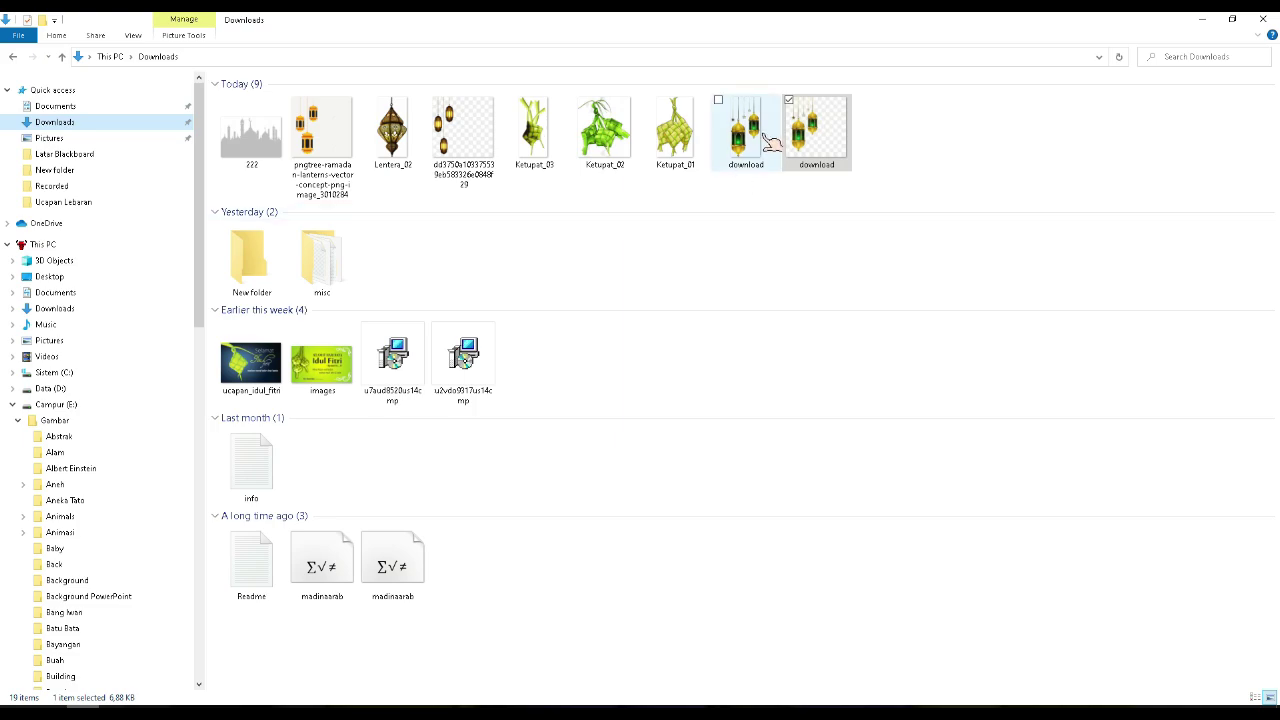
drag(742, 138, 679, 266)
scroll(629, 423, down, 1)
scroll(652, 280, up, 2)
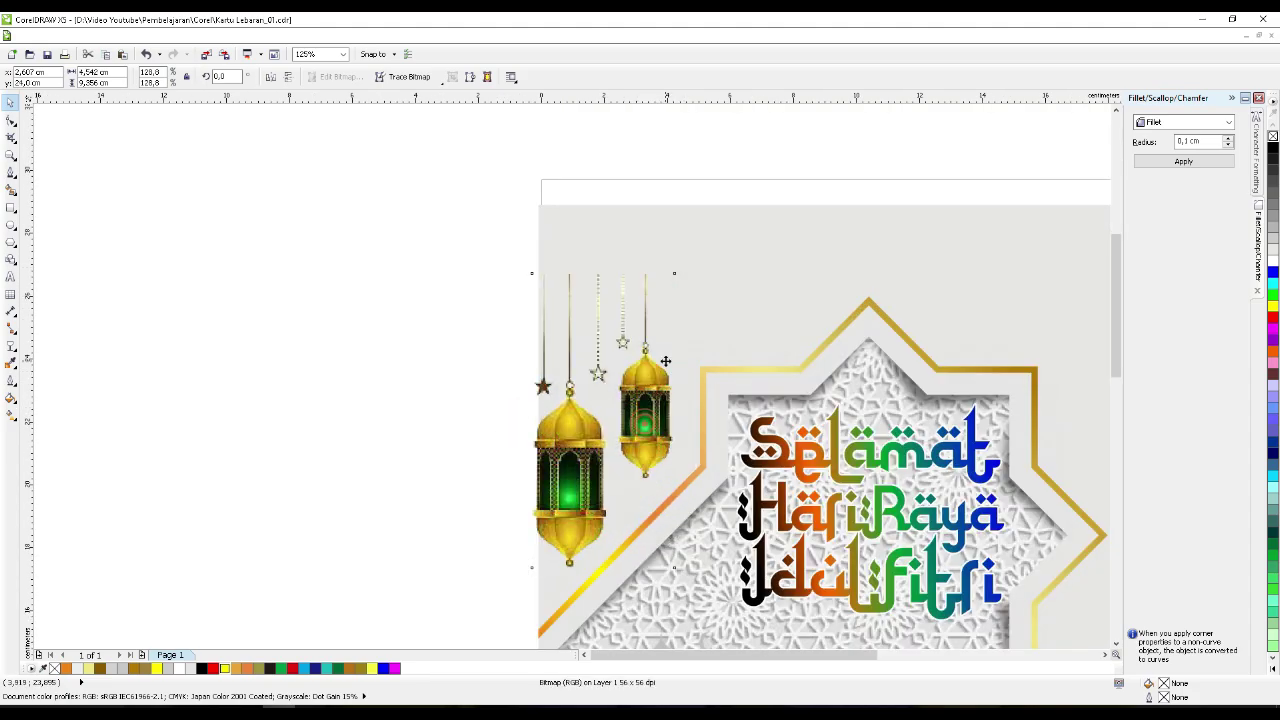
drag(644, 424, 665, 354)
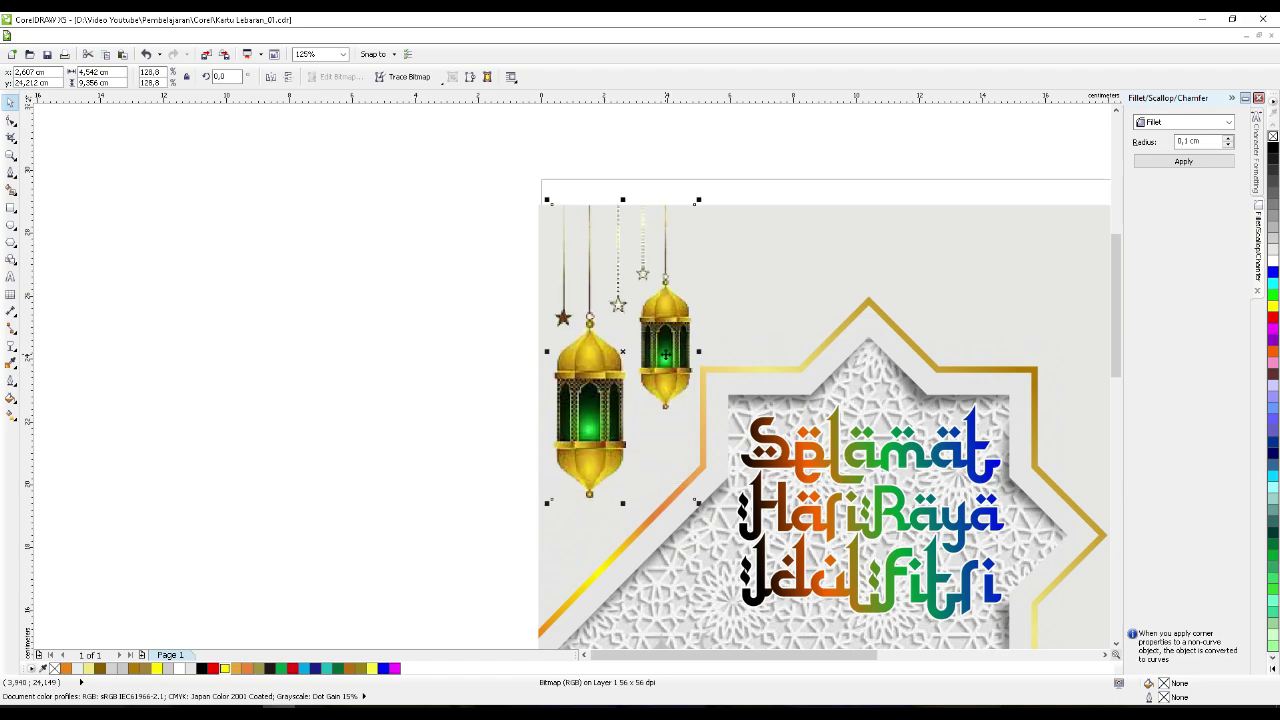
click(400, 434)
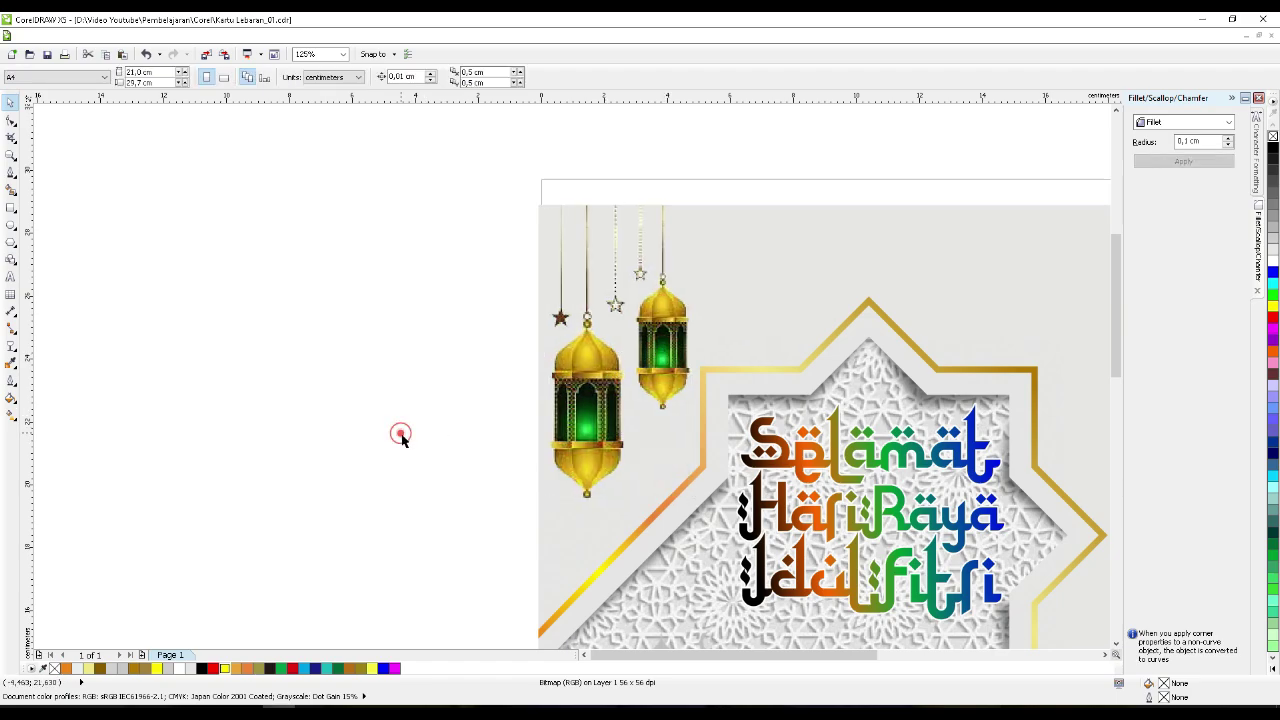
- Cut the lantern picture, open the card's PowerClip contents for editing, and paste the lanterns inside
scroll(400, 432, down, 4)
scroll(455, 437, up, 4)
click(448, 437)
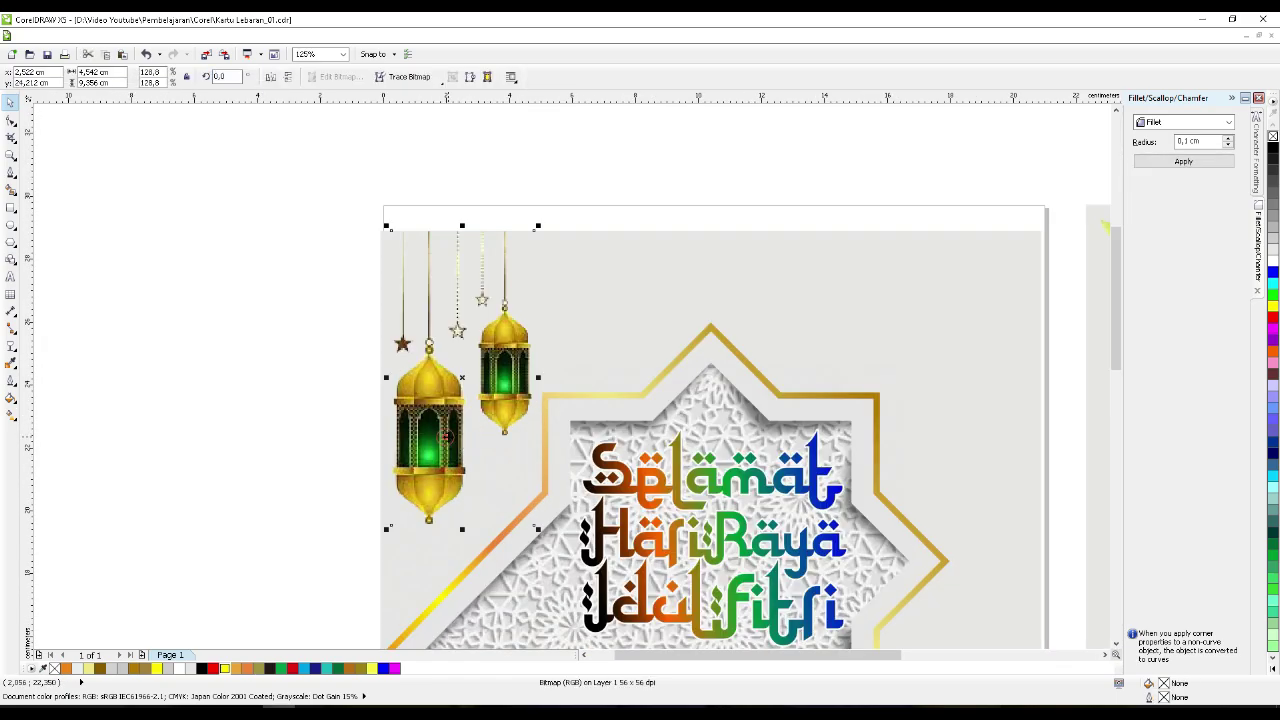
key(Delete)
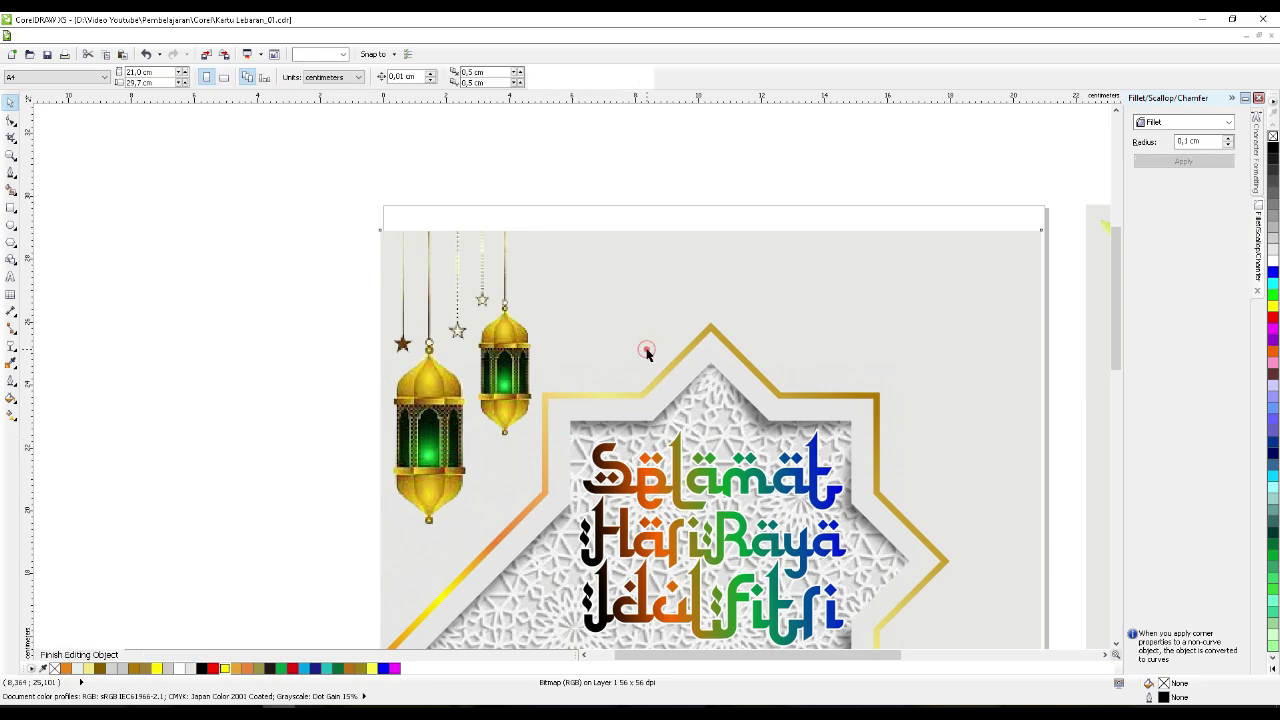
click(646, 352)
key(ctrl+z)
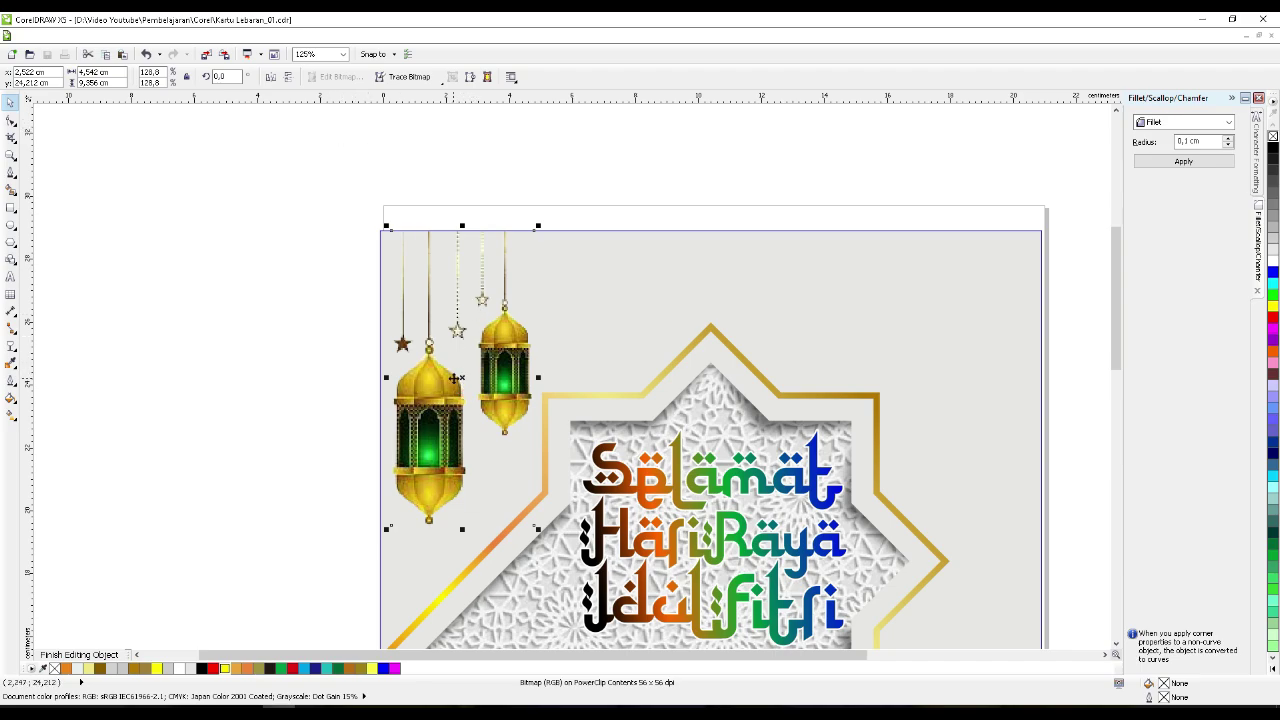
- Duplicate the lanterns into the card's upper-right corner, mirror the copy horizontally, and finish editing the PowerClip contents
drag(449, 383, 951, 383)
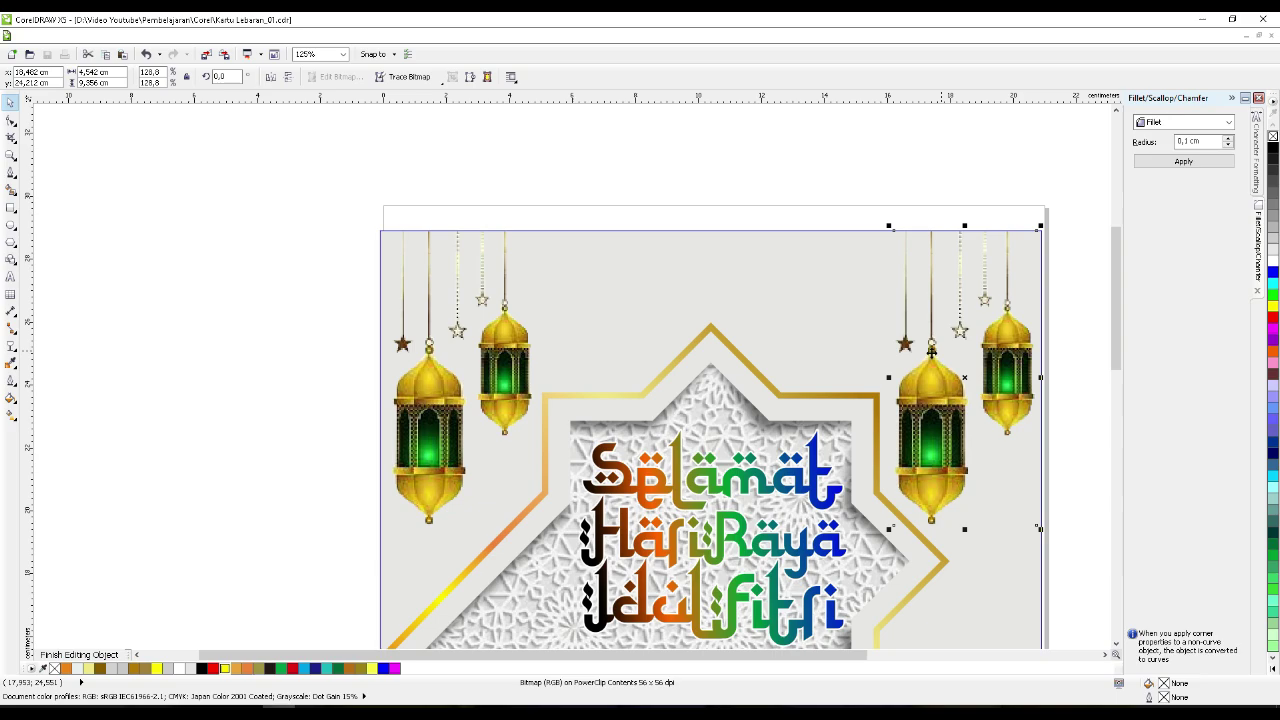
click(271, 77)
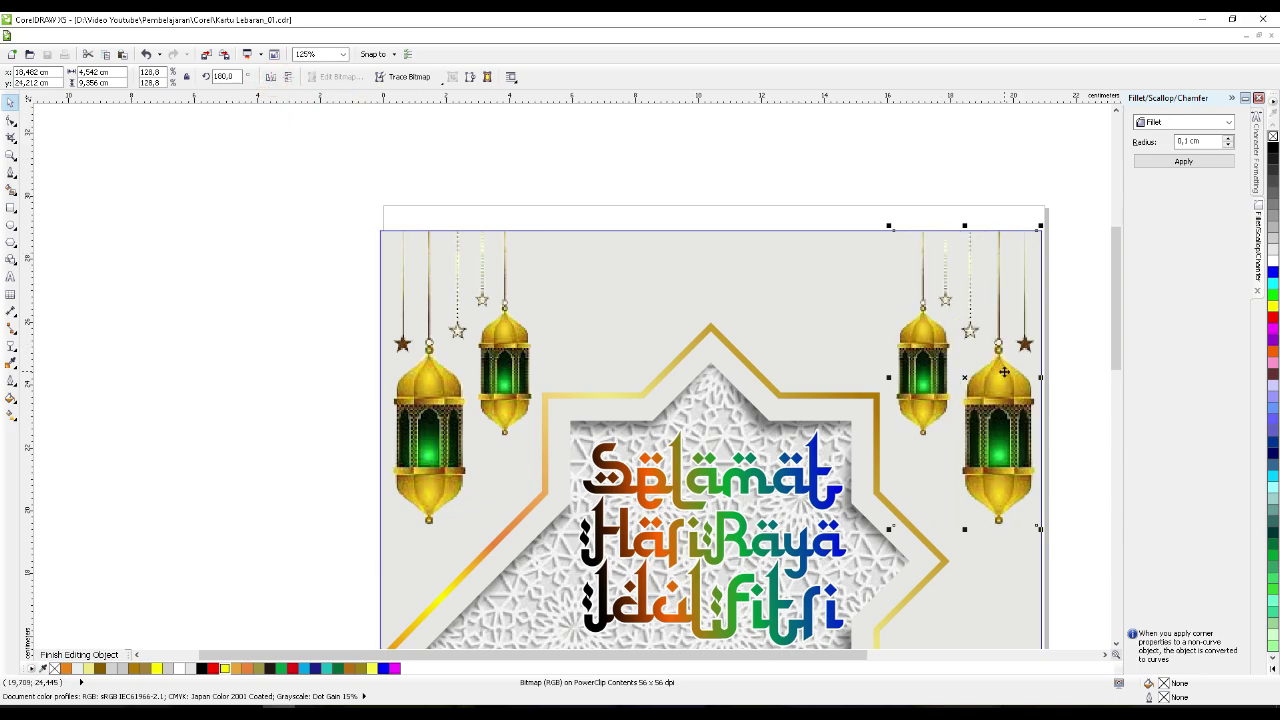
drag(1002, 372, 999, 372)
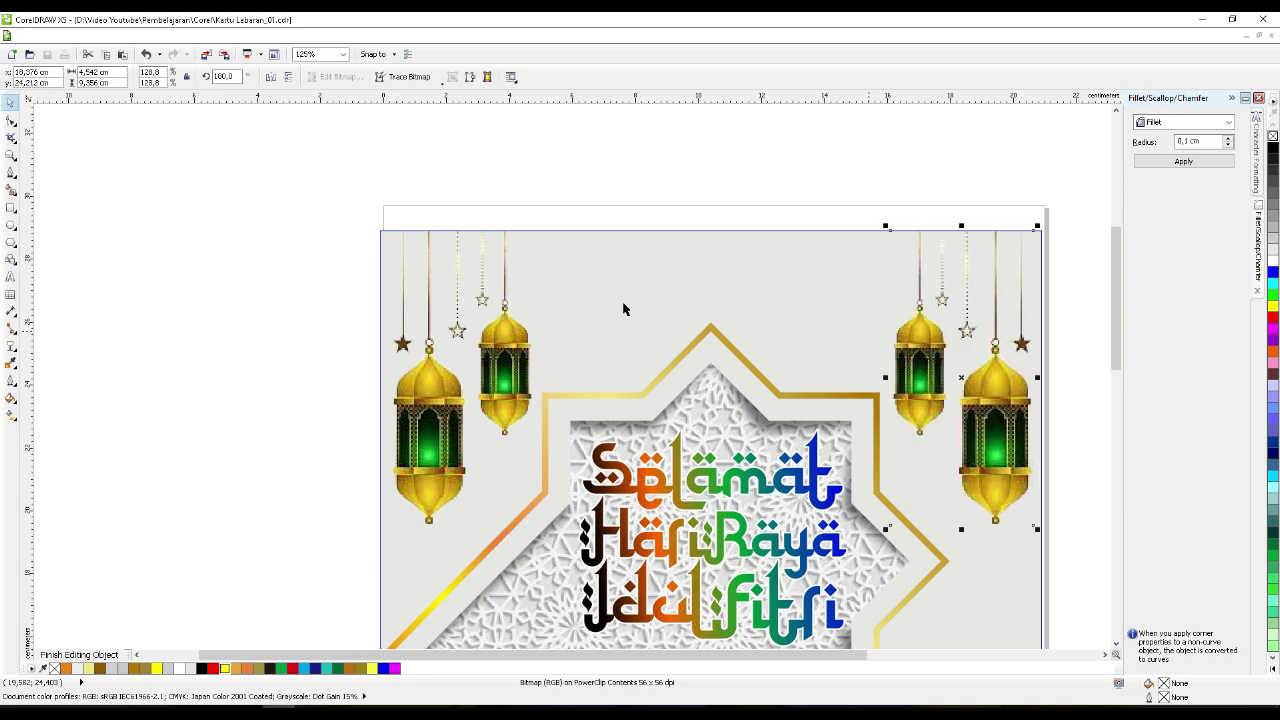
click(286, 385)
click(453, 428)
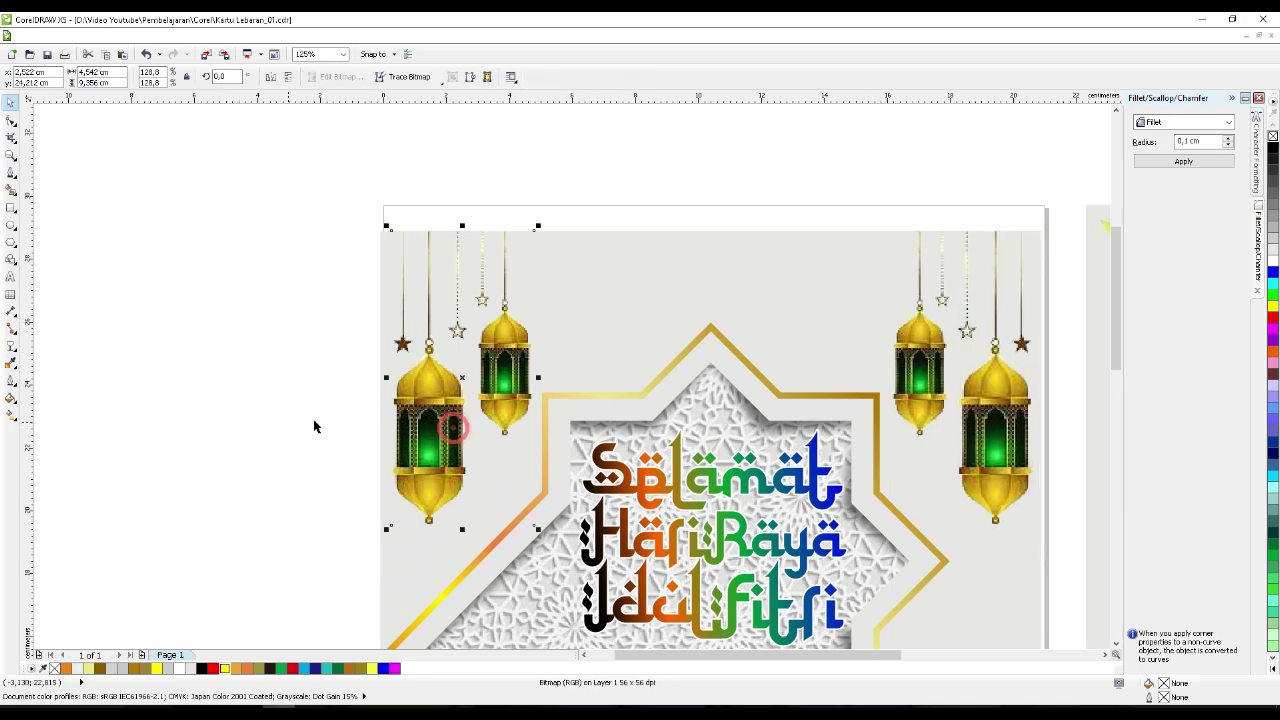
click(357, 318)
scroll(543, 263, down, 2)
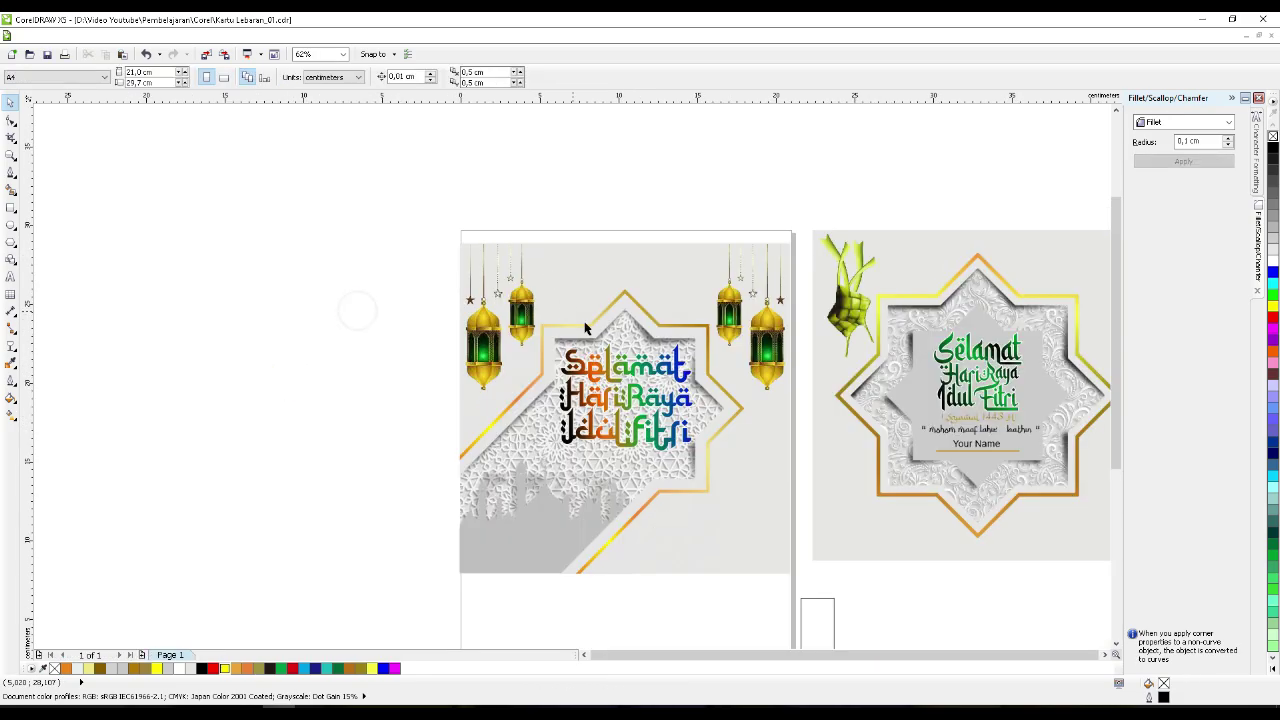
- Move the whole card off the page and back, leaving it centred at about X 9.76 cm, Y 18.87 cm
click(724, 447)
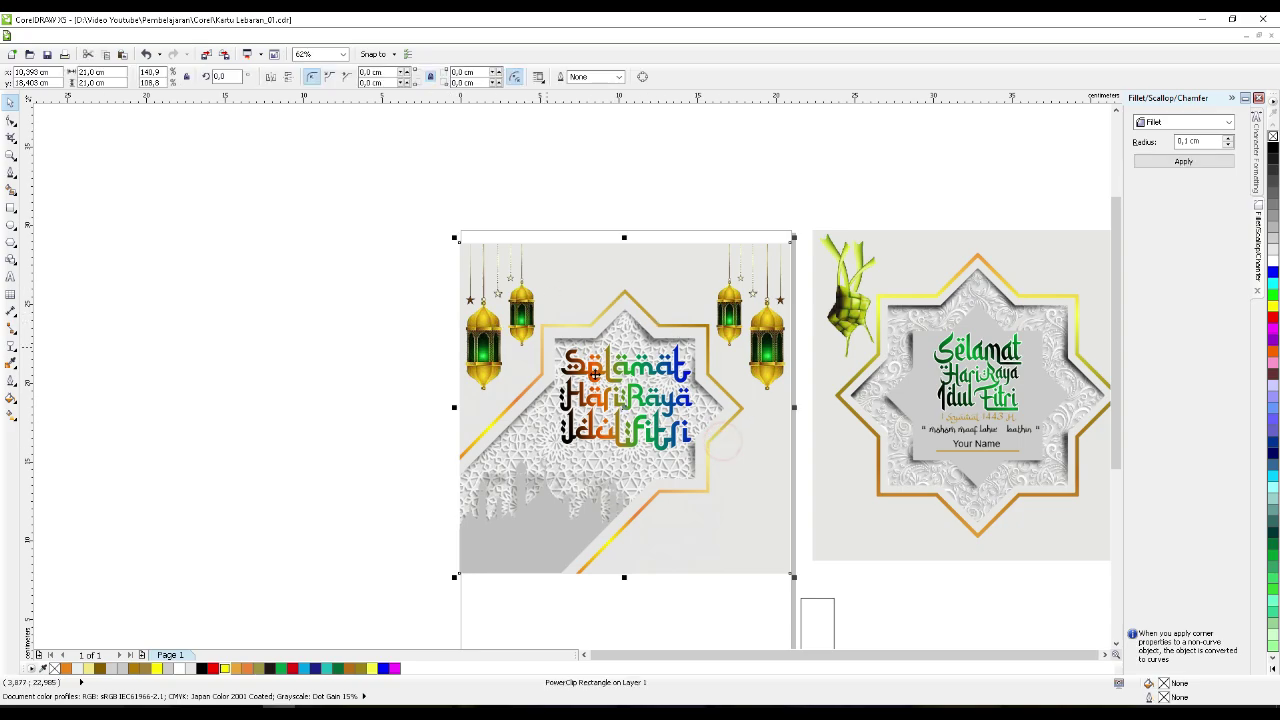
drag(598, 378, 488, 375)
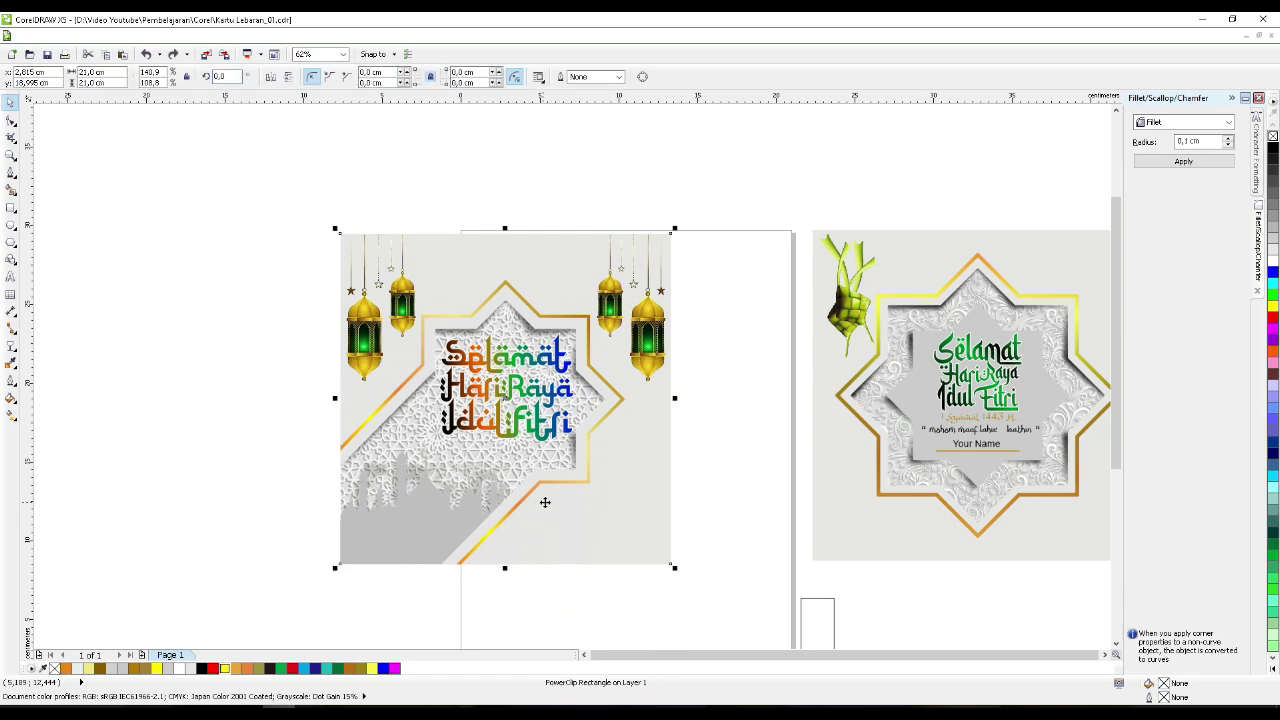
drag(545, 502, 656, 504)
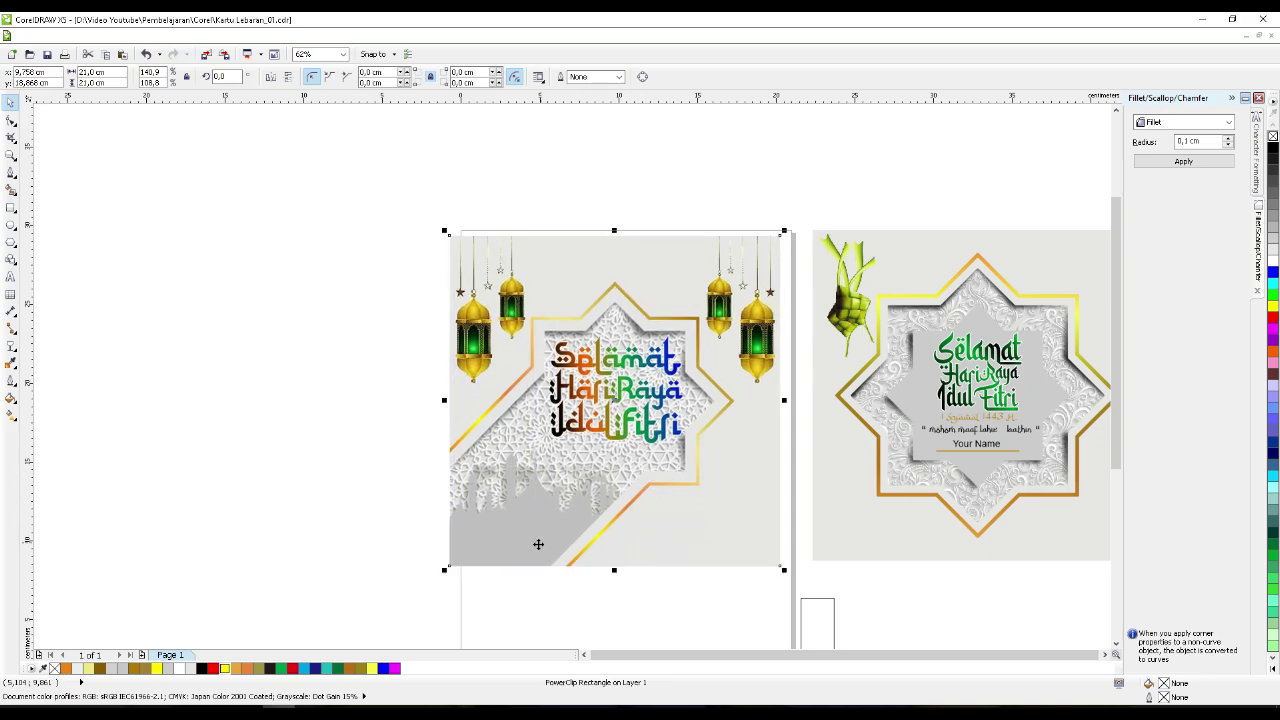
- Add the artistic text "1 Syawal 1443 H." beside the card's left edge
scroll(514, 551, up, 2)
scroll(631, 452, down, 2)
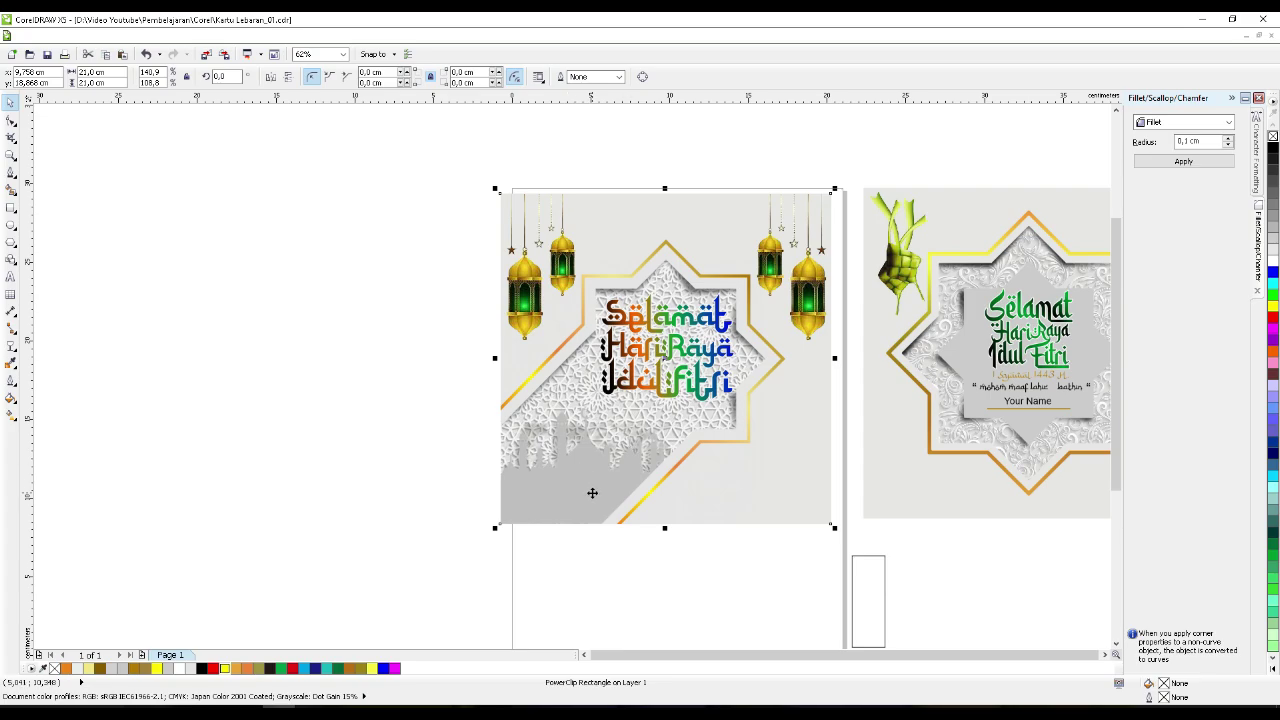
scroll(661, 395, up, 2)
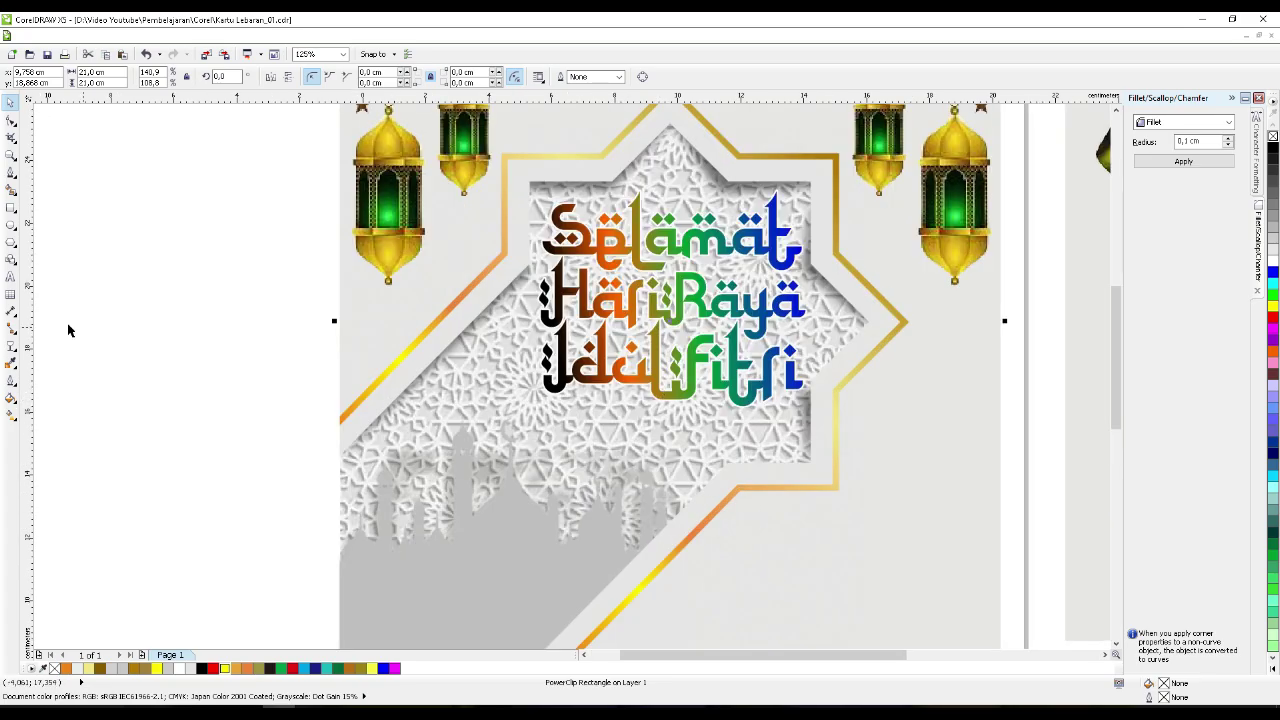
click(10, 277)
click(217, 436)
text(A)
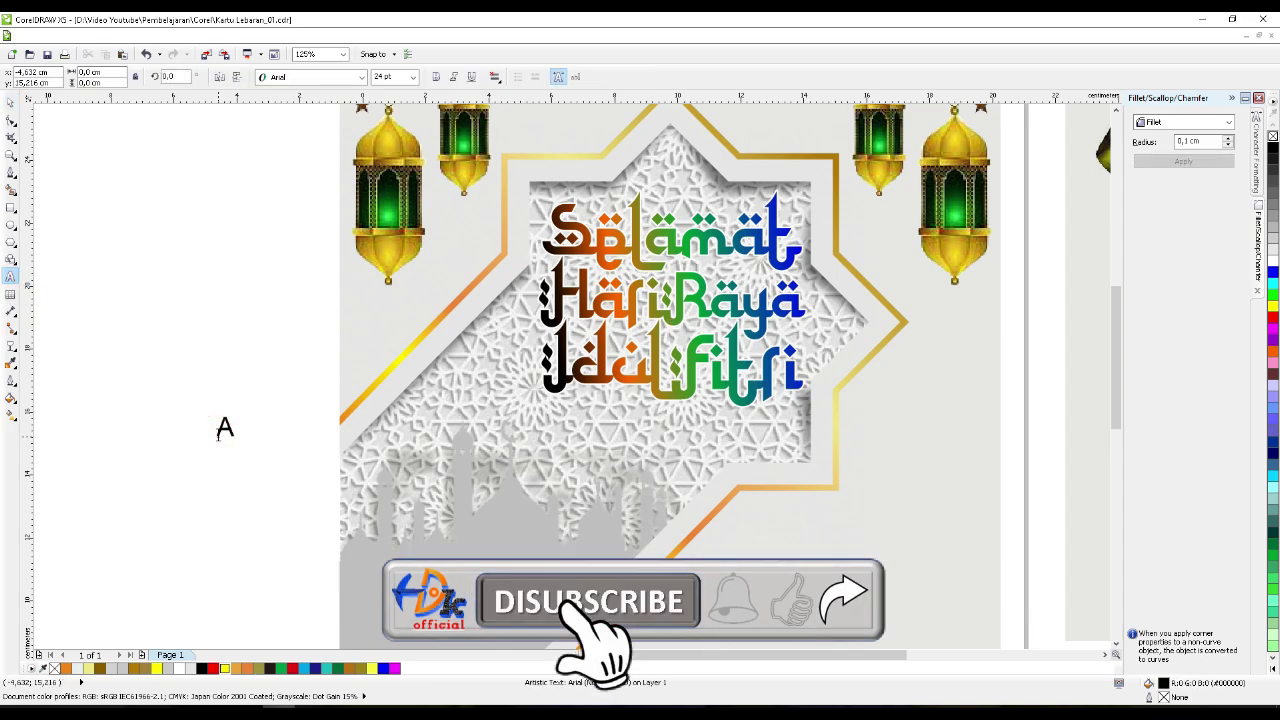
click(219, 430)
text(1 s)
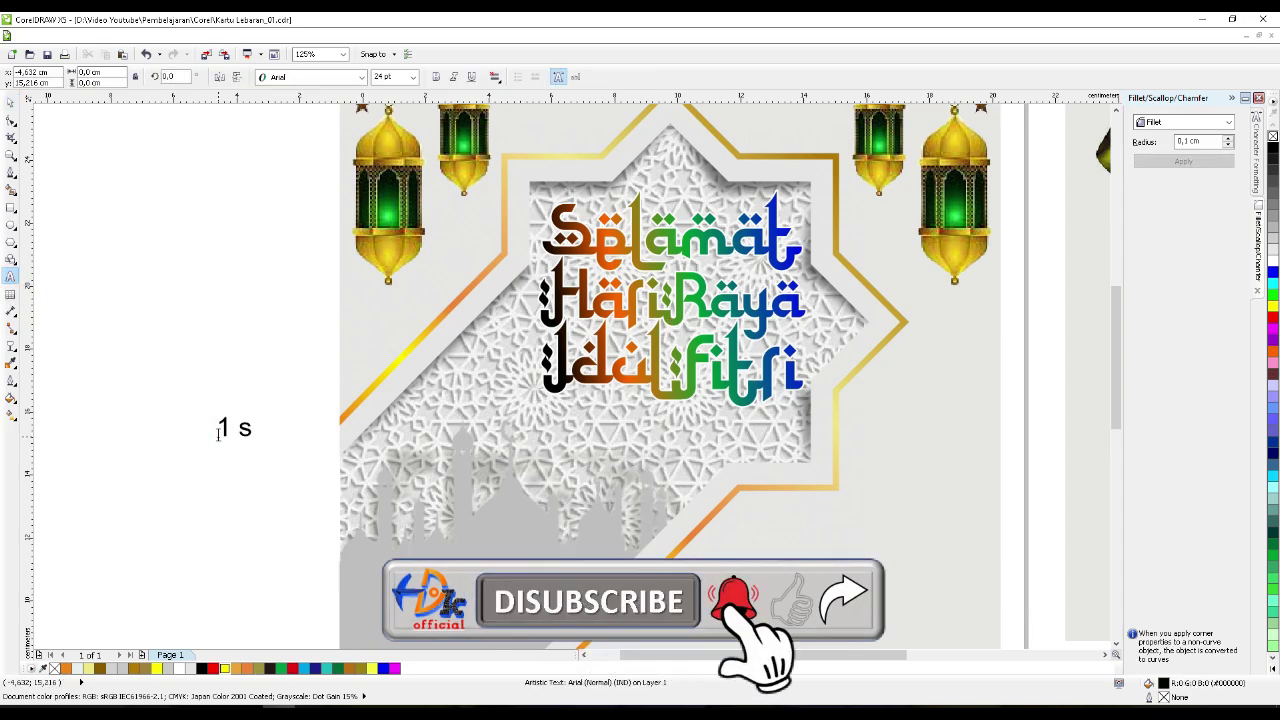
key(BackSpace)
text(Syawal)
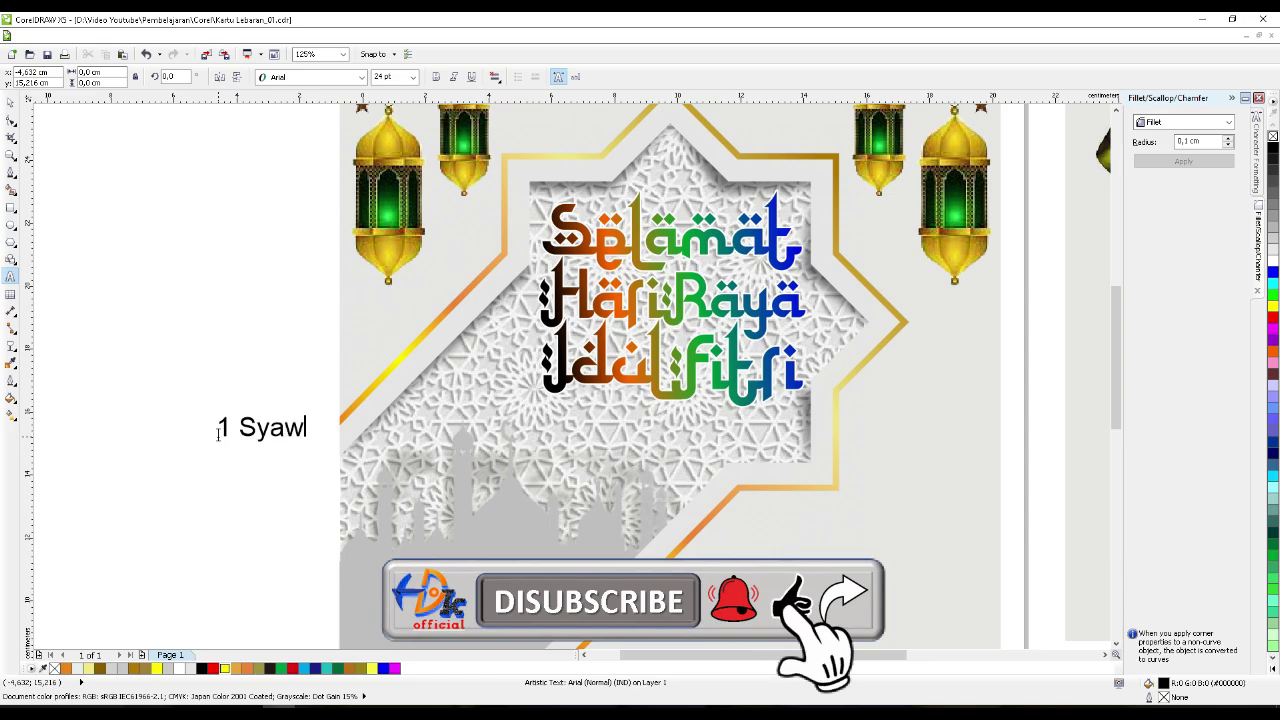
text( 1443)
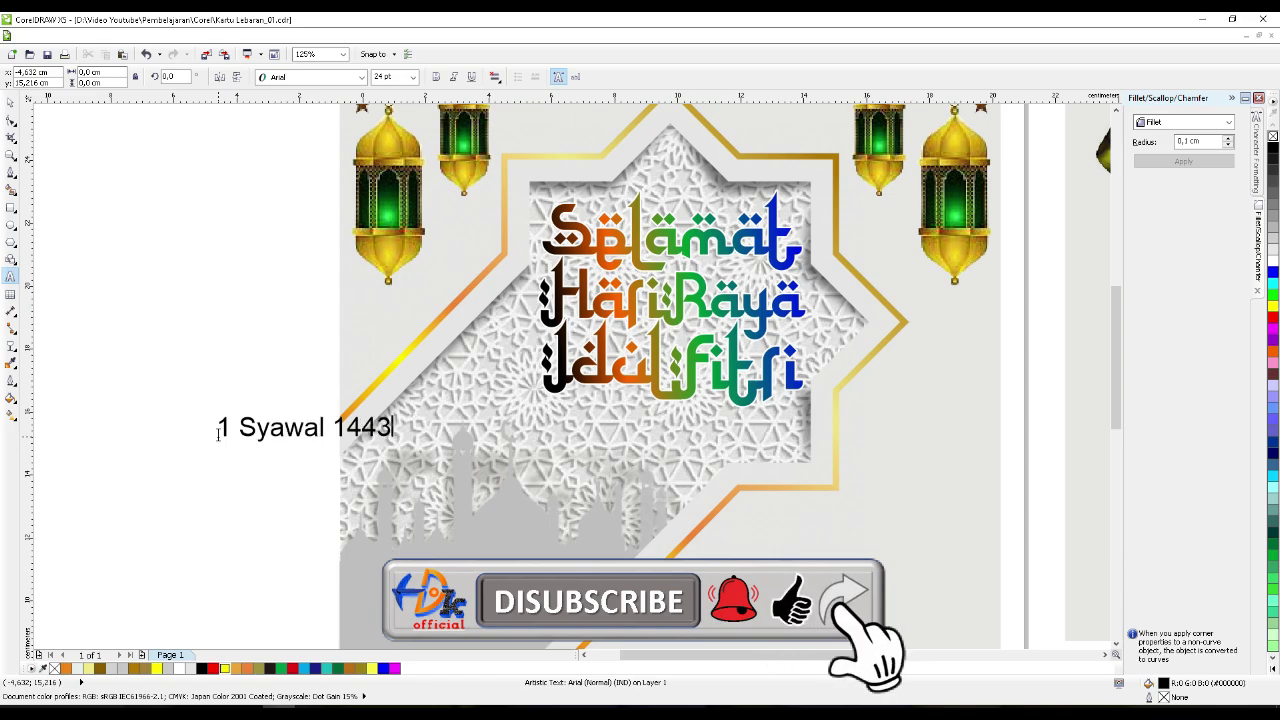
text( H.)
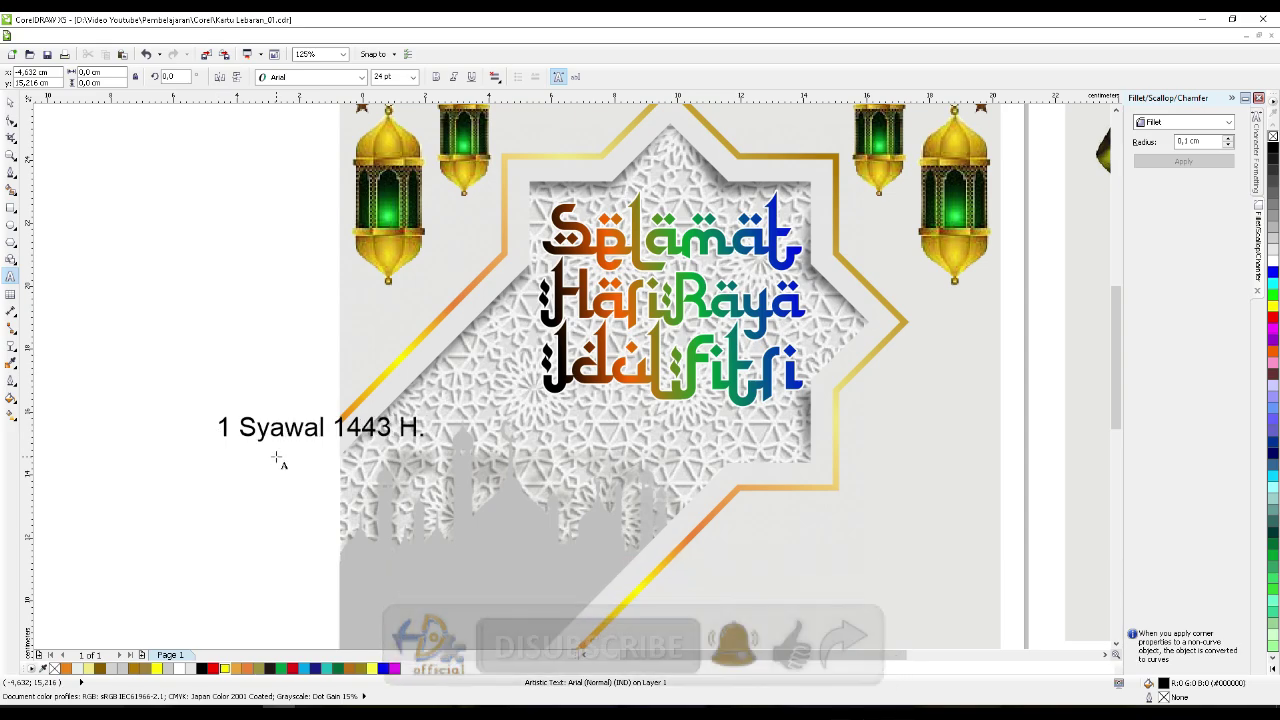
key(Escape)
click(10, 102)
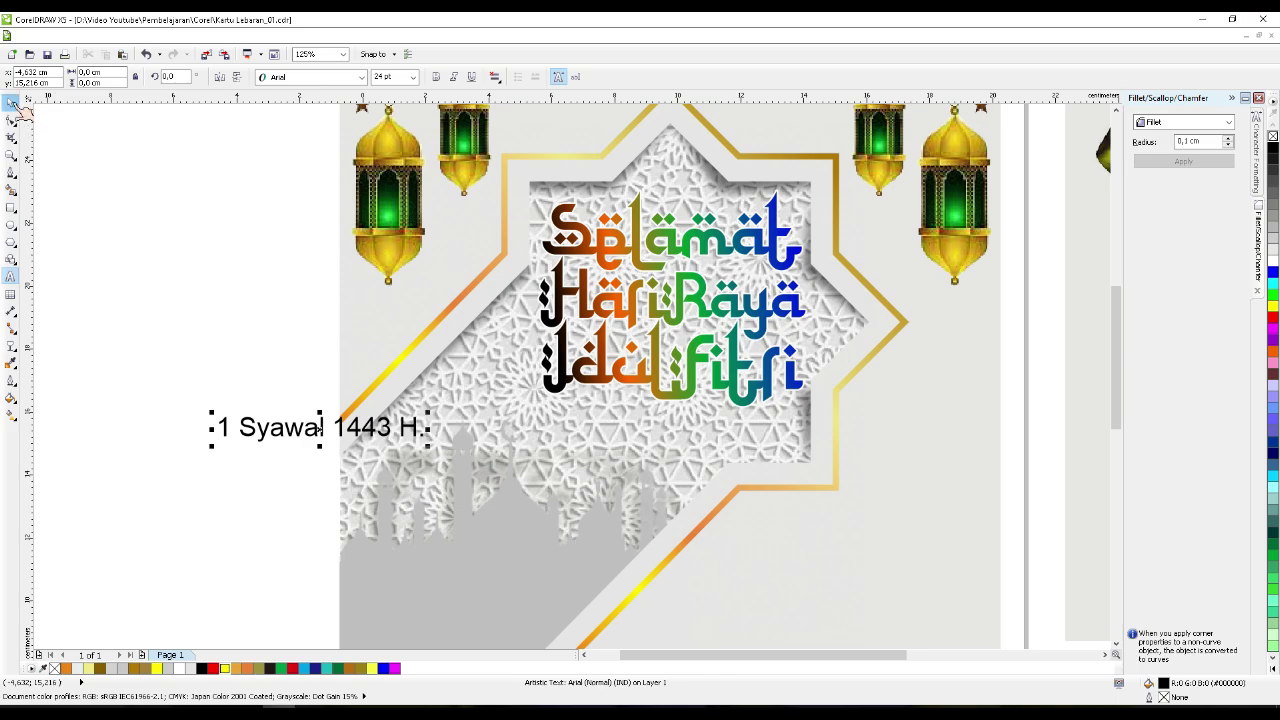
- Try the Sketsa Ramadhan font on the date line, then set its font to Siti Maesaroh
click(363, 78)
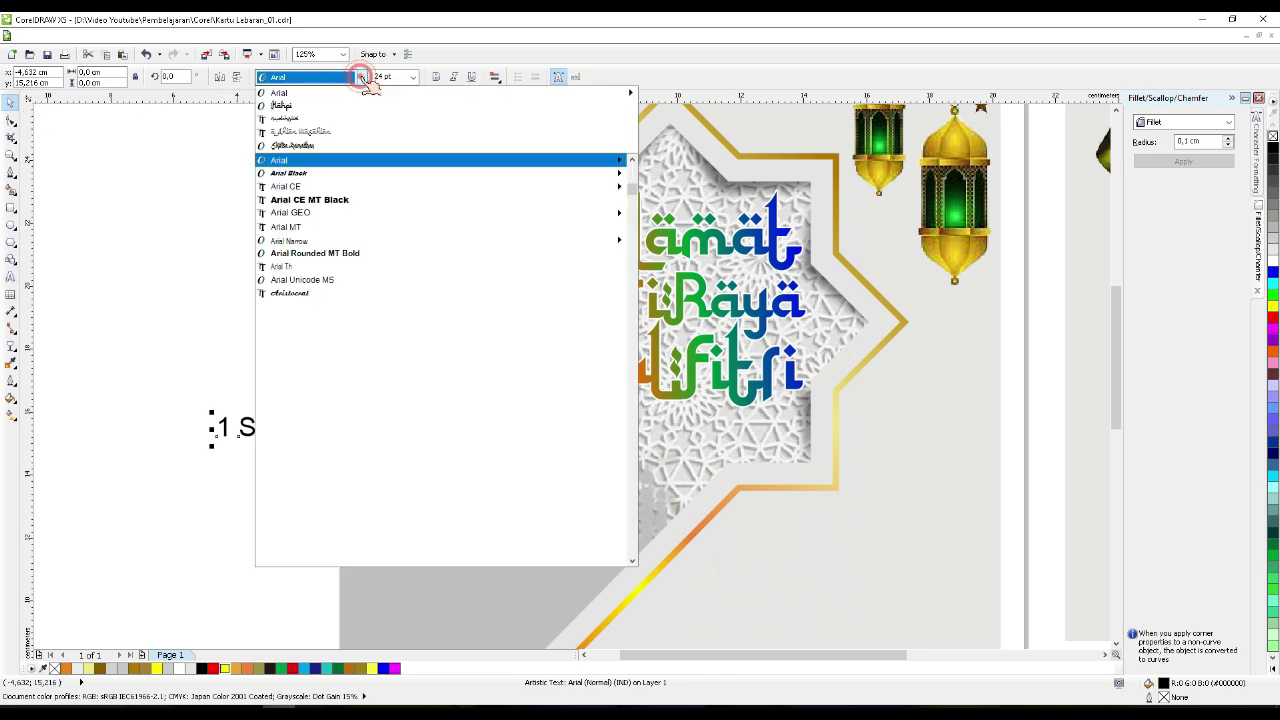
click(343, 148)
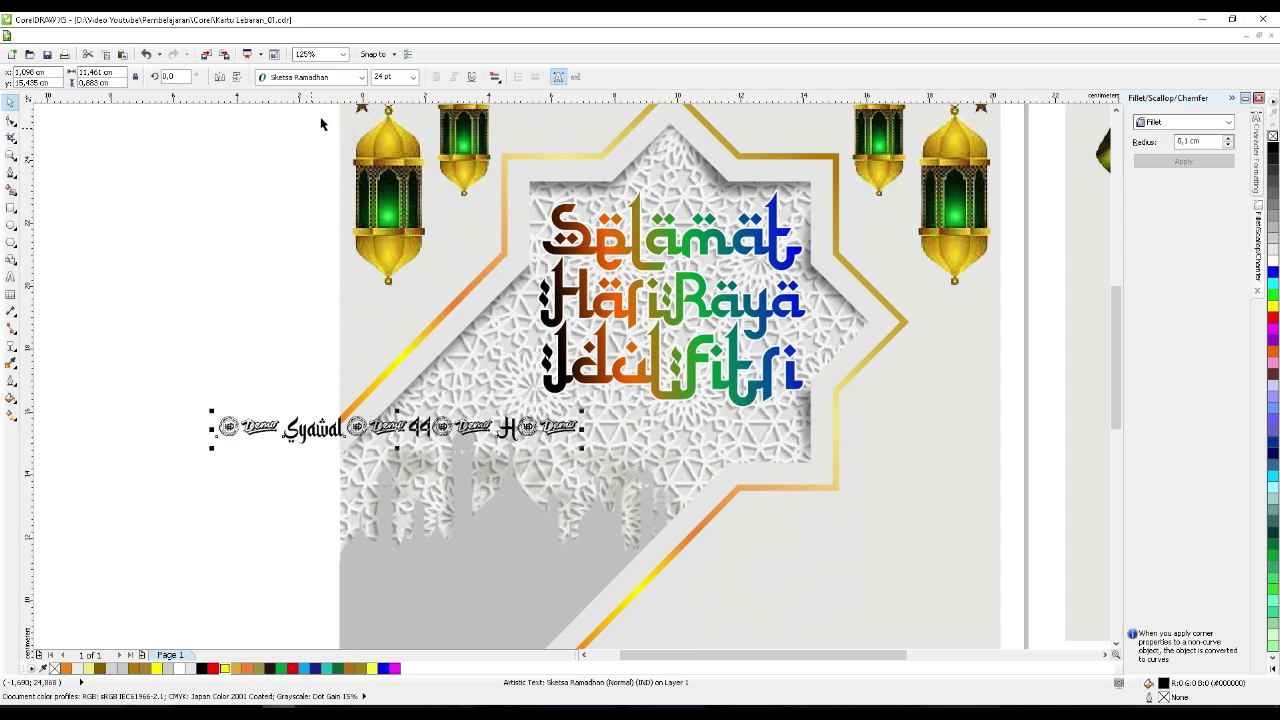
click(362, 78)
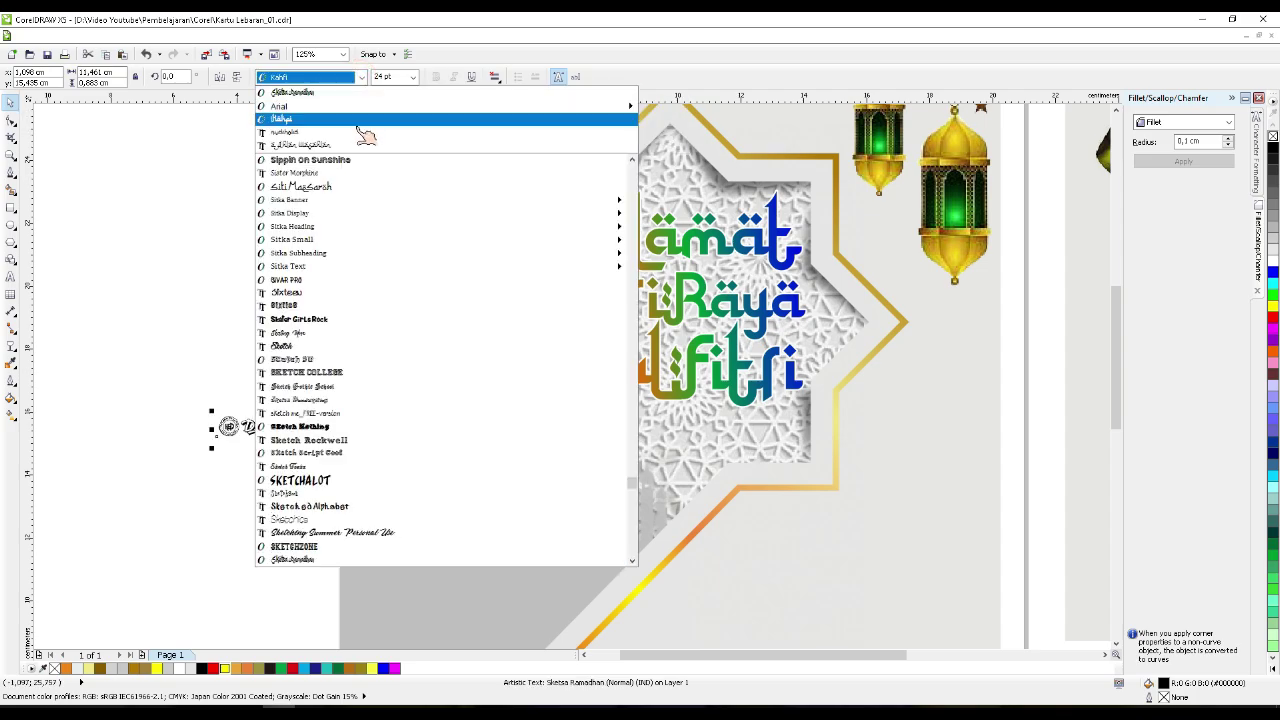
click(355, 187)
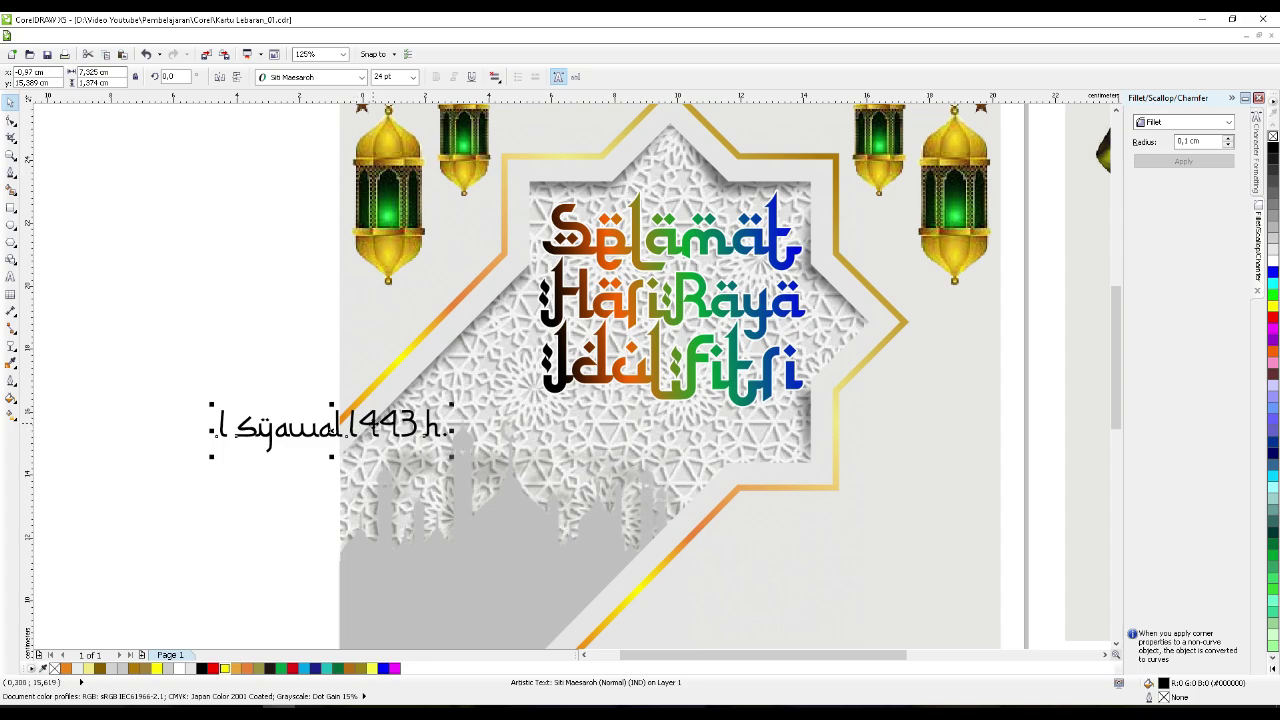
- Place the date line just below the "Idul Fitri" lettering and resize it to about 6.1 by 1.1 cm
drag(372, 423, 644, 414)
drag(484, 421, 549, 420)
scroll(676, 419, up, 1)
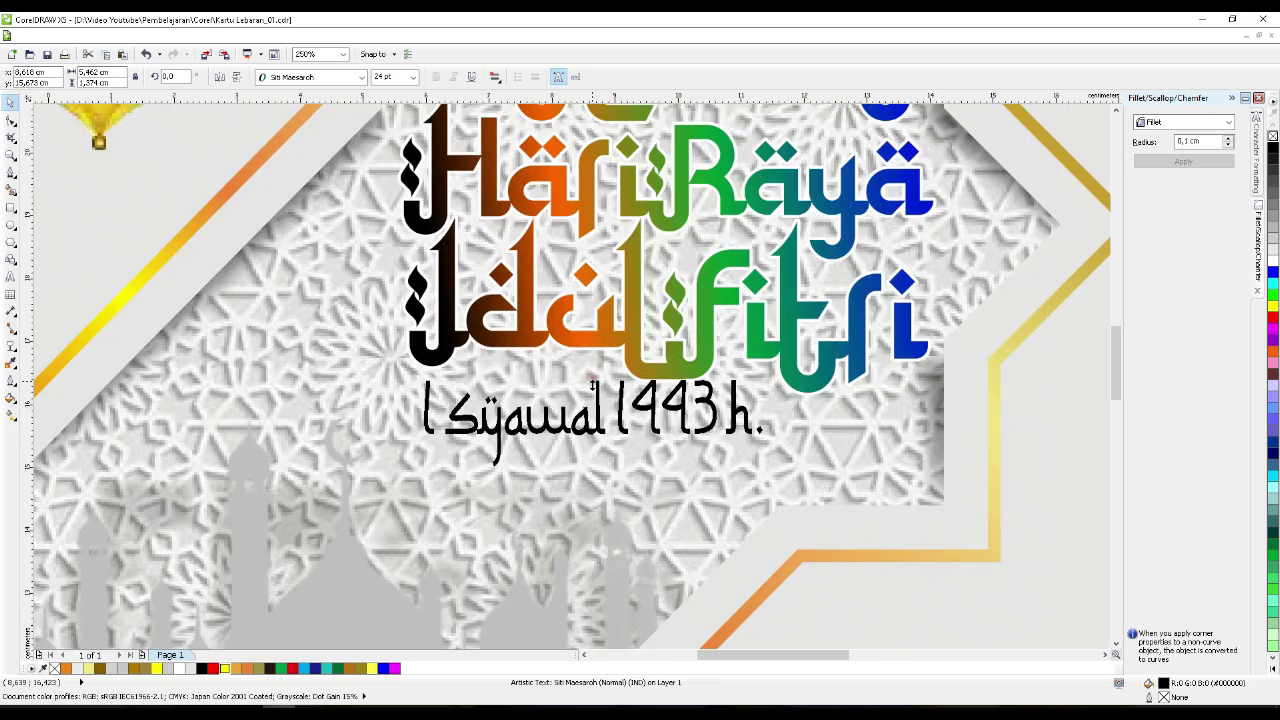
drag(591, 373, 591, 390)
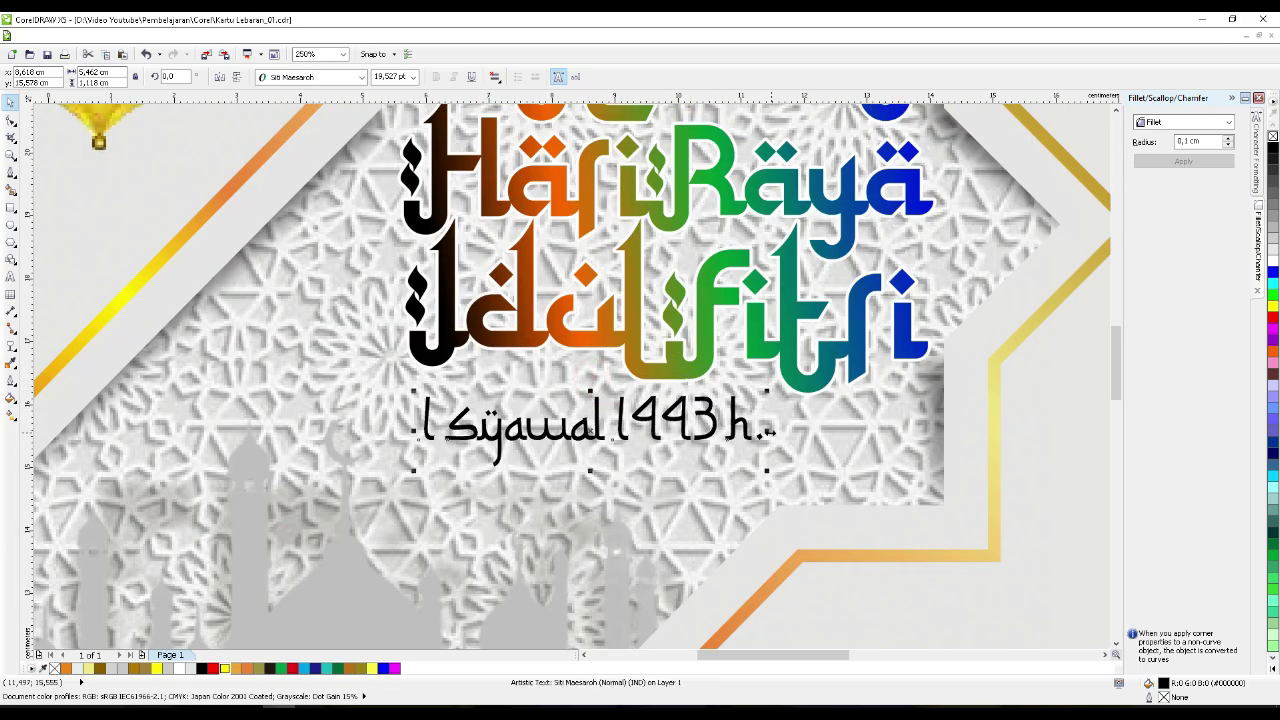
scroll(601, 289, down, 2)
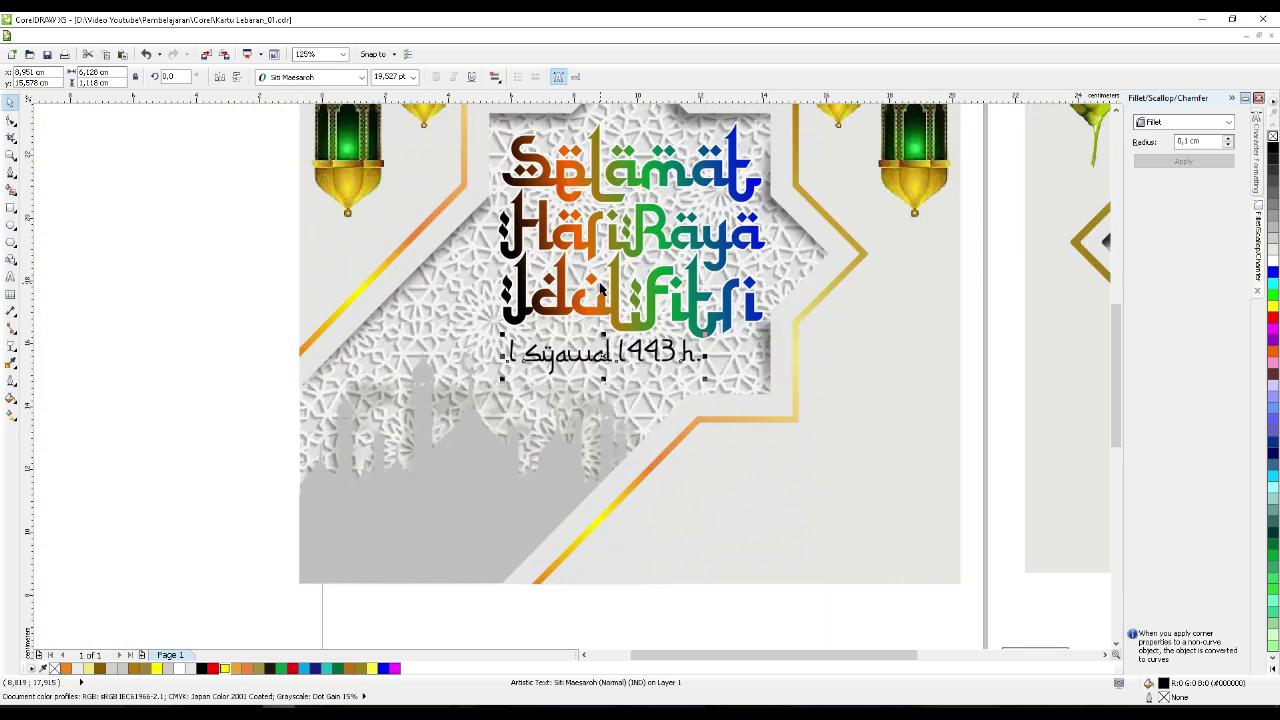
click(195, 413)
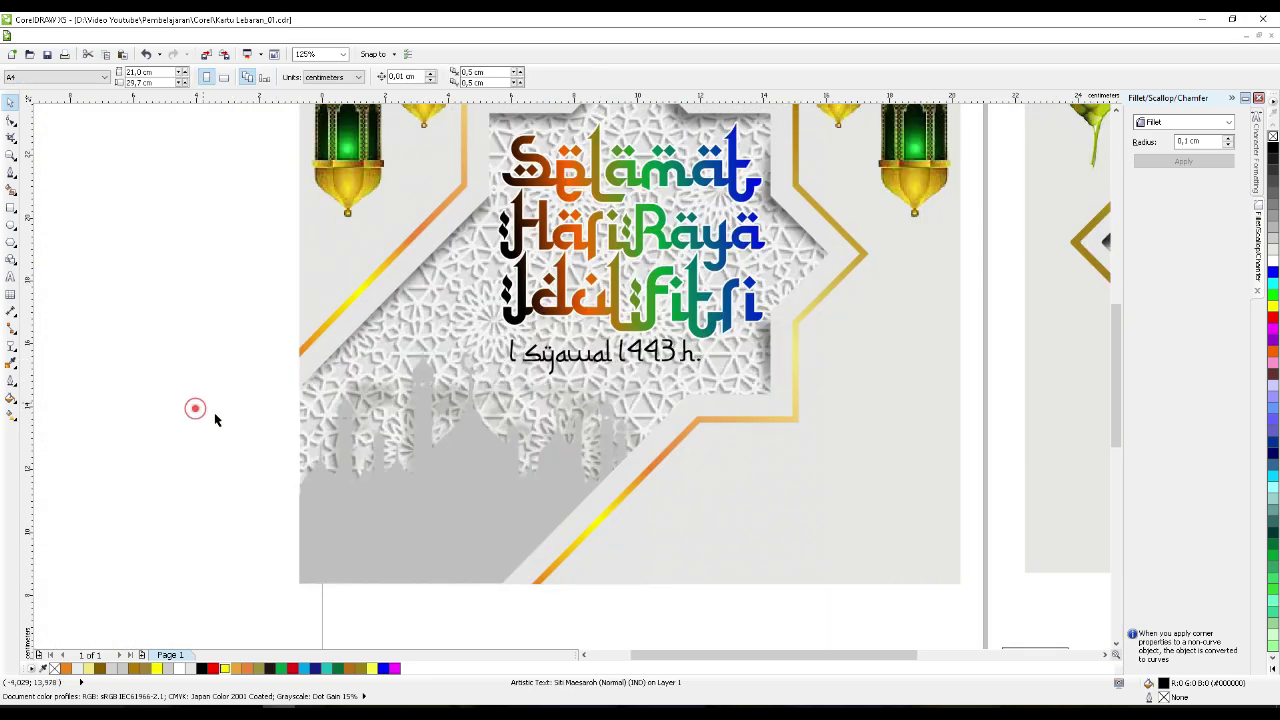
- Add a two-line artistic text reading "Mohon Maaf" and "Lahir dan Bathin" beside the card's left edge
click(11, 276)
click(103, 395)
text(mOH)
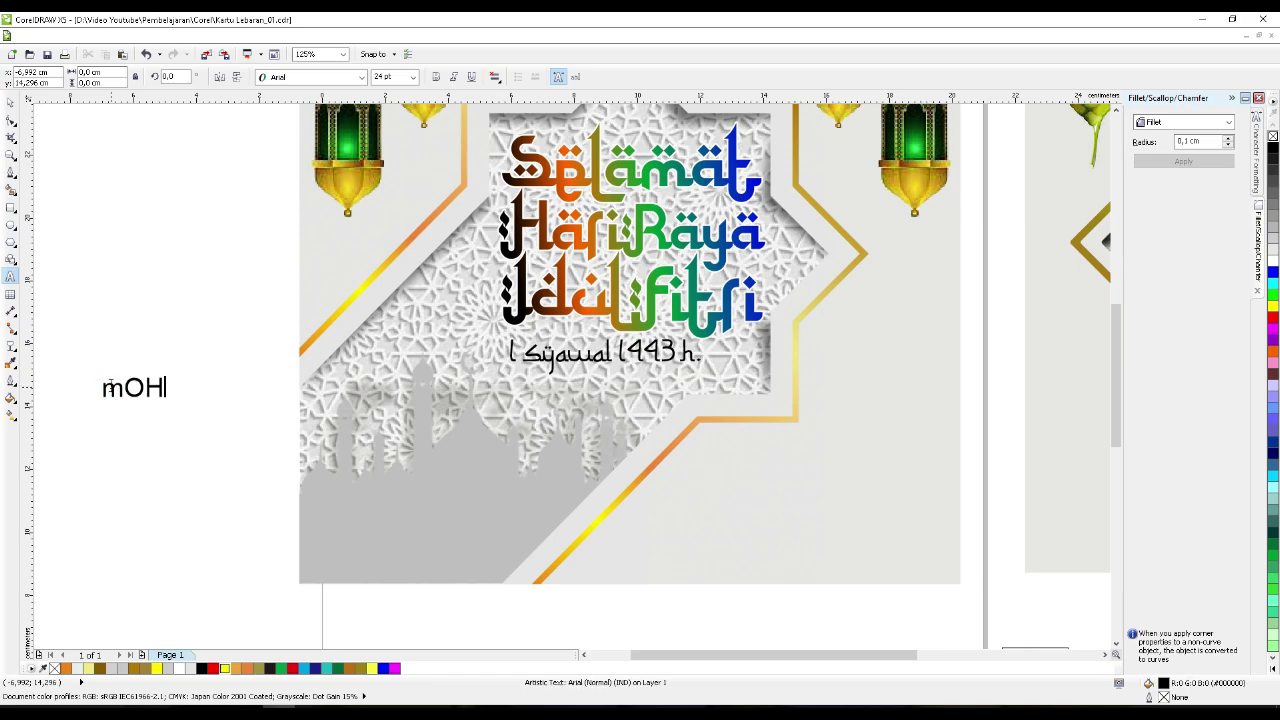
text(O)
key(BackSpace)
key(BackSpace)
key(BackSpace)
key(BackSpace)
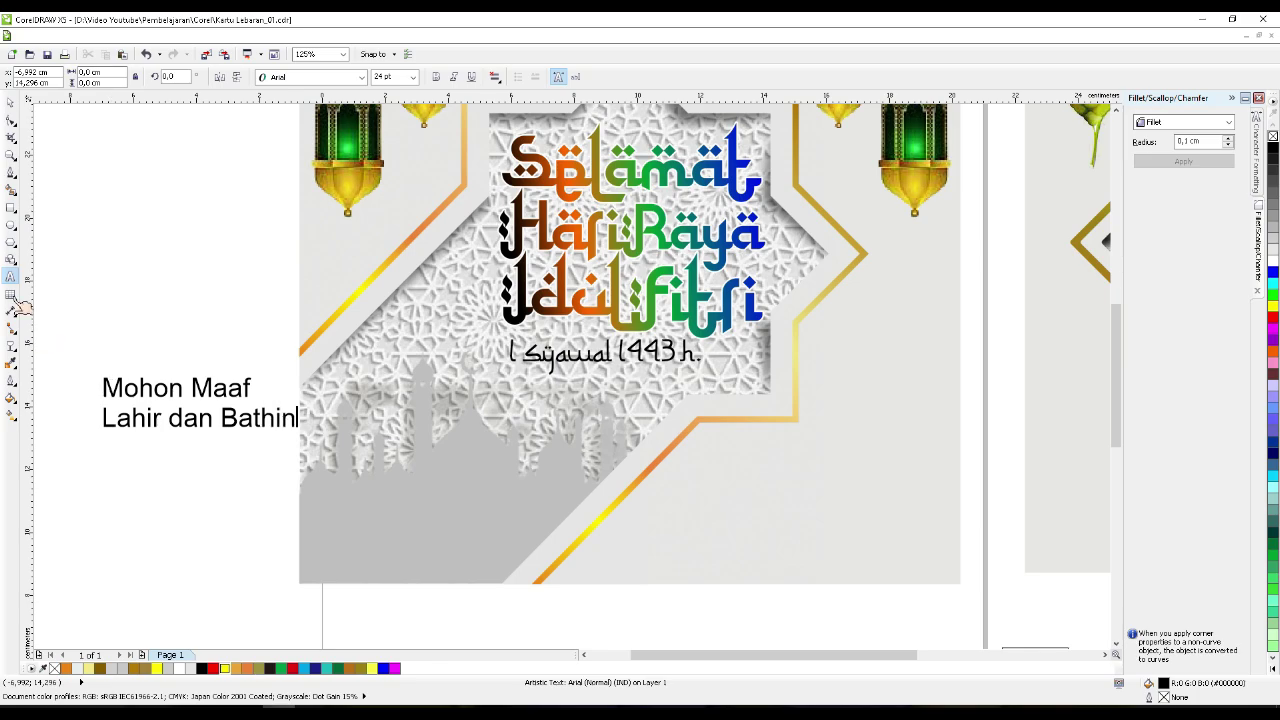
click(12, 102)
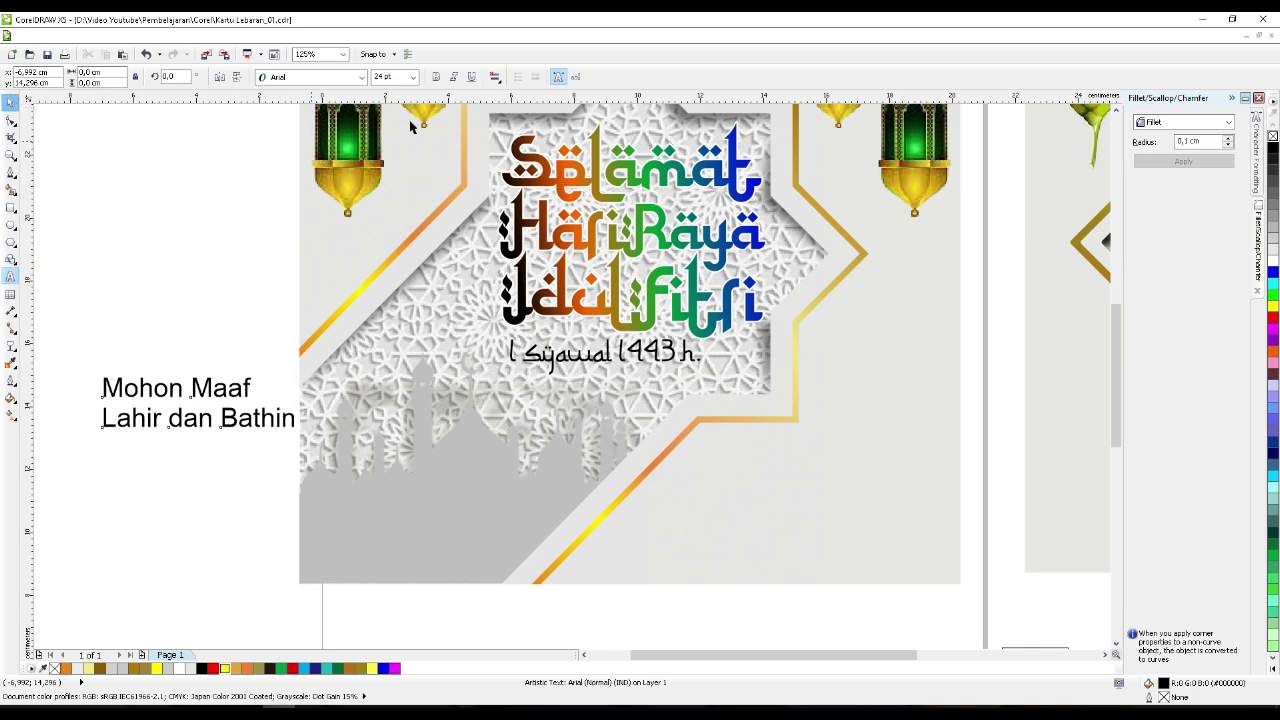
- Preview several fonts on the "Mohon Maaf Lahir dan Bathin" text and set it to a Ahlan Wasahlan
click(361, 78)
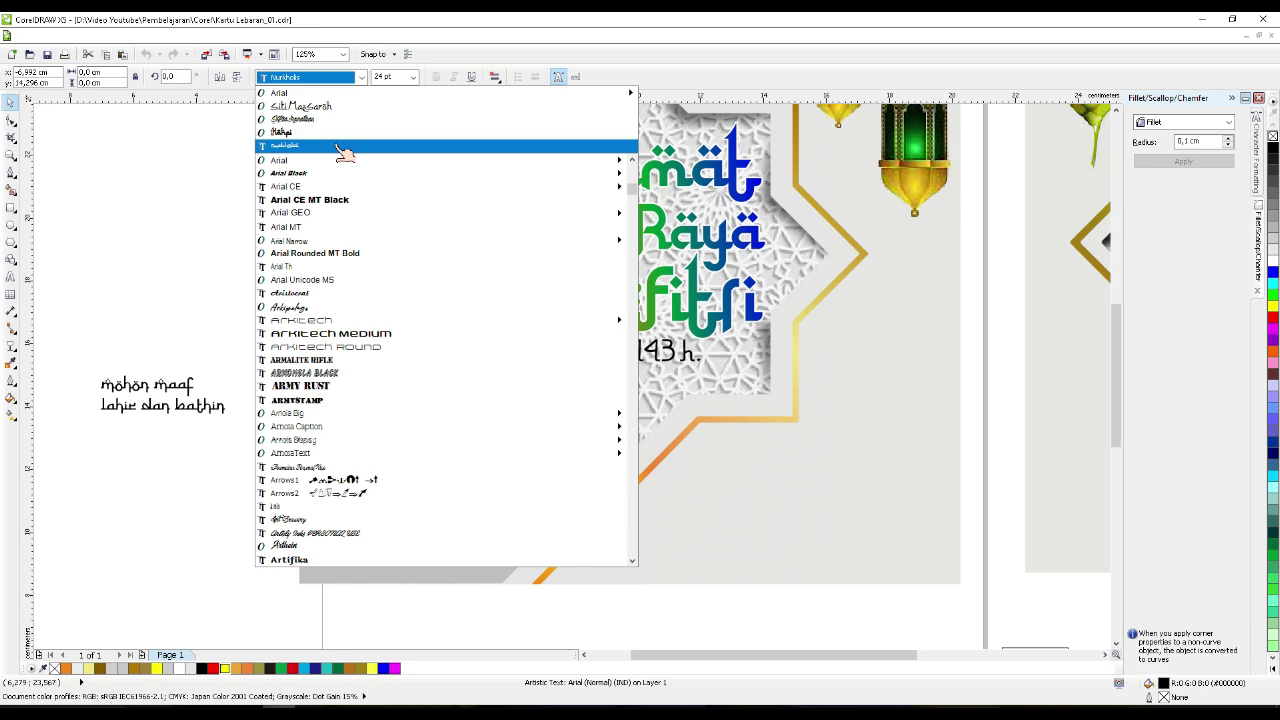
scroll(370, 240, down, 4)
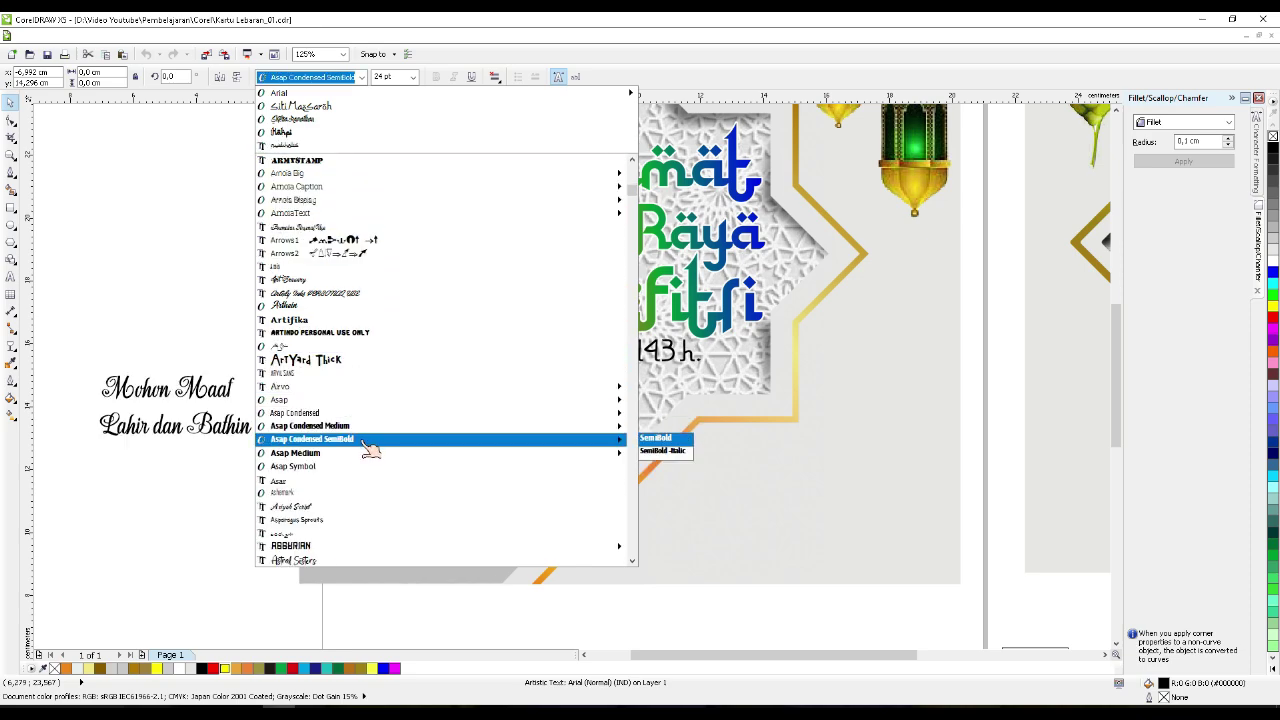
scroll(370, 440, up, 7)
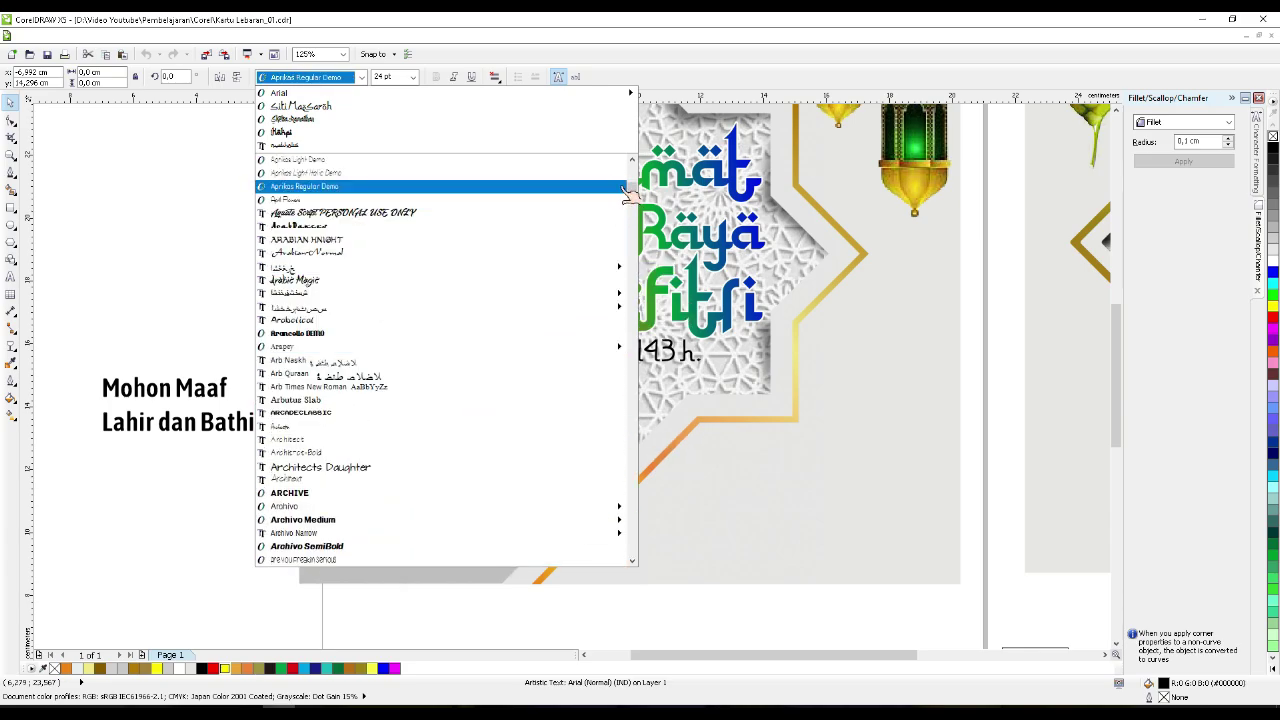
drag(631, 186, 638, 166)
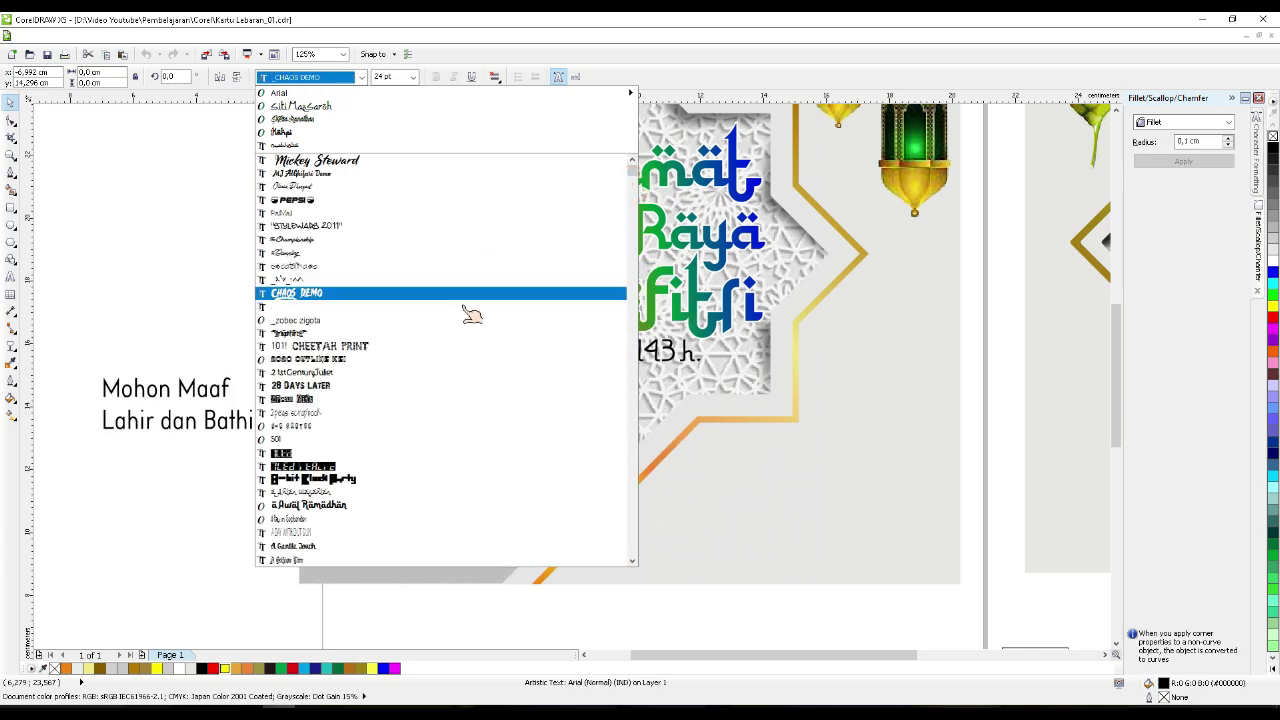
scroll(452, 368, down, 1)
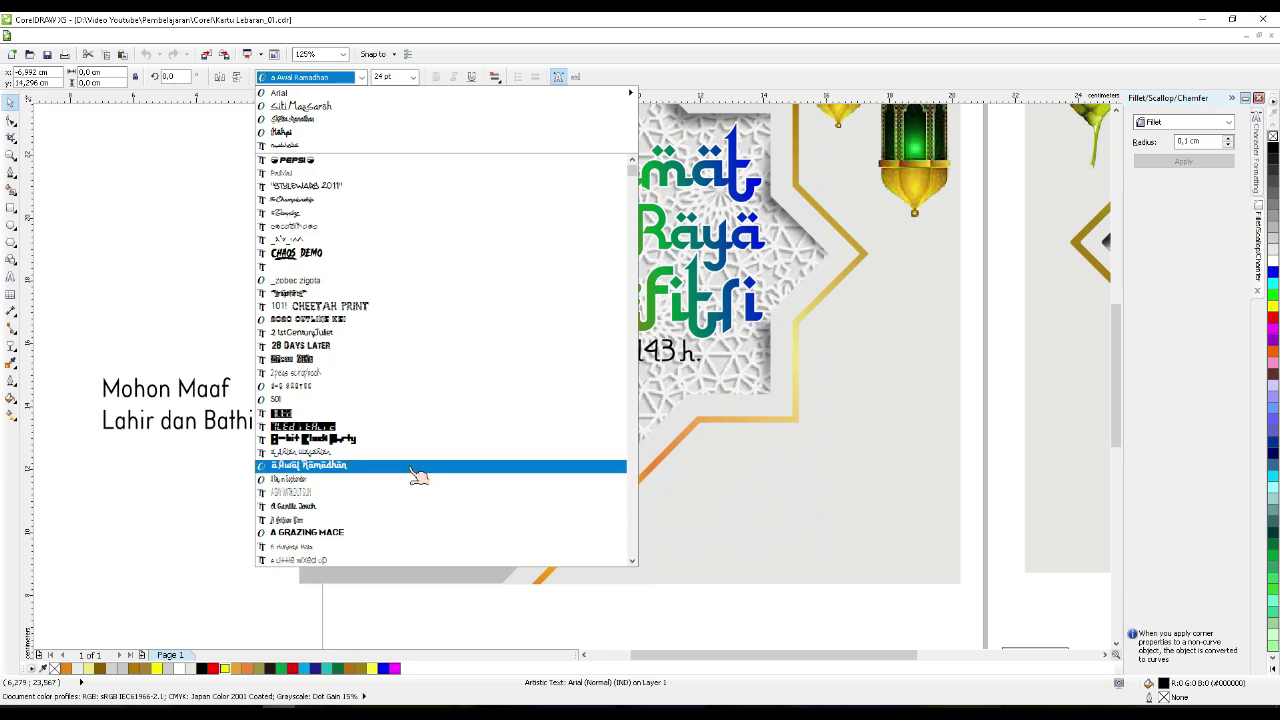
click(410, 455)
- Place the "Mohon Maaf" text on the grey mosque base in the card's lower-left corner, scaled to about 6.3 by 2.1 cm
drag(212, 425, 463, 535)
drag(502, 488, 527, 480)
drag(507, 525, 501, 529)
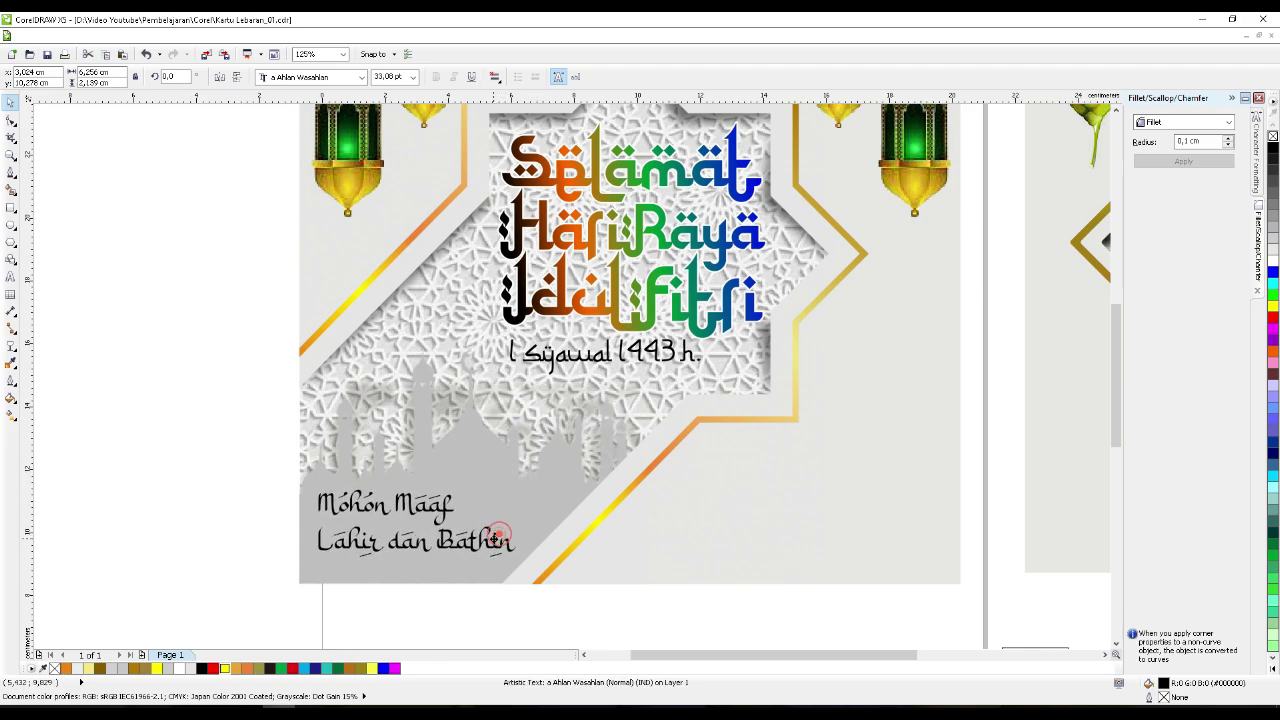
- Try an orange fill on the "Mohon Maaf" text, then fill it with golden brown #B37906
click(249, 669)
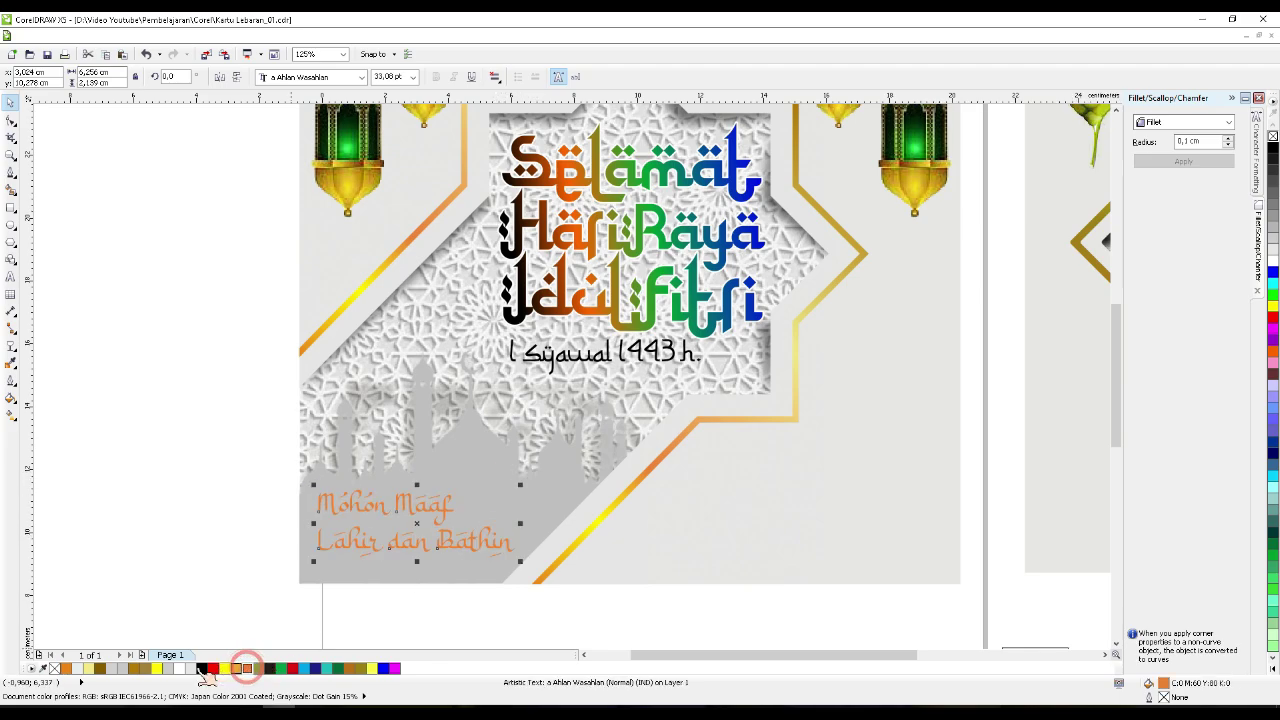
click(138, 669)
scroll(150, 635, up, 1)
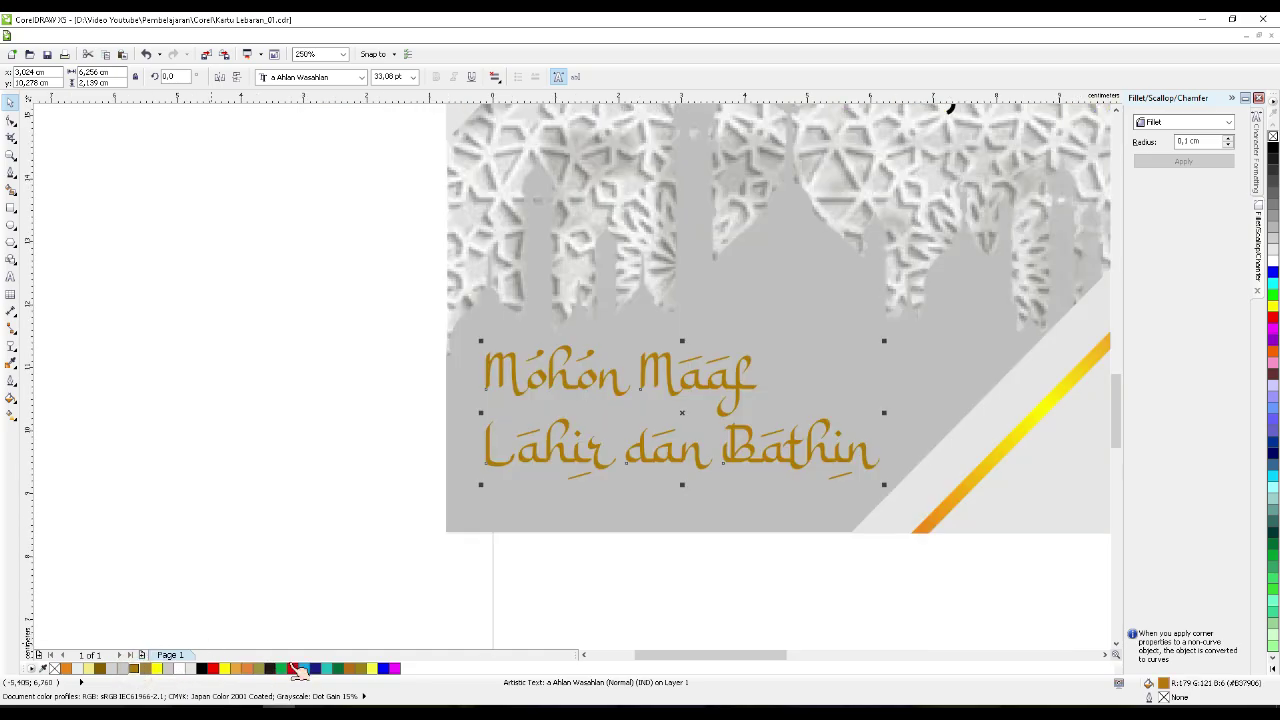
- Try a yellow fill on the "Mohon Maaf" text, then fill it with orange C0 M60 Y80 K0 and centre-align its two lines
click(225, 669)
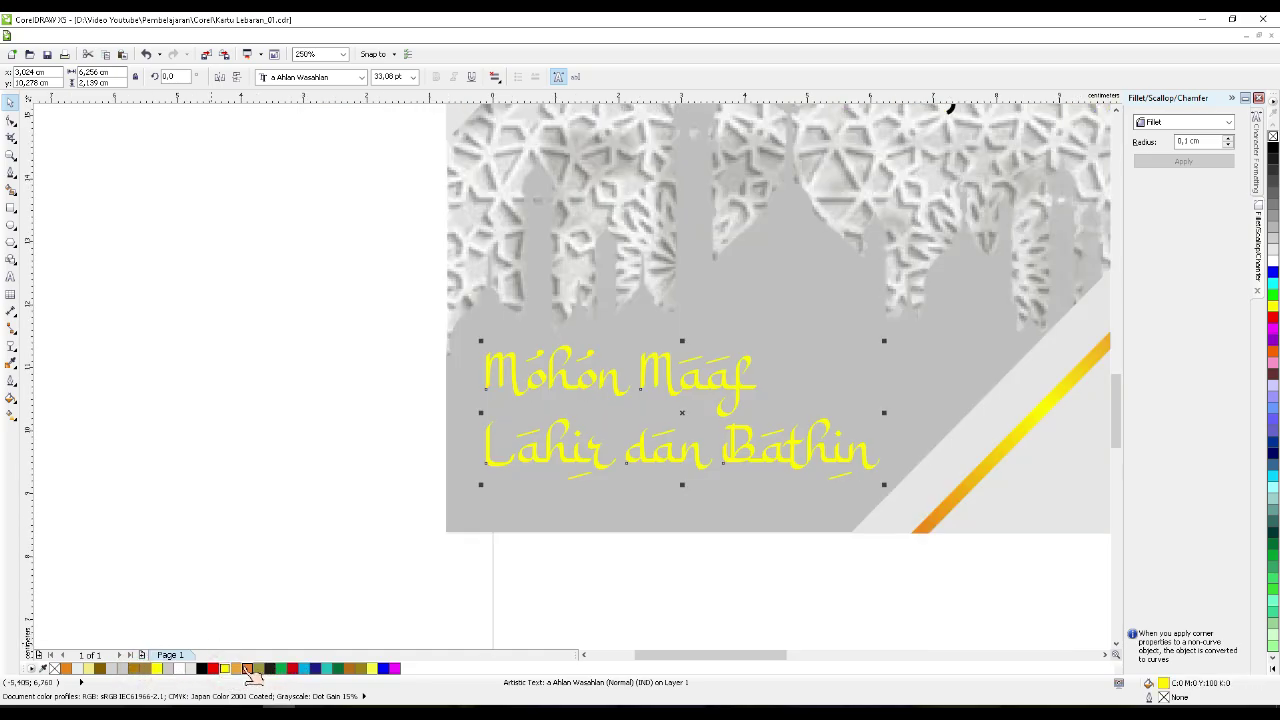
click(248, 669)
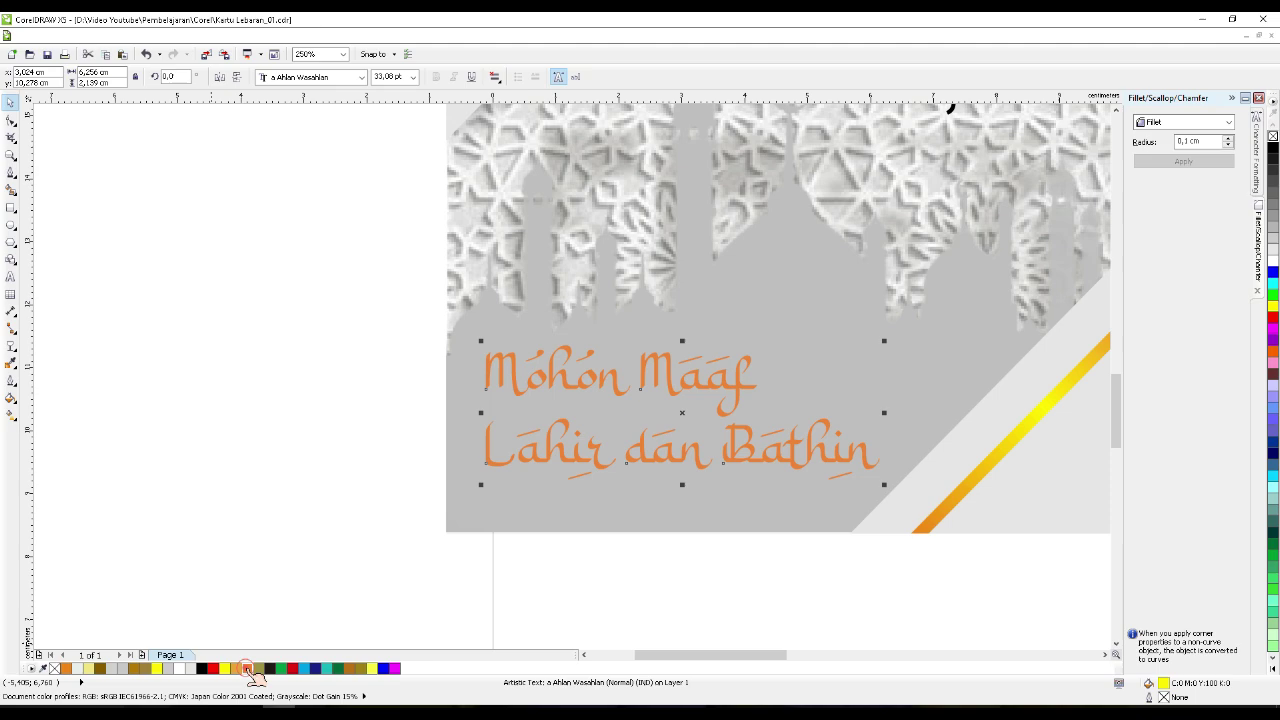
click(495, 78)
click(514, 120)
click(300, 368)
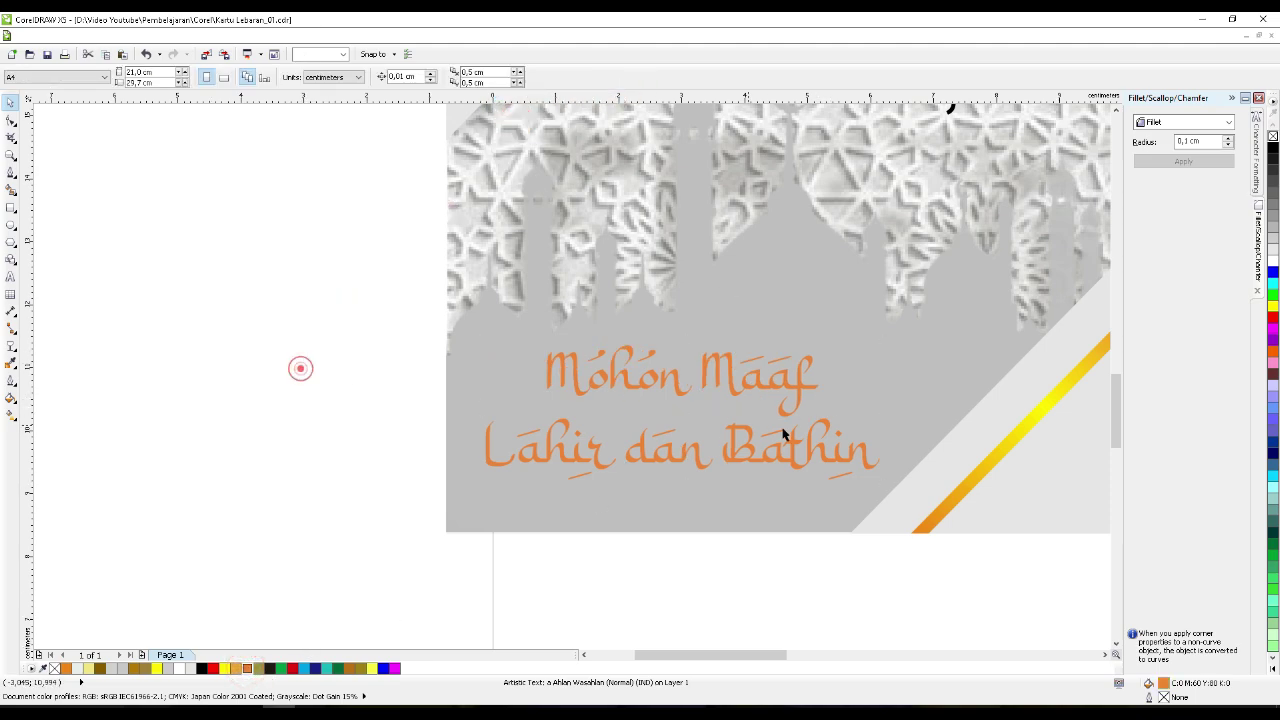
- Give the orange "Mohon Maaf" text a white outline
click(810, 458)
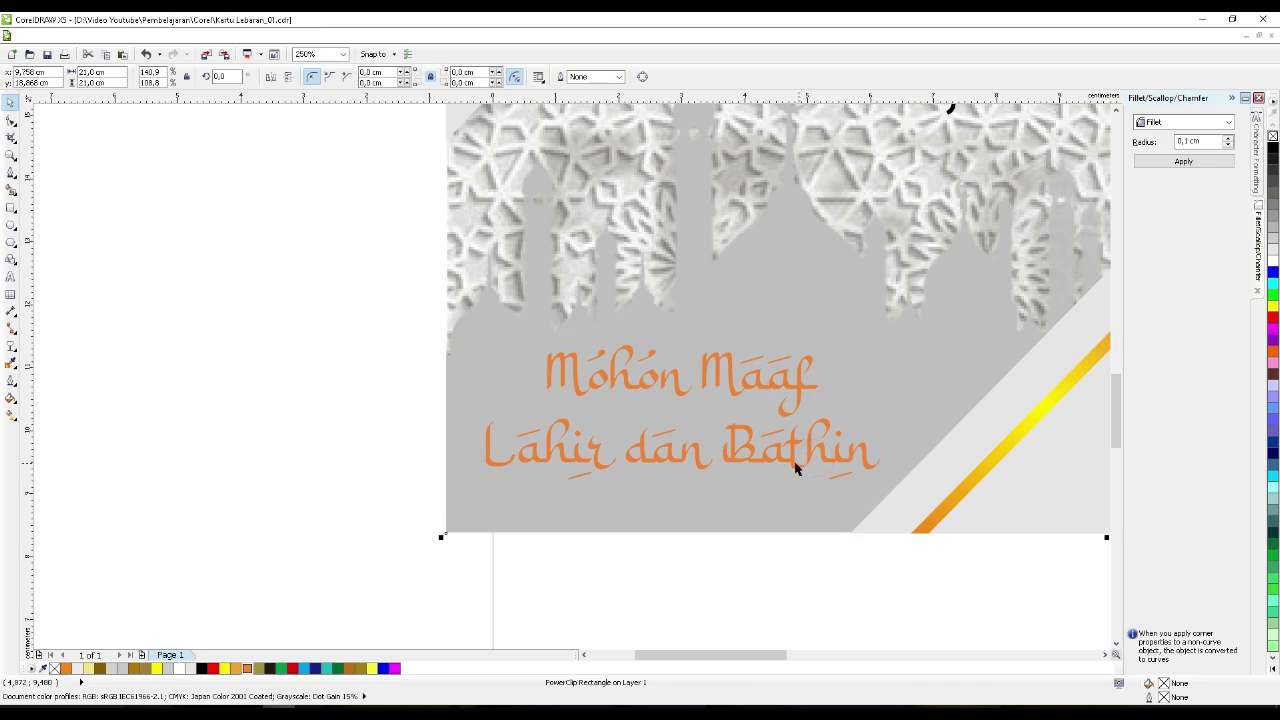
click(797, 469)
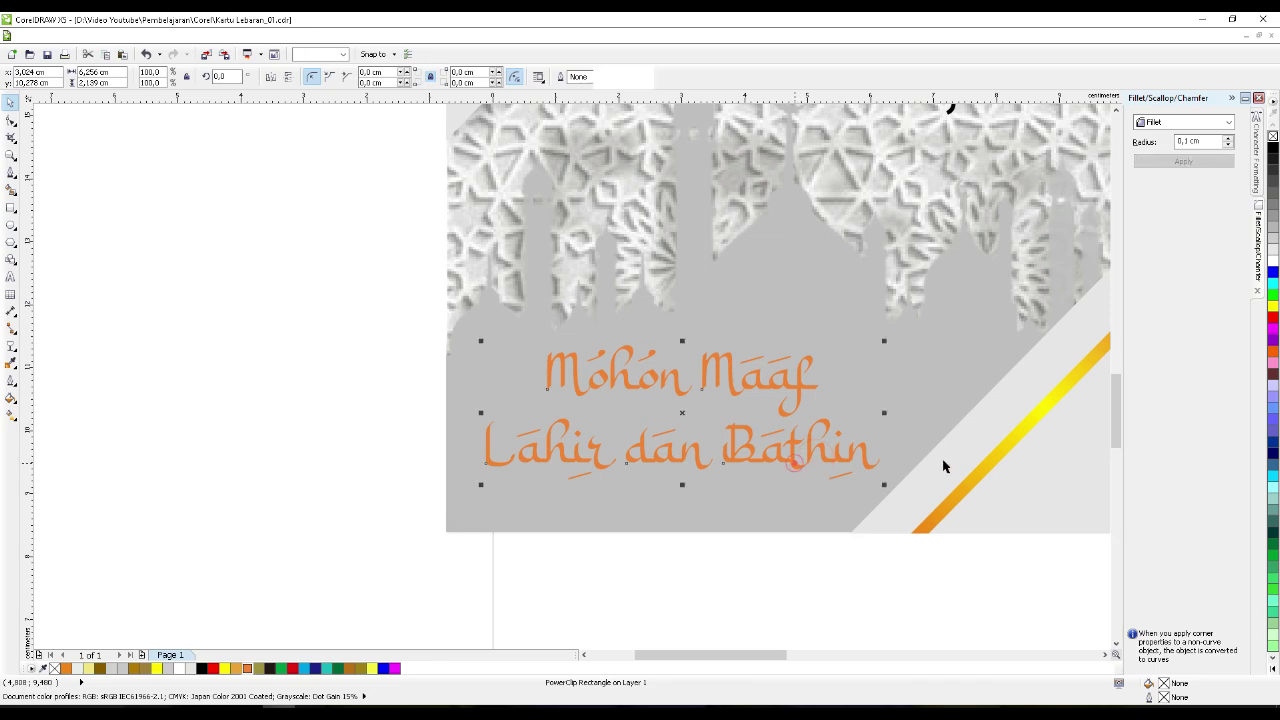
right_click(1272, 264)
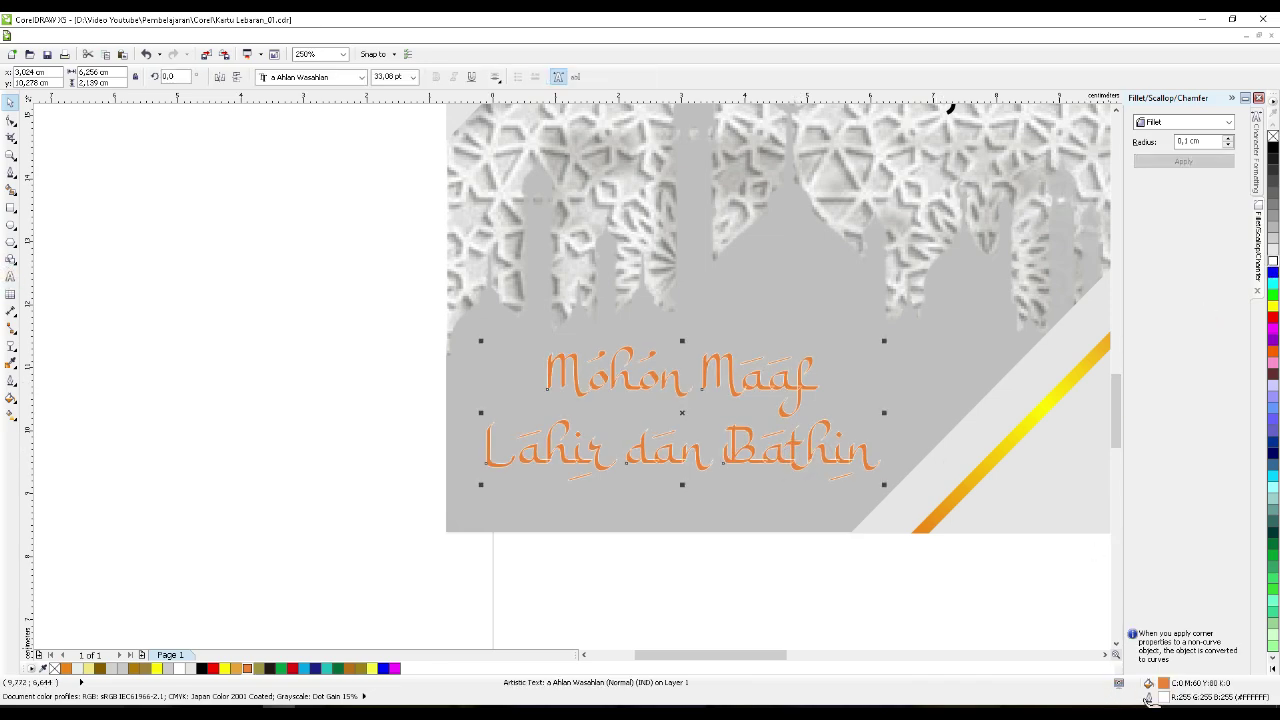
- Set the text's outline to 0.25 mm wide with rounded corners, round line caps and placement behind the fill
double_click(1157, 697)
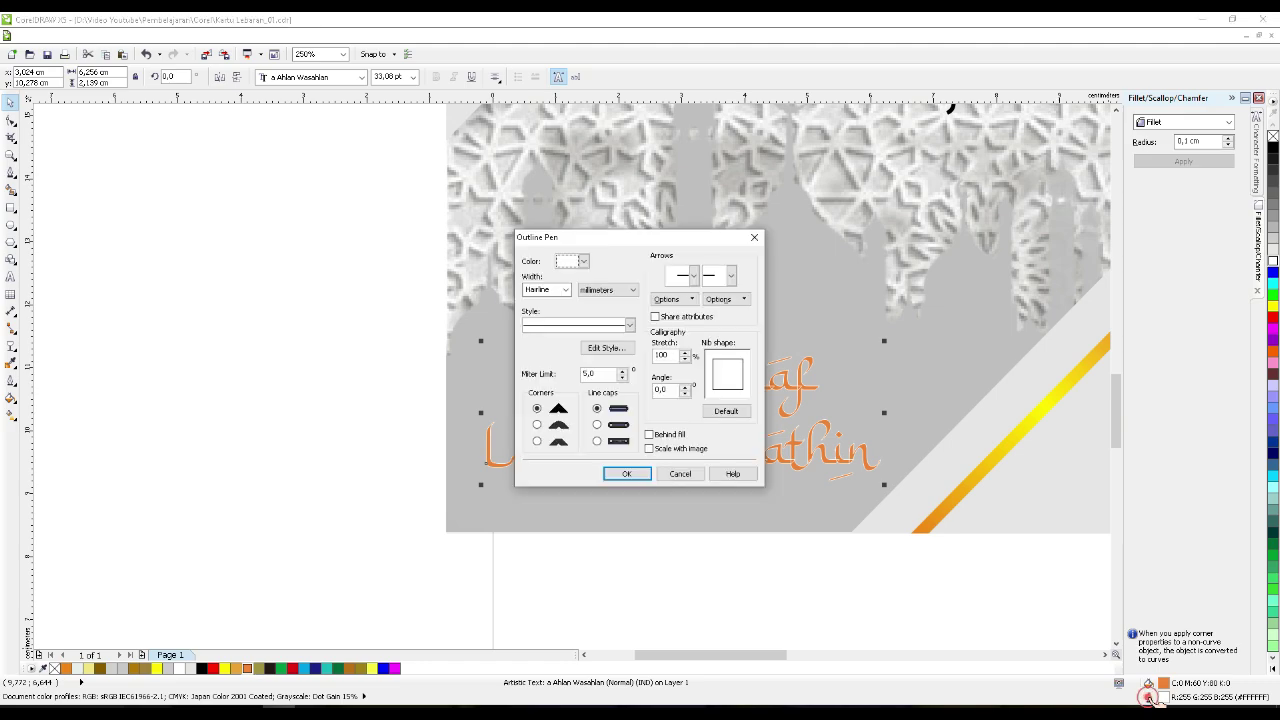
click(536, 425)
click(597, 424)
click(649, 434)
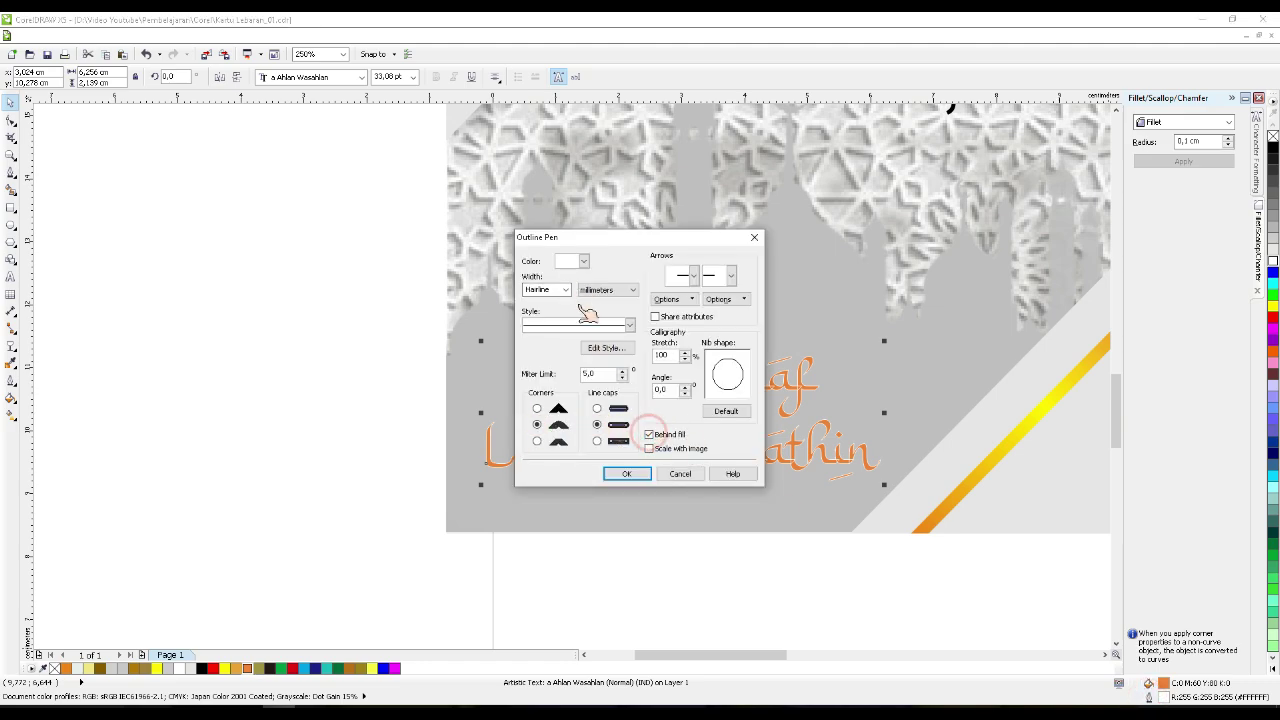
click(565, 289)
click(536, 334)
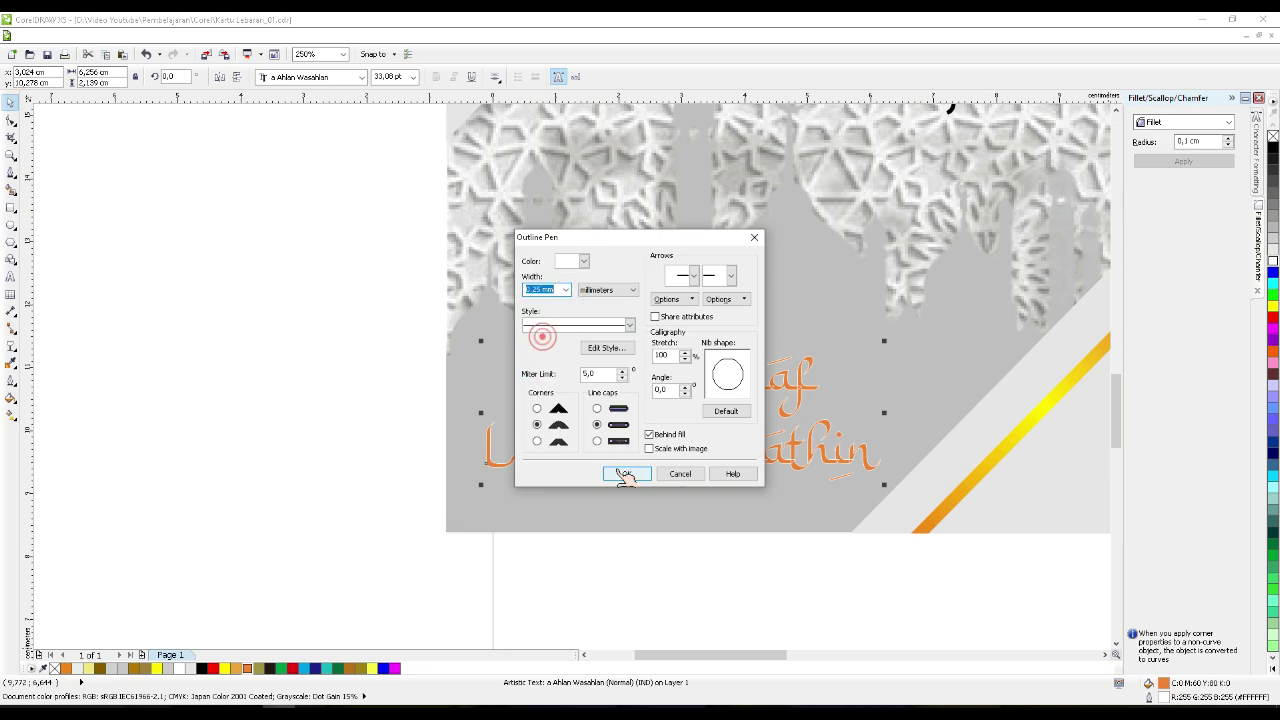
click(614, 470)
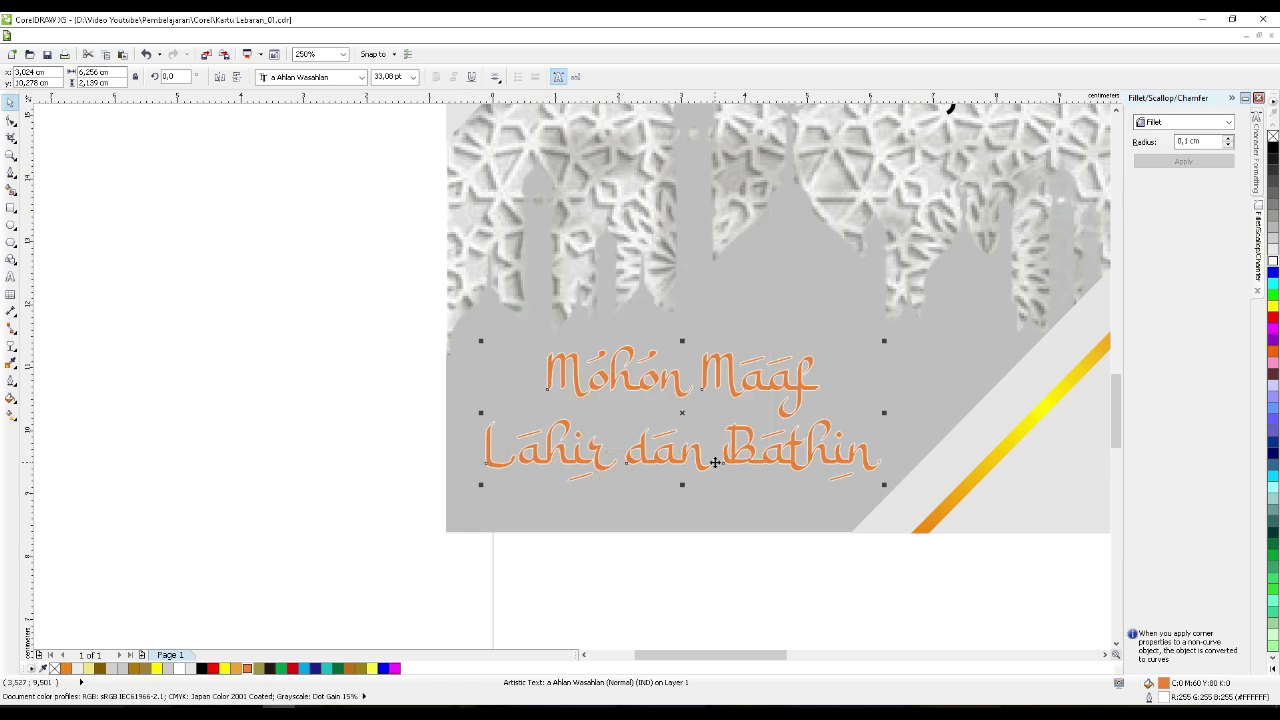
scroll(716, 462, up, 2)
scroll(668, 447, down, 2)
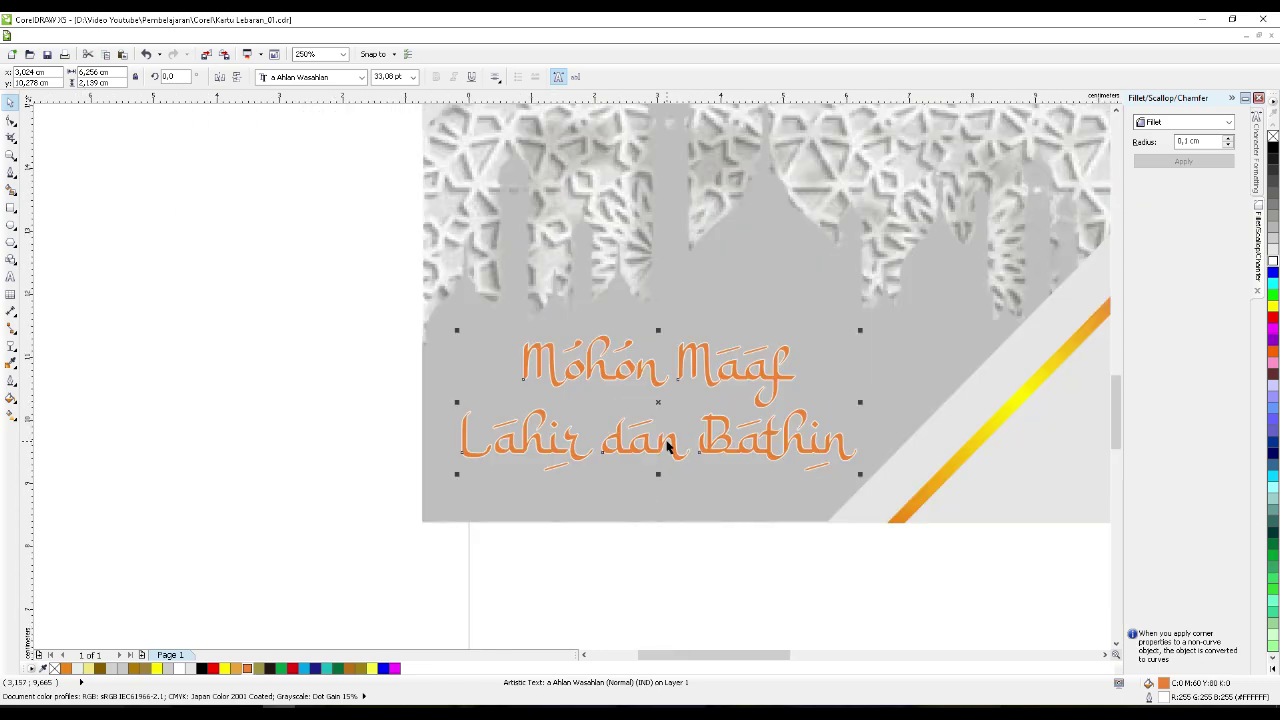
scroll(460, 447, down, 2)
click(347, 530)
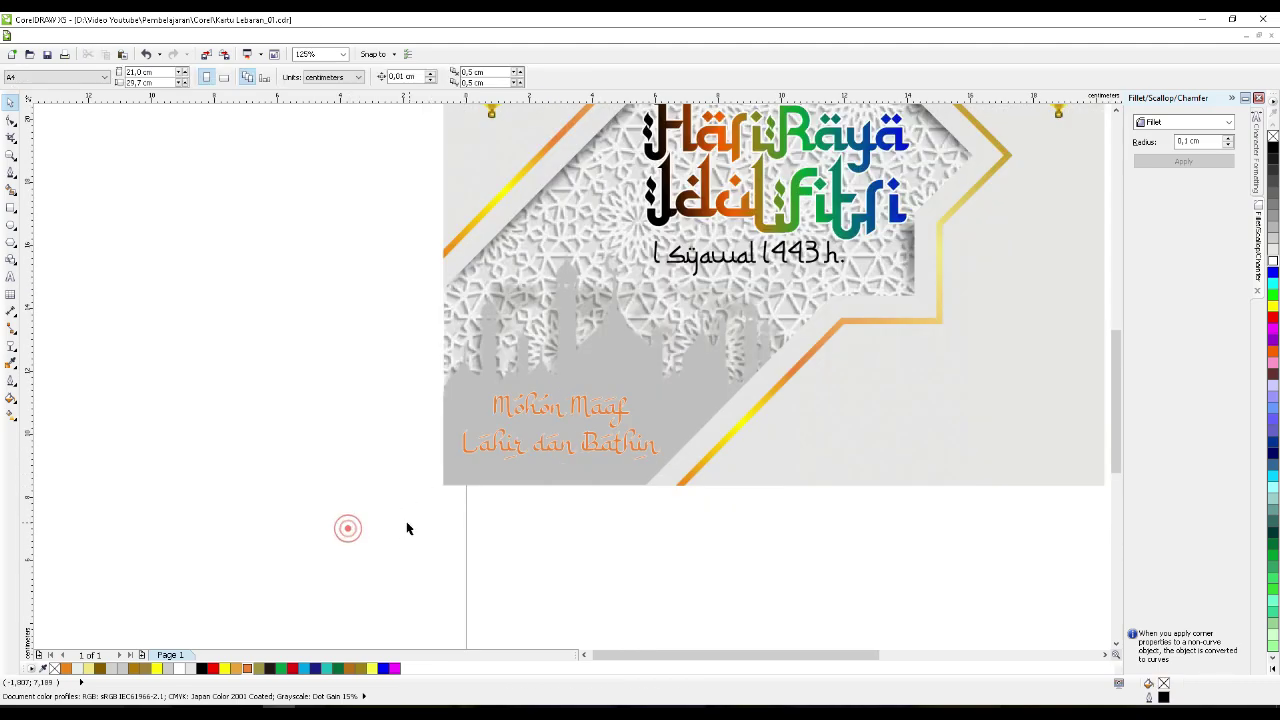
- Add the text "Your Name" and place it in the card's lower-right area, scaled to about 5.0 by 0.7 cm
scroll(369, 526, down, 2)
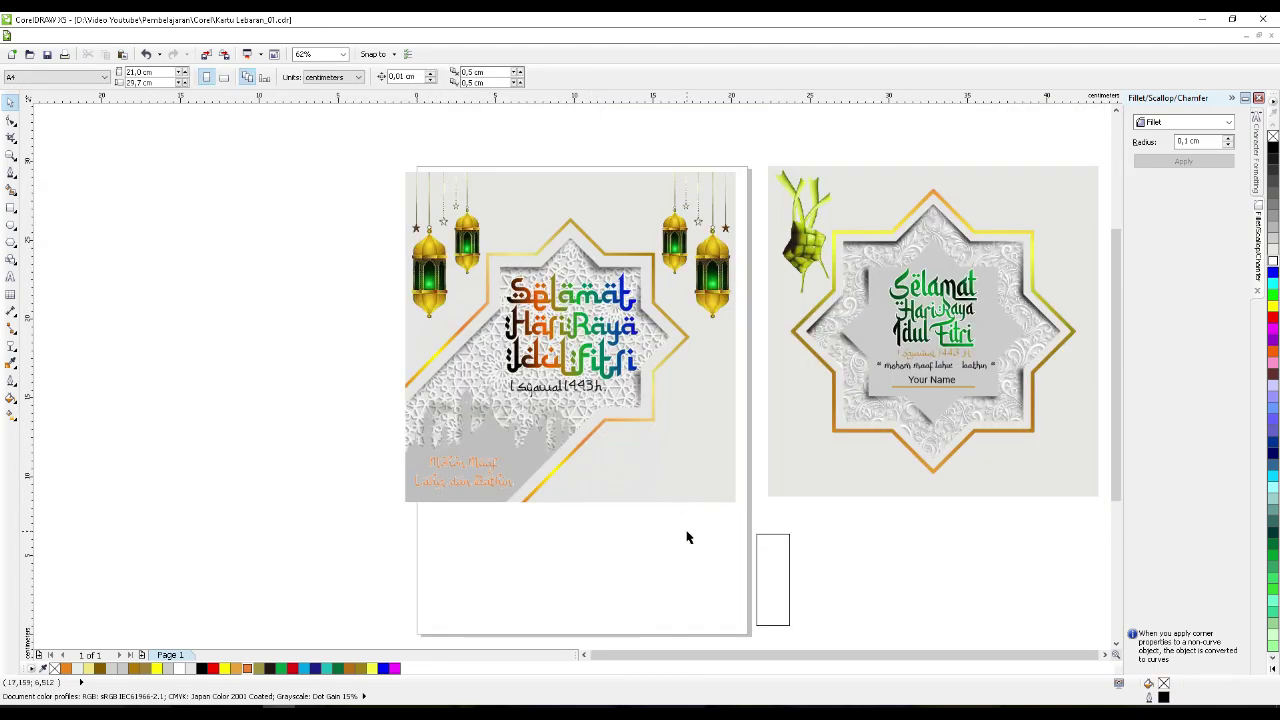
scroll(686, 531, up, 2)
click(563, 535)
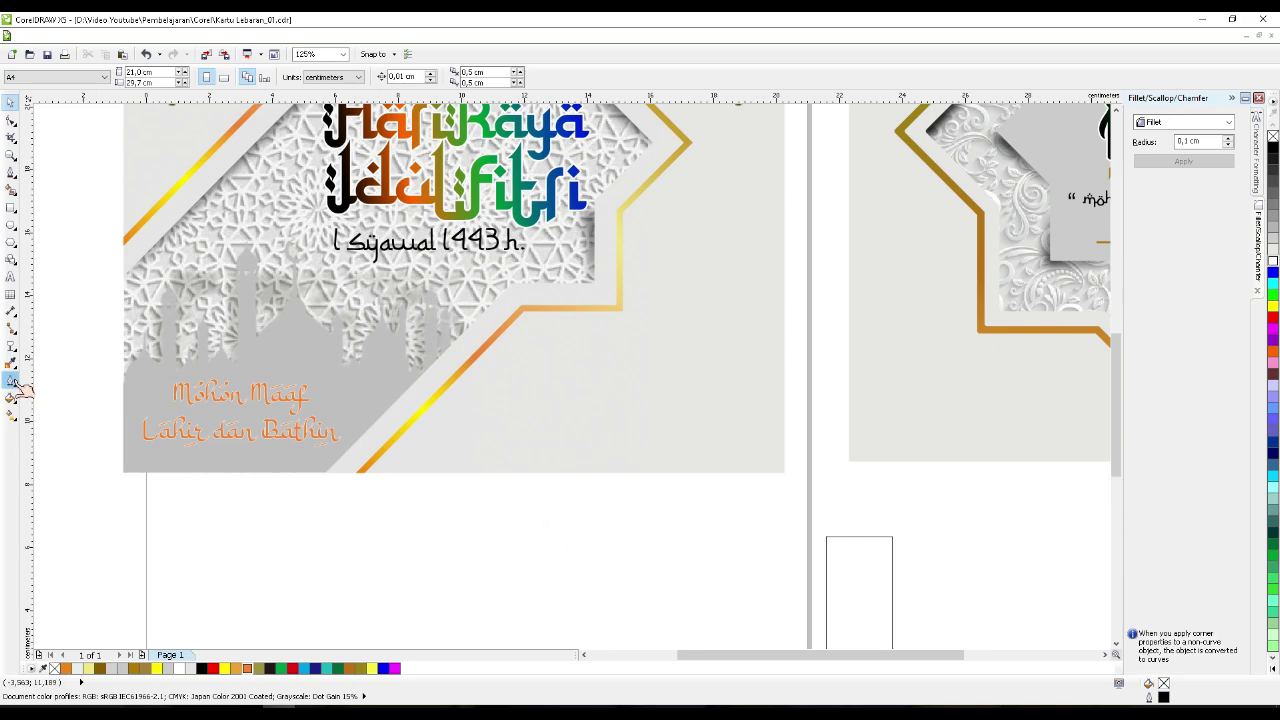
click(10, 276)
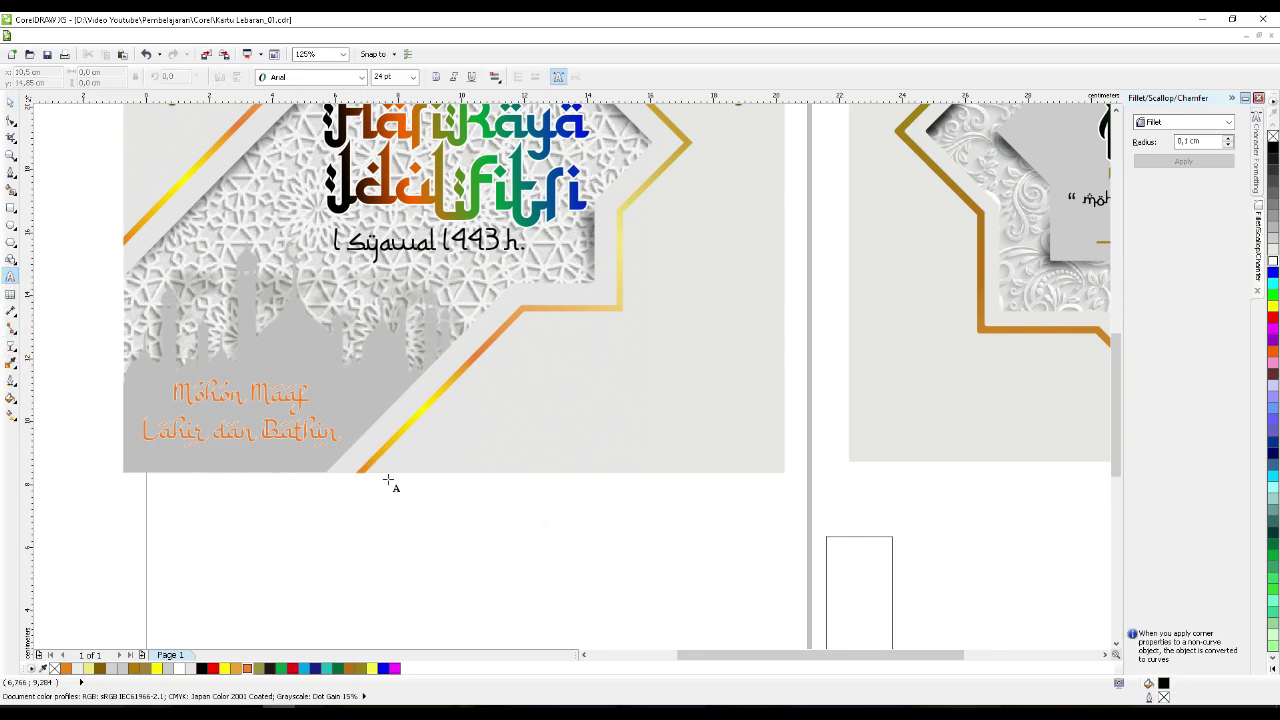
click(399, 486)
text(You)
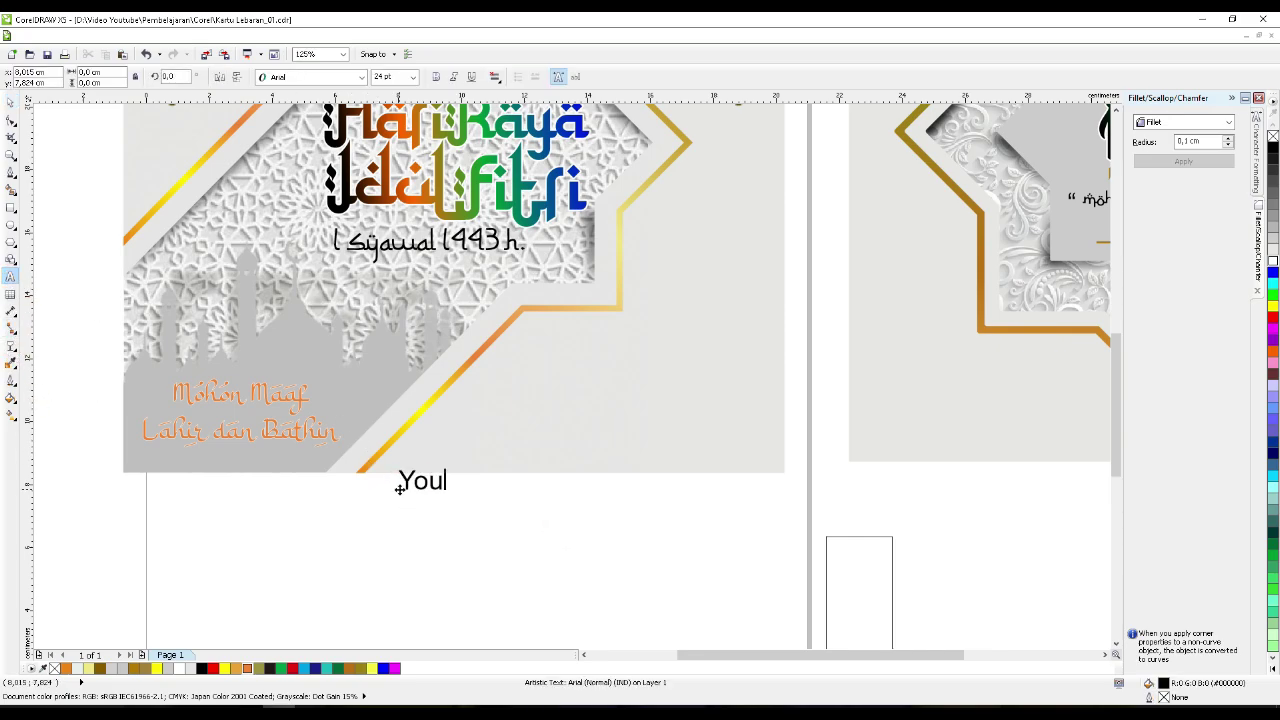
text(r Name)
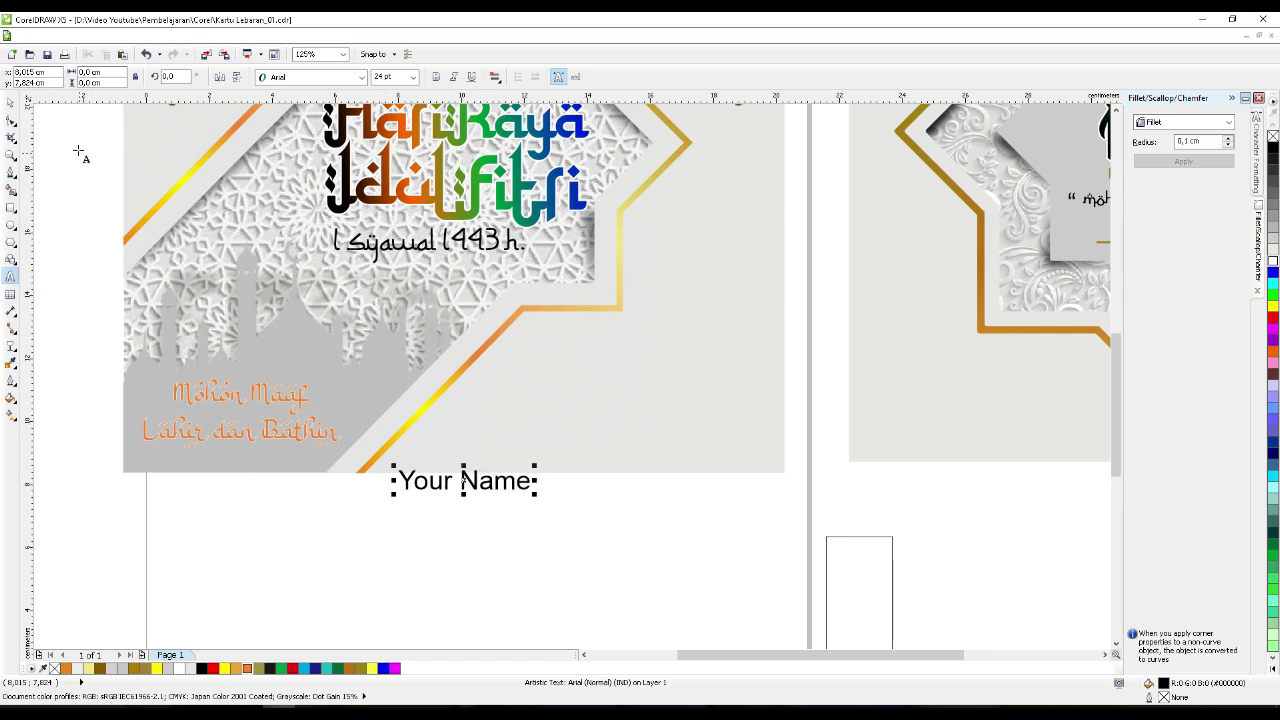
click(10, 102)
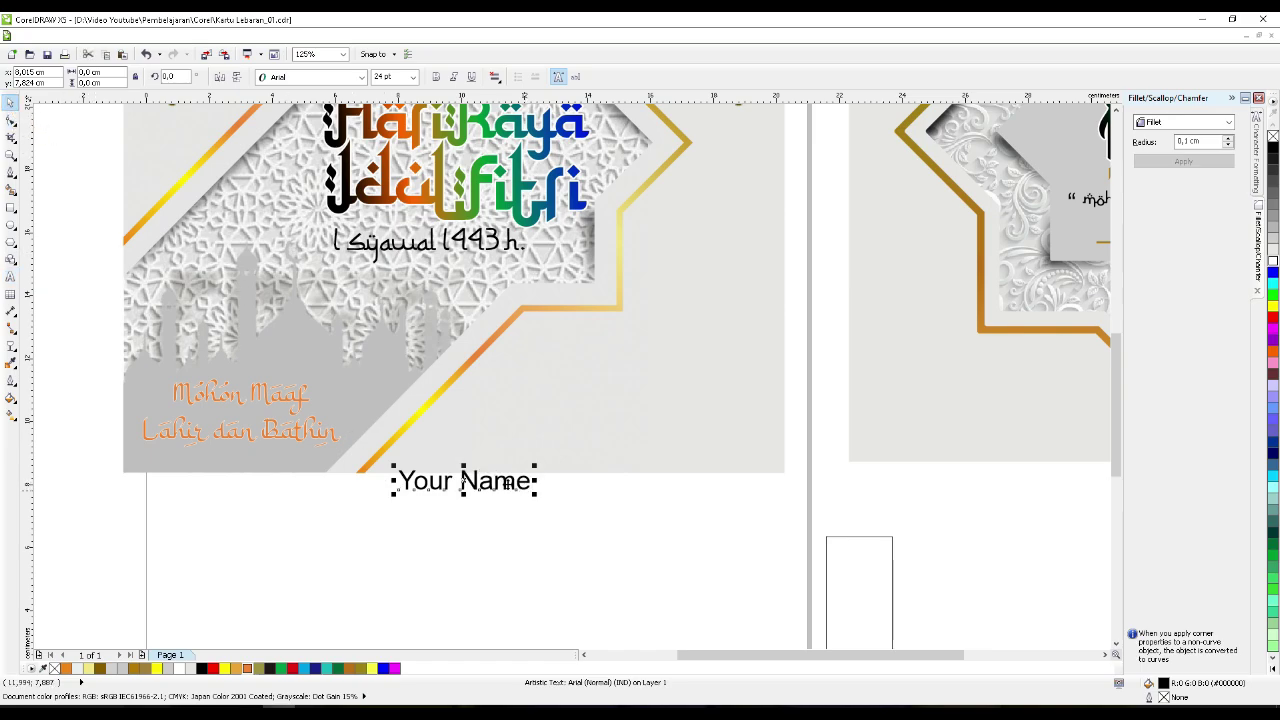
drag(497, 480, 707, 376)
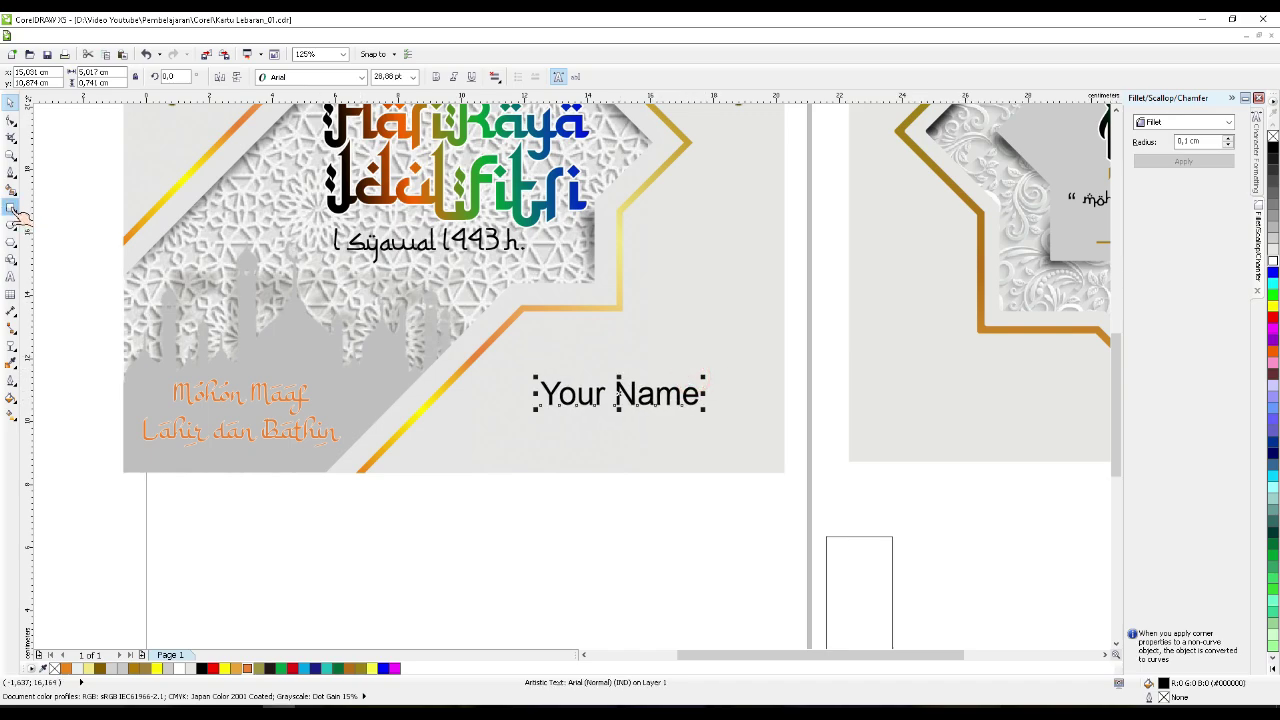
- Draw a thin orange bar without outline, about 8.7 by 0.1 cm, and position it slightly below "Your Name" as an underline
click(10, 207)
drag(483, 416, 761, 418)
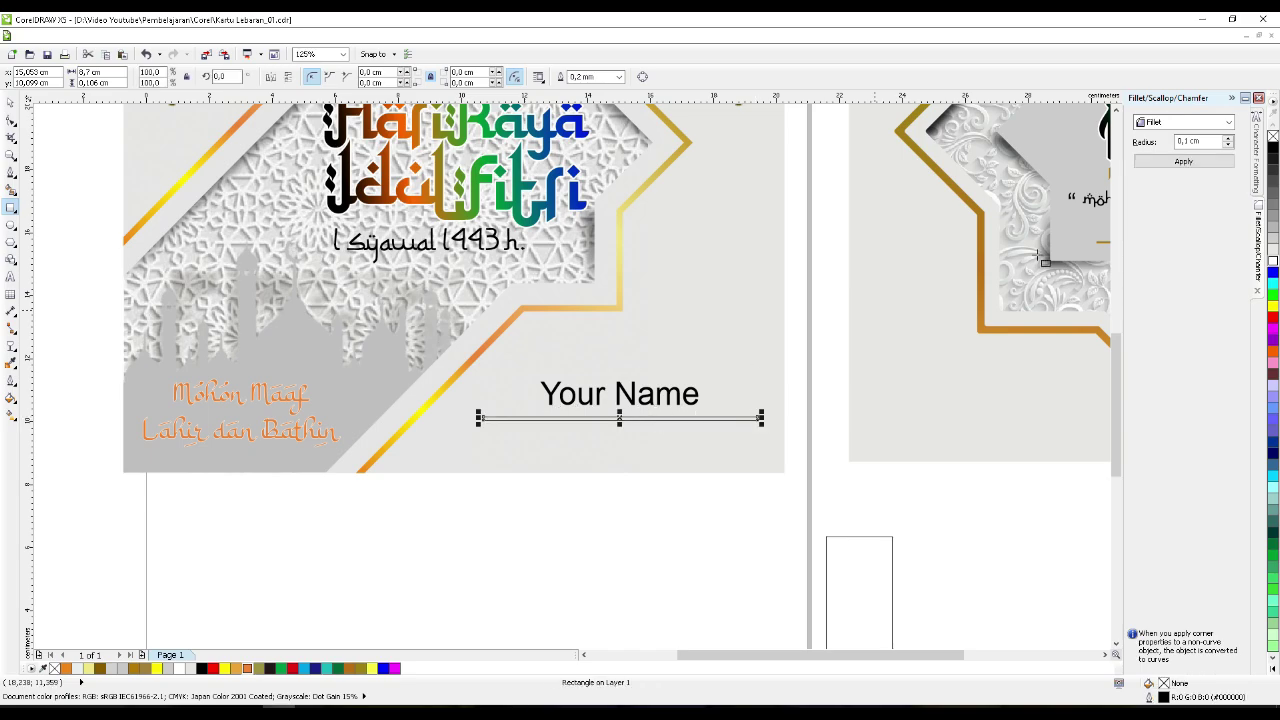
click(247, 668)
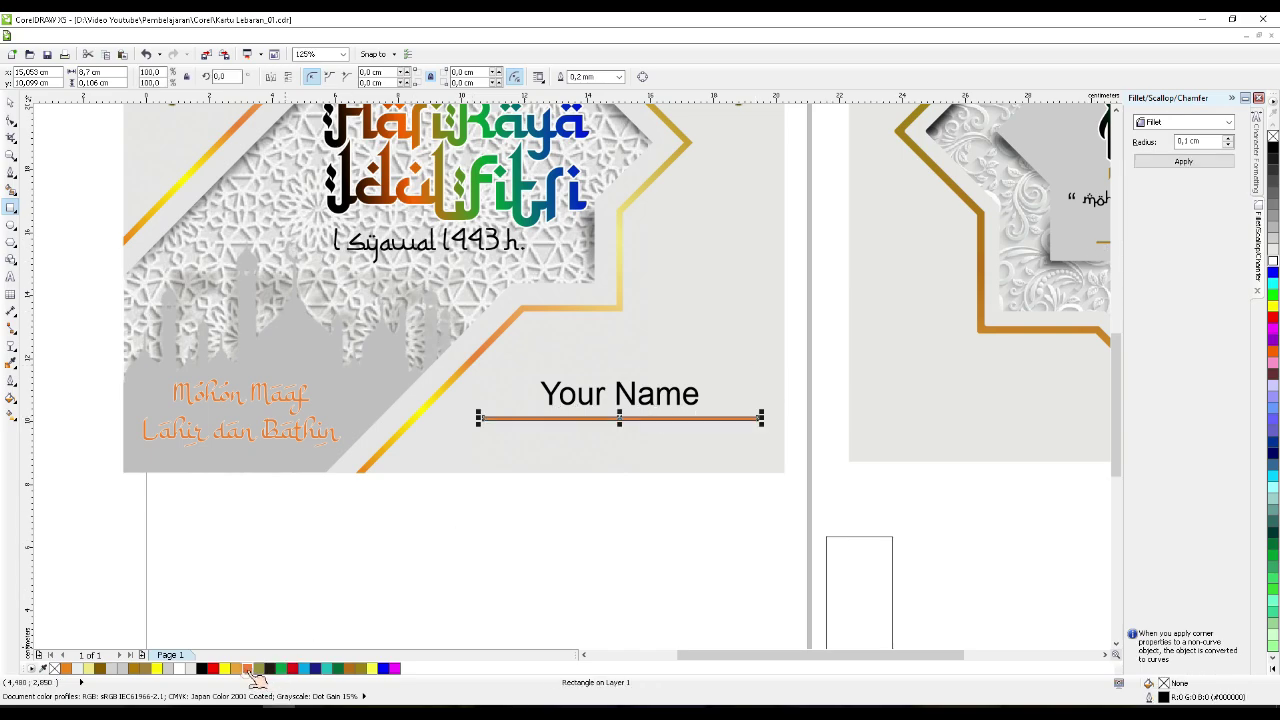
right_click(55, 668)
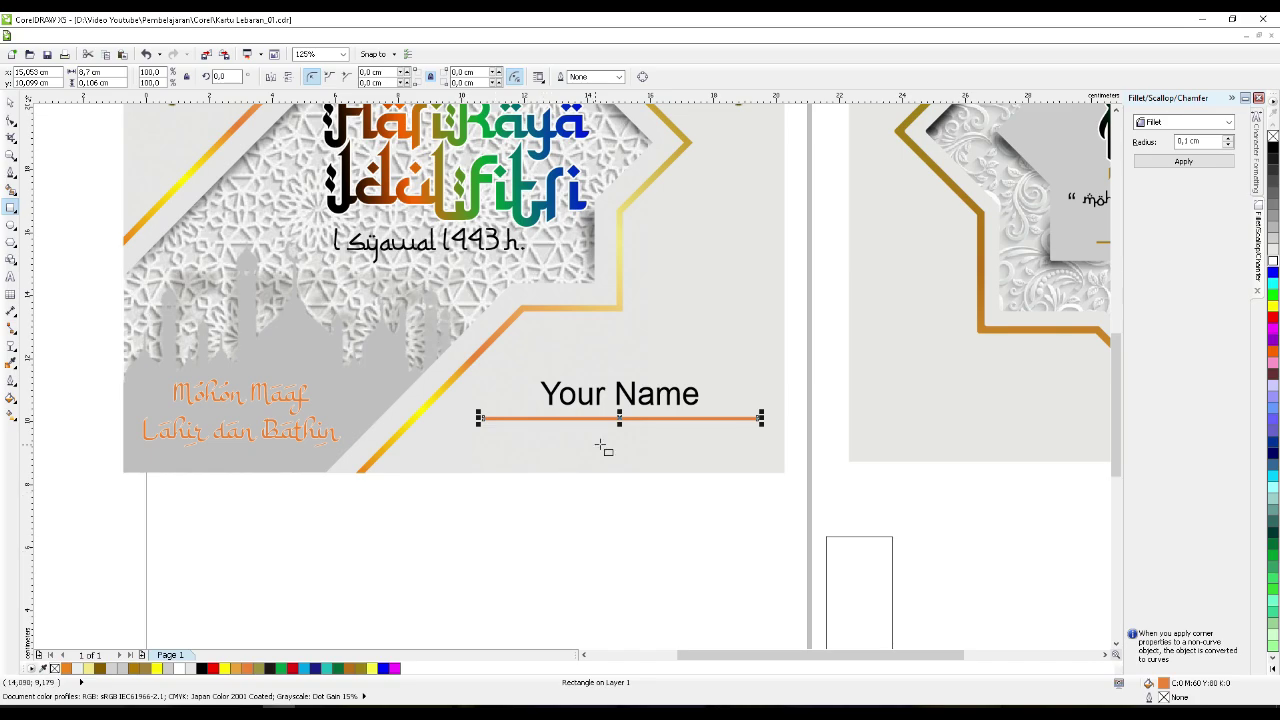
drag(620, 418, 620, 425)
click(10, 104)
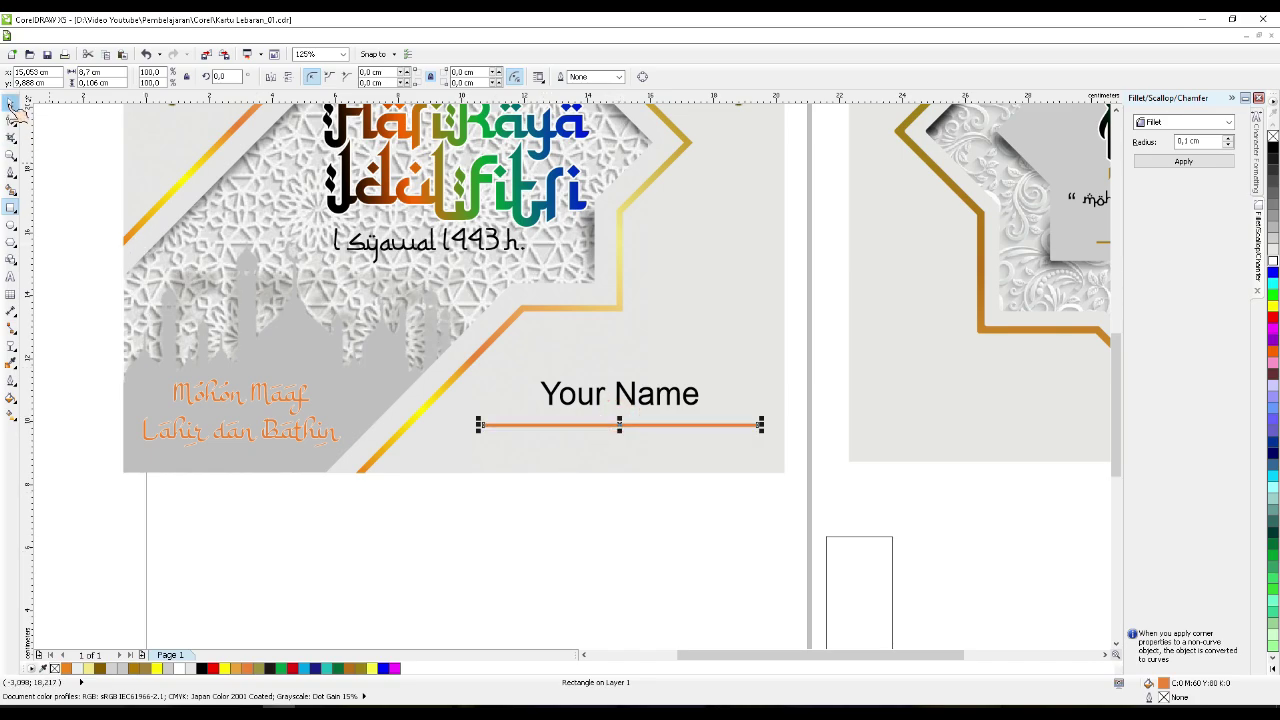
click(583, 543)
- Delete the leftover empty rectangle beside the page, below the two cards
scroll(651, 495, down, 2)
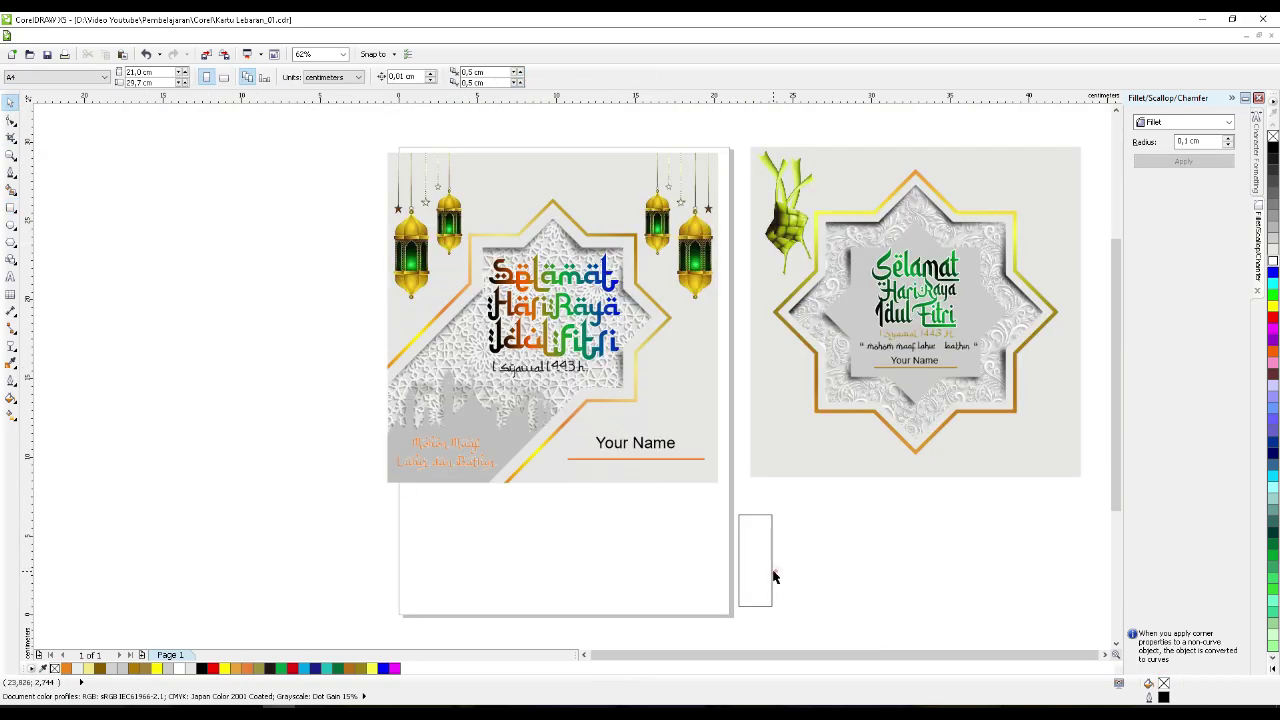
click(766, 560)
key(Delete)
- Group all objects of the lantern card, then move the ketupat card close beside it with their top edges aligned
drag(304, 134, 733, 514)
key(ctrl+g)
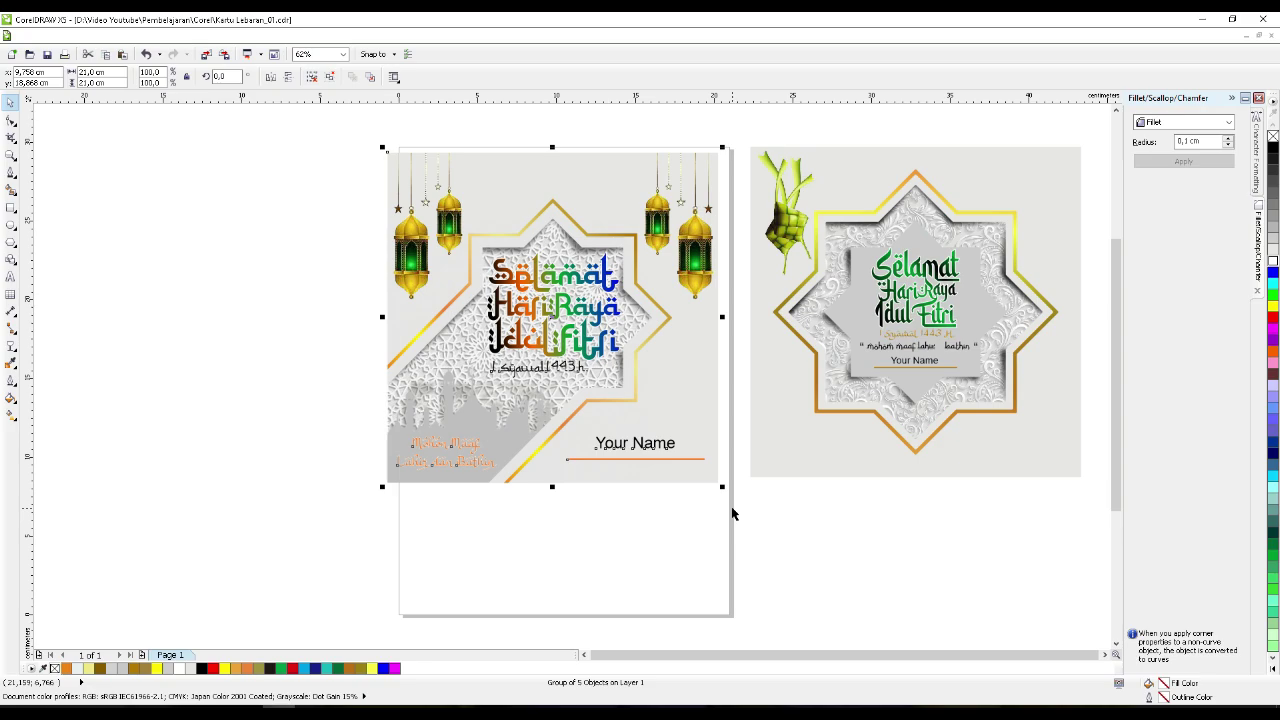
drag(813, 369, 781, 360)
click(683, 595)
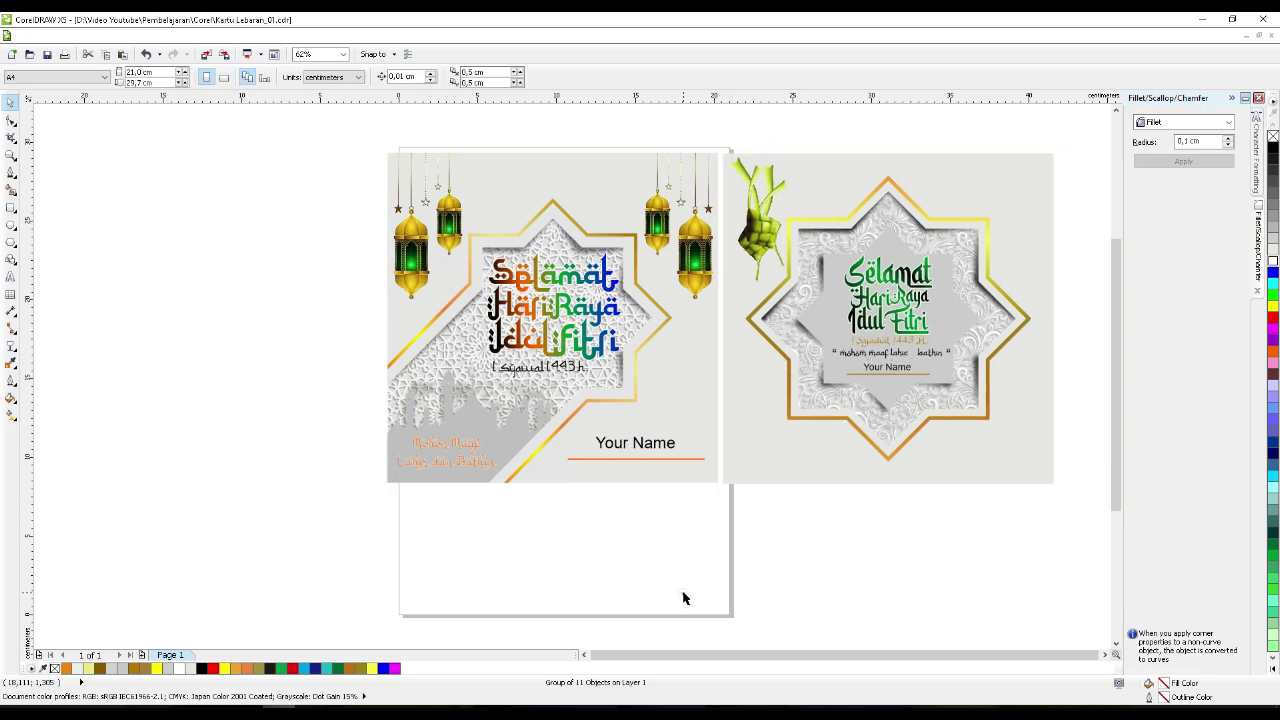